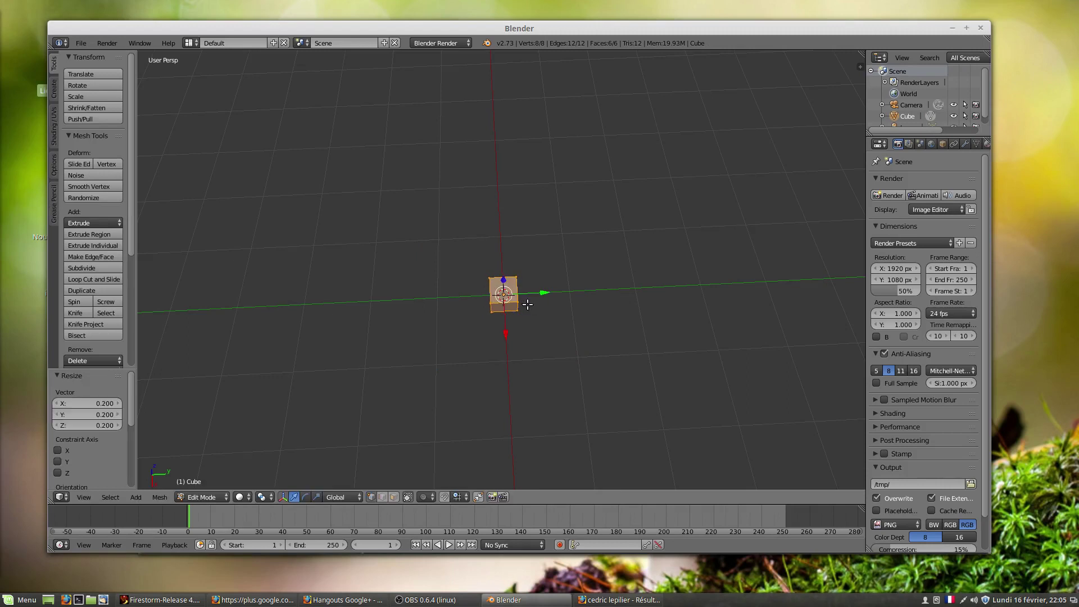
- Flatten the cube by scaling it along Z to about 0.3
middle_click_drag(527, 323, 513, 248)
scroll(516, 318, "up", 2)
scroll(515, 317, "up", 2)
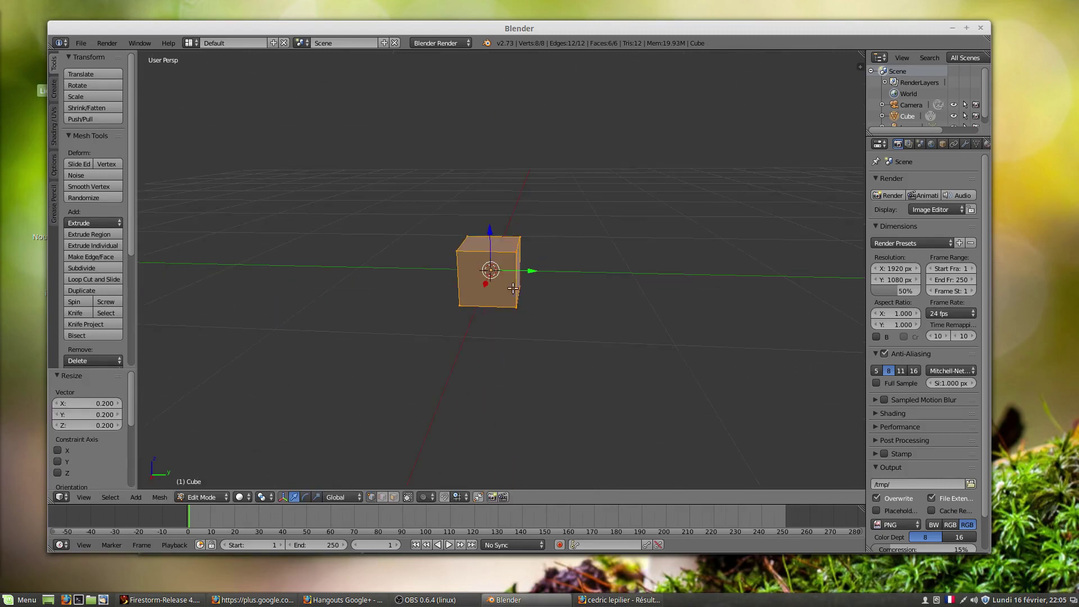
middle_click_drag(510, 285, 426, 314, "shift")
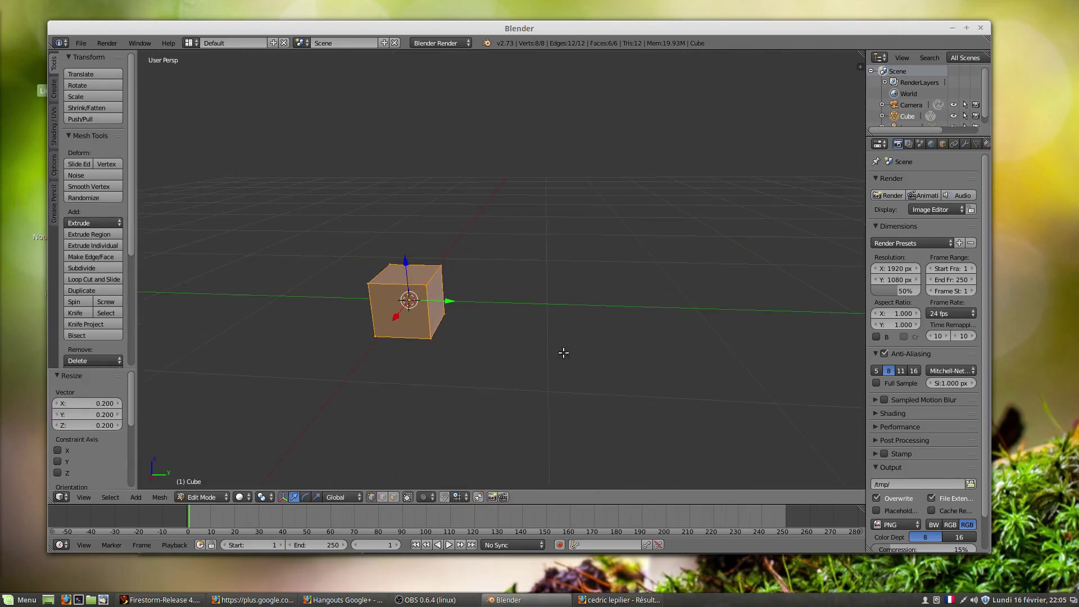
key("s")
key("z")
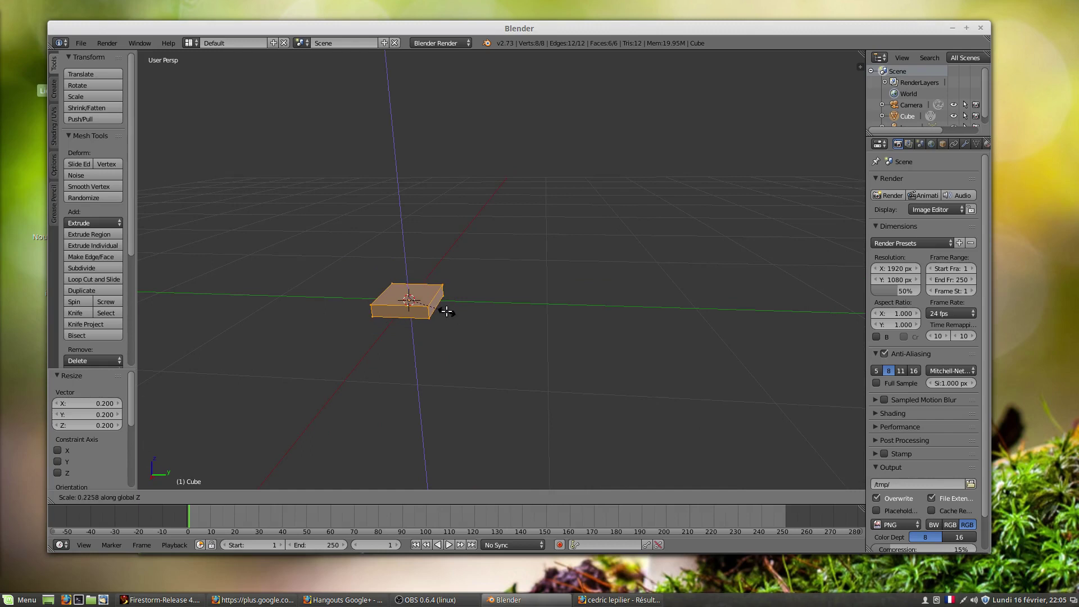
left_click(458, 317)
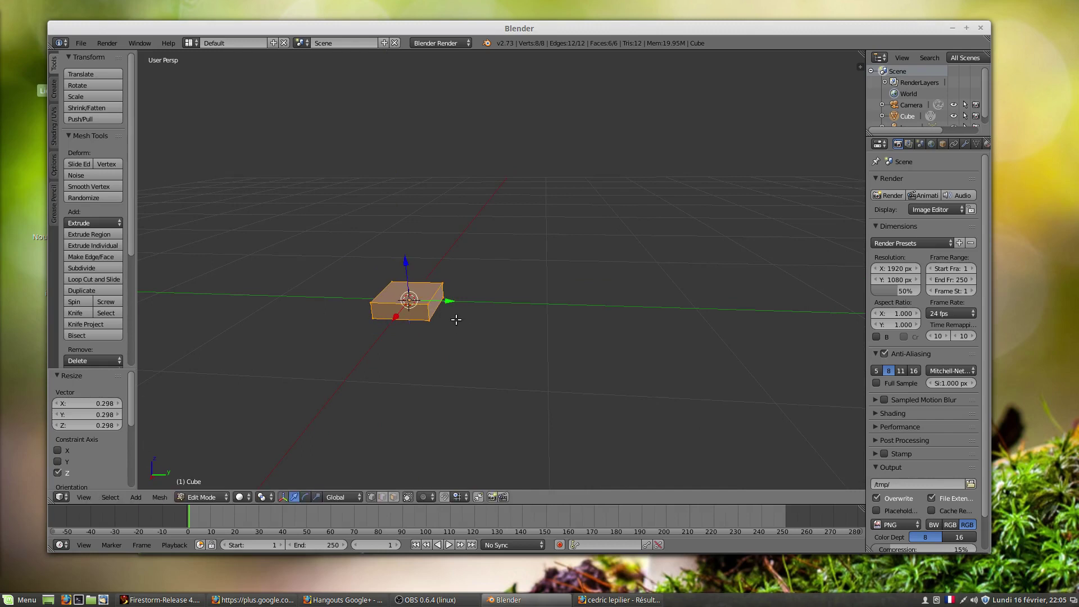
- Select the flattened cube's side face facing +Y and extrude it about 2.85 units along Y
middle_click_drag(430, 309, 451, 338)
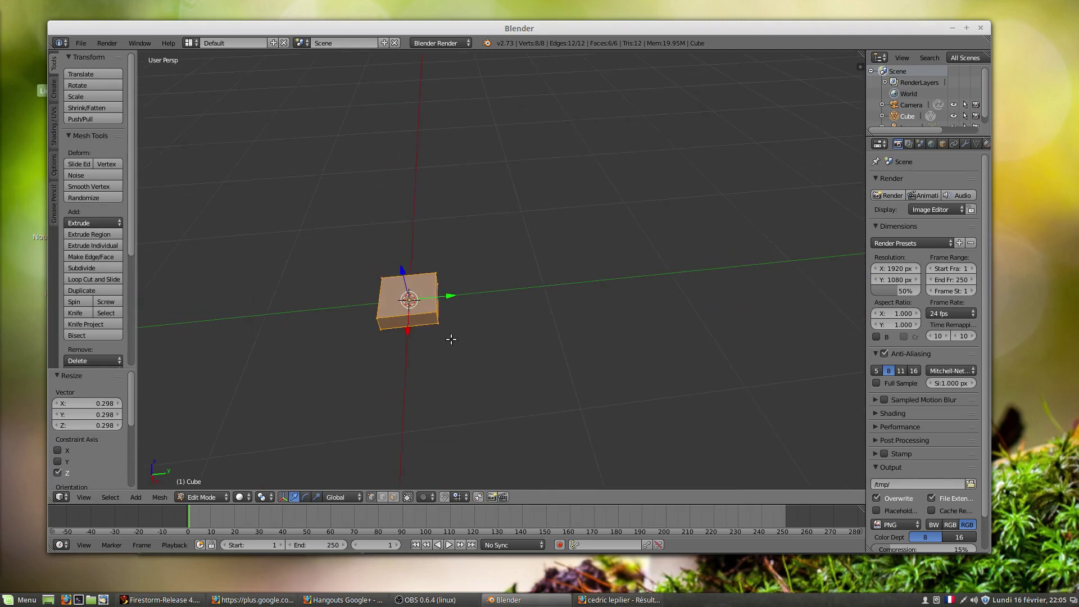
middle_click_drag(456, 298, 438, 283)
right_click(436, 307)
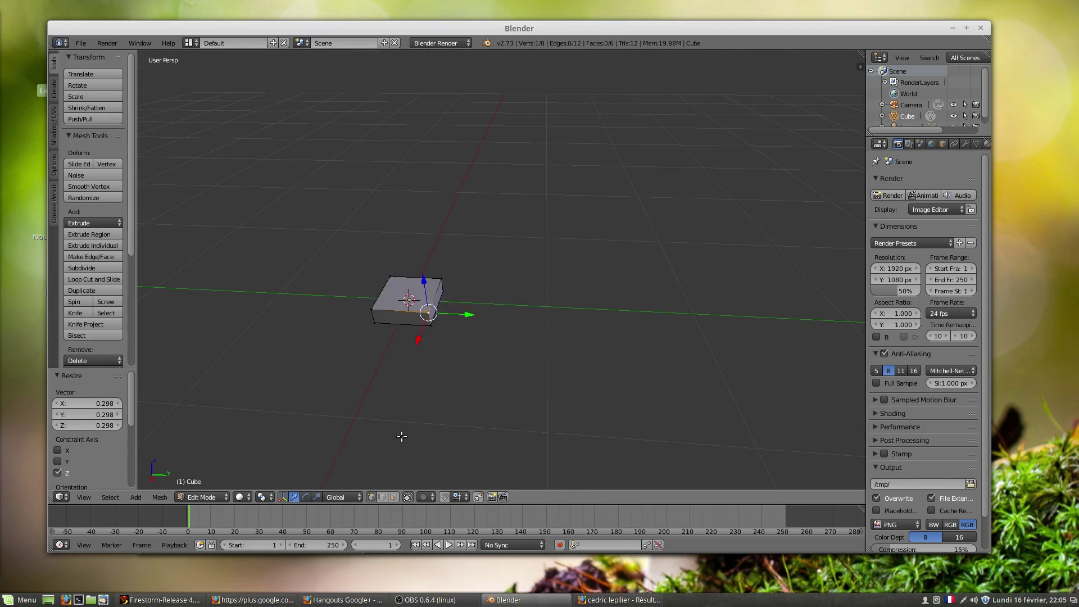
key("a")
right_click(438, 295)
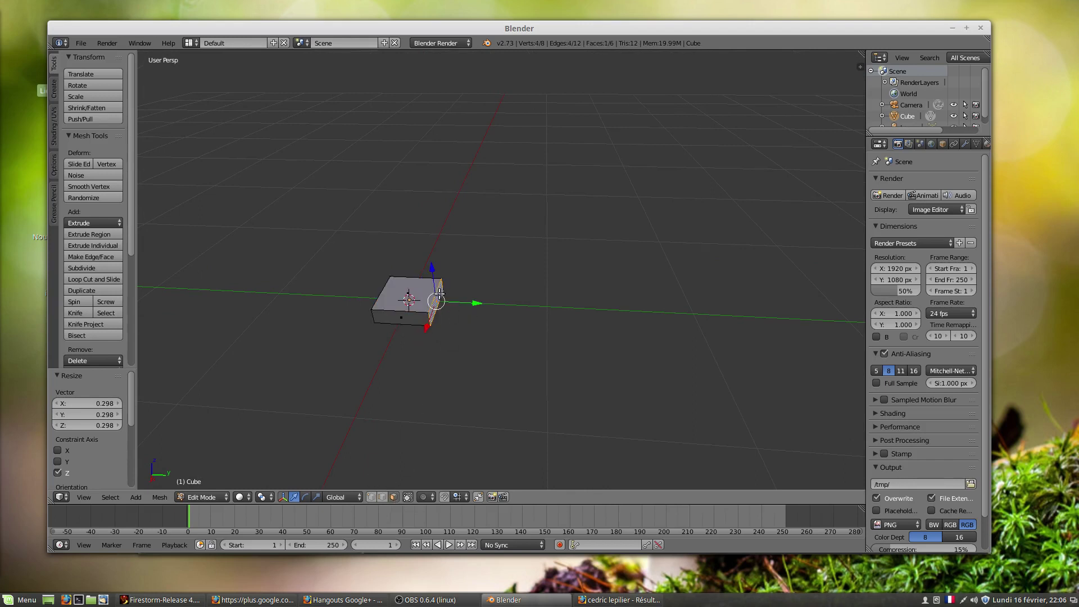
middle_click_drag(443, 311, 463, 385)
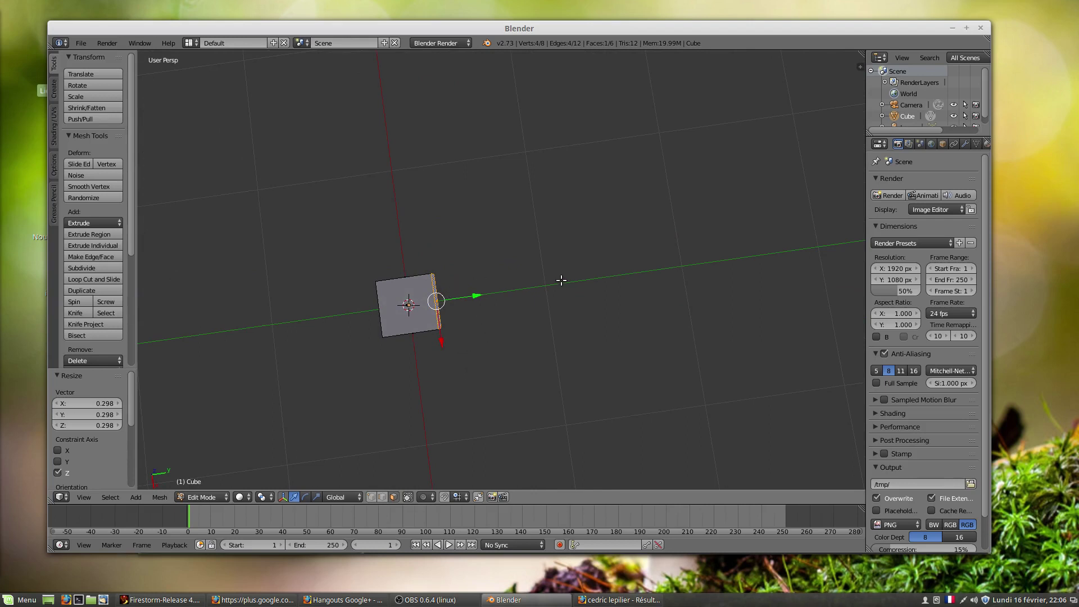
scroll(582, 298, "down", 2)
middle_click_drag(578, 308, 455, 275, "shift")
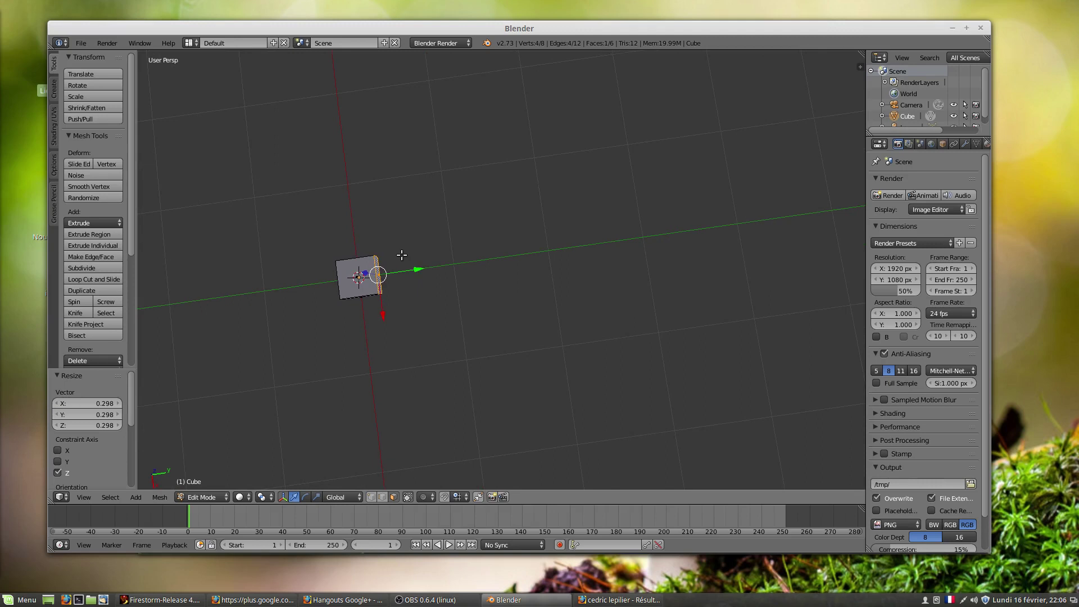
key("e")
left_click(666, 264)
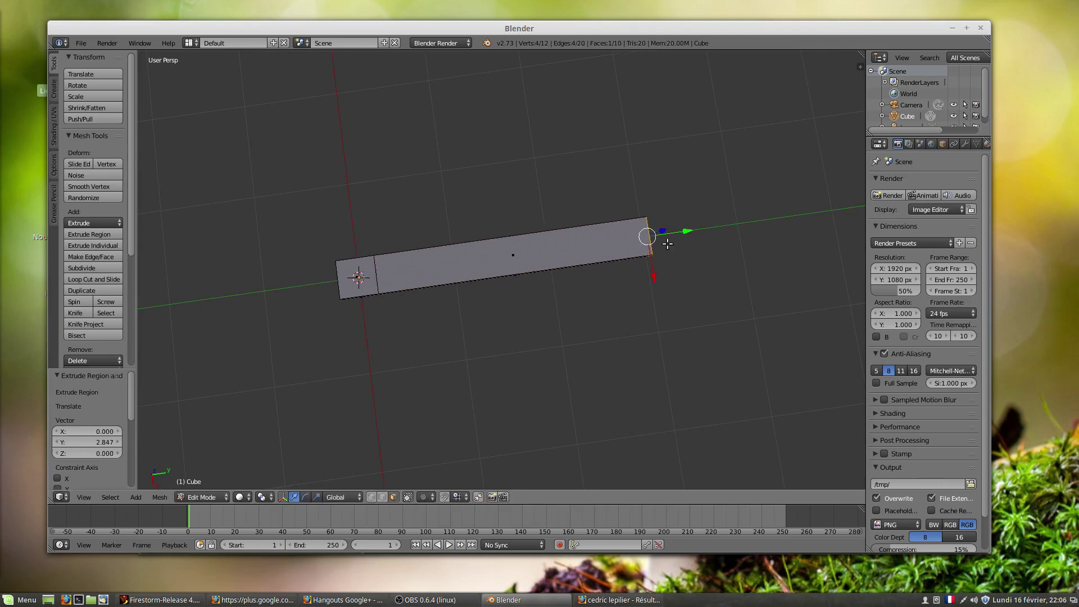
- Move the extruded end face about 0.45 units along X and 0.35 units along Y to slant the bar
left_click_drag(654, 277, 683, 319)
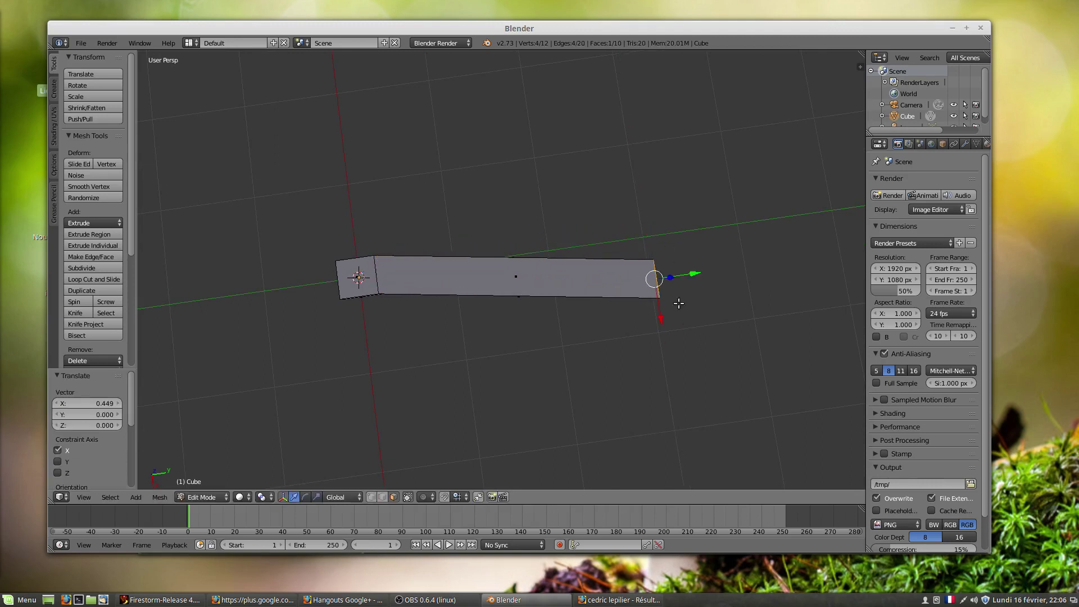
left_click_drag(690, 273, 733, 272)
middle_click_drag(696, 303, 677, 212)
middle_click_drag(699, 283, 696, 311)
middle_click_drag(609, 334, 687, 390)
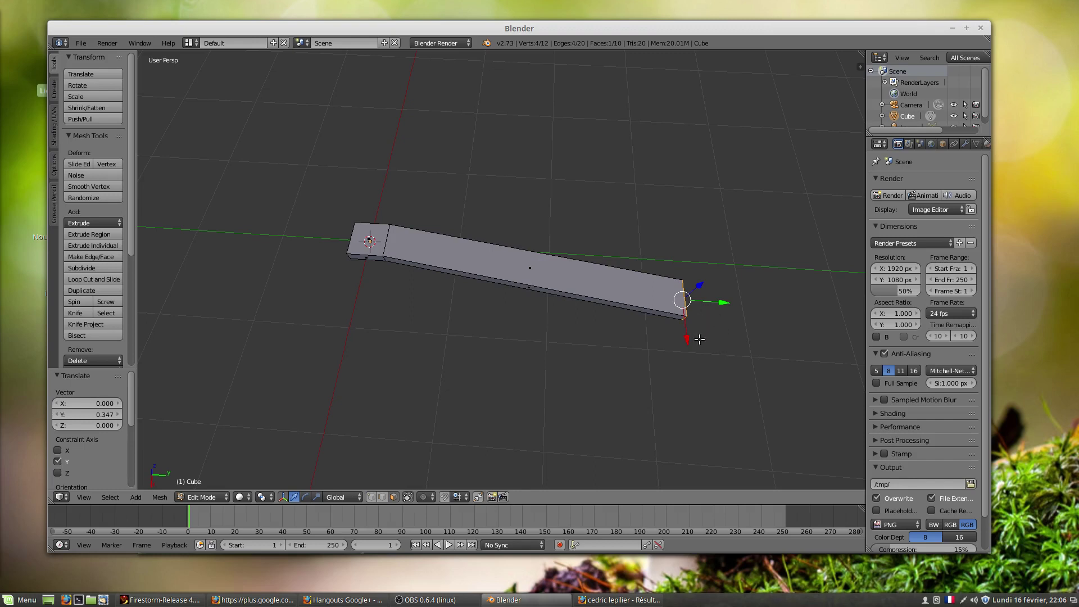
- Return to Object Mode, add a torus mesh at the bar's start and scale it to about 0.52
key("Tab")
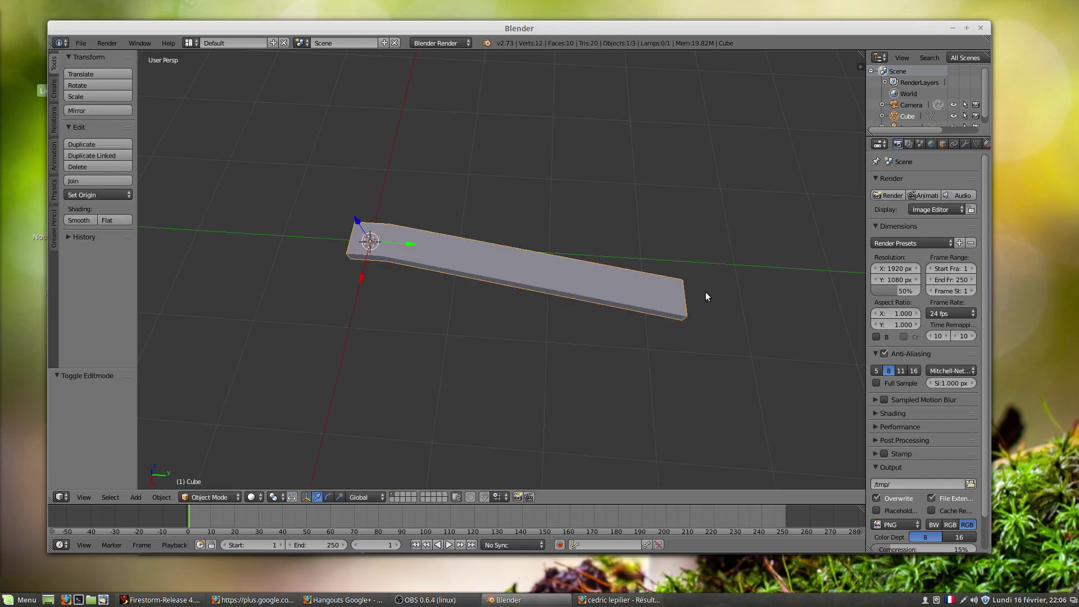
key("shift+a")
mouse_move(705, 293)
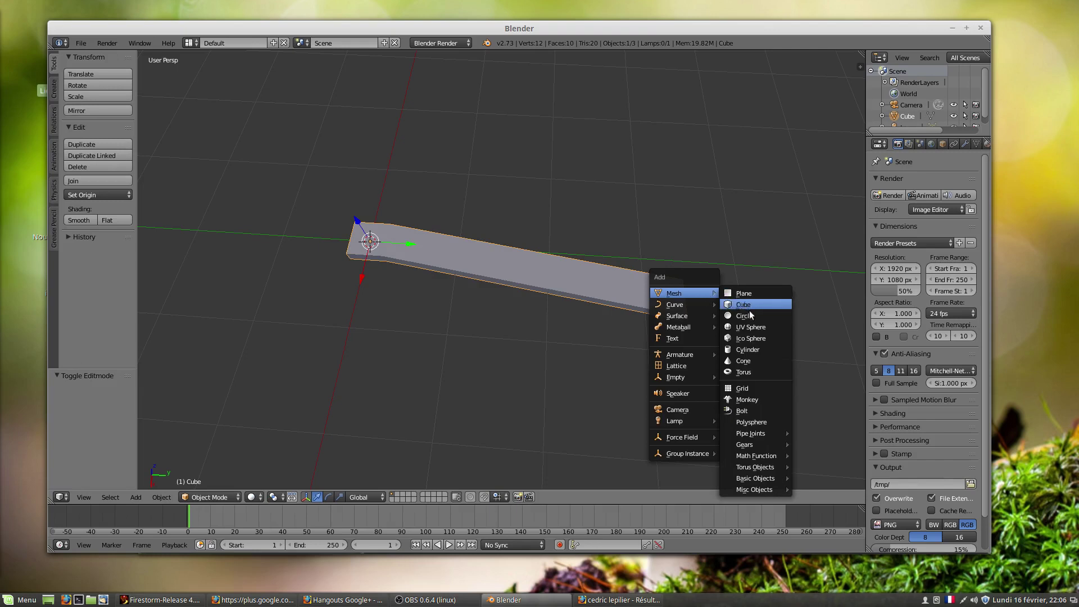
left_click(744, 372)
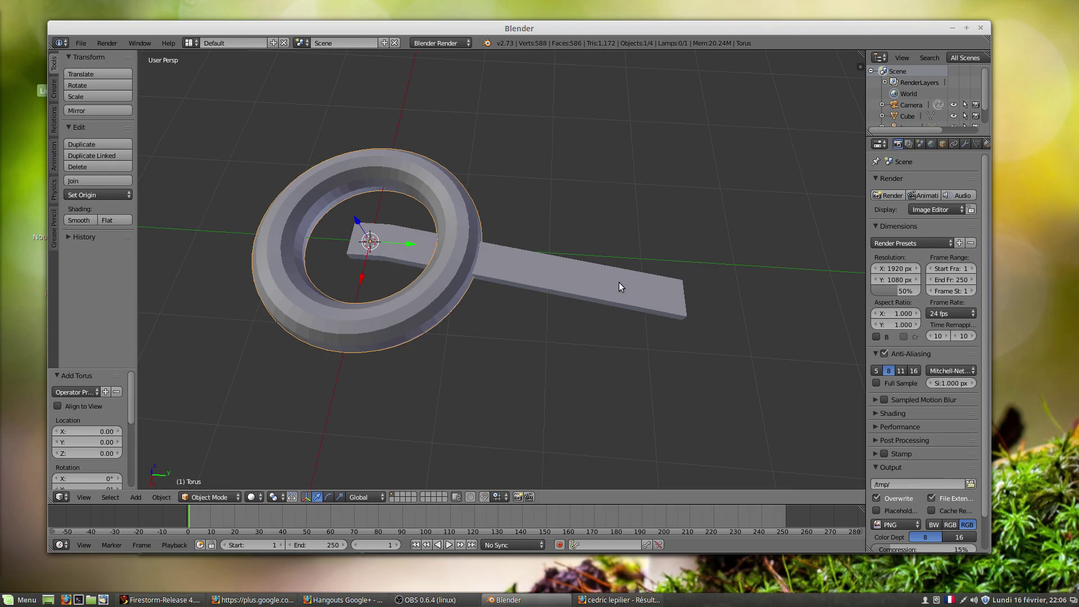
key("s")
left_click(498, 261)
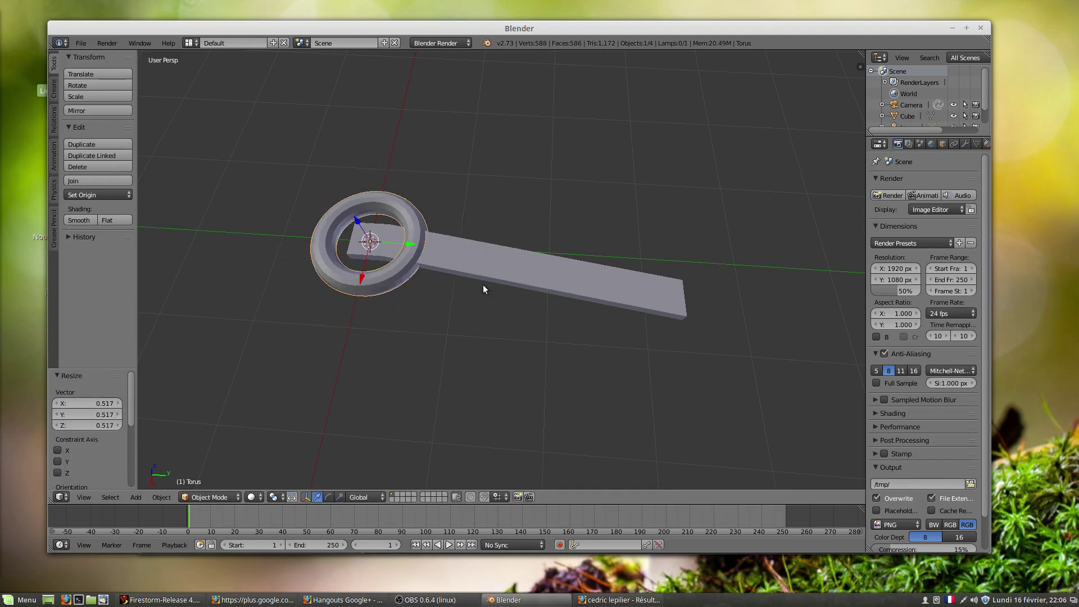
- Duplicate the torus about 4 units along Y, beyond the far end of the bar
scroll(484, 288, "down", 3)
mouse_move(485, 316)
middle_mouse_down()
mouse_move(489, 363)
mouse_move(491, 330)
middle_mouse_up()
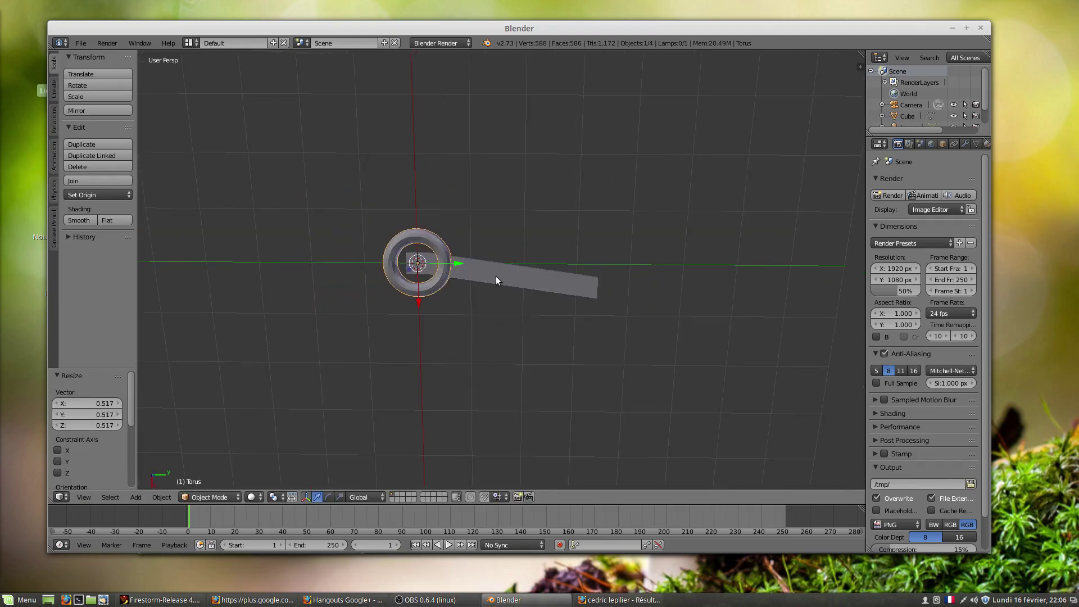
key("shift+d")
key("y")
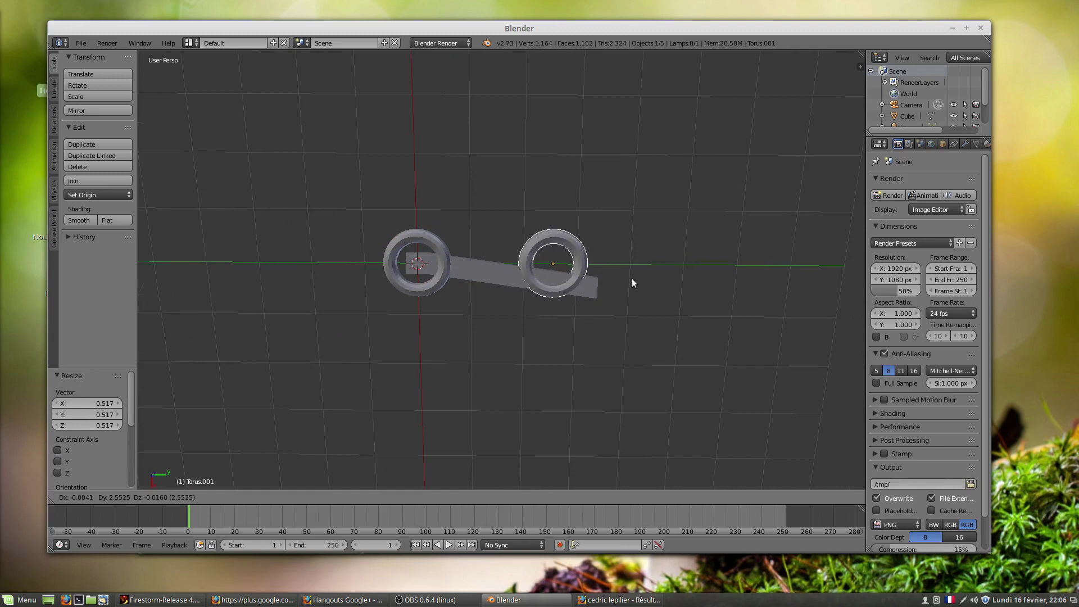
left_click(709, 284)
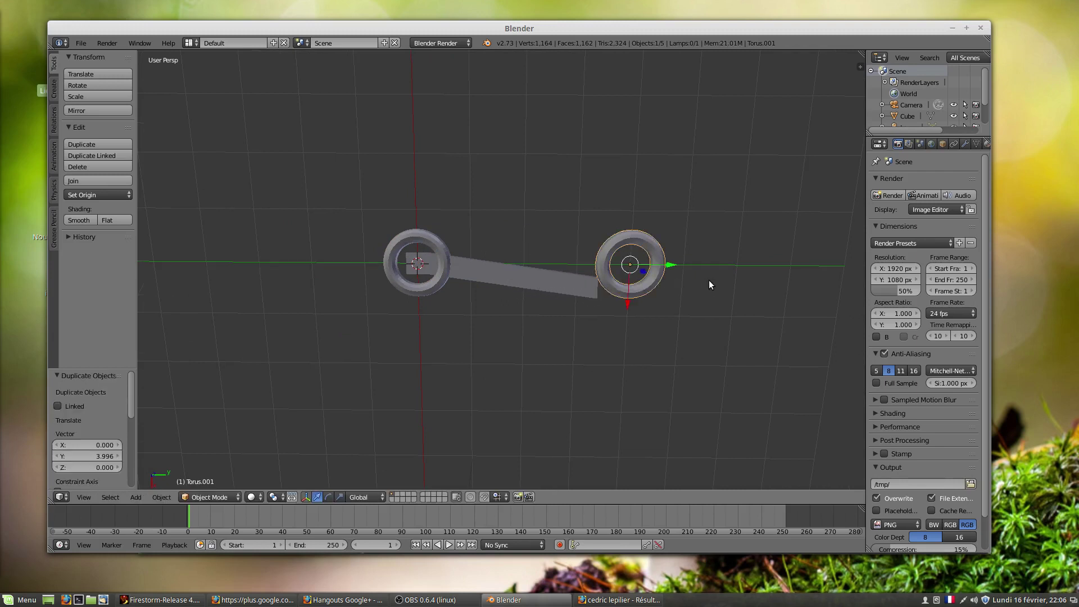
- Select both tori and, in top view, duplicate the pair 2 units along X with snapping
middle_click_drag(651, 324, 574, 157, "shift")
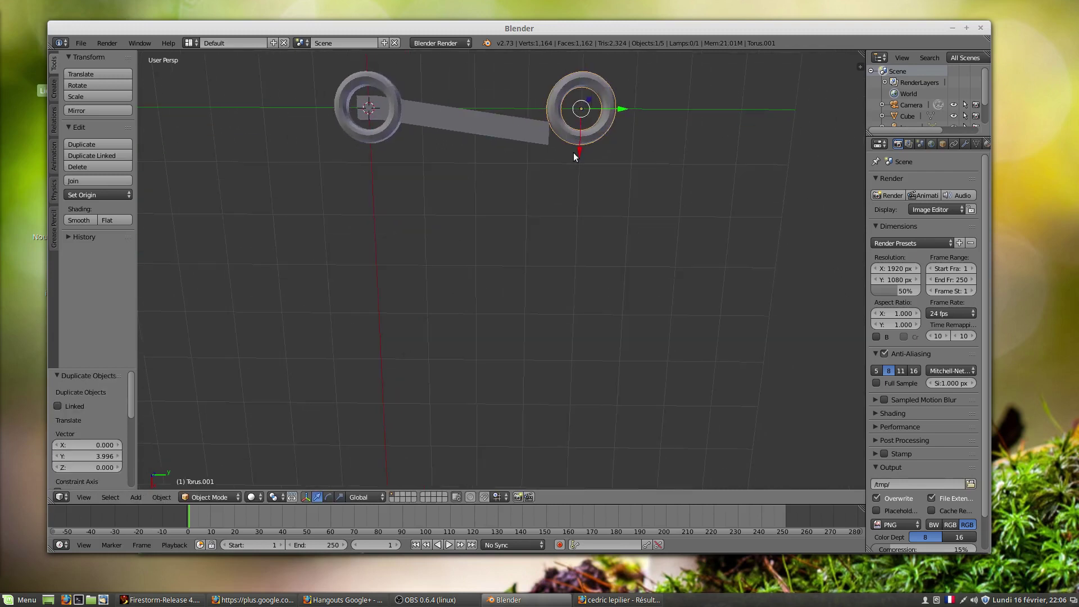
left_click(375, 141, "shift")
middle_click_drag(479, 255, 474, 229)
key("KP_7")
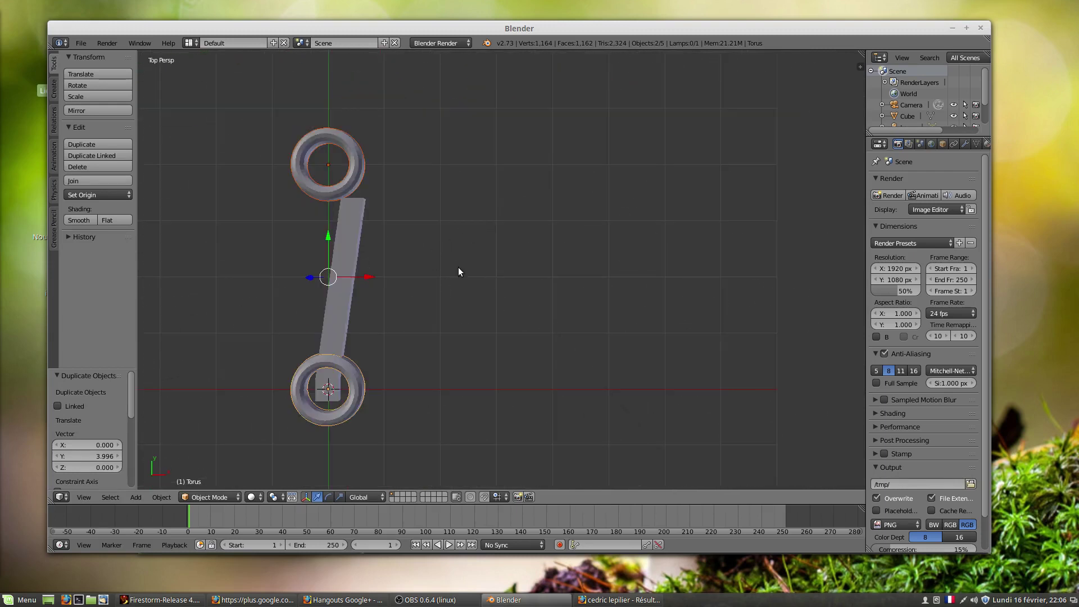
key("shift+d")
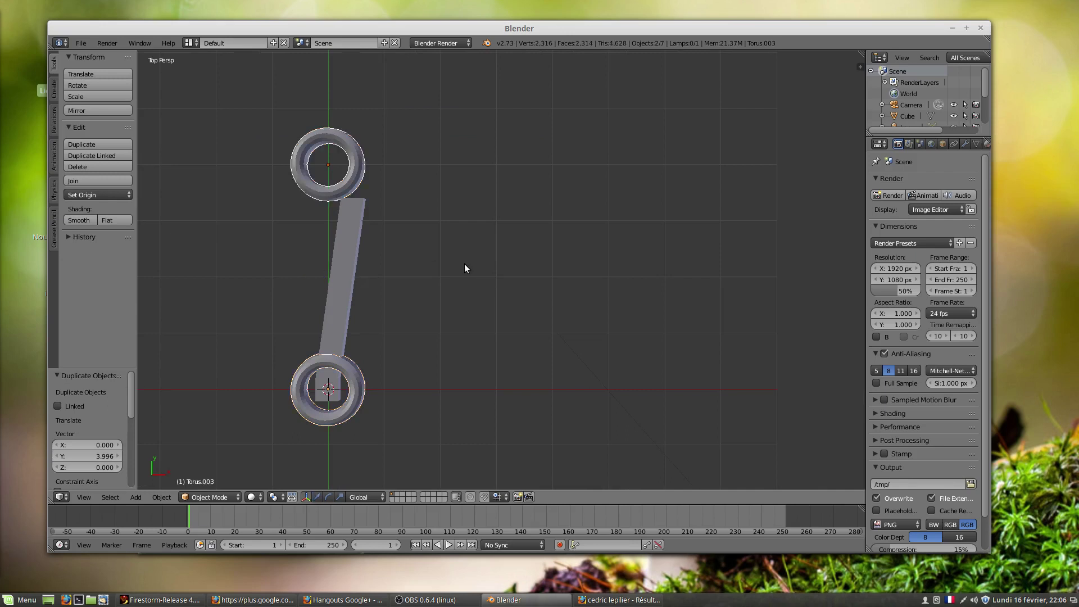
key("ctrl")
left_click(585, 268)
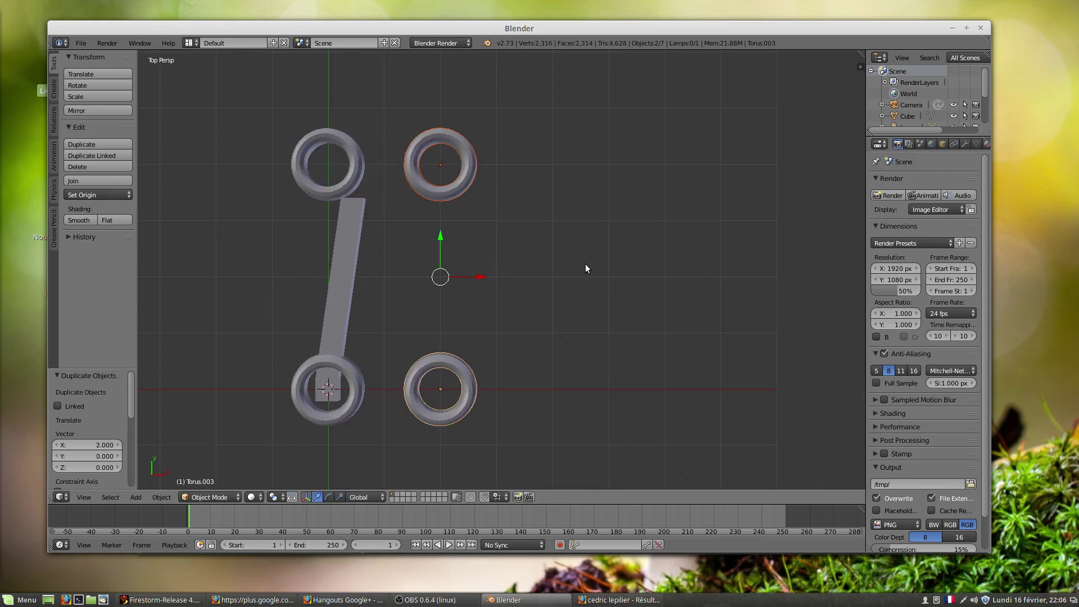
- Duplicate the torus pair two more times, spacing each copy 2 units further along X
key("shift+d")
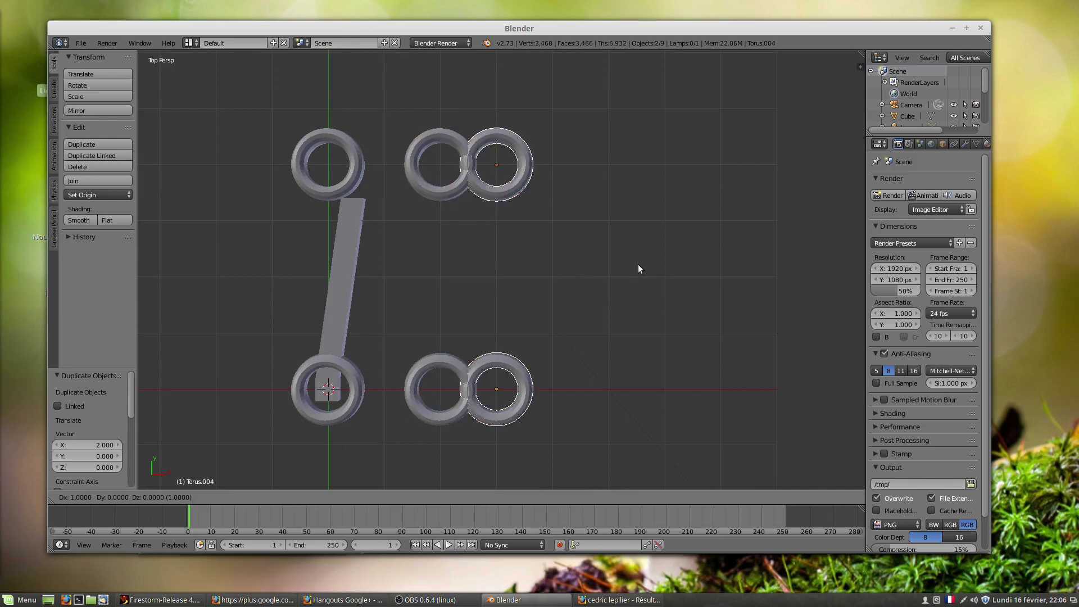
left_click(695, 263)
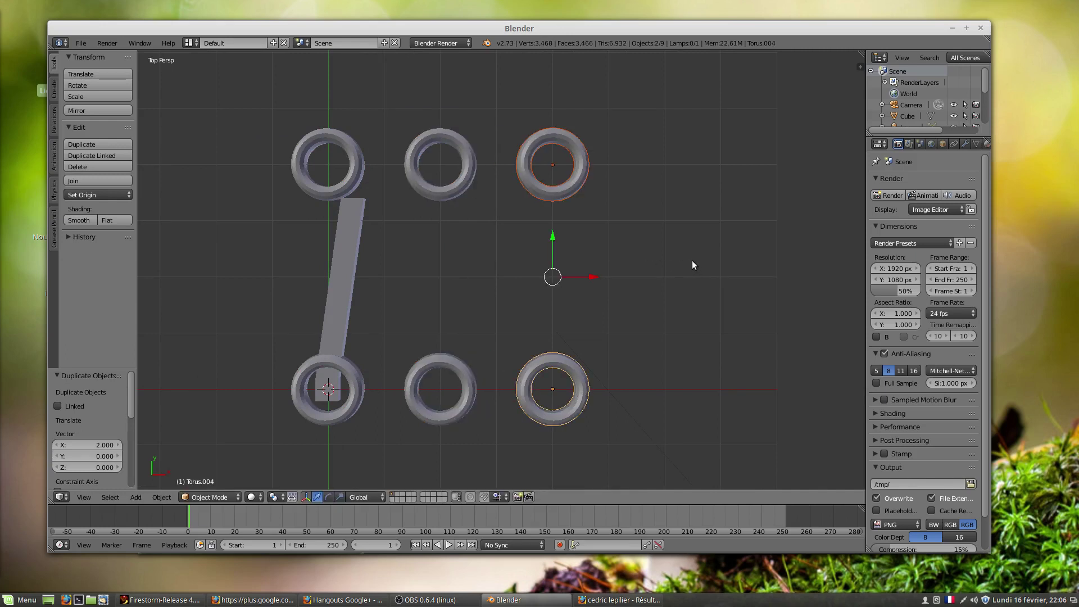
key("shift+d")
left_click(817, 256)
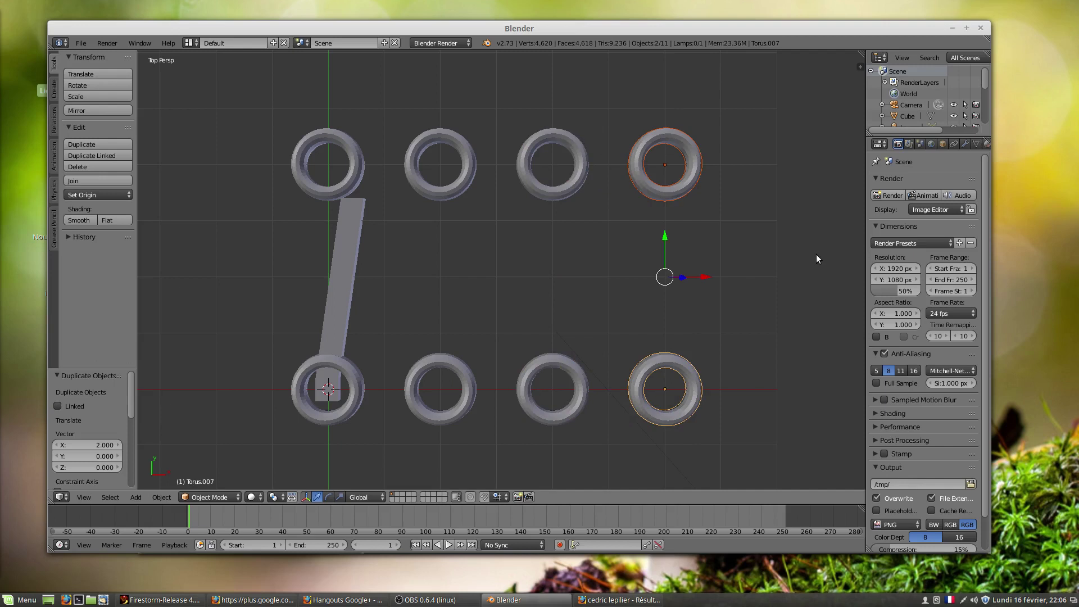
- Rotate all objects 90° in top view and move them about -4.38 units in X and -1.83 units in Y
middle_click_drag(447, 305, 344, 380)
key("KP_7")
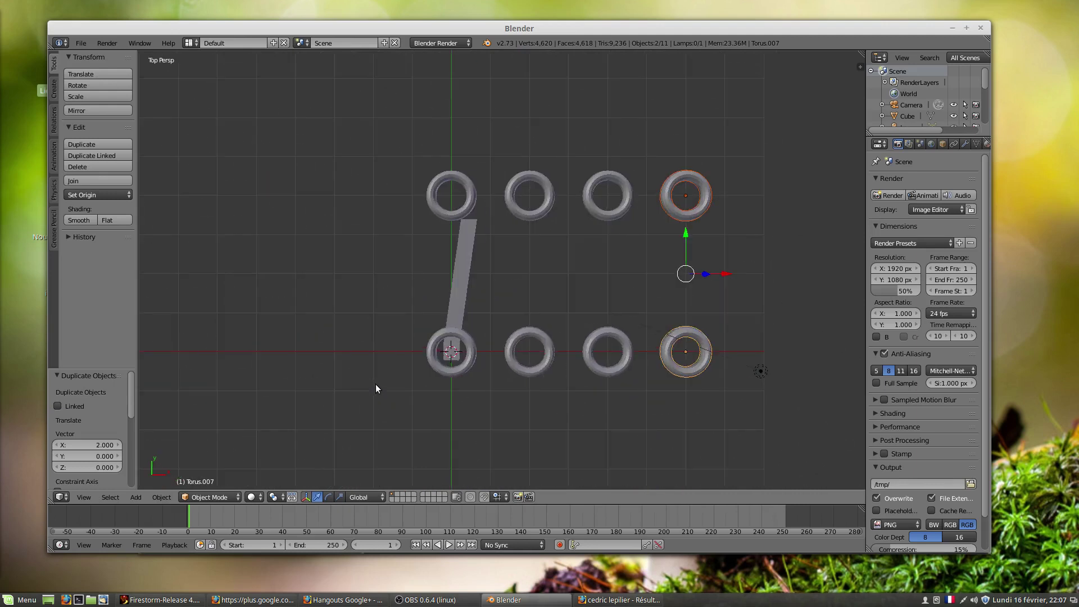
key("a")
key("a")
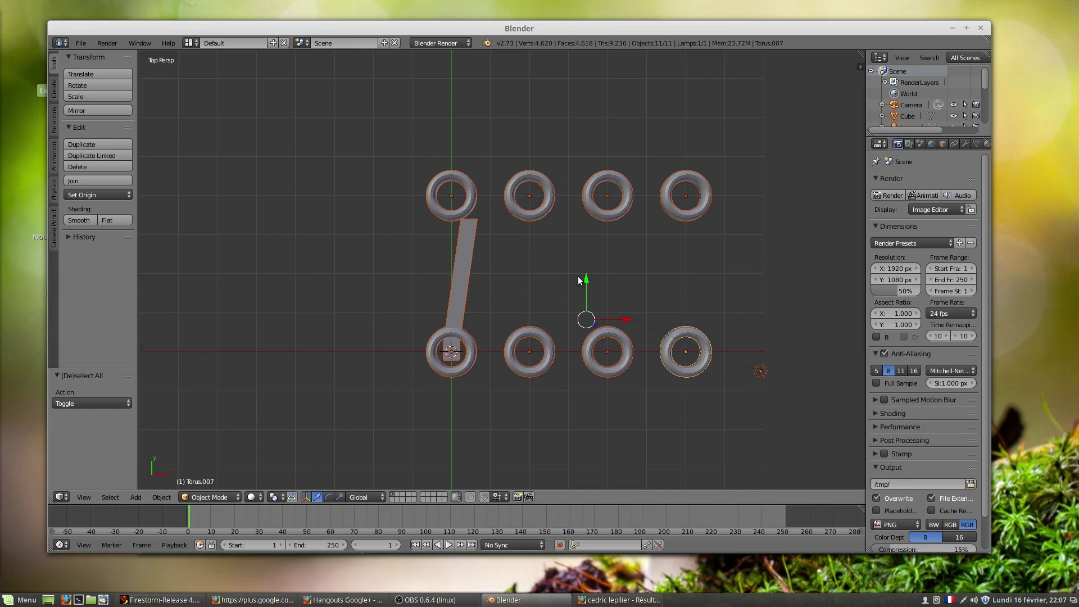
key("r")
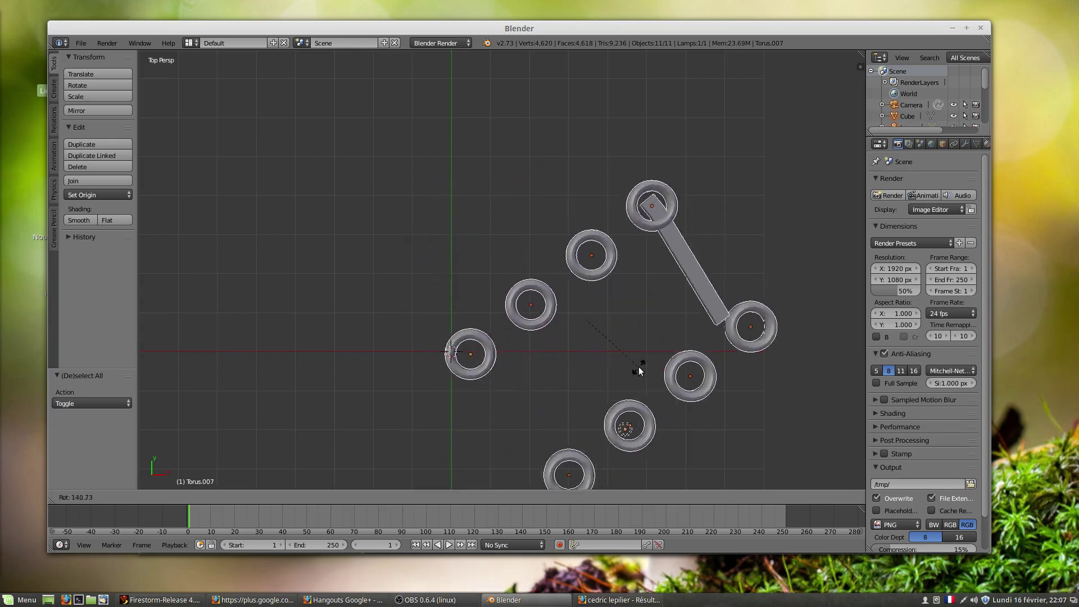
type("90")
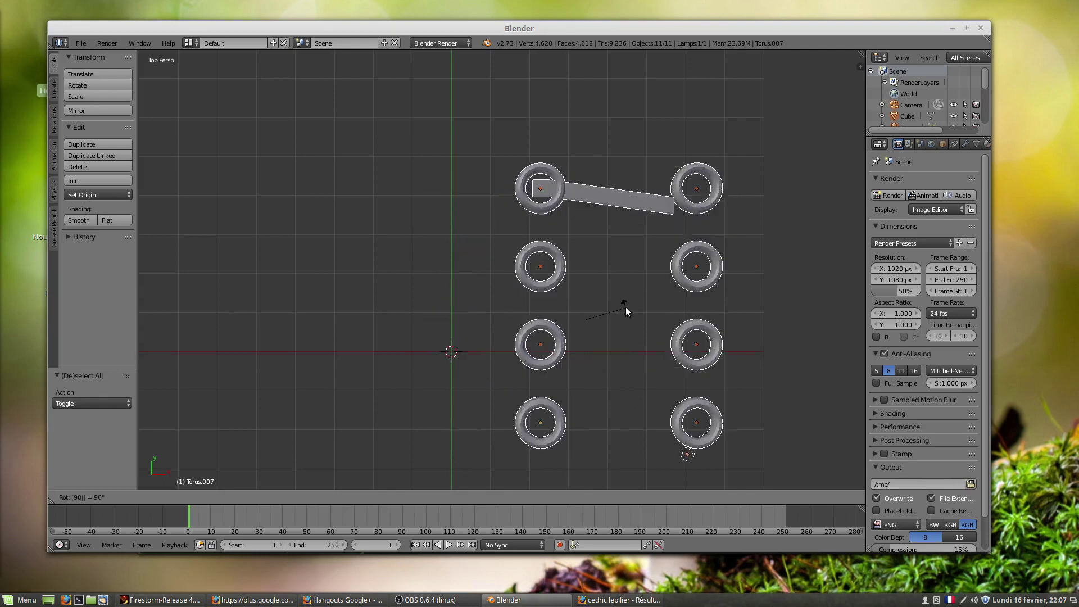
key("Return")
left_click_drag(624, 321, 439, 389)
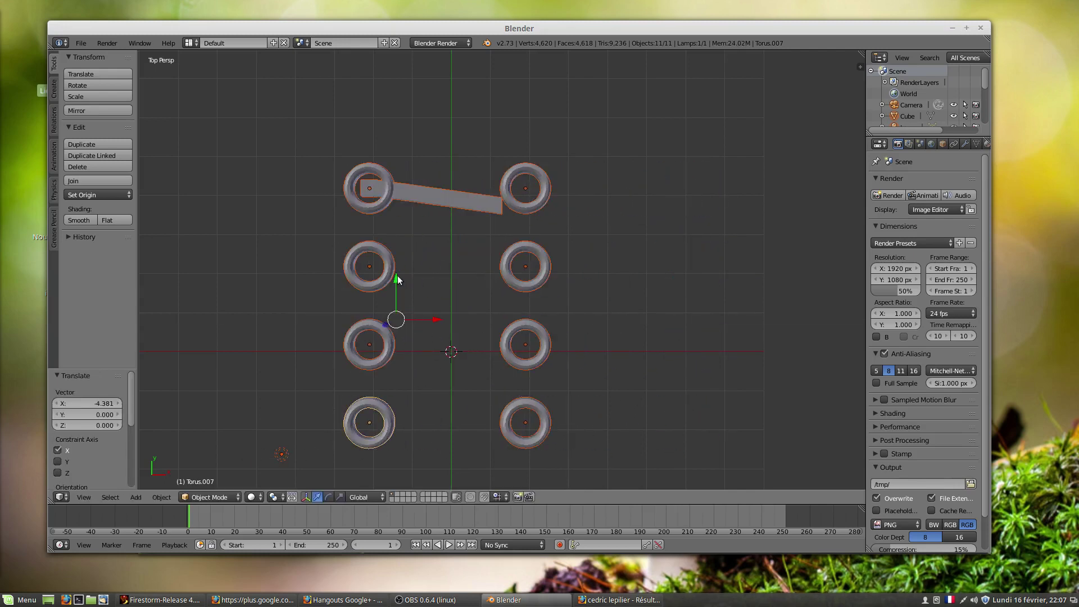
left_click_drag(396, 280, 416, 354)
- Scale all objects down uniformly and shift them toward +X, plus about 0.35 units along Y
key("s")
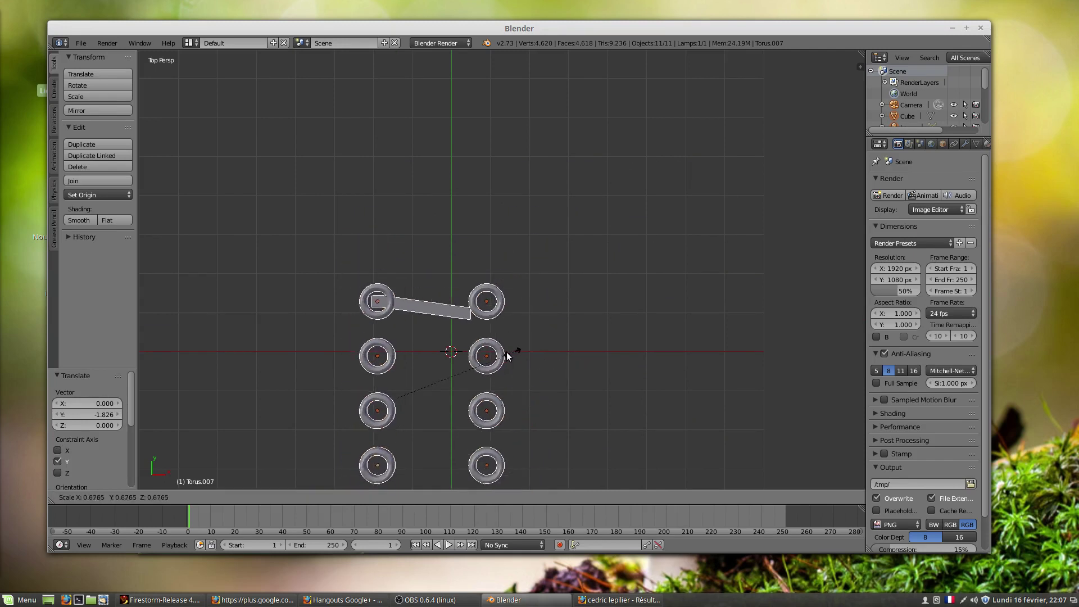
left_click(484, 358)
left_click_drag(430, 398, 465, 396)
left_click_drag(422, 357, 424, 342)
- Enter edit mode on the strip and select the loop of four faces around its end segment at the first torus
scroll(459, 315, "up", 2)
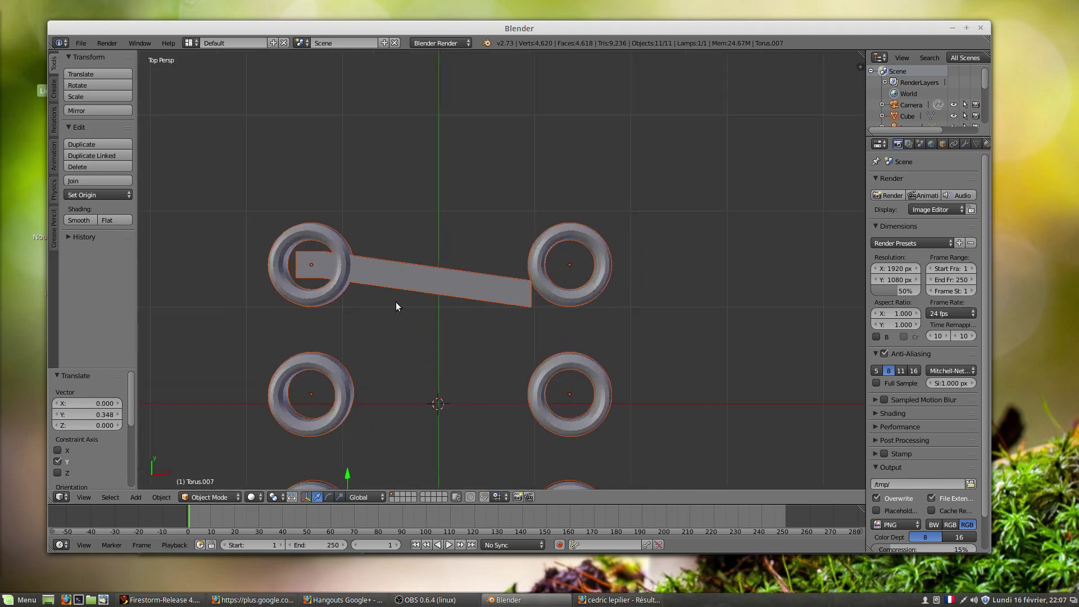
middle_click_drag(395, 306, 373, 324)
right_click(379, 344)
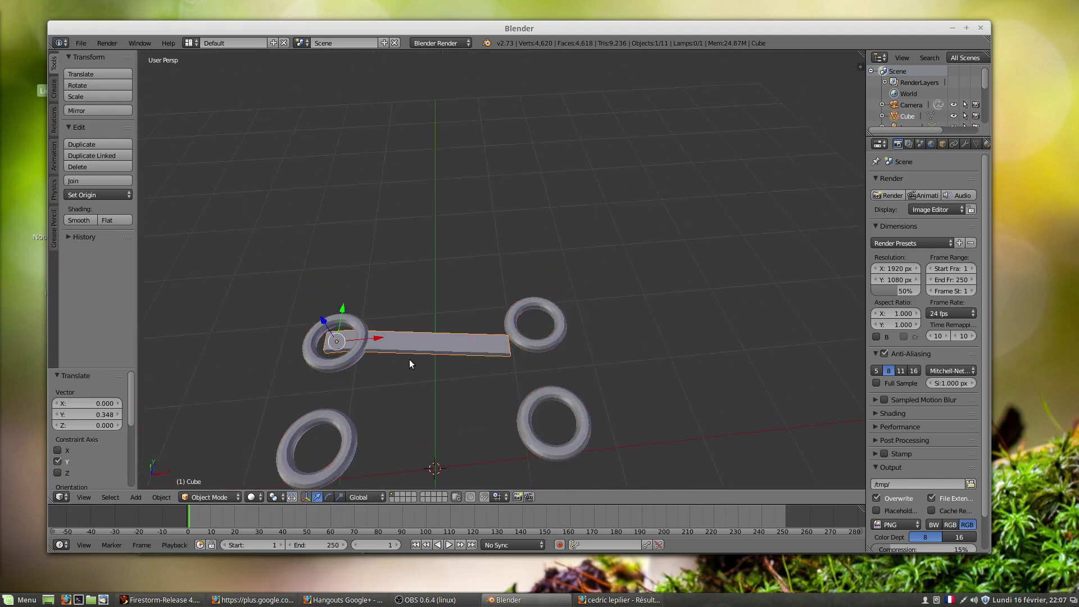
key("Tab")
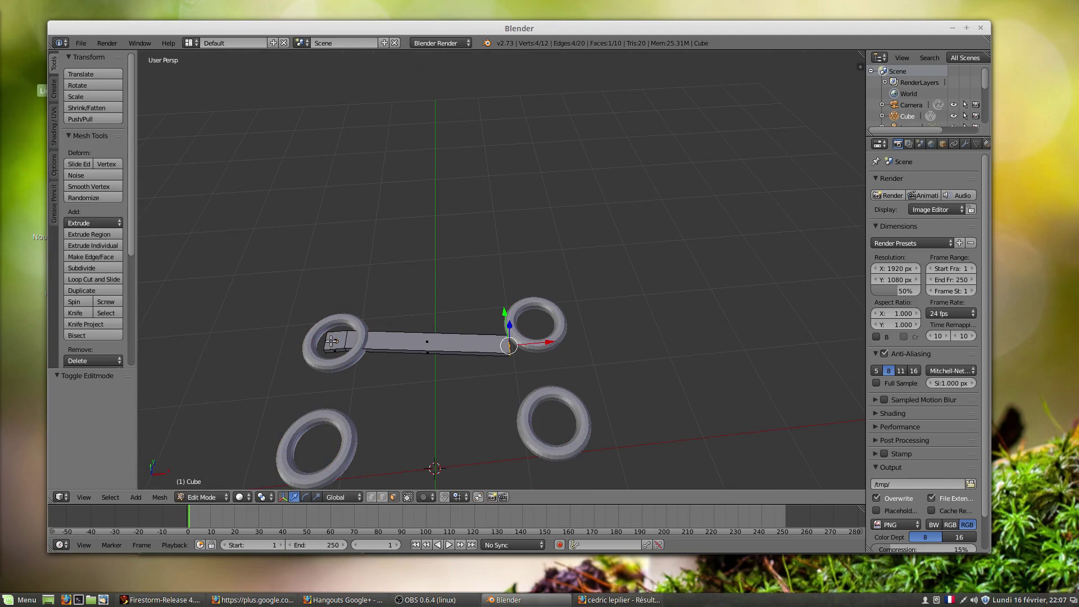
right_click(332, 341)
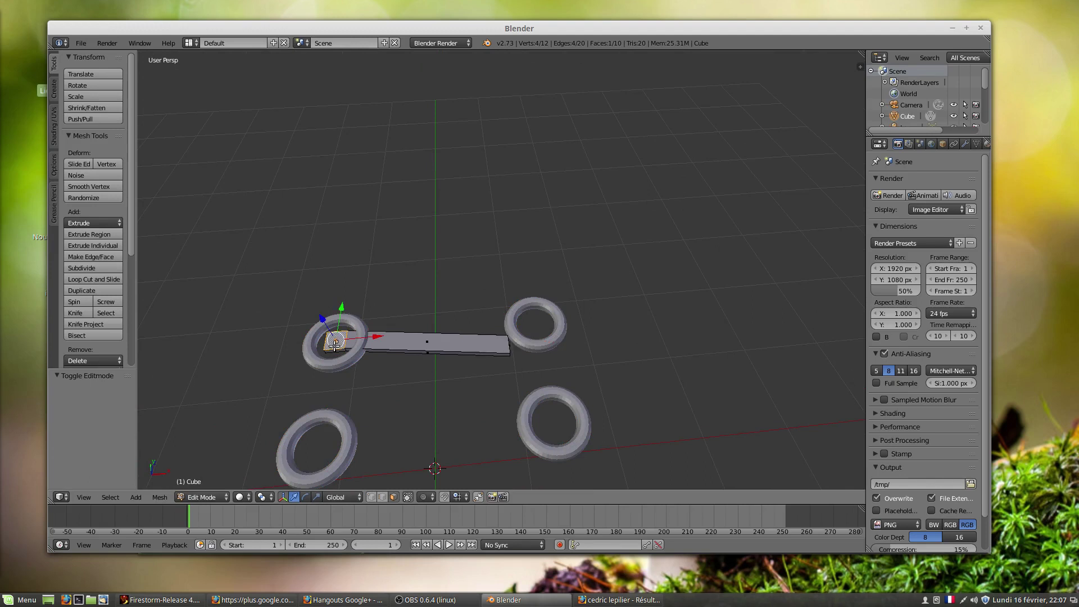
key("super")
right_click(333, 351)
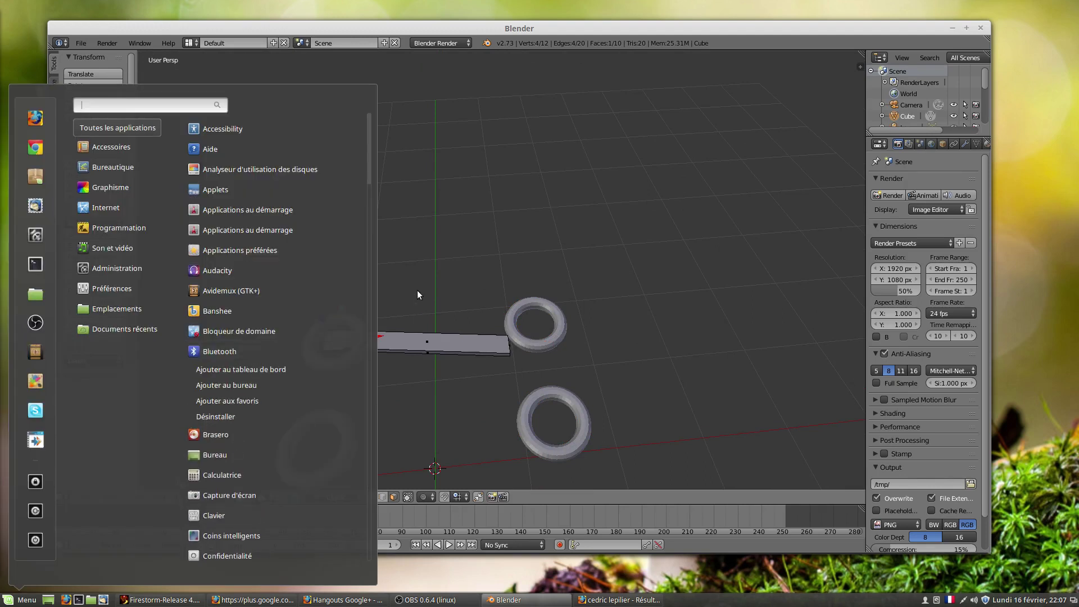
left_click(417, 291)
right_click(334, 349, "alt")
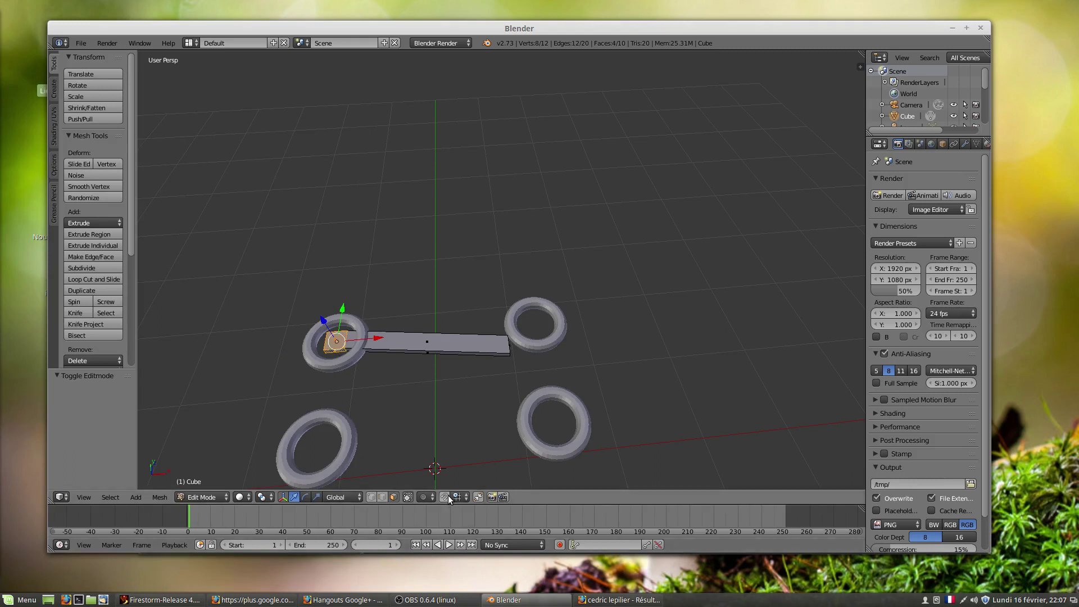
- Turn on connected proportional editing and raise the selected end segment about 0.19 units along Z
left_click(425, 497)
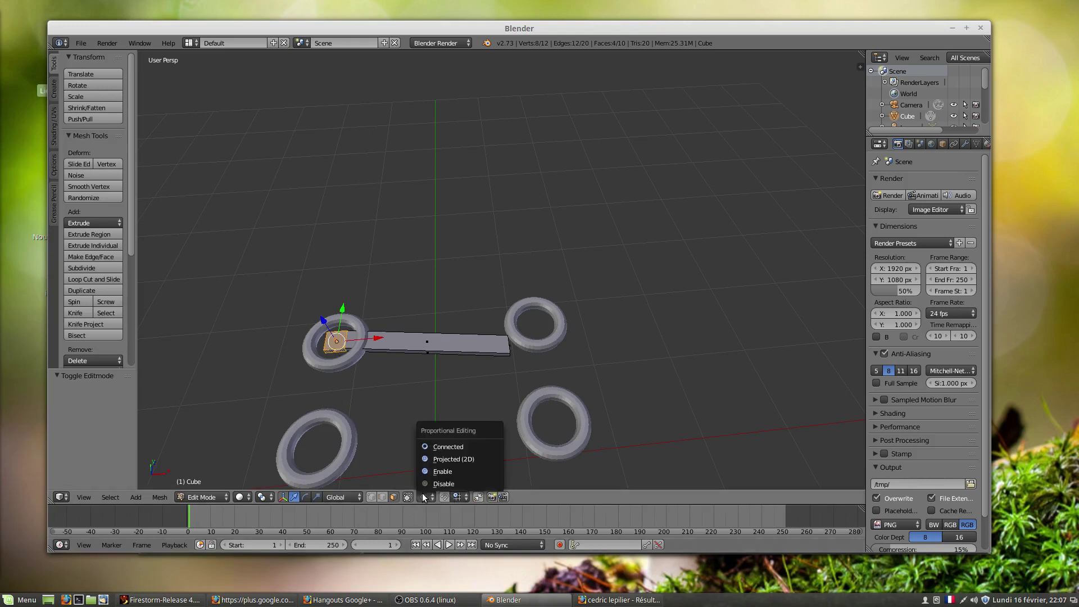
left_click(437, 450)
key("g")
key("z")
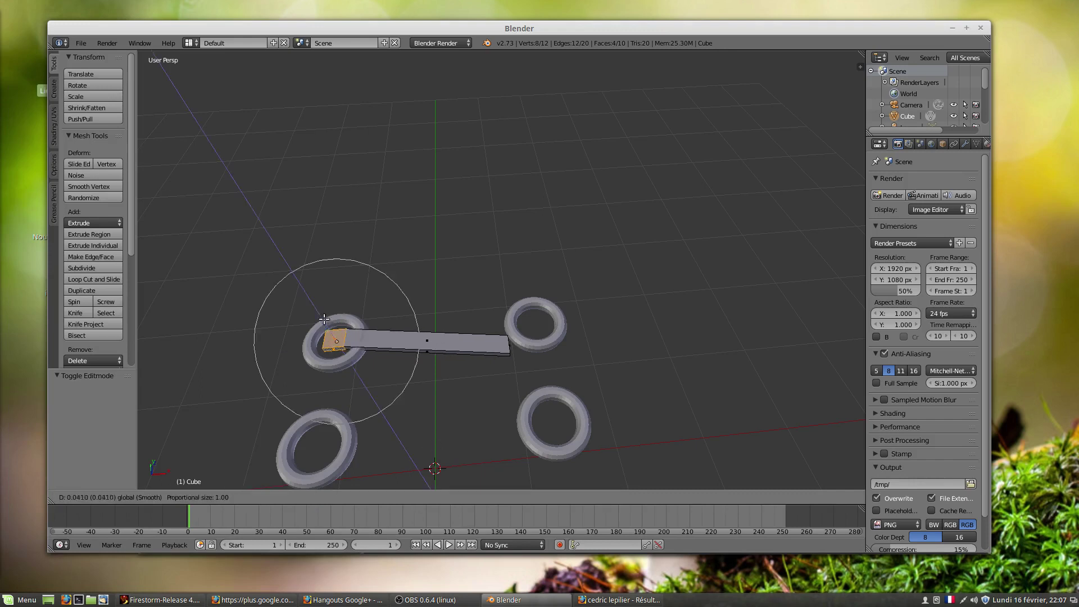
left_click(322, 314)
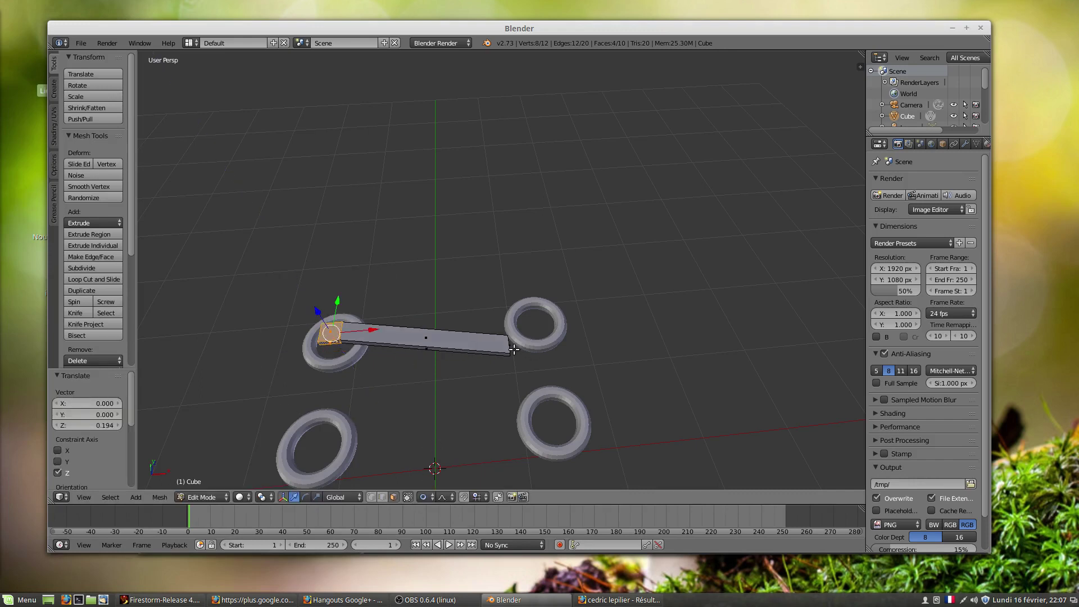
- In wireframe top view, move the strip's opposite end face about 0.27 units in Y and 0.32 units in X into the facing torus
right_click(509, 346)
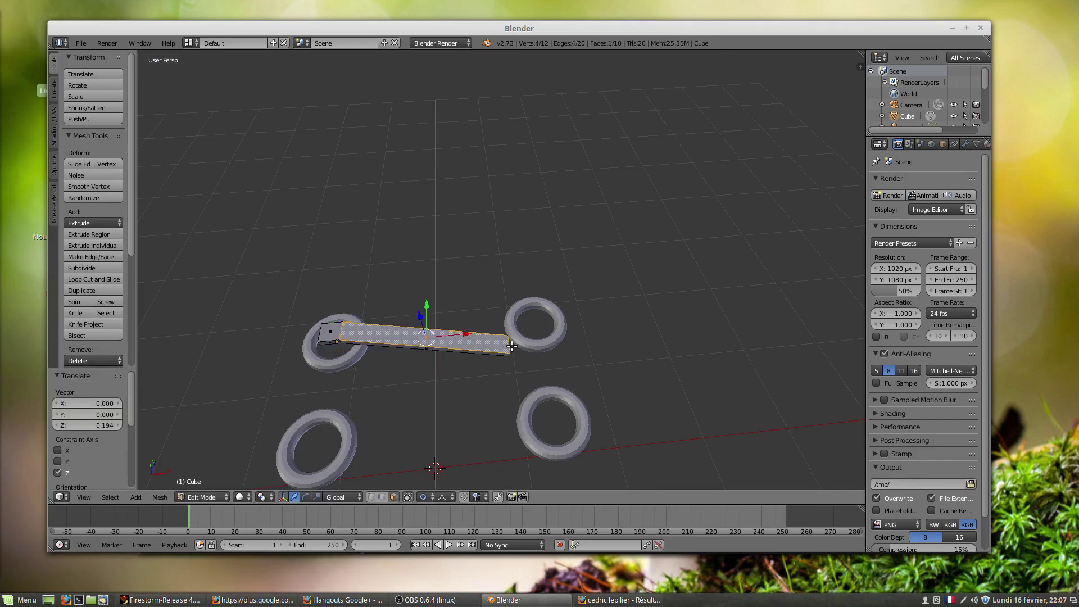
middle_click_drag(513, 352, 483, 335)
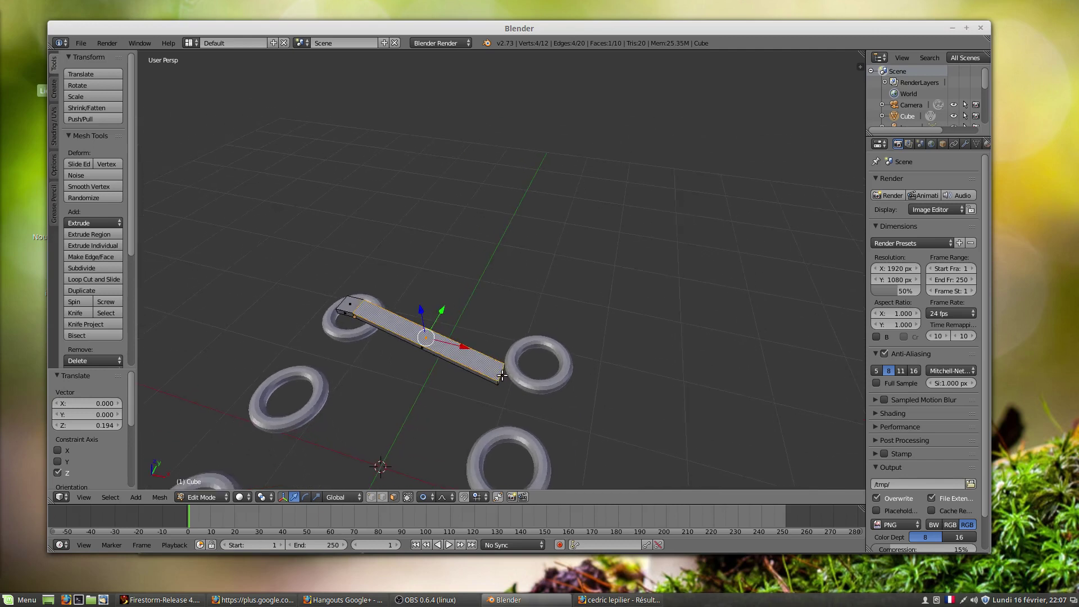
key("z")
right_click(501, 373)
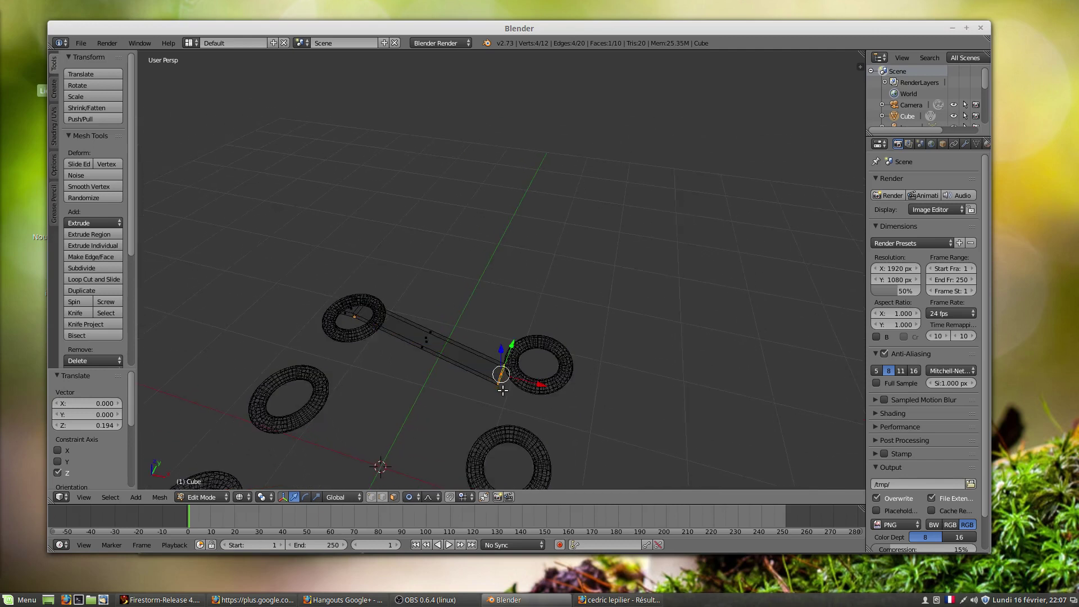
key("KP_7")
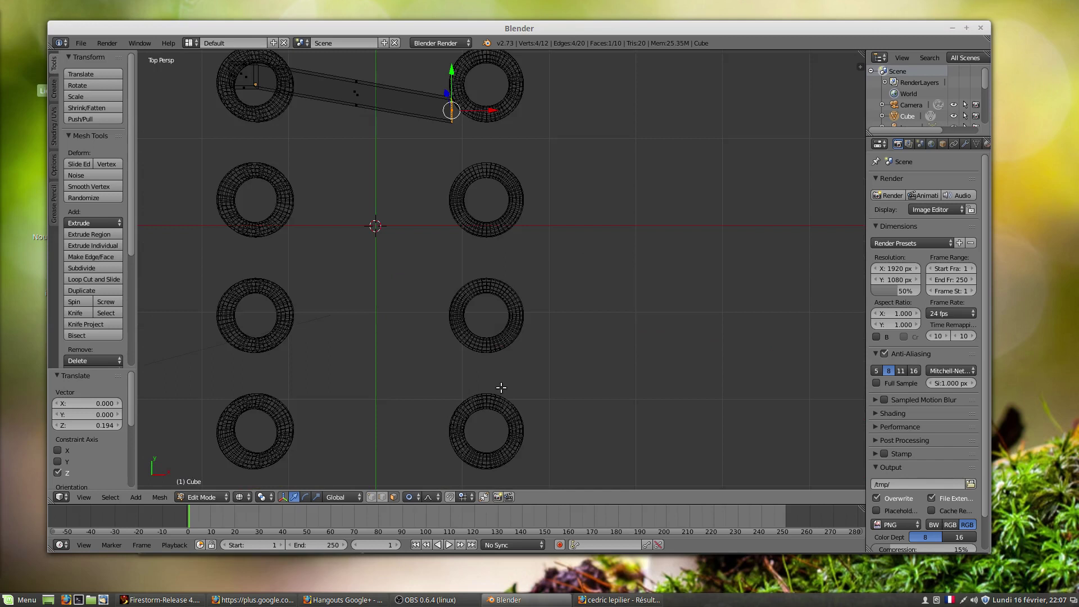
middle_click_drag(417, 319, 409, 363, "shift")
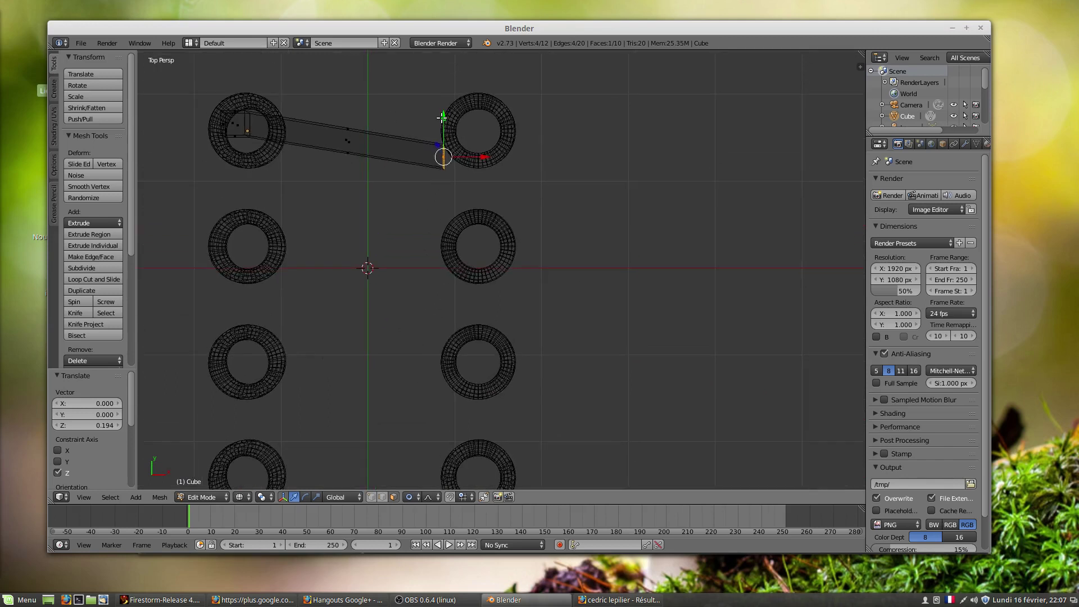
left_click_drag(443, 118, 448, 89)
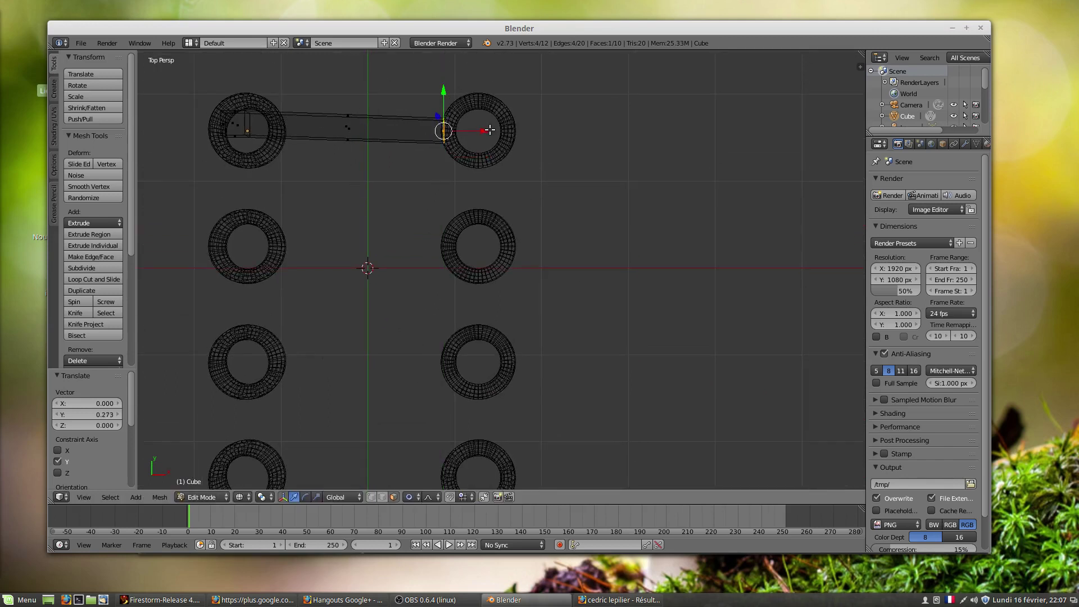
left_click_drag(490, 130, 517, 130)
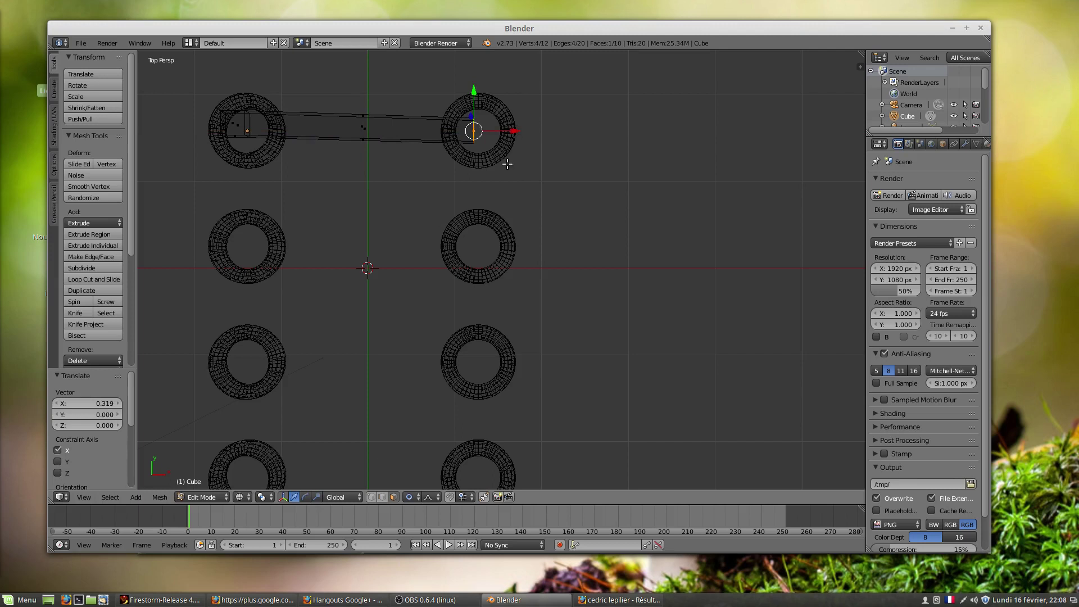
- Extrude the strip's end face about 0.075 units along X inside the torus
scroll(507, 164, "up", 2)
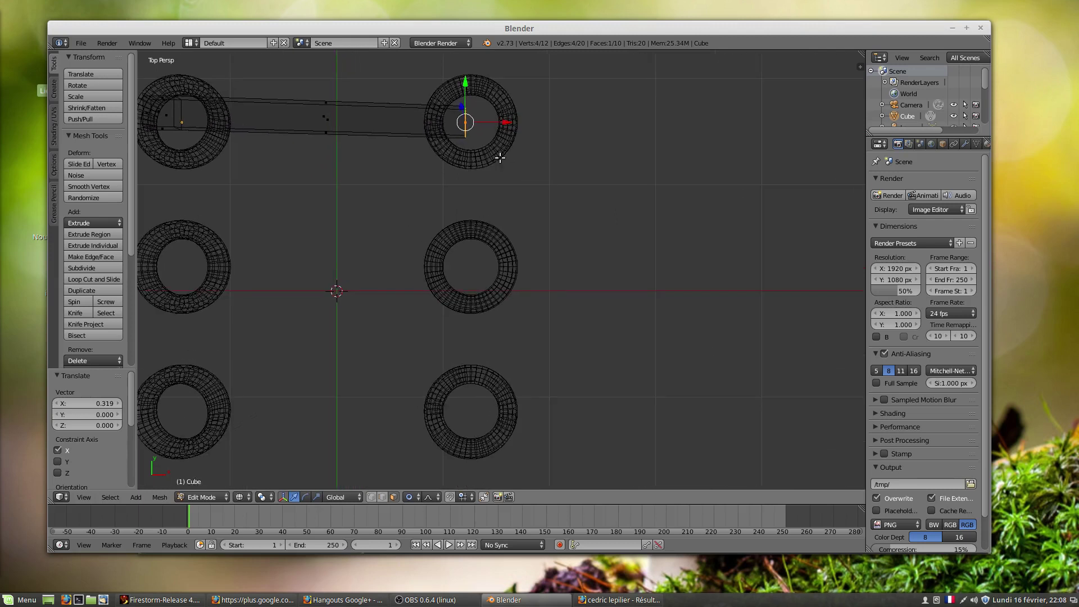
key("e")
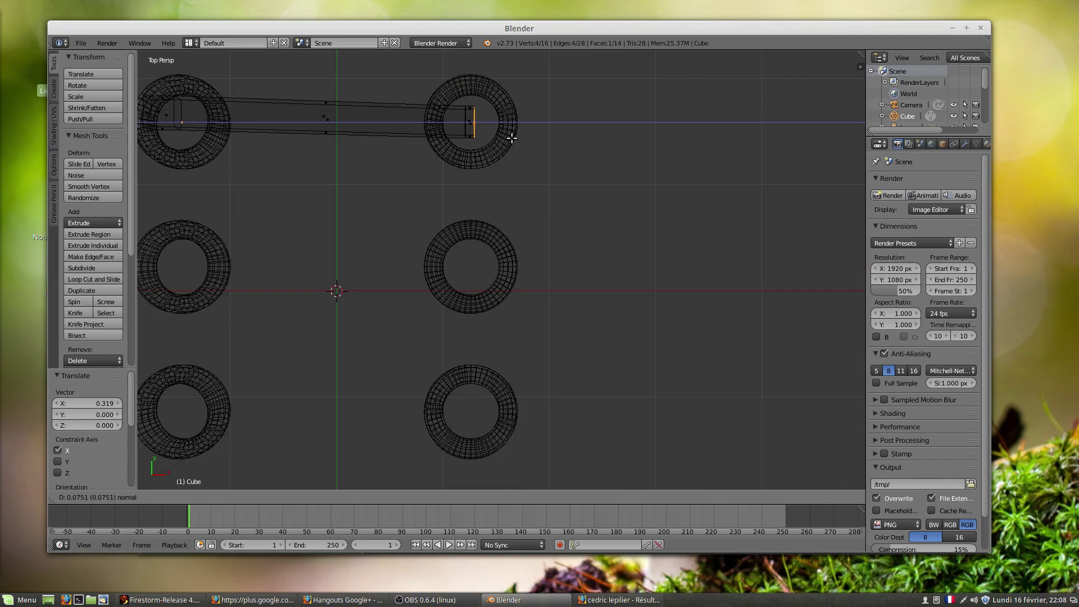
left_click(511, 138)
right_click(467, 124)
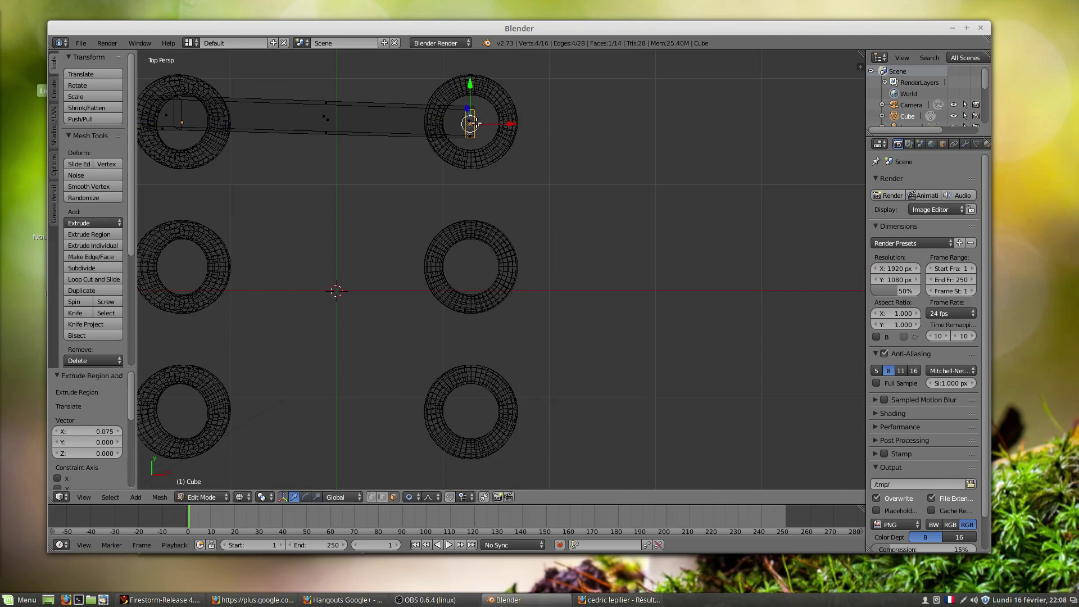
middle_click_drag(460, 176, 471, 105)
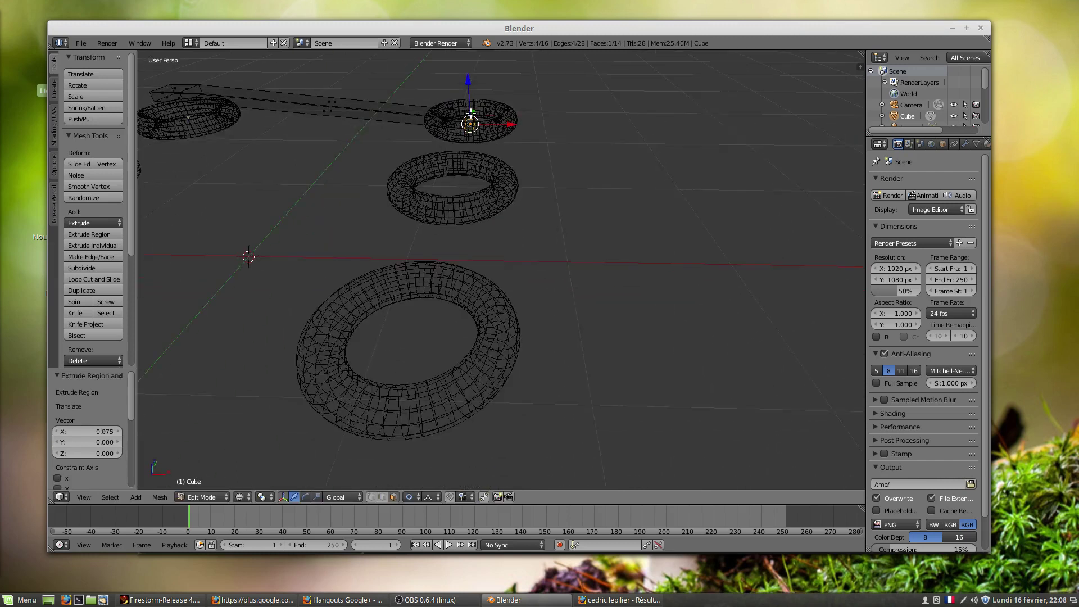
right_click(478, 115)
key("e")
left_click(480, 79)
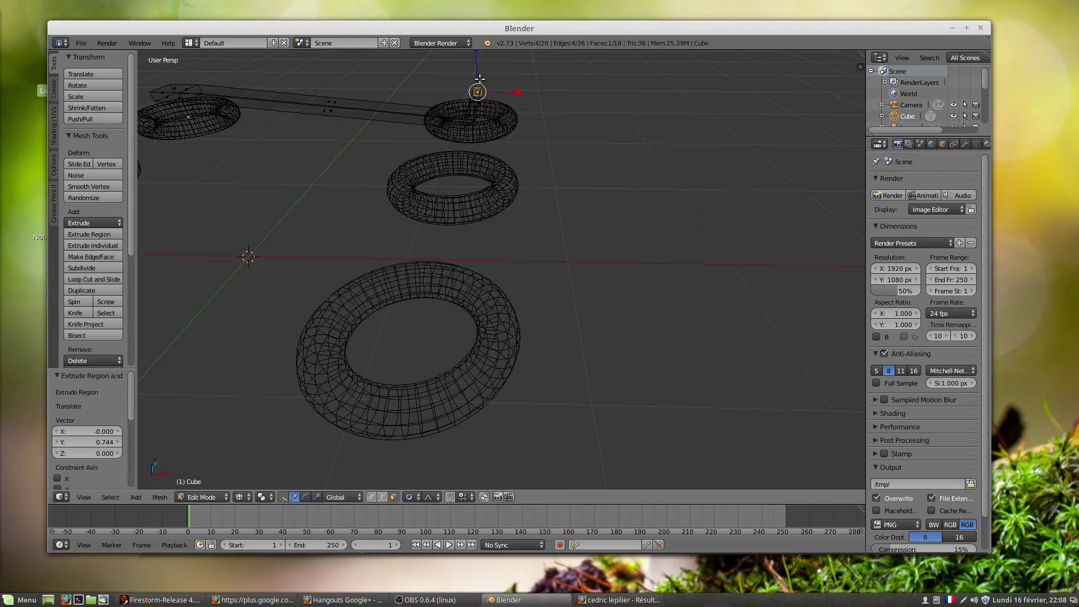
key("e")
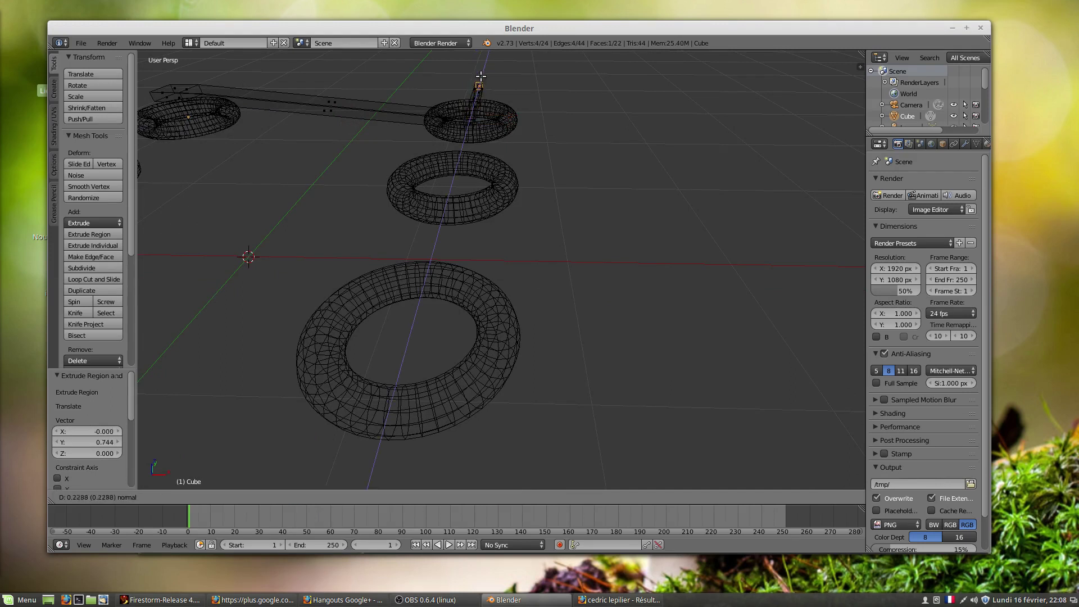
left_click(481, 76)
middle_click_drag(475, 99, 535, 174)
key("ctrl+z")
key("ctrl+z")
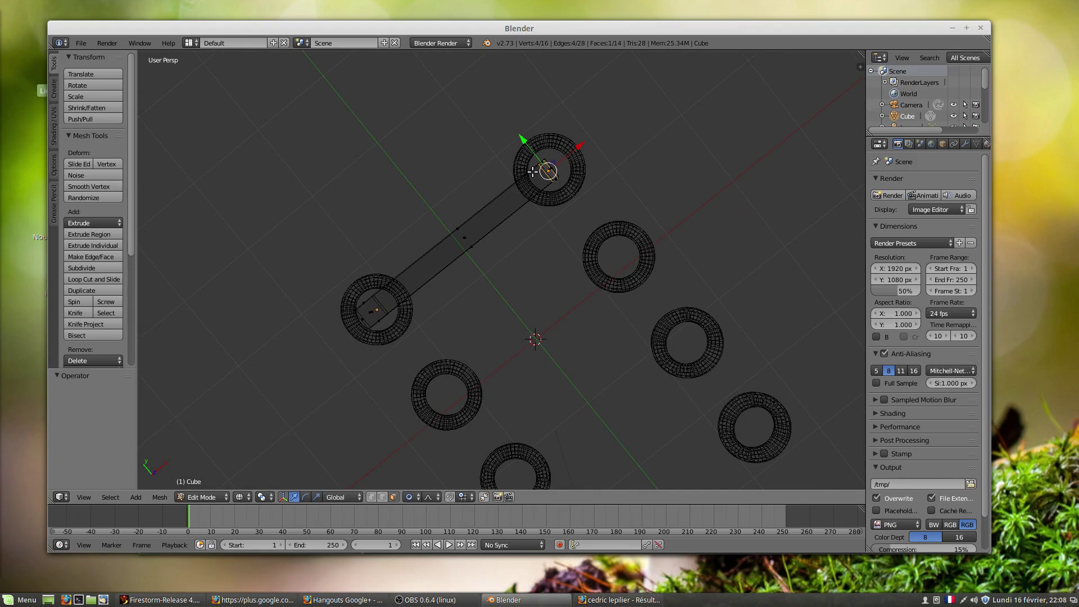
- In right orthographic view, lower the top face of the new end segment along Z below the torus, finishing with a -0.061 unit move
key("KP_3")
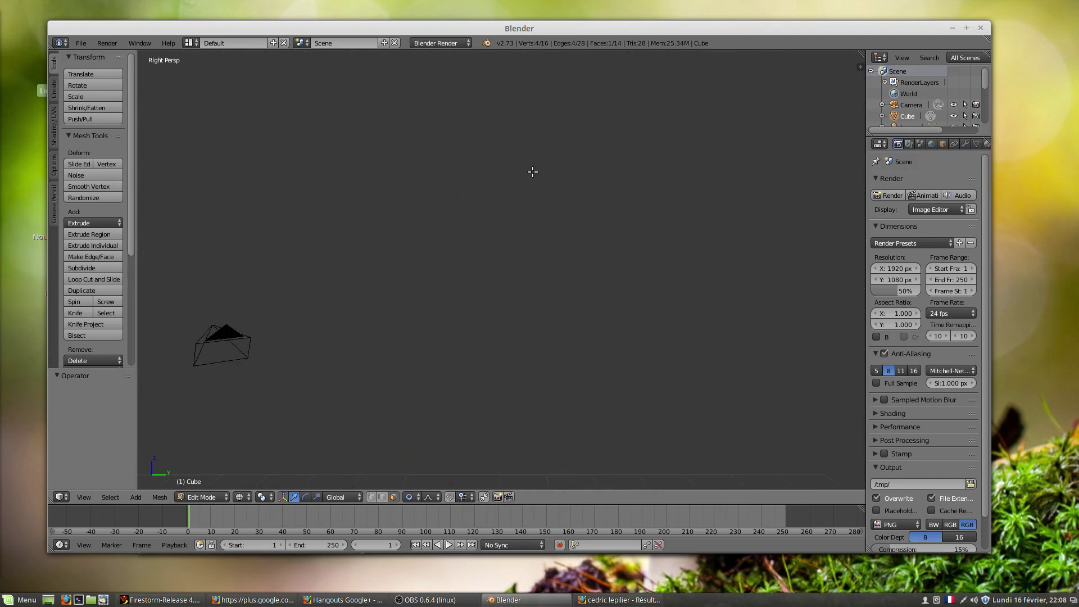
scroll(533, 172, "down", 14)
middle_click_drag(472, 386, 521, 137, "shift")
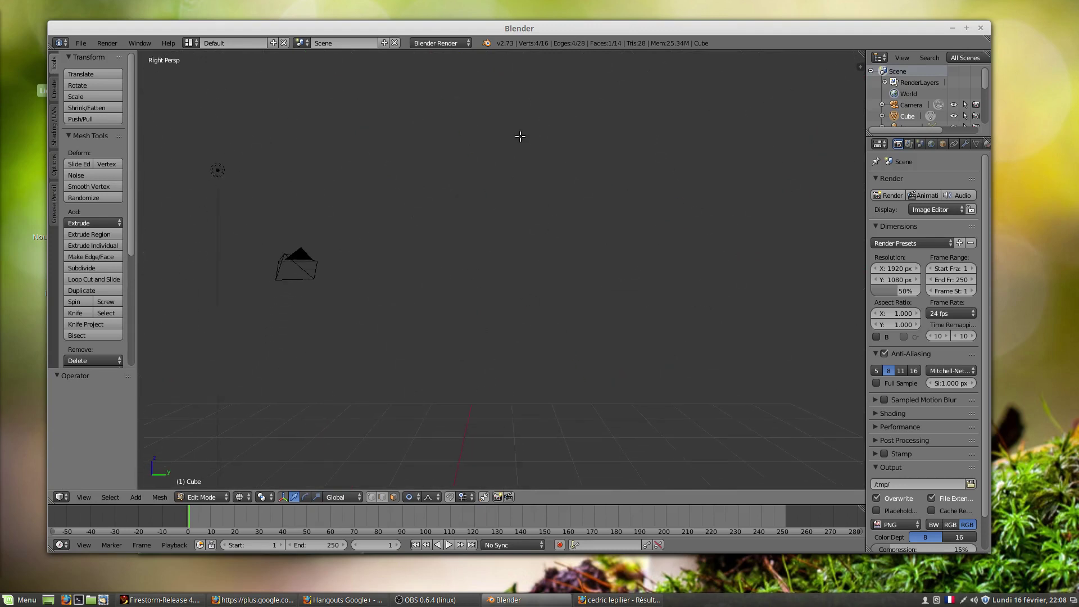
key("KP_Decimal")
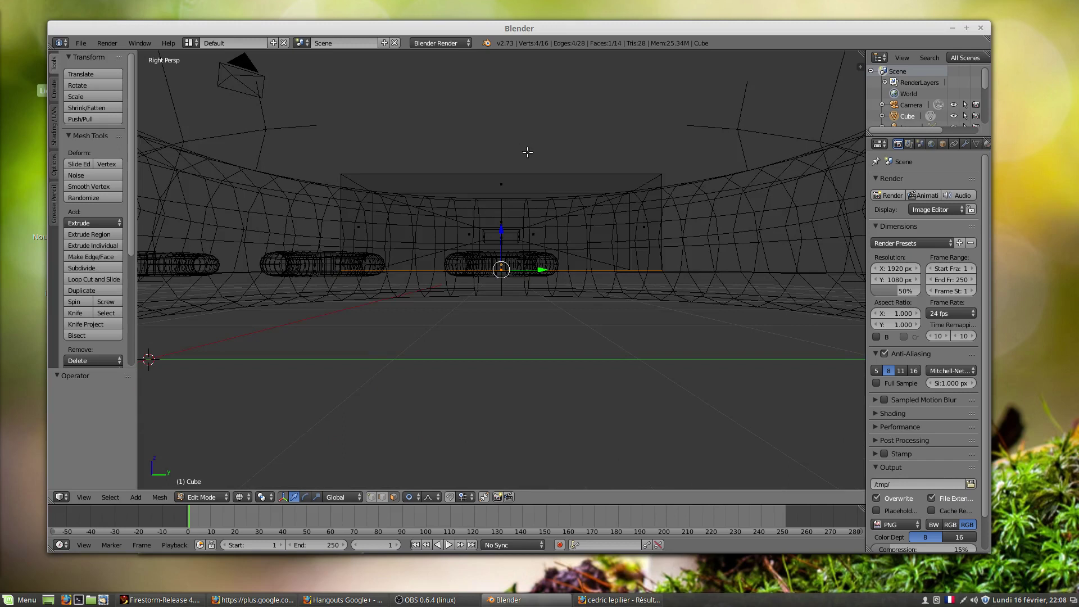
scroll(527, 152, "down", 5)
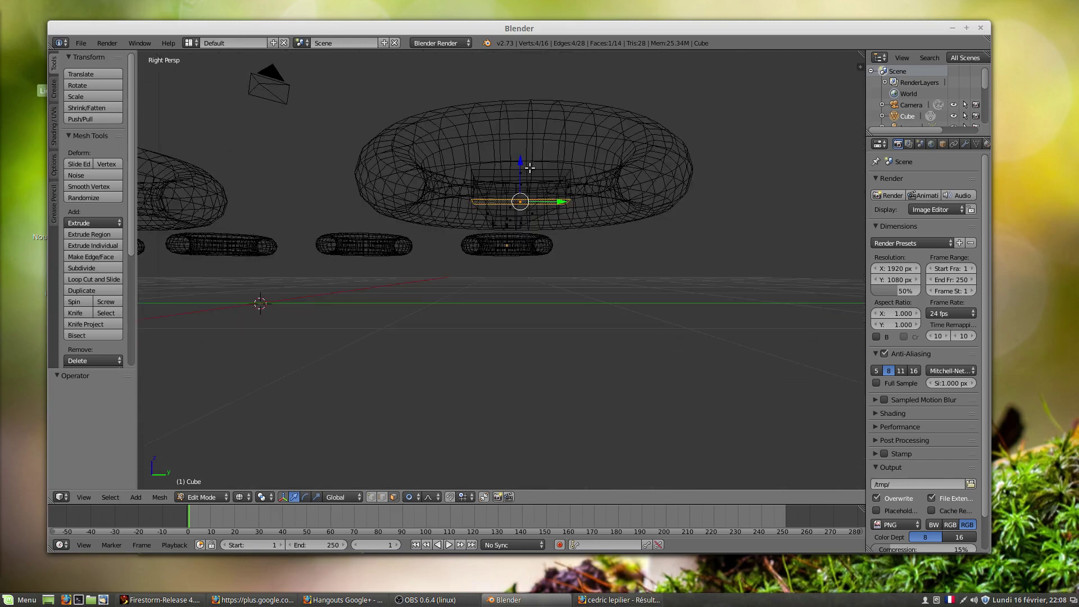
key("KP_5")
scroll(529, 168, "down", 1)
middle_click_drag(522, 183, 494, 296, "shift")
middle_click_drag(480, 286, 501, 320)
right_click(492, 300)
right_click(492, 286)
key("KP_3")
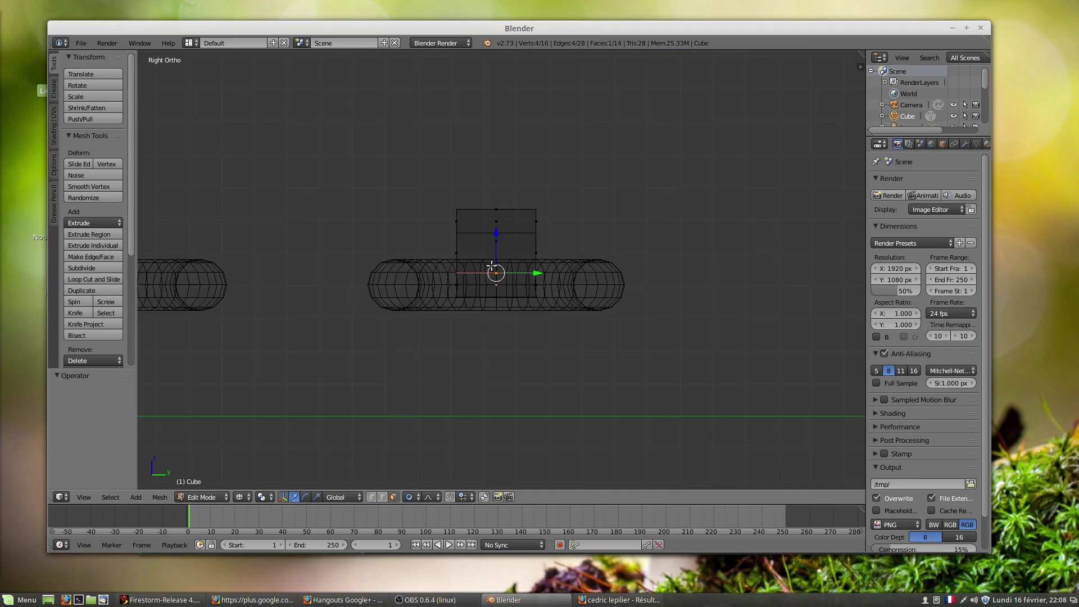
left_click_drag(496, 235, 497, 271)
middle_click_drag(497, 271, 495, 333)
left_click_drag(495, 274, 497, 289)
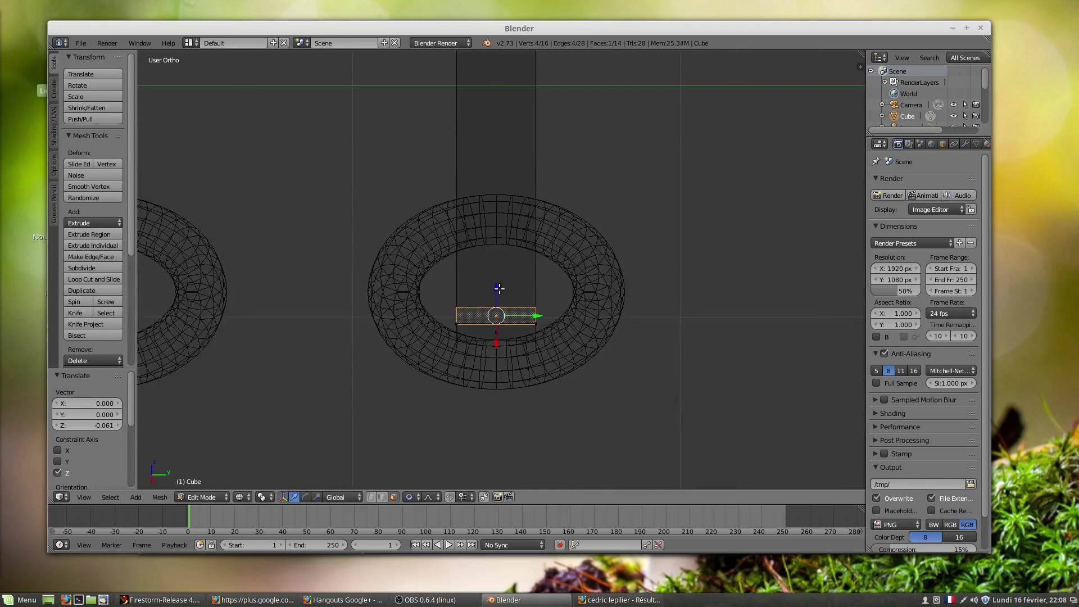
- Extrude the segment's top face upward through the torus by about 0.235 units, plus a second extrusion of about 0.074 units
key("KP_3")
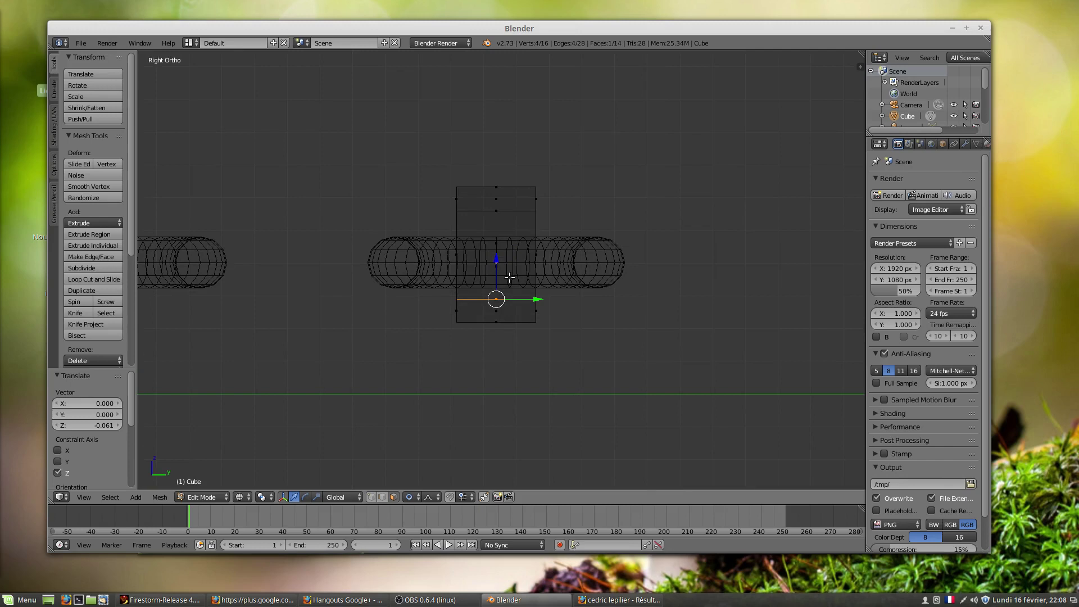
key("e")
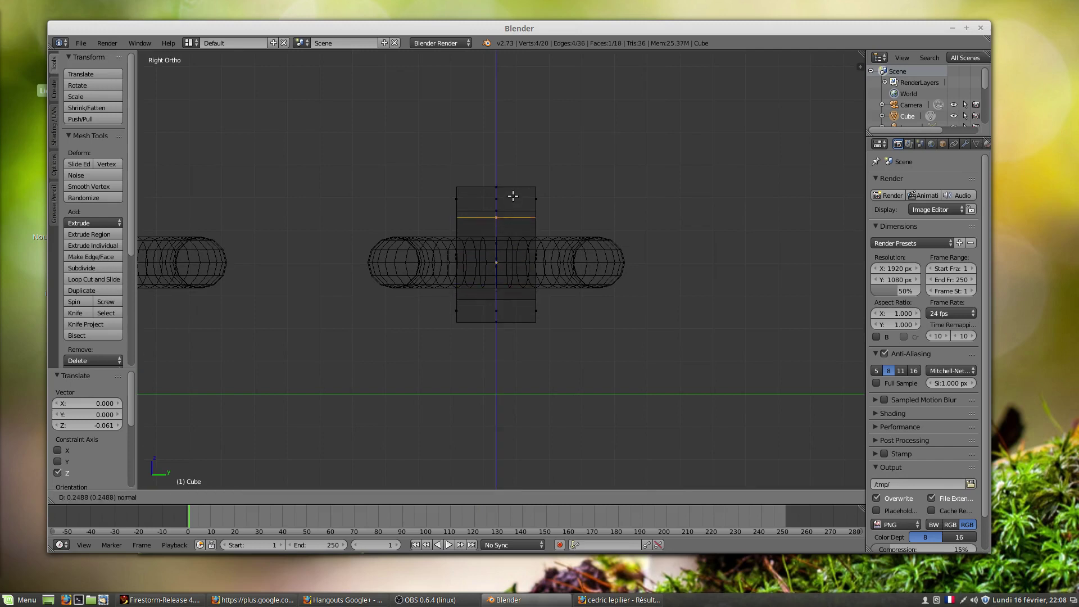
left_click(512, 203)
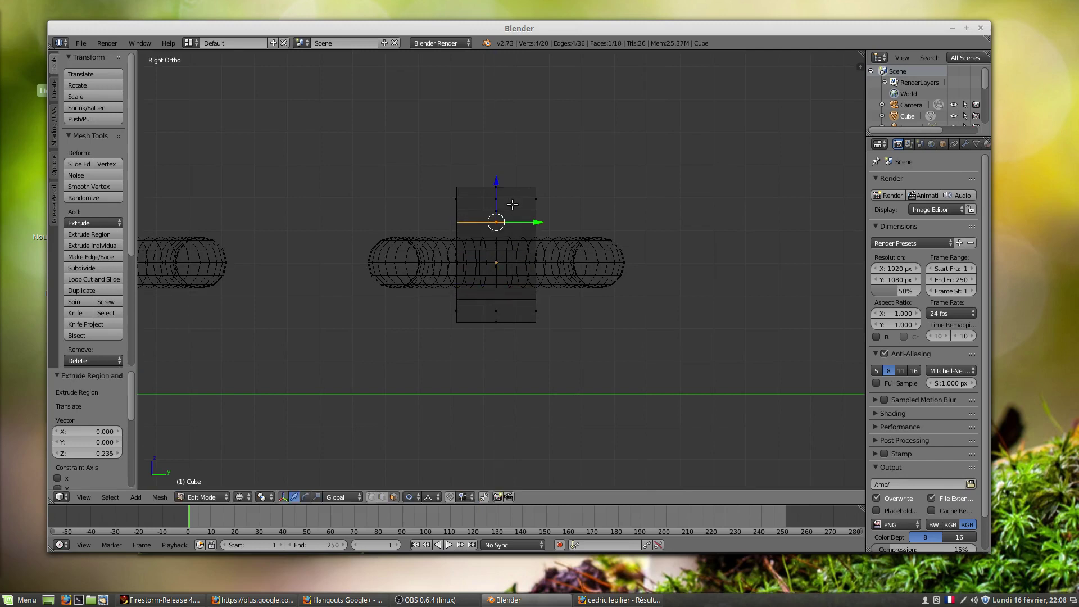
key("e")
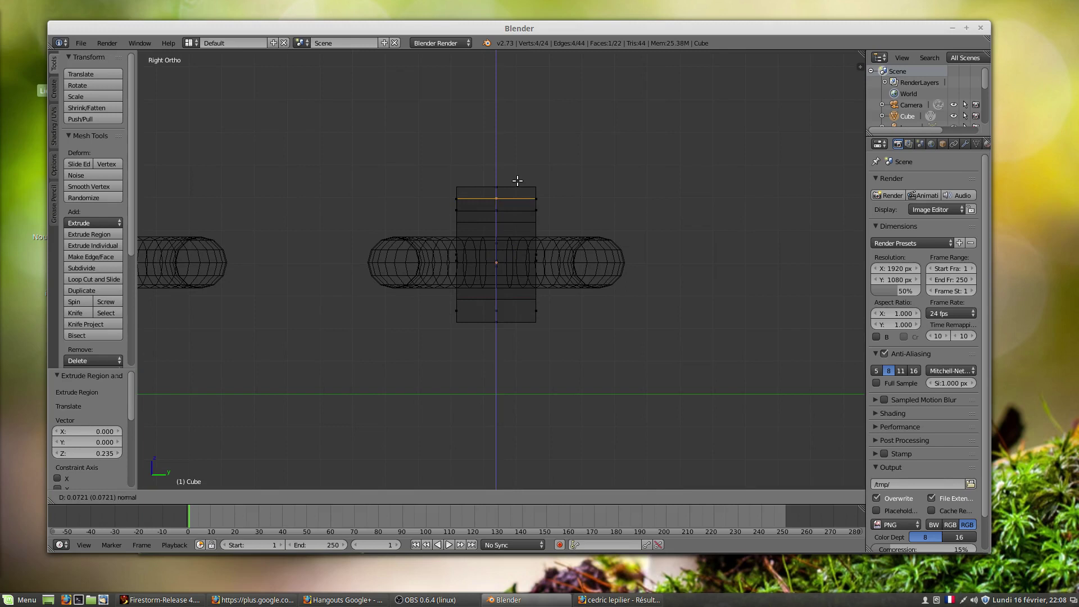
left_click(518, 181)
- Rotate the side face of the strip's topmost segment about 30.6 degrees around Z, angling it toward the next torus row
middle_click_drag(464, 216, 493, 223)
right_click(490, 216)
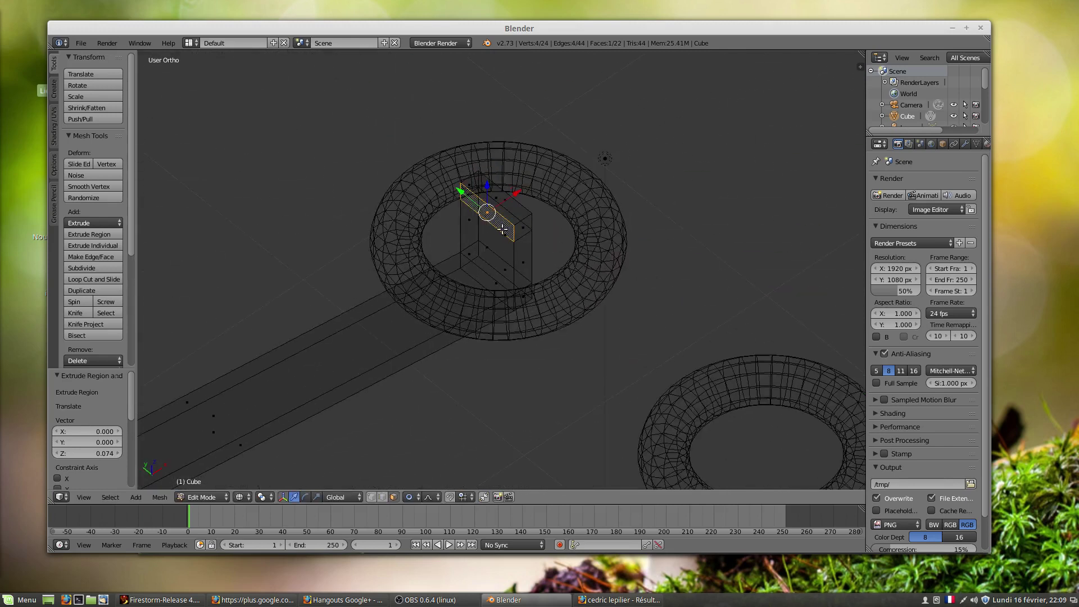
key("r")
key("z")
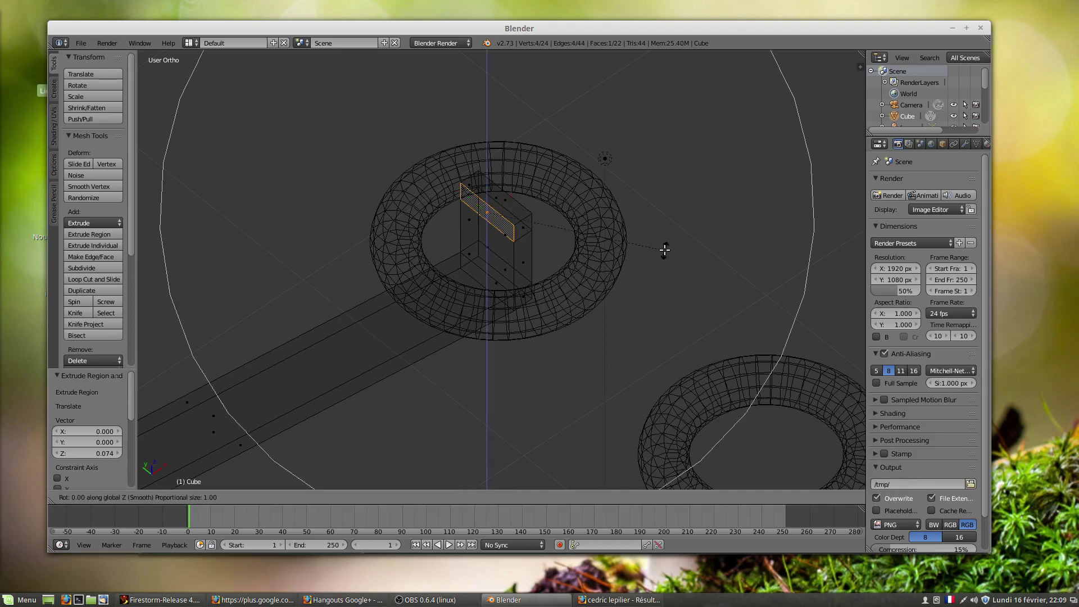
left_click(649, 163)
- Extrude the angled face about -2.314 in X and -1.370 in Y to the opposite column's second torus, shifting its end 0.168 along Y
scroll(546, 246, "down", 7)
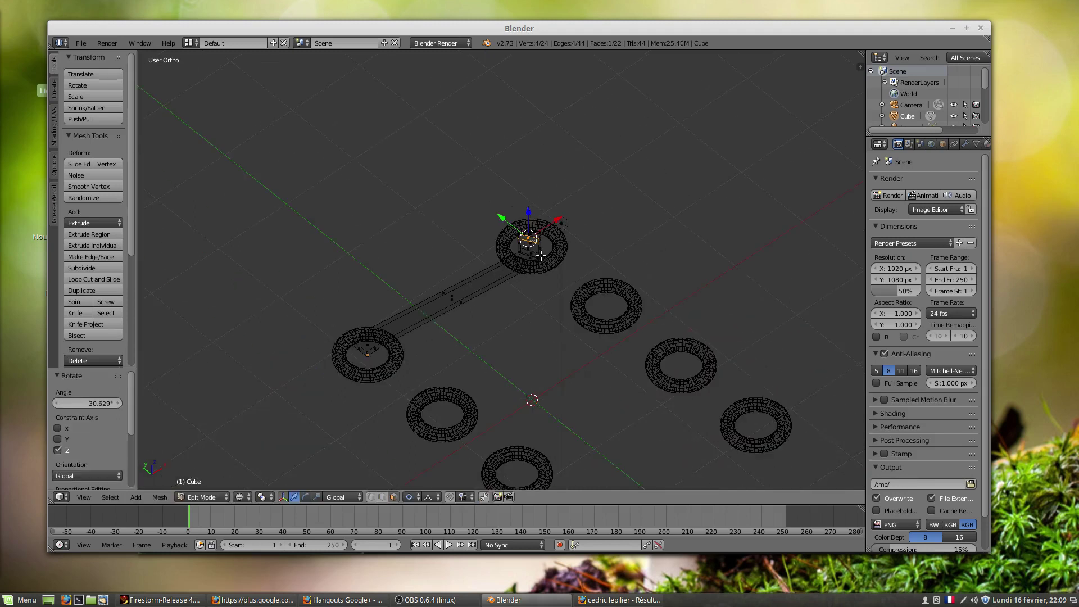
middle_click_drag(543, 260, 510, 300)
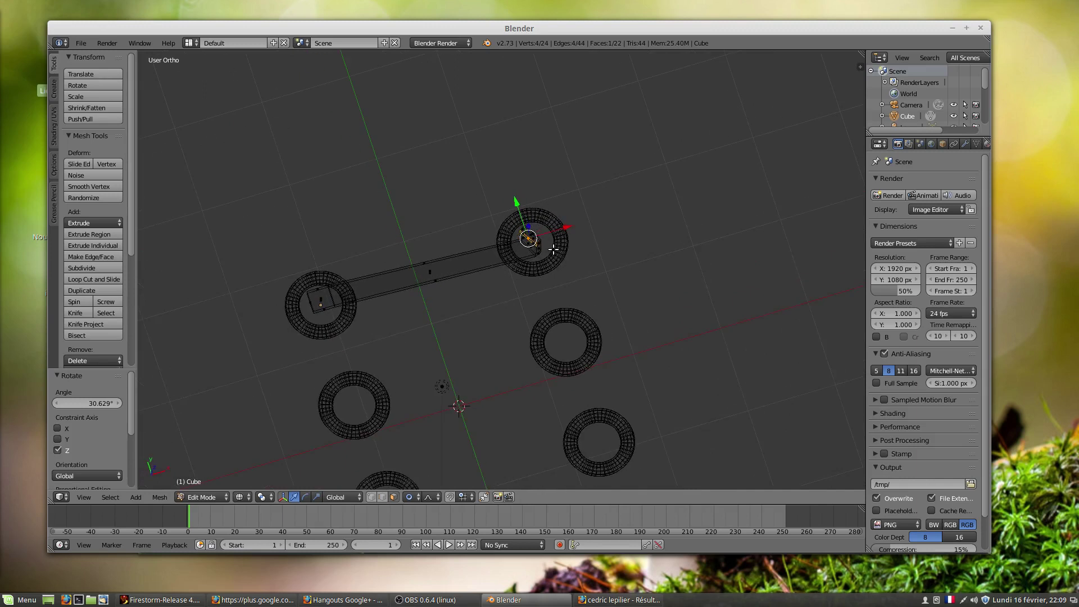
key("e")
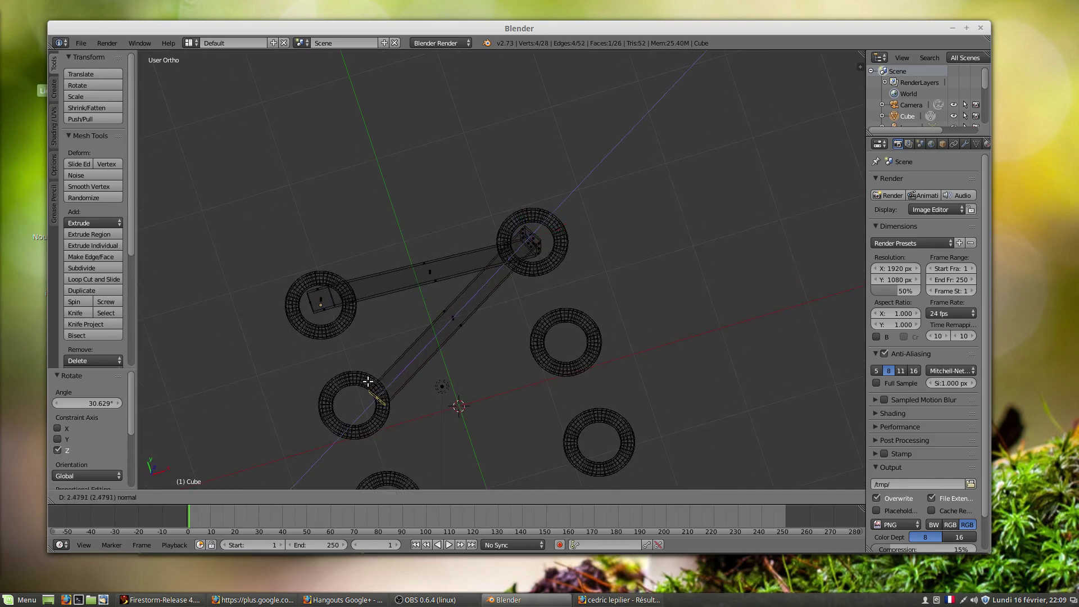
left_click(355, 390)
middle_click_drag(417, 419, 489, 335)
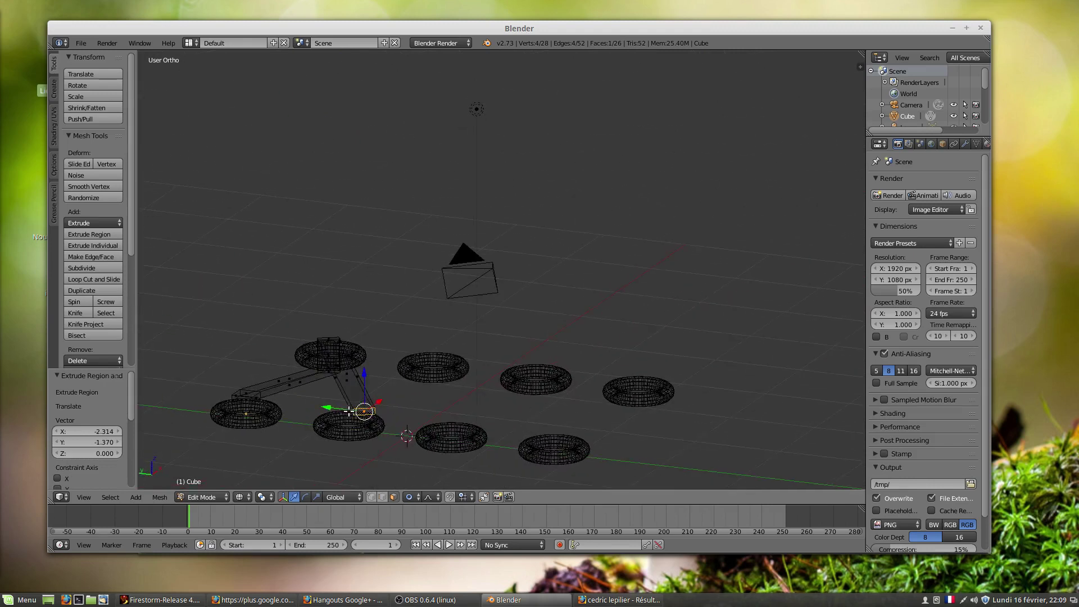
mouse_move(329, 406)
left_mouse_down()
mouse_move(314, 403)
mouse_move(327, 408)
left_mouse_up()
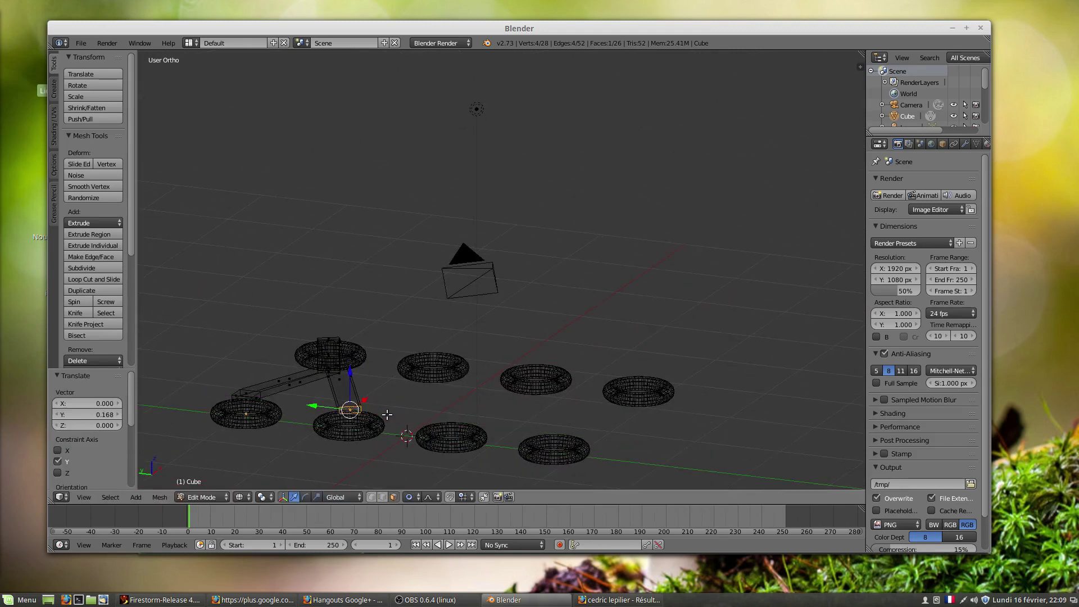
- In top view, rotate the diagonal strip's end face about 29.2 degrees to align with Y, and extrude it about 0.067 units in negative X
middle_click_drag(387, 414, 338, 435)
key("KP_7")
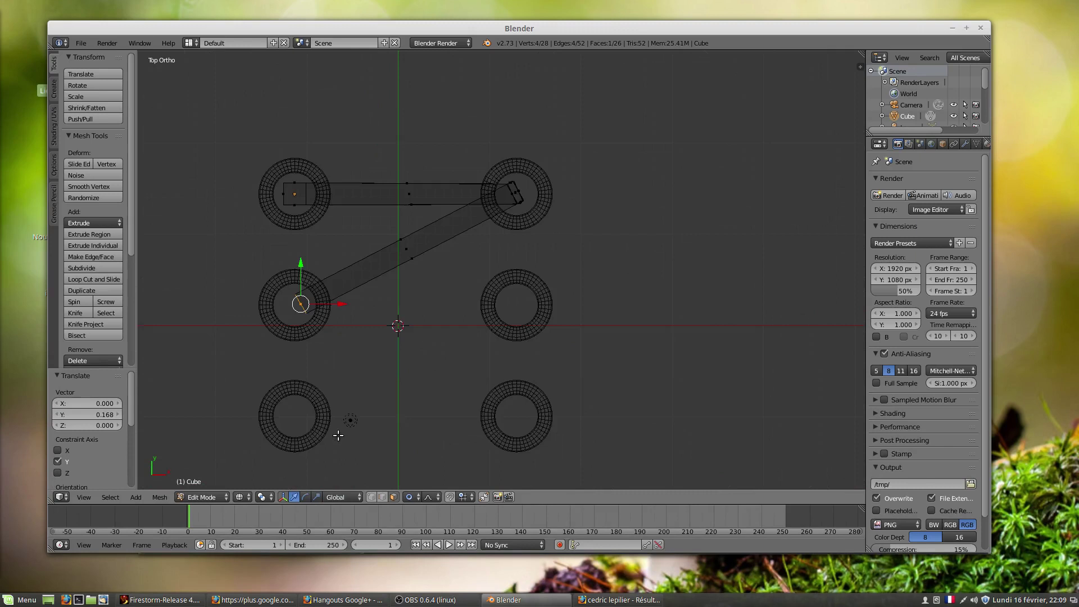
scroll(307, 405, "up", 4)
middle_click_drag(319, 211, 324, 343, "shift")
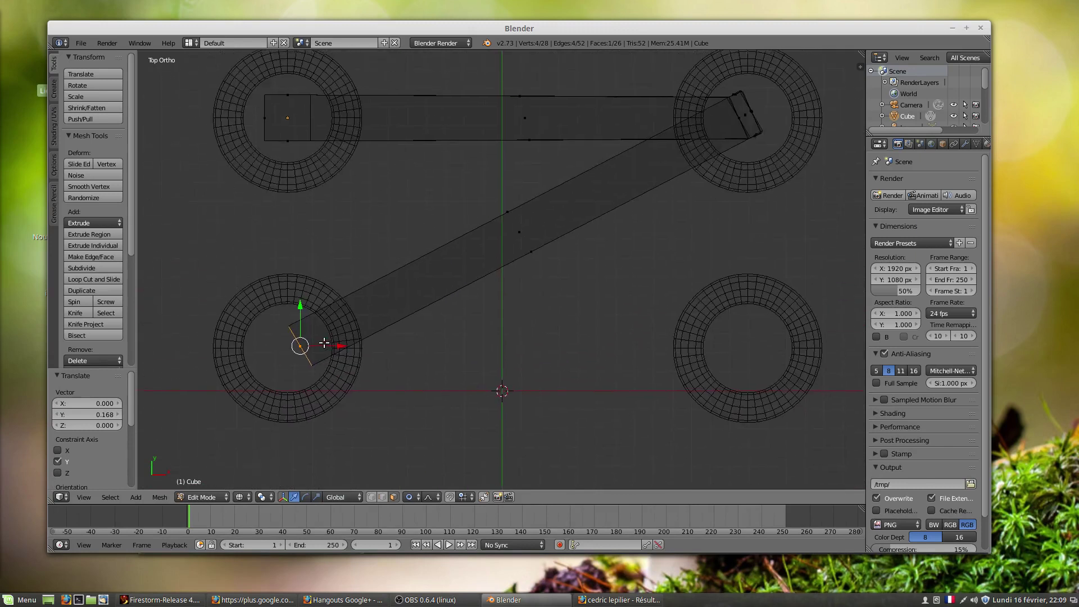
scroll(337, 344, "up", 1)
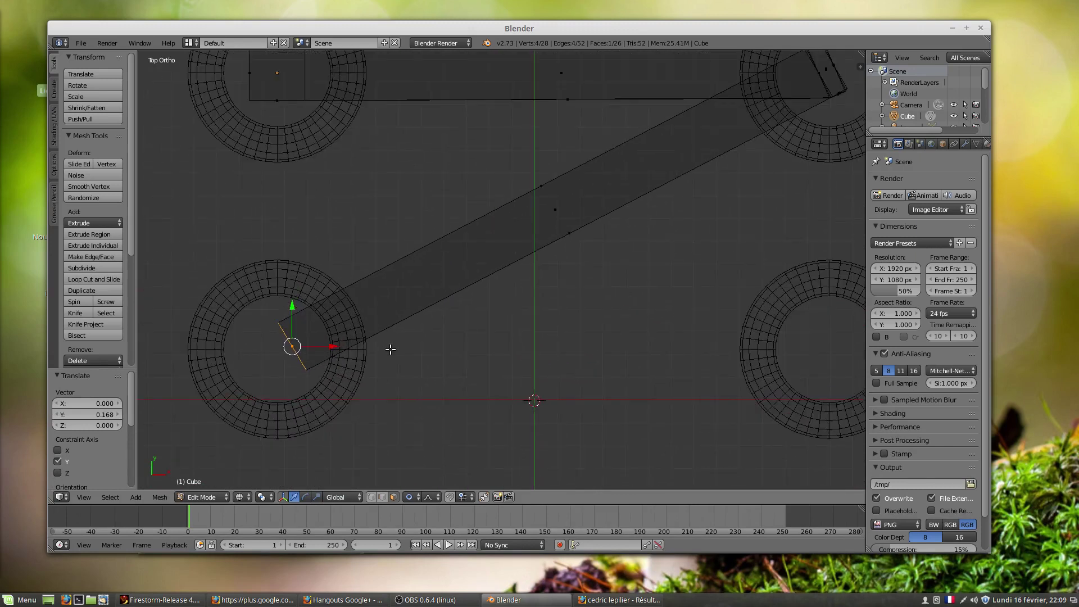
key("r")
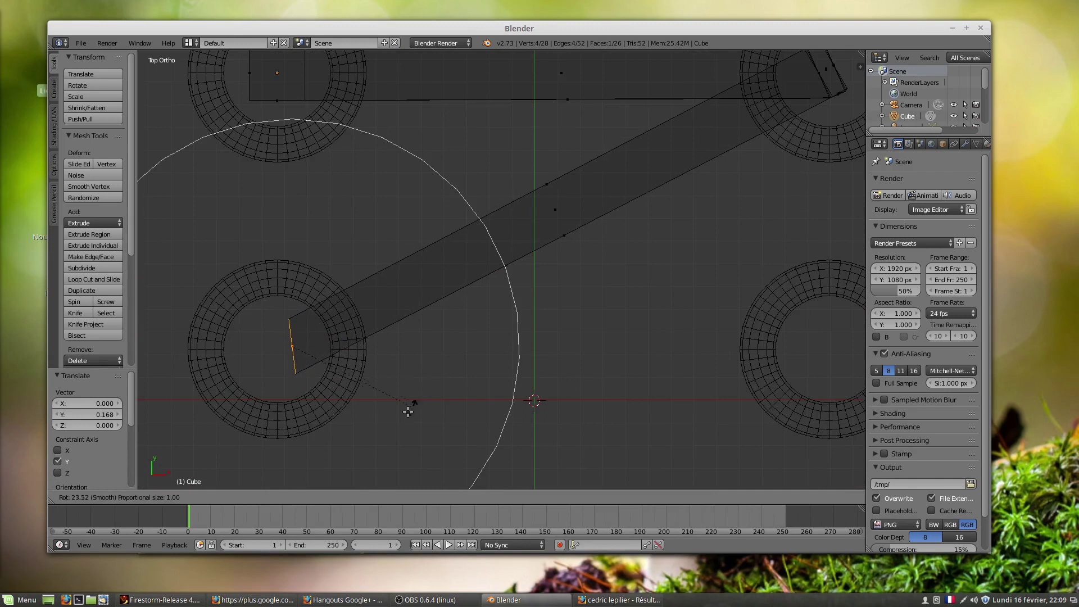
left_click(400, 415)
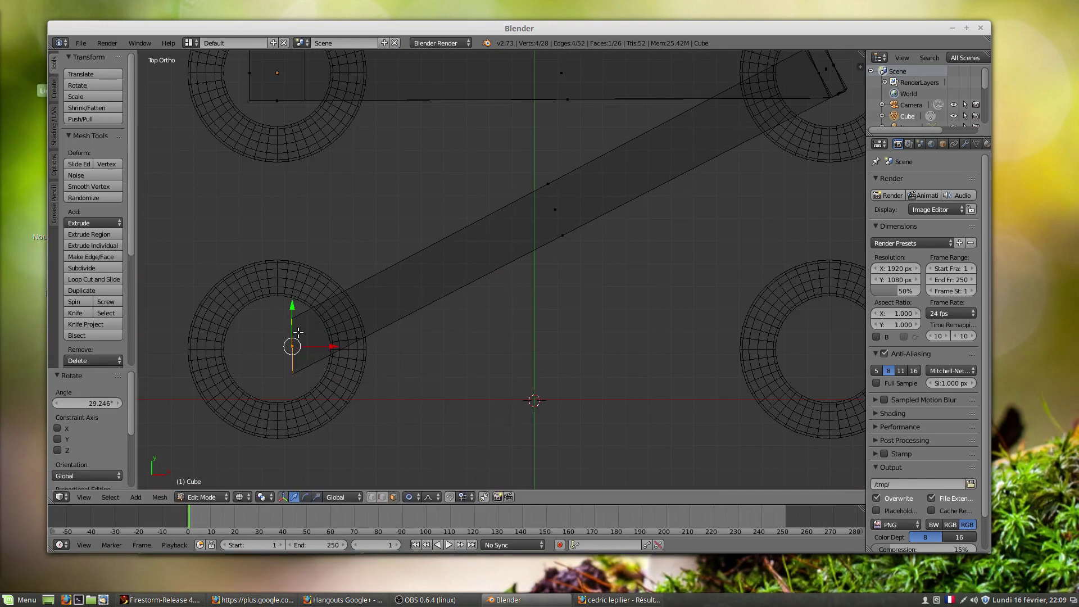
key("e")
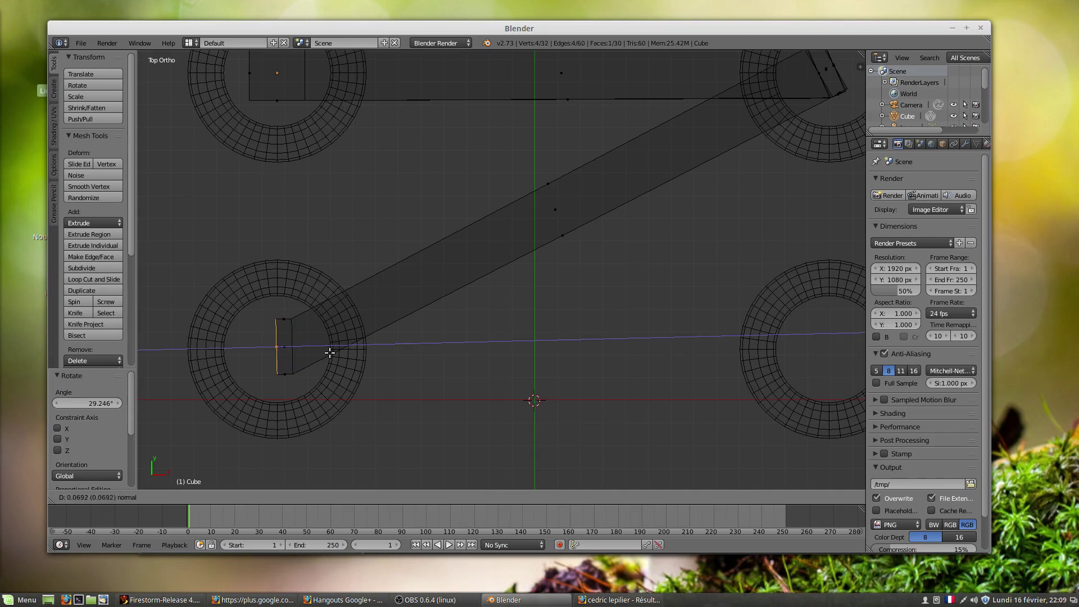
left_click(328, 353)
- Extrude the end segment's underside down through the torus by 0.327 units, raise it 0.045 units, and extrude it another 0.080 units downward
middle_click_drag(327, 352, 370, 219)
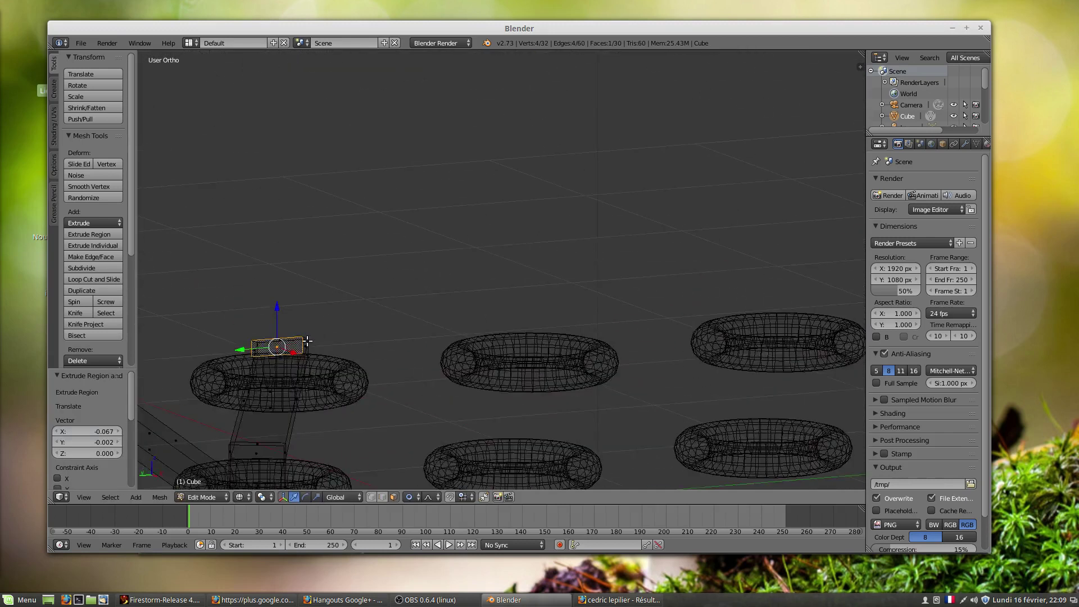
right_click(288, 359)
middle_click_drag(297, 357, 272, 374)
key("e")
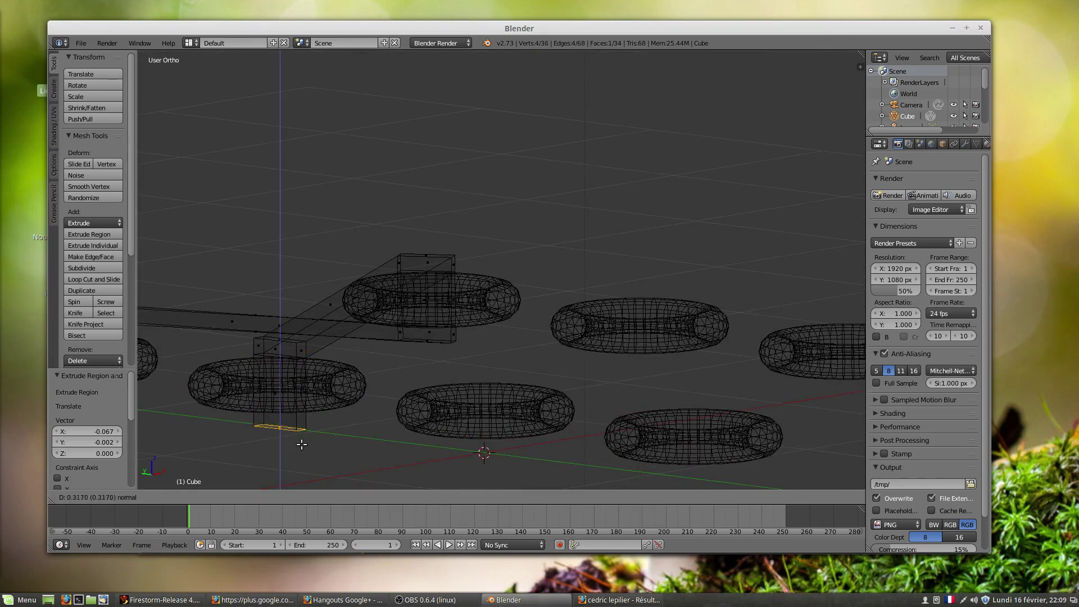
left_click(303, 444)
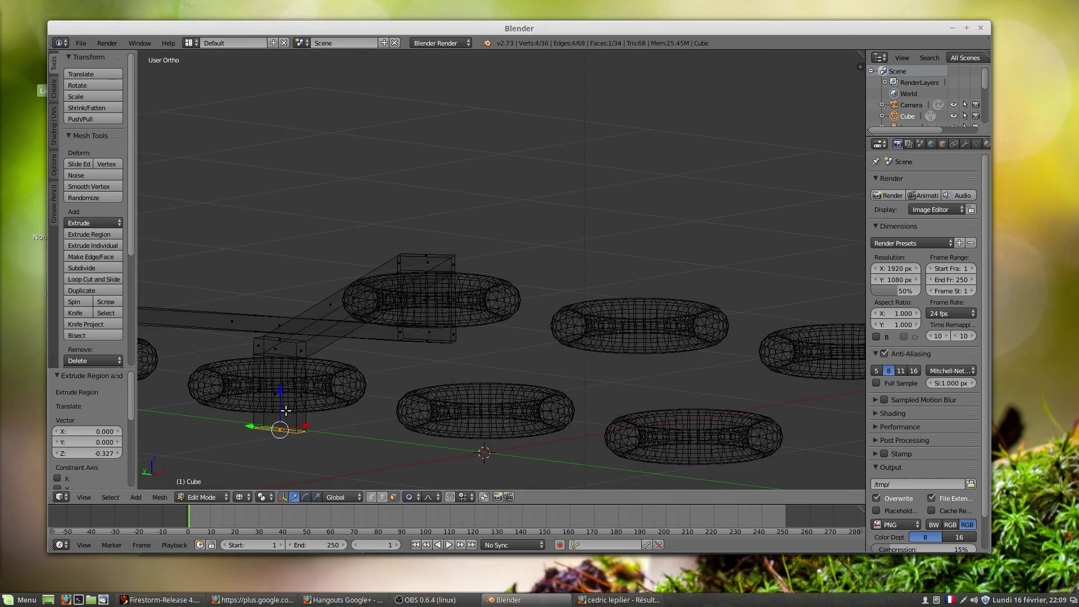
mouse_move(280, 389)
left_mouse_down()
mouse_move(282, 379)
mouse_move(291, 399)
left_mouse_up()
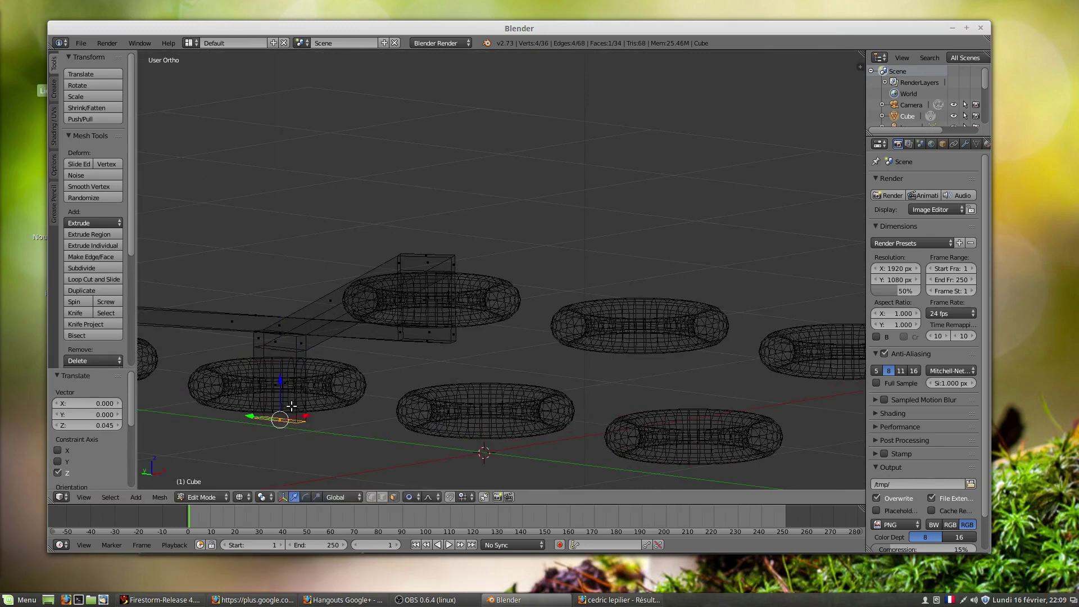
key("e")
left_click(296, 427)
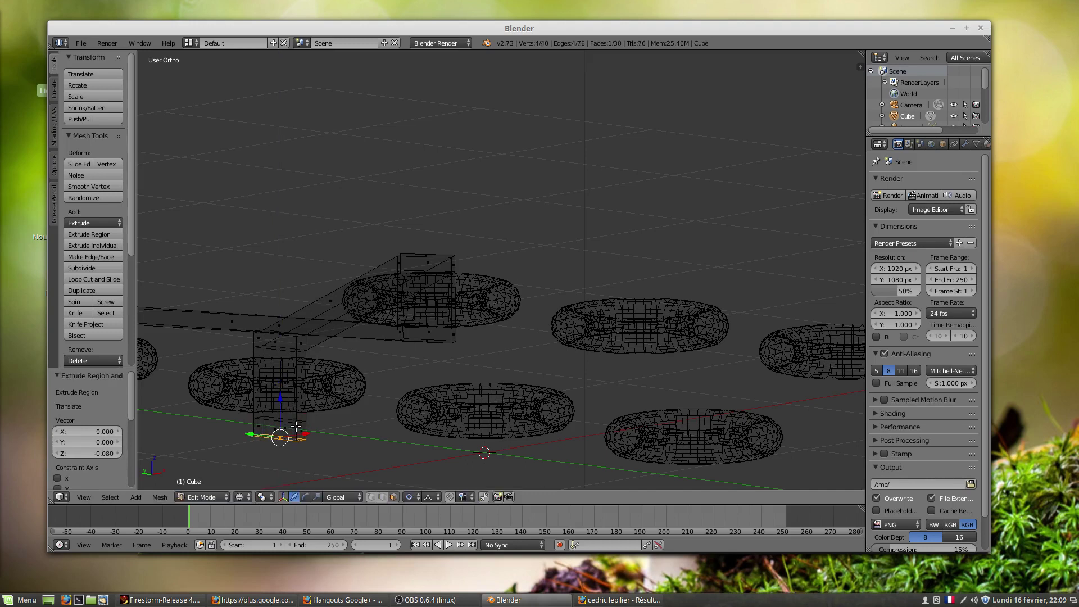
- Select the lowest segment's side face toward the other column and, in top view, rotate it 17.351 degrees and back by -15.739 degrees
right_click(290, 428)
middle_click_drag(365, 402, 347, 437)
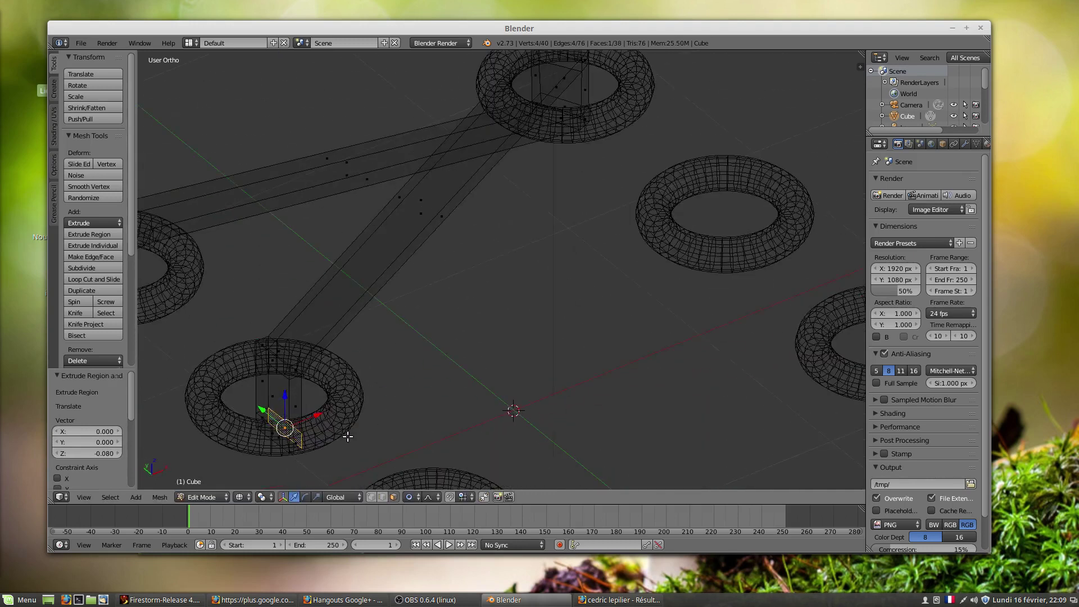
key("KP_7")
scroll(347, 436, "down", 3)
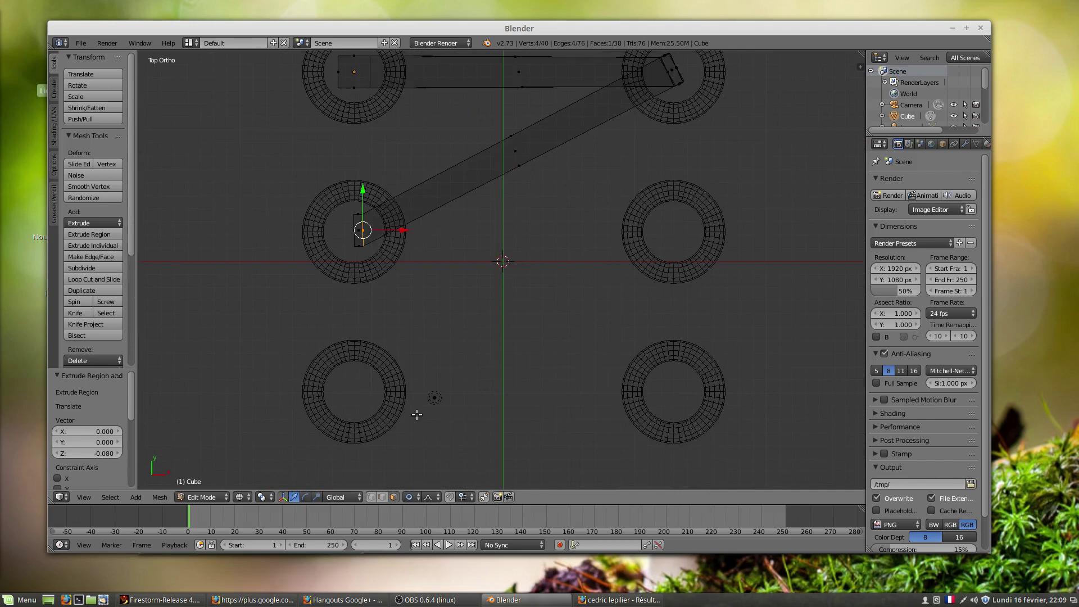
key("r")
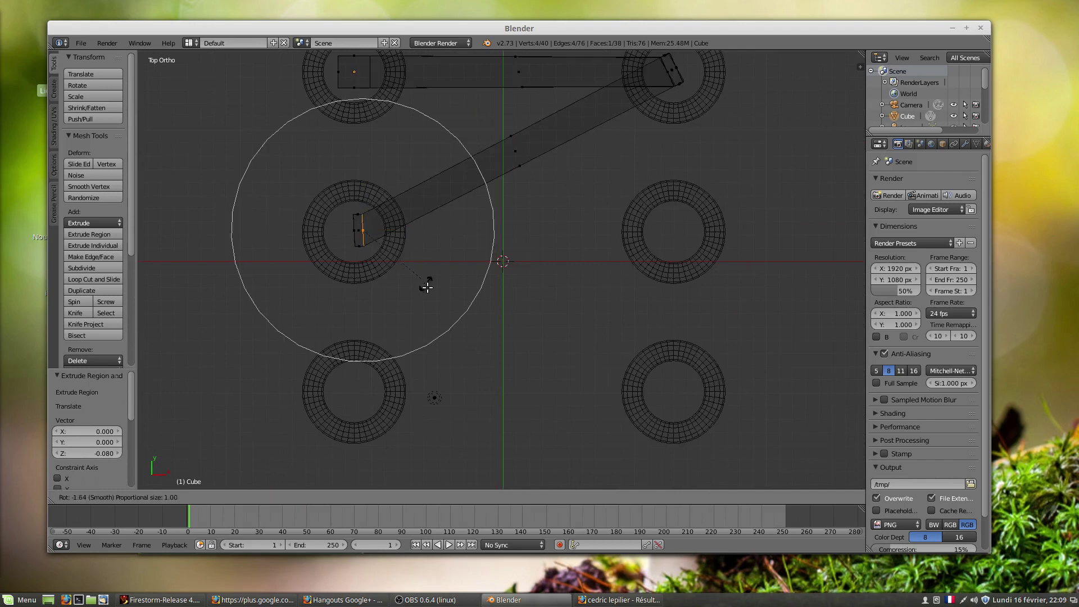
left_click(423, 329)
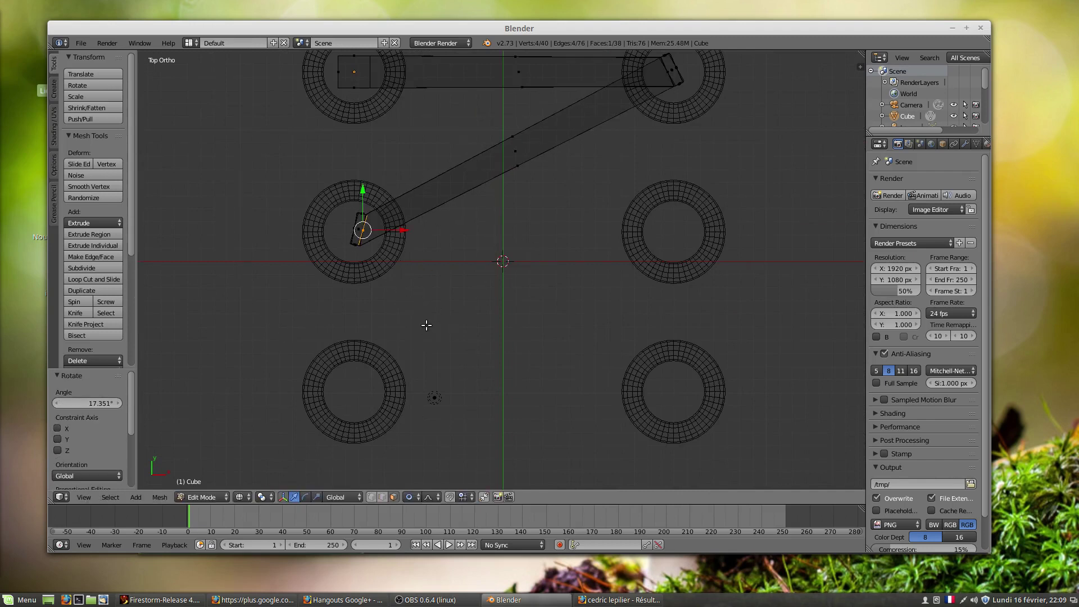
key("r")
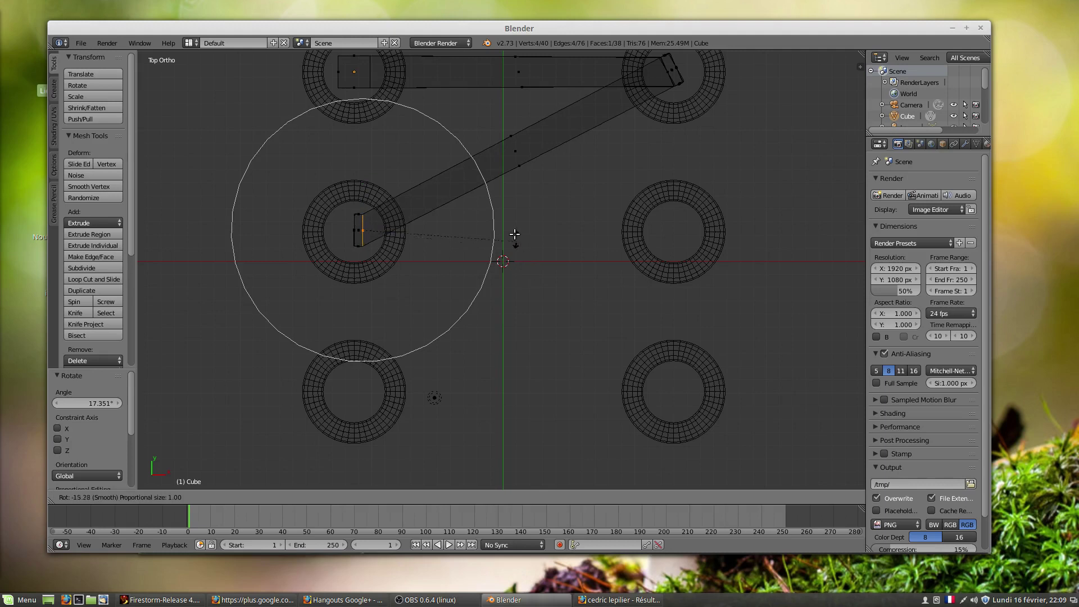
left_click(509, 236)
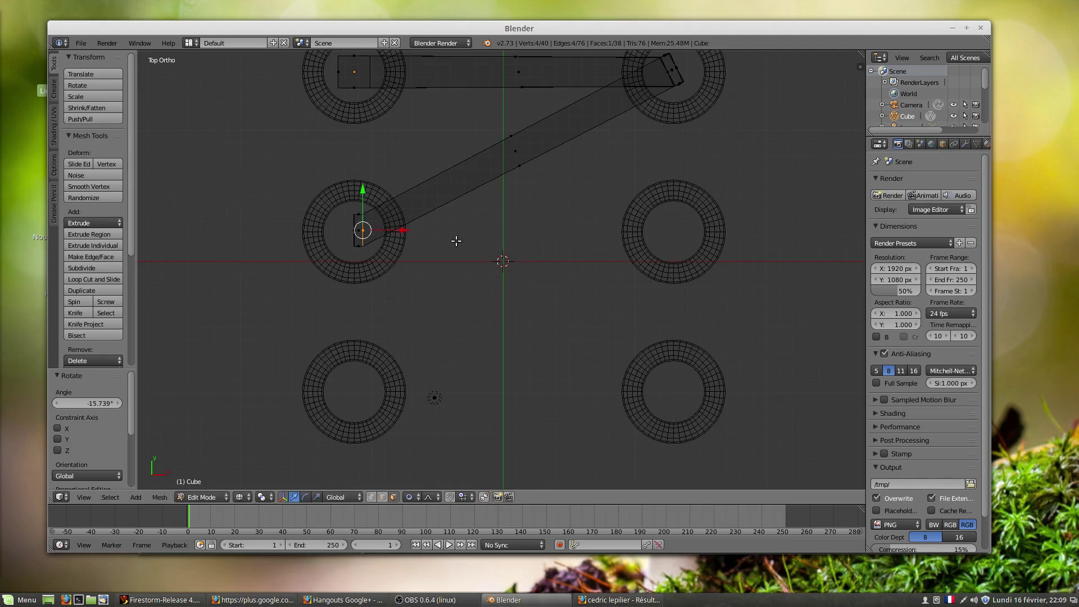
- Extrude the selected side face about 2.365 units along X to the center of the facing second-row torus
key("e")
left_click(767, 240)
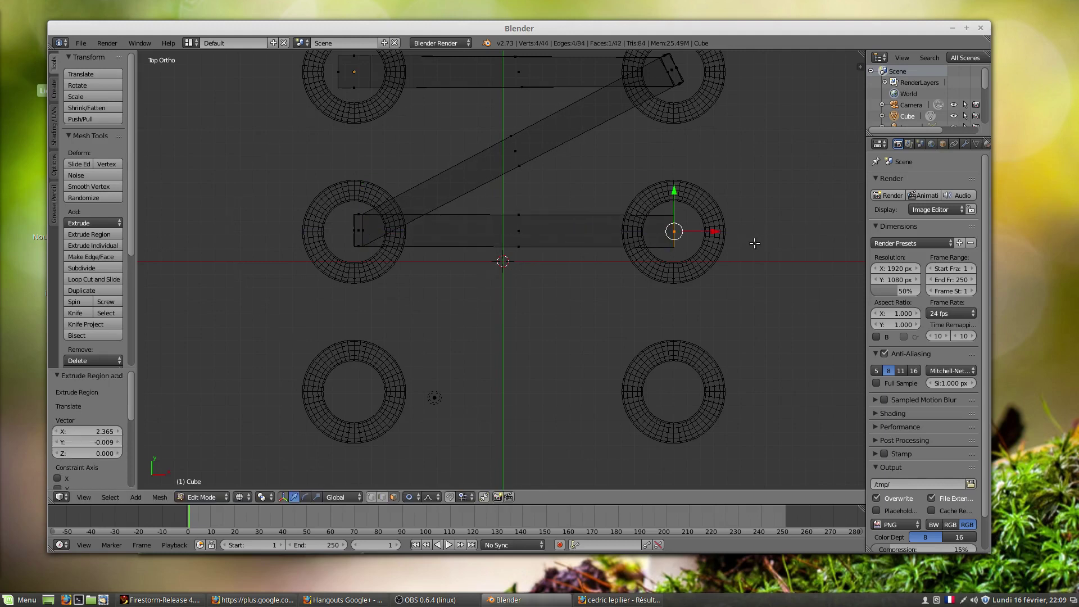
middle_click_drag(665, 272, 665, 256)
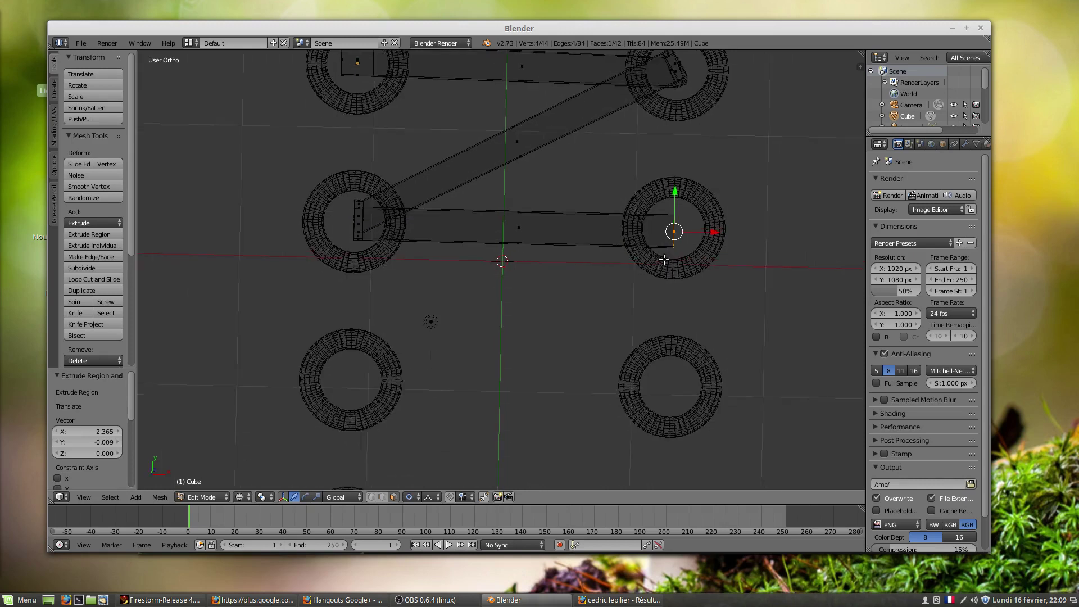
scroll(647, 285, "down", 3)
middle_click_drag(641, 292, 614, 295)
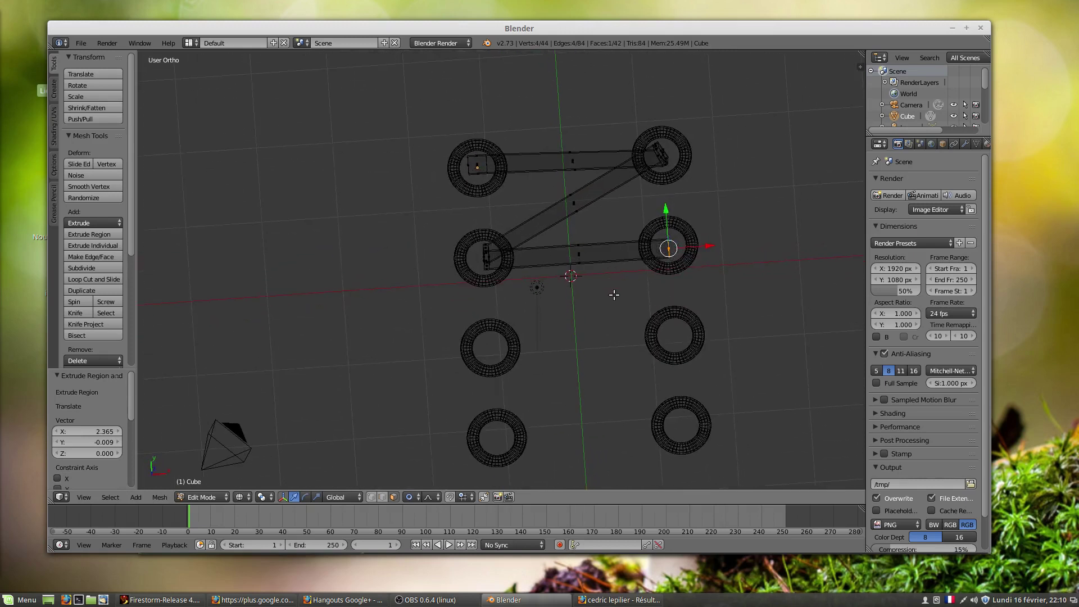
- Select the whole strip mesh and add a Subdivision Surface modifier with 2 view subdivisions
key("a")
key("a")
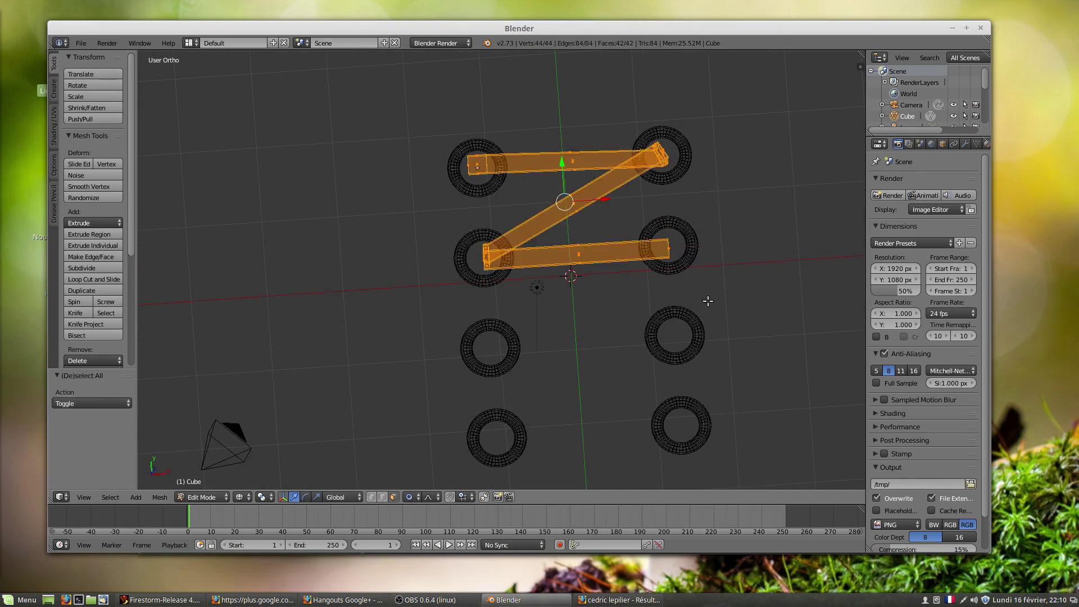
left_click(965, 145)
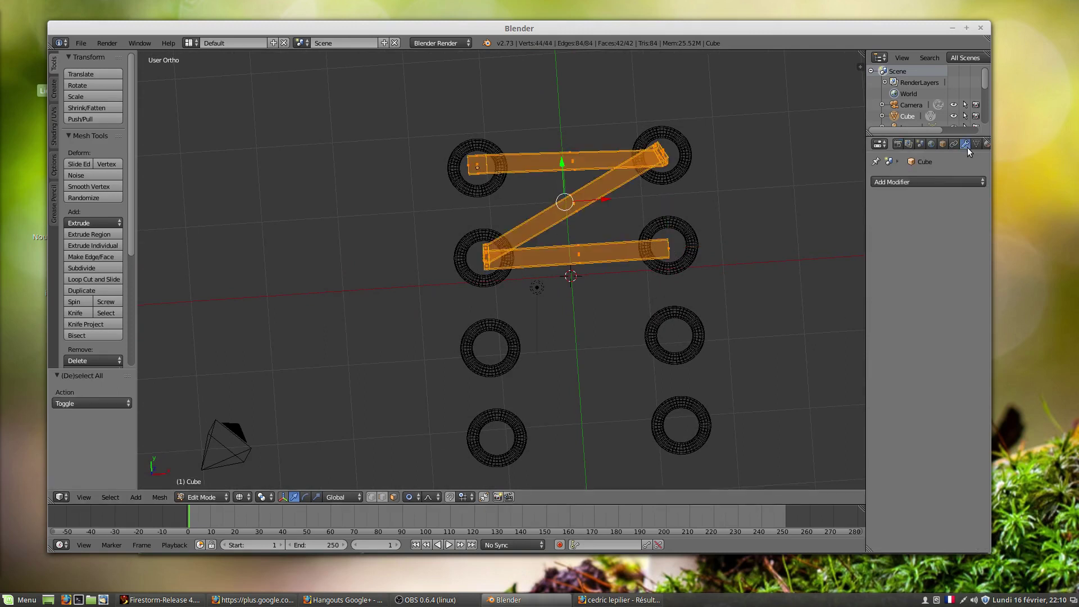
left_click(929, 181)
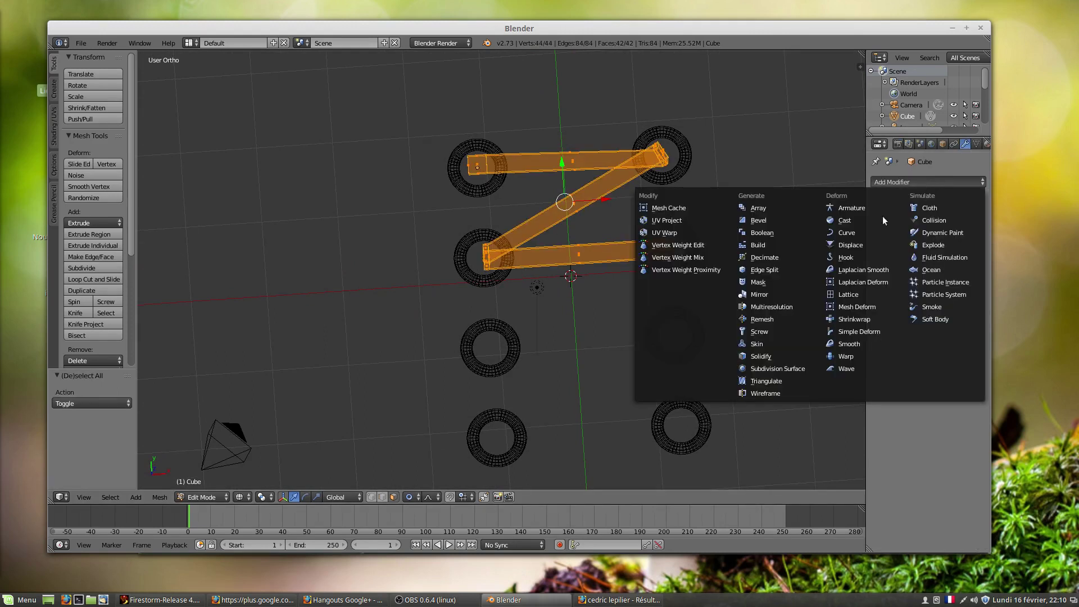
left_click(779, 369)
left_click(922, 259)
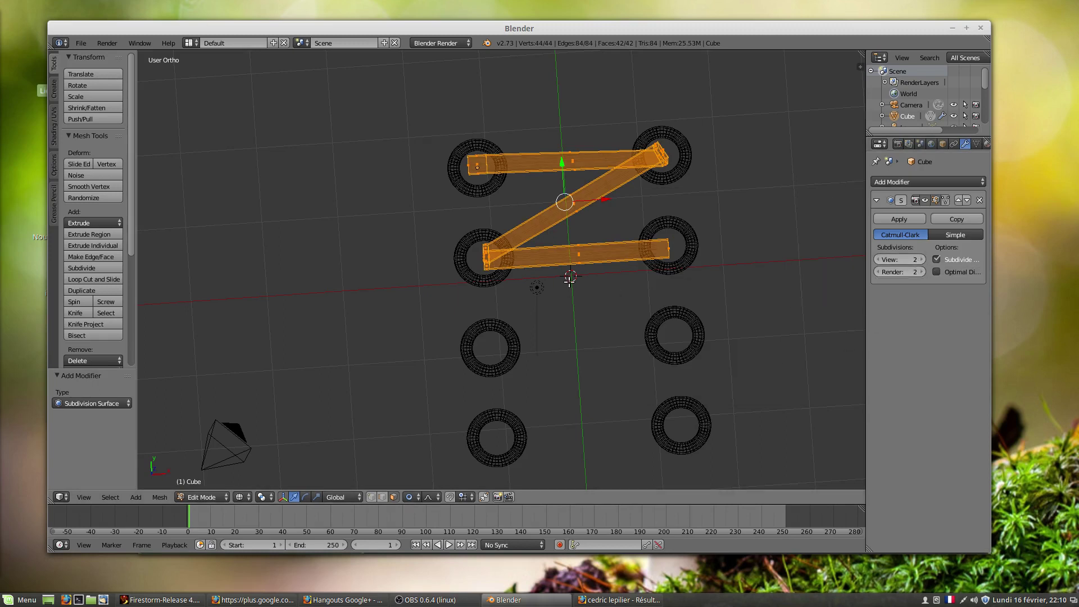
- Switch the strip from Edit Mode to Object Mode and inspect its smoothed shape
middle_click_drag(569, 282, 565, 244)
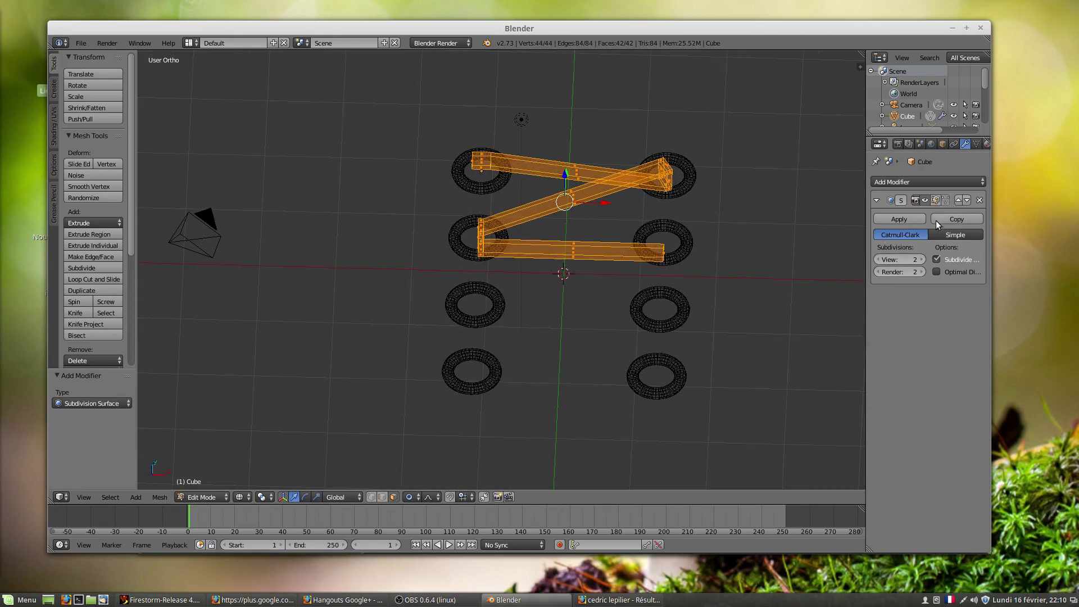
middle_click_drag(504, 261, 511, 309)
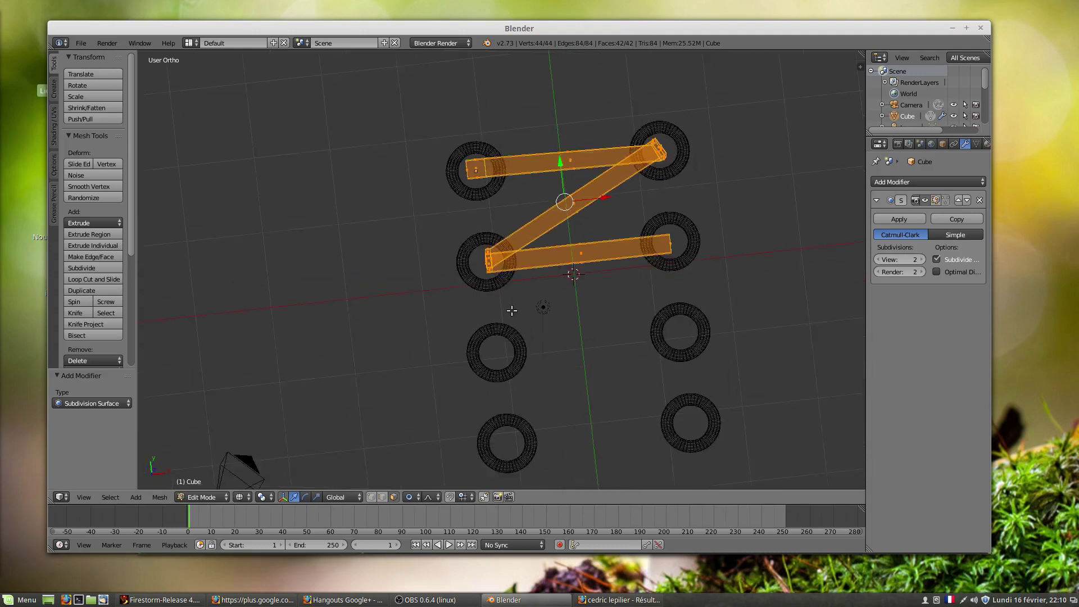
scroll(577, 320, "up", 2)
middle_click_drag(599, 299, 573, 199)
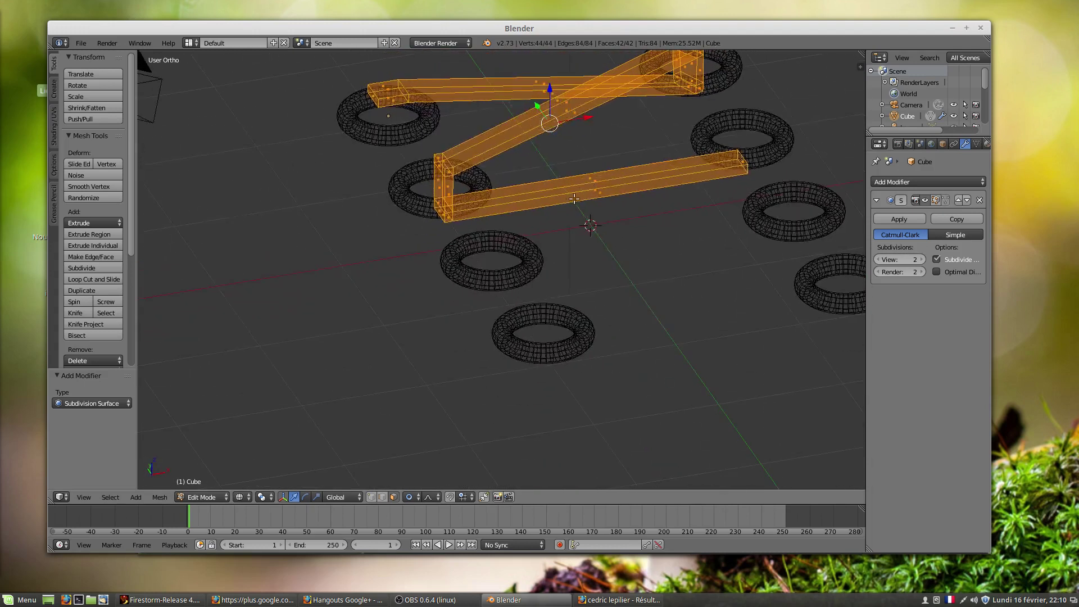
key("Tab")
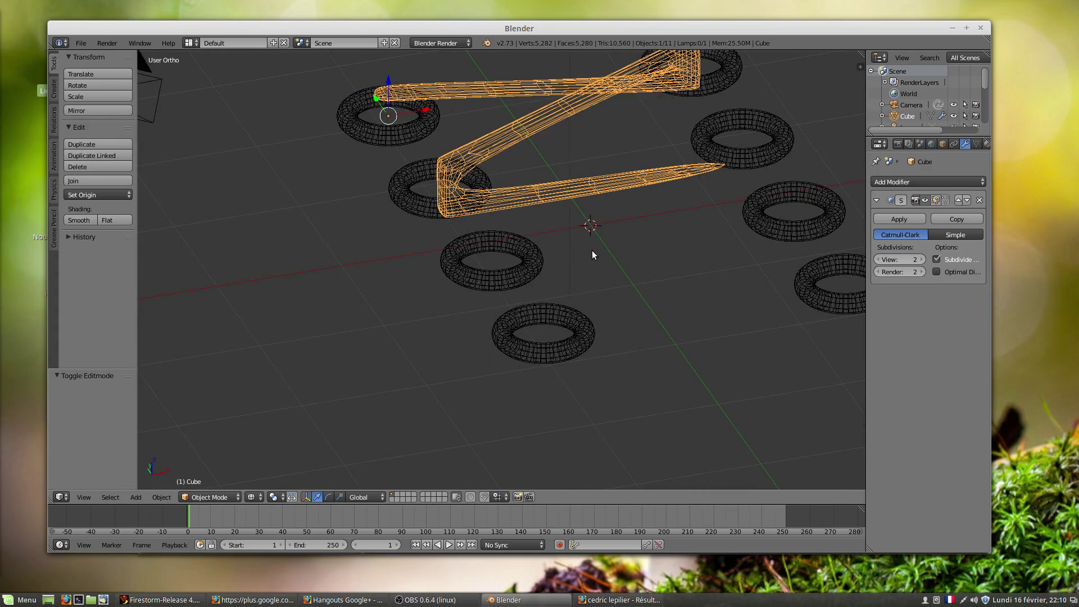
- Return the strip to Edit Mode and enable the Subdivision Surface modifier's edit-mode display and on-cage adjustment
middle_click_drag(592, 250, 559, 243)
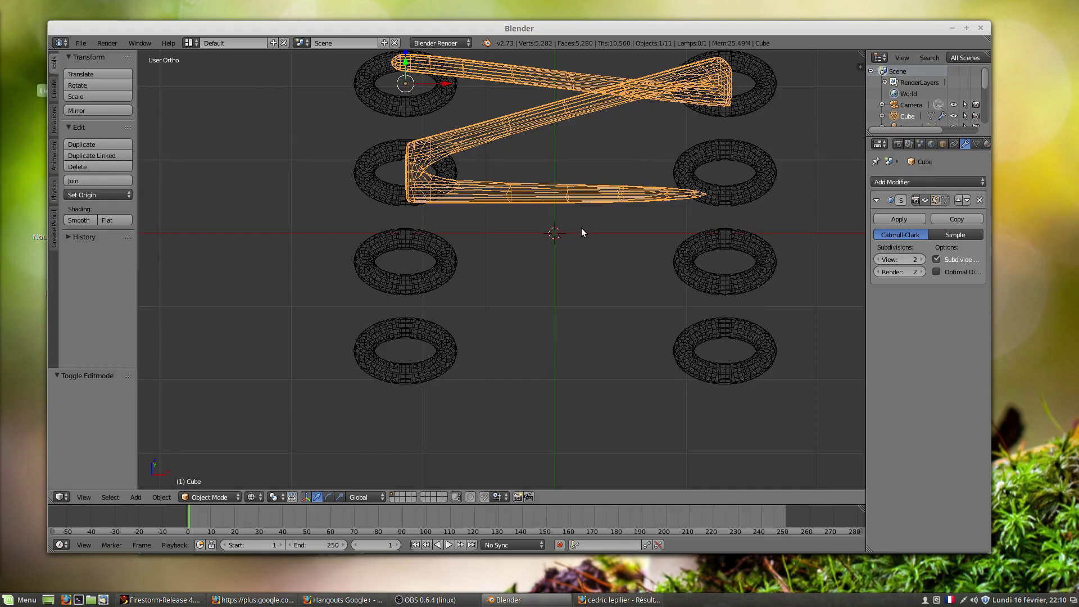
key("Tab")
key("Tab")
key("Tab")
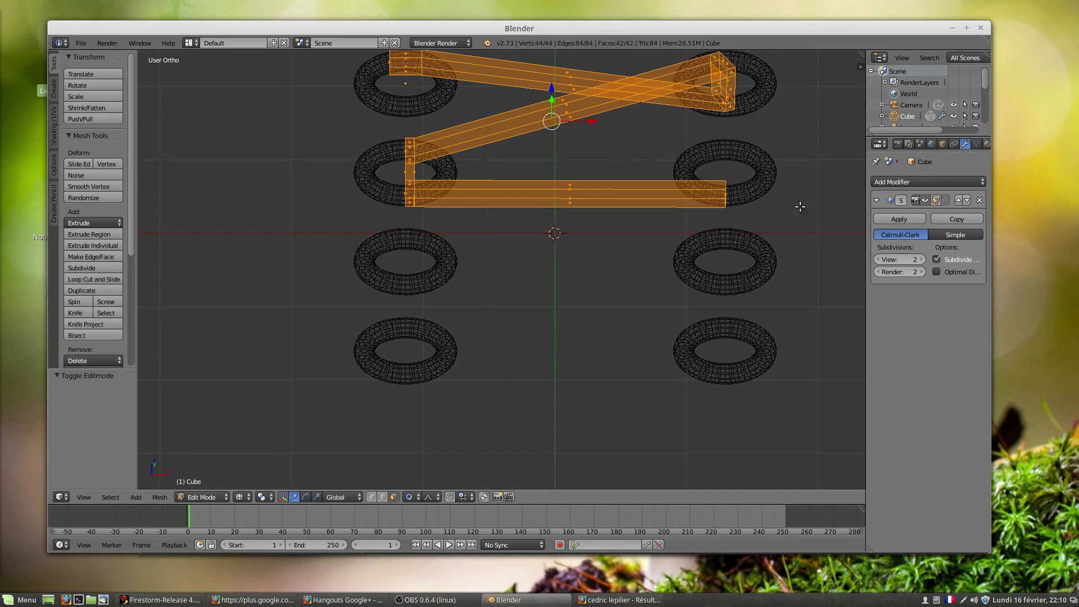
left_click(936, 200)
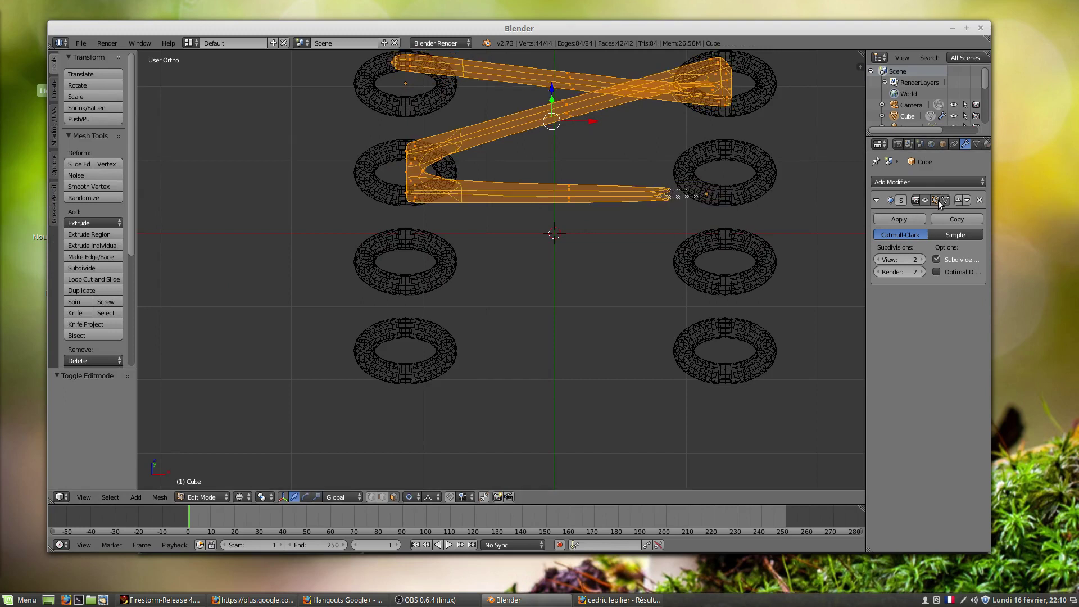
left_click(946, 200)
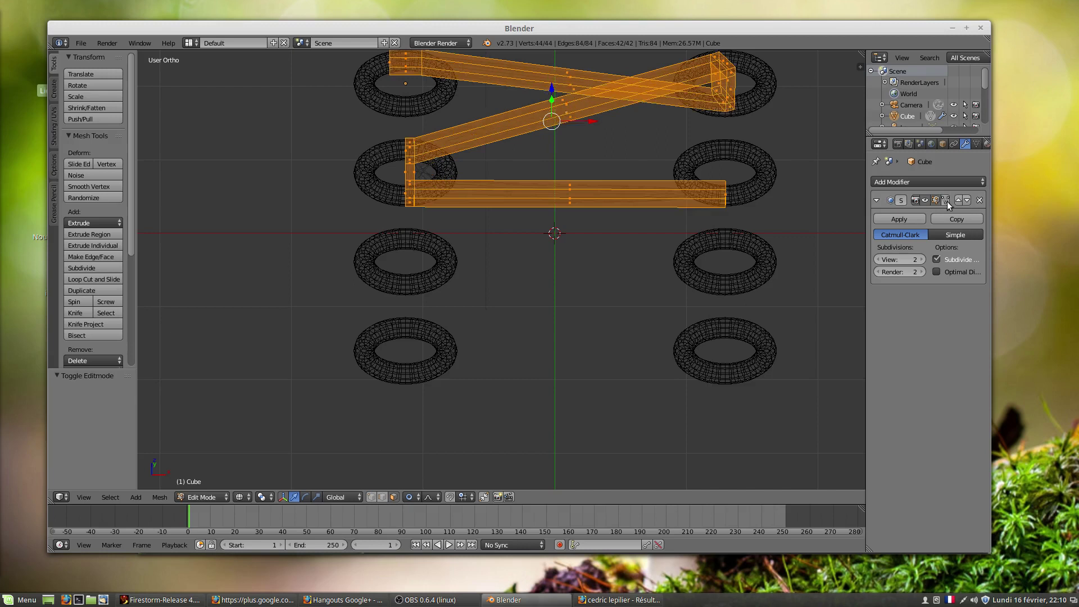
left_click(946, 201)
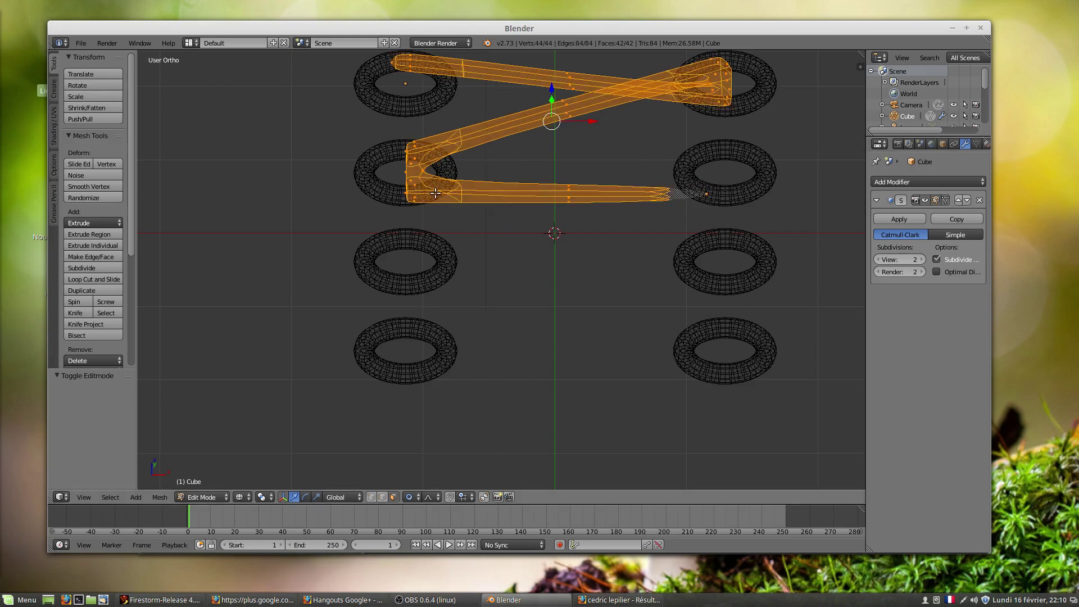
- Select the strip's upright face inside the left column's second-row torus and move it -0.084 along X
middle_click_drag(435, 193, 398, 268, "shift")
scroll(405, 298, "up", 4)
right_click(395, 209)
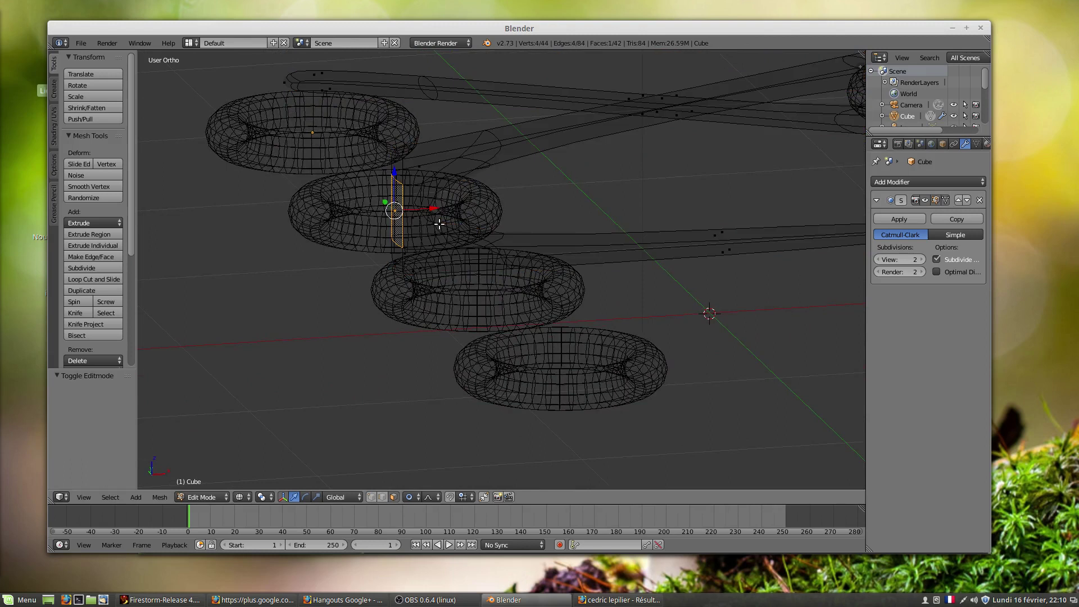
mouse_move(436, 206)
left_mouse_down()
mouse_move(414, 211)
mouse_move(421, 206)
left_mouse_up()
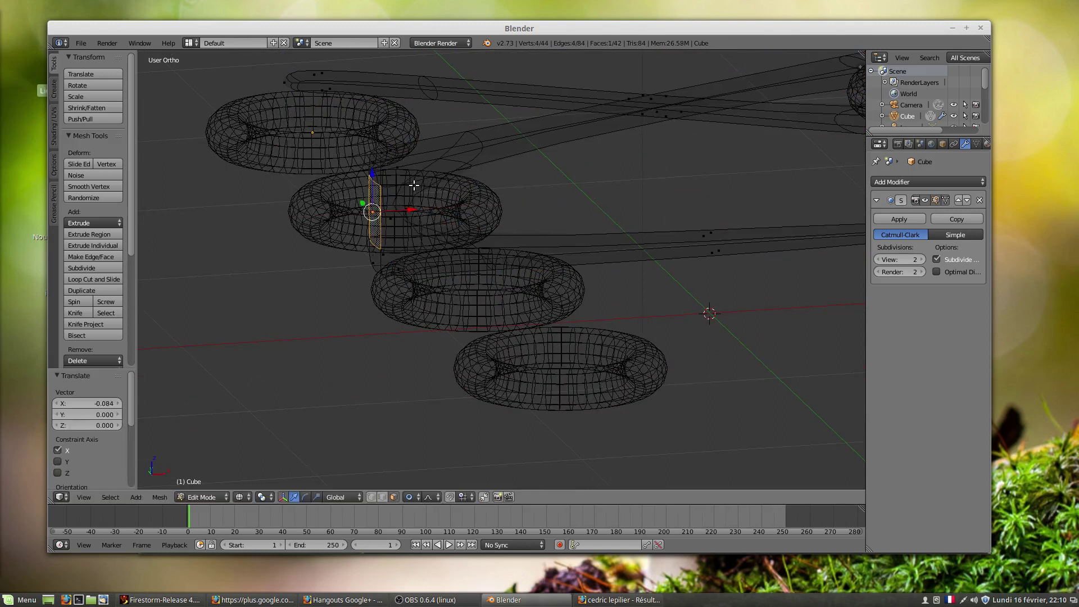
- Scale the selected upright face along Z to about 0.61 with proportional editing and move it -0.030 along Z
key("s")
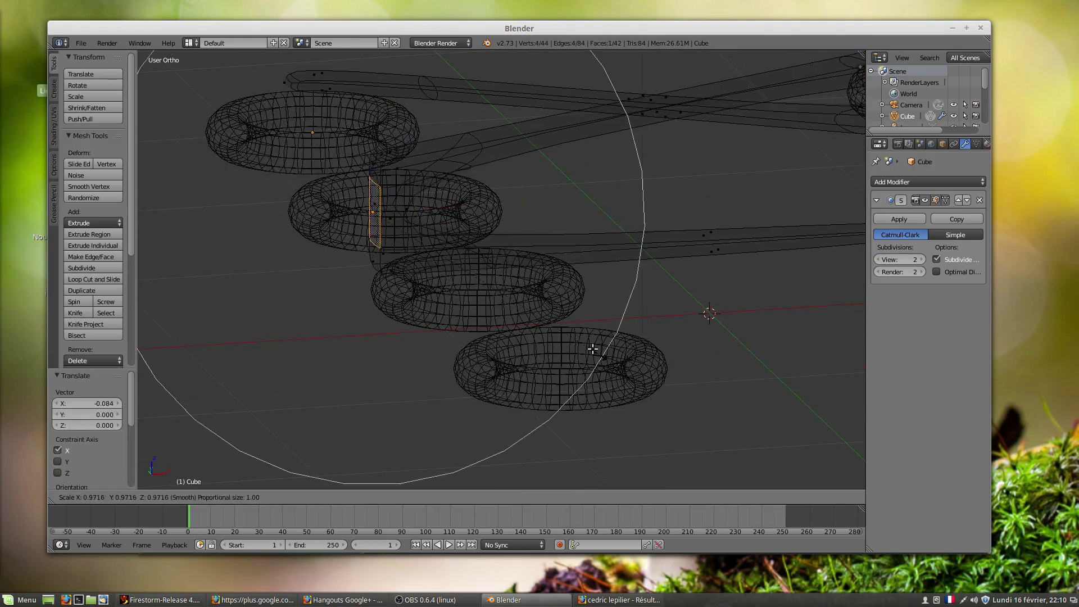
key("z")
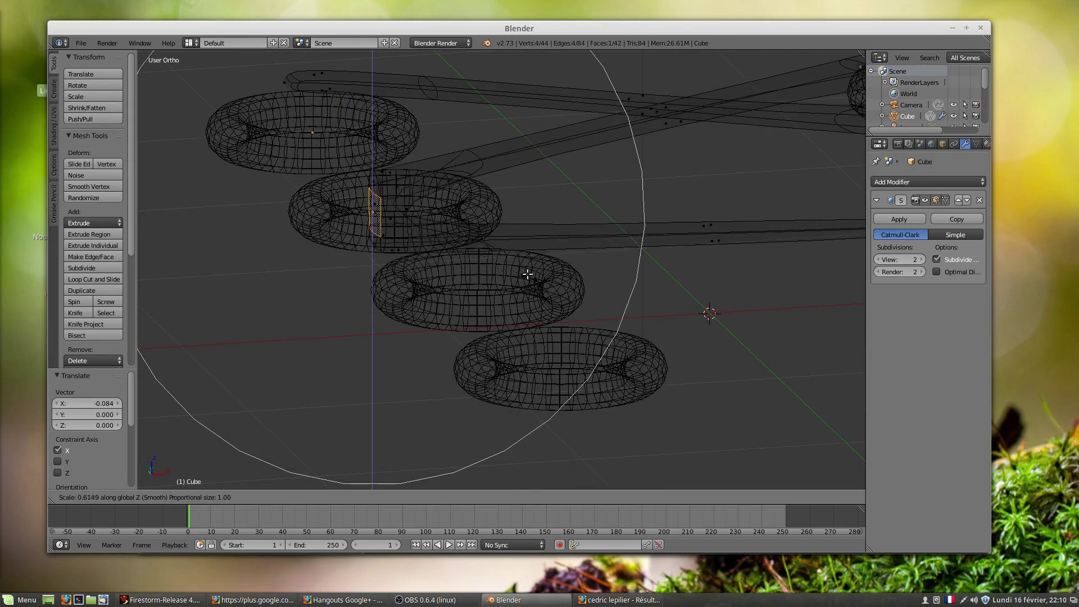
left_click(525, 270)
left_click_drag(370, 177, 530, 173)
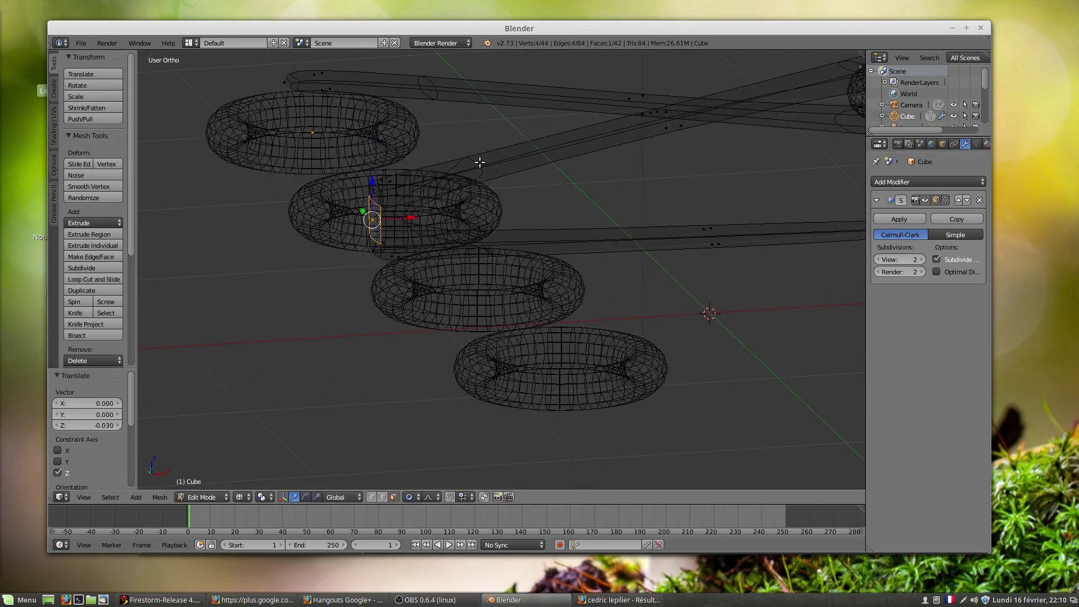
- In edge selection and solid shading, slide the diagonal segment's edge at the second-row left torus with a factor of 1.000
left_click(383, 497)
right_click(470, 161)
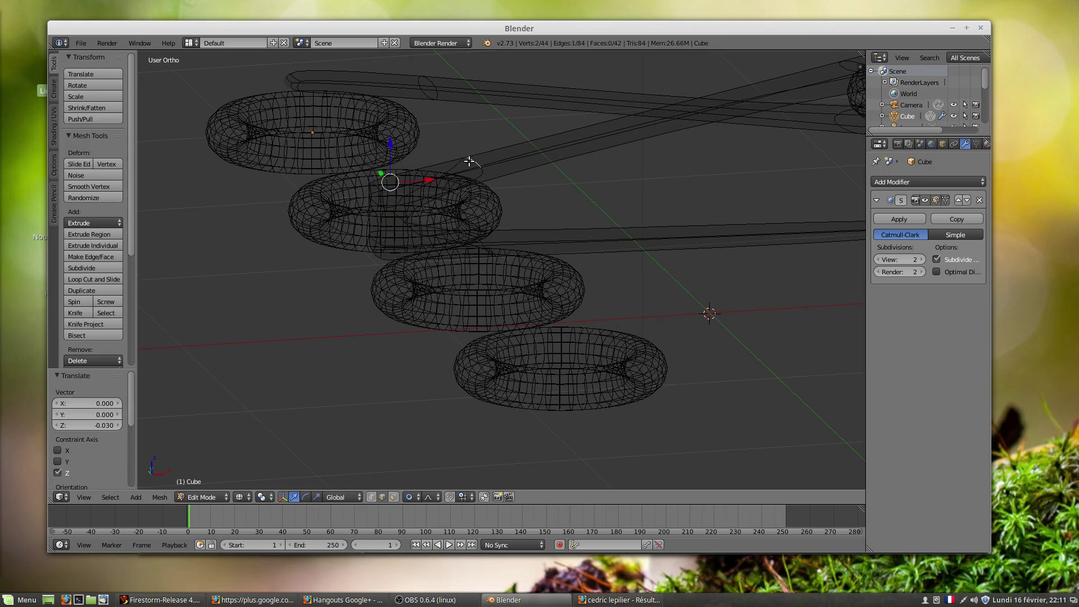
key("z")
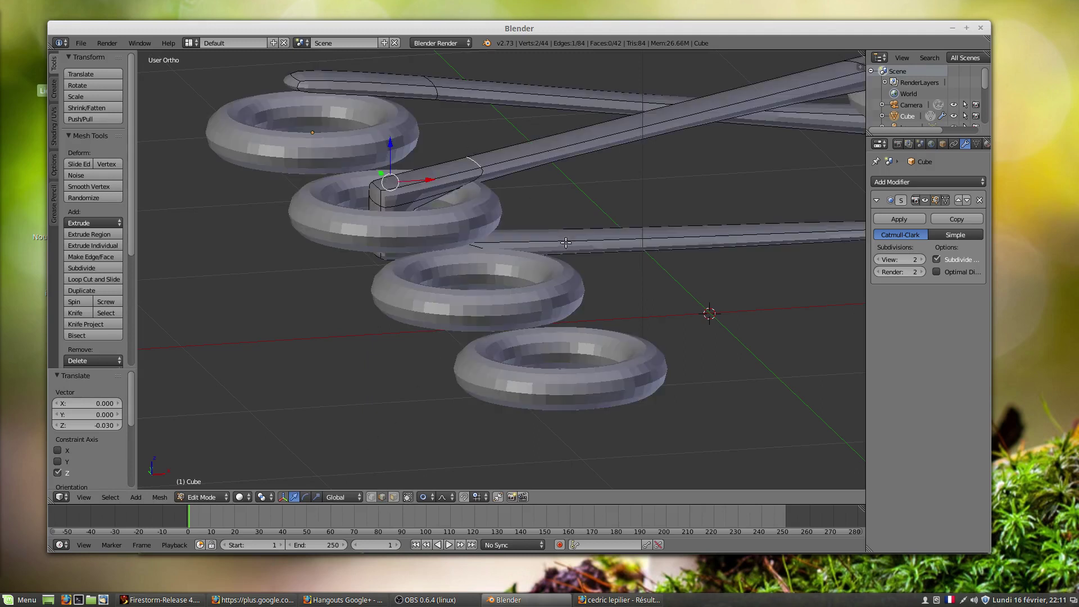
scroll(578, 255, "down", 3)
mouse_move(578, 257)
middle_mouse_down()
mouse_move(694, 263)
mouse_move(697, 310)
middle_mouse_up()
scroll(698, 311, "down", 3)
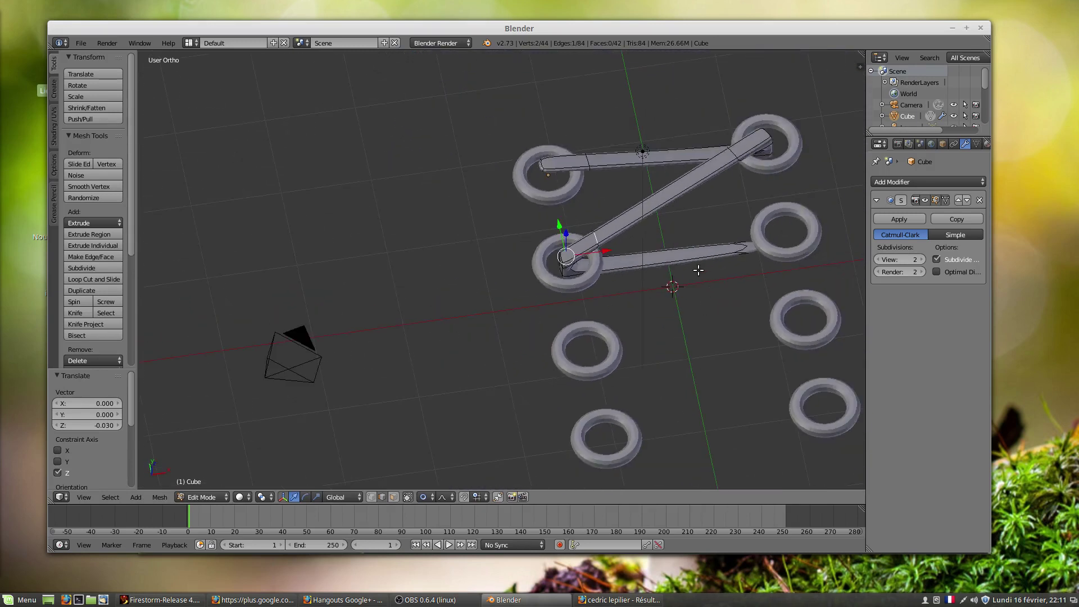
middle_click_drag(697, 269, 563, 344, "shift")
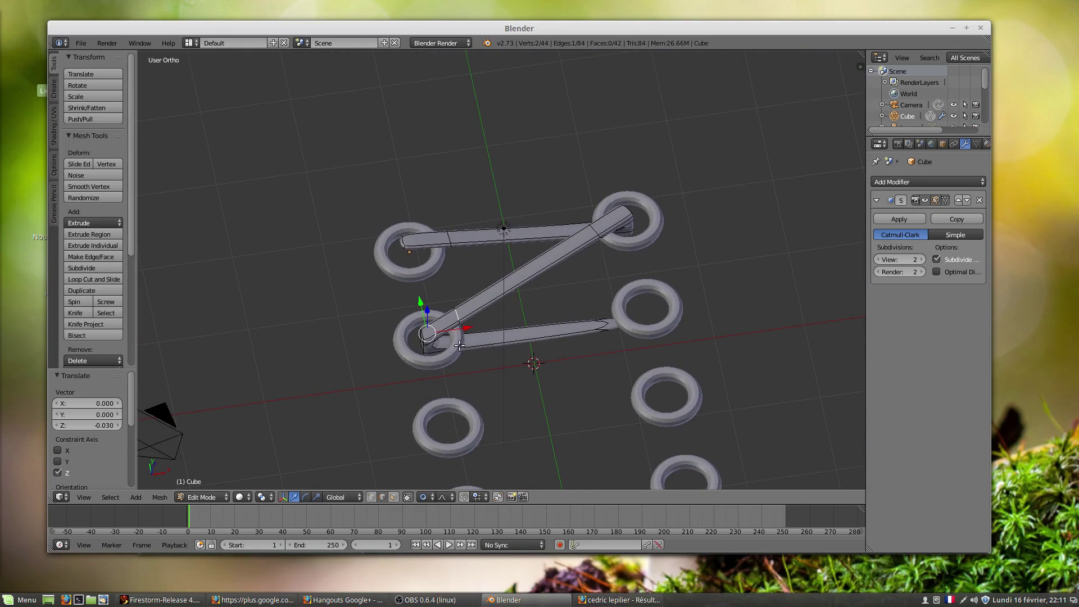
scroll(432, 339, "up", 4)
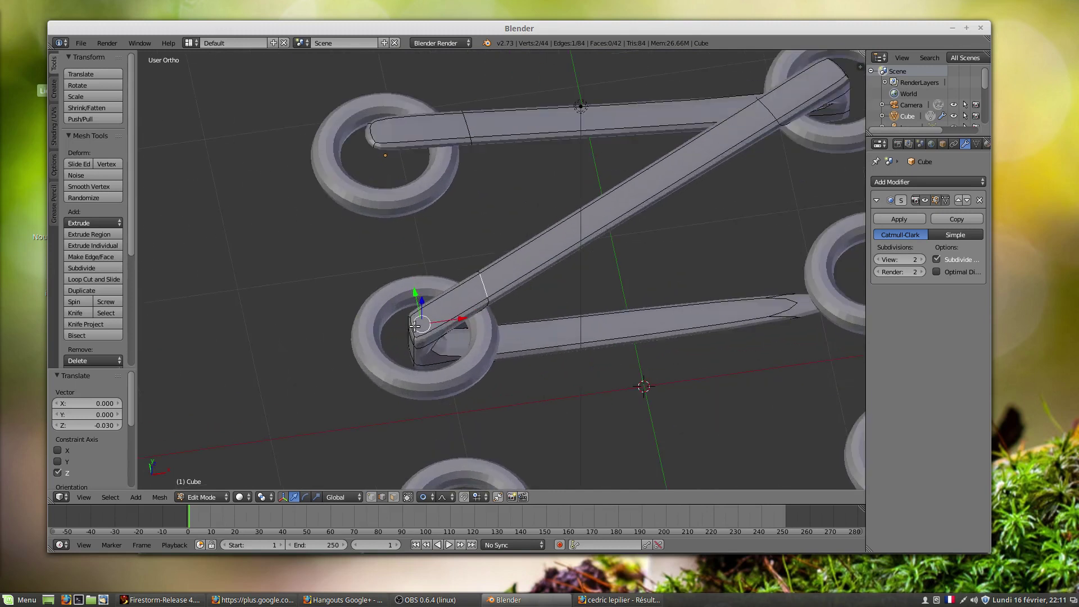
key("g")
key("g")
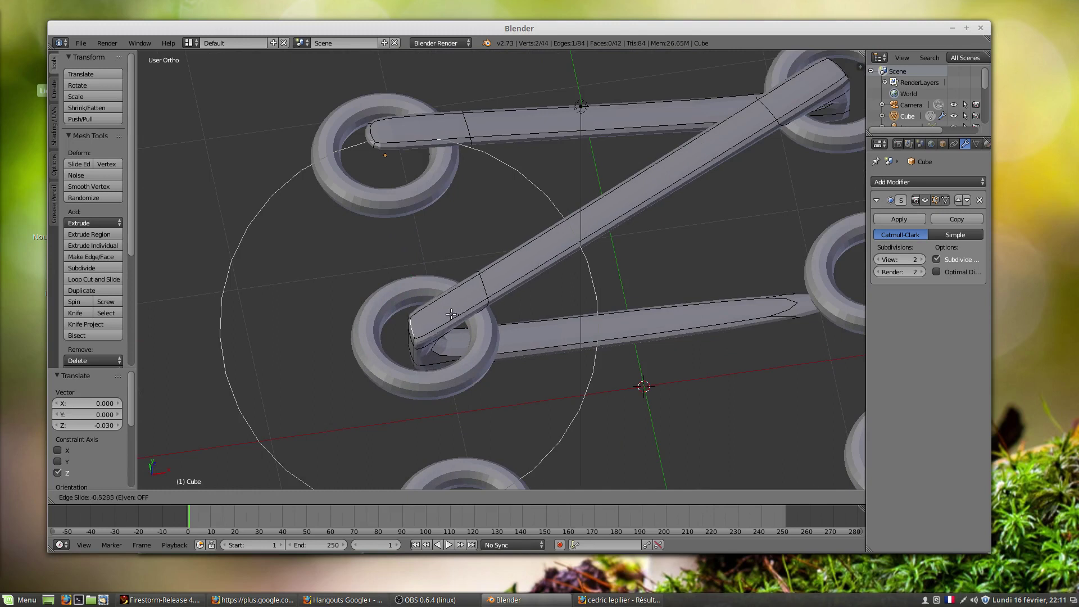
left_click(491, 294)
- Select the outer bend edge inside the second-row left torus, slide it by a factor of 0.433 and move it -0.035 along X
right_click(410, 333)
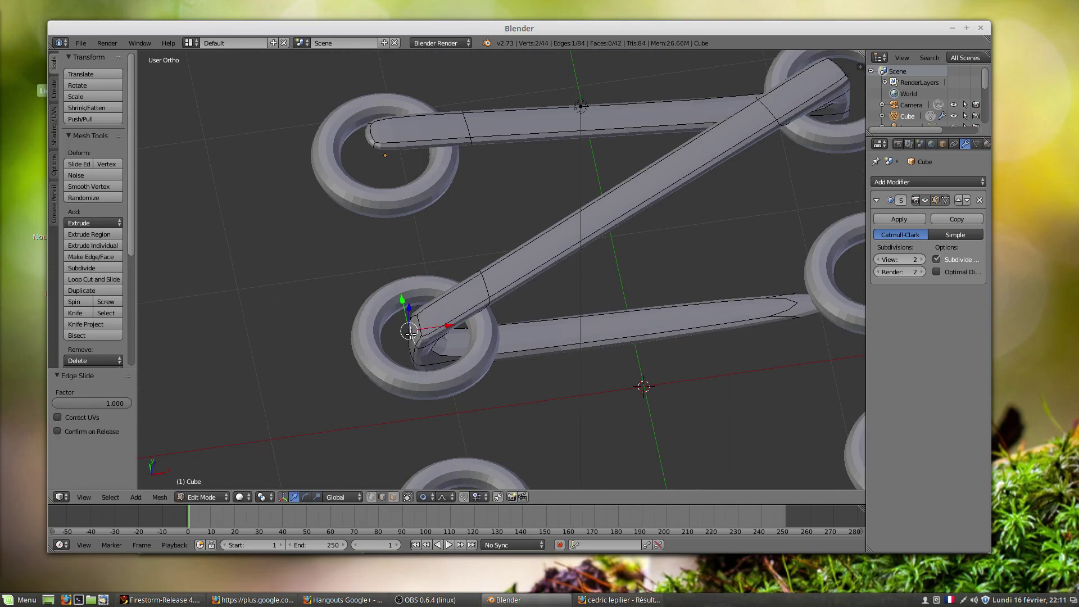
key("g")
key("g")
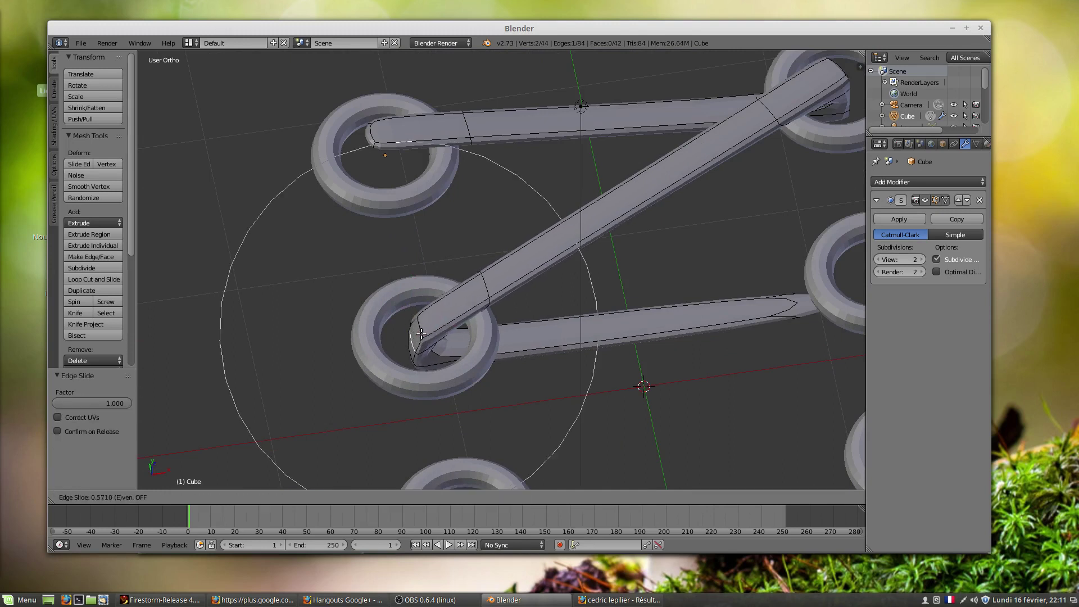
left_click(422, 333)
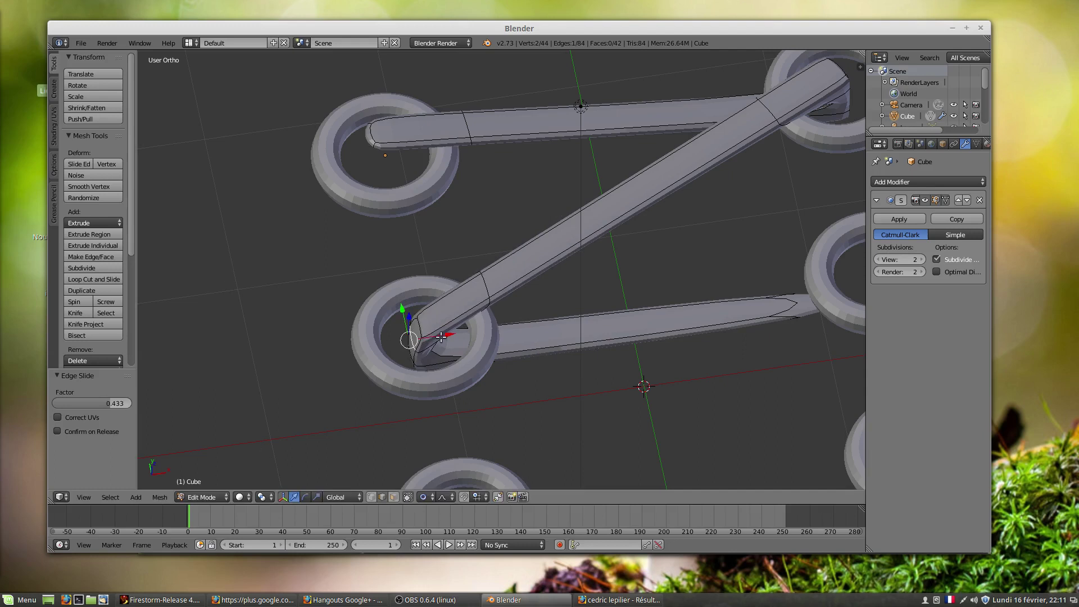
left_click_drag(441, 334, 441, 336)
- Turn off proportional editing and select the diagonal segment's upper edge at the second-row left torus
left_click(426, 497)
left_click(431, 481)
right_click(420, 326)
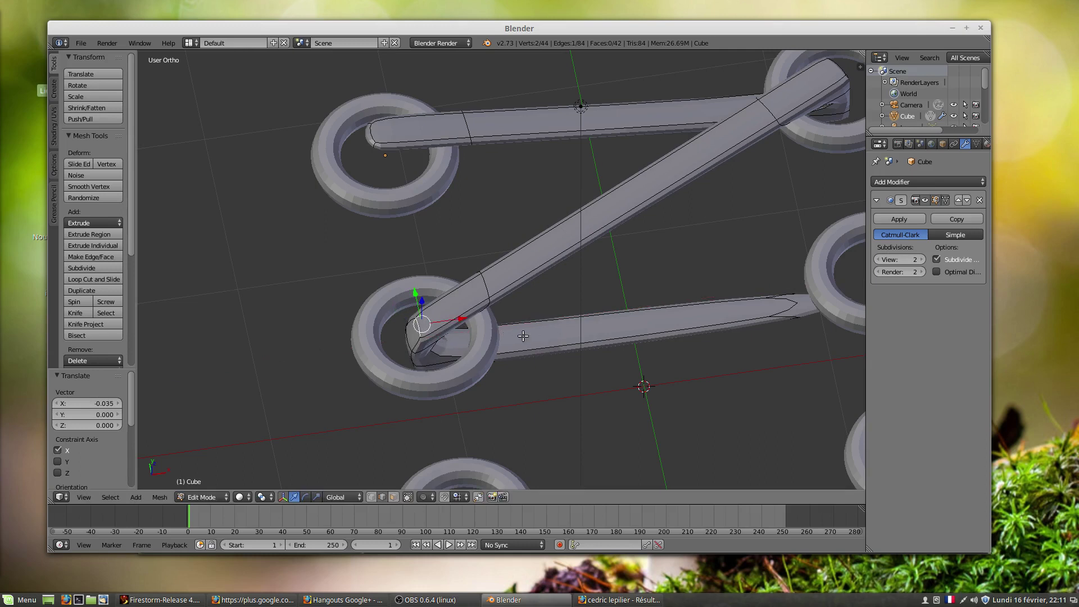
- Examine the smoothed strip from several angles, checking the edges of its tapered end at the right column's second-row torus
scroll(565, 335, "down", 4)
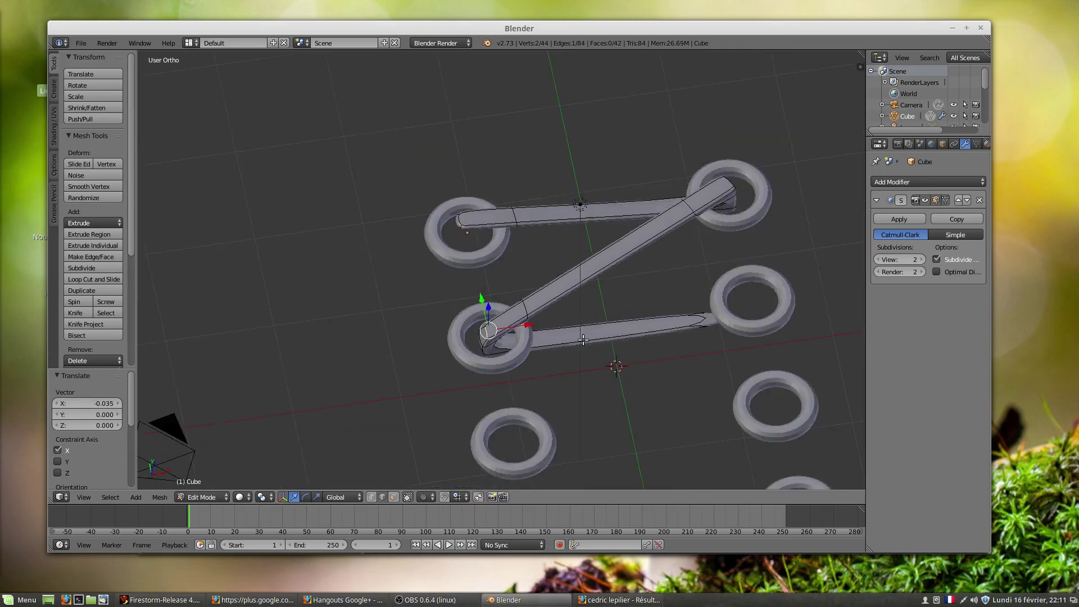
middle_click_drag(649, 332, 633, 280)
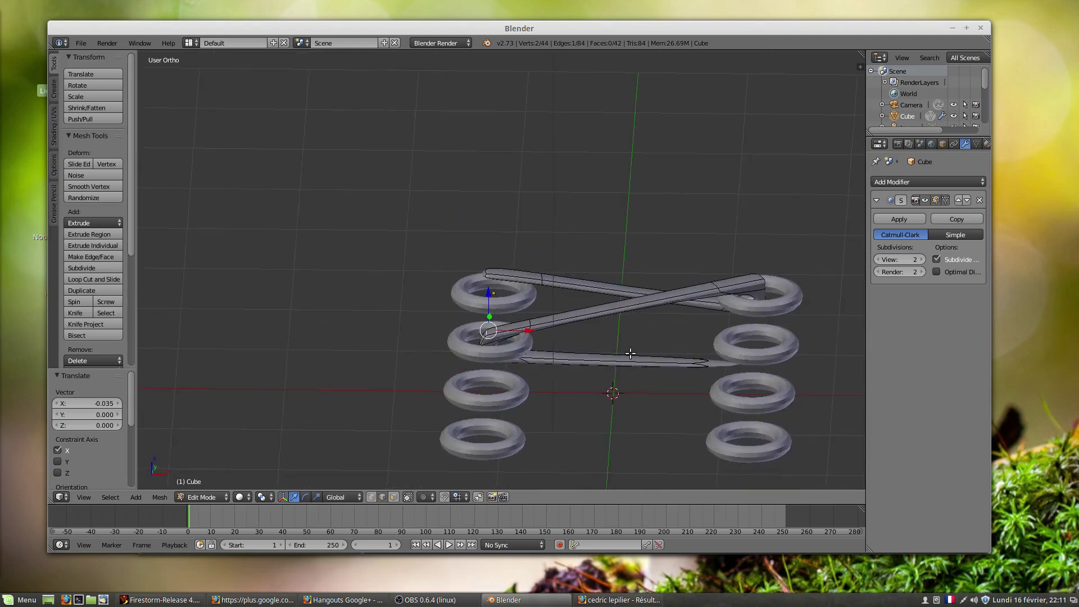
middle_click_drag(545, 320, 363, 354)
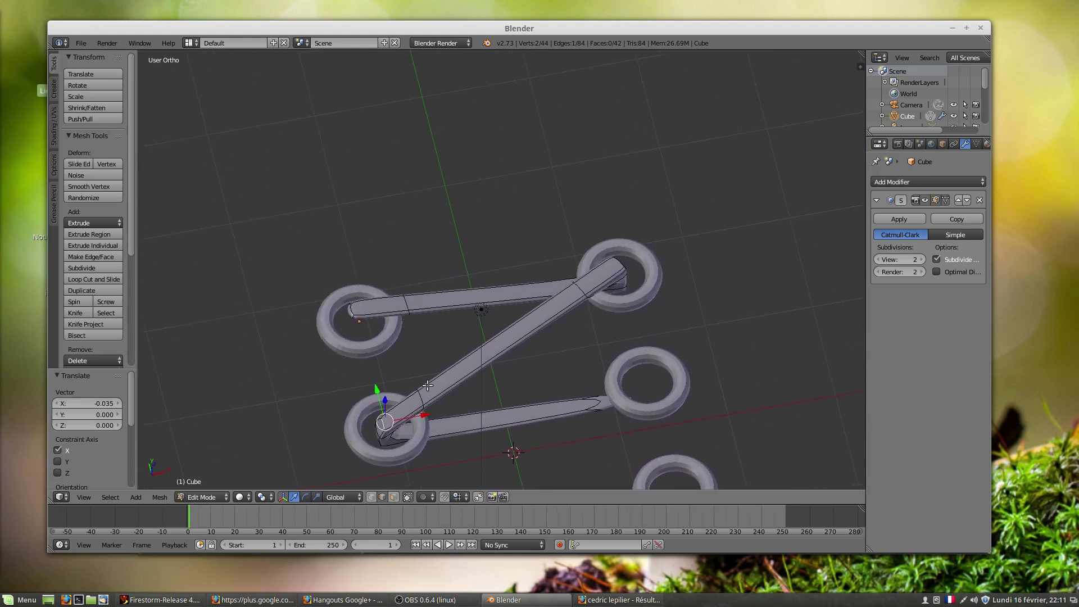
right_click(608, 402)
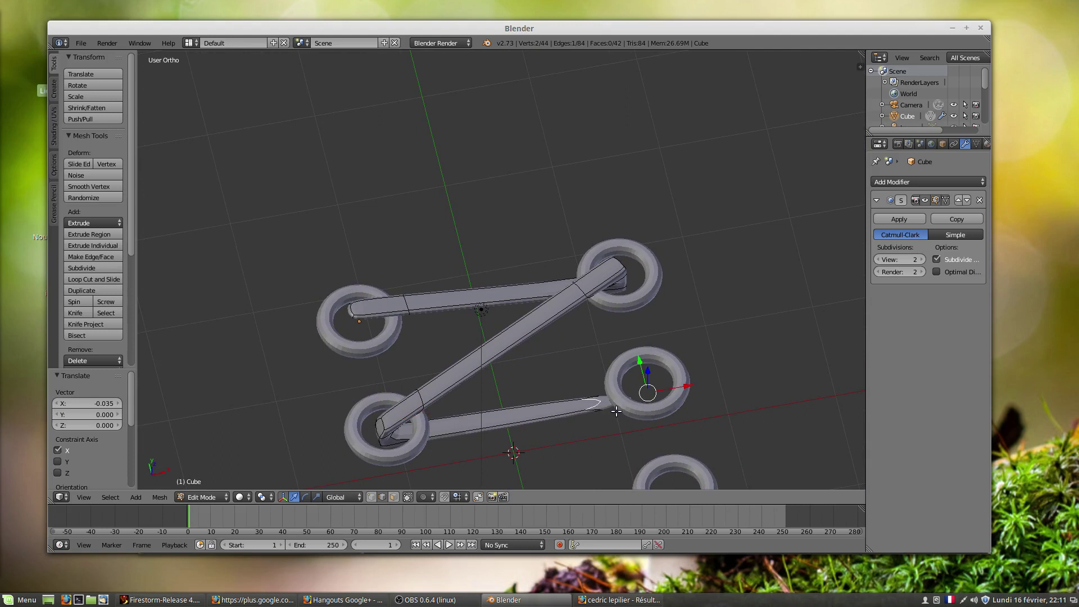
right_click(582, 406)
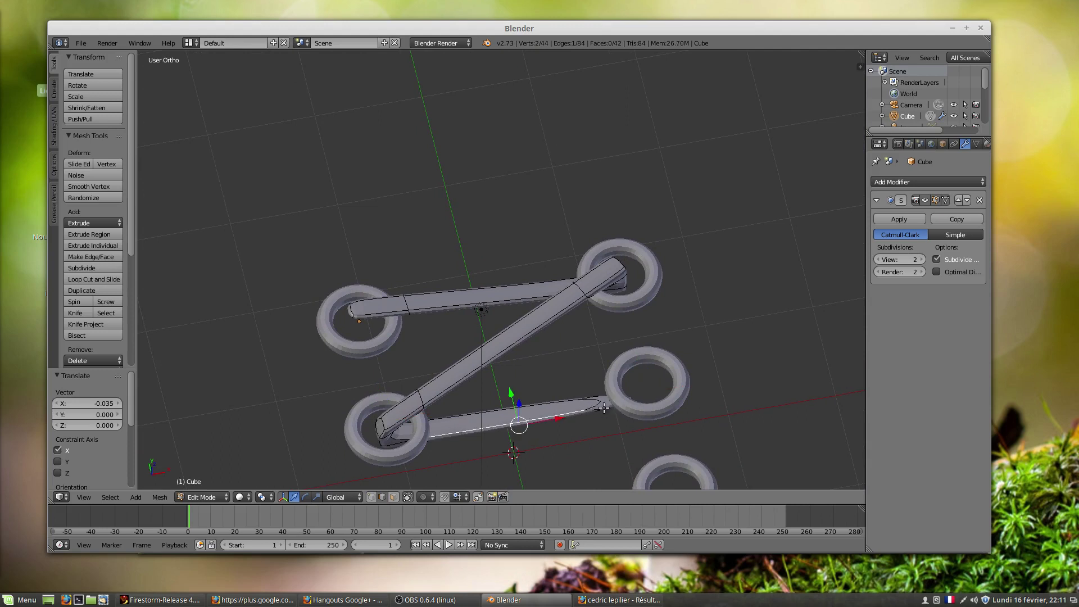
right_click(610, 406)
scroll(609, 407, "down", 3)
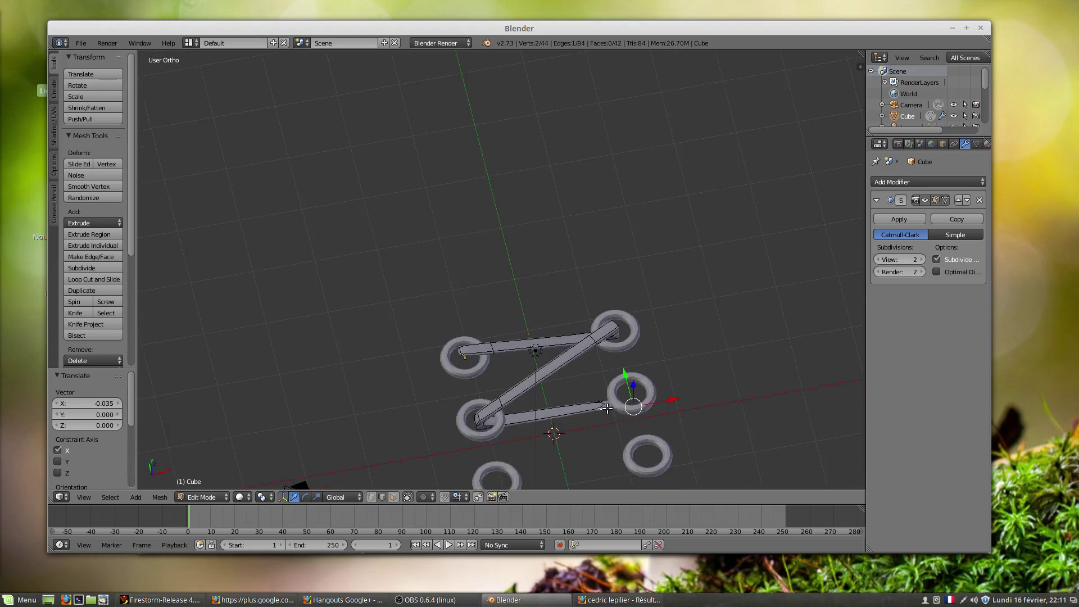
middle_click_drag(609, 406, 592, 445)
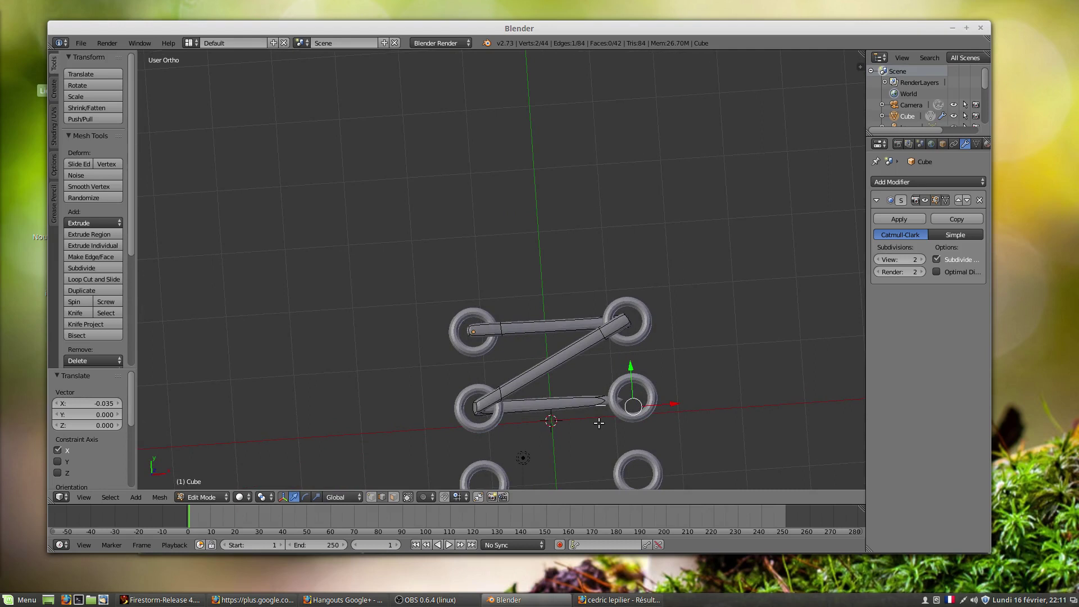
scroll(605, 409, "up", 2)
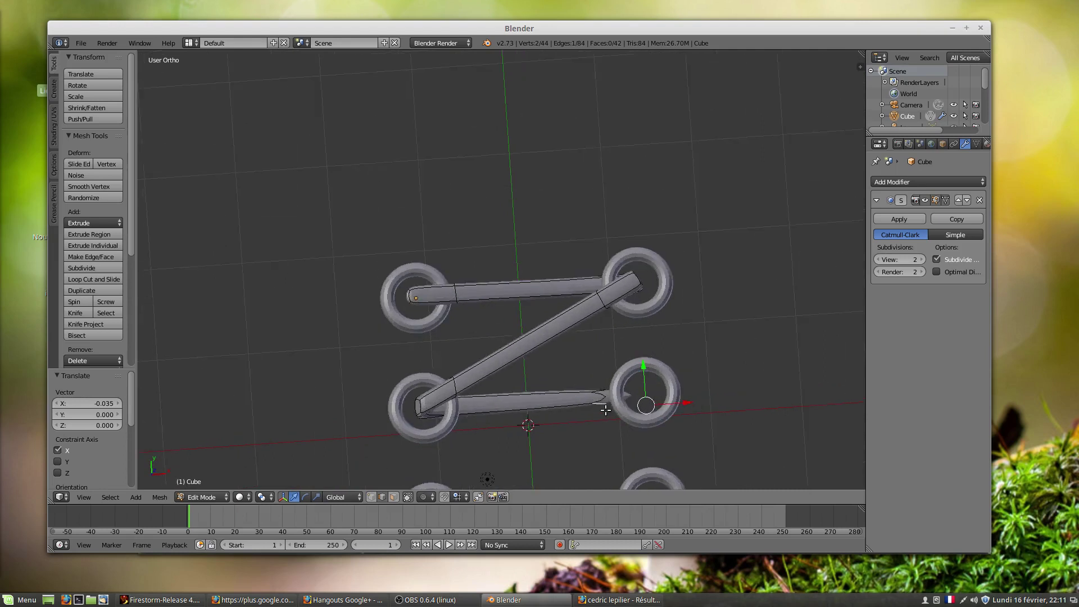
middle_click_drag(605, 411, 605, 403)
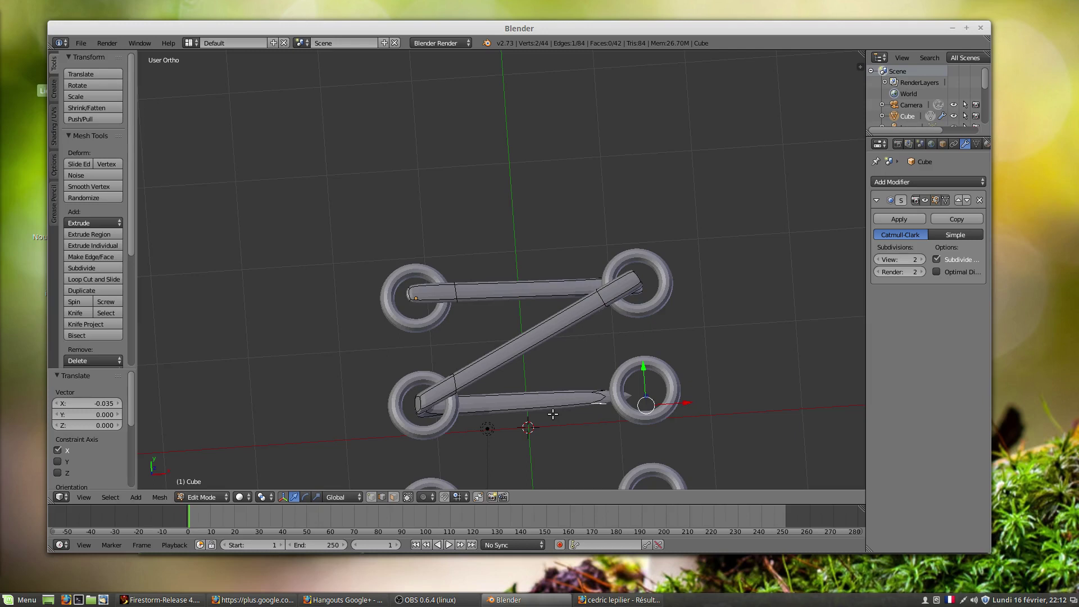
right_click(608, 396)
middle_click_drag(436, 318, 460, 312)
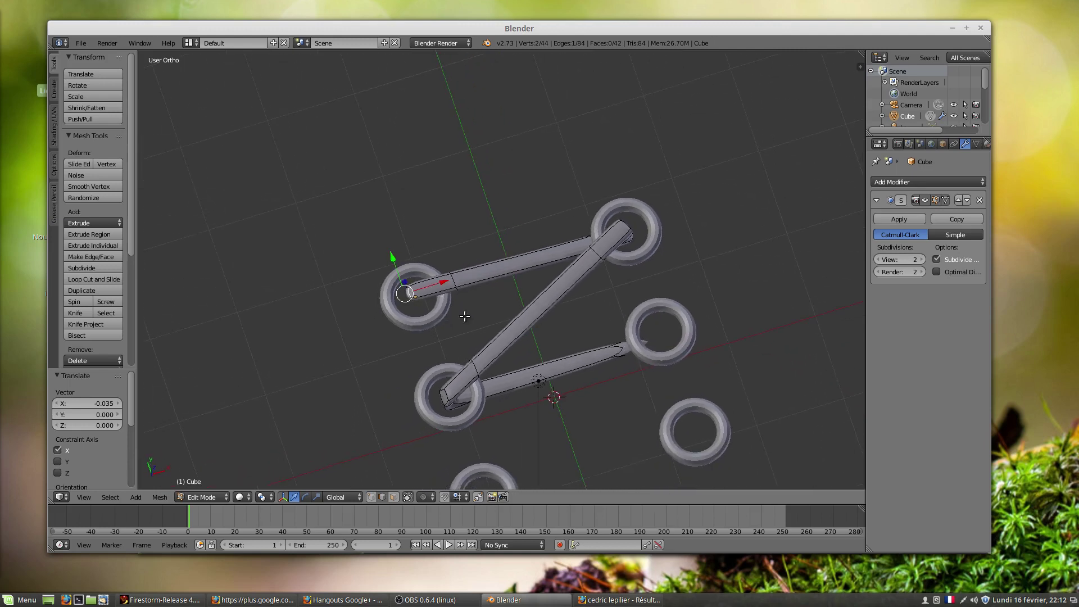
- In face selection, select the strip's end face at the top-row left torus and extrude it about -0.013 along X
left_click(394, 497)
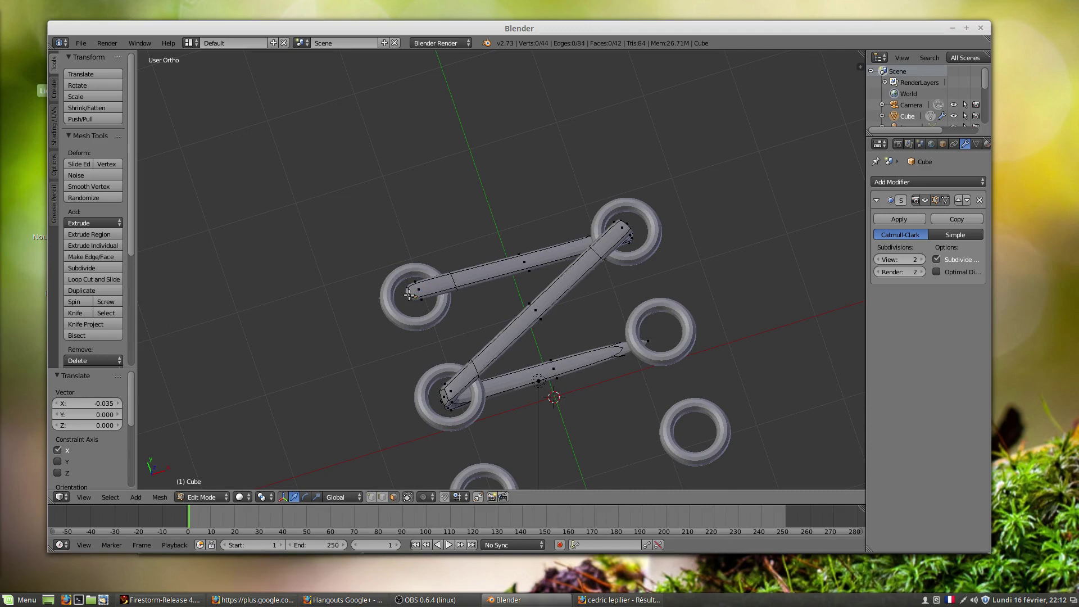
right_click(409, 295)
middle_click_drag(438, 336, 413, 267)
scroll(414, 302, "up", 3)
scroll(415, 302, "up", 3)
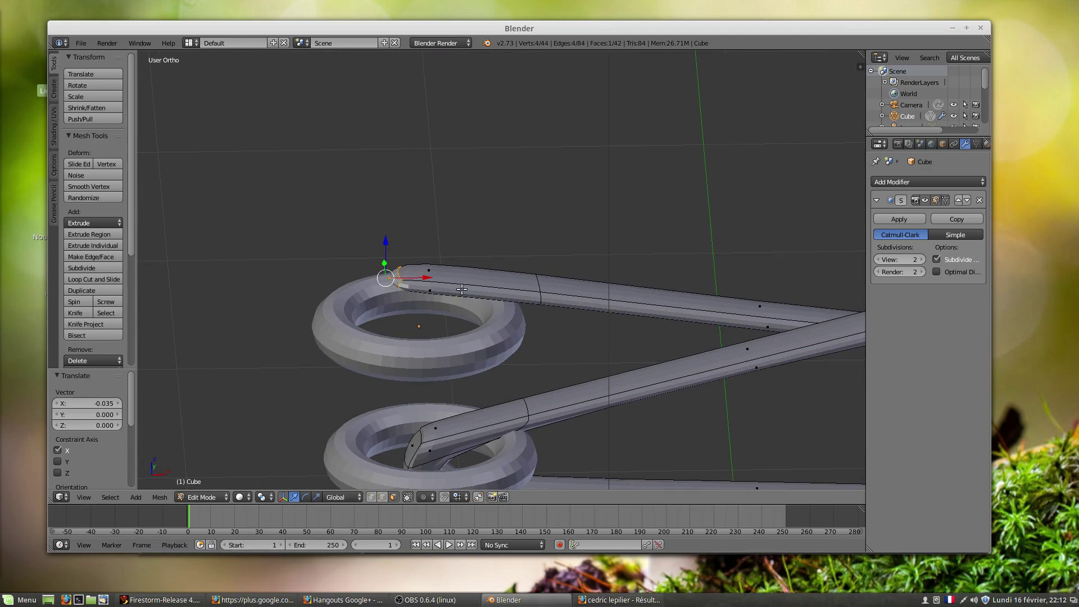
key("KP_Decimal")
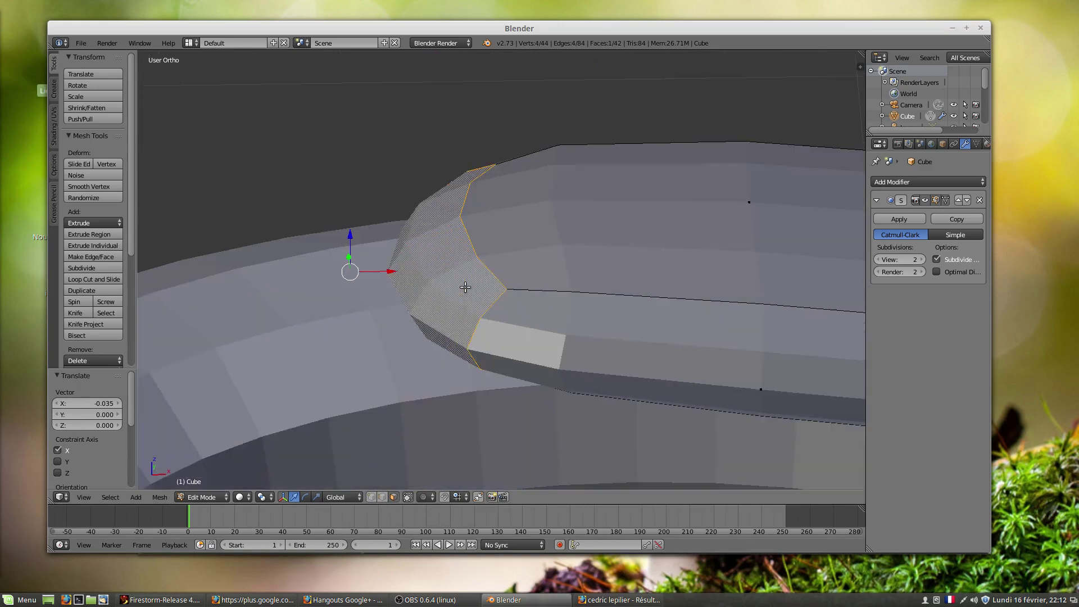
key("KP_3")
key("KP_1")
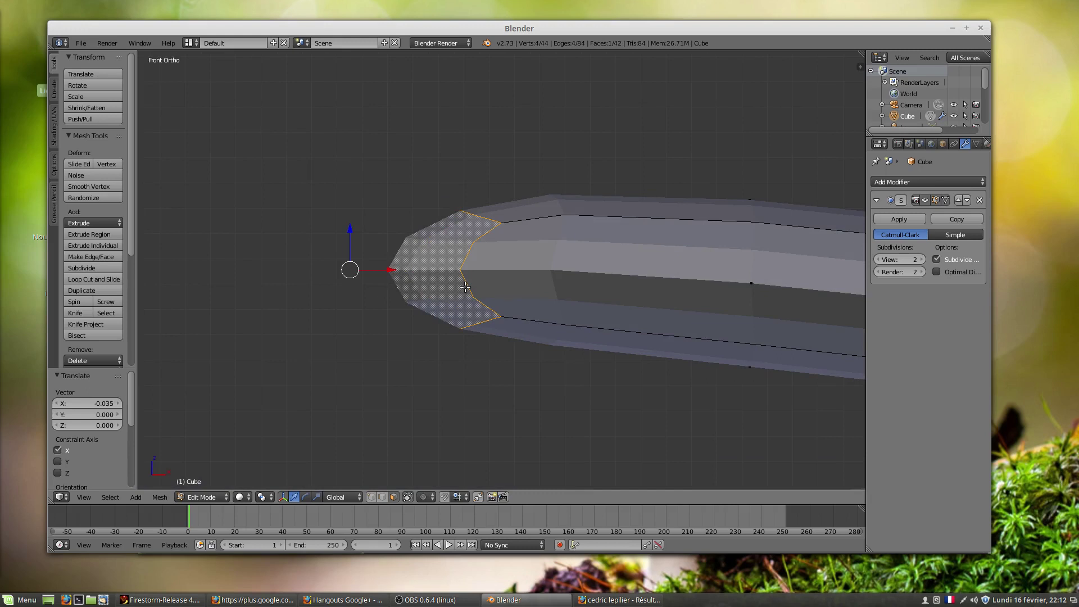
scroll(490, 277, "down", 5)
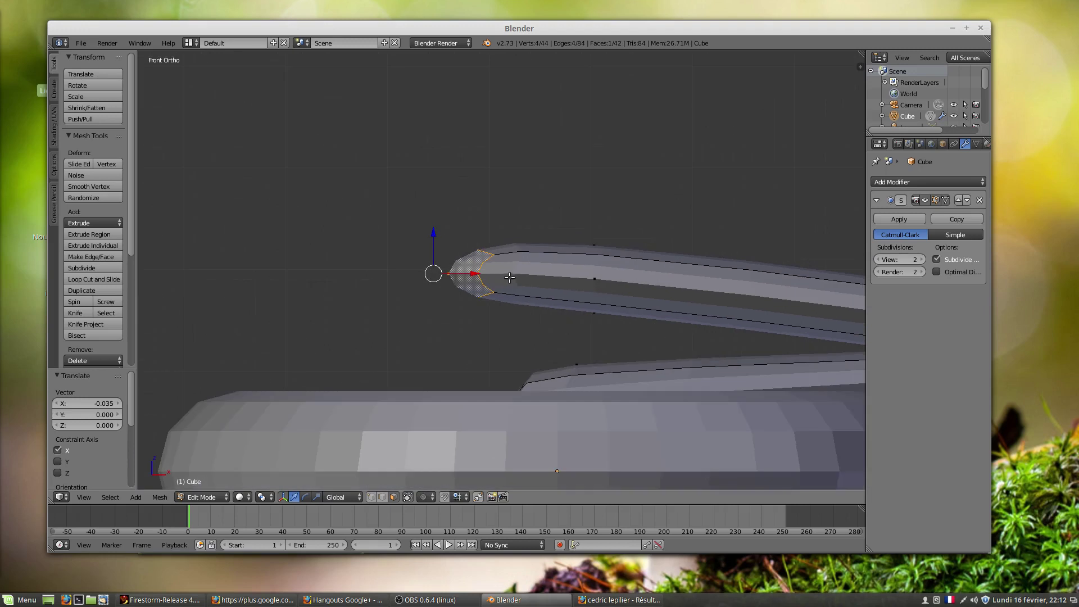
middle_click_drag(508, 277, 554, 299)
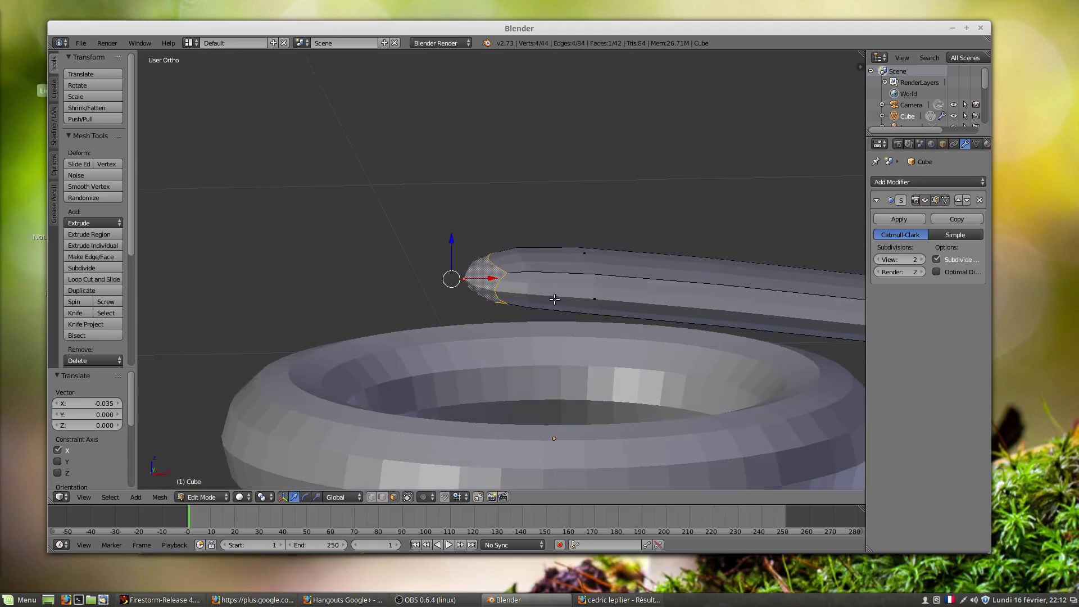
key("e")
left_click(557, 298)
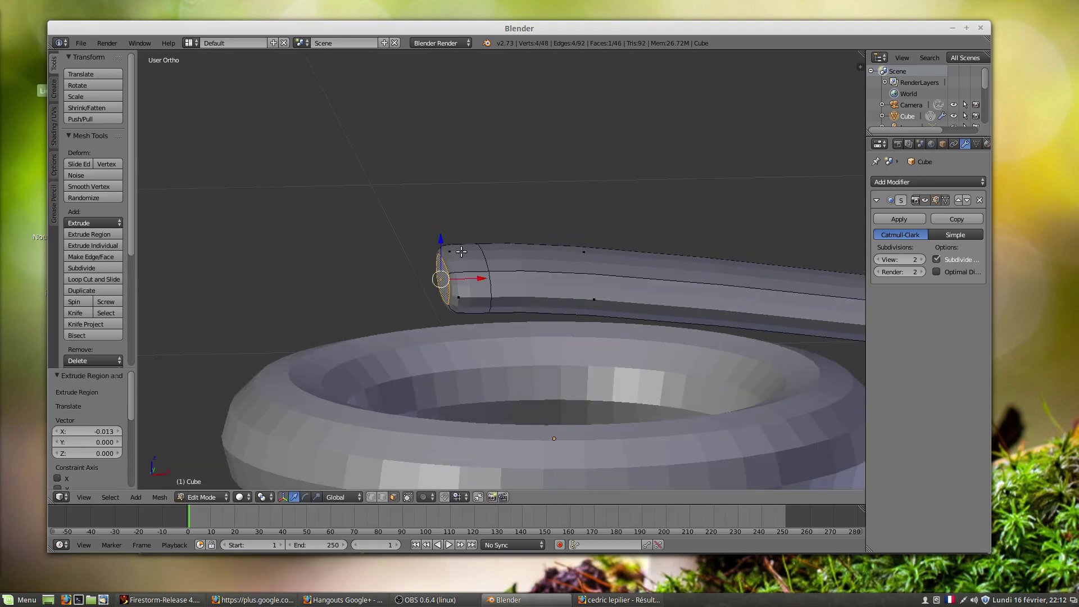
- Switch to vertex selection, view the extruded tip from the front and hide the 3D manipulator
right_click(459, 256)
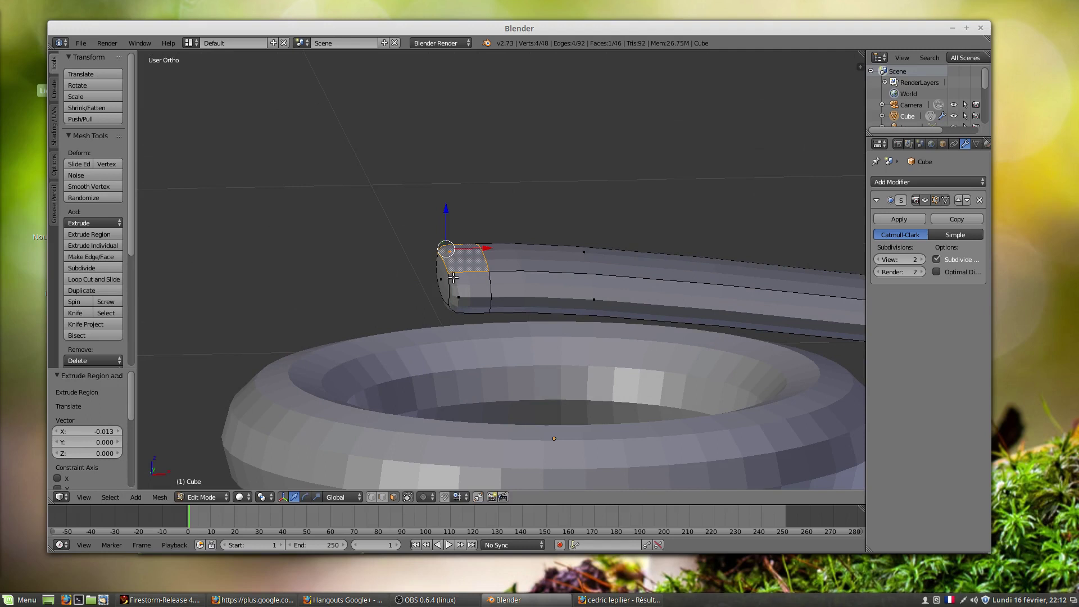
right_click(441, 278)
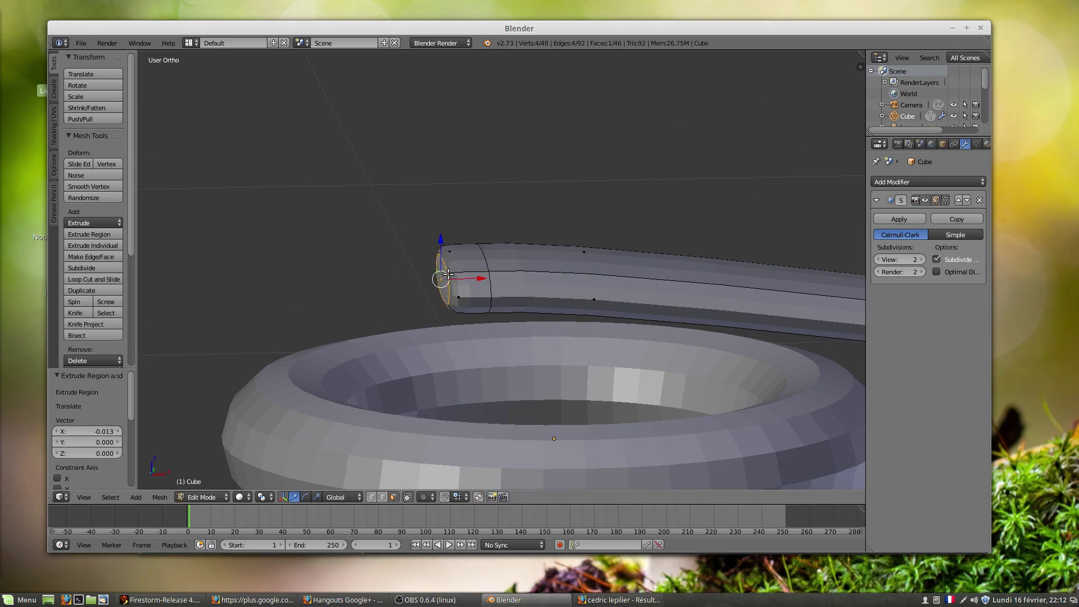
mouse_move(458, 258)
middle_mouse_down()
mouse_move(453, 217)
mouse_move(451, 246)
middle_mouse_up()
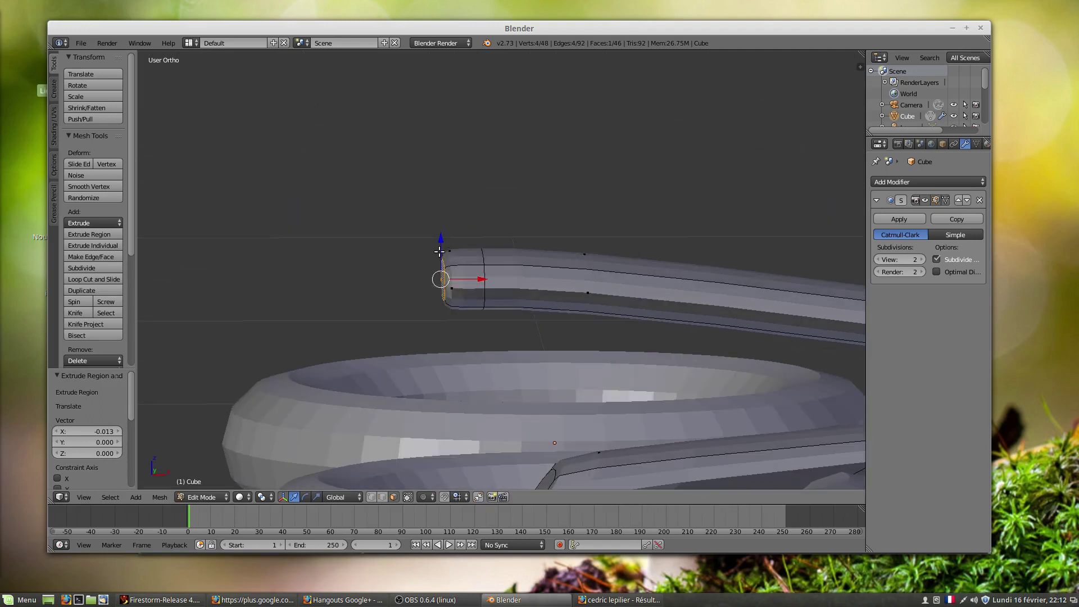
right_click(443, 258)
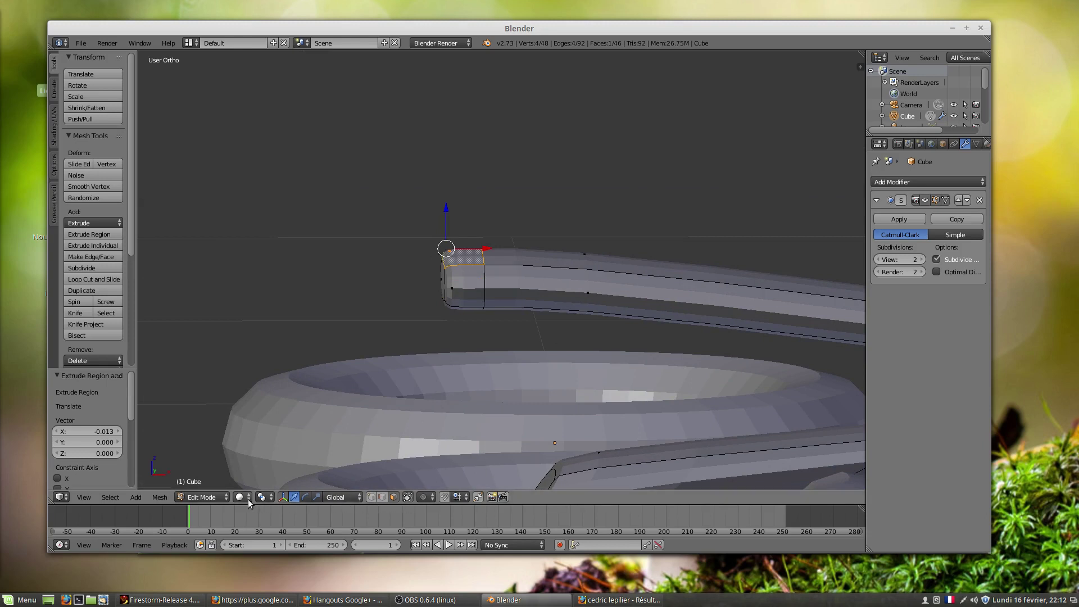
left_click(372, 497)
key("KP_3")
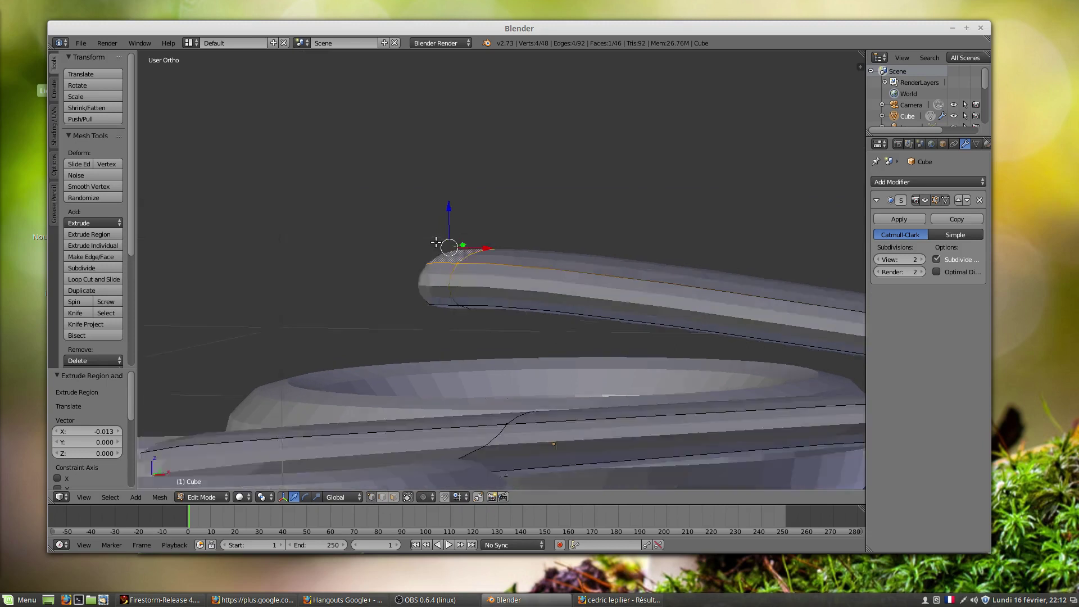
key("KP_1")
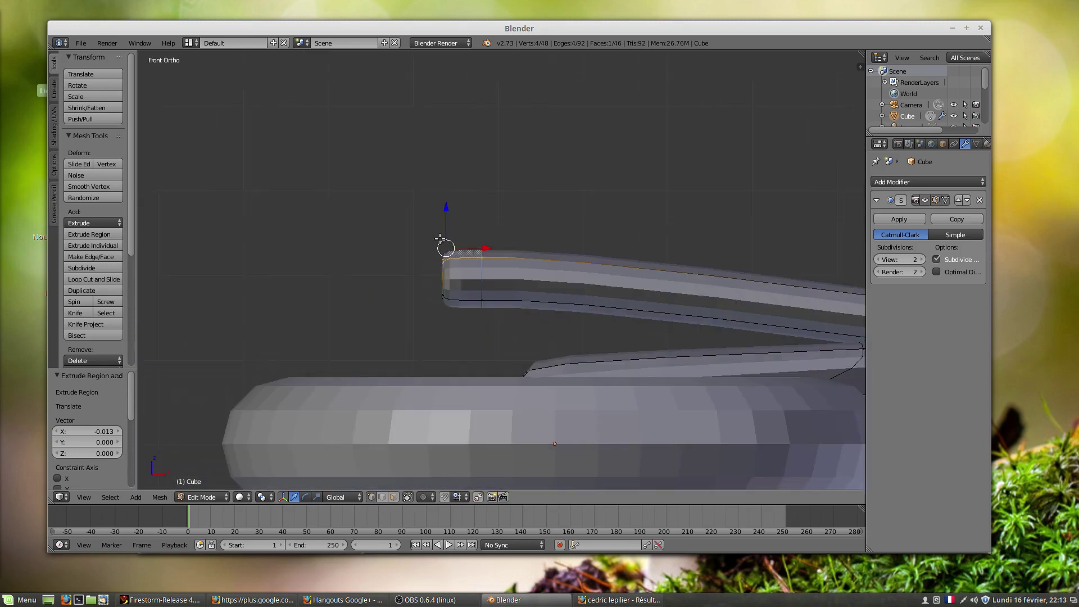
left_click(445, 248)
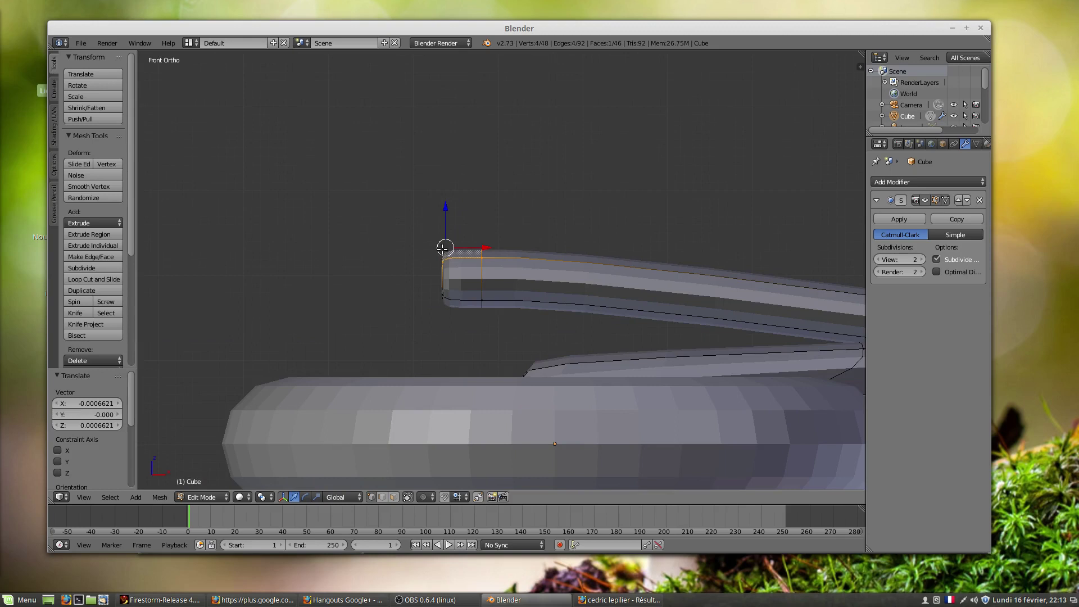
left_click(282, 497)
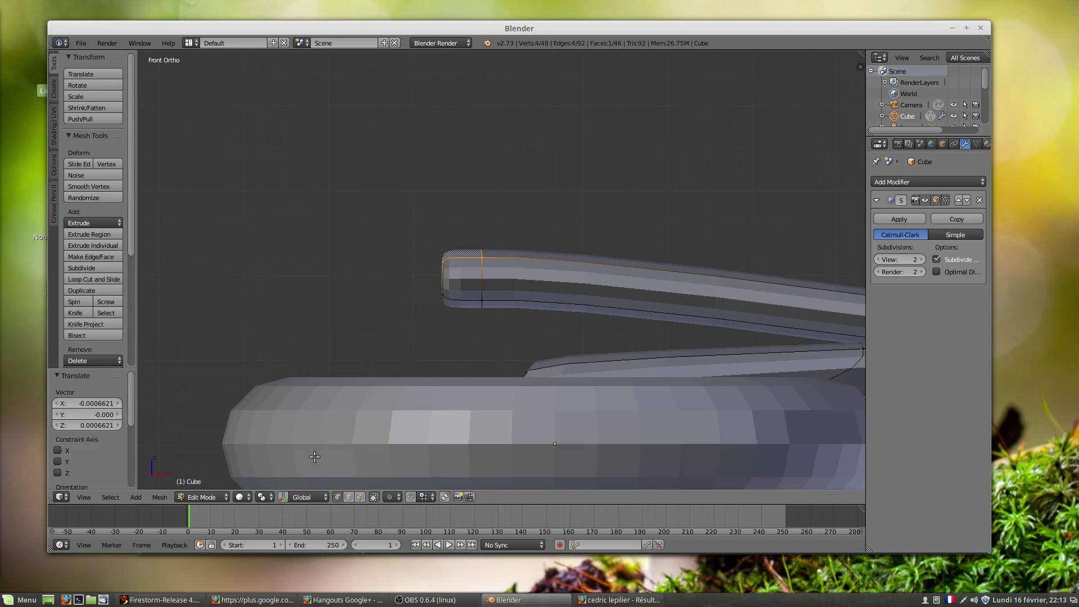
- Place the 3D cursor just above the strip's tip and select the end face in face selection
left_click(438, 241)
right_click(439, 272)
middle_click_drag(436, 291, 452, 292)
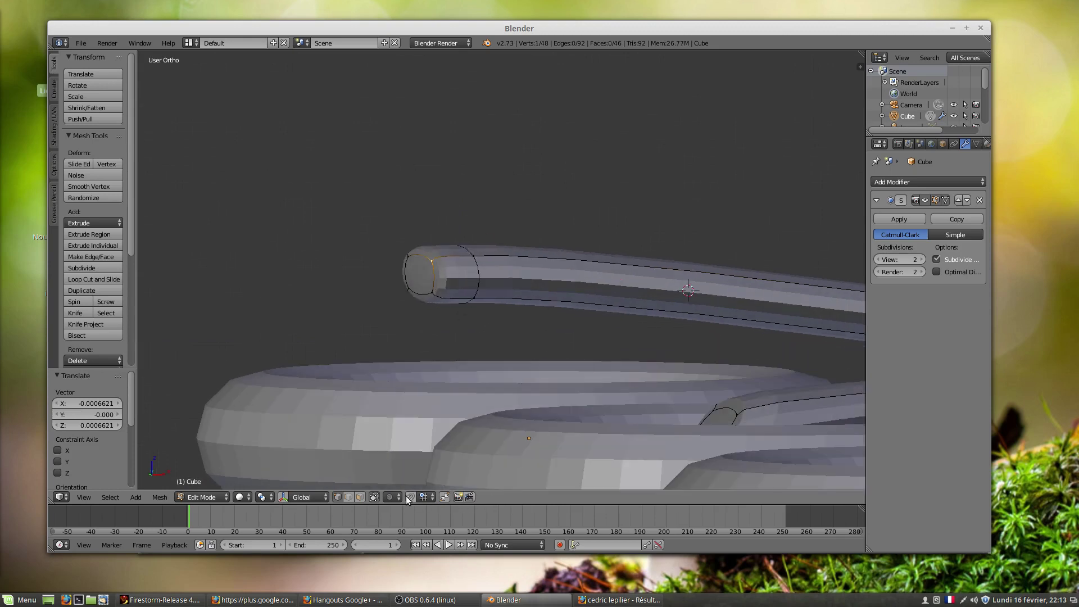
left_click(361, 497)
right_click(419, 278)
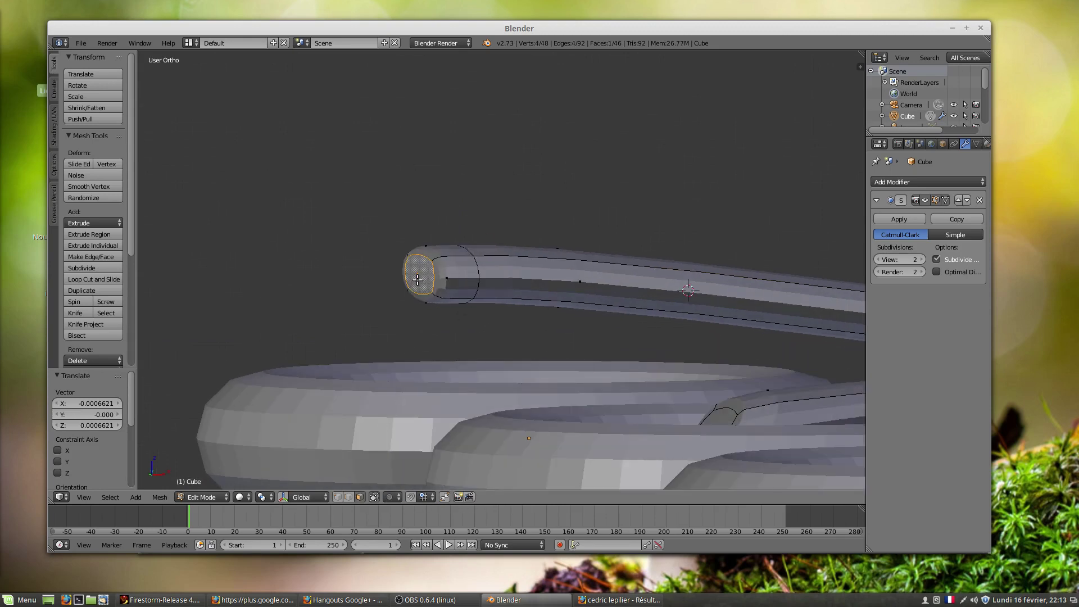
- In front view, spin the end face 90° around the 3D cursor with 2 steps
key("KP_1")
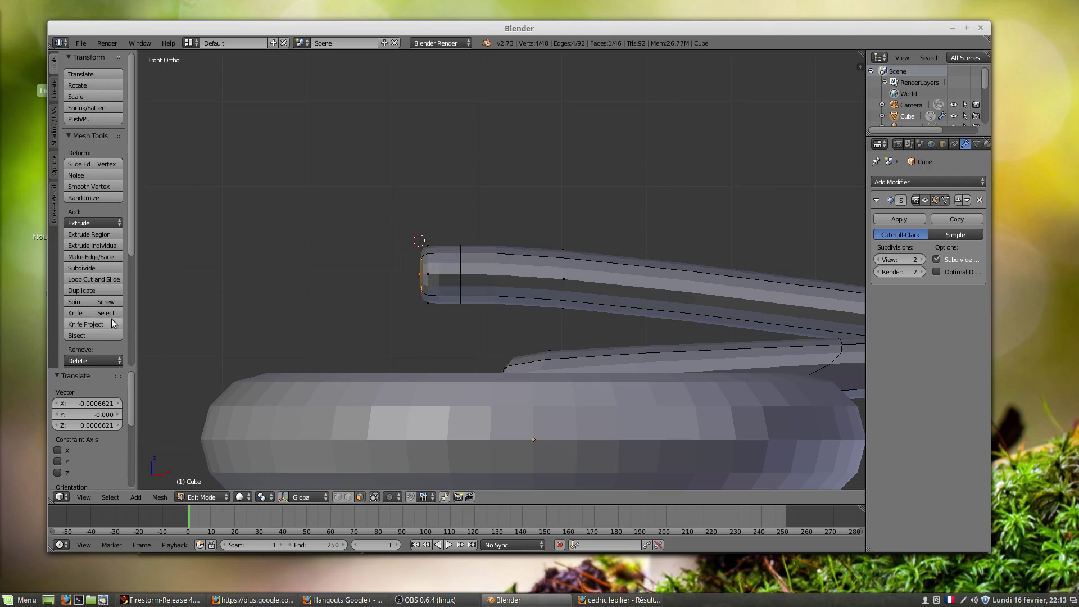
left_click(85, 302)
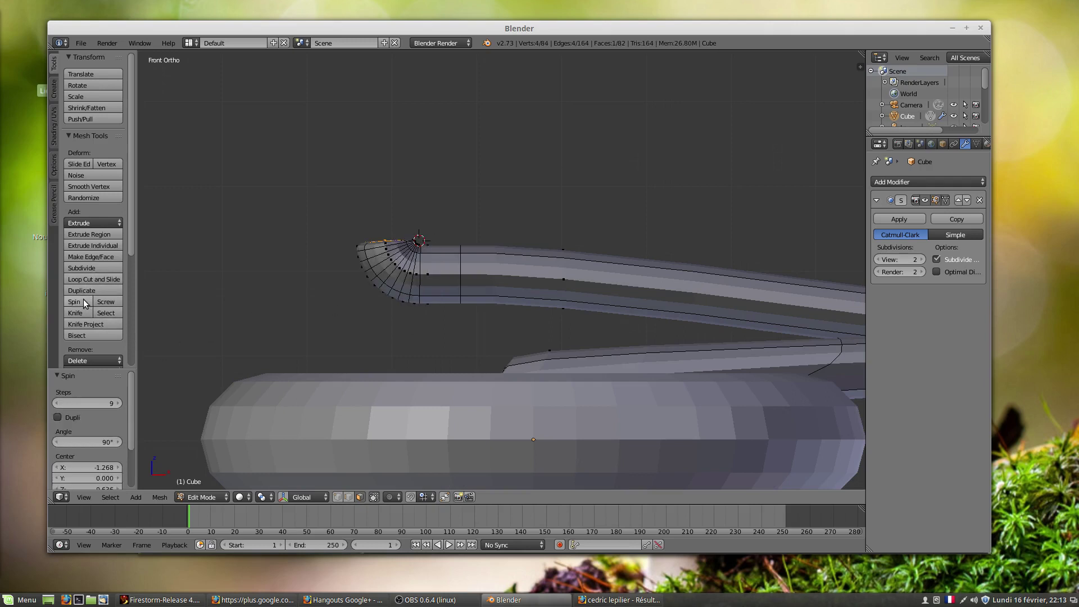
left_click(57, 404)
left_click(57, 403)
left_click(58, 403)
left_click(59, 402)
left_click(58, 403)
left_click(58, 402)
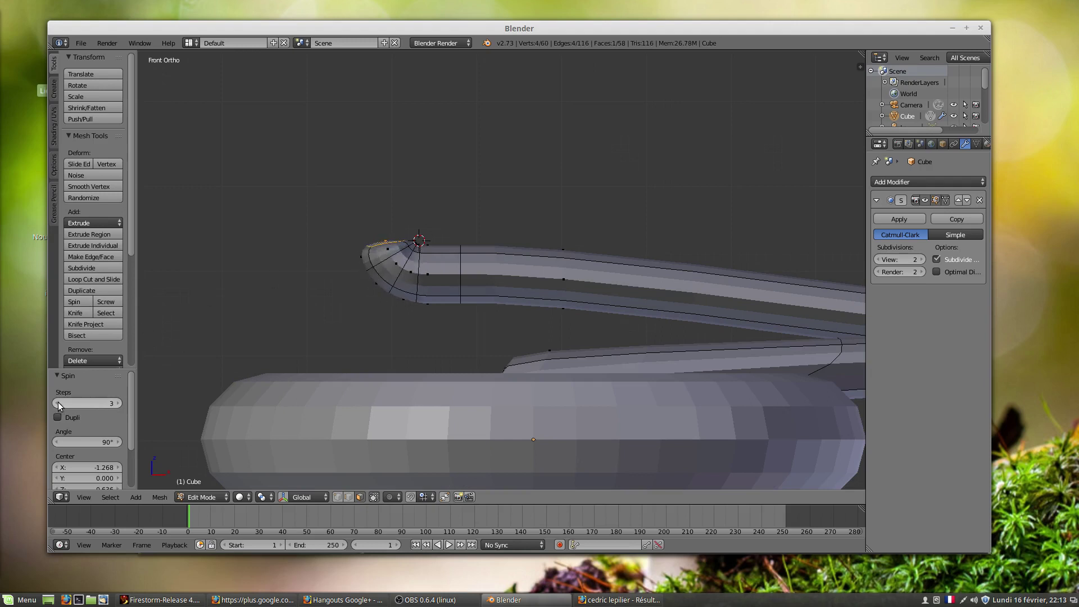
left_click(59, 402)
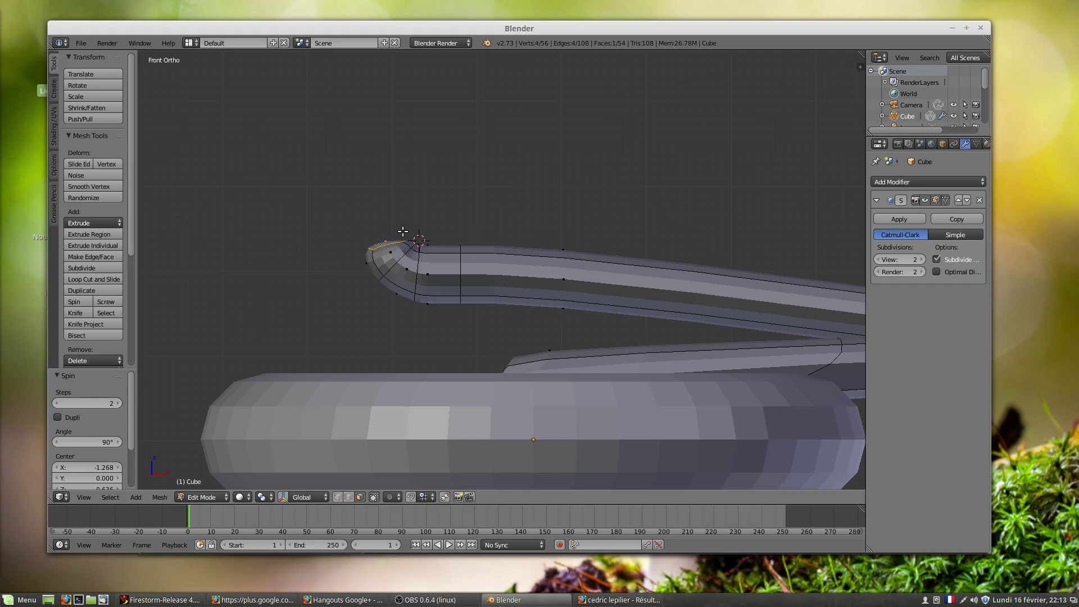
- Extrude the end face about 0.069 upward along Z and spin it 90° in 2 steps around the 3D cursor placed beside it
key("e")
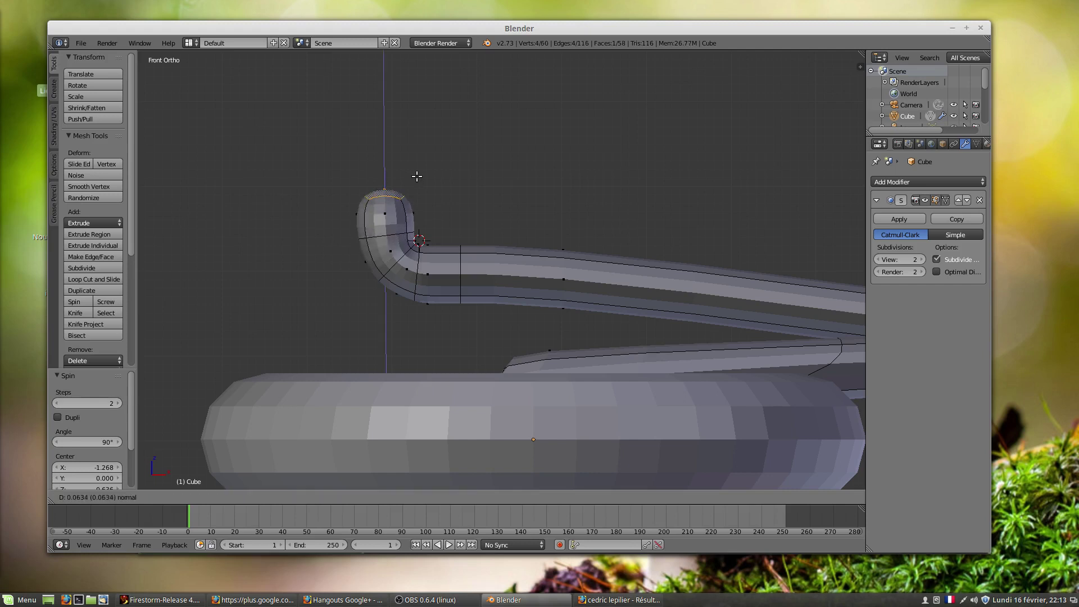
left_click(419, 172)
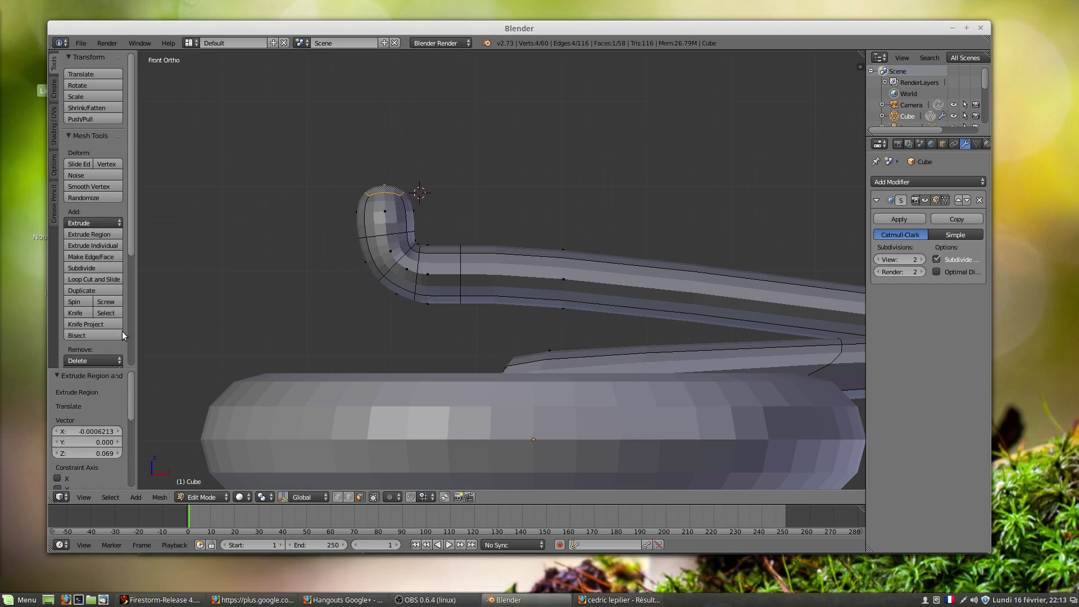
left_click(74, 301)
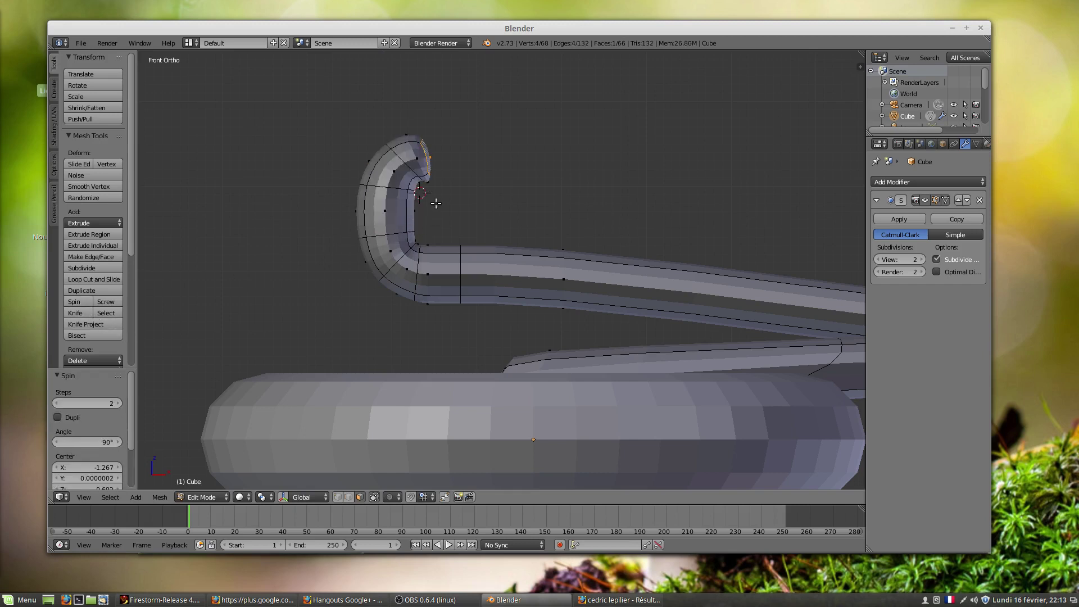
- Extrude the curled end face about 0.127 along X and spin it 90° in 2 steps around the 3D cursor placed just below it
right_click(399, 188, "alt")
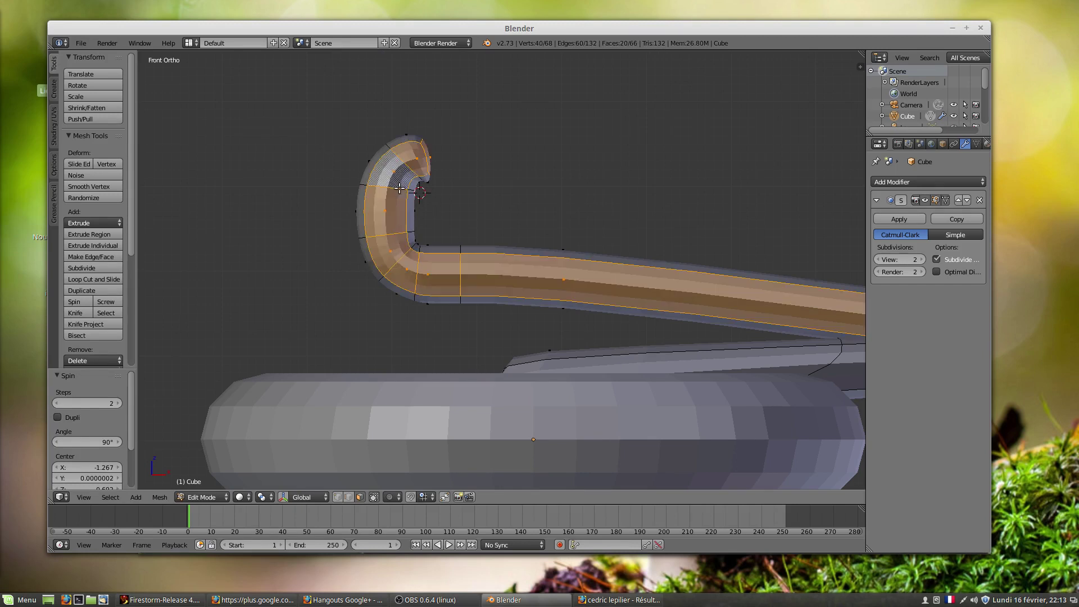
right_click(429, 158)
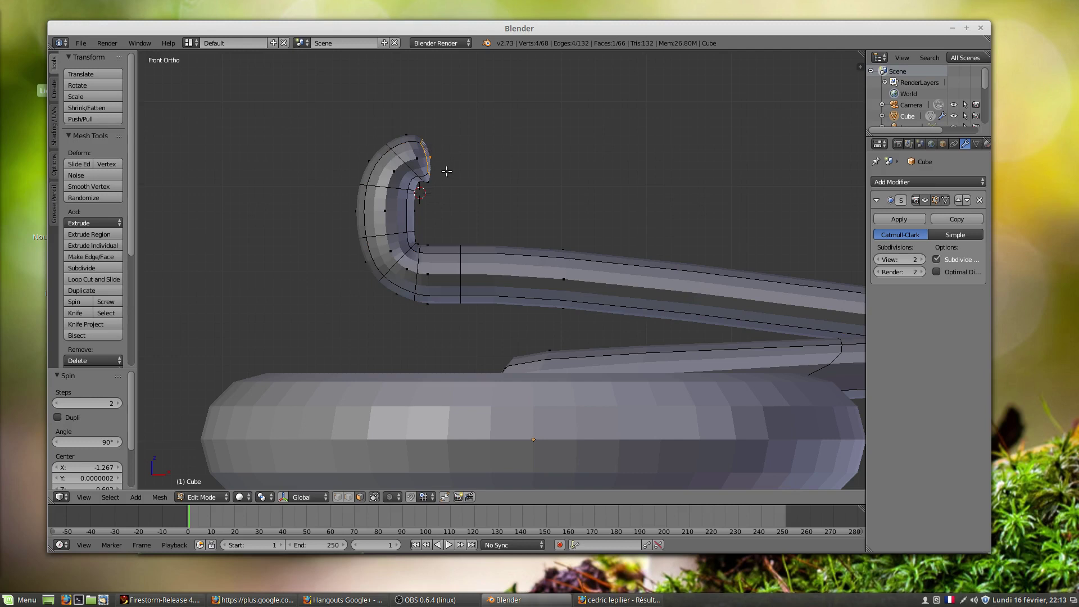
key("e")
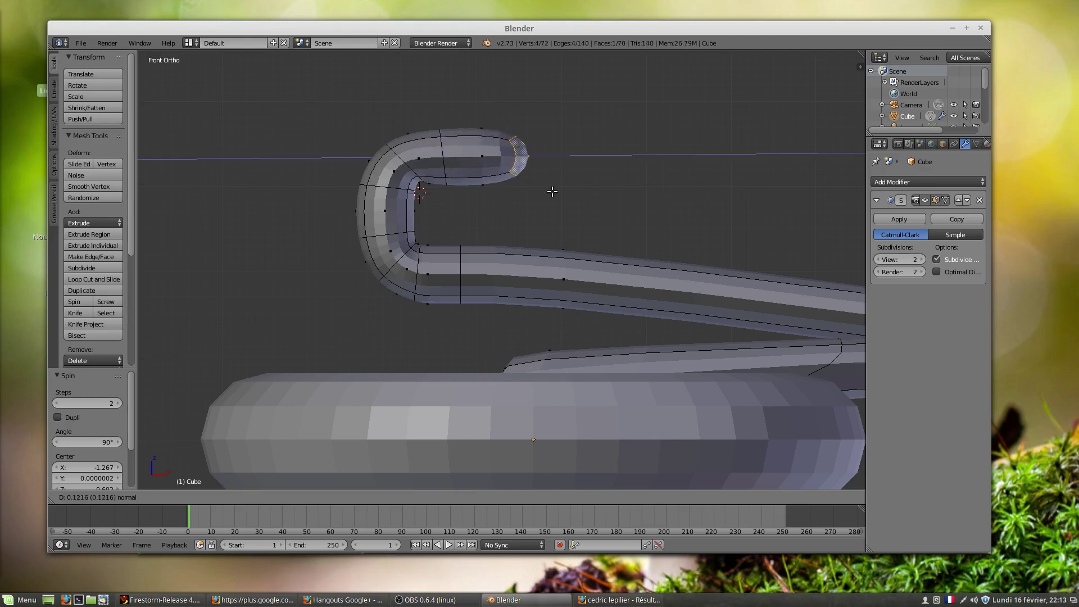
left_click(555, 189)
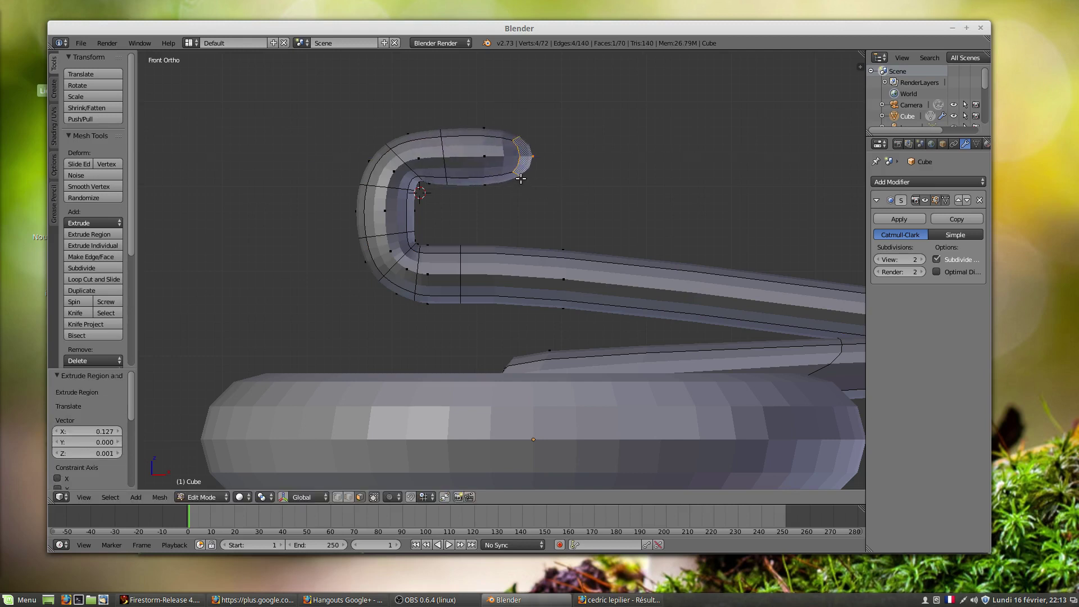
left_click(523, 184)
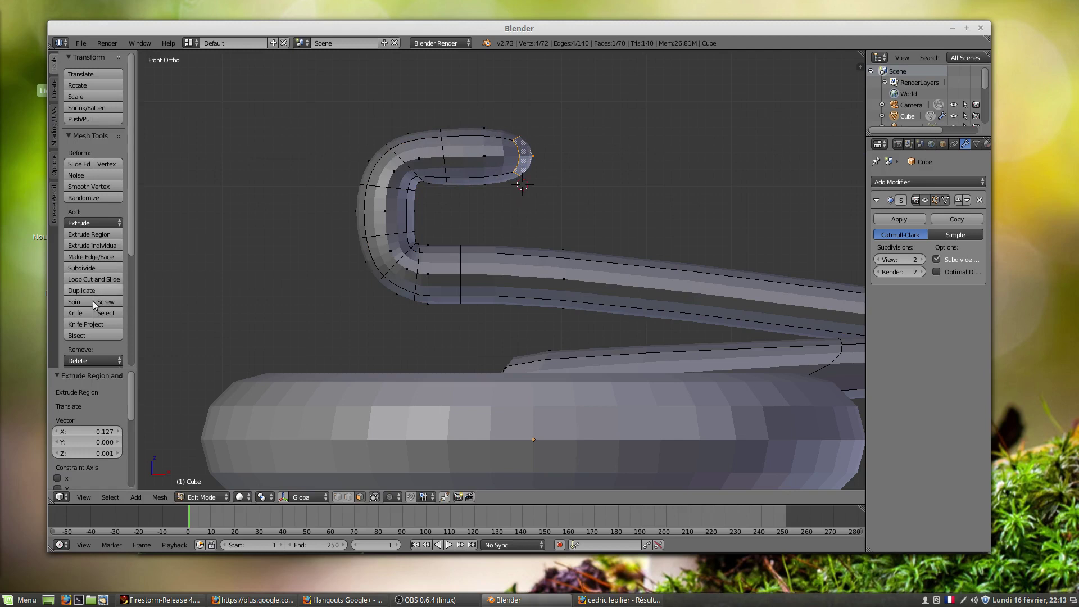
left_click(75, 301)
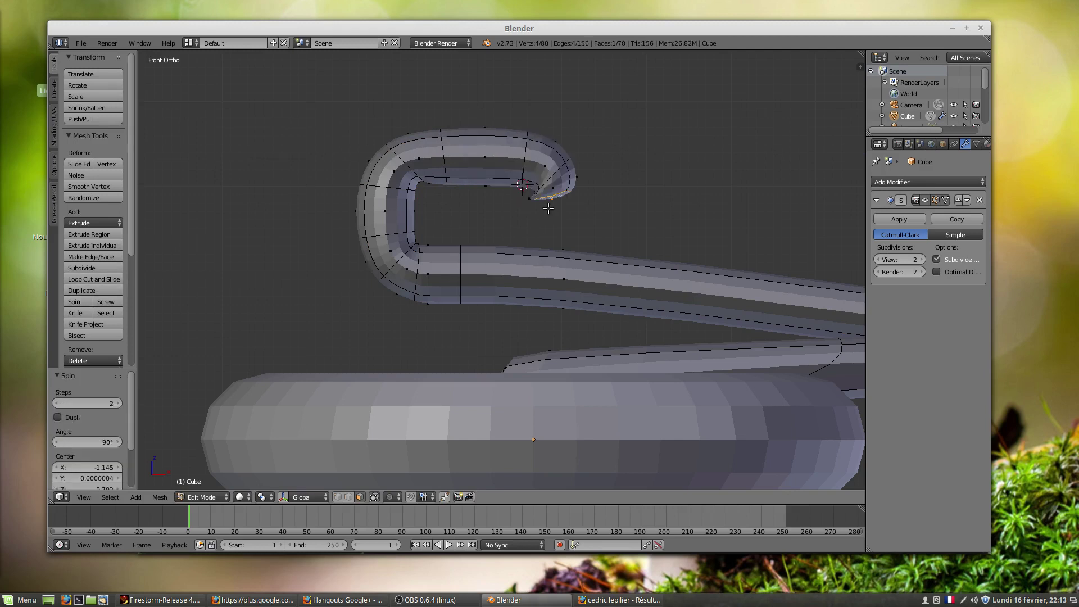
- Extrude the end face about 0.035 downward and, in right view, spin it 90° in 2 steps around the 3D cursor placed at the loop's negative-Y side
key("e")
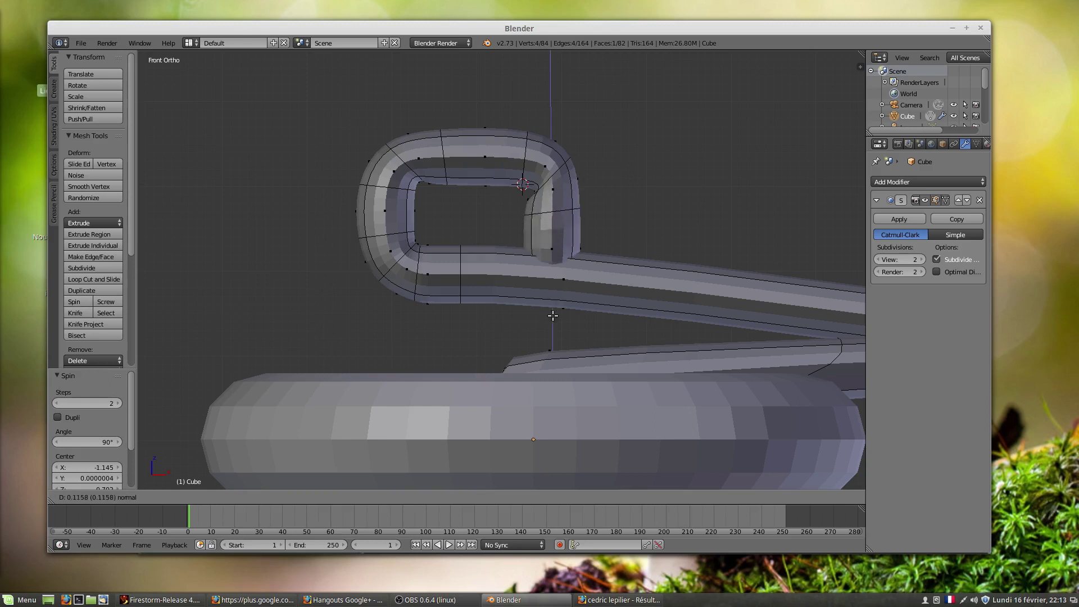
left_click(558, 246)
middle_click_drag(584, 242, 459, 236)
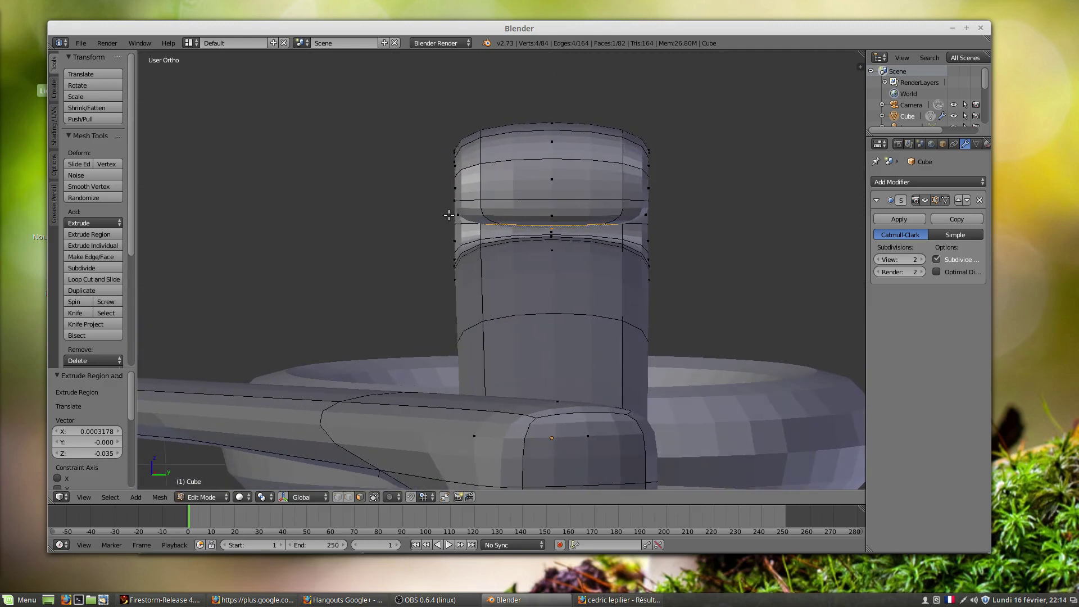
left_click(447, 219)
mouse_move(506, 243)
middle_mouse_down()
mouse_move(625, 241)
mouse_move(515, 250)
middle_mouse_up()
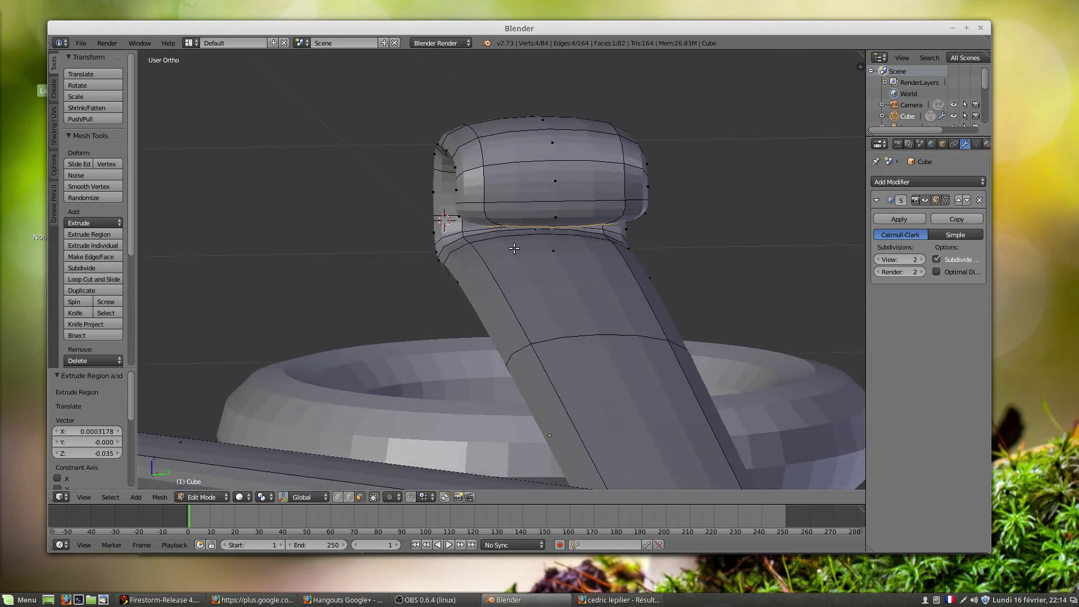
key("KP_3")
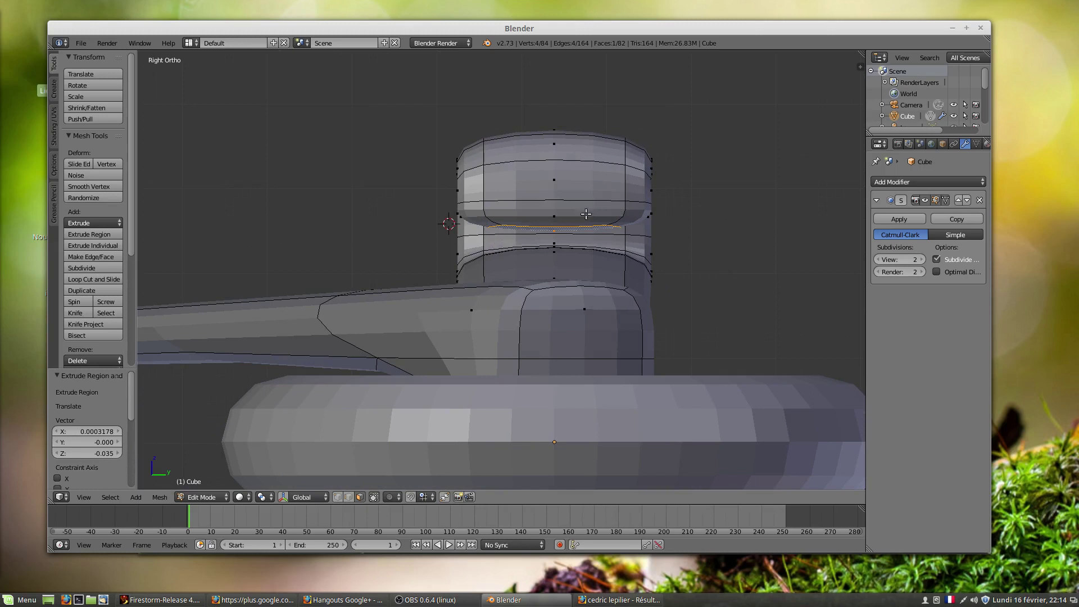
left_click(79, 305)
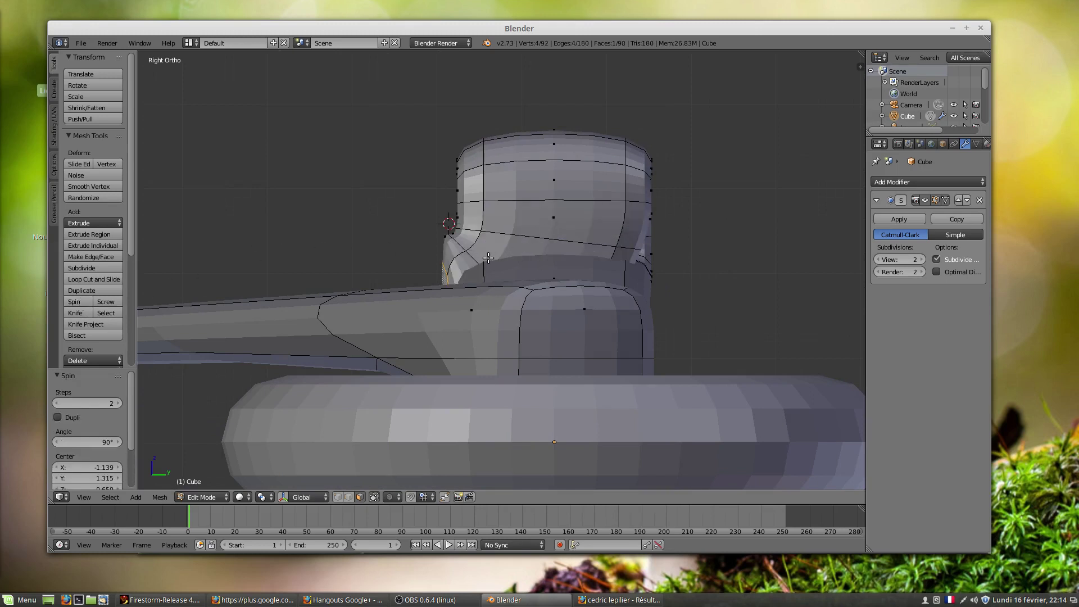
- Grow the selection from the strip's end face five times so it covers the last curled section of the loop
key("ctrl+KP_Add")
key("ctrl+KP_Add")
key("ctrl+KP_Add")
key("ctrl+KP_Add")
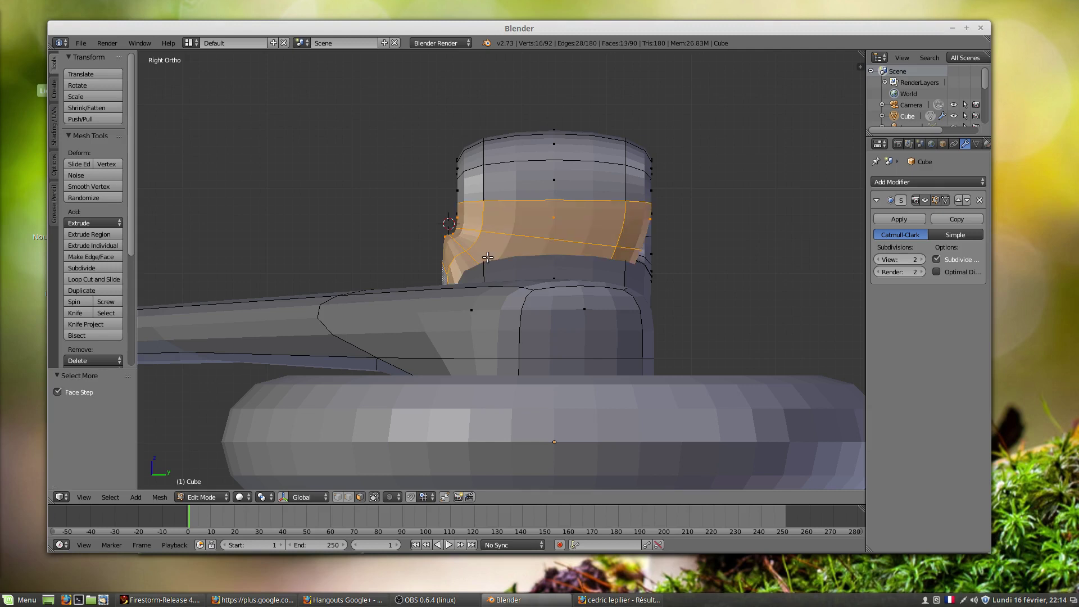
key("ctrl+KP_Add")
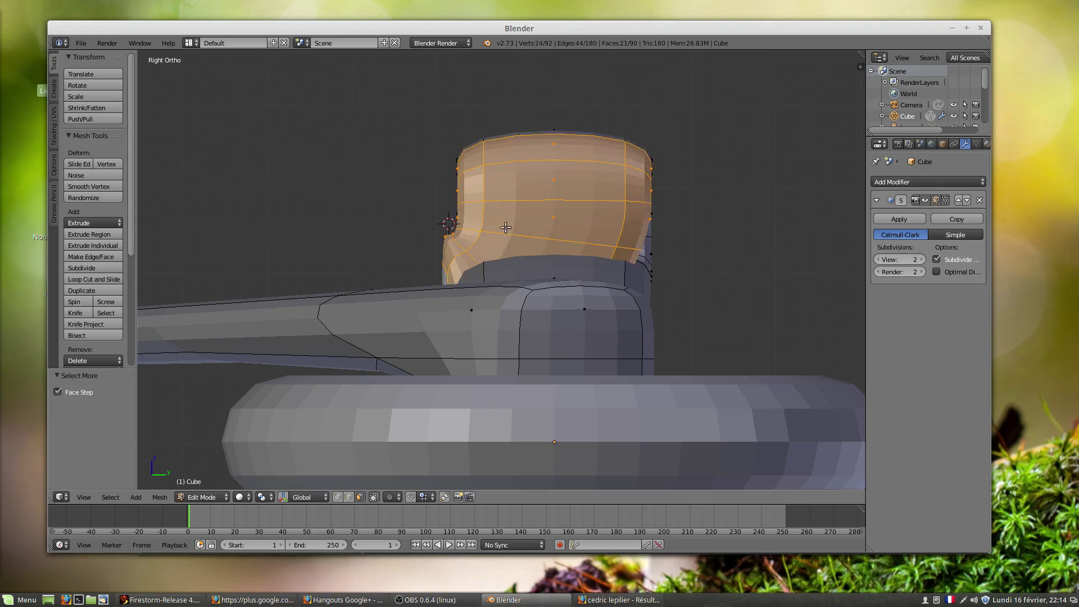
- Try to move the selected curl section about 0.134 up along Z without proportional editing, and undo the move
key("g")
key("z")
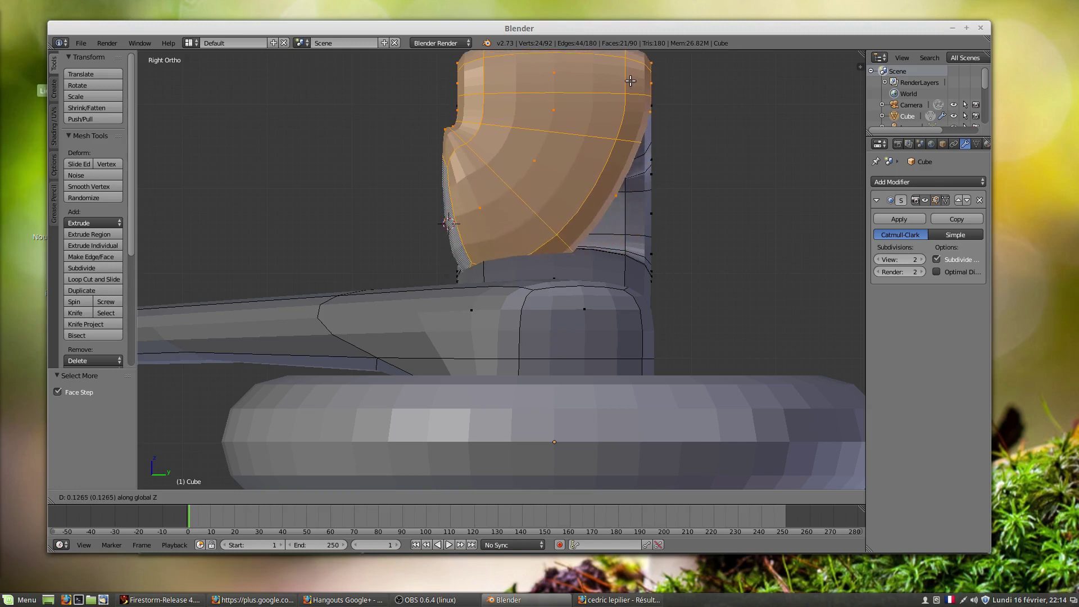
left_click(628, 82)
middle_click_drag(504, 162, 645, 170)
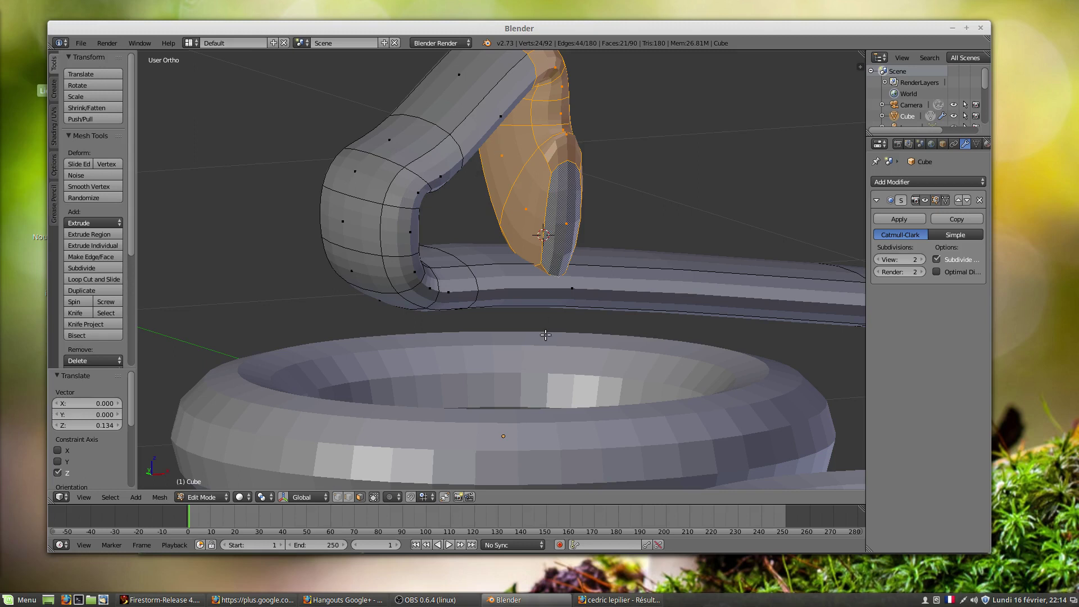
key("ctrl+z")
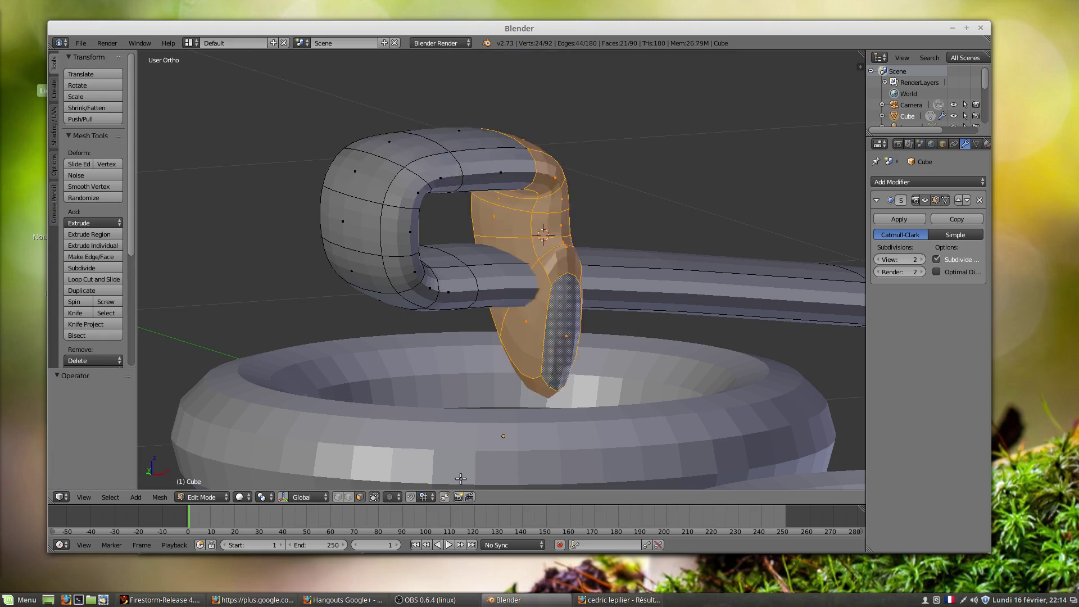
- Enable Connected proportional editing and raise the selected curl section about 0.120 along Z with a reduced influence radius
left_click(387, 497)
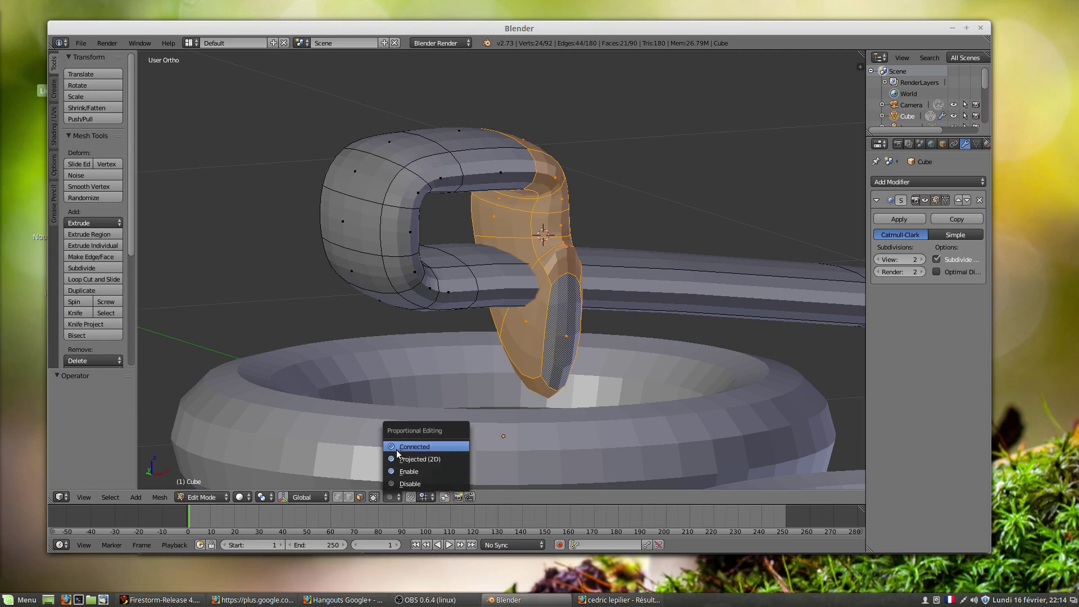
left_click(399, 452)
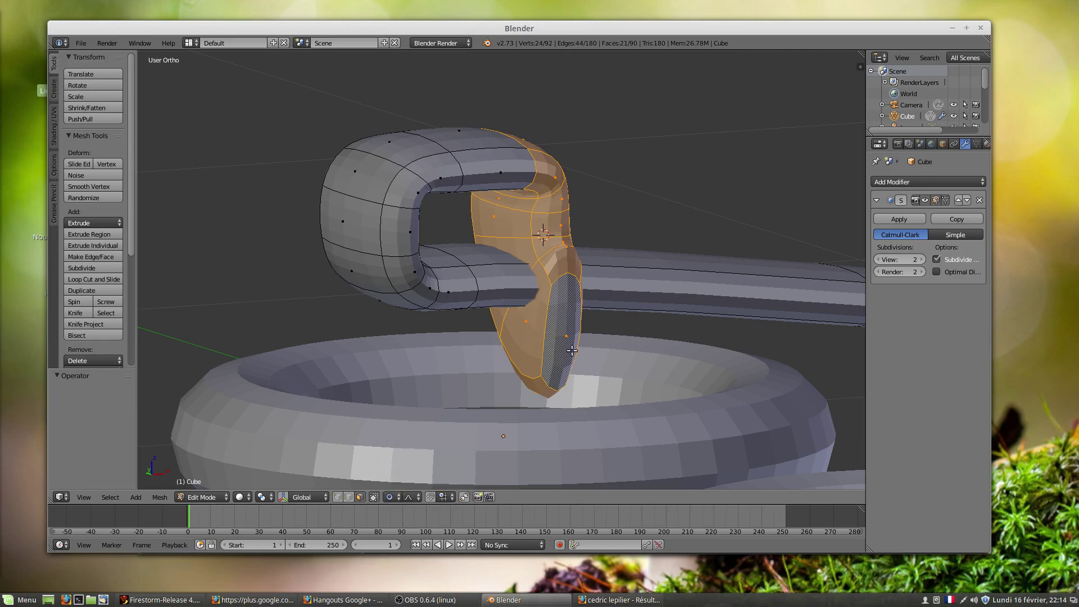
key("g")
key("z")
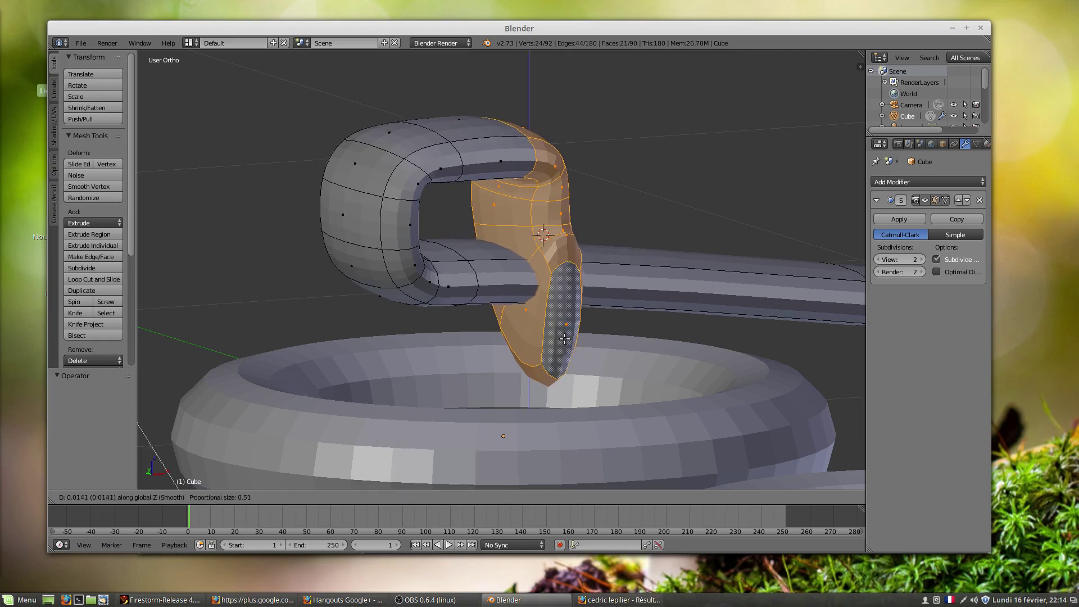
scroll(564, 339, "up", 10)
scroll(557, 309, "up", 2)
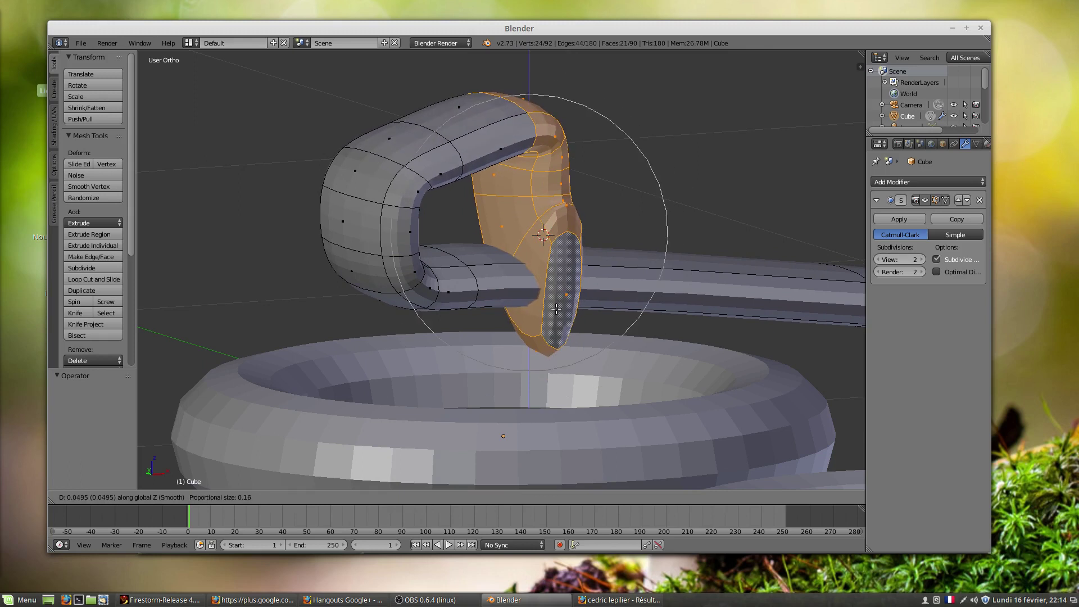
scroll(556, 307, "down", 2)
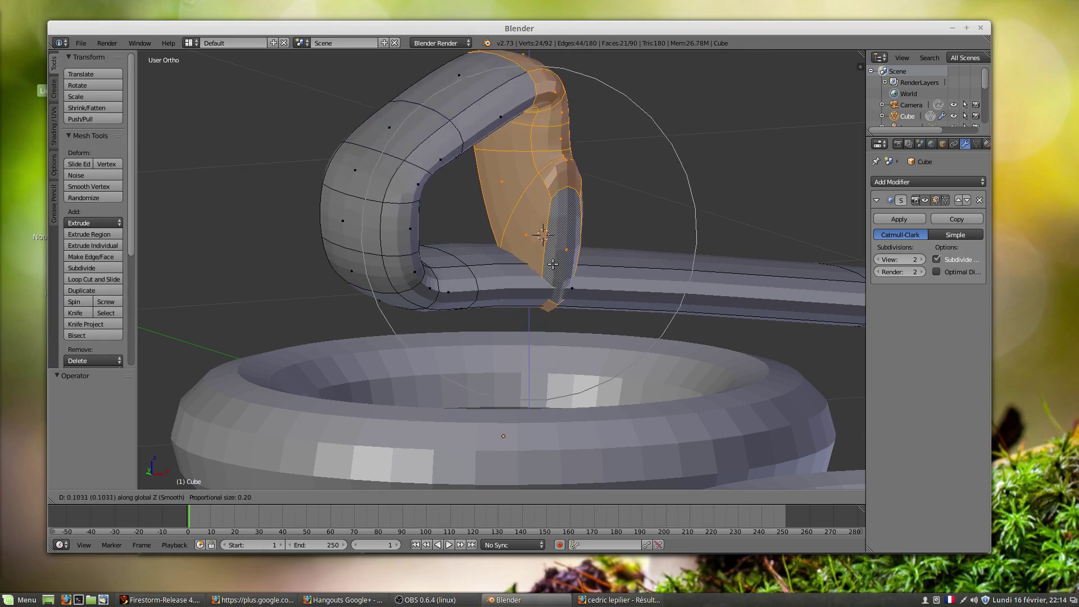
left_click(499, 176)
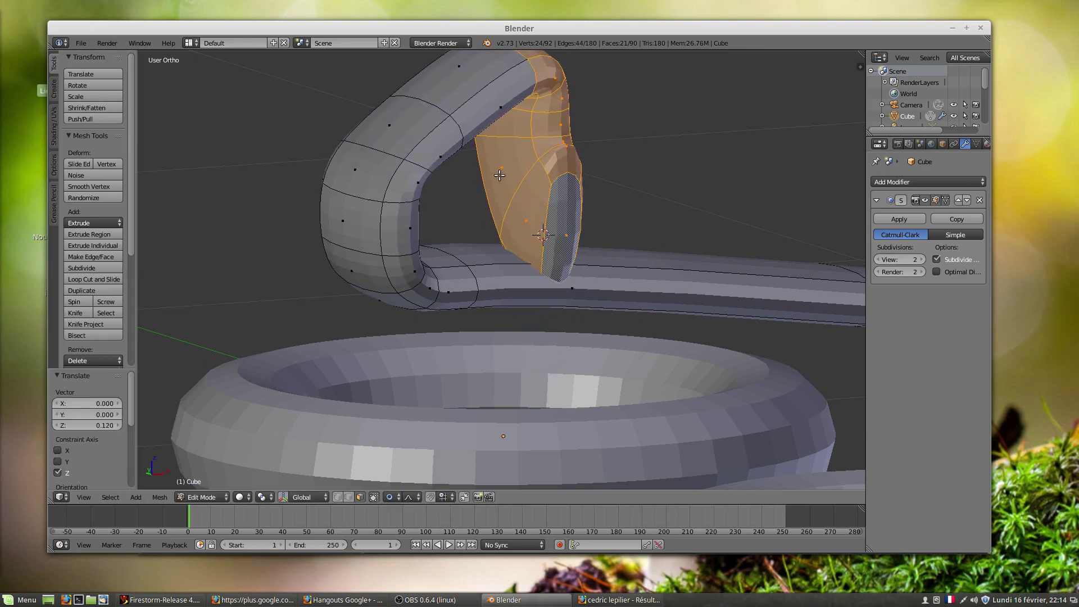
- In edge mode, slide the edge loop on the loop's sloping upper part by about 0.241 and raise it about 0.037 along Z
middle_click_drag(494, 192, 471, 177)
right_click(427, 121, "alt")
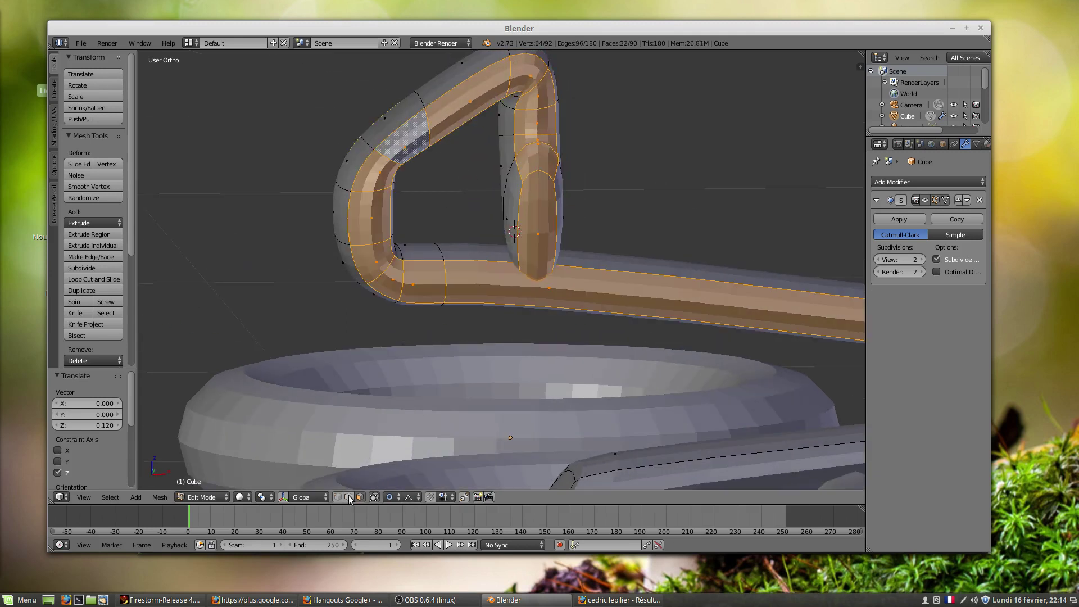
right_click(423, 128, "alt")
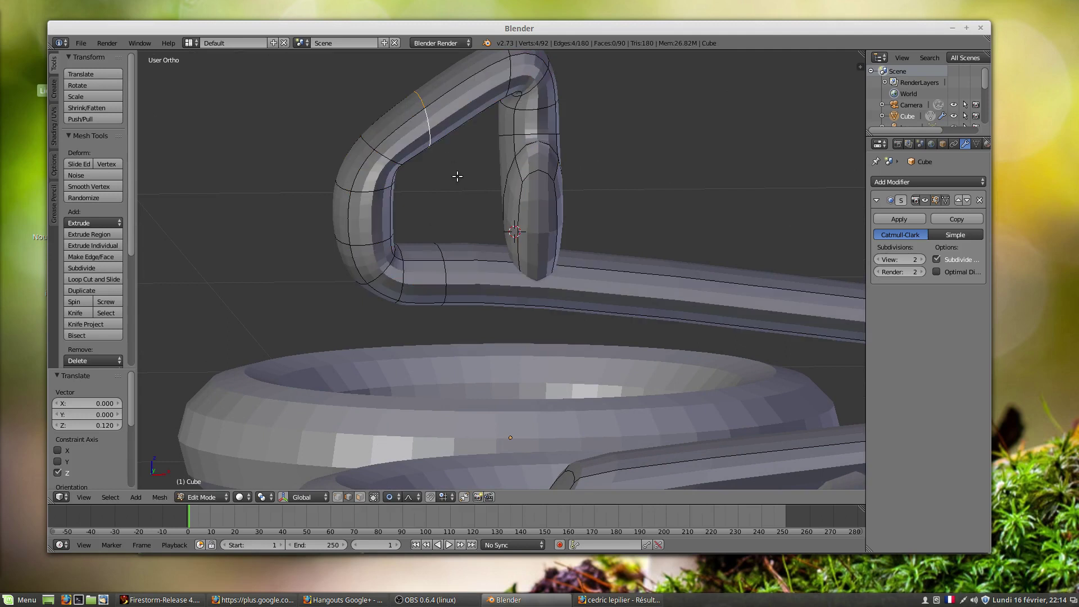
key("g")
key("g")
left_click(475, 172)
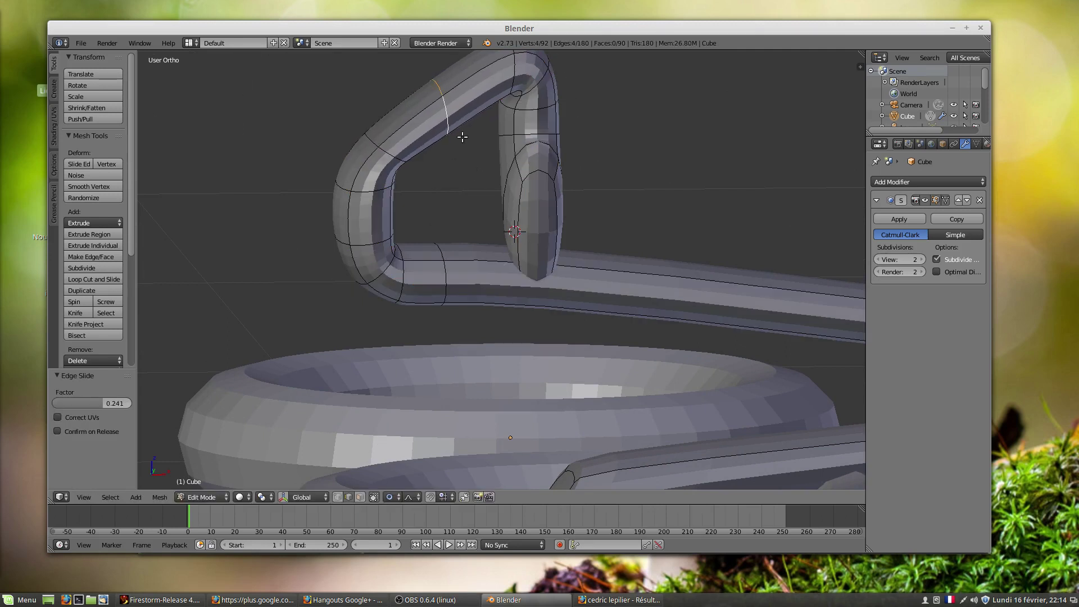
key("g")
key("z")
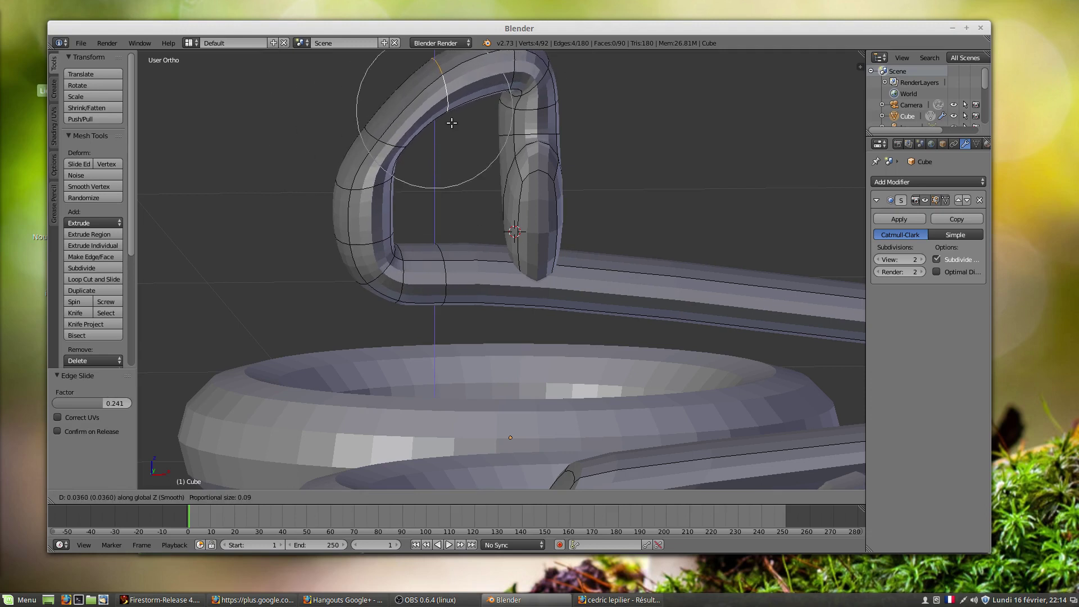
- Slide the neighbouring lower edge loop by about 0.341 and move it about 0.024 outward along negative X to round the bend
left_click(393, 149)
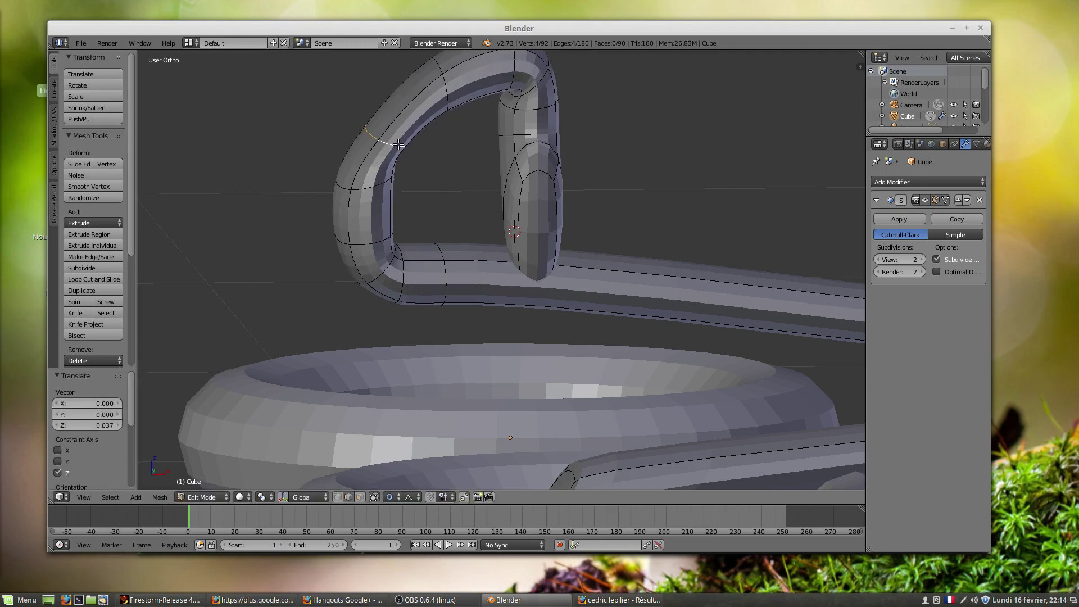
key("g")
key("g")
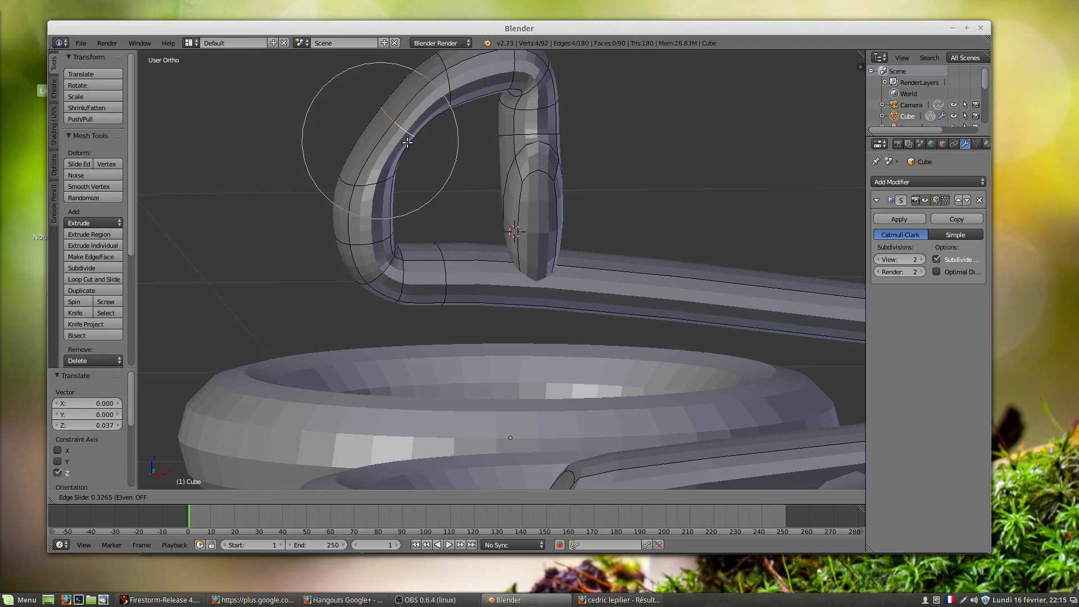
left_click(403, 134)
key("g")
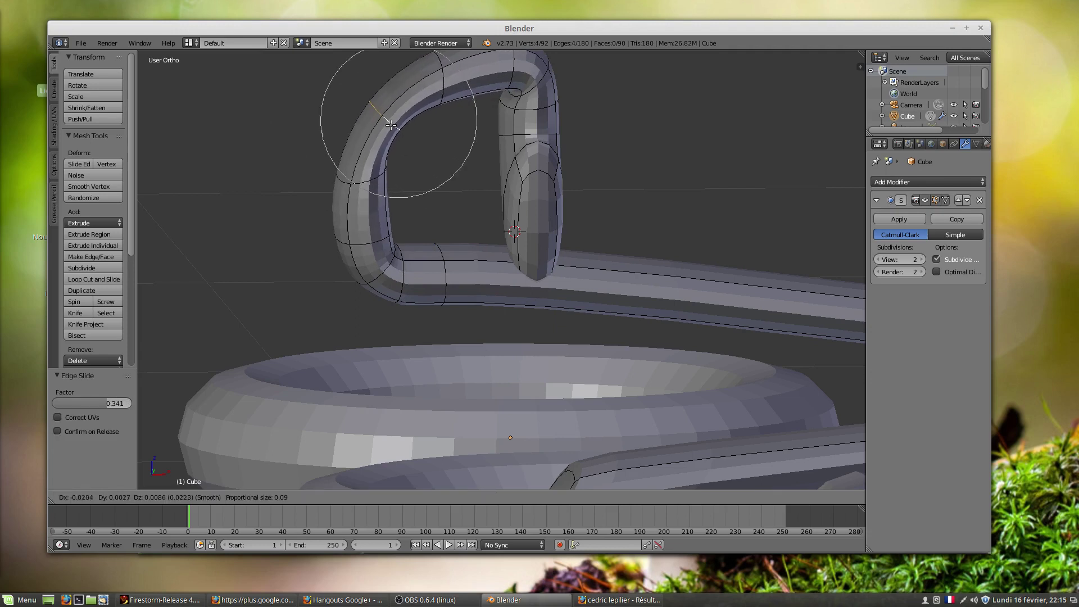
left_click(396, 127)
- In face mode, select the strip's end face and extrude it about 0.159 along negative Y
middle_click_drag(503, 230, 475, 194)
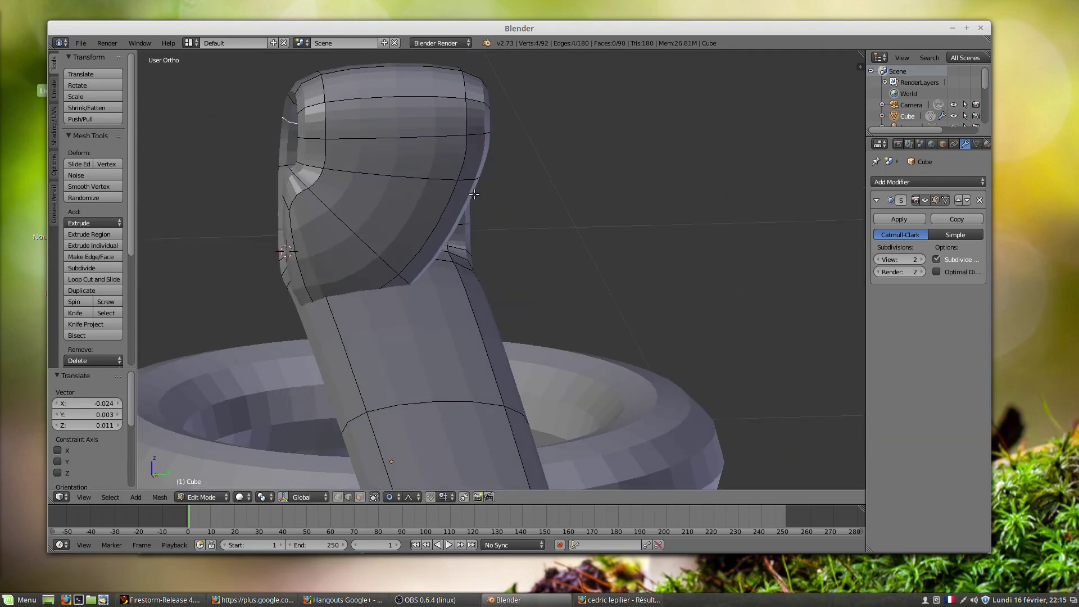
middle_click_drag(330, 280, 550, 335)
scroll(495, 286, "down", 4)
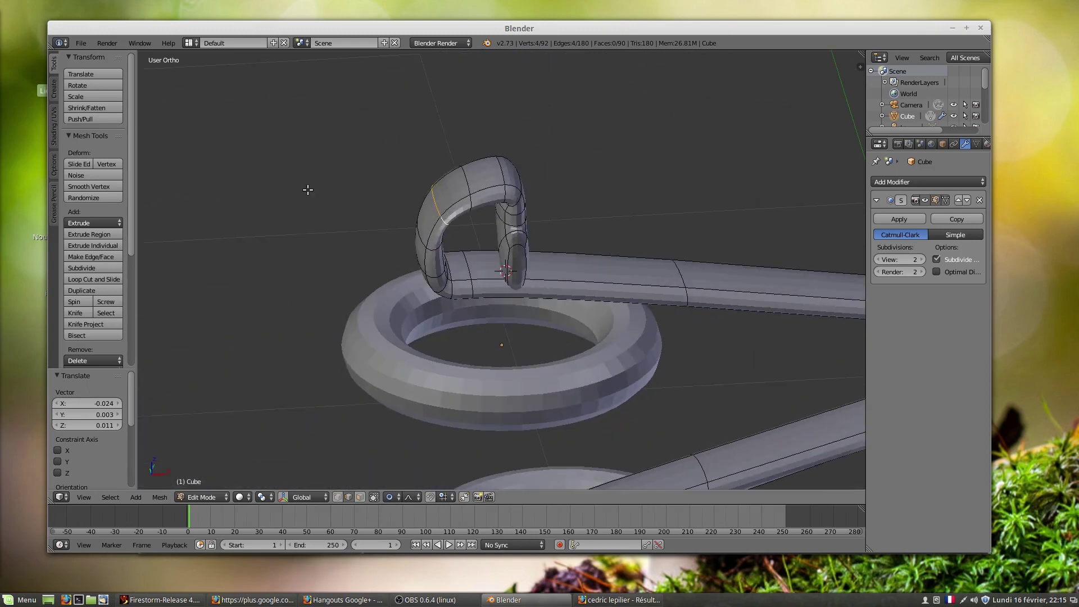
middle_click_drag(494, 207, 466, 235)
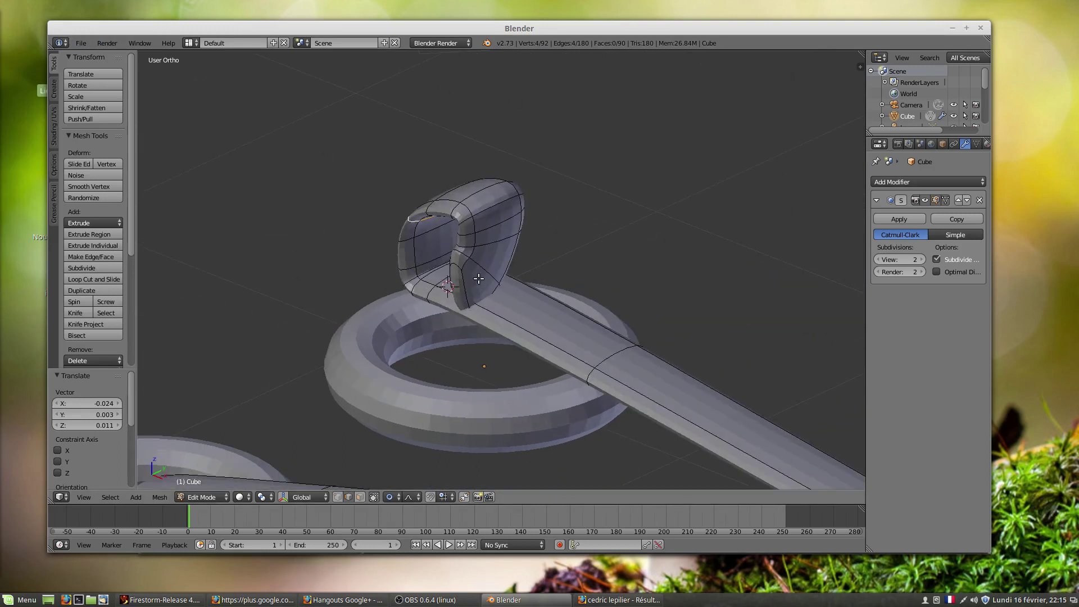
middle_click_drag(479, 279, 441, 276)
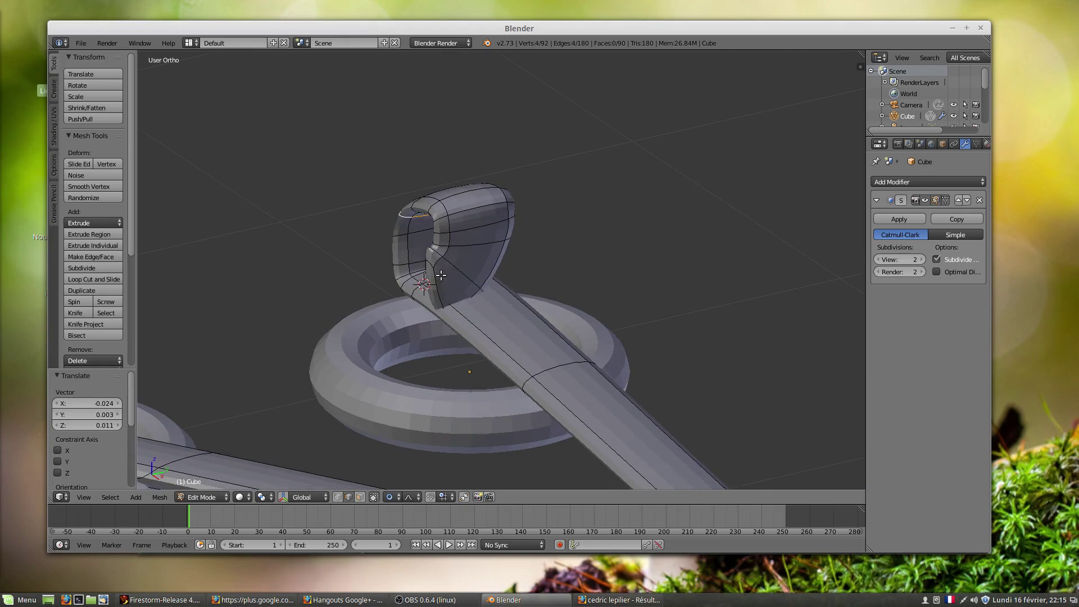
left_click(357, 499)
right_click(429, 288)
middle_click_drag(430, 291, 461, 301)
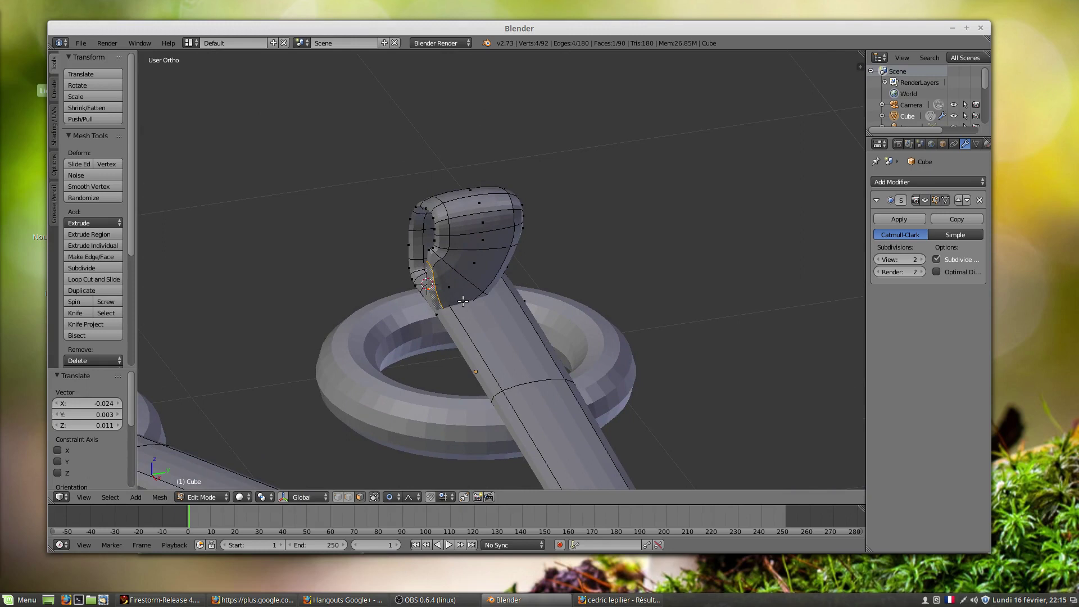
key("e")
left_click(400, 312)
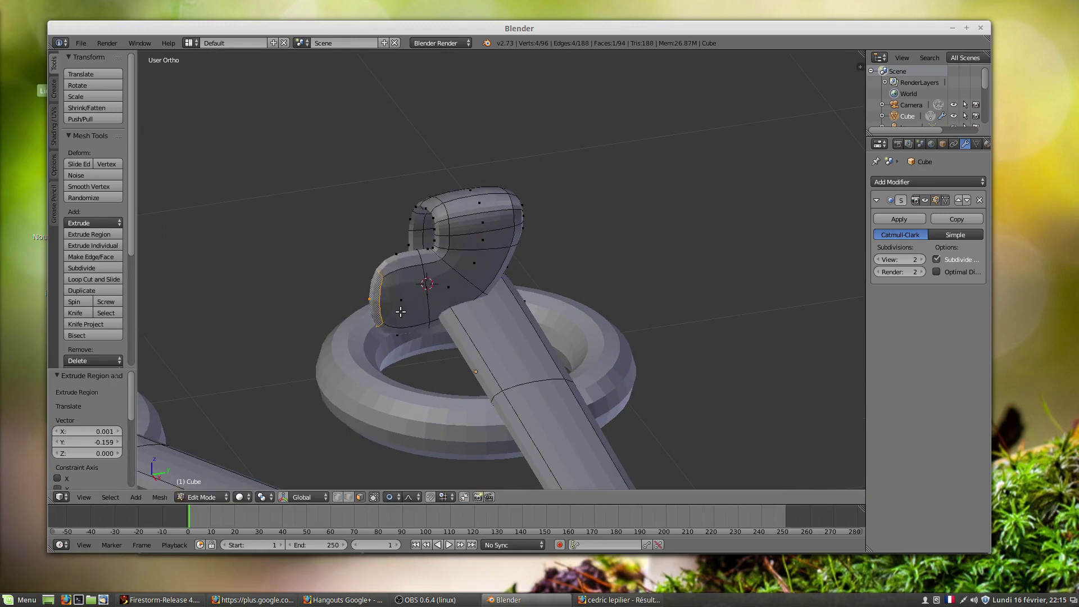
- Try spinning the end face 90° in 2 steps around the 3D cursor placed close beside it, and undo the spin
middle_click_drag(400, 311, 497, 393)
left_click(361, 300)
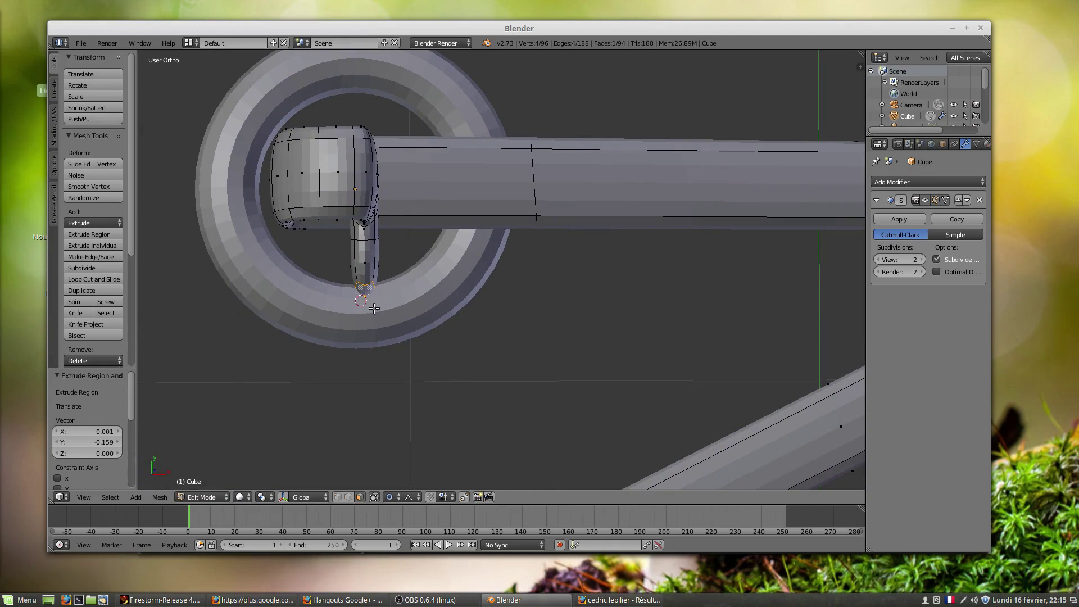
left_click(341, 302)
left_click(81, 302)
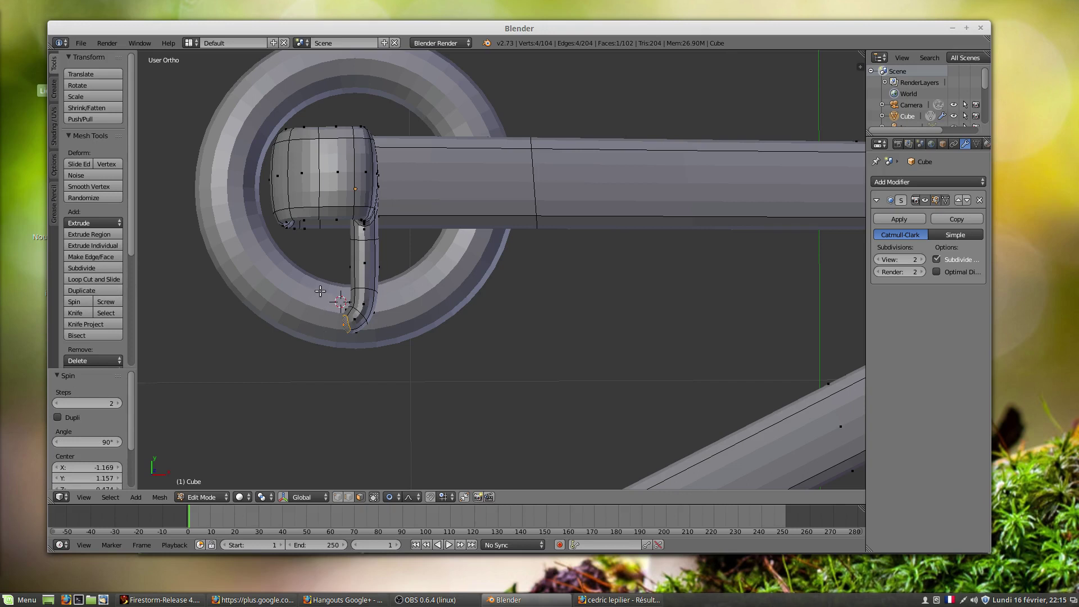
key("ctrl+z")
- Spin the end face 90° in 2 steps three times, with the 3D cursor near X/Y -1.27/1.20, -1.41/1.22 and -1.47/1.40
left_click(299, 285)
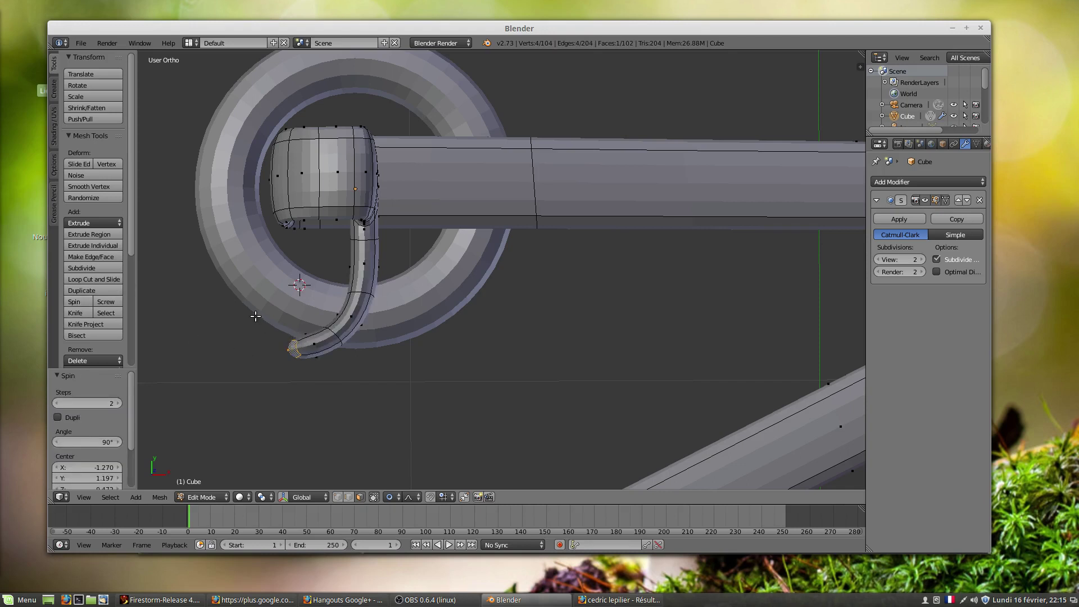
left_click(244, 276)
left_click(74, 302)
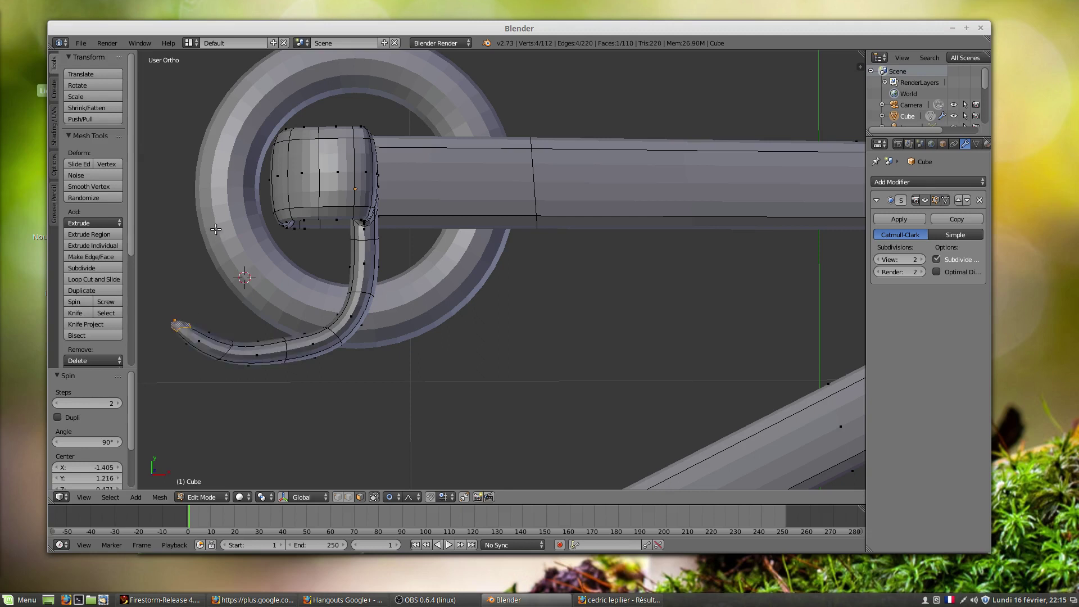
left_click(218, 201)
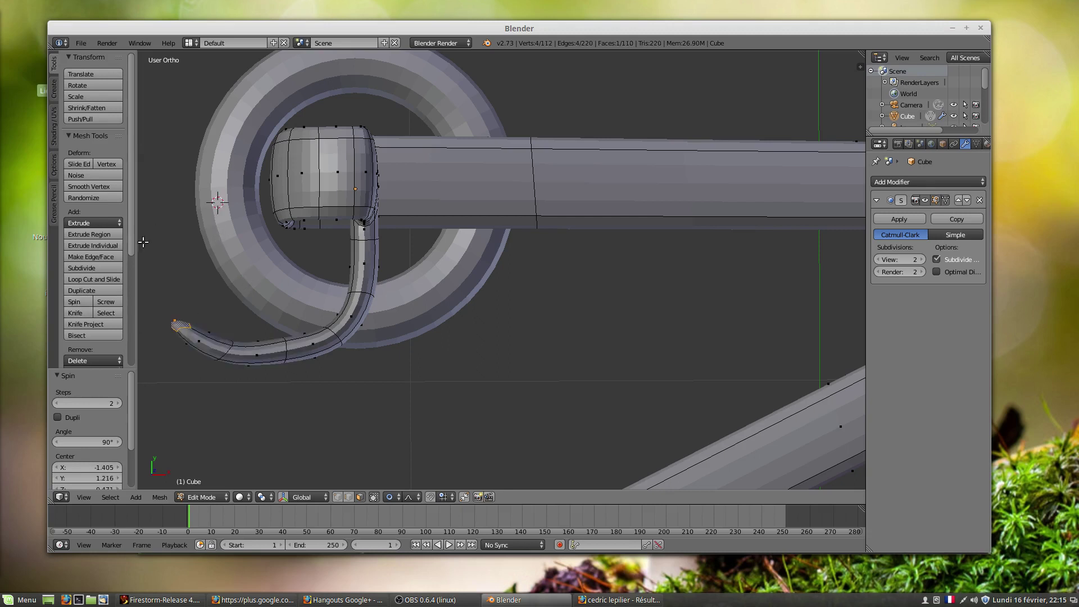
left_click(74, 302)
- Move the end face about 0.328 along X and 0.200 along Y, with the proportional size enlarged to 1.10
scroll(224, 258, "down", 1)
scroll(223, 258, "down", 3)
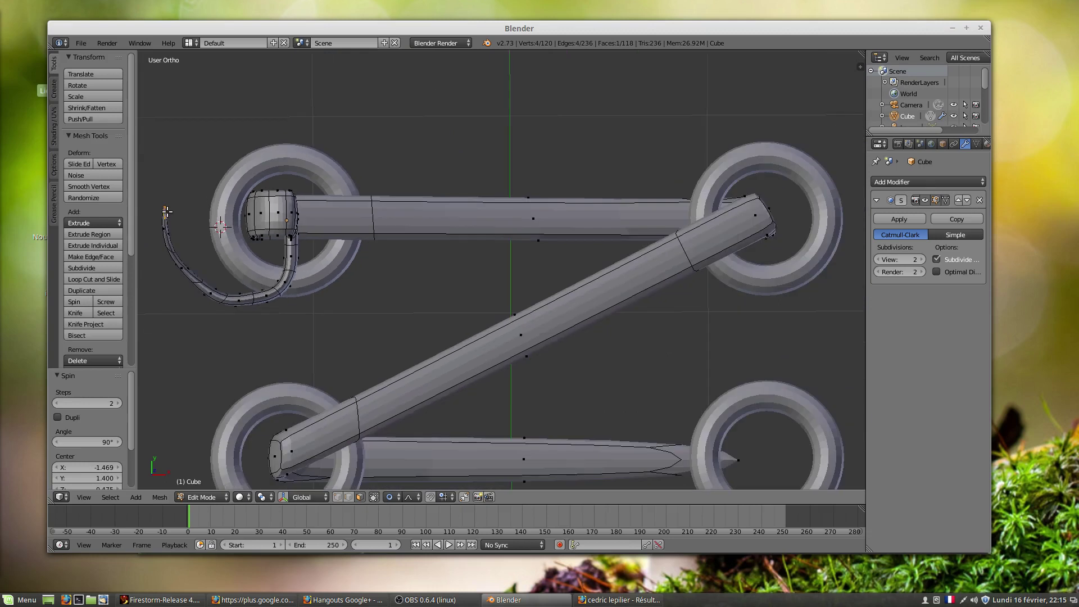
key("g")
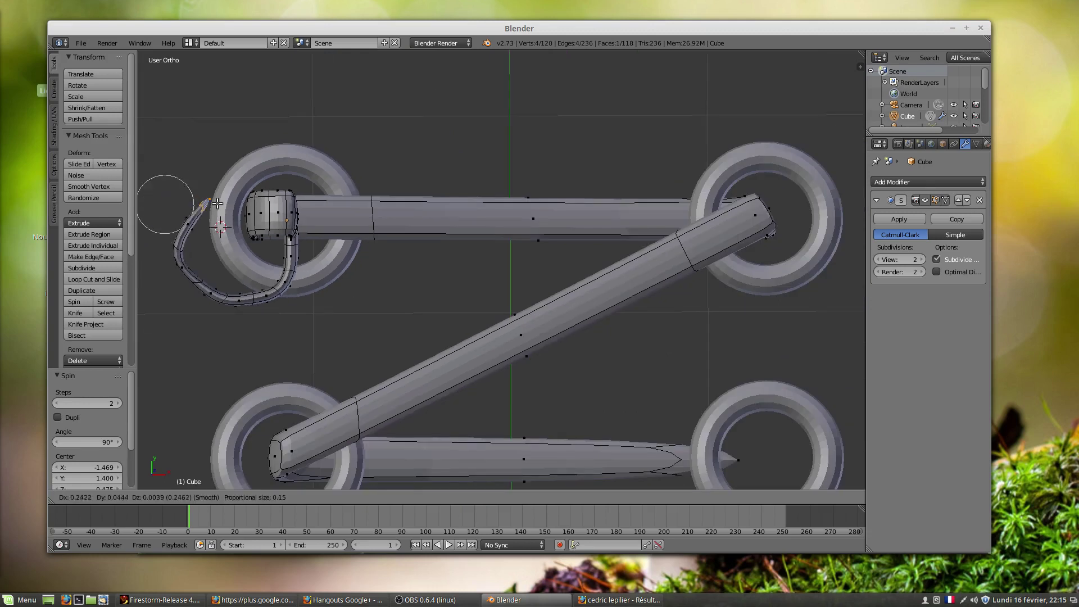
scroll(216, 198, "down", 11)
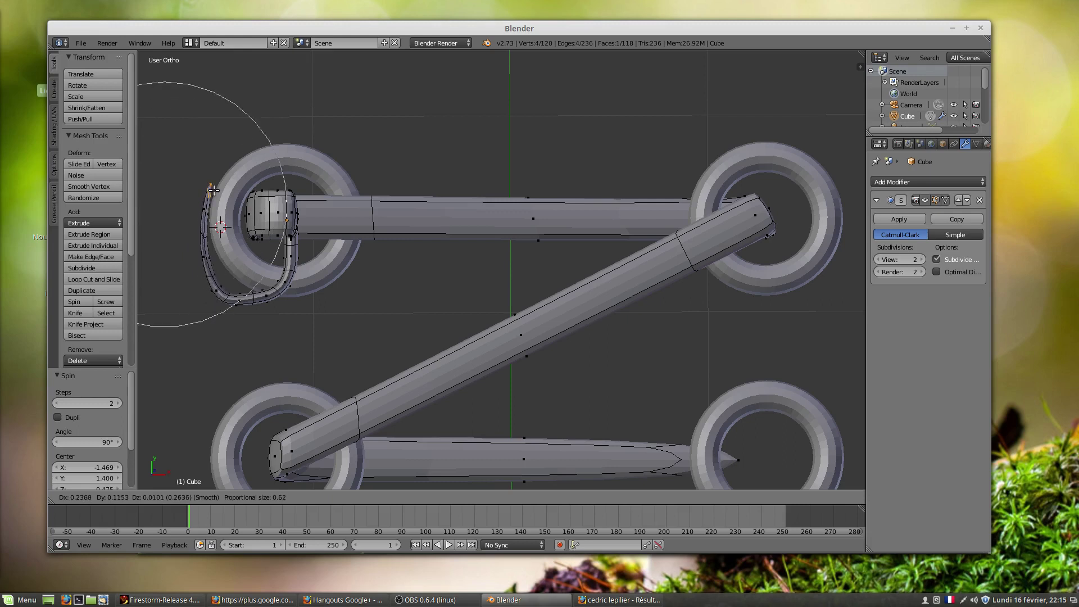
scroll(209, 179, "down", 4)
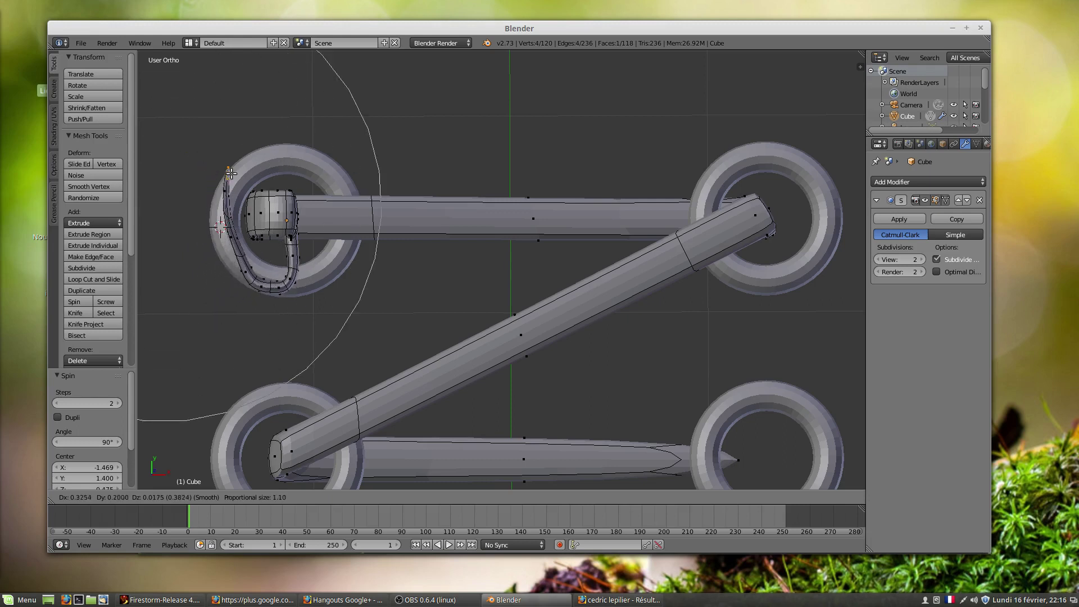
left_click(222, 169)
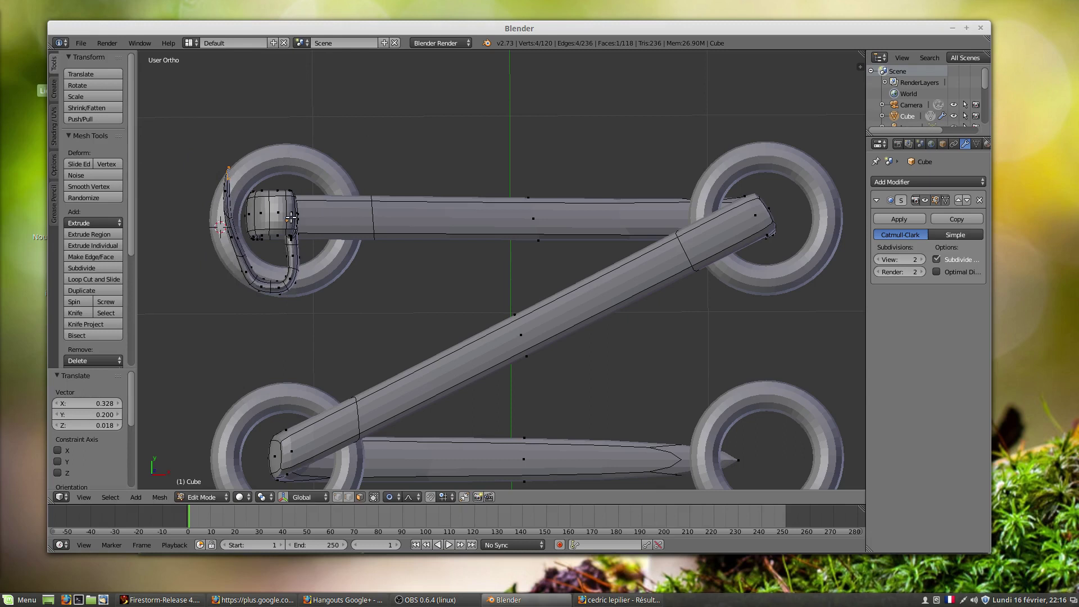
- Rotate the lace's end face about 42.7°, with the proportional size enlarged to 1.33, so the tail curves around the upper ring
key("r")
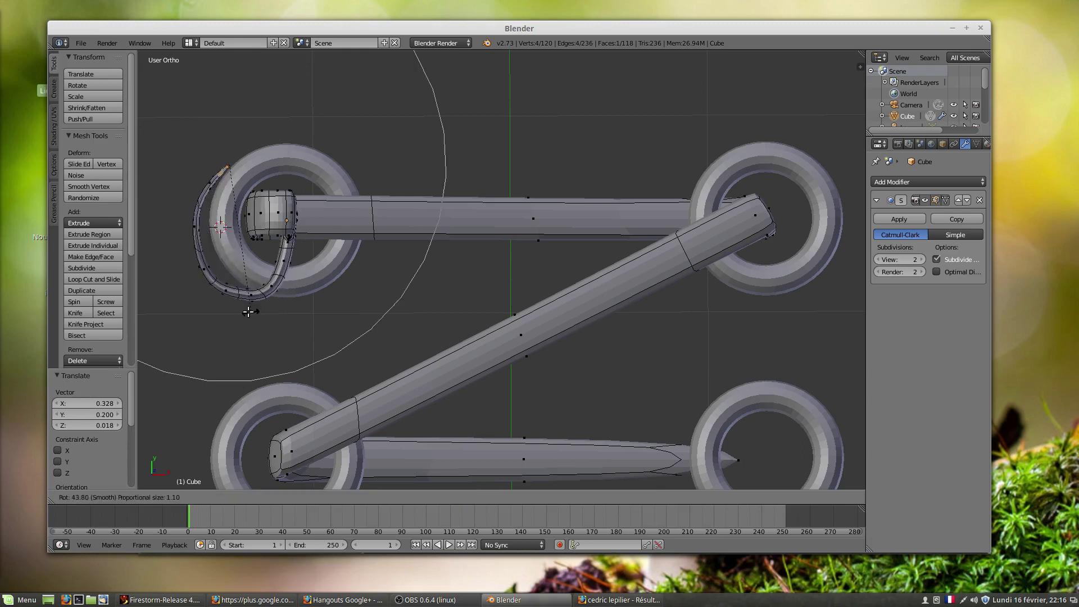
scroll(223, 314, "down", 1)
scroll(217, 297, "down", 1)
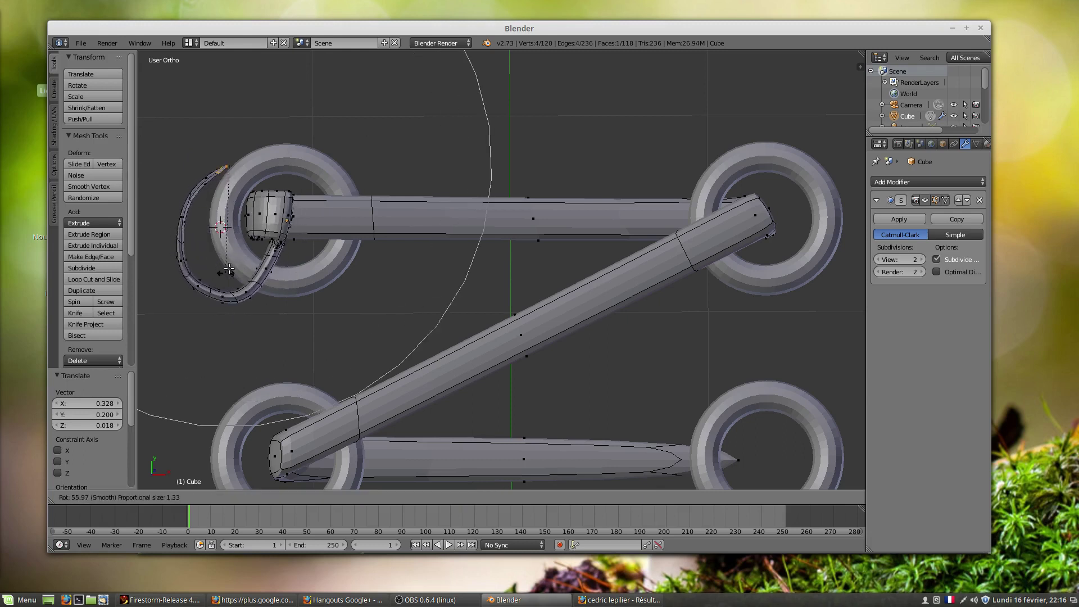
left_click(242, 240)
middle_click_drag(297, 305, 349, 258)
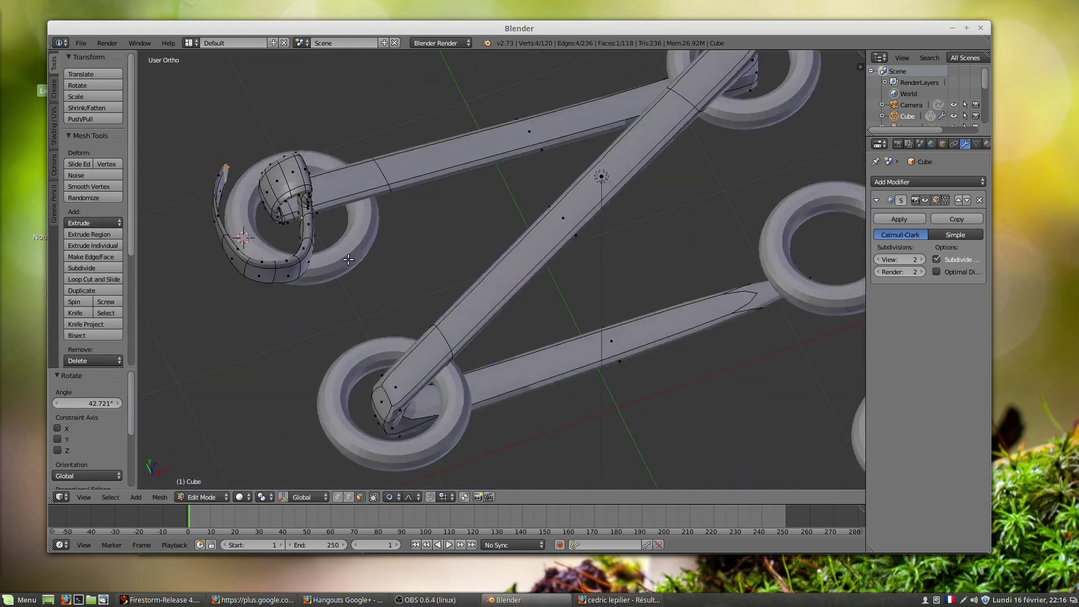
middle_click_drag(282, 163, 190, 191)
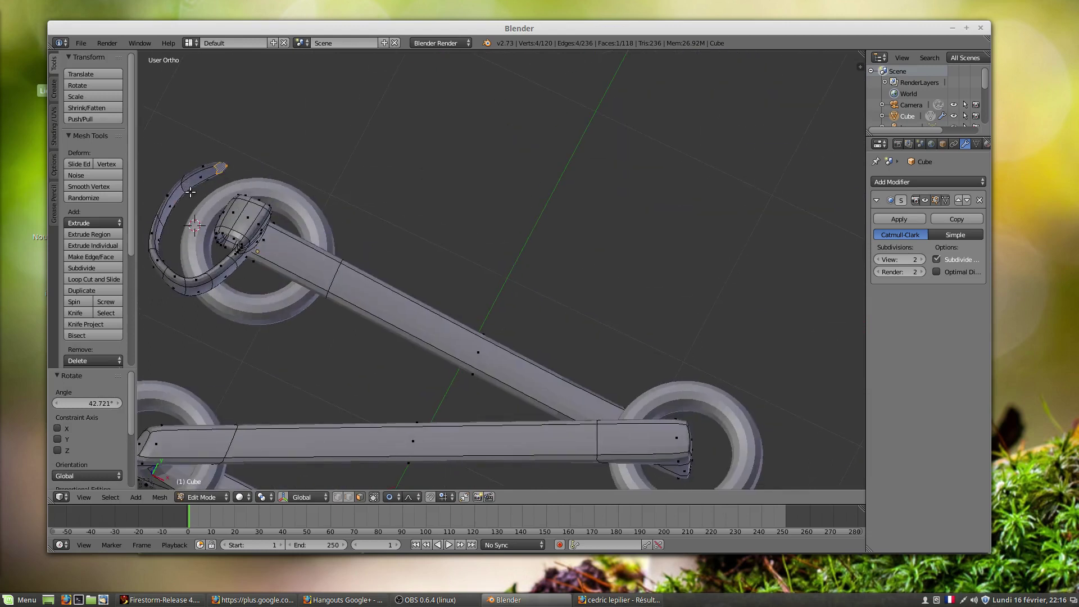
middle_click_drag(245, 249, 324, 273)
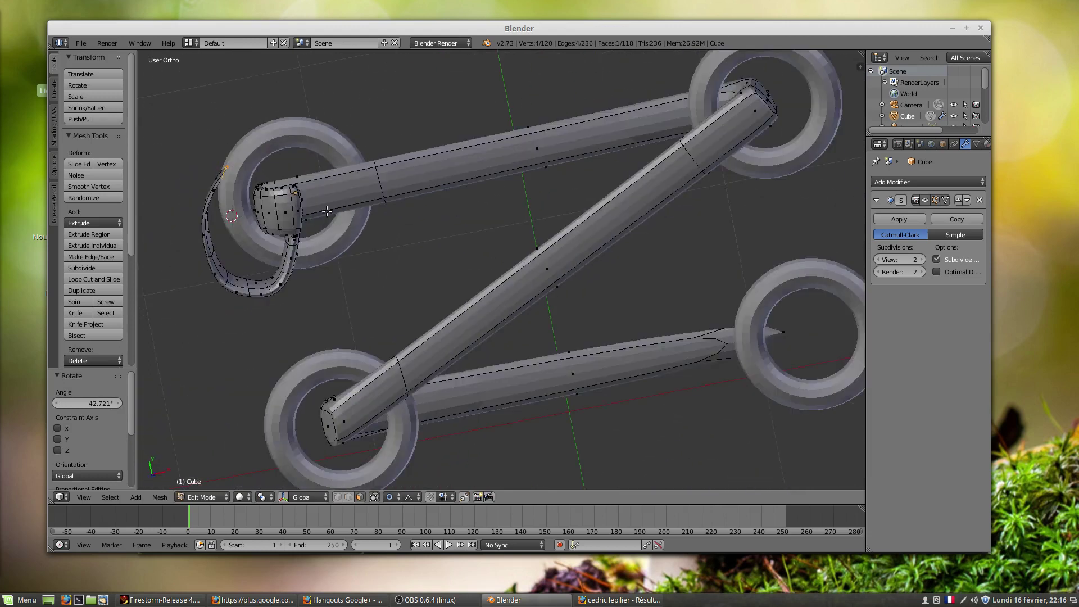
scroll(348, 219, "down", 4)
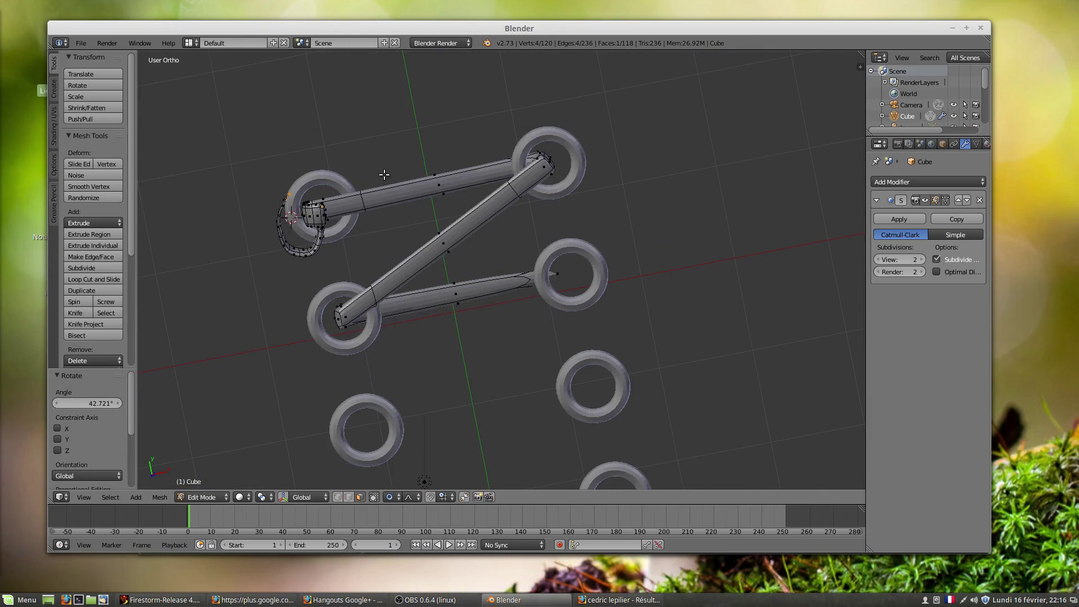
- In top view, draw a freehand S-shaped Grease Pencil stroke with a hooked end above the upper rings
key("KP_1")
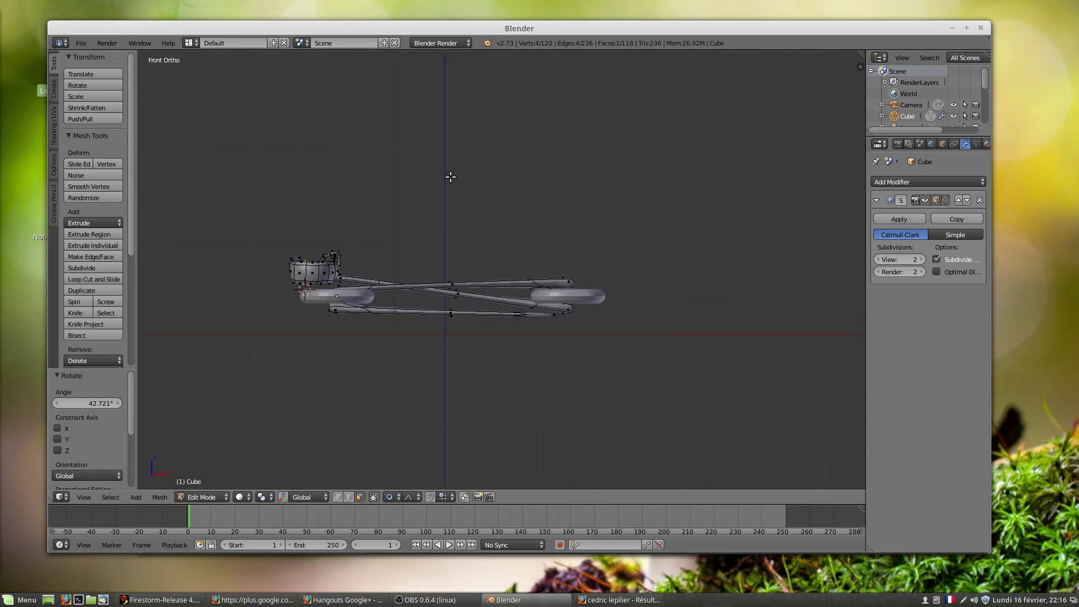
key("KP_7")
middle_click_drag(442, 148, 433, 357, "shift")
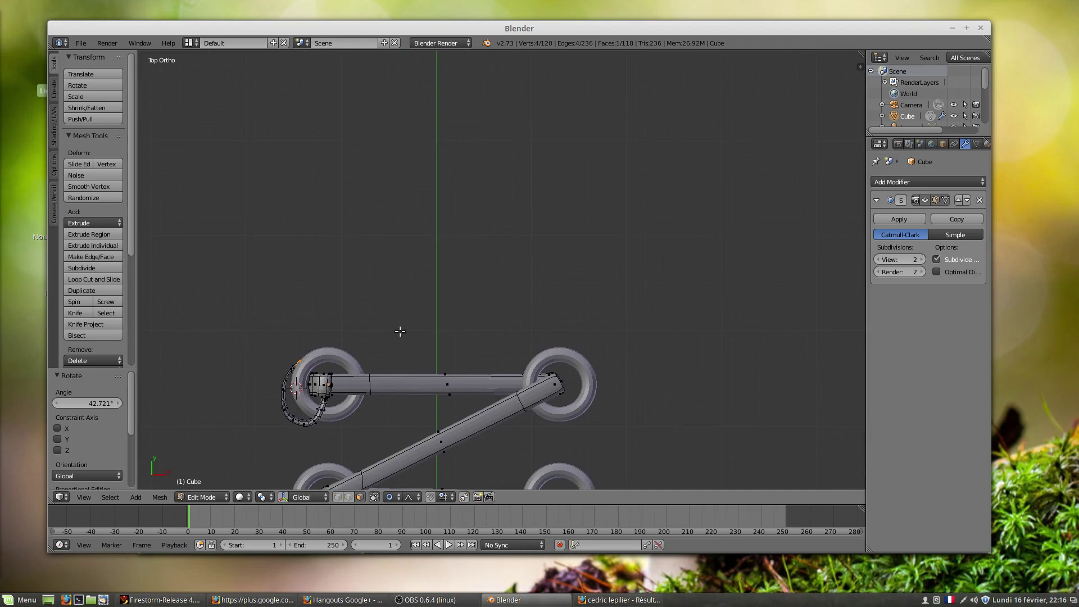
key("d")
mouse_move(428, 183)
left_mouse_down()
mouse_move(477, 188)
mouse_move(484, 214)
mouse_move(469, 236)
mouse_move(398, 212)
mouse_move(369, 145)
mouse_move(309, 118)
mouse_move(250, 124)
left_mouse_up()
middle_click_drag(414, 258, 399, 135)
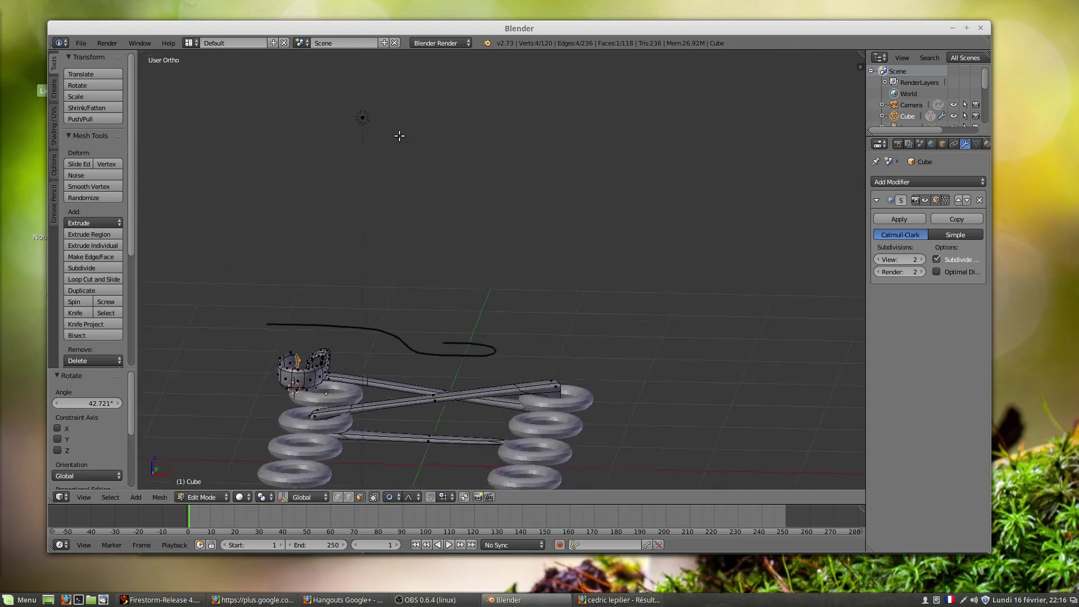
- From the side, place the 3D cursor on the stroke's middle and draw a second Grease Pencil stroke looping around the first there
middle_click_drag(497, 331, 411, 316)
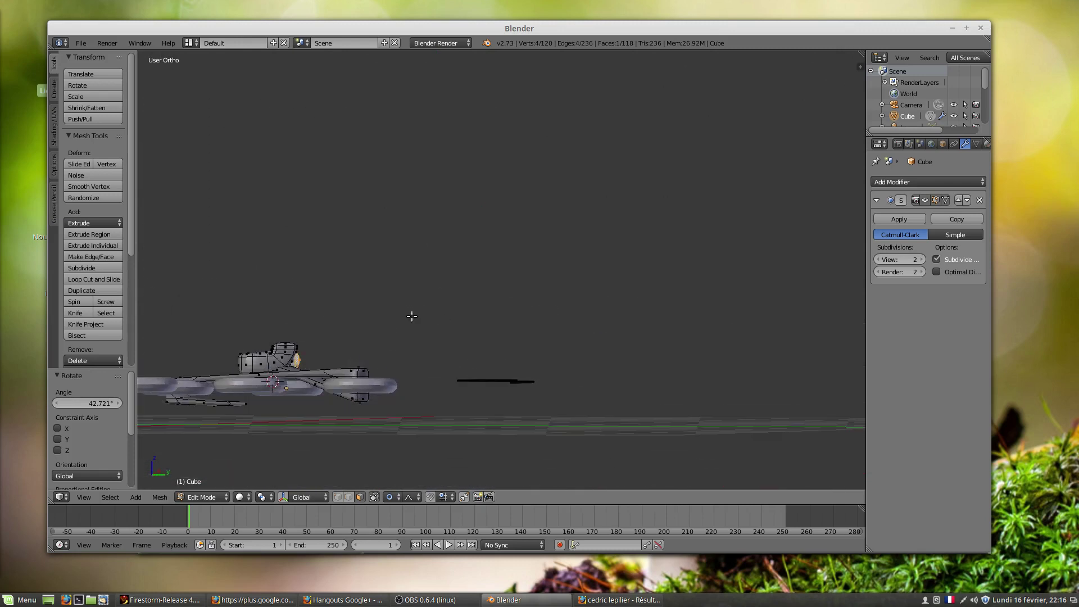
left_click(512, 382)
mouse_move(505, 403)
left_mouse_down()
mouse_move(480, 405)
mouse_move(448, 379)
mouse_move(470, 366)
mouse_move(559, 383)
left_mouse_up()
mouse_move(507, 411)
middle_mouse_down()
mouse_move(527, 466)
mouse_move(556, 488)
middle_mouse_up()
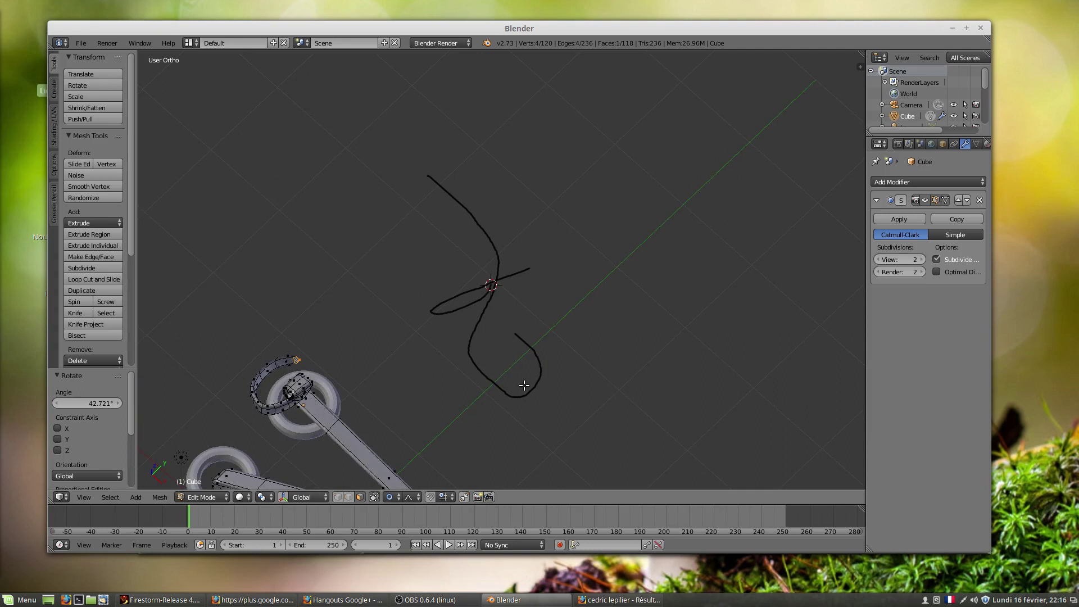
mouse_move(524, 386)
middle_mouse_down()
mouse_move(475, 345)
mouse_move(434, 280)
mouse_move(433, 258)
mouse_move(471, 308)
middle_mouse_up()
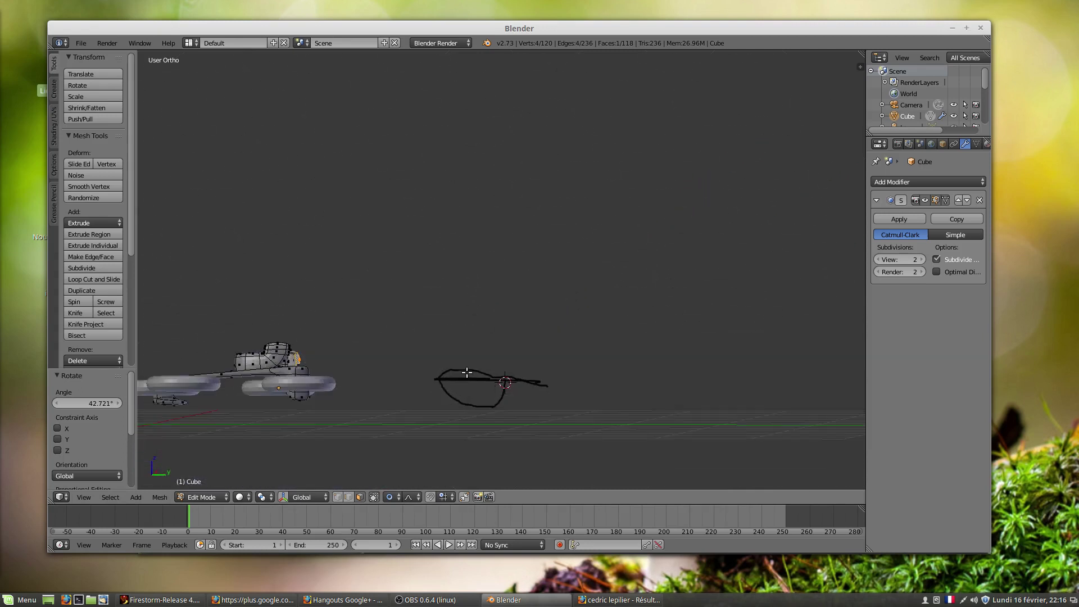
mouse_move(467, 372)
middle_mouse_down()
mouse_move(489, 337)
mouse_move(475, 258)
middle_mouse_up()
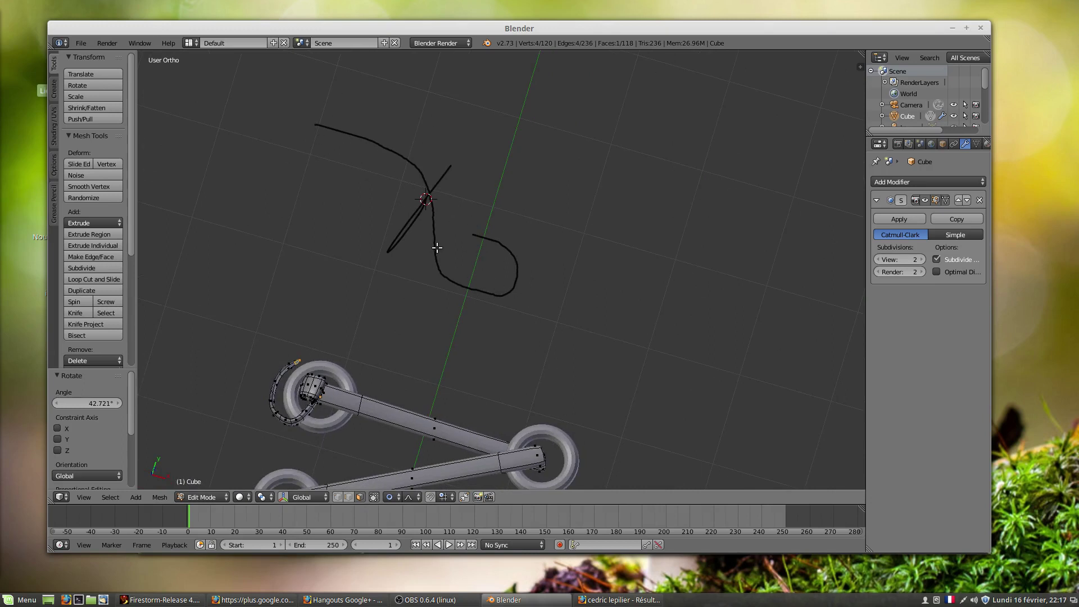
middle_click_drag(437, 247, 472, 260)
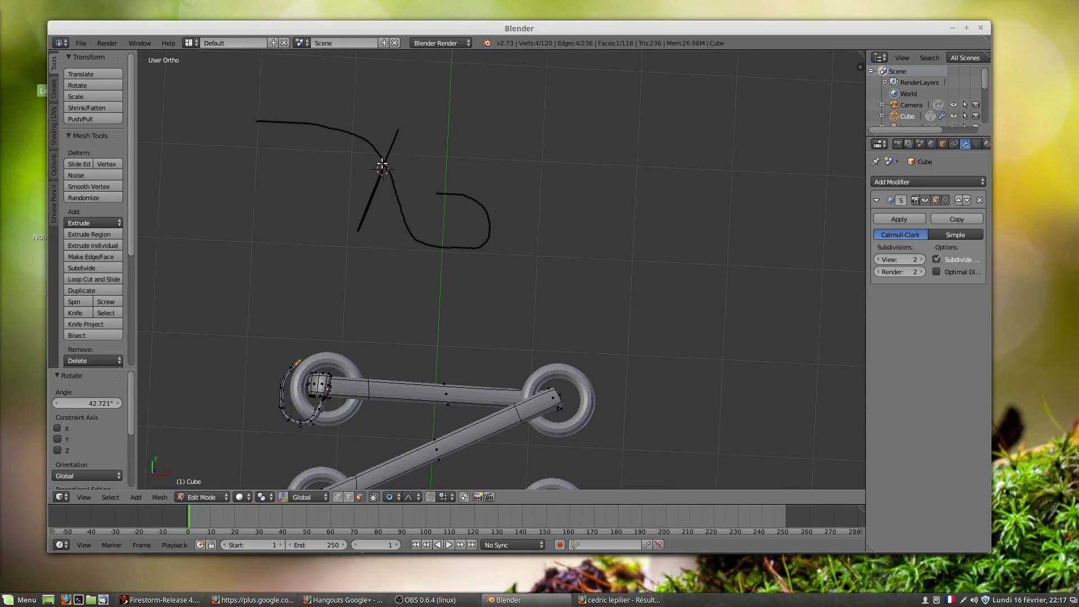
- Draw a larger Grease Pencil stroke above the first sketch, crossing over itself into one wide closed loop with two open ends
scroll(492, 272, "down", 4)
middle_click_drag(425, 160, 378, 267, "shift")
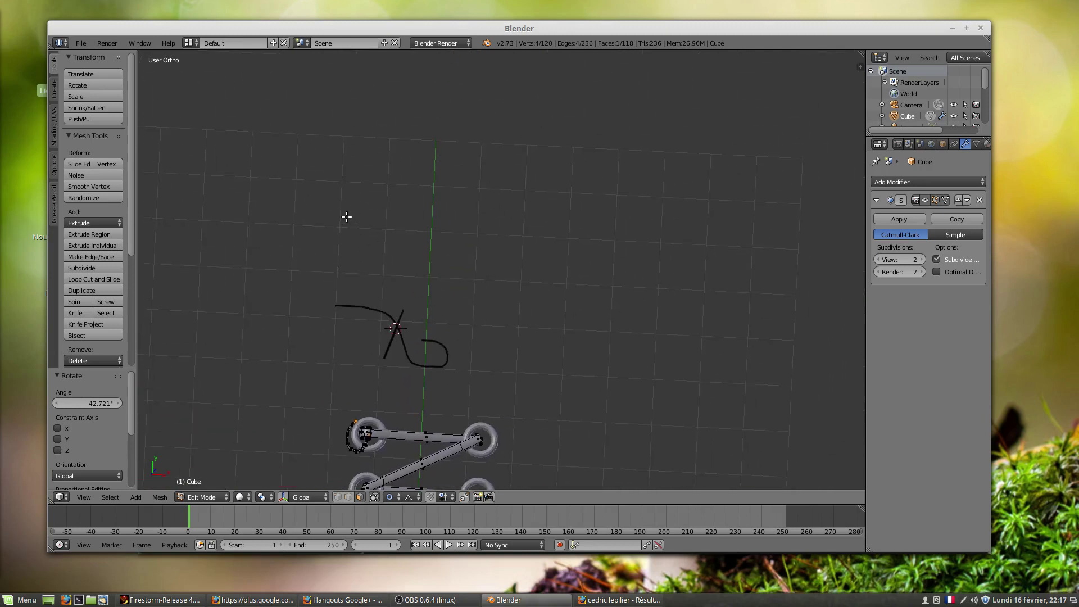
key("d")
mouse_move(332, 210)
left_mouse_down()
mouse_move(429, 212)
mouse_move(540, 256)
mouse_move(484, 199)
mouse_move(442, 240)
mouse_move(369, 262)
left_mouse_up()
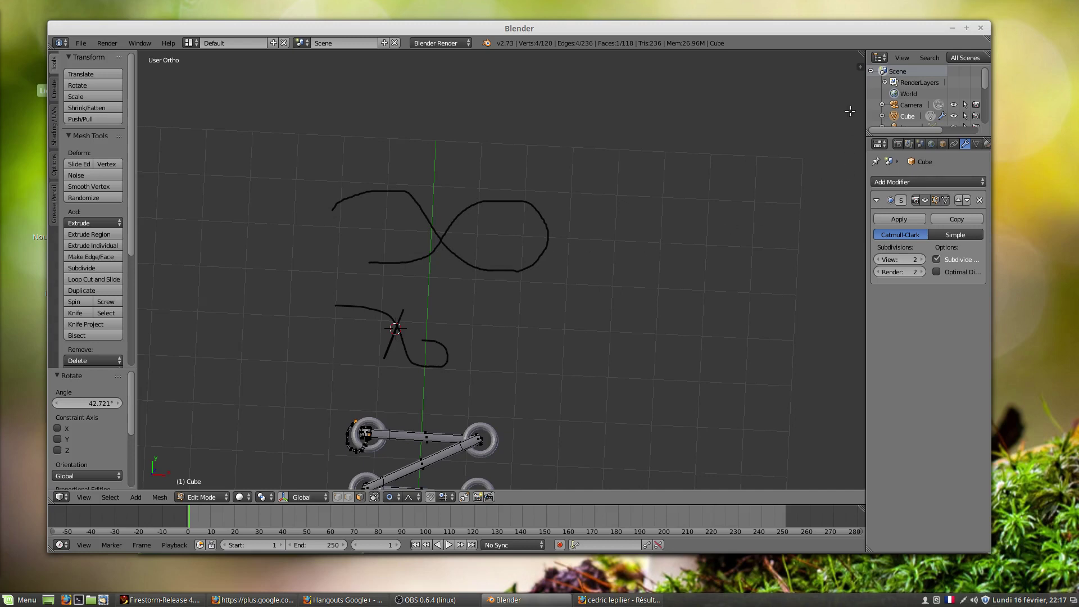
- Show the 3D view's properties and collapse the Transform settings to reach the Grease Pencil settings
left_click(860, 67)
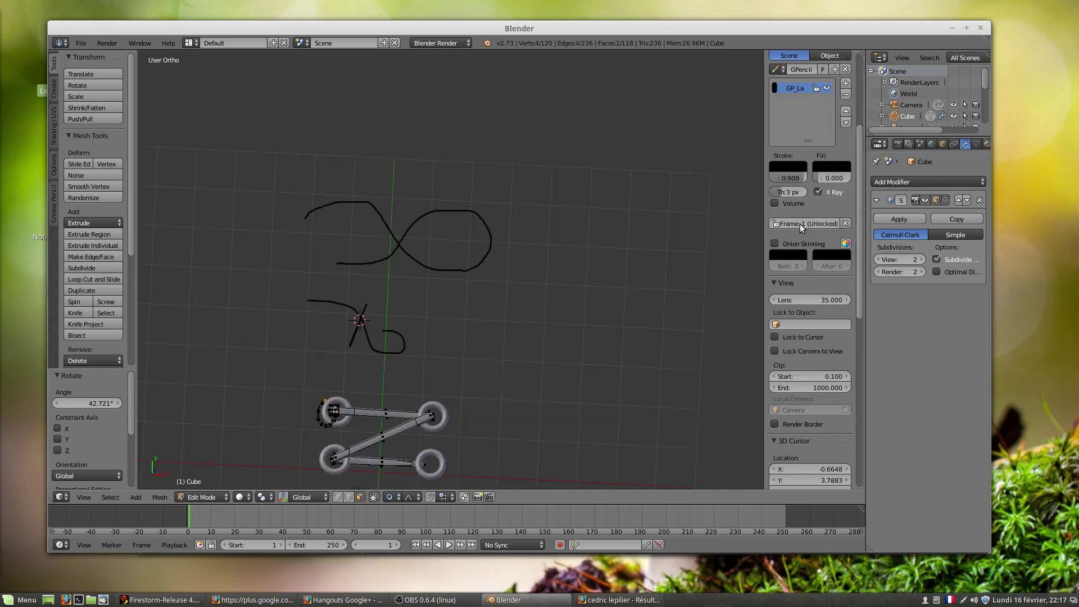
scroll(817, 147, "up", 7)
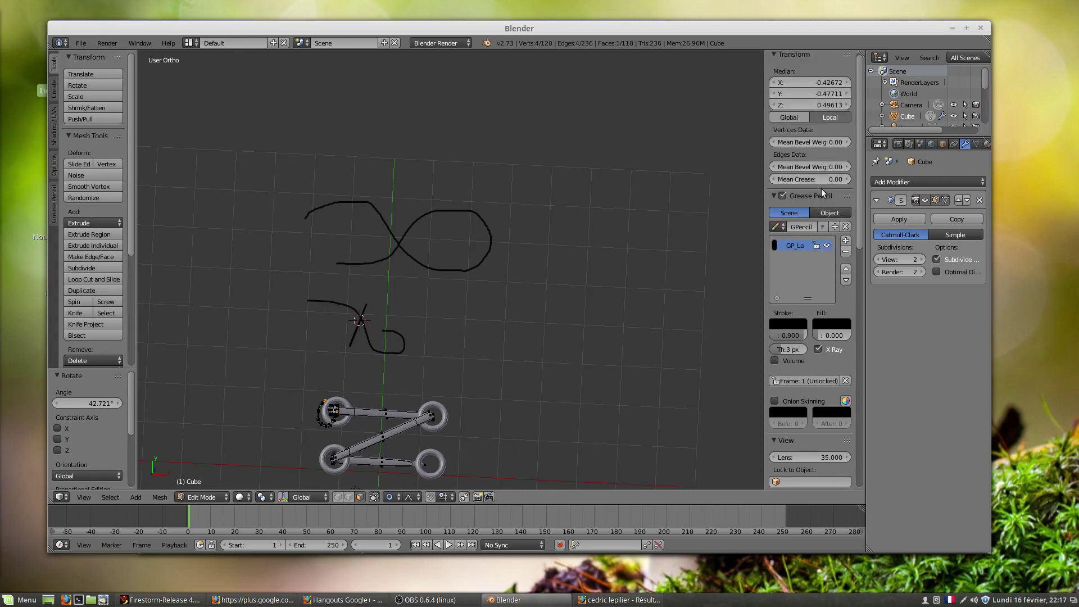
scroll(821, 143, "up", 1)
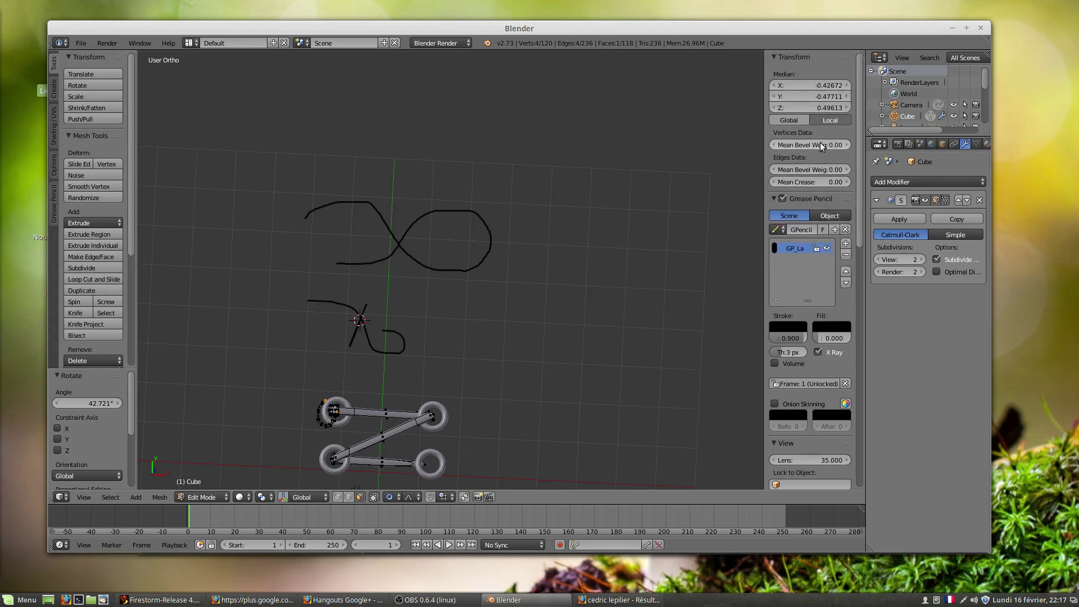
left_click(773, 55)
left_click(772, 54)
left_click(772, 56)
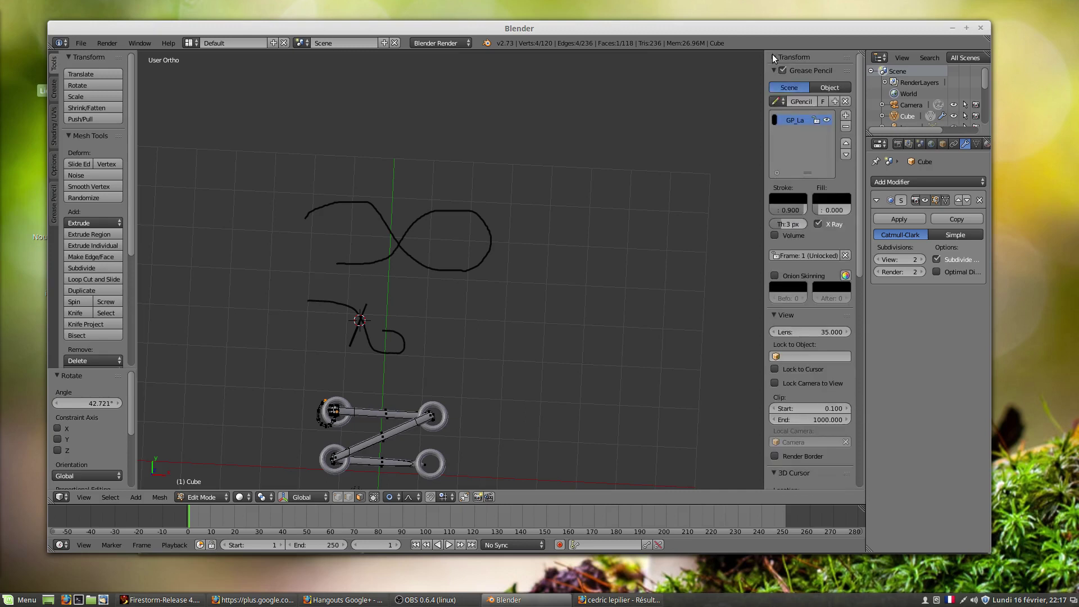
- Switch the Grease Pencil source from Scene to Object, create new Grease Pencil data for the lace and add a layer
left_click(829, 88)
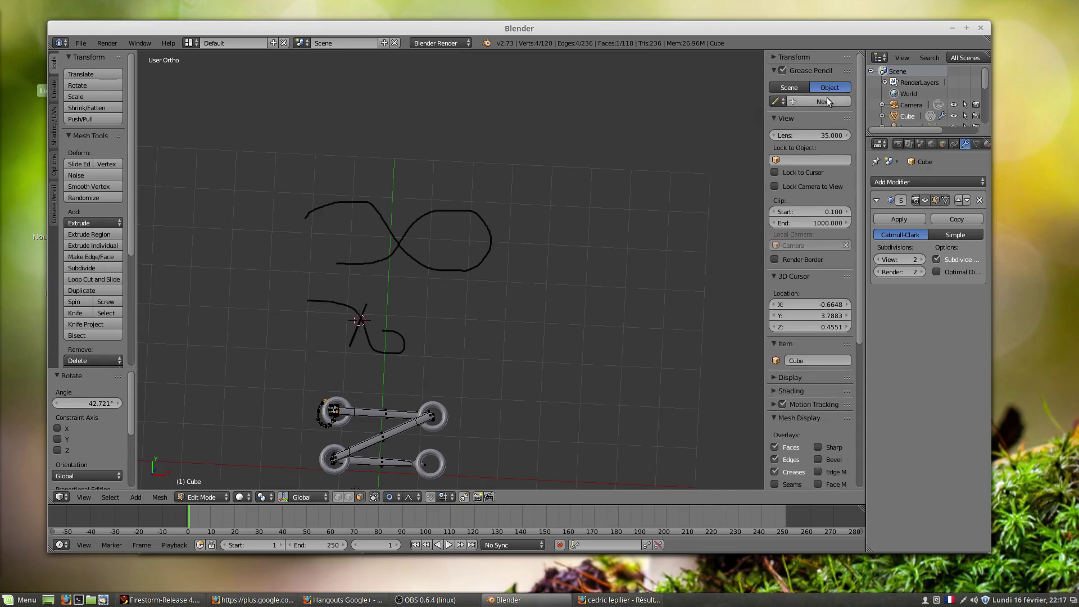
left_click(798, 88)
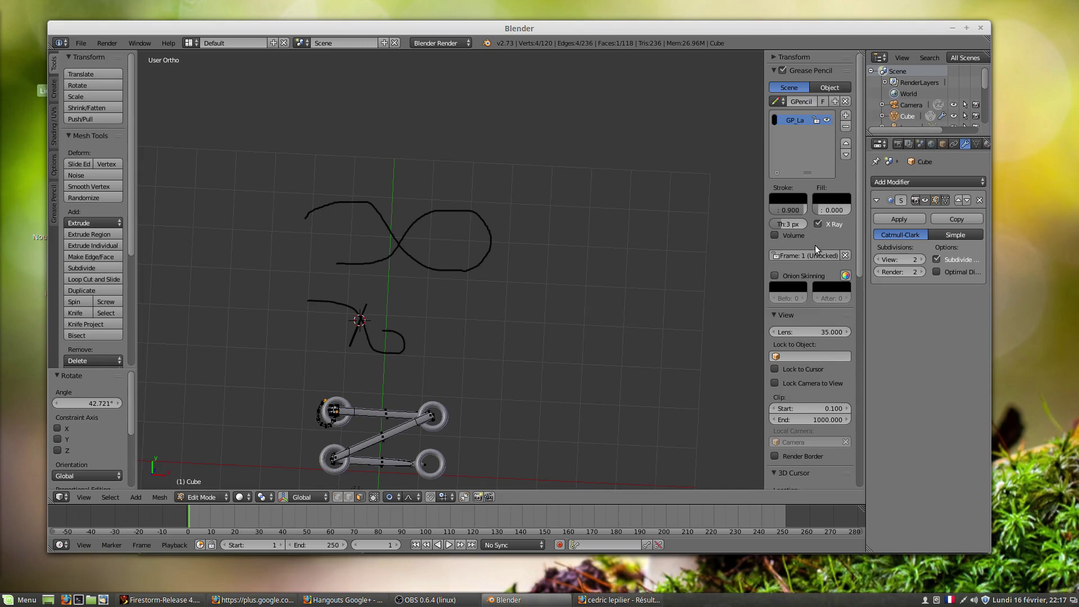
left_click(827, 88)
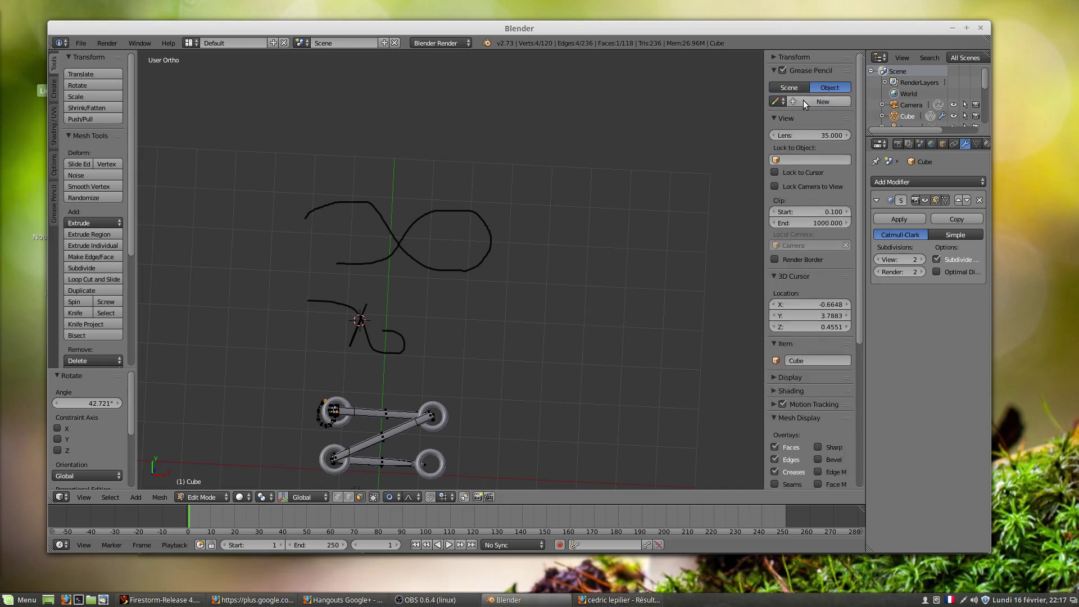
left_click(803, 100)
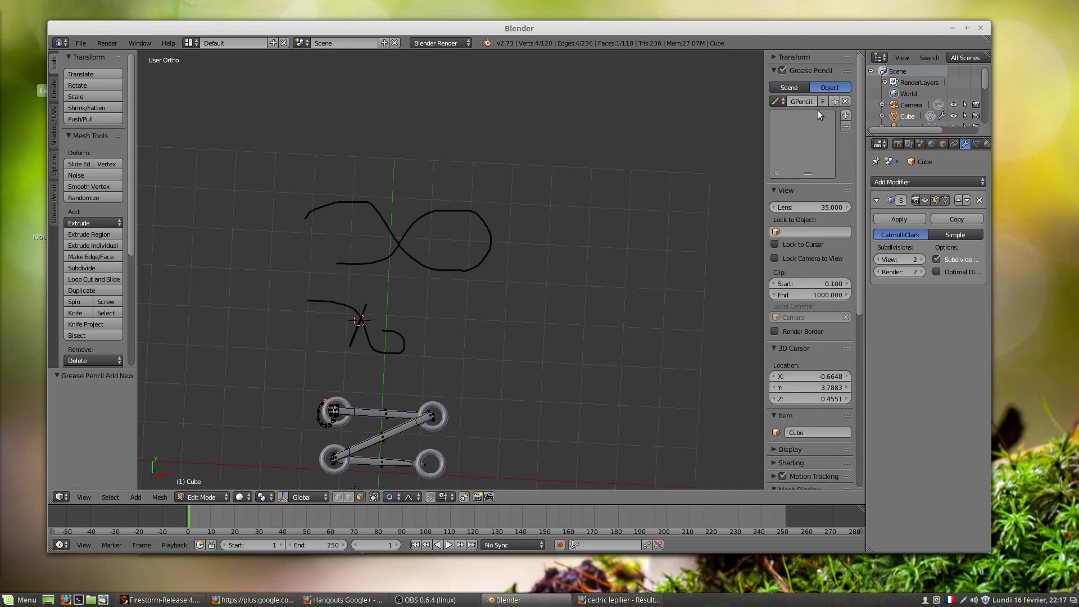
left_click(845, 117)
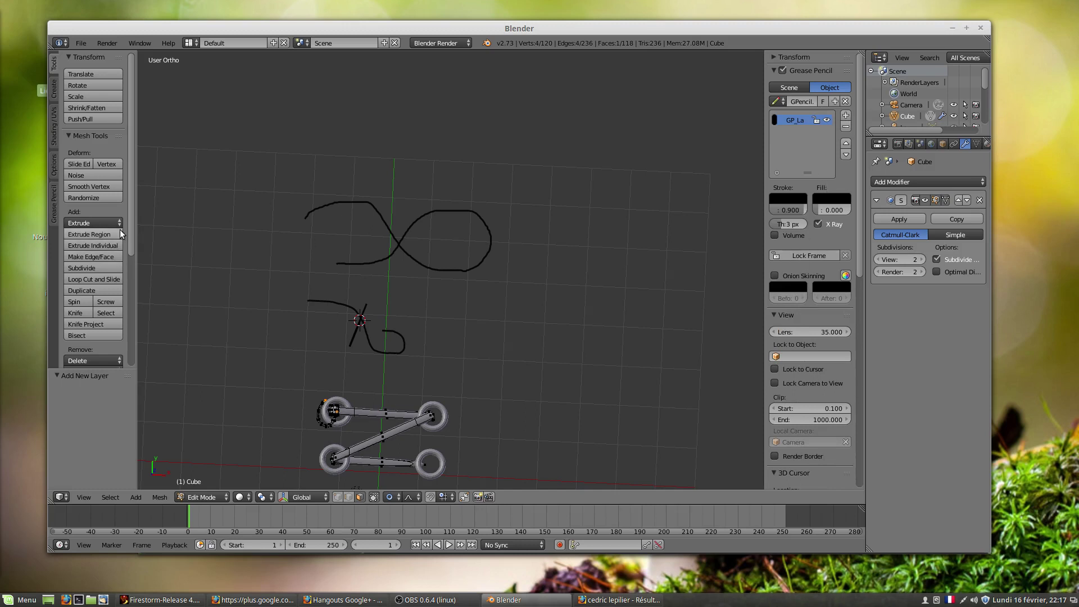
- Look through the mesh tools, the Grease Pencil settings and the mesh commands for options that act on the strokes
left_click_drag(130, 225, 124, 334)
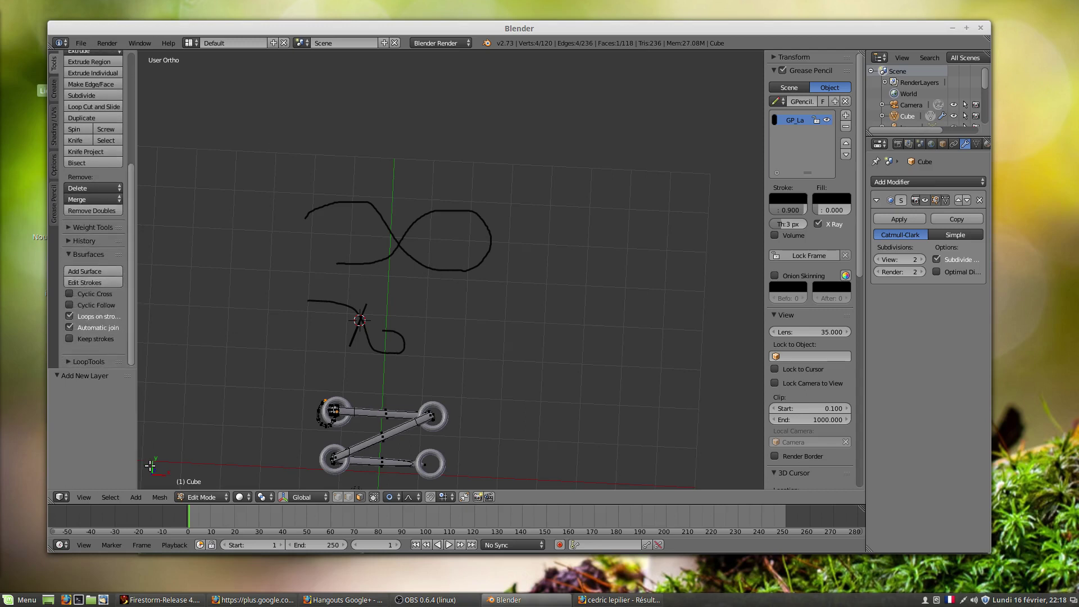
left_click(160, 497)
scroll(816, 376, "down", 2)
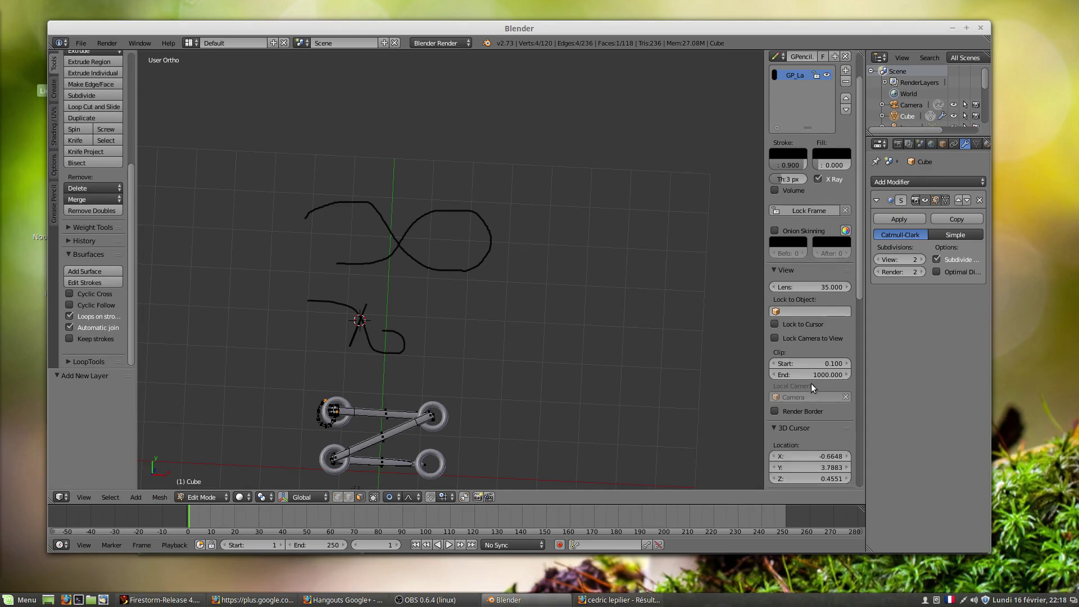
scroll(811, 383, "up", 2)
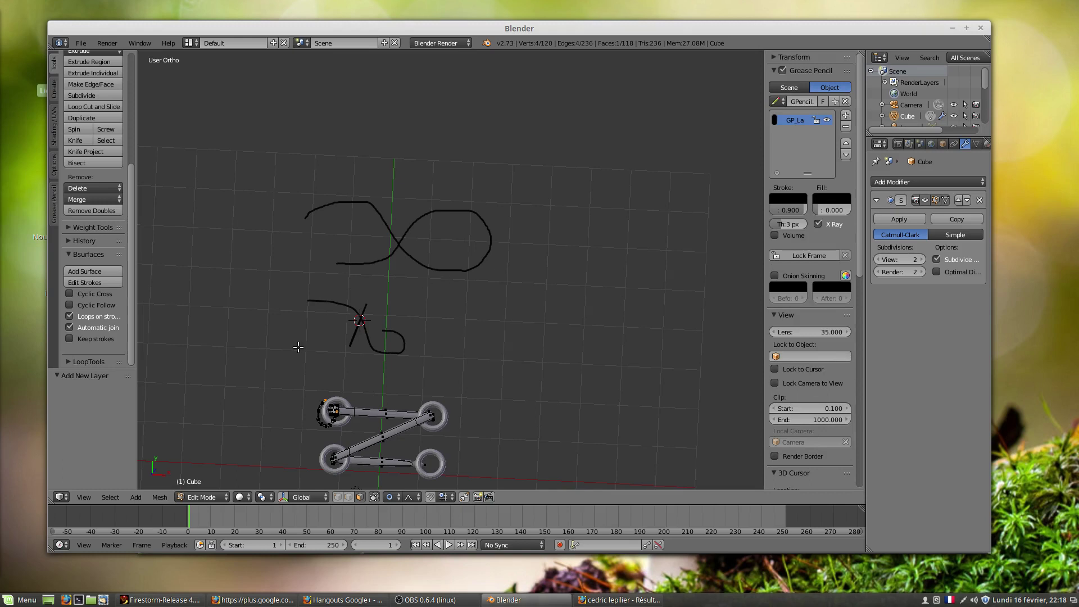
left_click(160, 497)
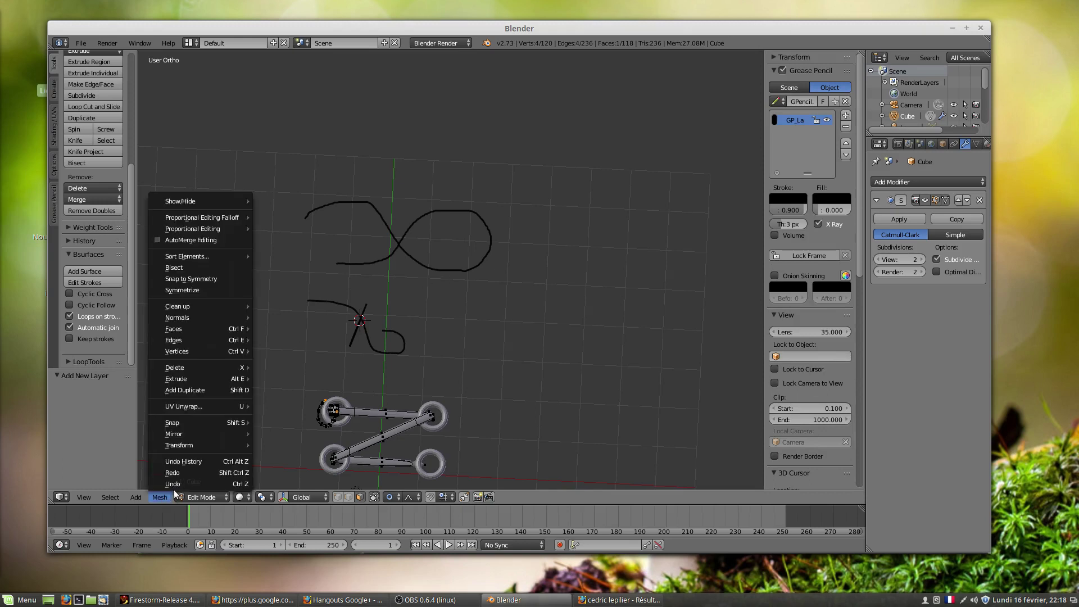
left_click(209, 495)
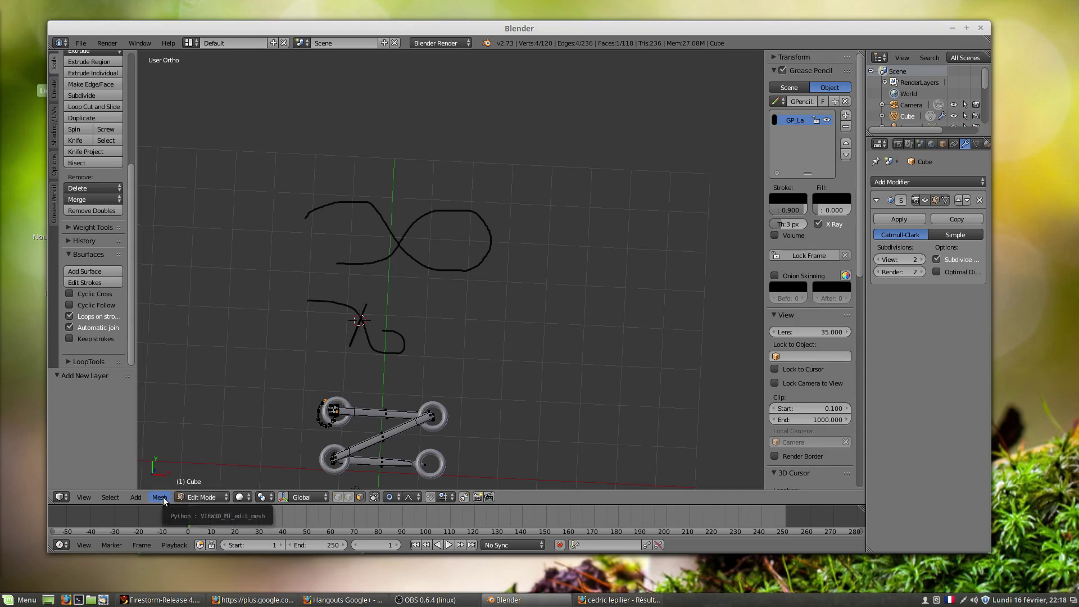
- Switch to Object Mode, compare the Scene and Object Grease Pencil settings, and expand the Transform Orientations settings
left_click(190, 497)
left_click(201, 484)
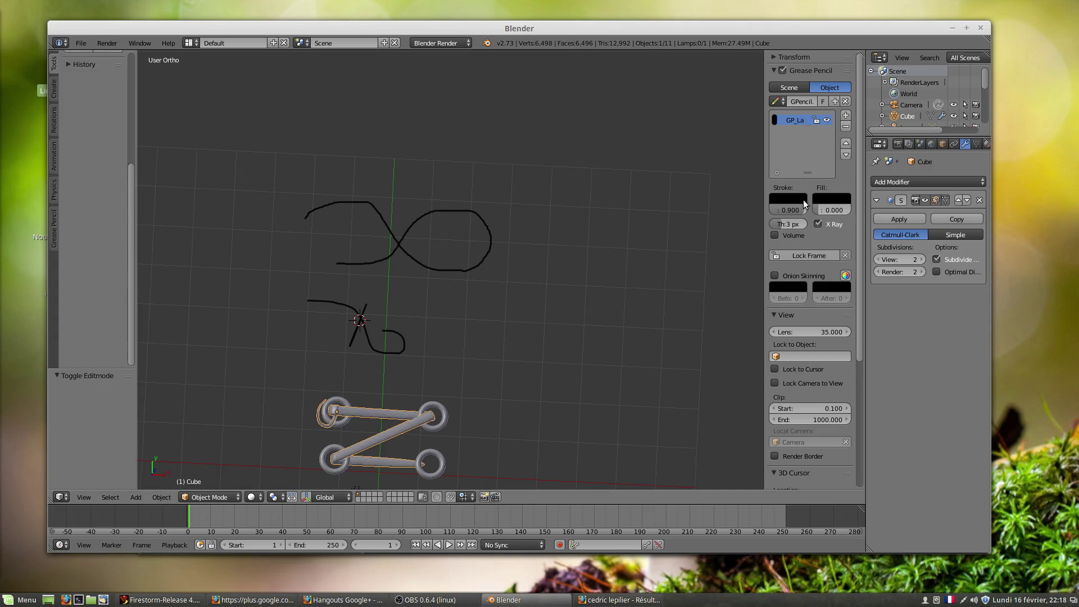
left_click(791, 88)
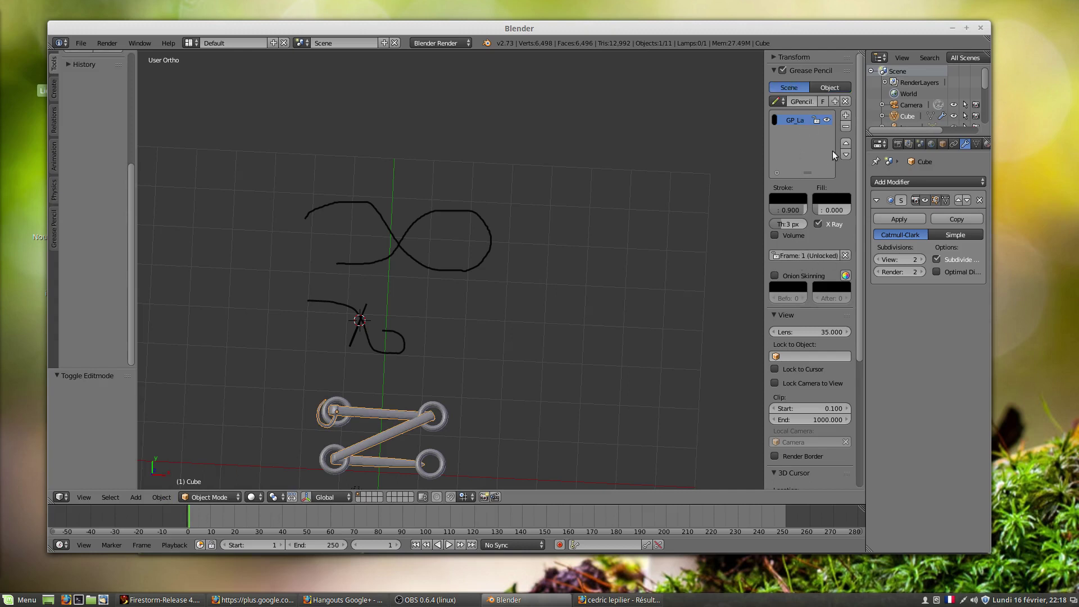
left_click(828, 87)
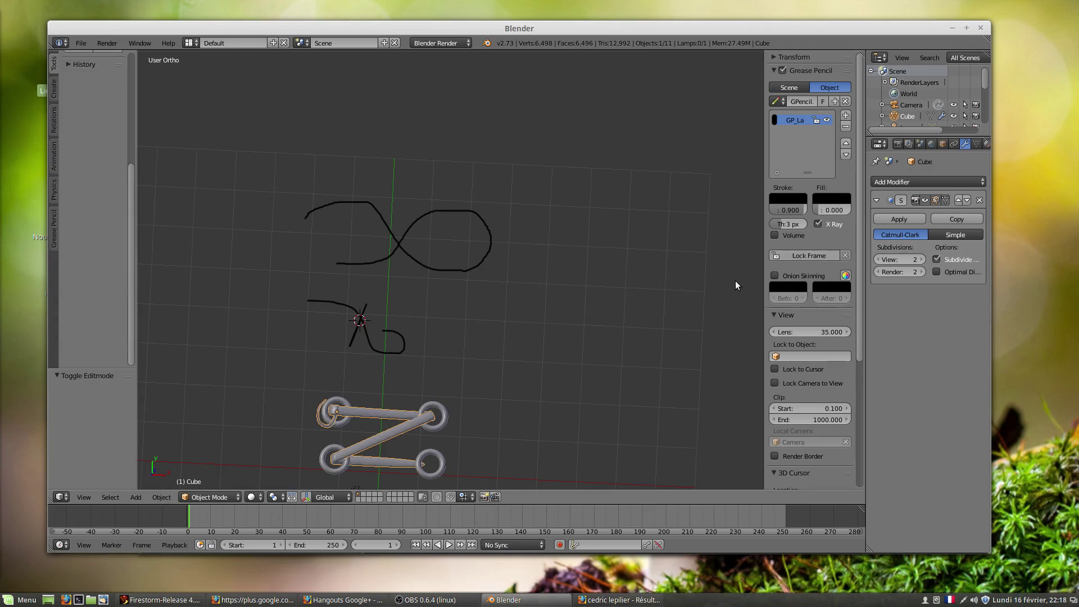
left_click(774, 70)
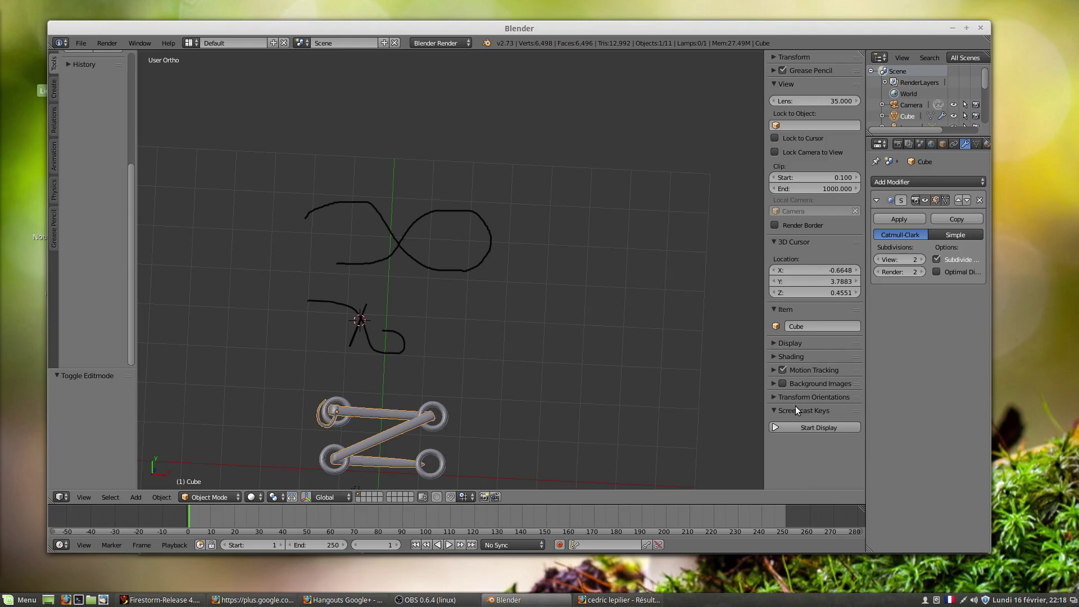
left_click(772, 397)
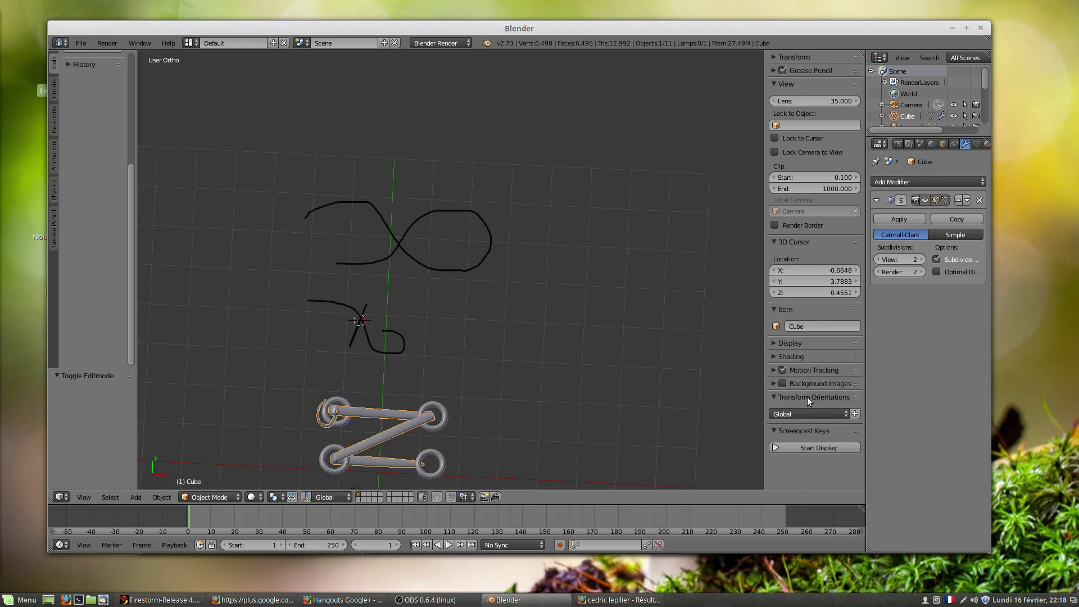
- Draw a wavy Grease Pencil stroke beside the knot sketch and look through the object creation and file options
left_click(776, 397)
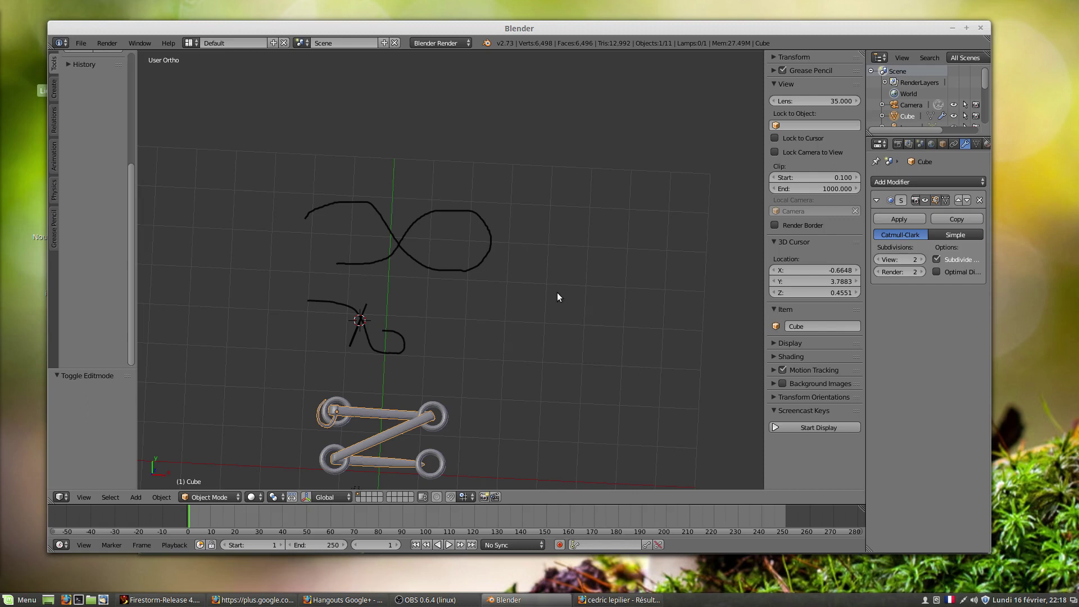
mouse_move(551, 284)
left_mouse_down()
mouse_move(596, 305)
mouse_move(642, 273)
left_mouse_up()
left_click(53, 89)
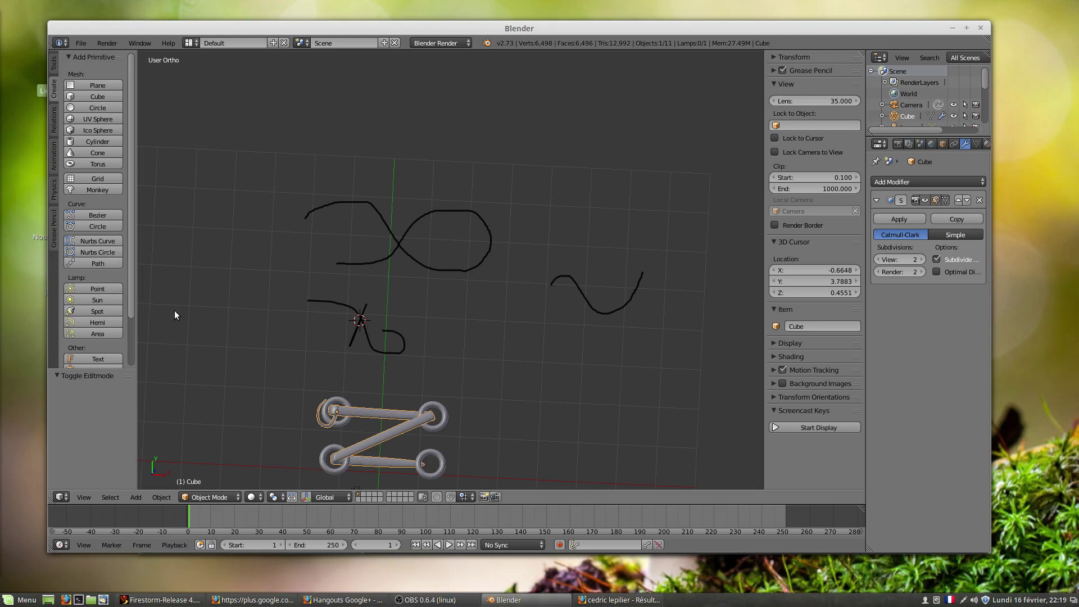
left_click_drag(133, 299, 143, 354)
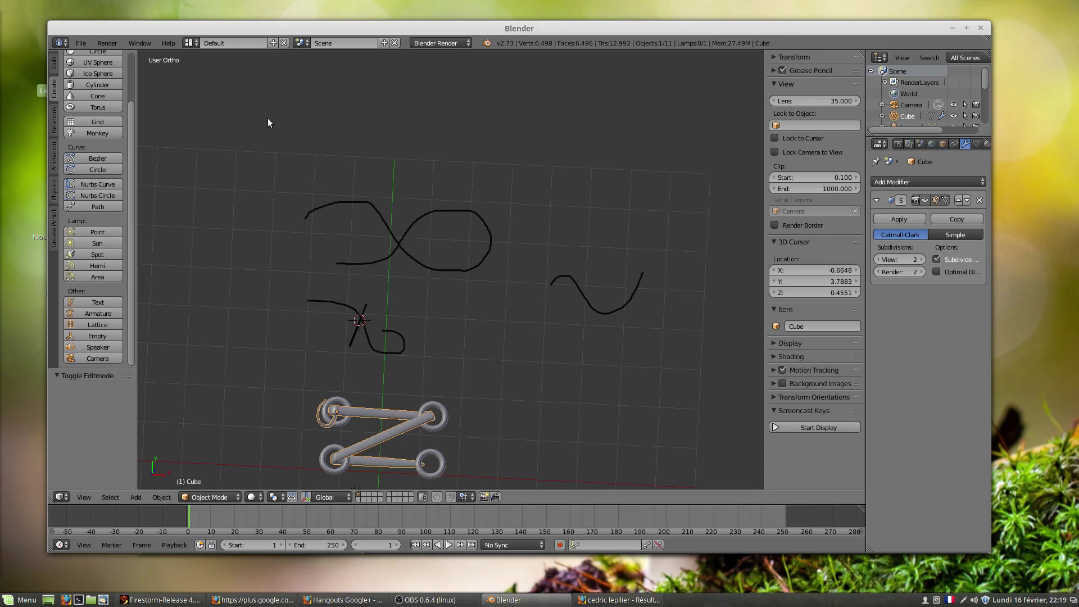
left_click(81, 43)
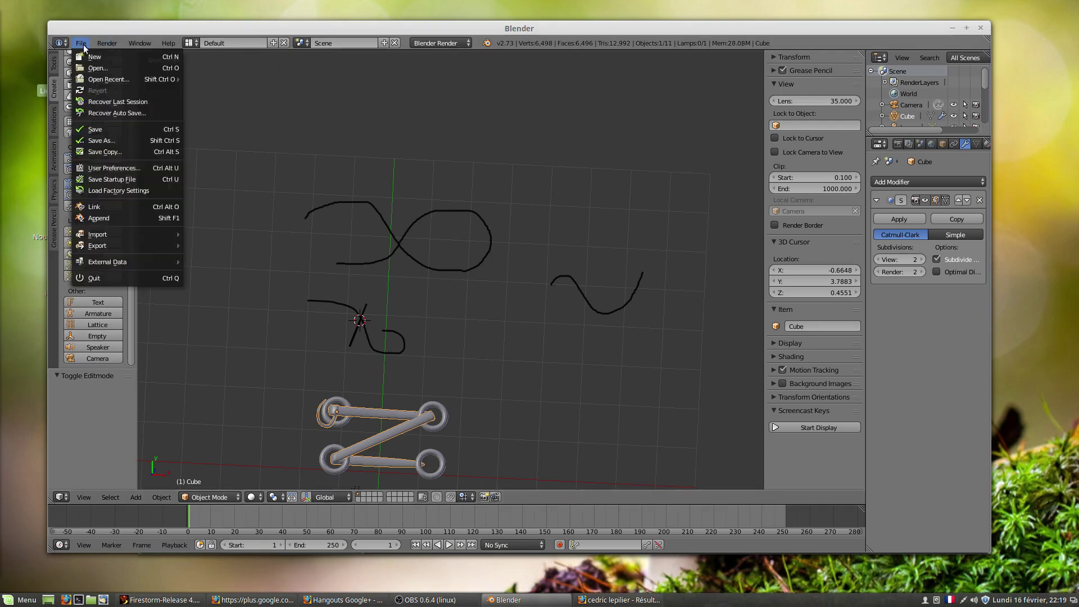
mouse_move(107, 42)
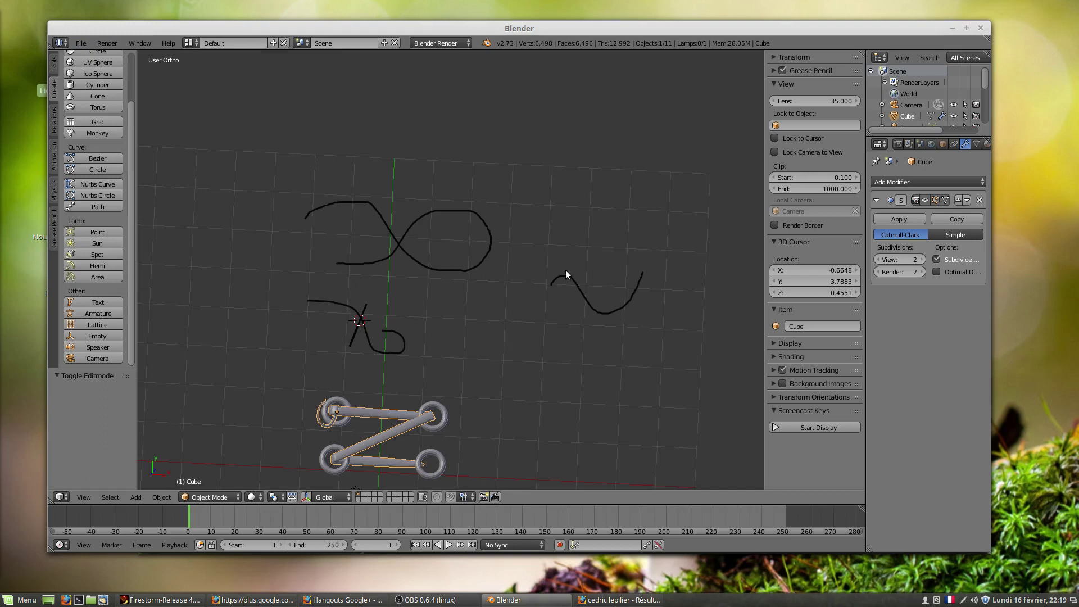
- Erase the wavy Grease Pencil stroke beside the knot sketch
middle_click_drag(508, 225, 501, 252)
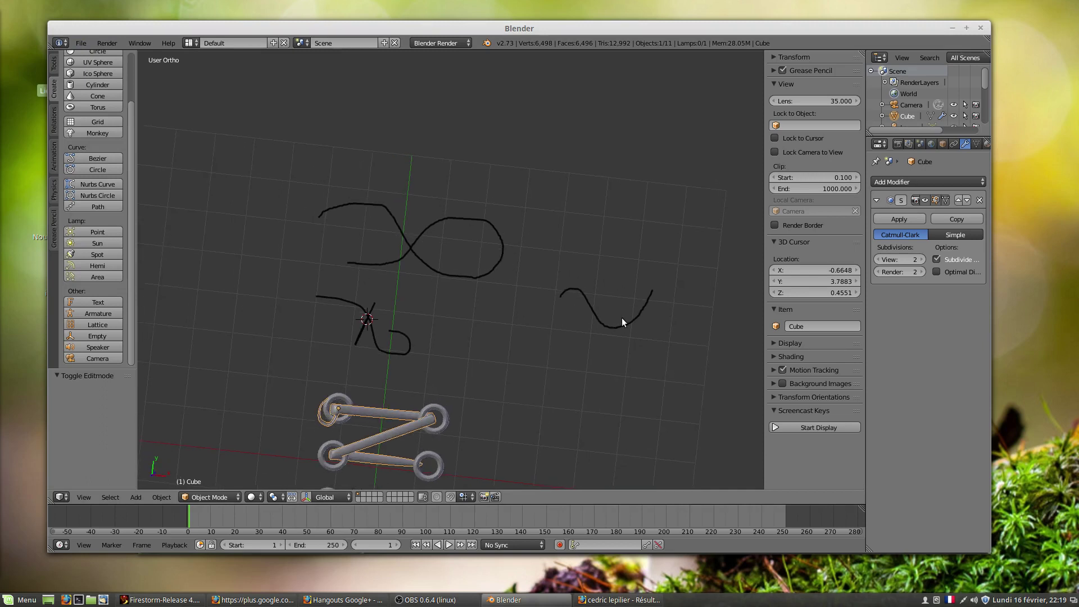
mouse_move(661, 327)
right_mouse_down()
mouse_move(598, 354)
mouse_move(603, 296)
mouse_move(541, 298)
right_mouse_up()
mouse_move(499, 258)
right_mouse_down()
mouse_move(487, 240)
mouse_move(495, 276)
right_mouse_up()
left_click(488, 268)
- Unlink the lace object's Grease Pencil data and create new Grease Pencil data for the scene
left_click(777, 71)
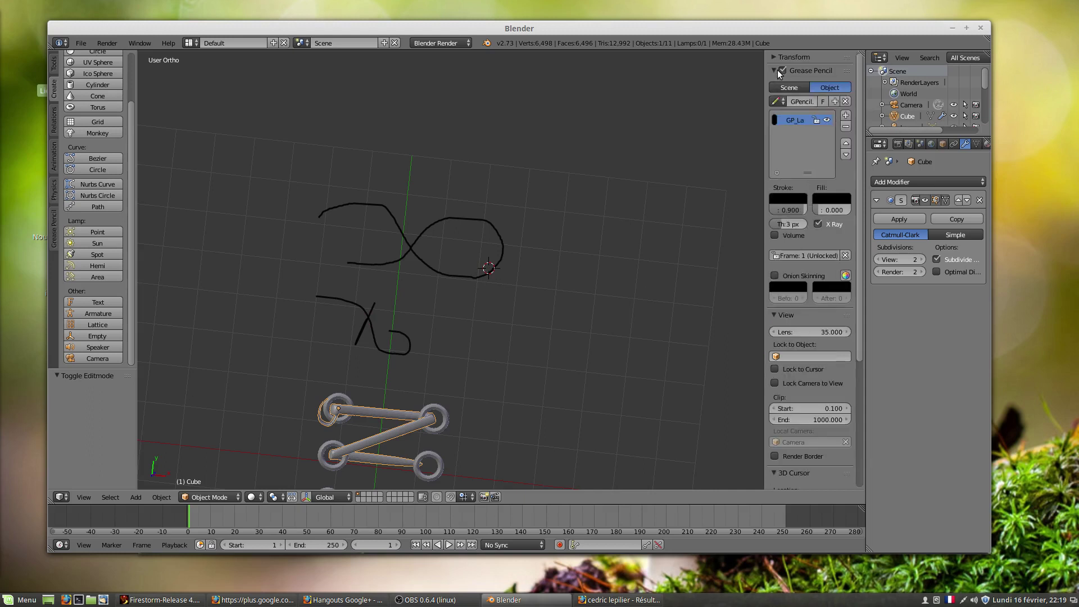
left_click(845, 101)
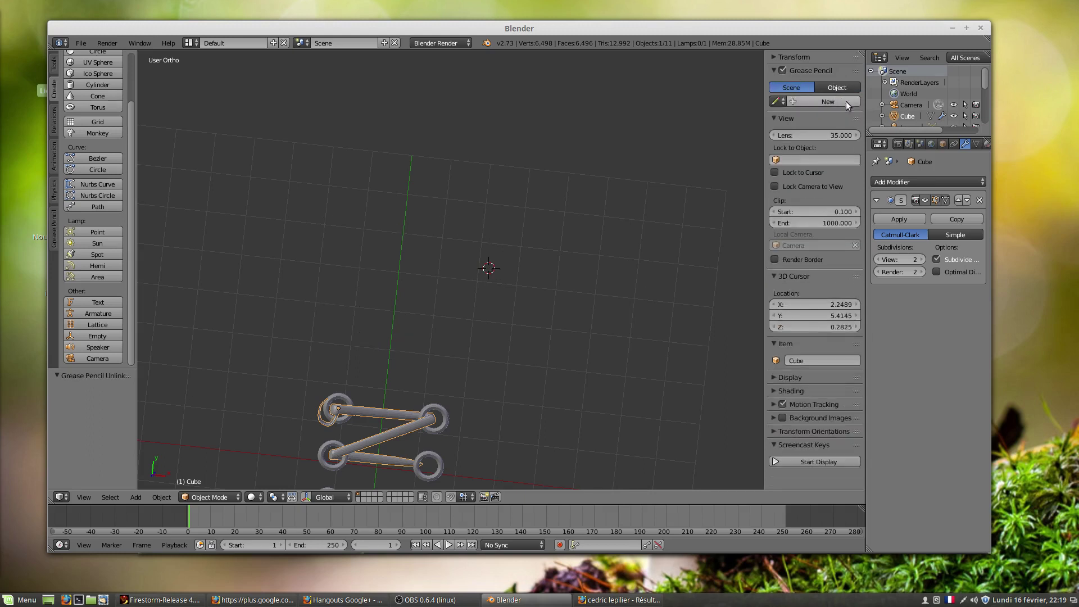
left_click(807, 99)
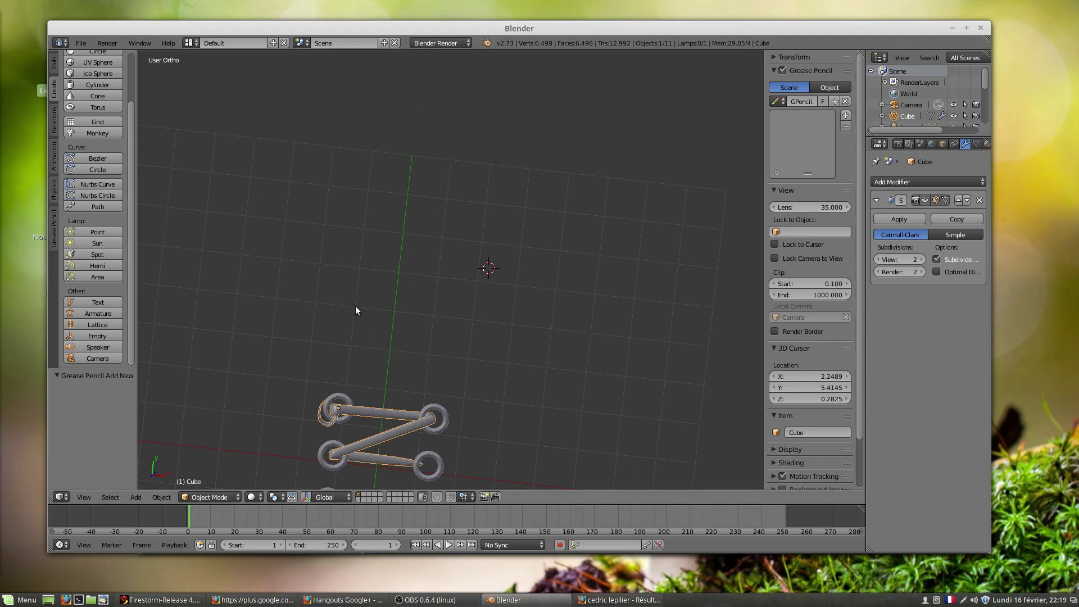
- Bring up the user preferences and search the add-ons for "grease"
left_click(81, 43)
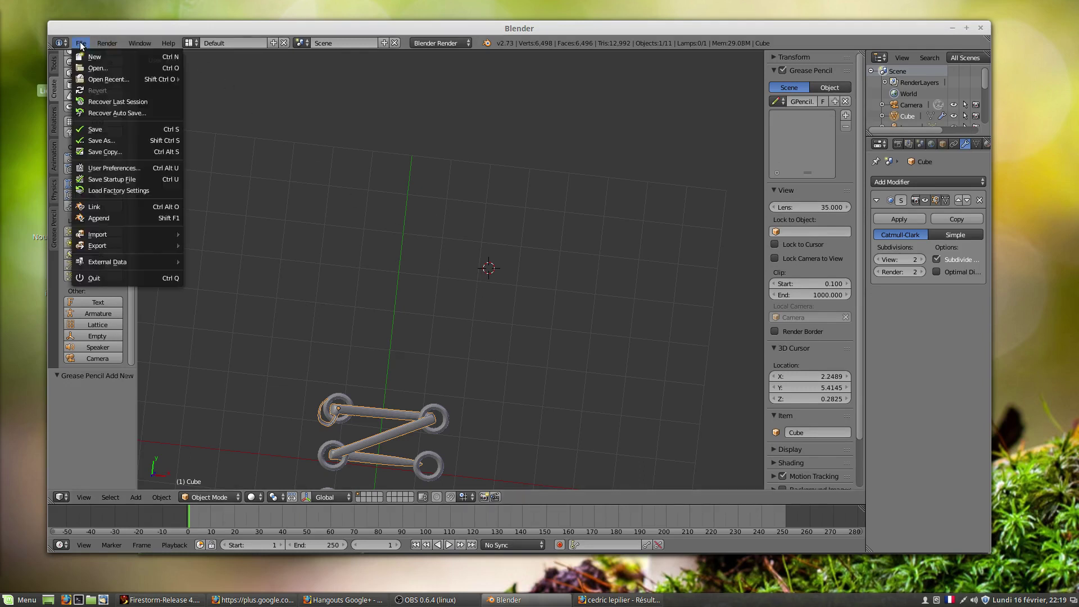
left_click(115, 169)
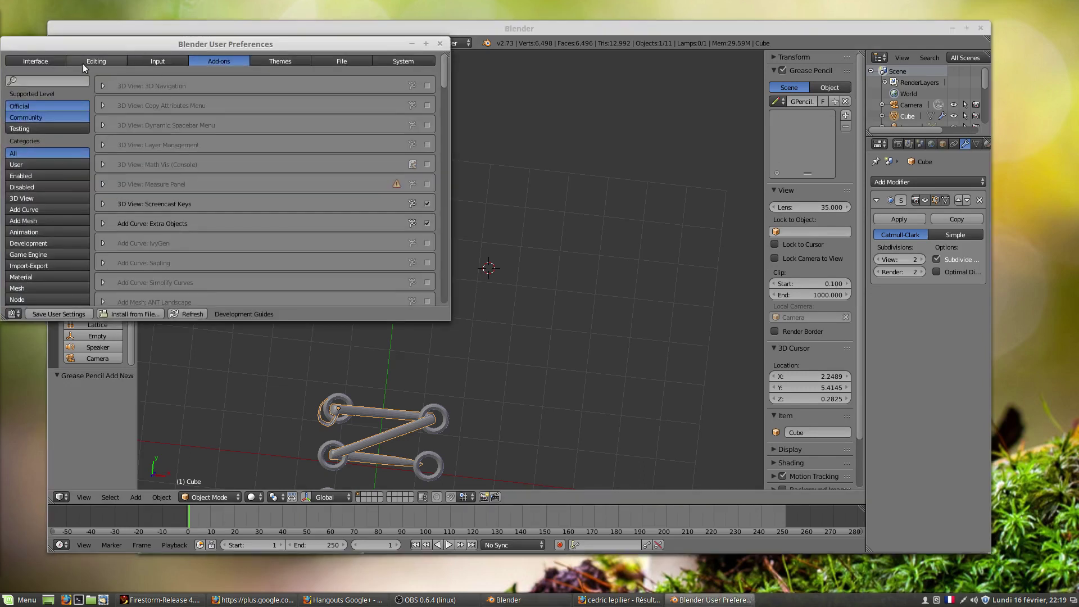
left_click_drag(258, 44, 449, 134)
left_click(256, 170)
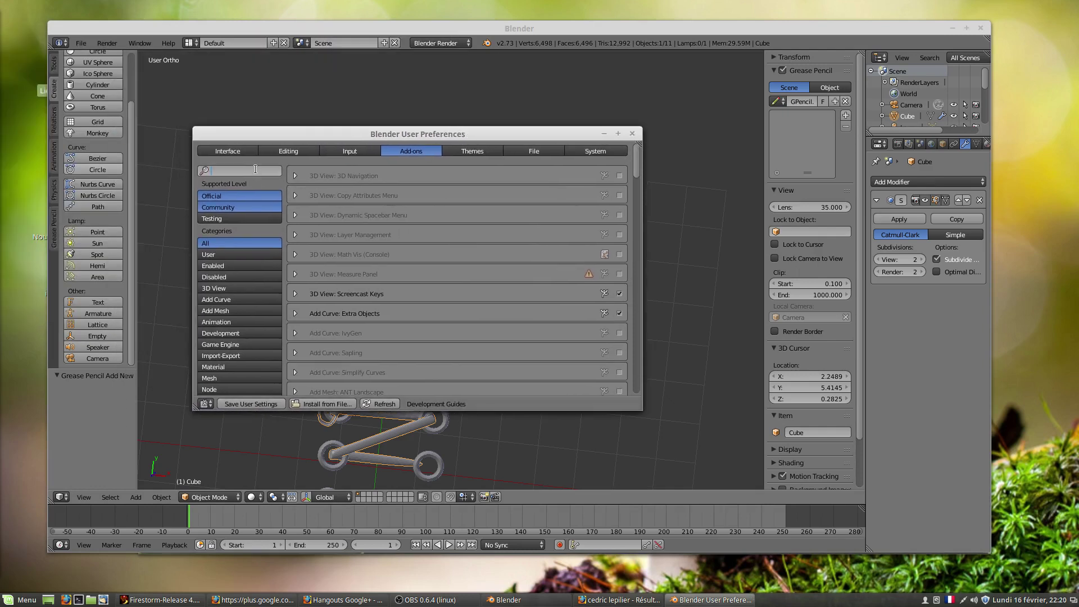
type("gres")
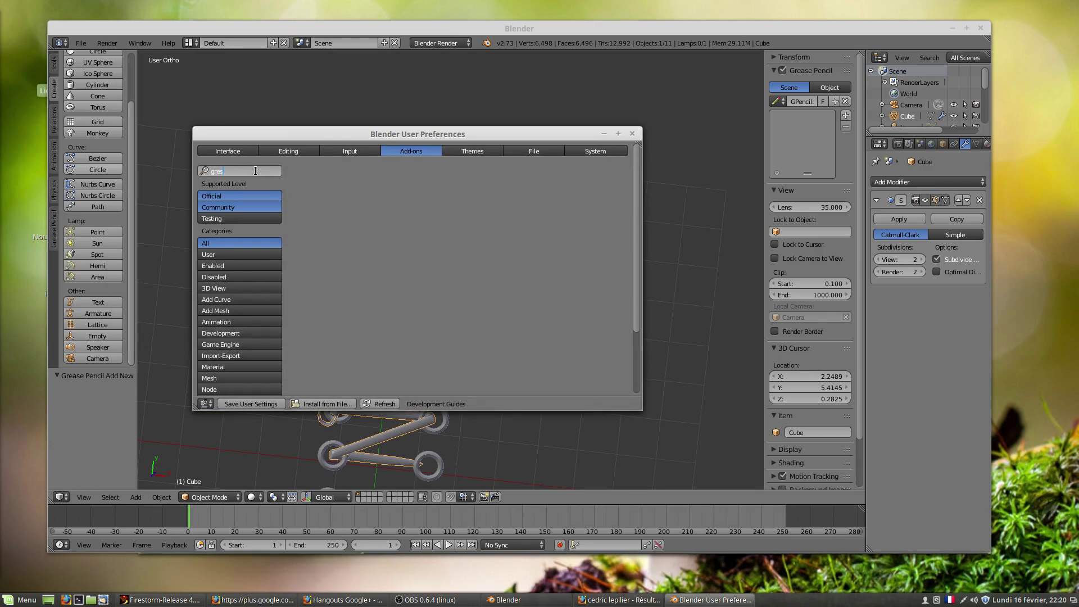
key("BackSpace")
type("ase")
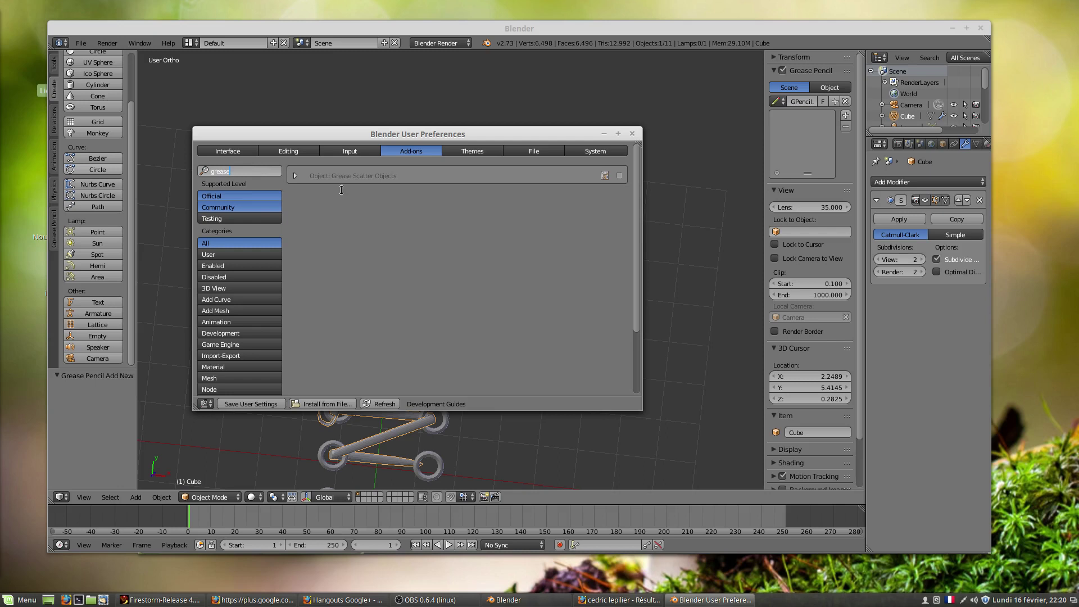
- Enable the Grease Scatter Objects add-on, expand its details and open its online documentation
left_click(619, 176)
left_click(618, 175)
left_click(295, 176)
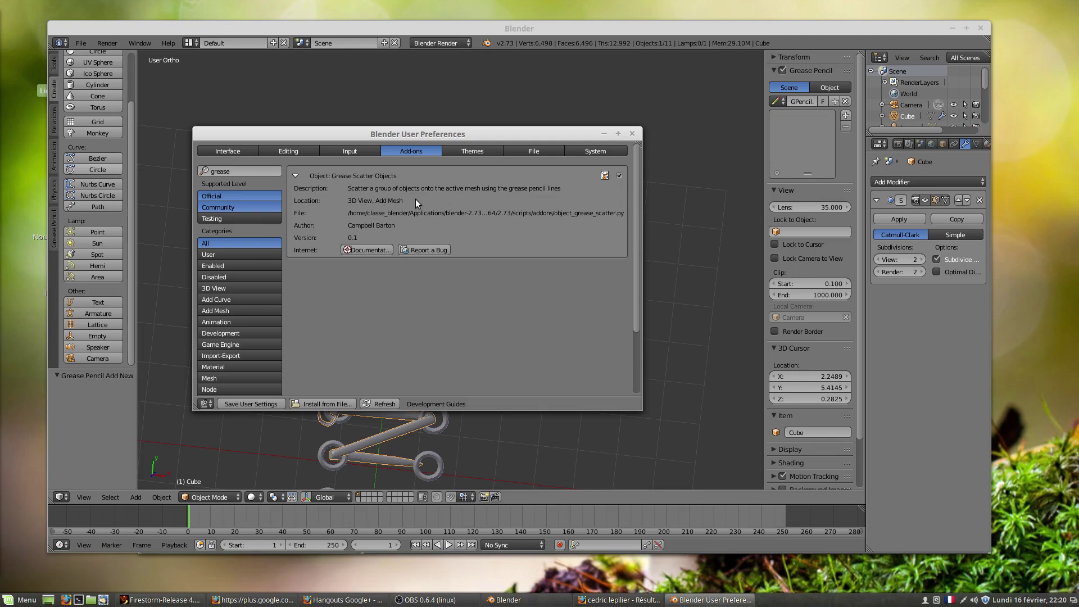
left_click(358, 249)
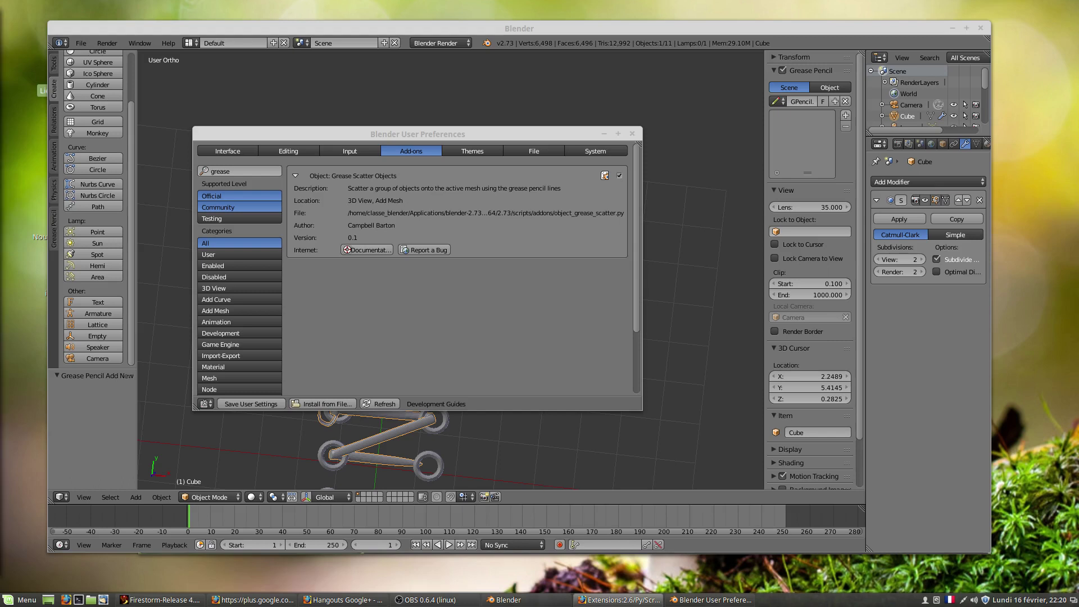
- Open Scatter_example.blend from the Téléchargements folder
left_click(78, 43)
left_click(97, 67)
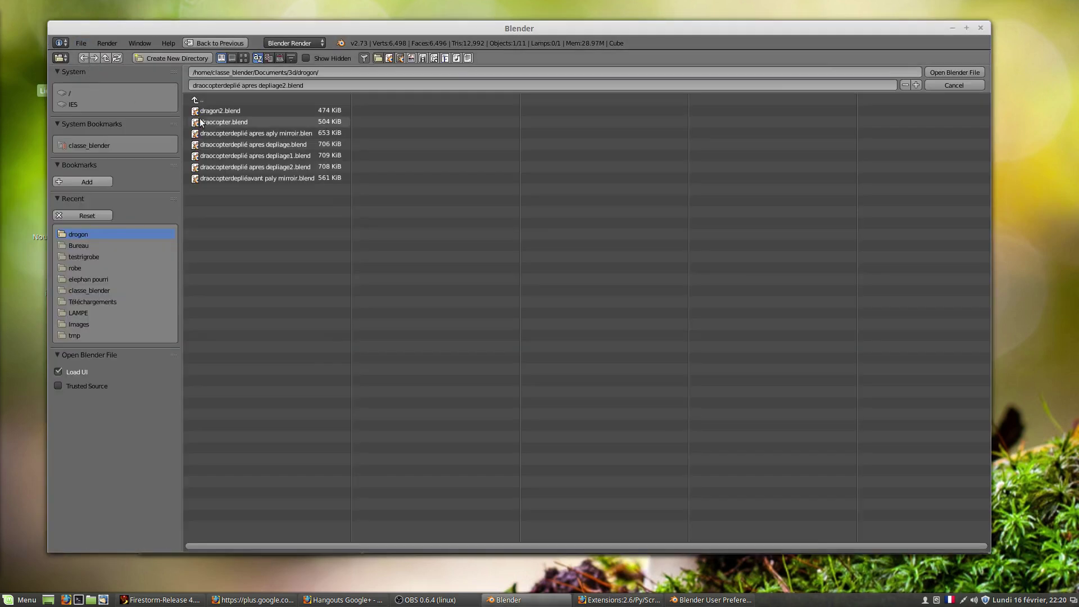
left_click(86, 300)
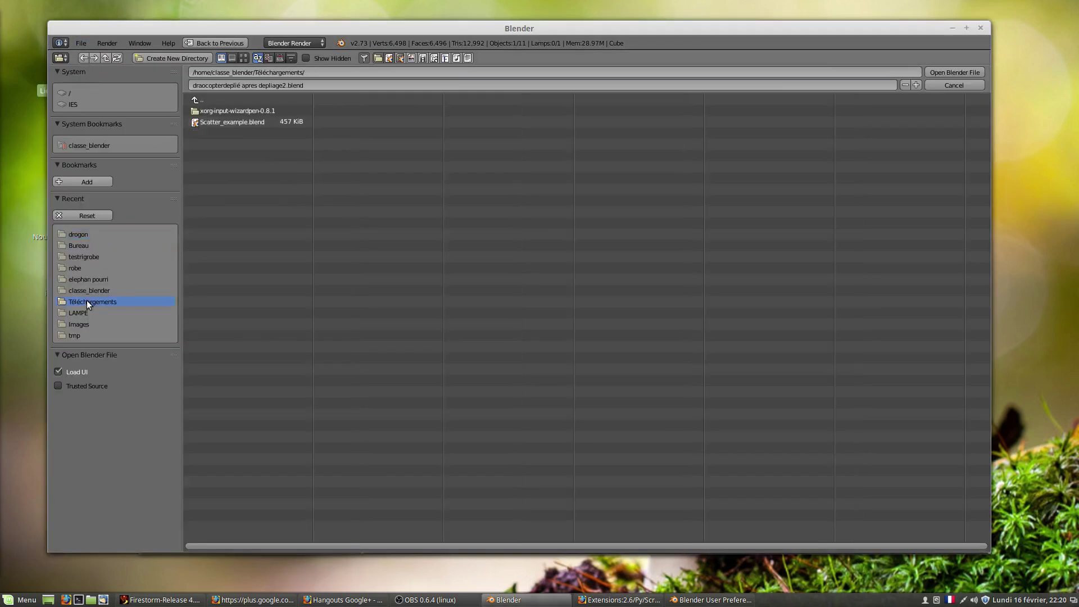
double_click(238, 120)
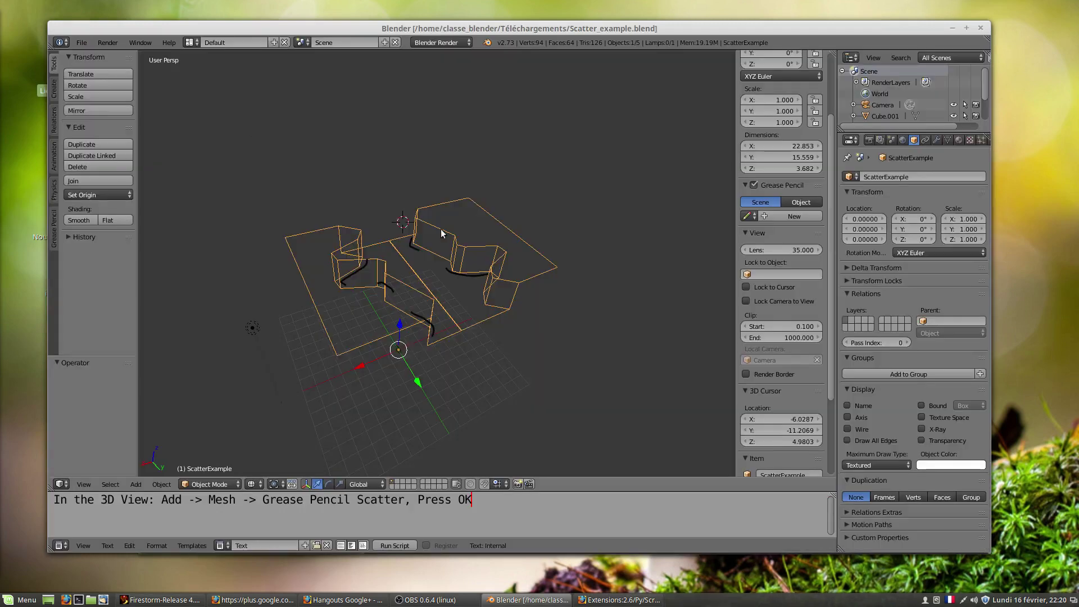
- View the scatter example from above and add two line breaks after the instruction in the text note
scroll(457, 302, "up", 3)
middle_click_drag(432, 286, 408, 346)
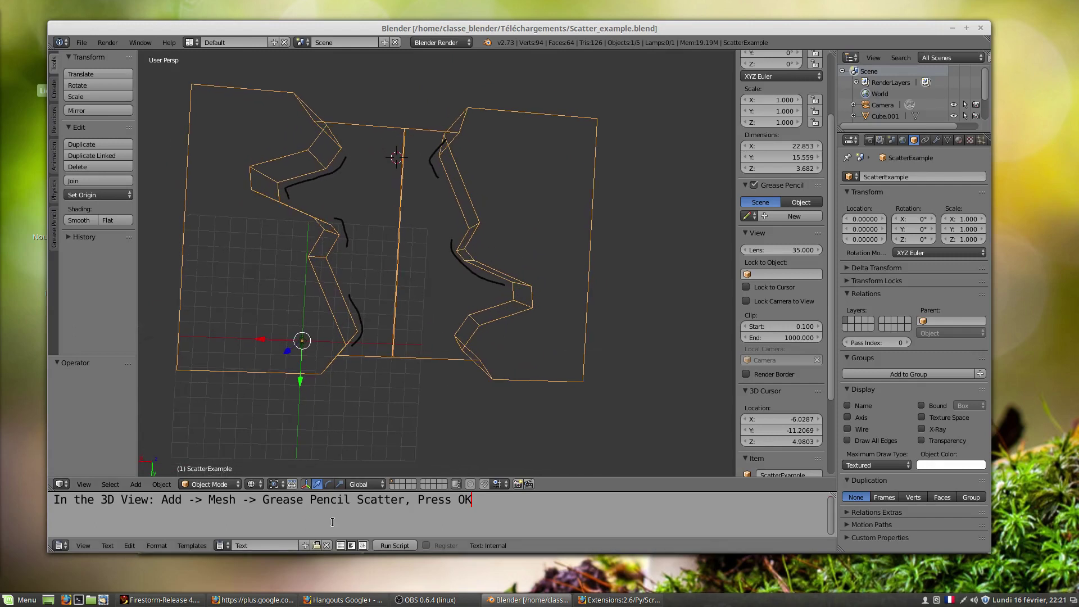
mouse_move(336, 382)
middle_mouse_down()
mouse_move(346, 386)
mouse_move(336, 386)
middle_mouse_up()
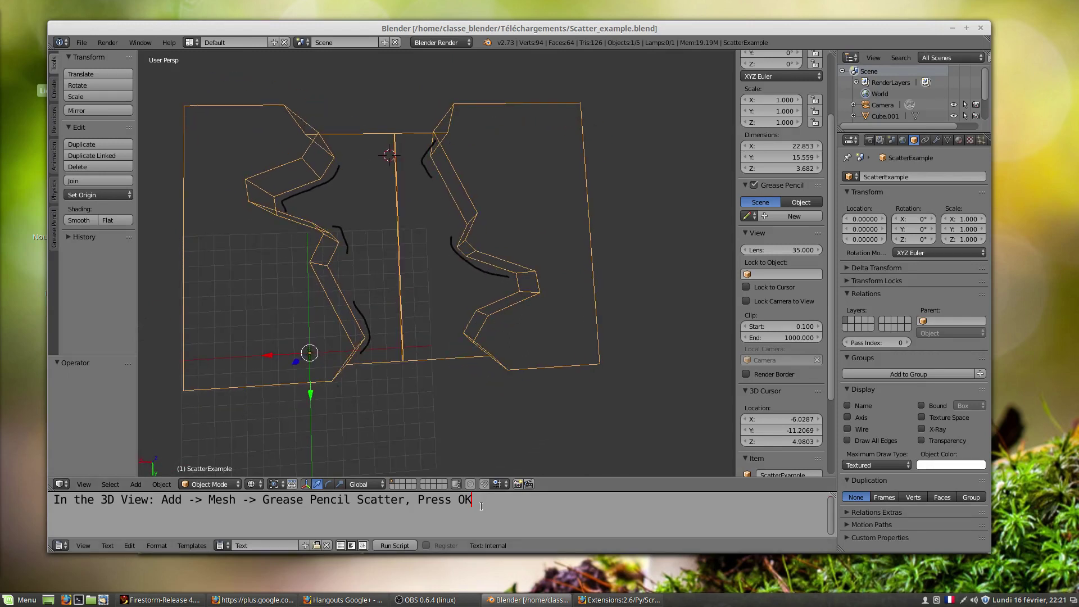
key("Return")
key("Return")
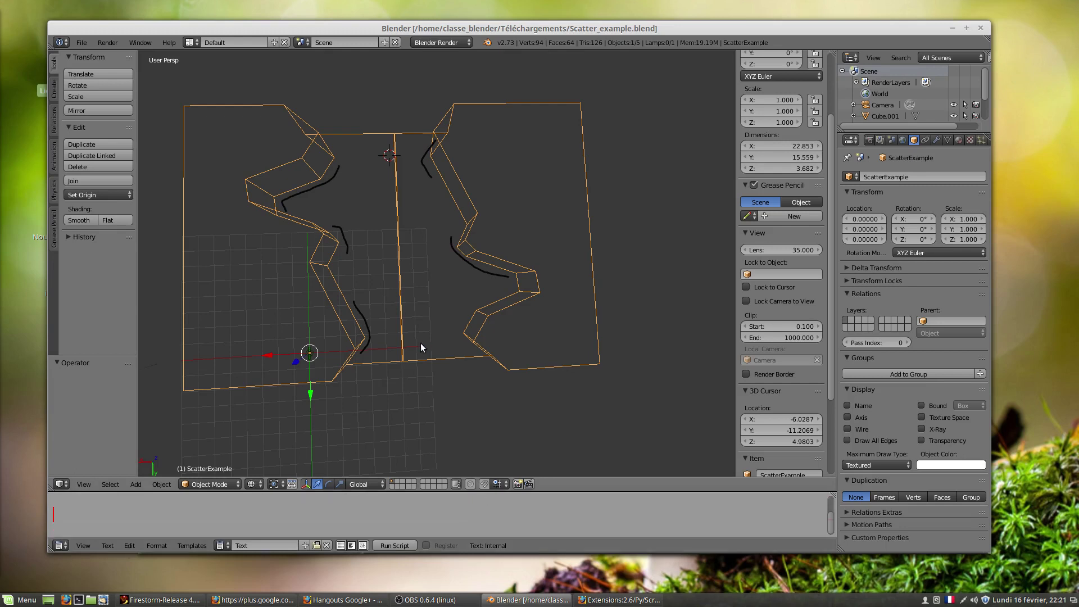
- Examine the ScatterExample mesh with its Grease Pencil strokes, its transform values and the Grease Pencil settings
middle_click_drag(420, 343, 408, 327)
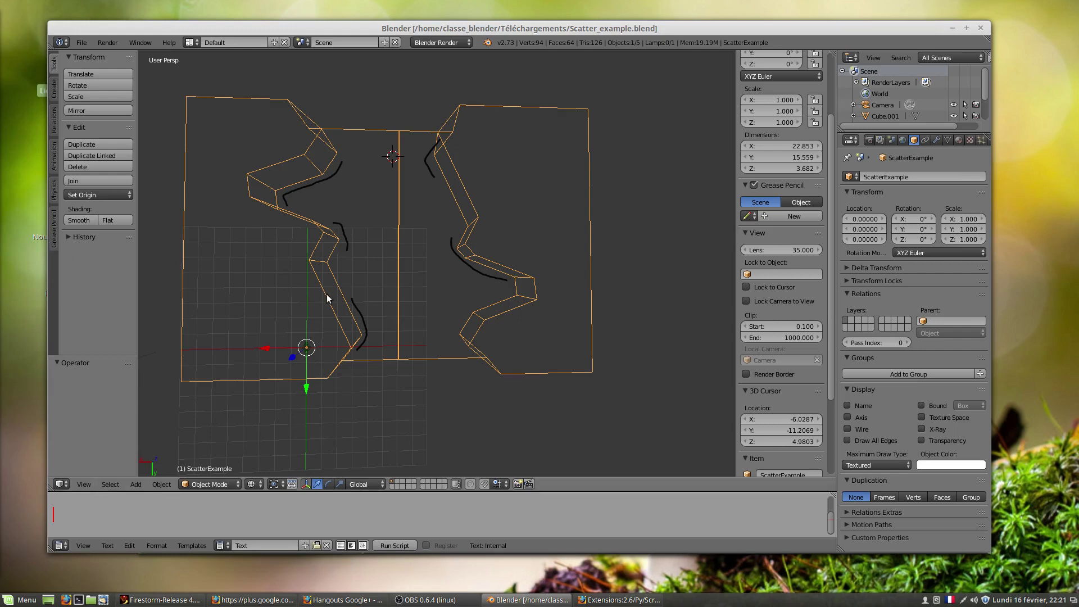
middle_click_drag(327, 298, 351, 337)
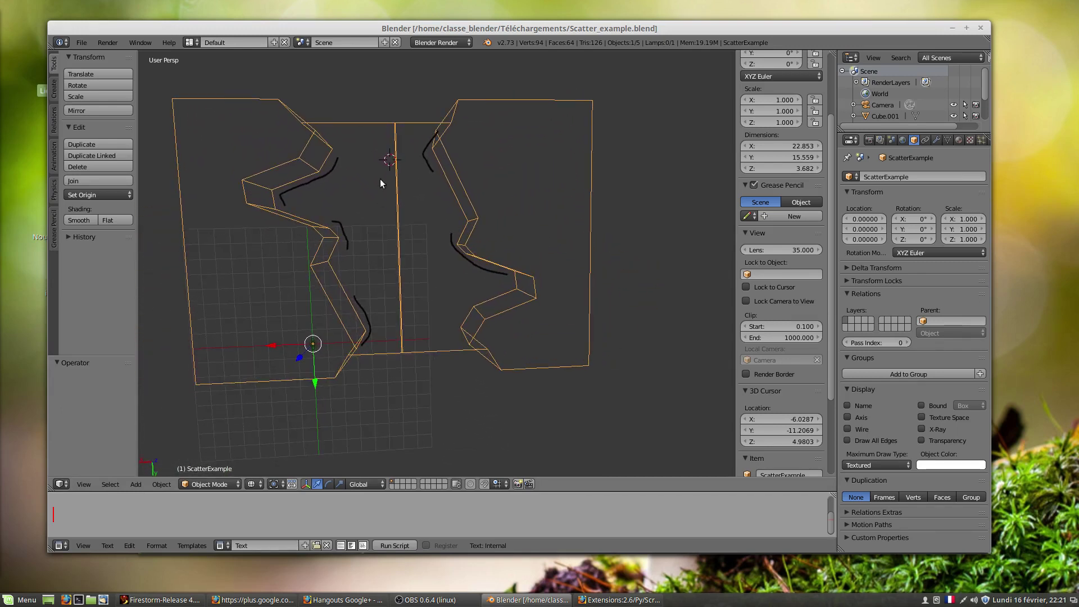
right_click(331, 169)
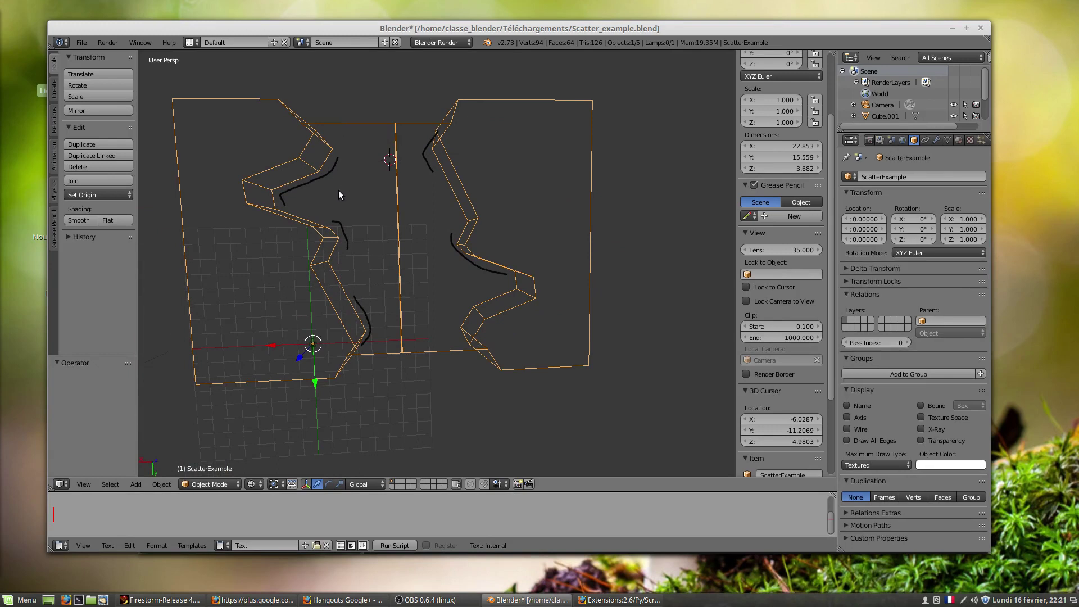
scroll(703, 190, "up", 2)
scroll(556, 214, "down", 3)
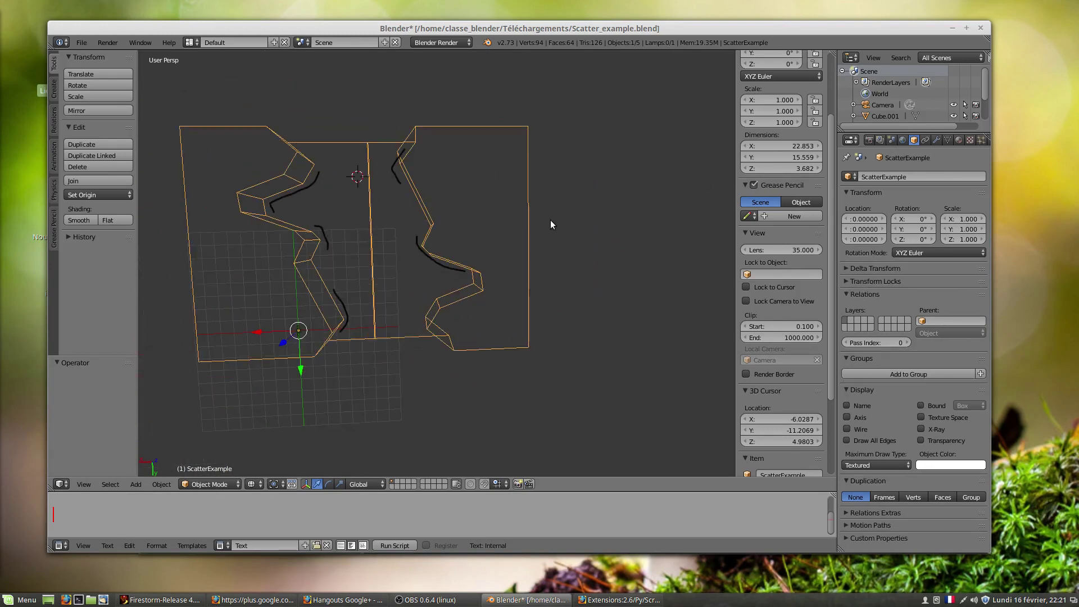
scroll(762, 210, "up", 4)
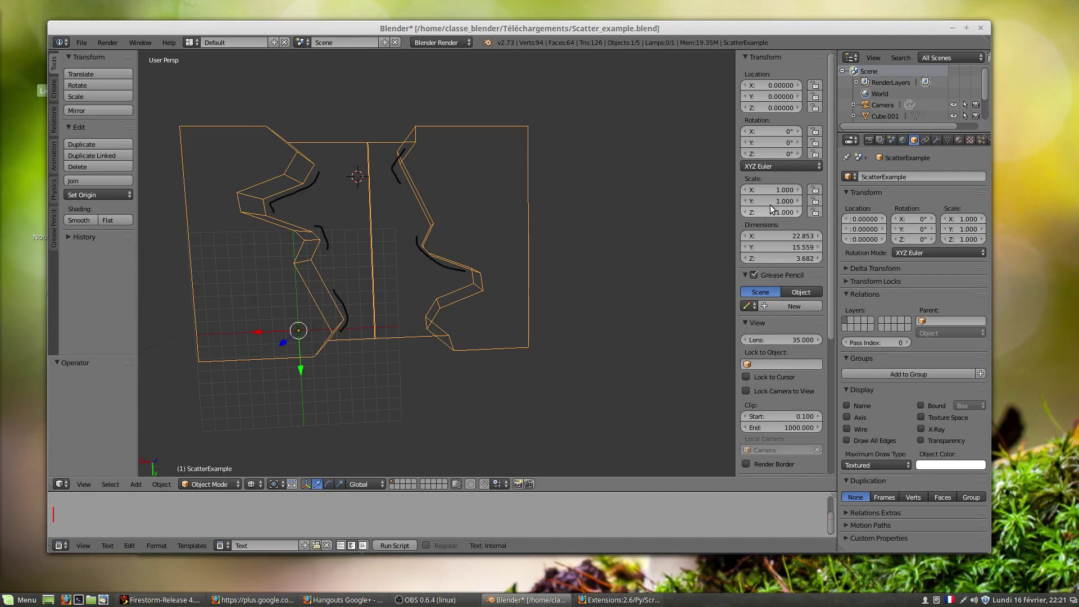
scroll(765, 209, "down", 4)
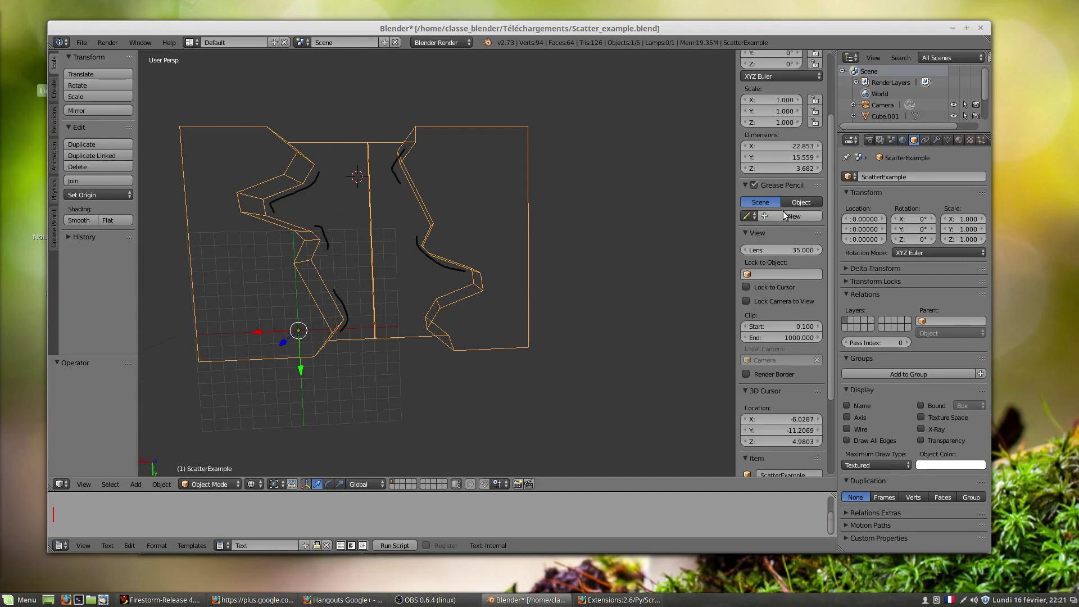
left_click(745, 184)
left_click(745, 184)
- Consult the add-on's documentation page in the browser, return to Blender and compare the strokes with the mesh
key("alt+Tab")
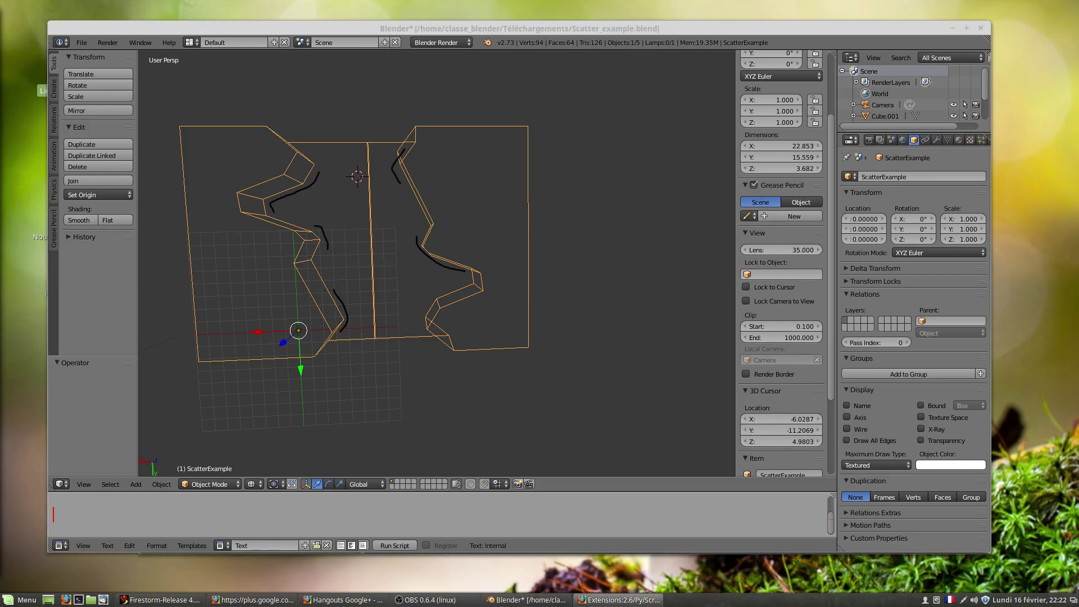
key("alt+Tab")
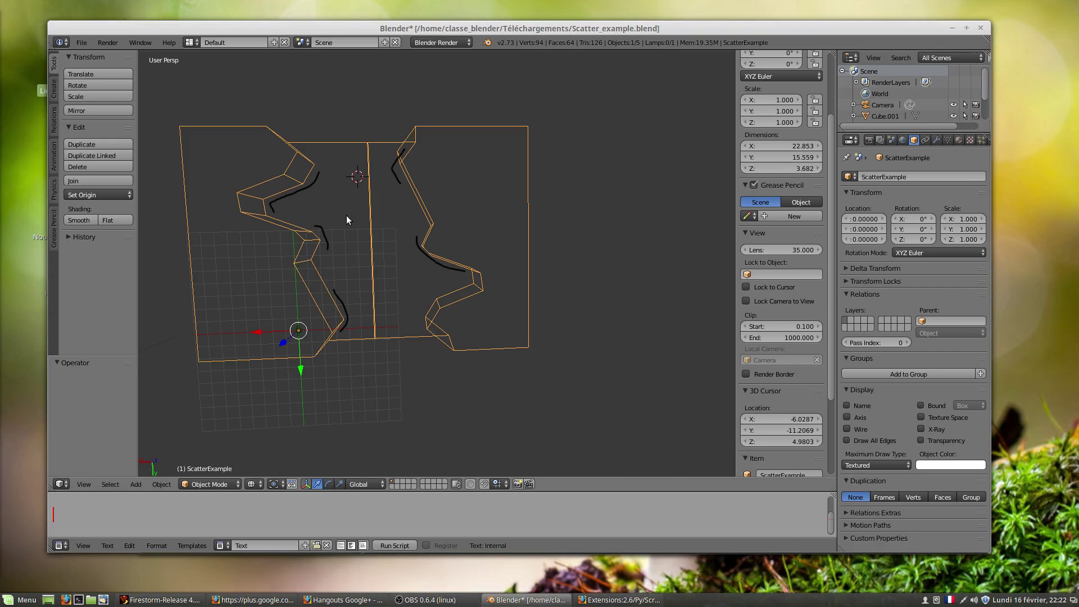
scroll(397, 334, "down", 3)
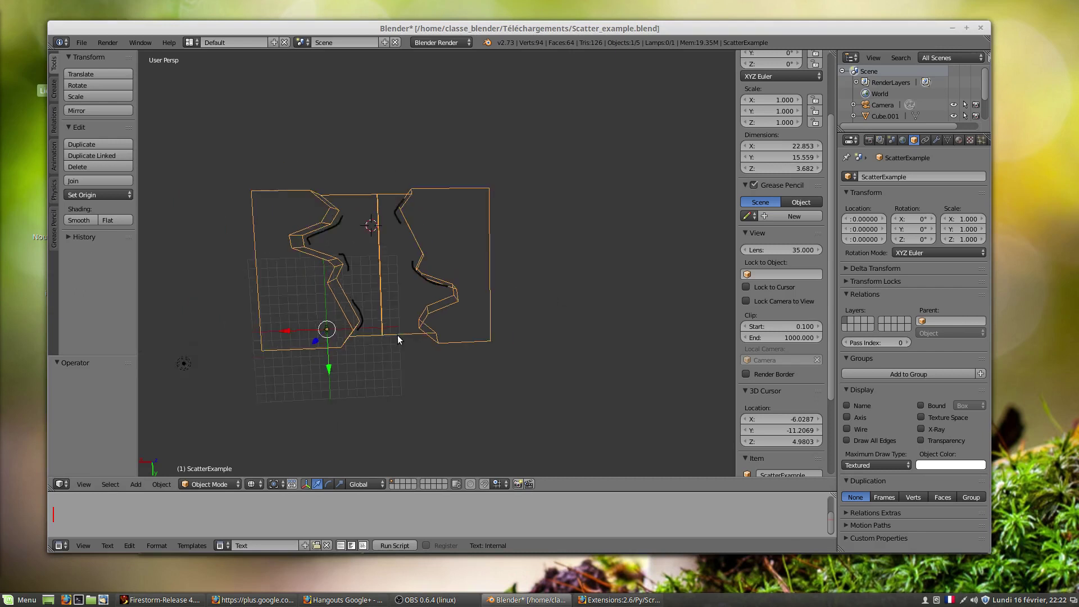
scroll(402, 328, "up", 4)
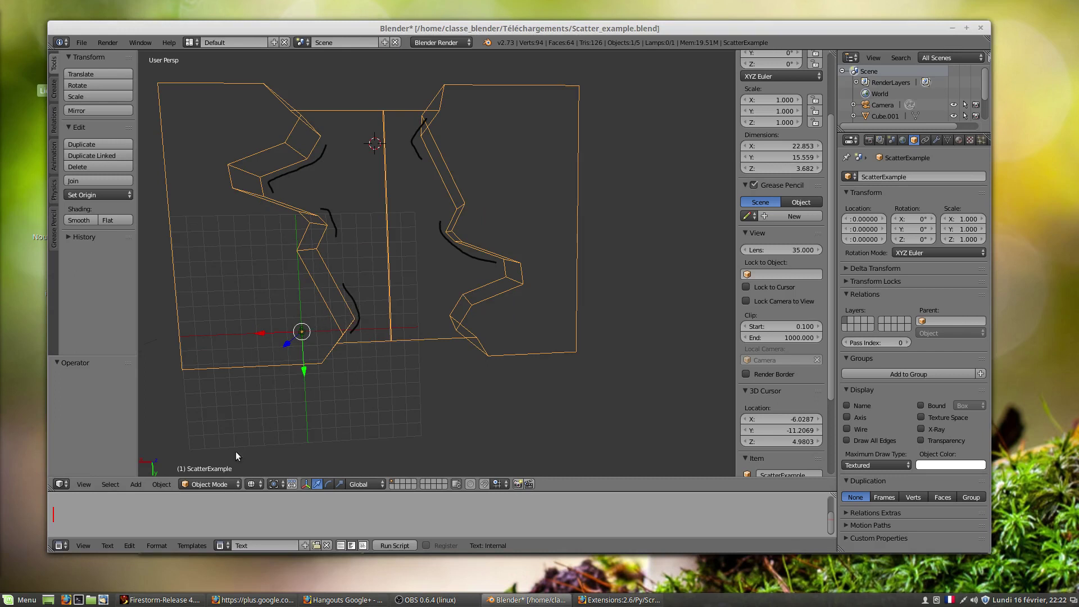
- Inspect the ScatterExample mesh in Edit Mode from a tilted angle, and return to Object Mode
left_click(209, 484)
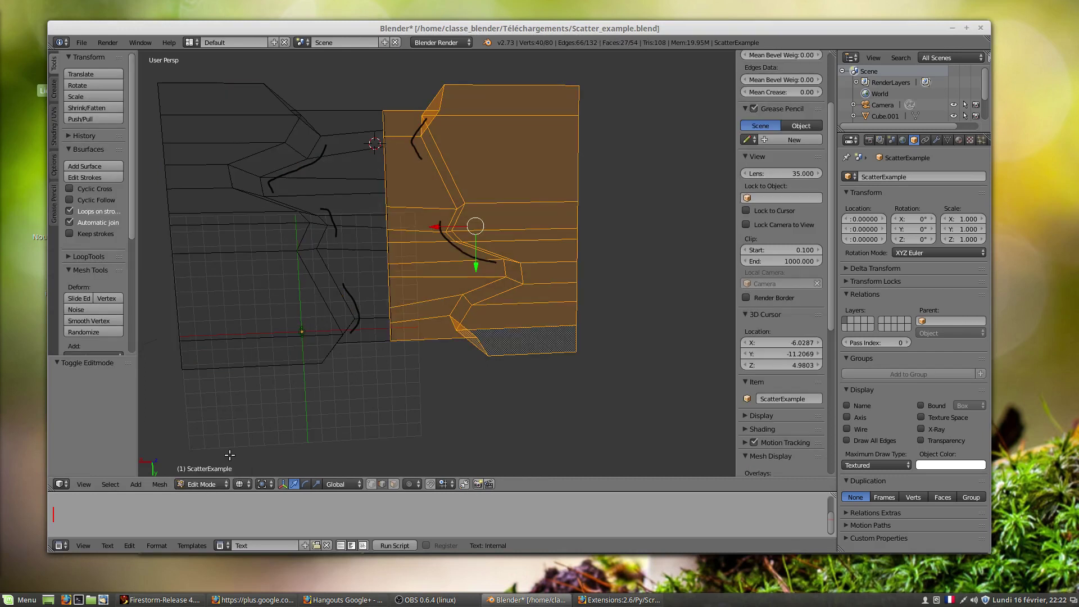
mouse_move(443, 329)
middle_mouse_down()
mouse_move(426, 346)
mouse_move(437, 282)
middle_mouse_up()
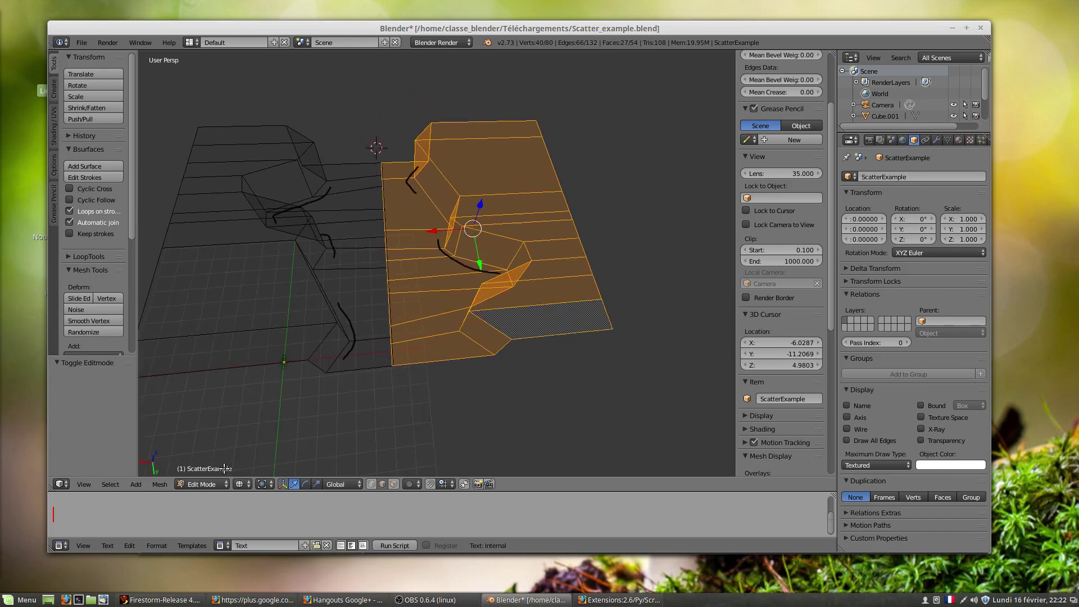
left_click(202, 484)
left_click(204, 471)
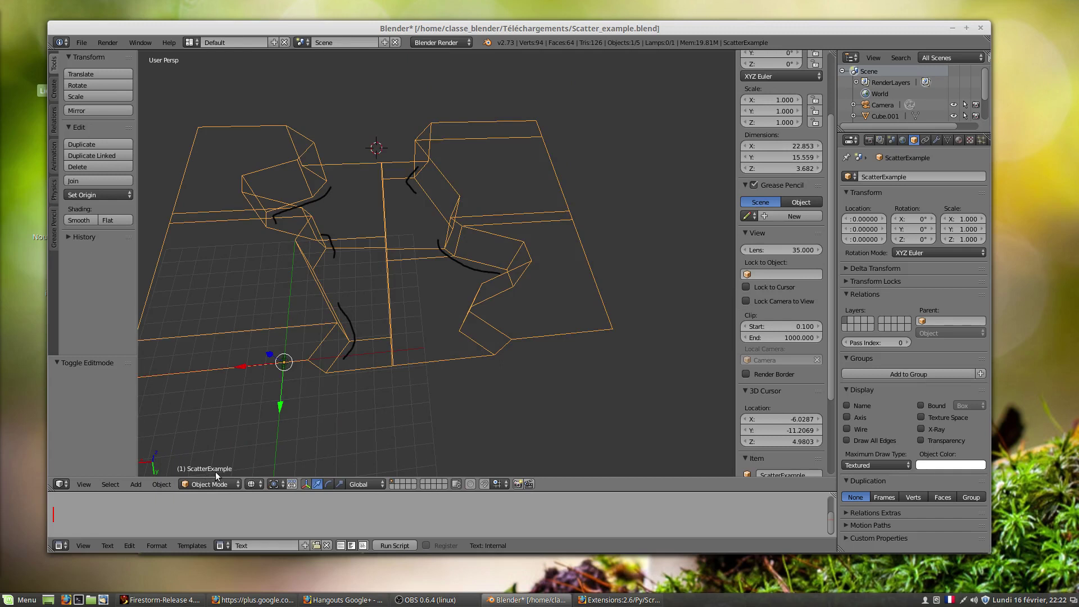
- Draw extra Grease Pencil strokes beside the existing one along the lower inner contour of the ScatterExample mesh and compare them
middle_click_drag(387, 320, 376, 353)
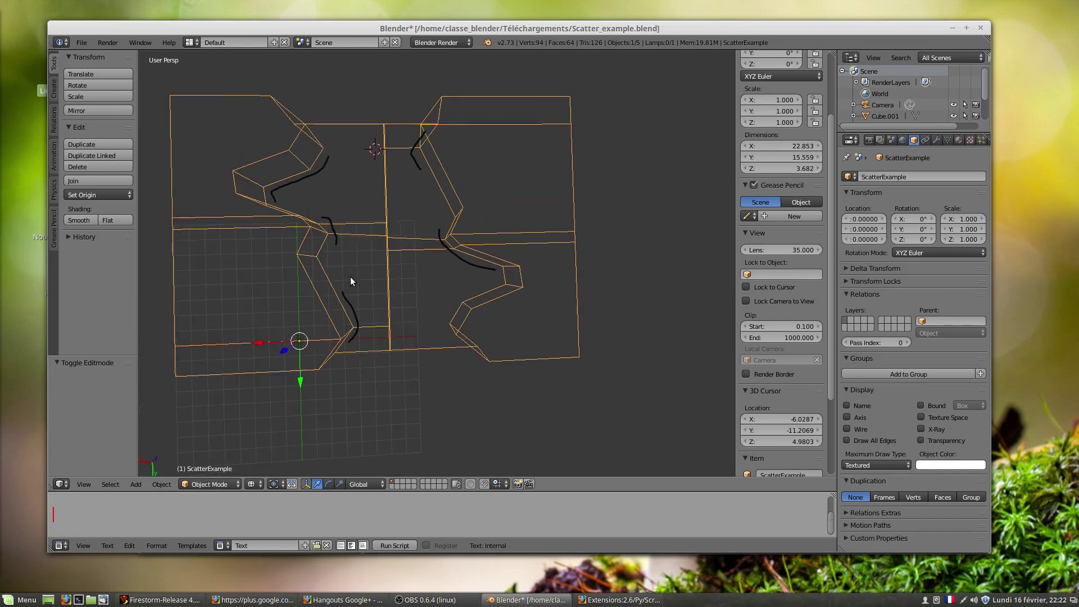
mouse_move(334, 253)
left_mouse_down()
mouse_move(365, 345)
mouse_move(329, 379)
left_mouse_up()
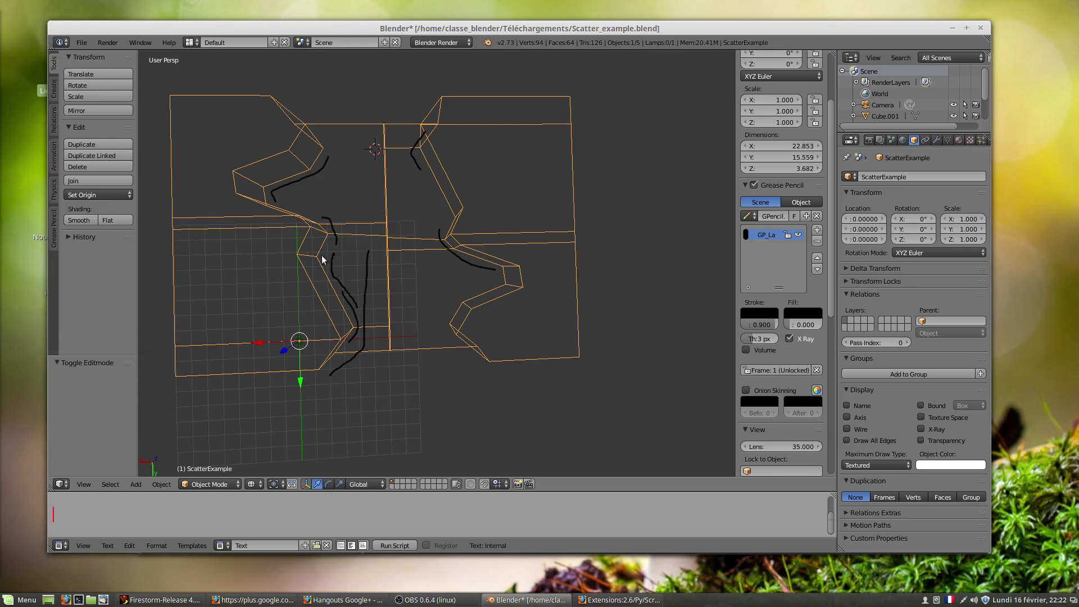
key("alt+Tab")
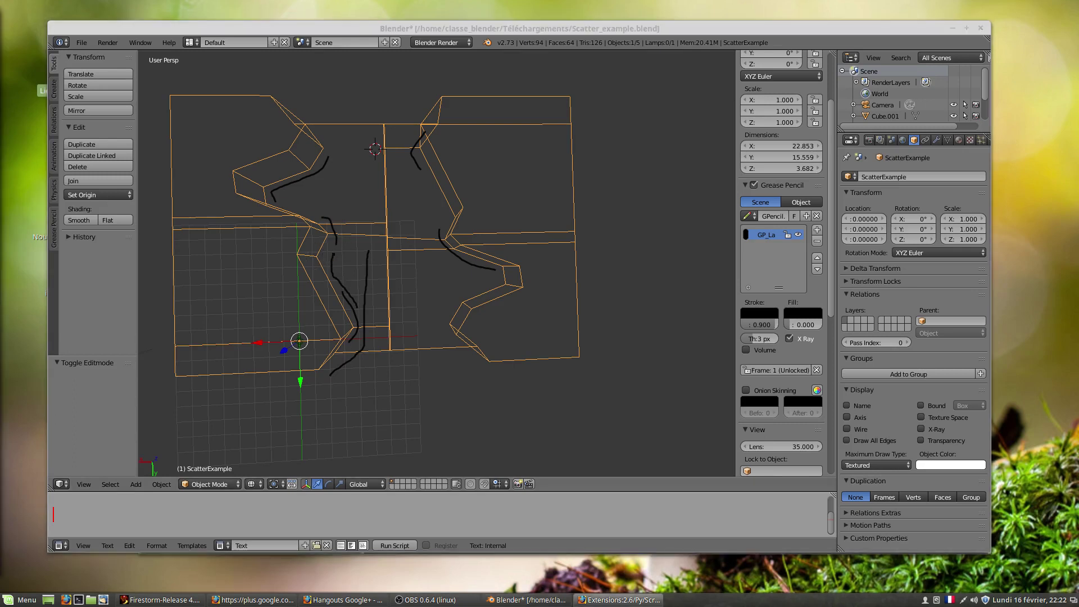
left_click(269, 183)
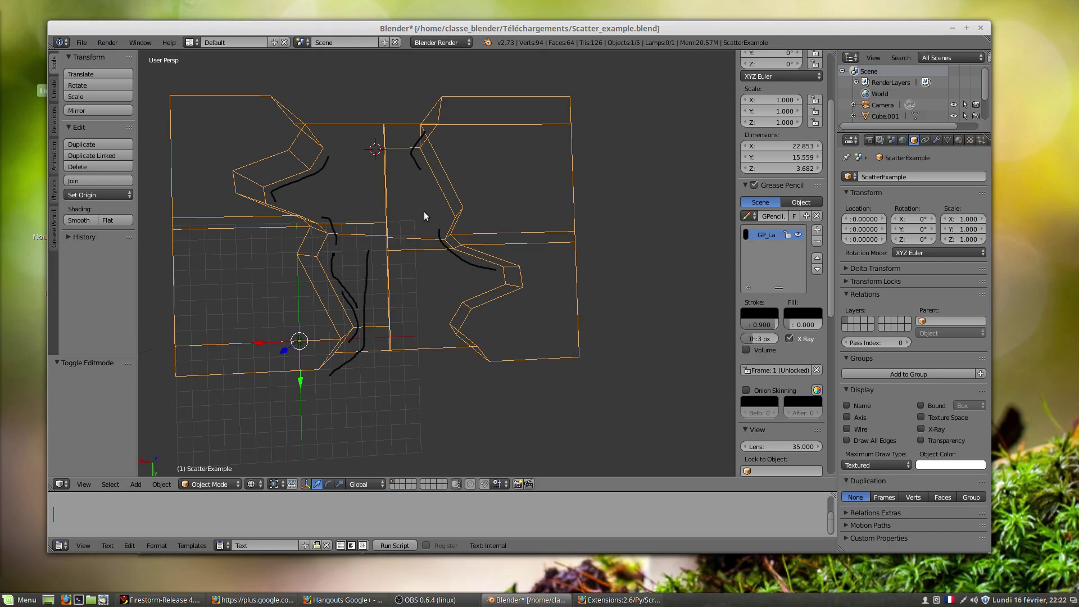
scroll(329, 194, "down", 2)
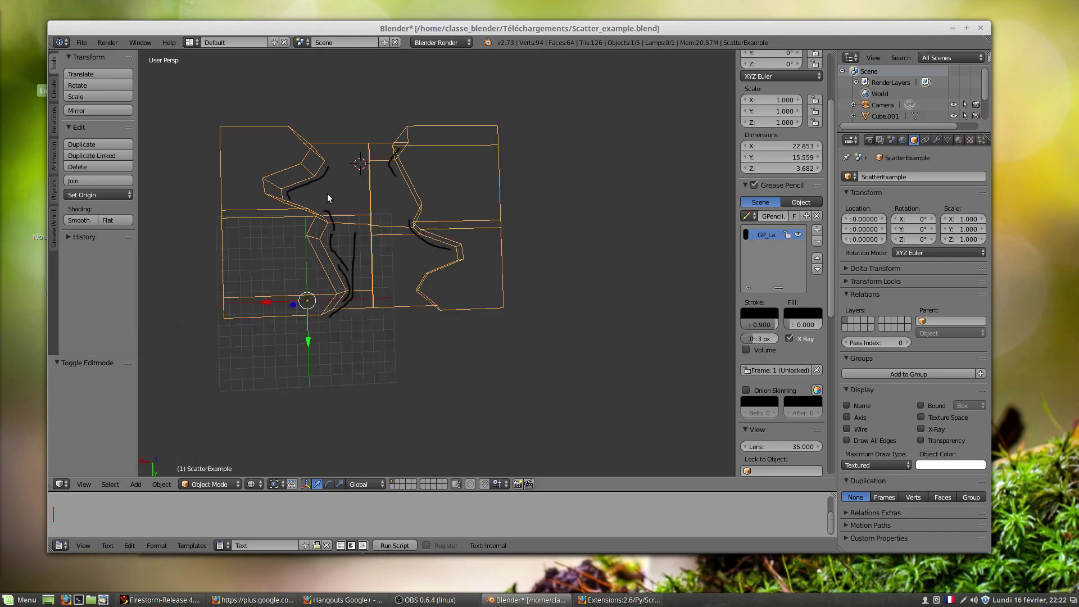
mouse_move(334, 194)
middle_mouse_down()
mouse_move(339, 229)
mouse_move(335, 202)
middle_mouse_up()
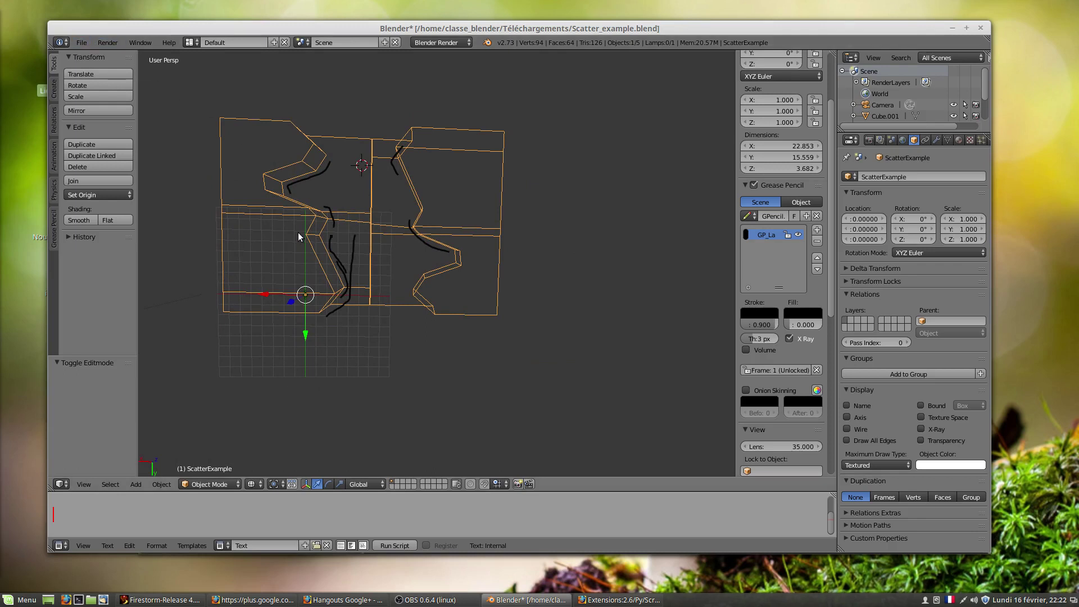
- Start a new default scene, leaving the scatter example file
left_click(82, 43)
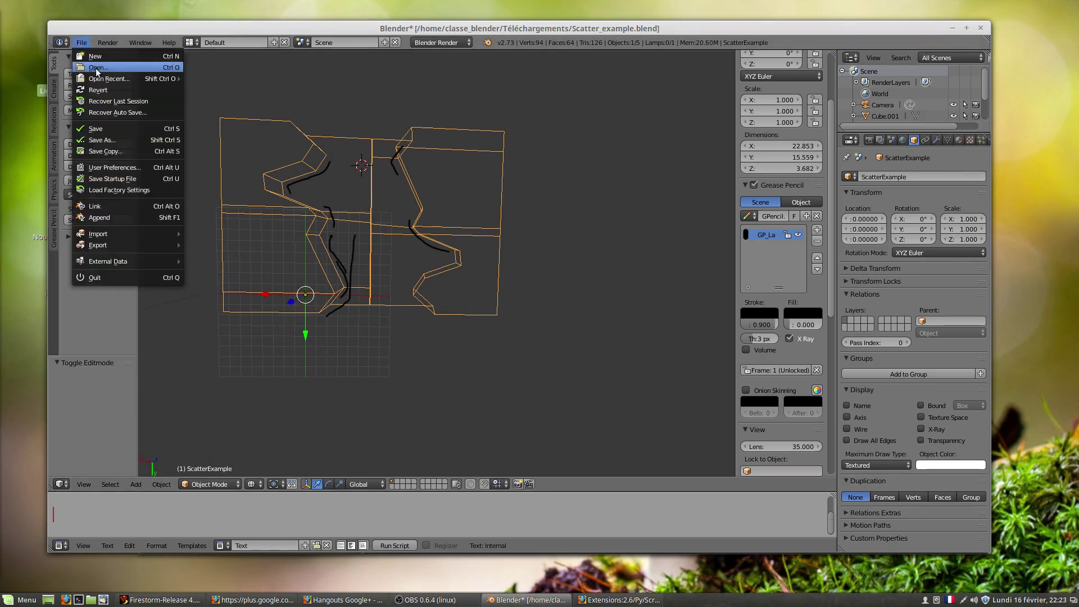
mouse_move(115, 81)
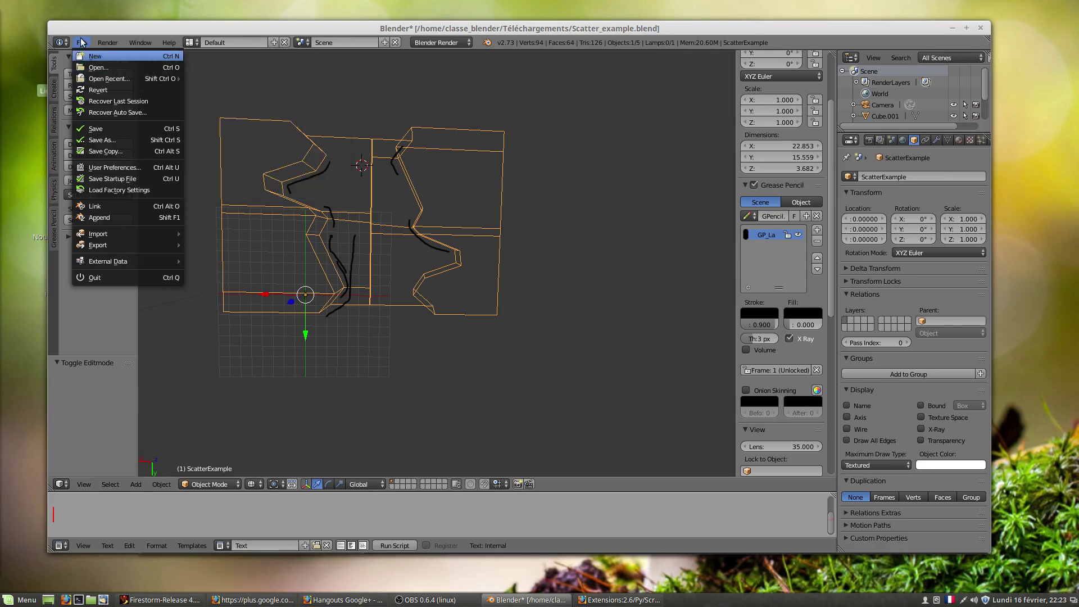
left_click(93, 56)
left_click(106, 66)
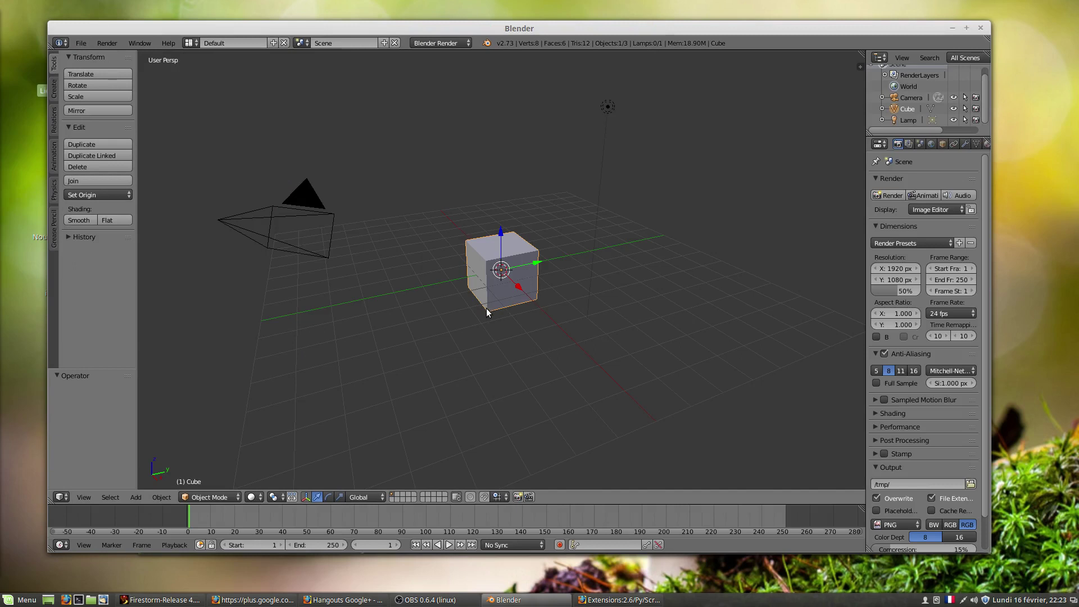
- Scale the default cube's geometry down to about 0.244 in Edit Mode, return to Object Mode and view it from above
middle_click_drag(486, 308, 464, 330)
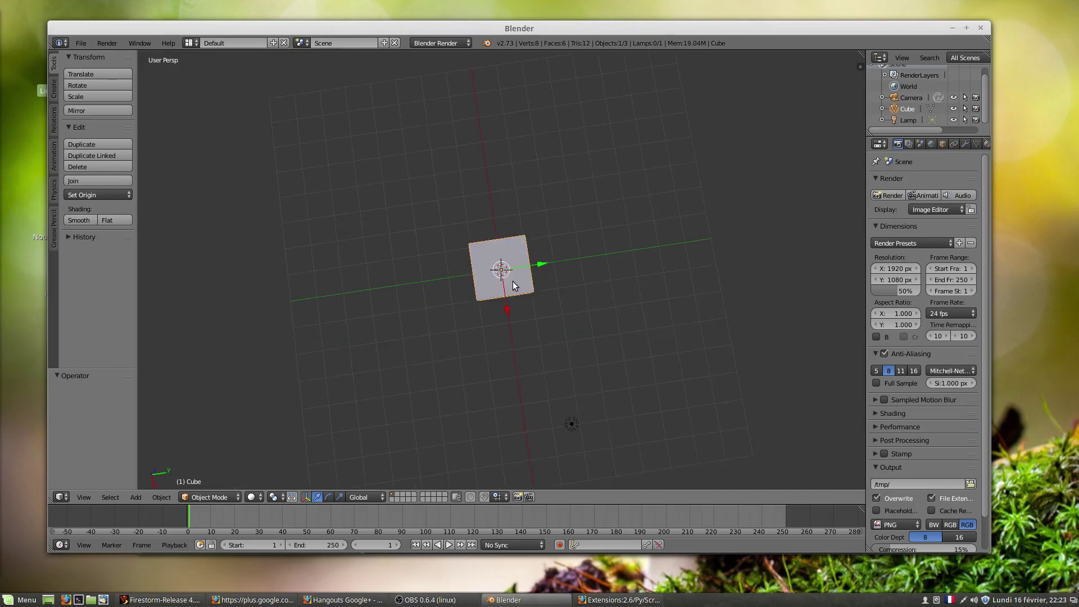
key("x")
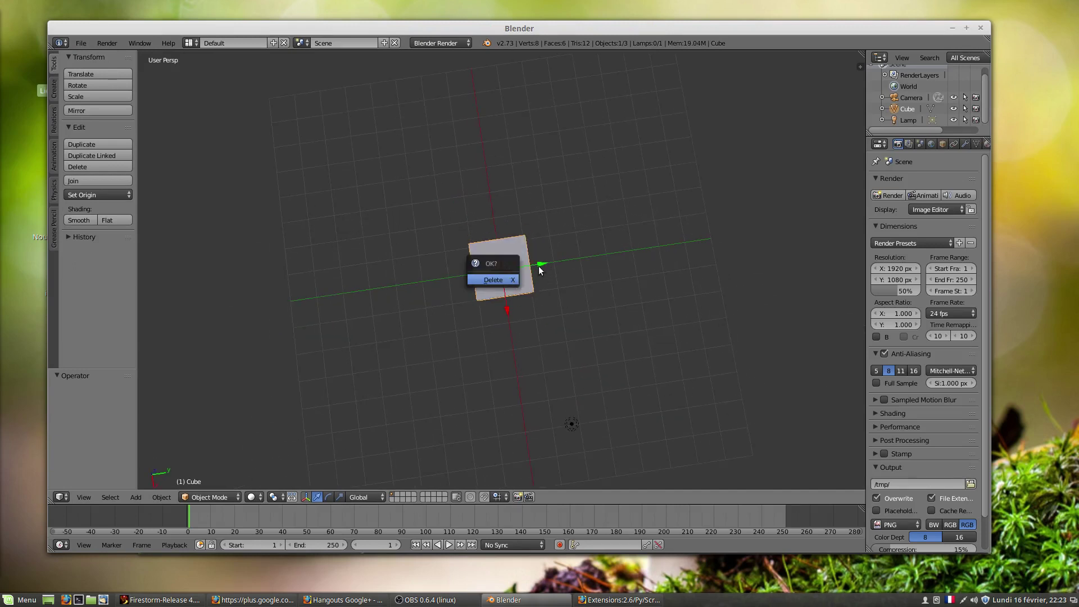
key("Tab")
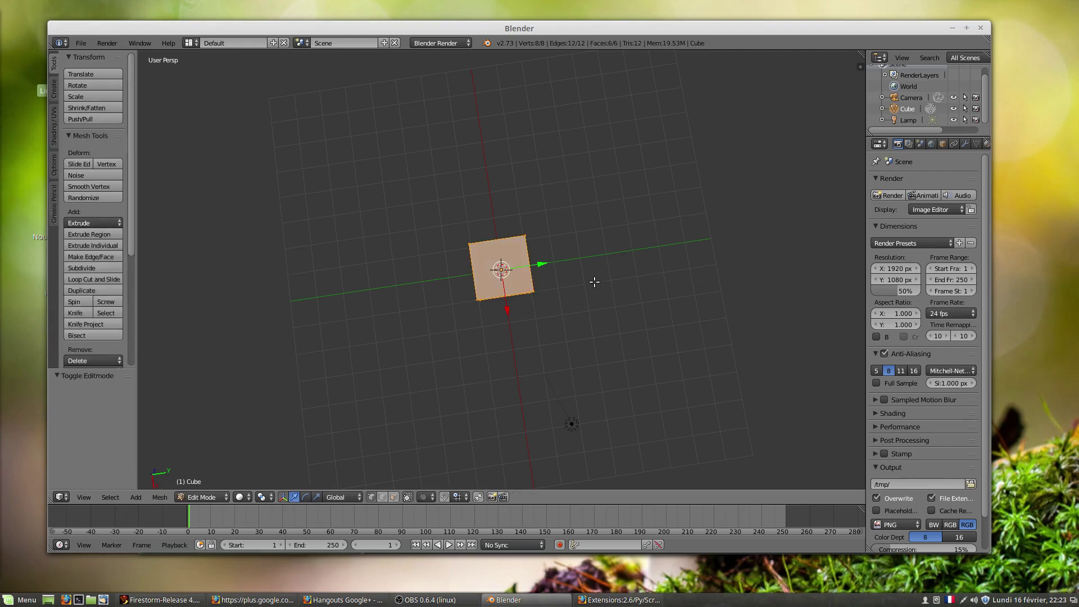
key("s")
left_click(526, 277)
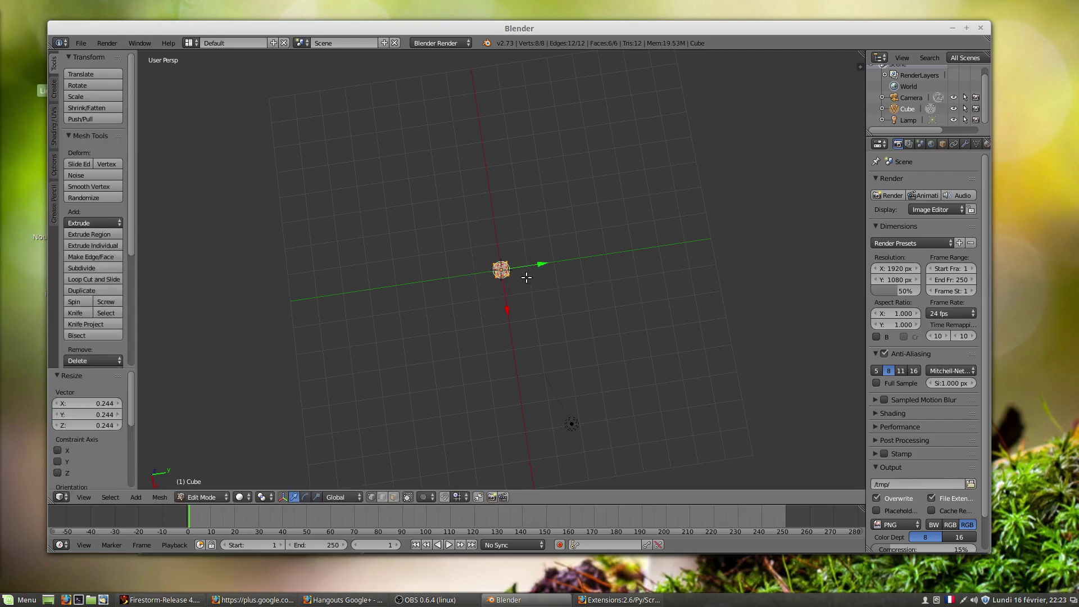
key("KP_7")
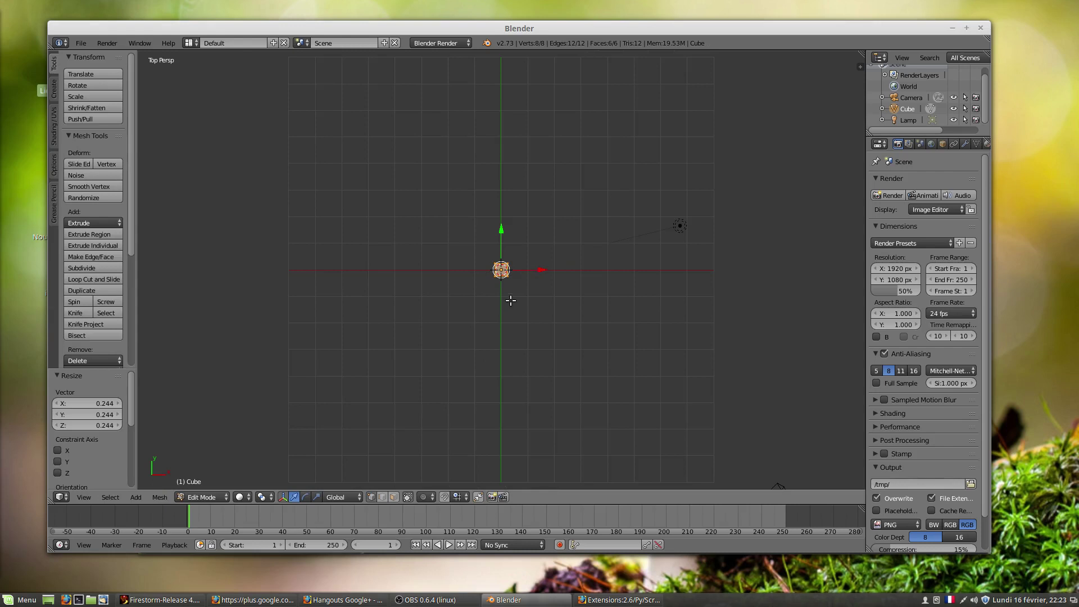
middle_click_drag(499, 297, 364, 298, "shift")
scroll(375, 306, "up", 4)
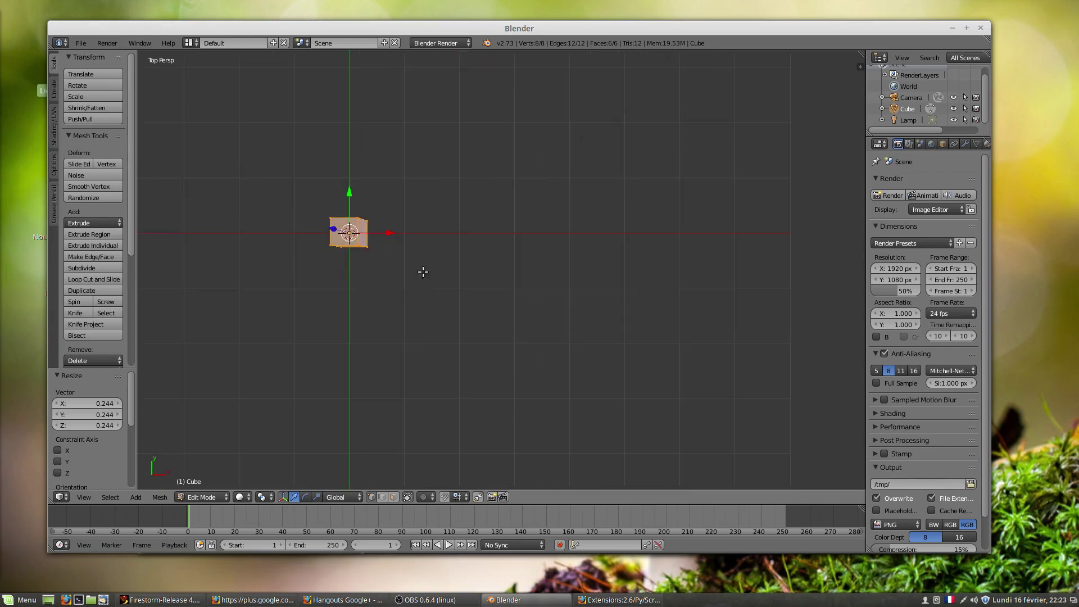
middle_click_drag(465, 242, 388, 268, "shift")
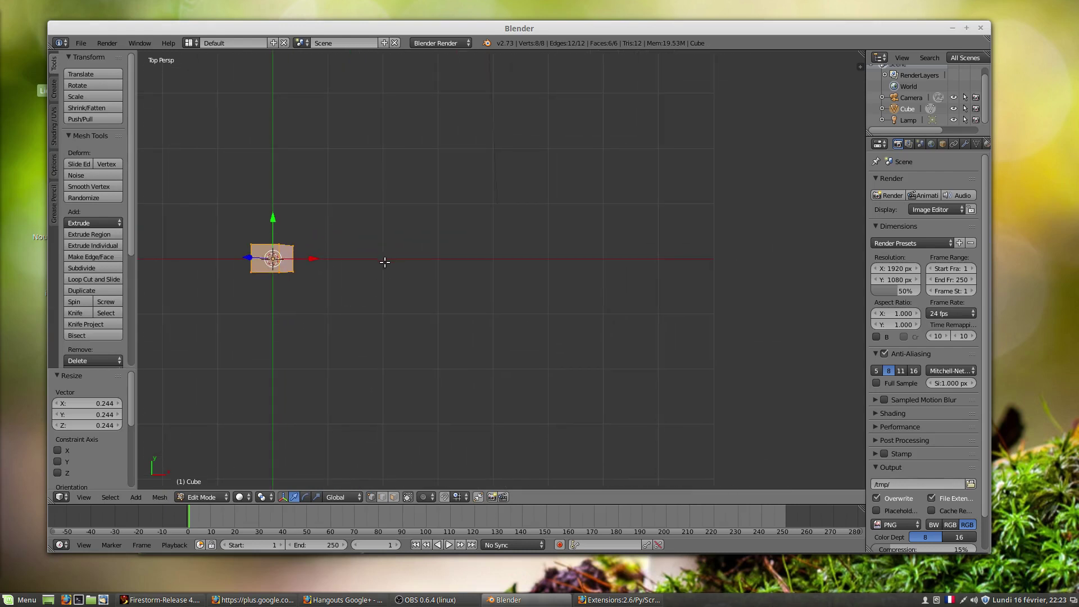
key("Tab")
- Add a torus beside the cube at about X 1.95 on the X axis and duplicate it about 4.53 units along X
left_click(381, 259)
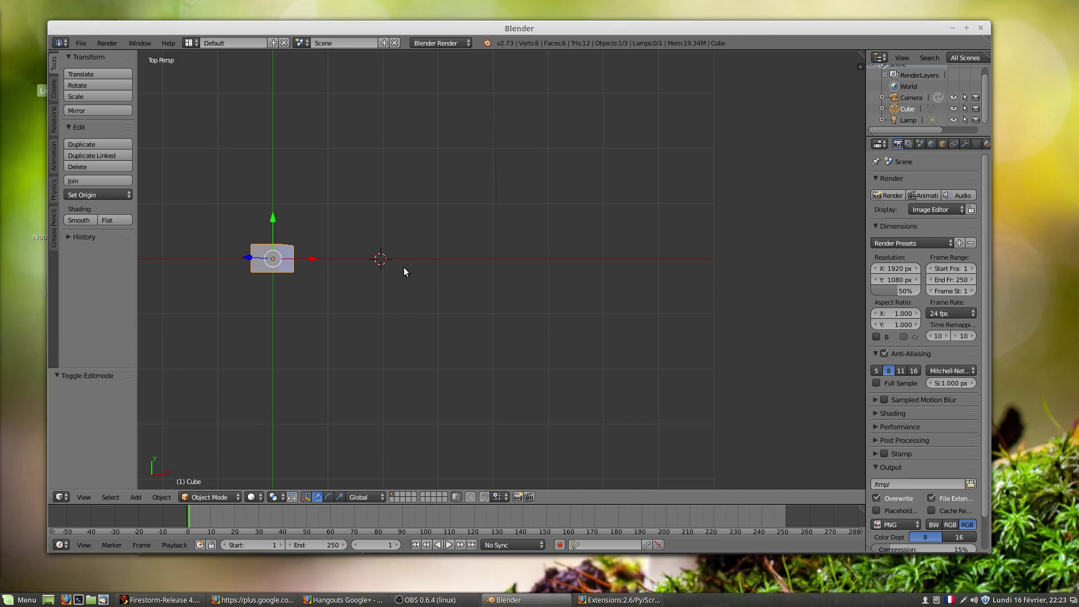
key("shift+a")
mouse_move(403, 267)
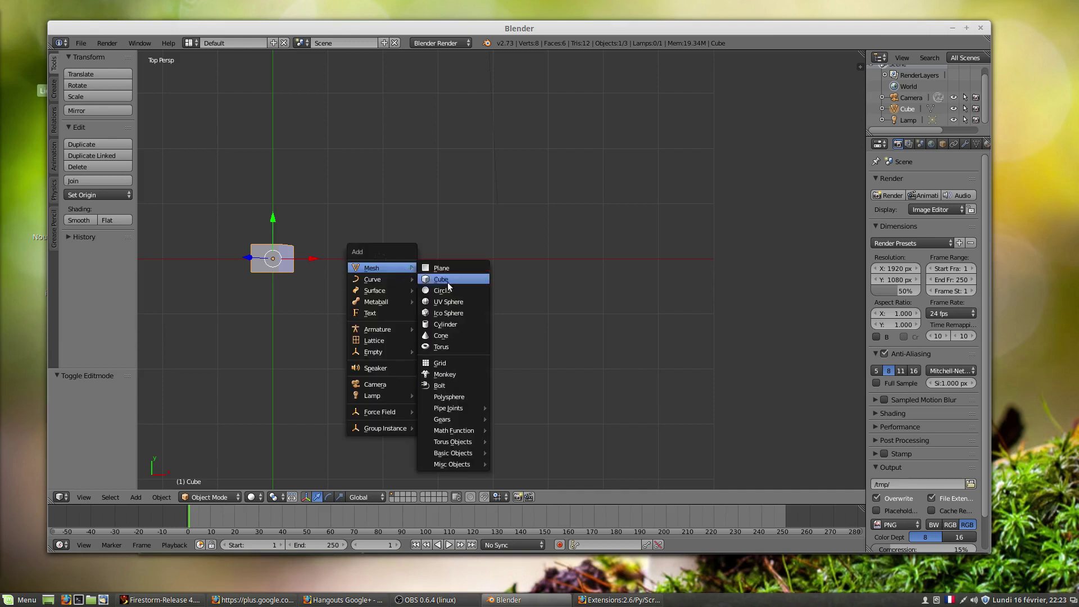
left_click(446, 348)
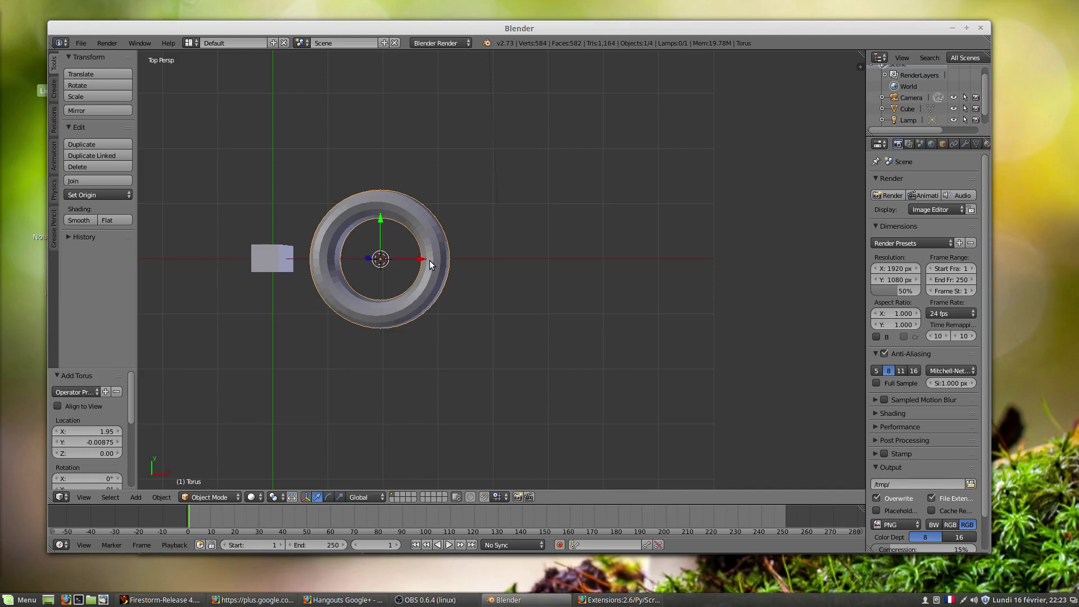
key("shift+d")
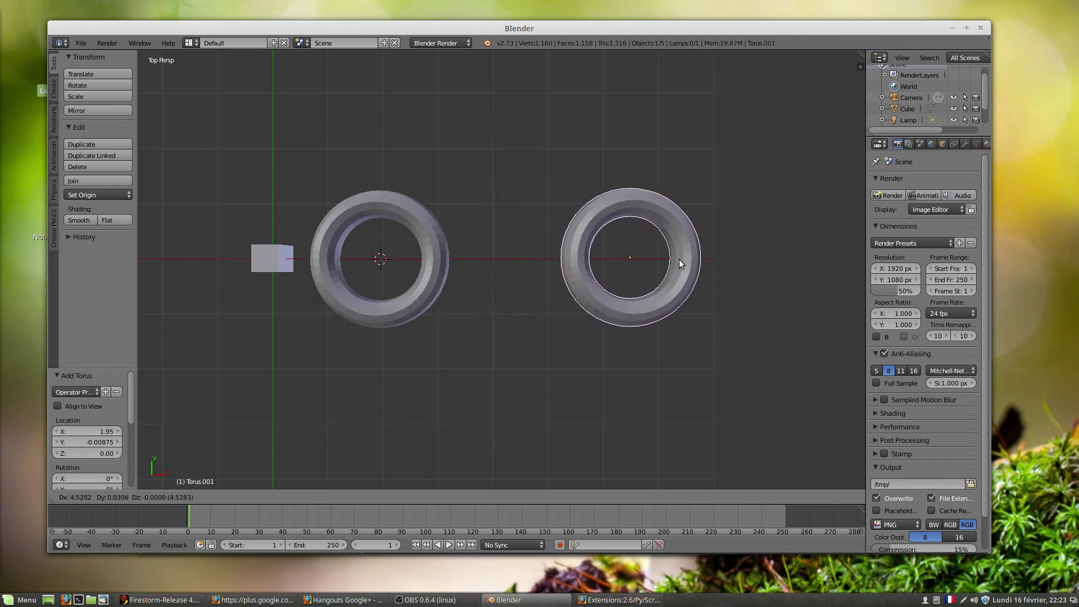
left_click(679, 258)
- Duplicate the pair of tori twice, each time 3 units along negative Y, to form three rows of rings
right_click(428, 297, "shift")
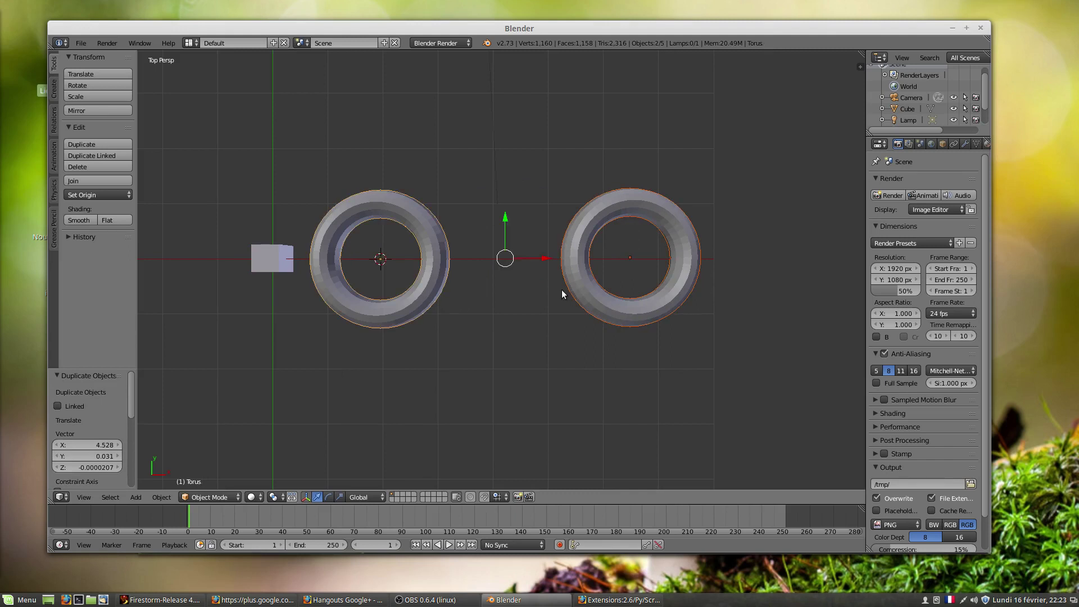
key("shift+d")
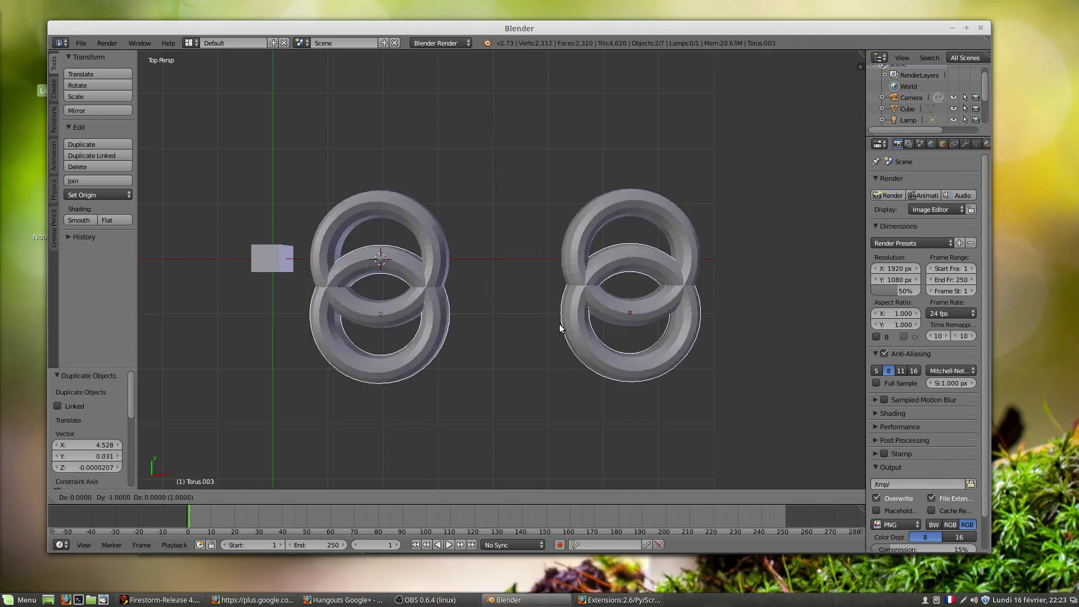
left_click(556, 441)
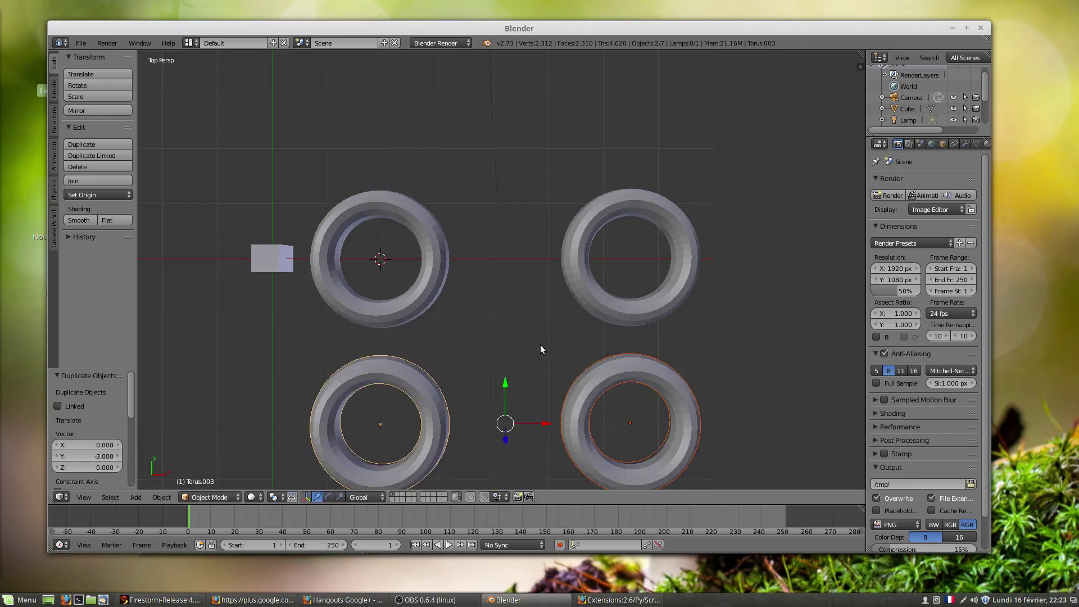
scroll(540, 349, "down", 1)
scroll(545, 328, "down", 2)
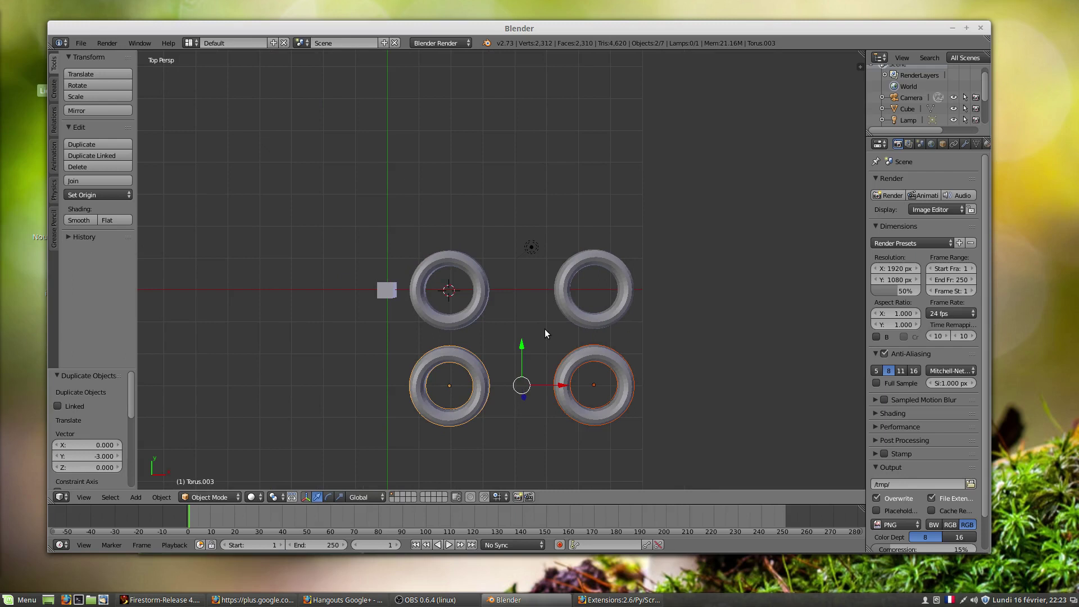
key("shift+d")
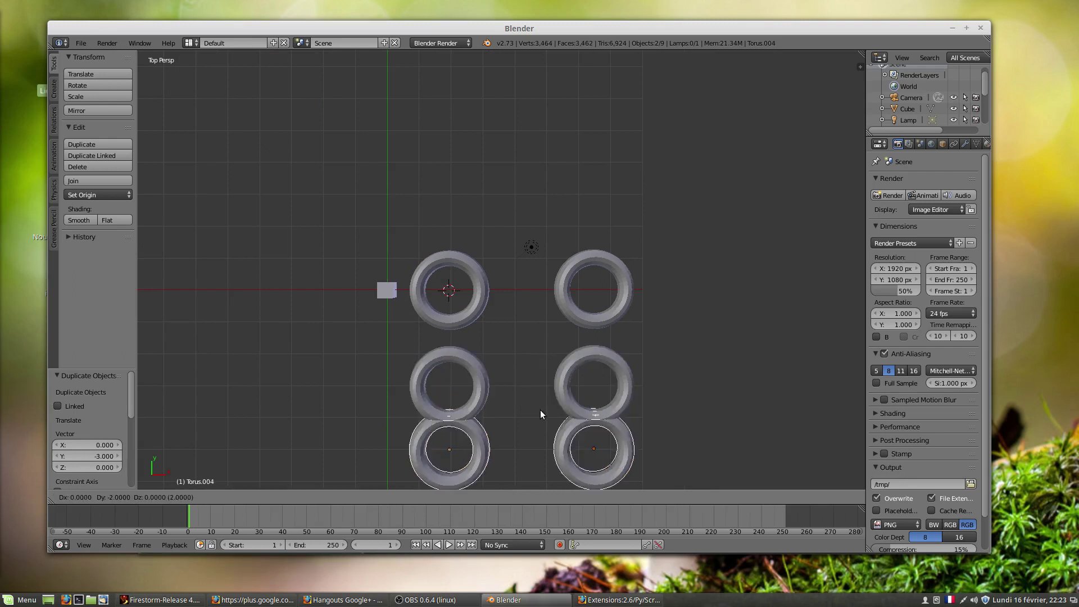
left_click(540, 423)
middle_click_drag(538, 328, 498, 252, "shift")
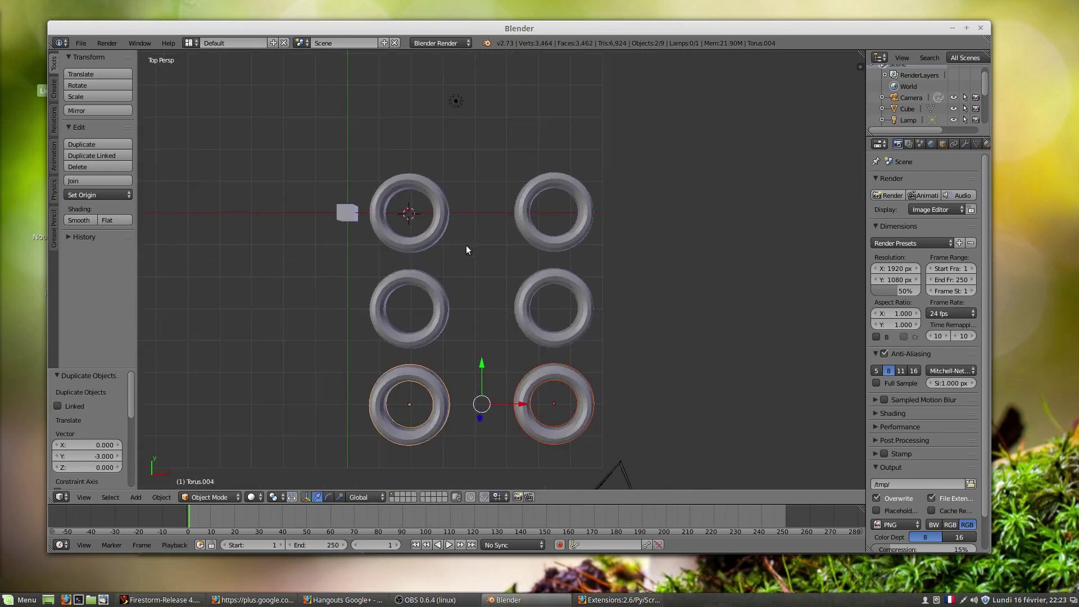
- Add a Path curve midway between the two tori of the first row, at about X 4.21, Y -0.03
scroll(400, 246, "up", 3)
middle_click_drag(380, 209, 336, 153)
key("KP_7")
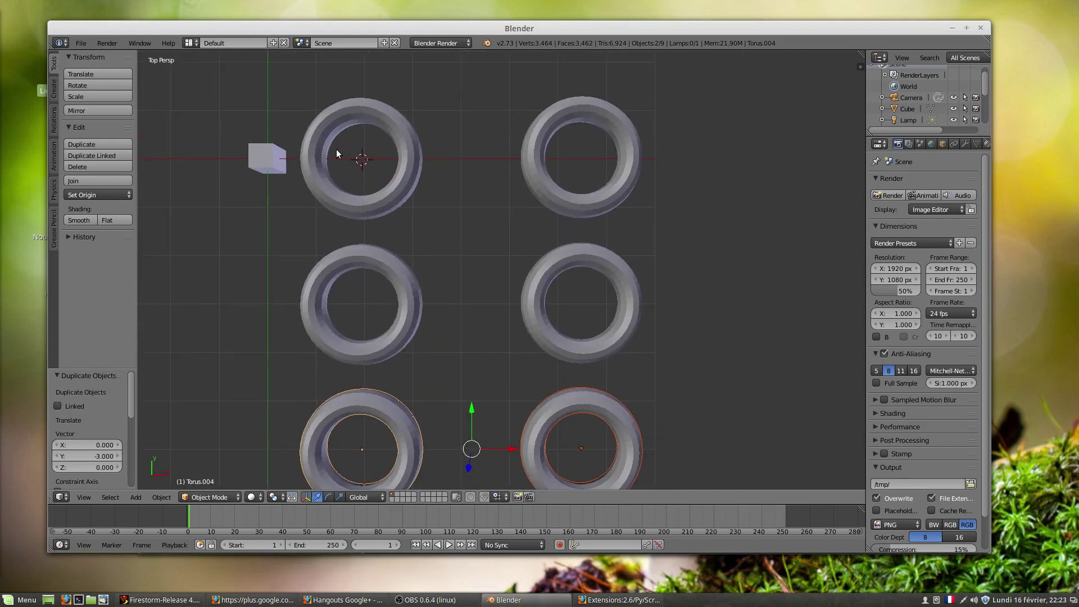
left_click(356, 153)
left_click(361, 158)
key("shift+a")
mouse_move(457, 170)
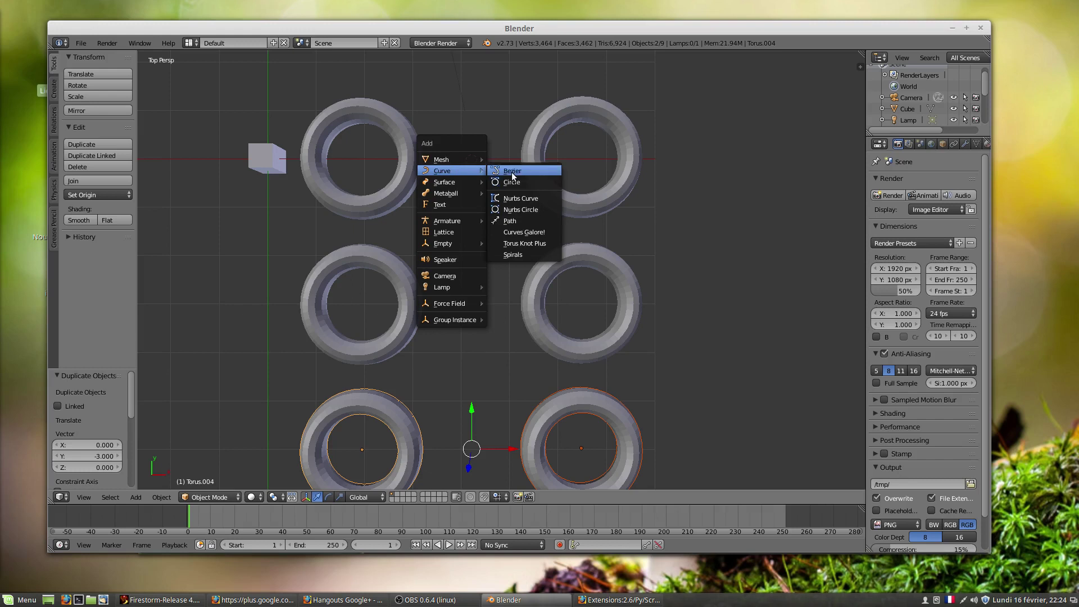
left_click(507, 222)
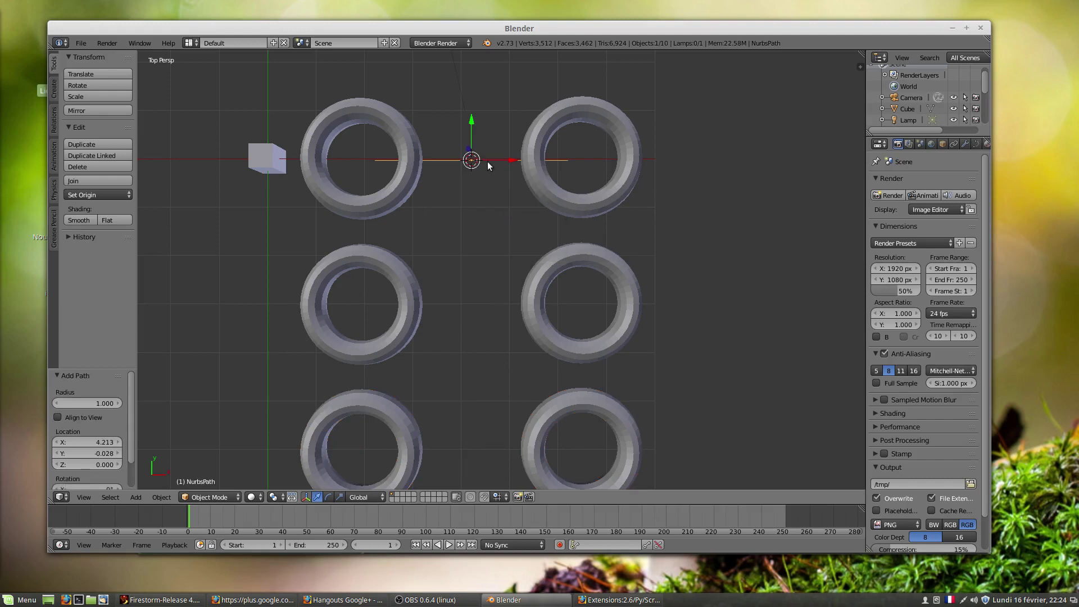
- In Edit Mode, move the path's first point into the left first-row torus and its second point about 3.16 units along X into the right one
key("Tab")
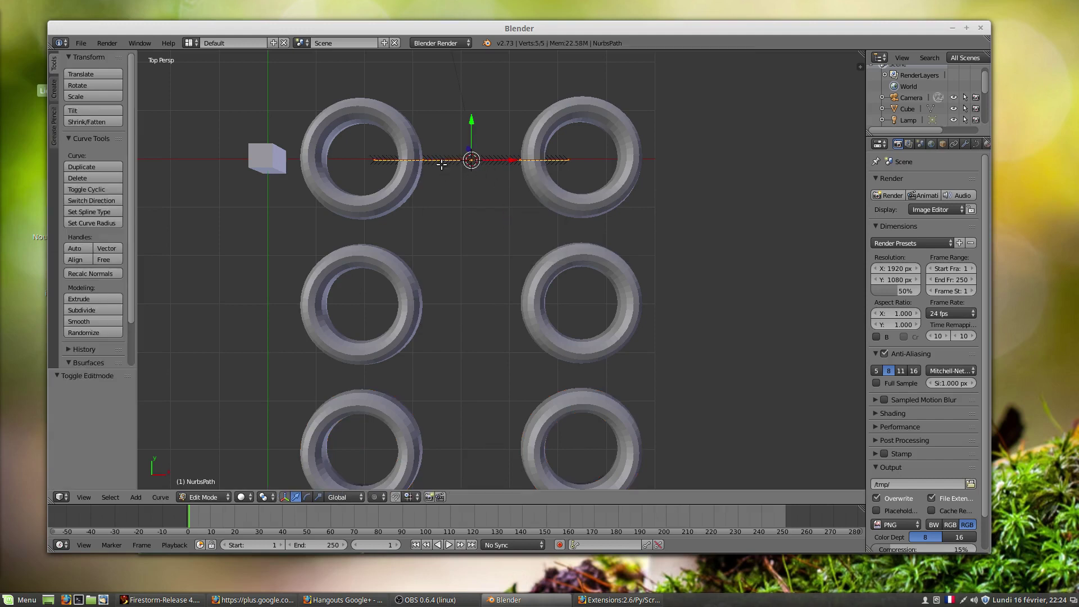
right_click(375, 159)
key("g")
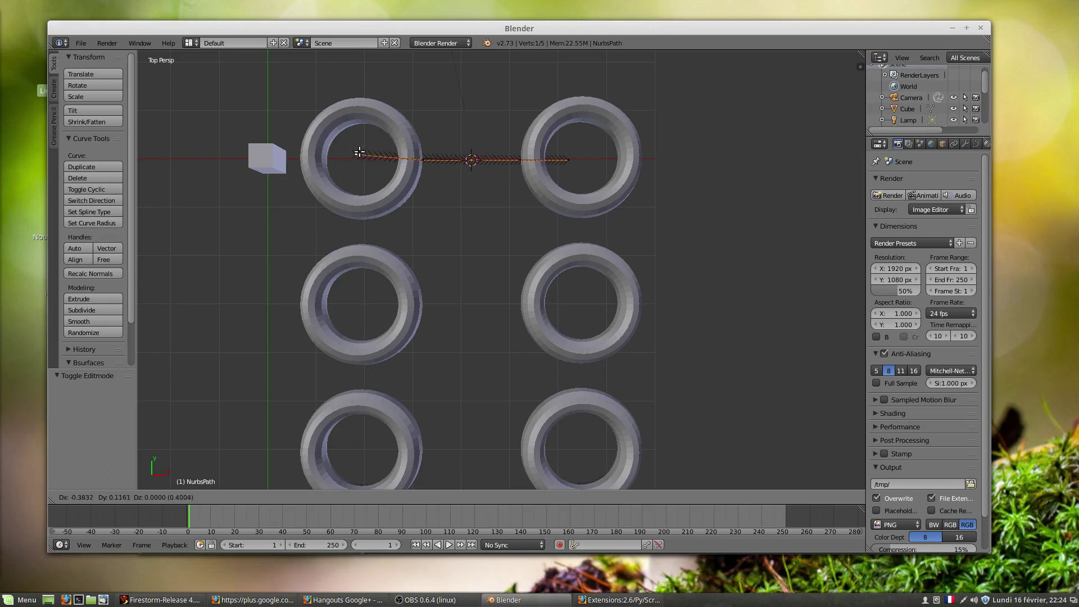
left_click(364, 155)
key("g")
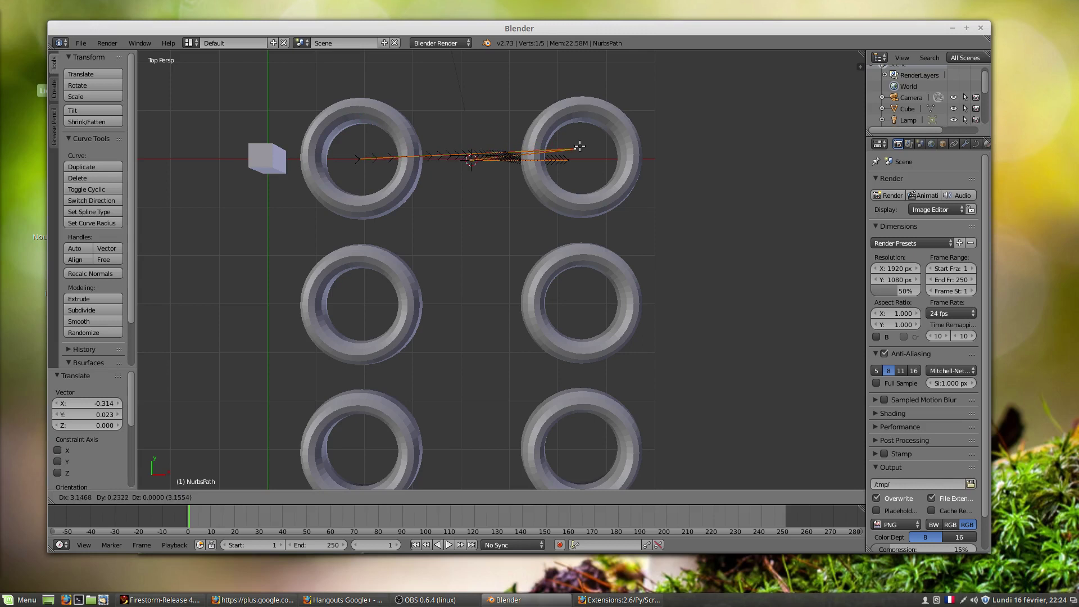
left_click(579, 151)
- Move the path's third point about 2.15 along X into the right first-row torus and its fourth point back between the first two rows
right_click(472, 161)
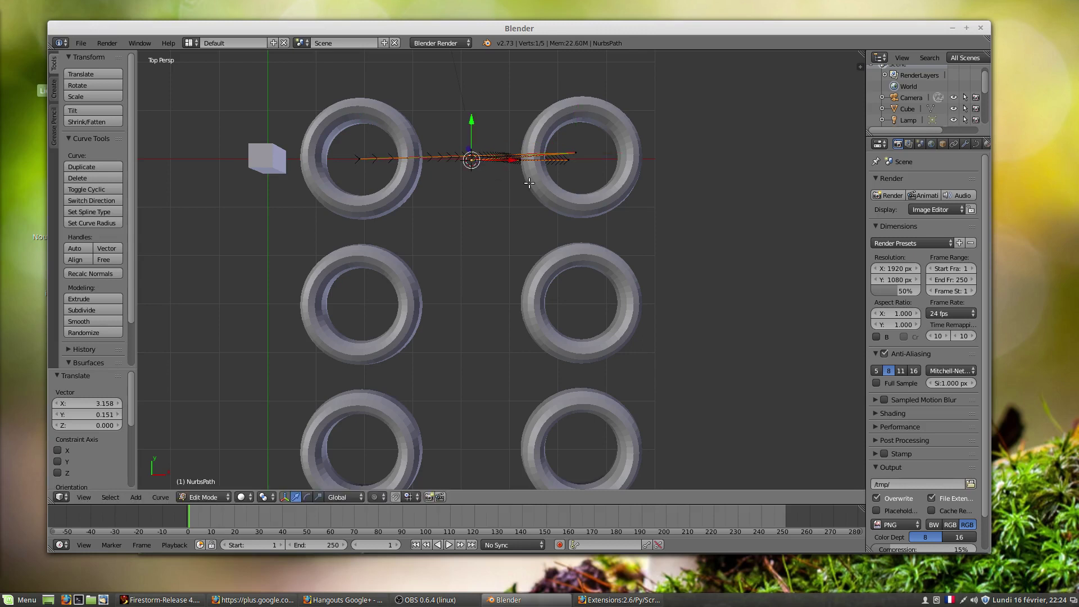
middle_click_drag(546, 184, 486, 130)
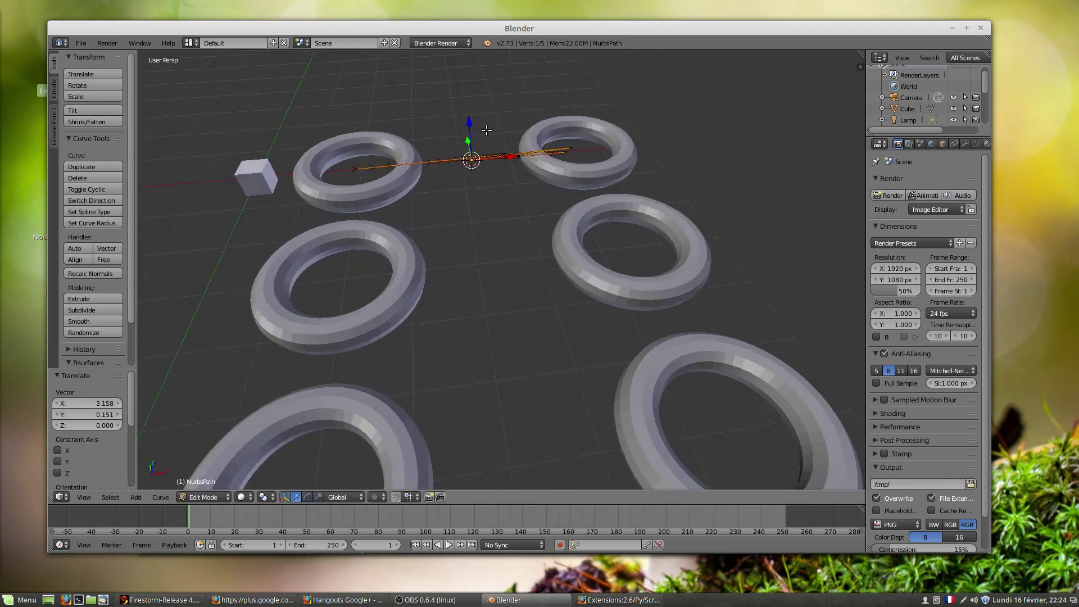
key("g")
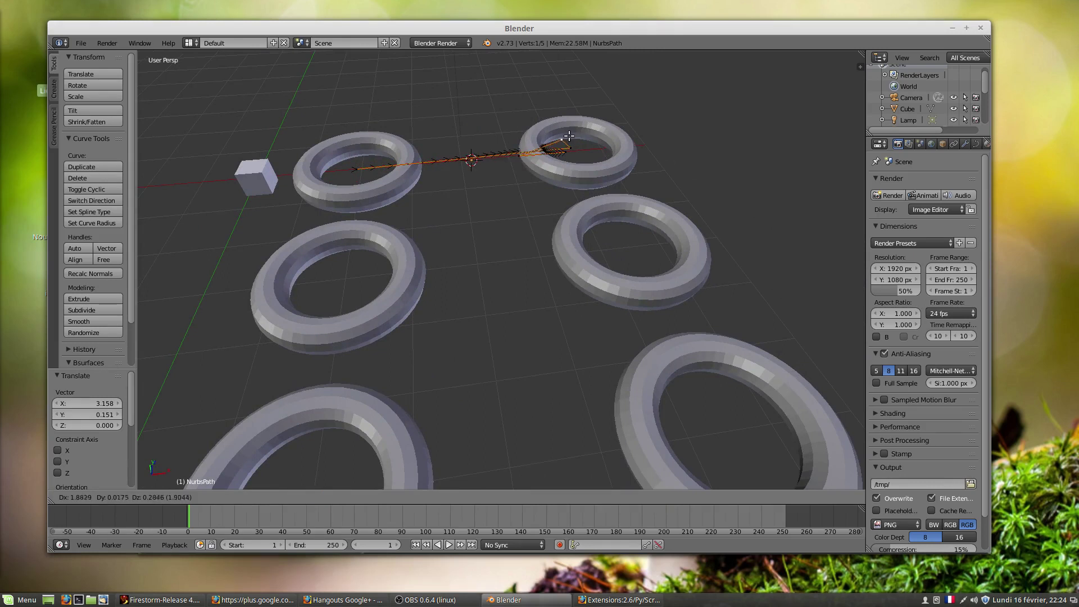
left_click(579, 131)
middle_click_drag(523, 151, 517, 171)
key("g")
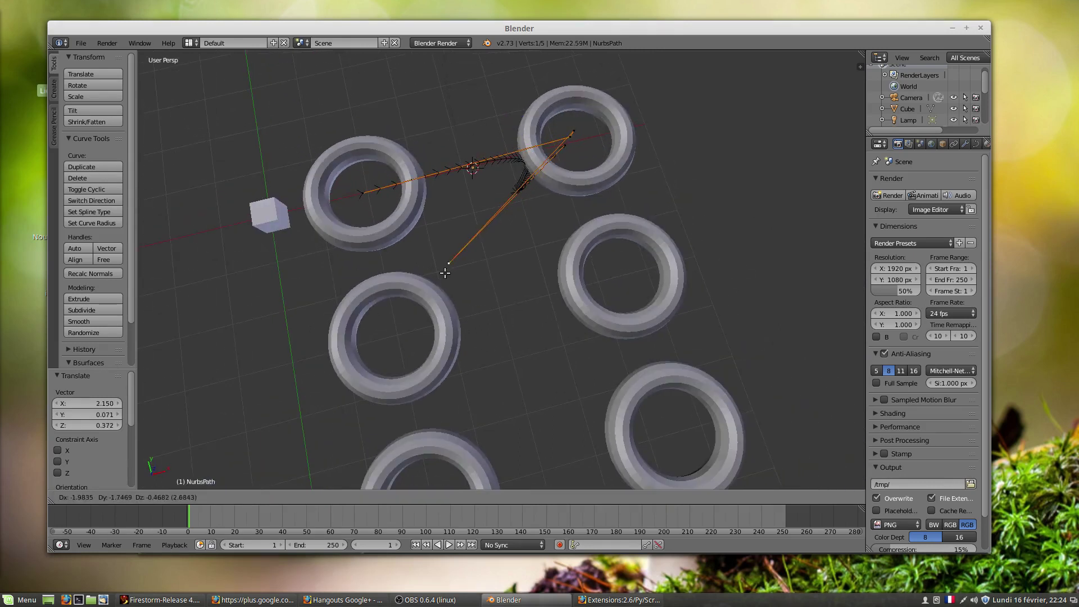
left_click(458, 263)
- Move the path's end point and the fourth point beside it into the left torus of the second row
middle_click_drag(513, 229, 470, 194)
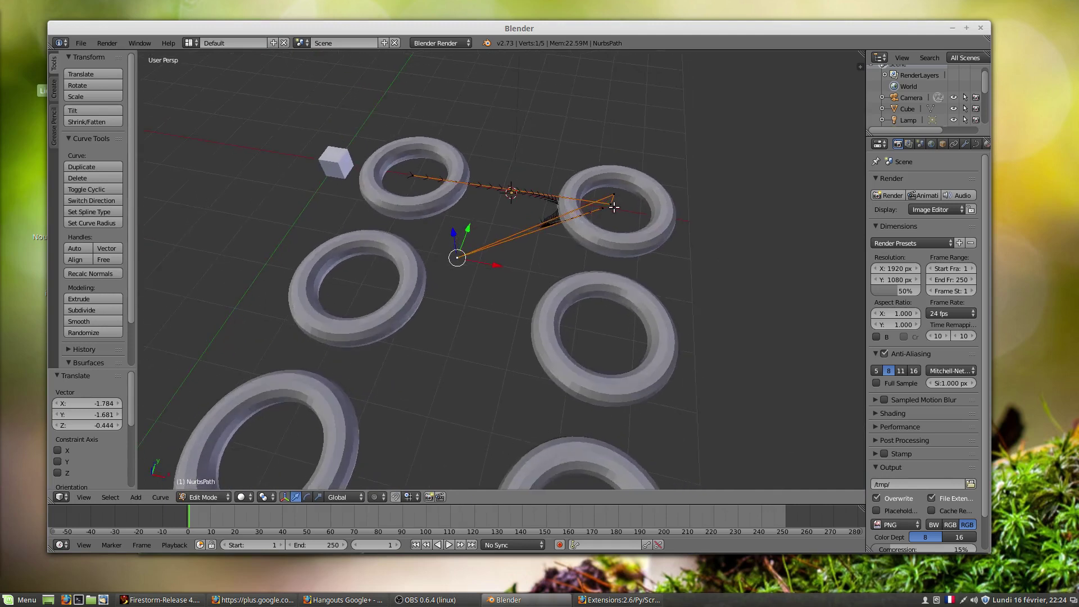
right_click(603, 208)
key("g")
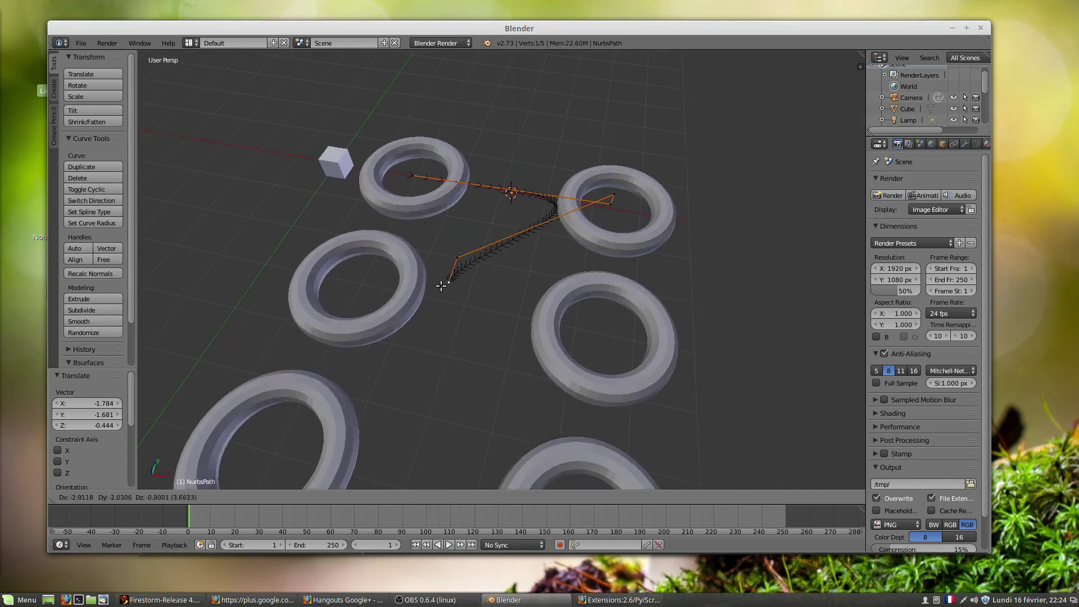
left_click(351, 286)
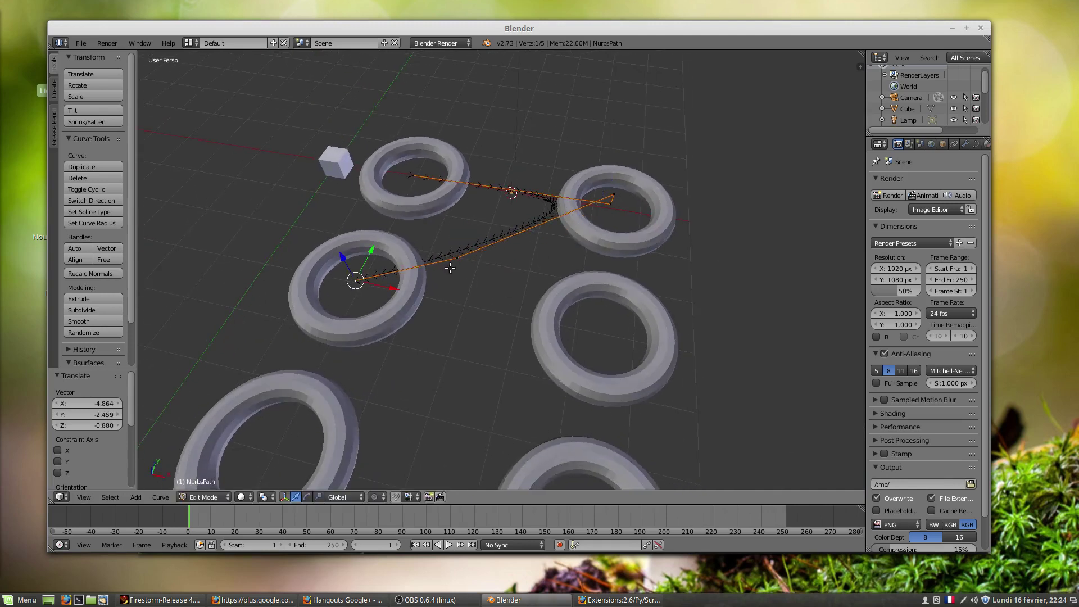
right_click(462, 254)
key("g")
left_click(366, 269)
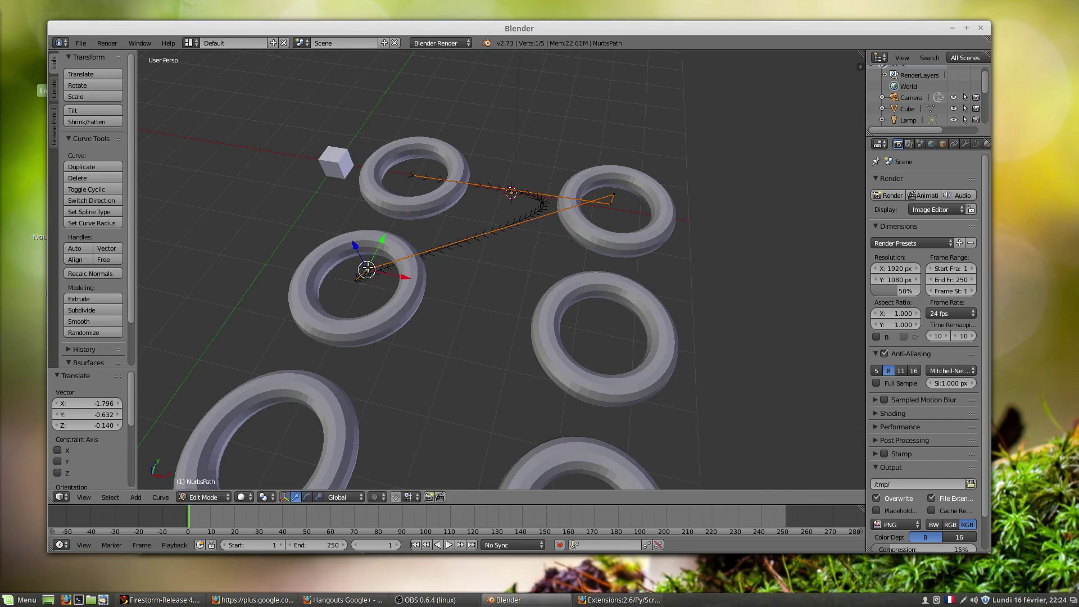
- Lower the path's end point about 1.23 along Z and raise the fourth point by about 0.93 and another 3.13
right_click(355, 281)
left_click_drag(345, 261, 364, 289)
middle_click_drag(430, 288, 477, 234)
right_click(377, 244)
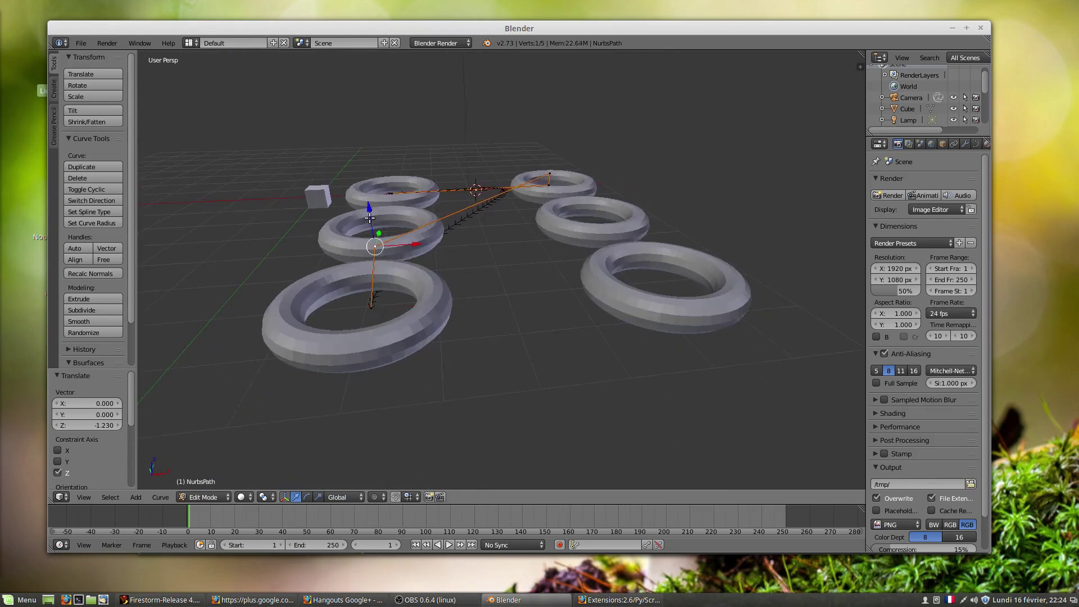
left_click_drag(369, 214, 385, 171)
middle_click_drag(480, 226, 438, 204)
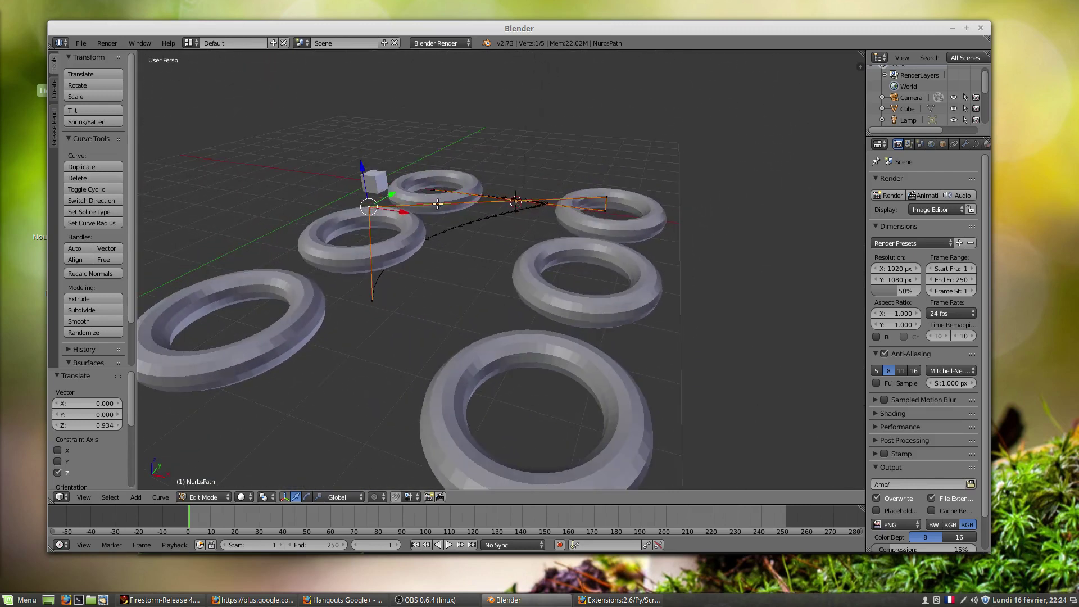
left_click_drag(360, 167, 359, 433)
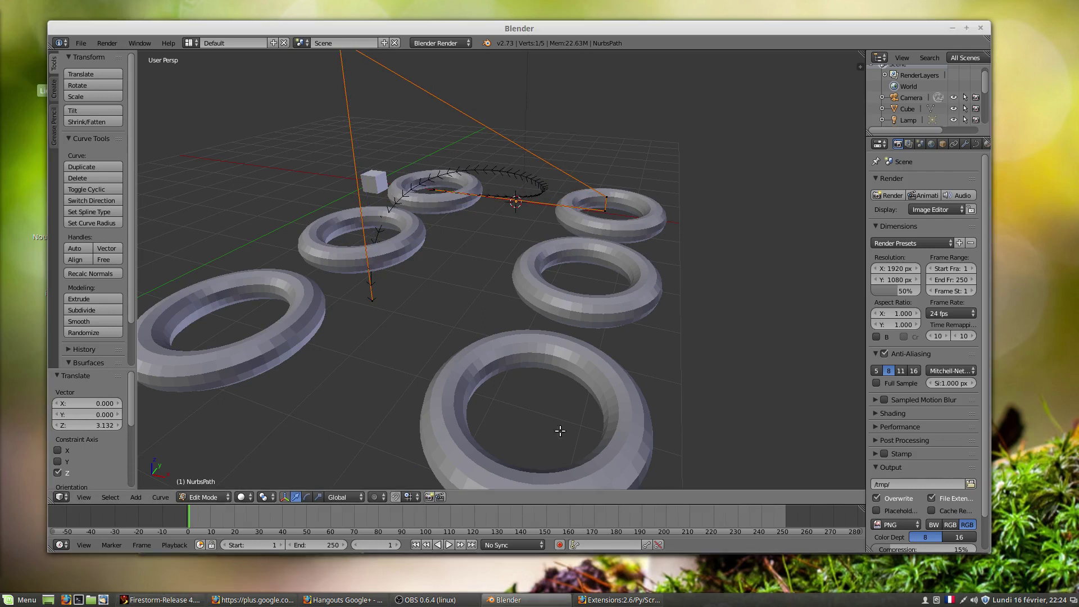
- Move the path's second point about 3.75 along X, out beyond the right torus of the first row
middle_click_drag(450, 285, 452, 346)
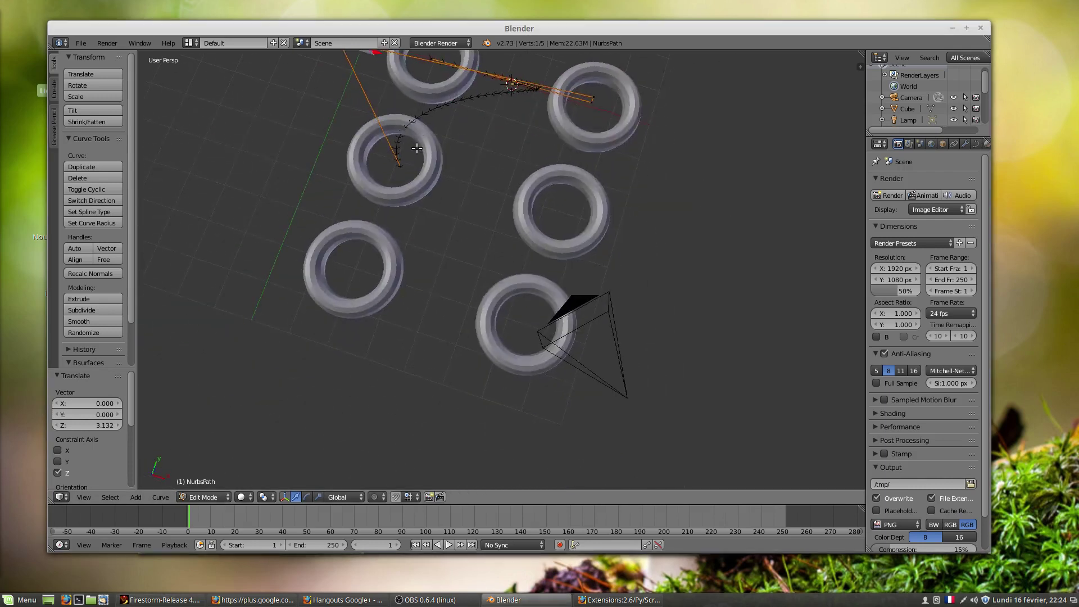
middle_click_drag(420, 136, 355, 290, "shift")
middle_click_drag(393, 344, 485, 344)
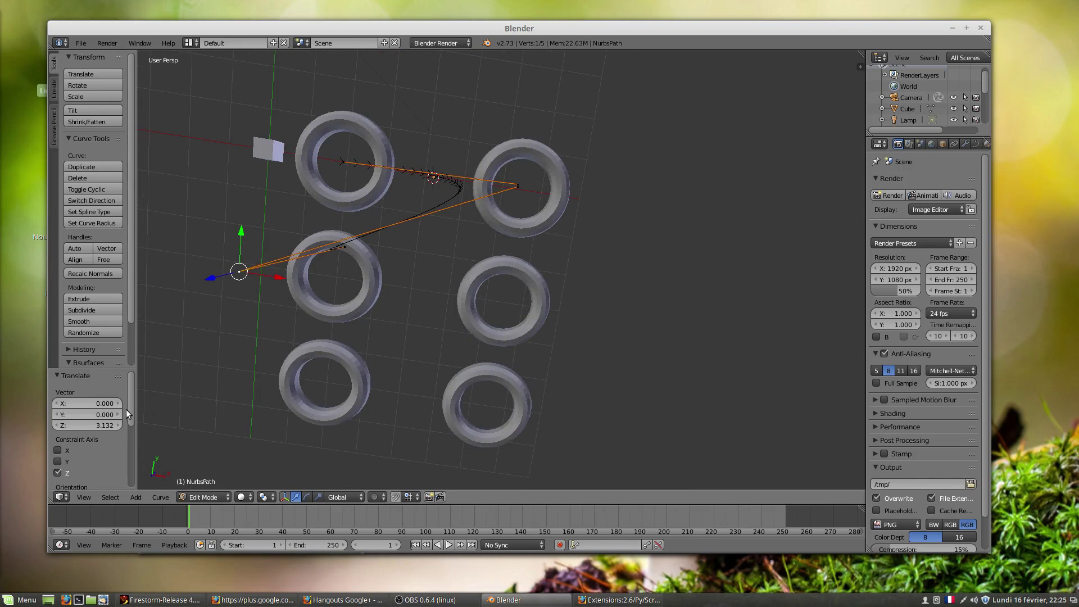
right_click(522, 182)
middle_click_drag(547, 233, 505, 133)
key("e")
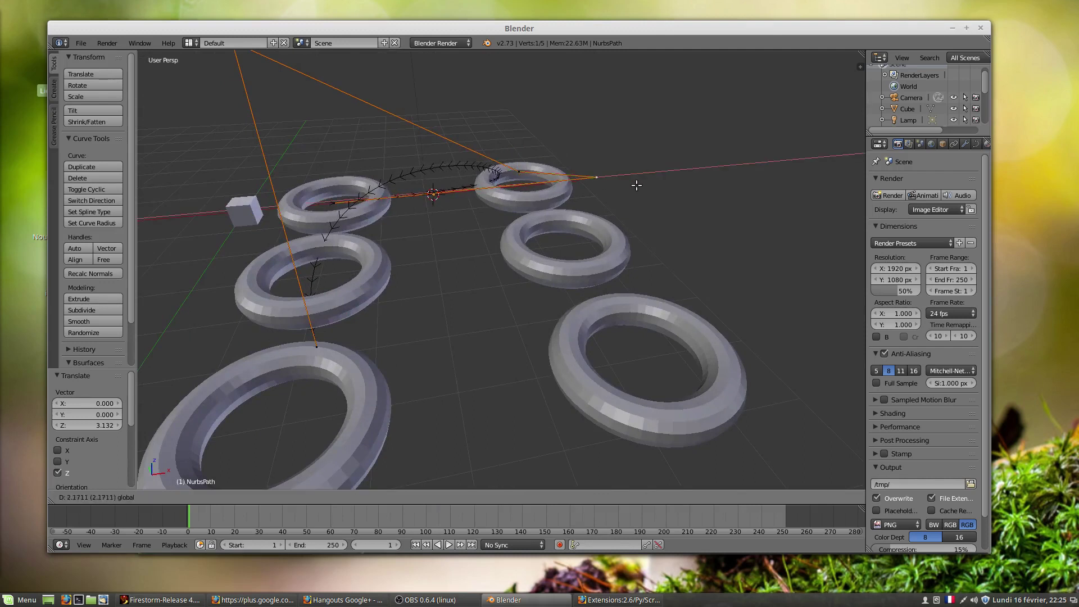
left_click(685, 189)
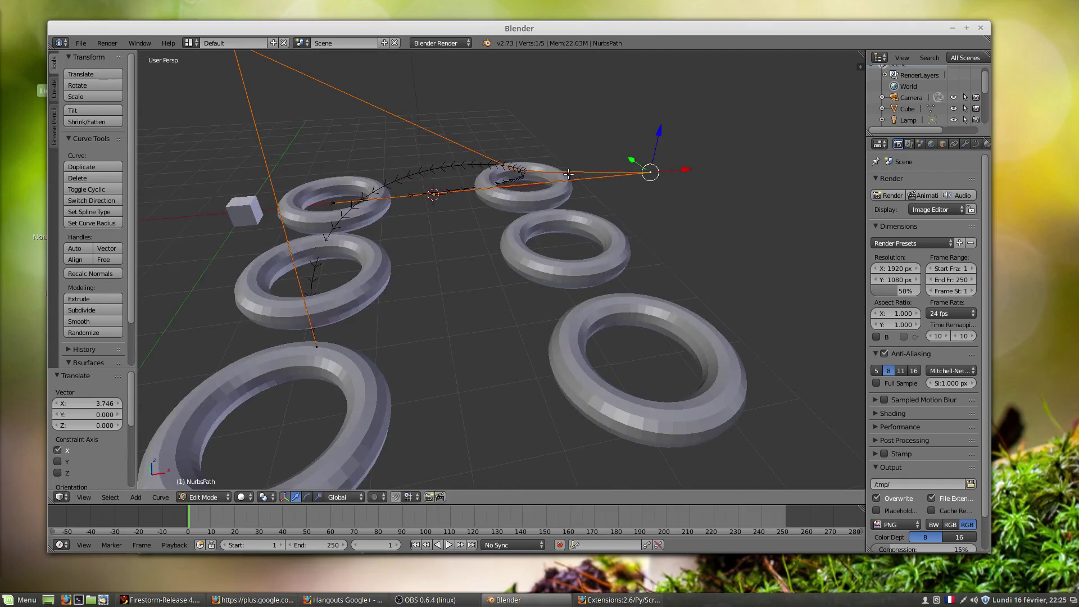
- Raise the path's third point about 0.98 along Z and lower the outer second point by about 1.10 and another 0.60
right_click(516, 169)
left_click_drag(522, 131, 523, 94)
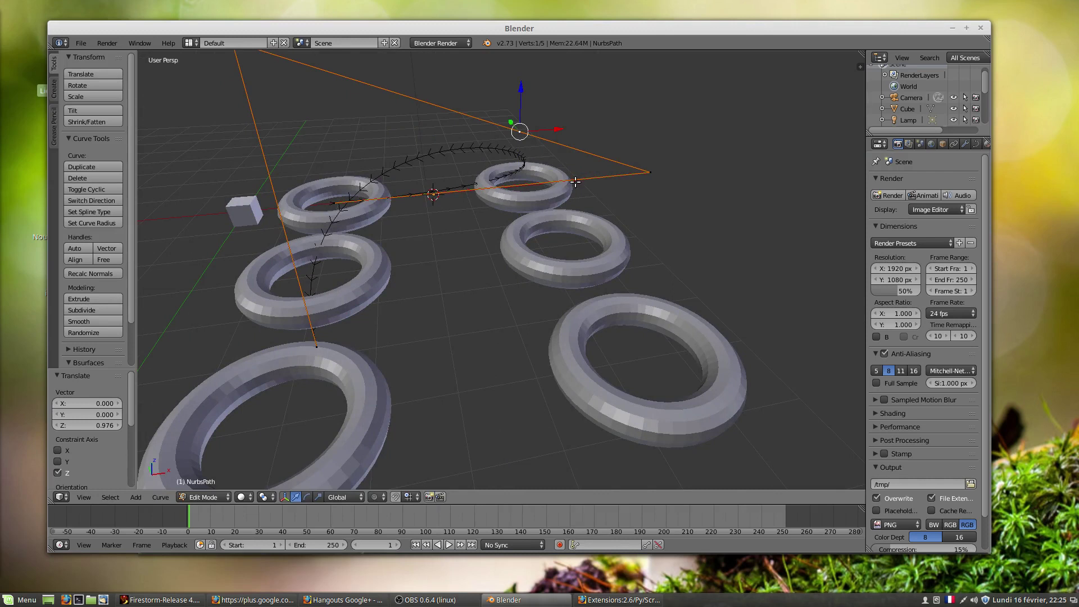
right_click(652, 173)
key("g")
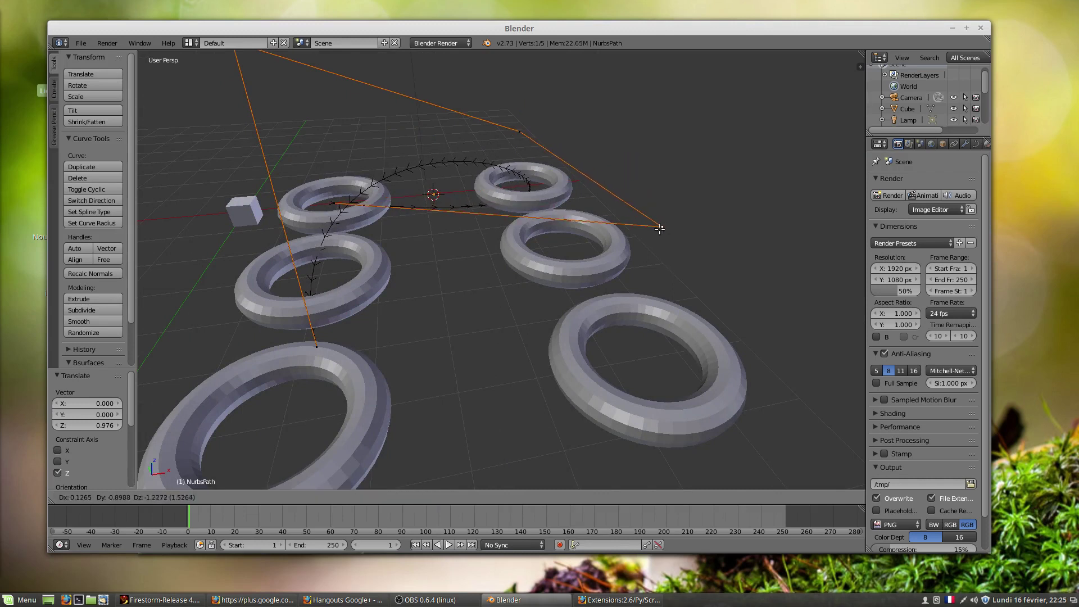
left_click(662, 219)
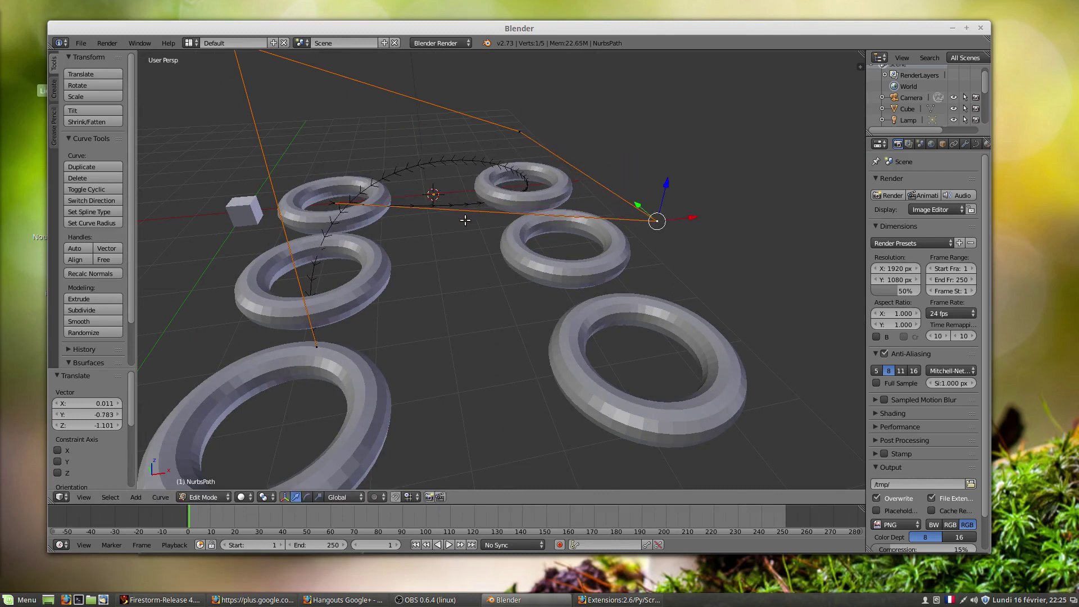
middle_click_drag(465, 220, 442, 174)
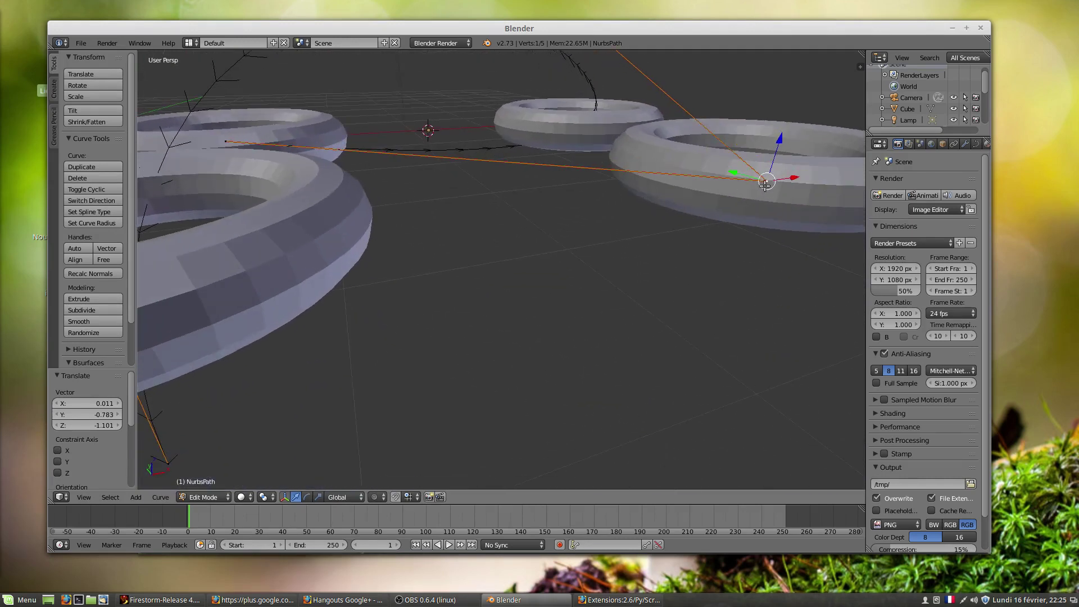
left_click_drag(764, 185, 764, 222)
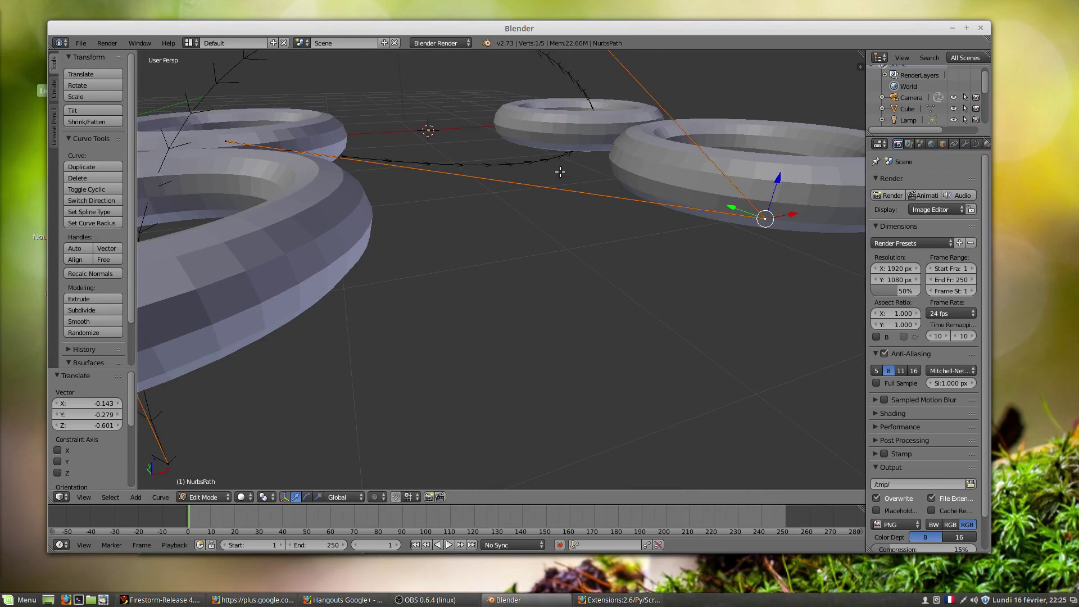
- Lower the path's first point in the left first-row torus by about 0.48 along Z
middle_click_drag(247, 149, 258, 161)
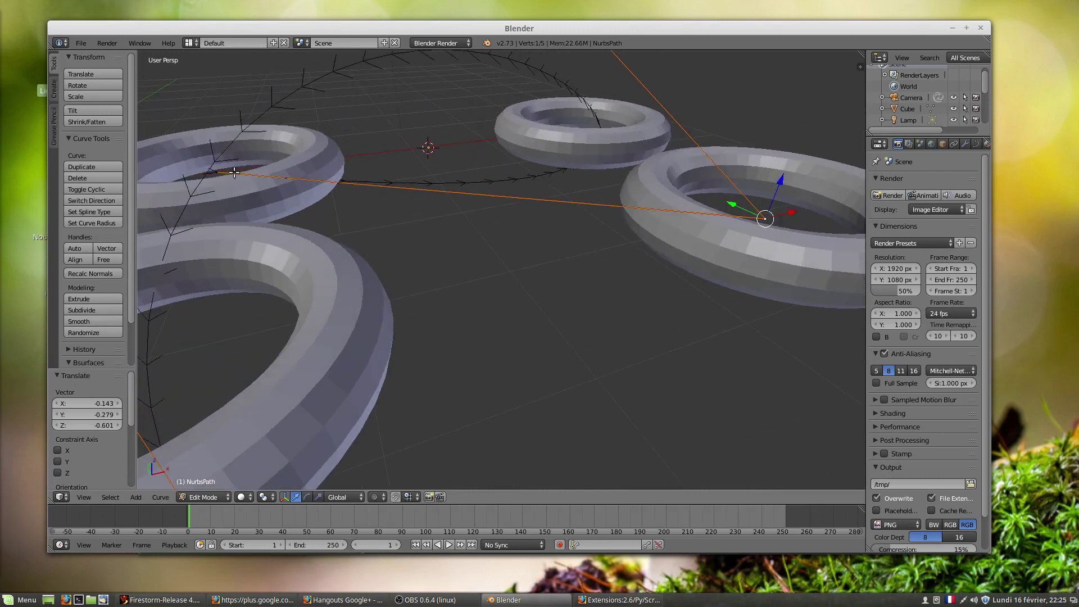
right_click_drag(222, 174, 224, 226)
left_click(223, 227)
mouse_move(301, 227)
middle_mouse_down()
mouse_move(288, 254)
mouse_move(288, 229)
middle_mouse_up()
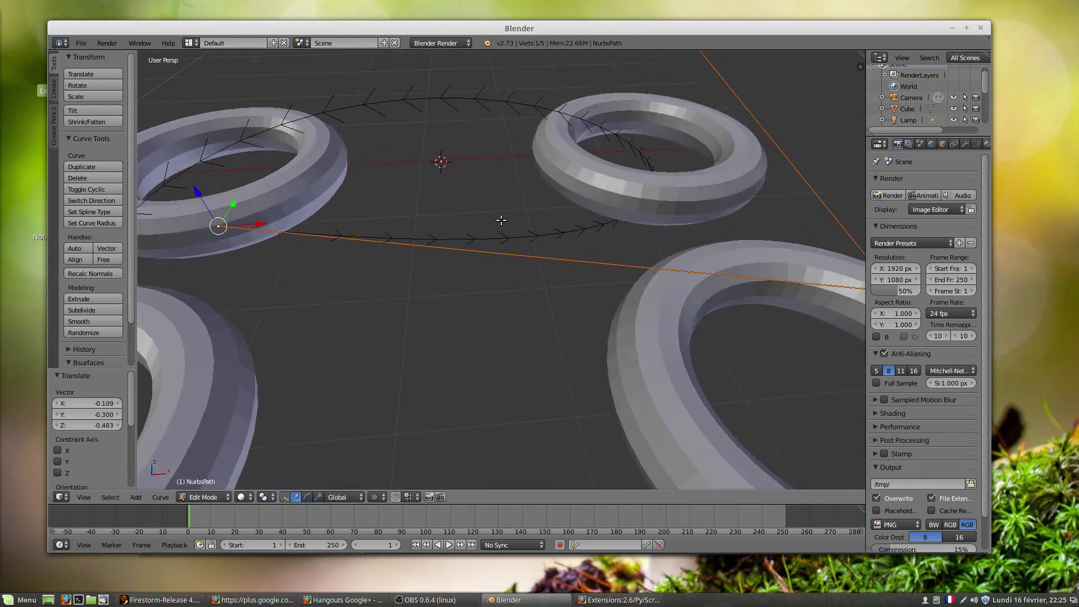
middle_click_drag(500, 221, 503, 169)
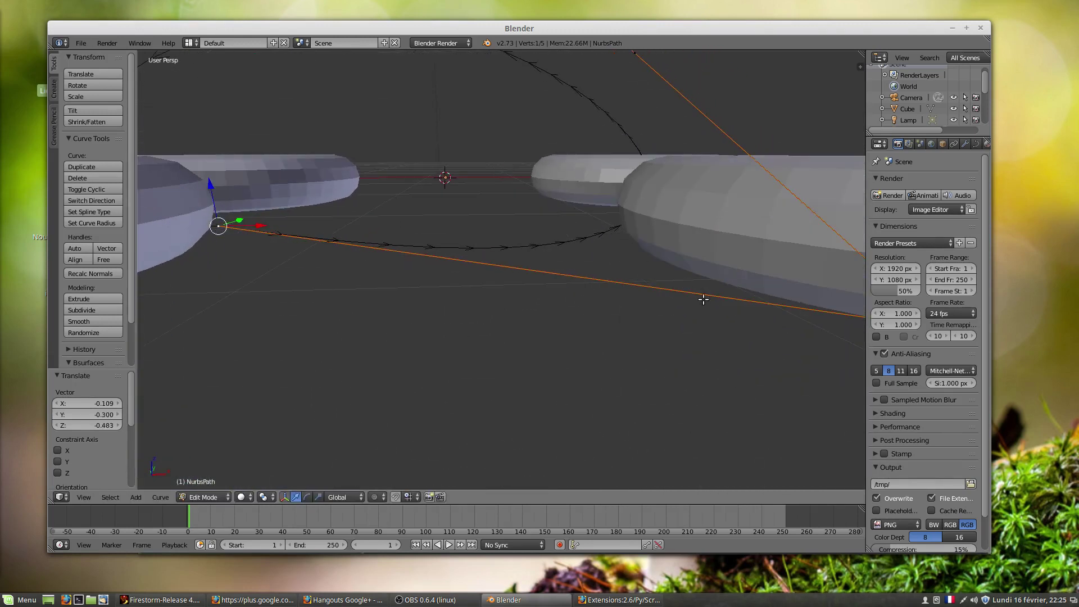
middle_click_drag(658, 303, 702, 319)
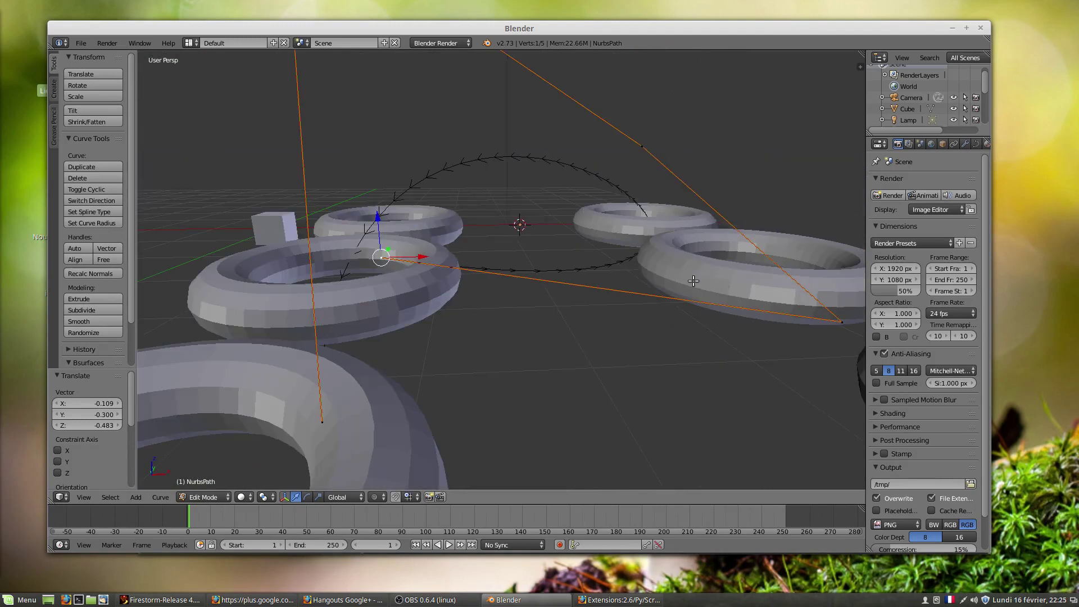
- Undo all the individual point moves back to the original straight path
key("ctrl+z")
key("ctrl+z")
key("ctrl+z")
key("ctrl+z")
key("ctrl+z")
key("ctrl+z")
key("ctrl+z")
key("ctrl+z")
key("ctrl+z")
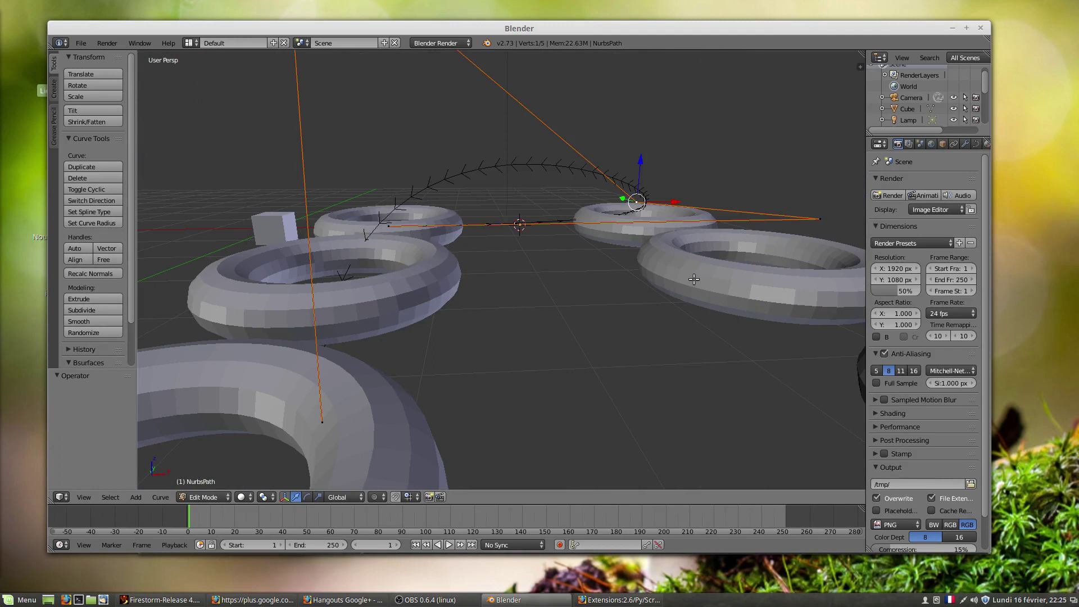
key("ctrl+z")
key("ctrl+z")
key("ctrl+z")
key("ctrl+z")
key("ctrl+z")
key("ctrl+z")
key("ctrl+z")
key("ctrl+z")
key("ctrl+z")
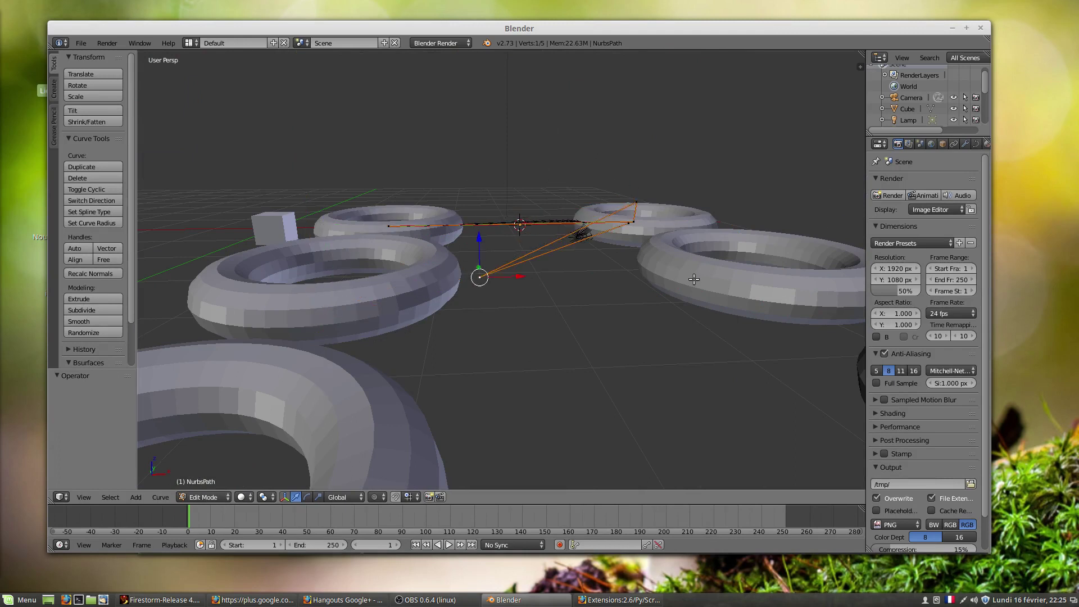
key("ctrl+z")
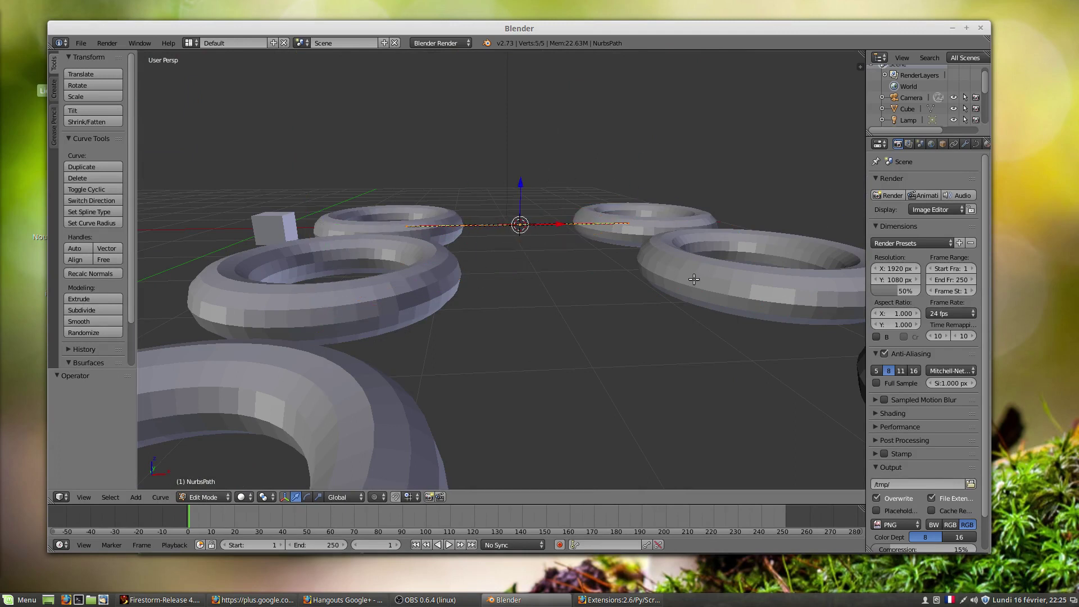
- Raise the entire straight path about 0.5 along Z, above the first-row rings
middle_click_drag(507, 220, 494, 264, "shift")
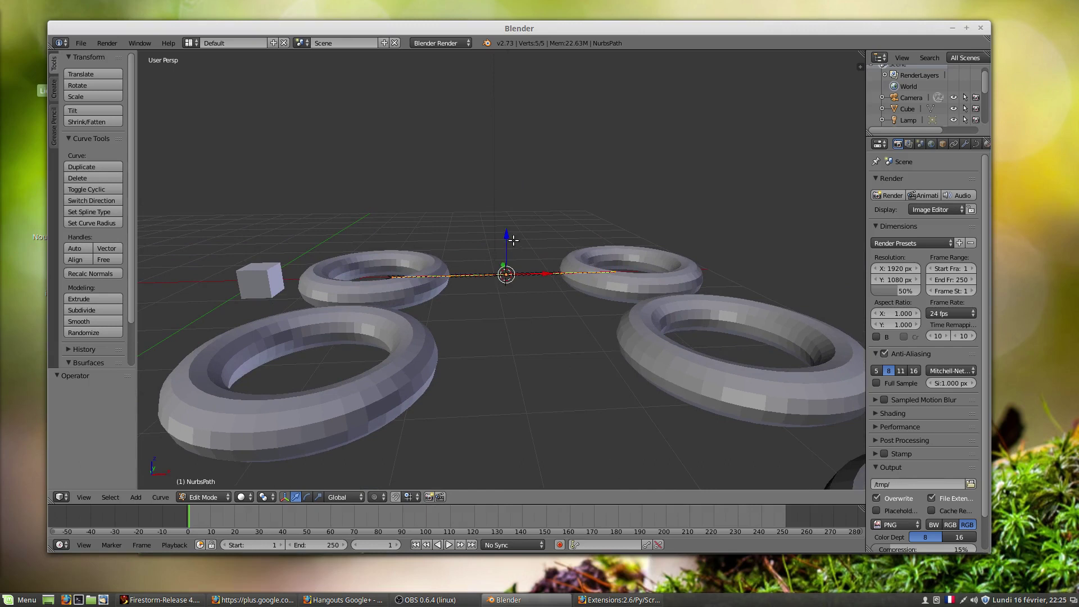
left_click_drag(508, 234, 510, 207)
scroll(515, 233, "up", 3)
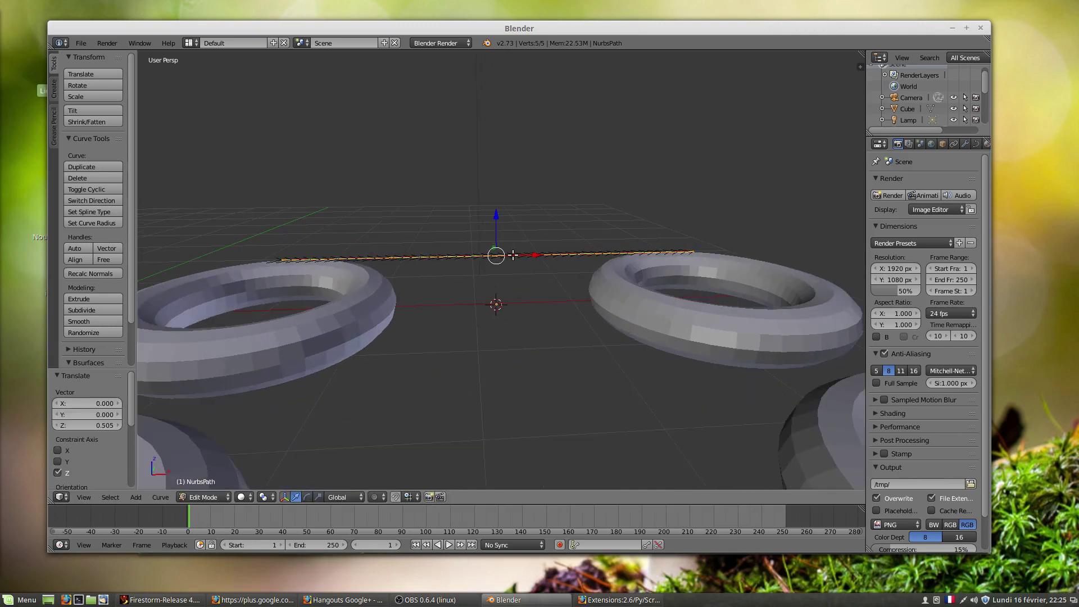
- Extrude the path's right end point about 0.44 down into the hole of the right first-row torus
right_click(685, 253)
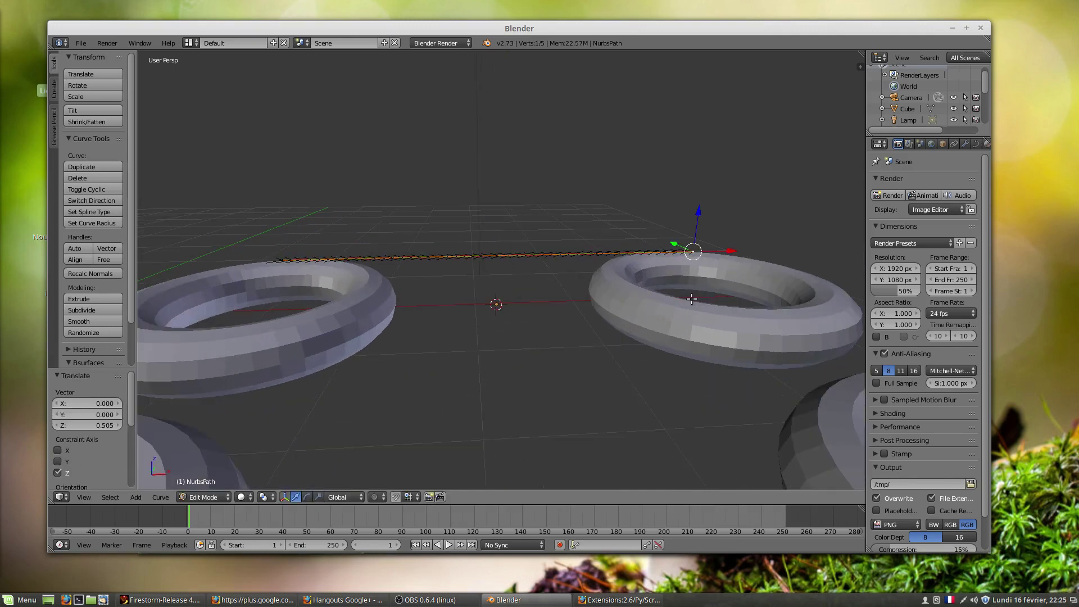
middle_click_drag(477, 292, 390, 277)
middle_click_drag(706, 294, 698, 247)
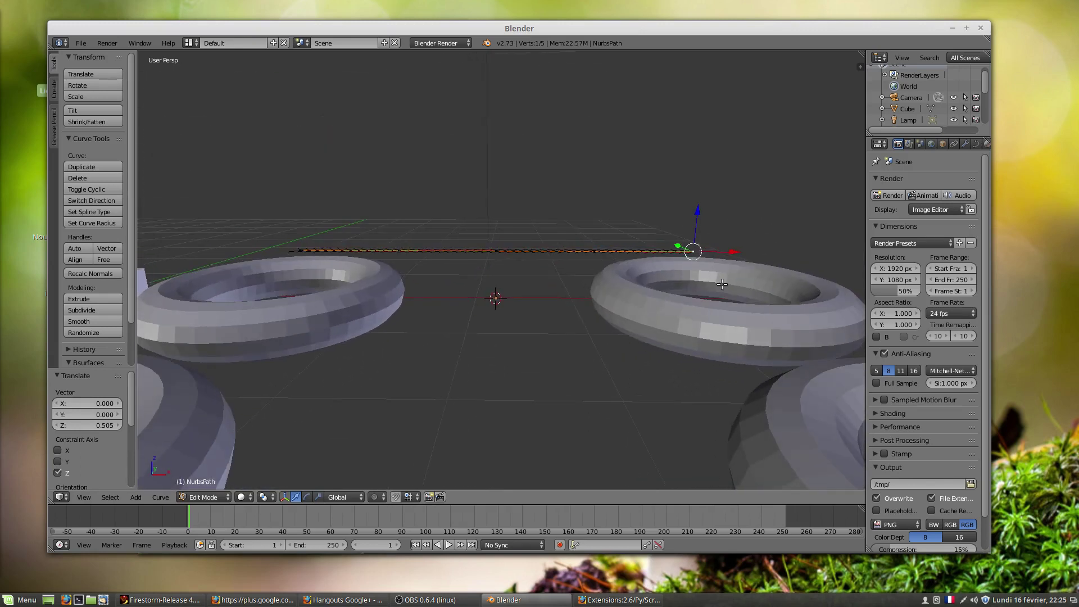
key("e")
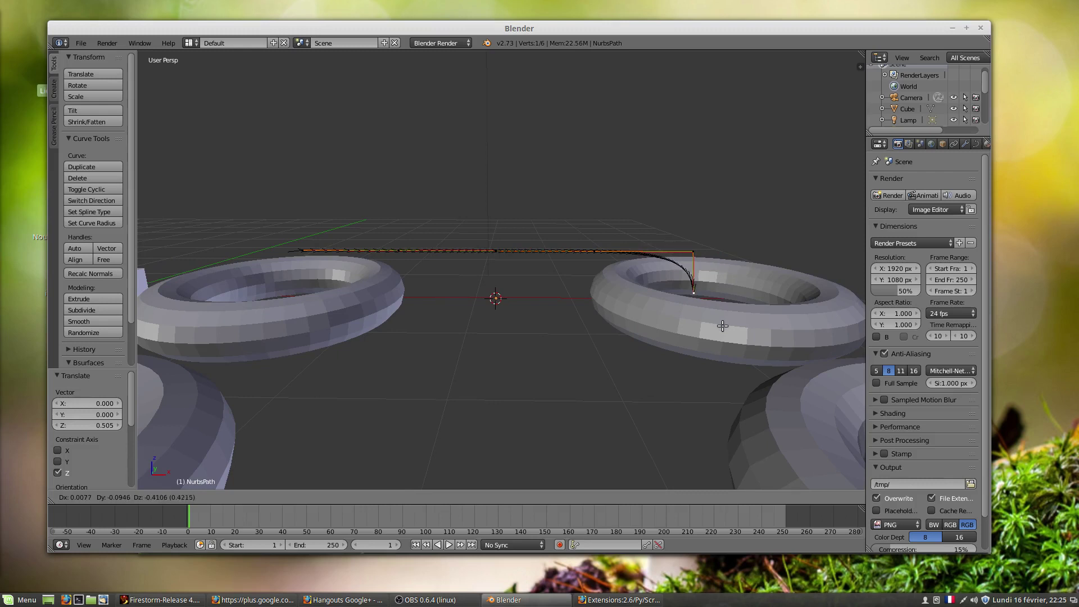
left_click(721, 328)
- Shift the extruded end point about 0.12 along Y to line it up with the rest of the path
middle_click_drag(704, 308, 542, 249)
middle_click_drag(730, 273, 700, 264)
scroll(700, 264, "up", 2)
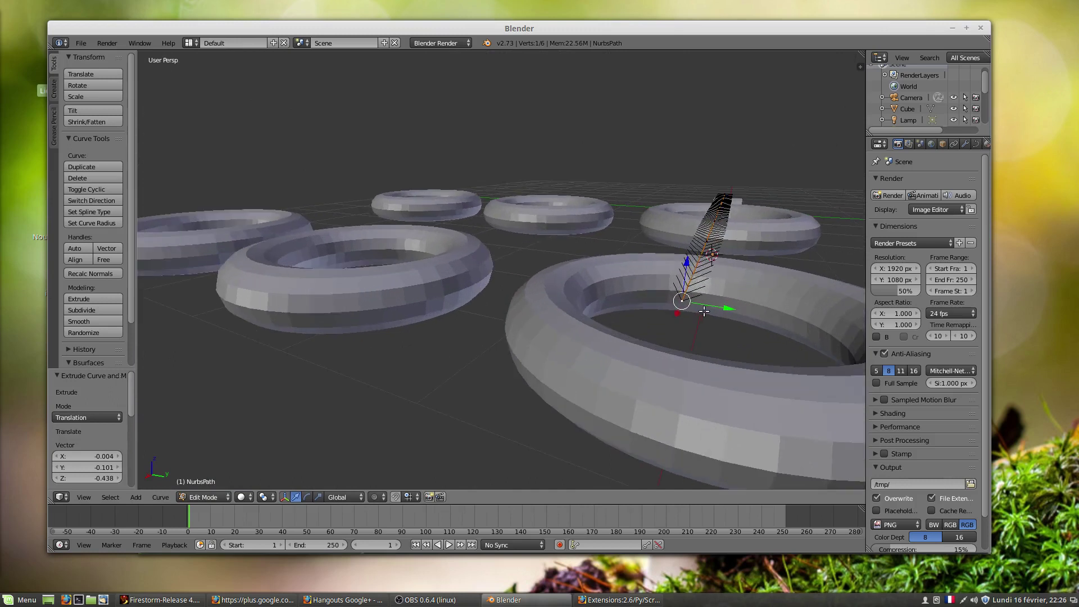
mouse_move(729, 306)
left_mouse_down()
mouse_move(811, 298)
mouse_move(656, 302)
mouse_move(828, 288)
mouse_move(745, 307)
left_mouse_up()
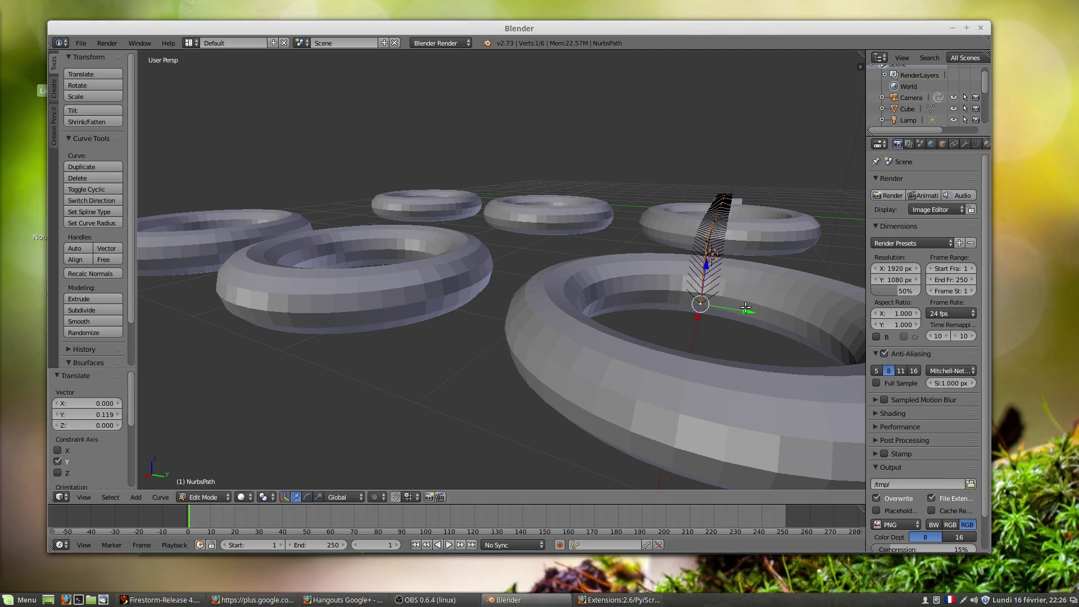
- Extrude the path's end point about 0.53 straight down along Z, through the hole of the right first-row torus
key("e")
key("z")
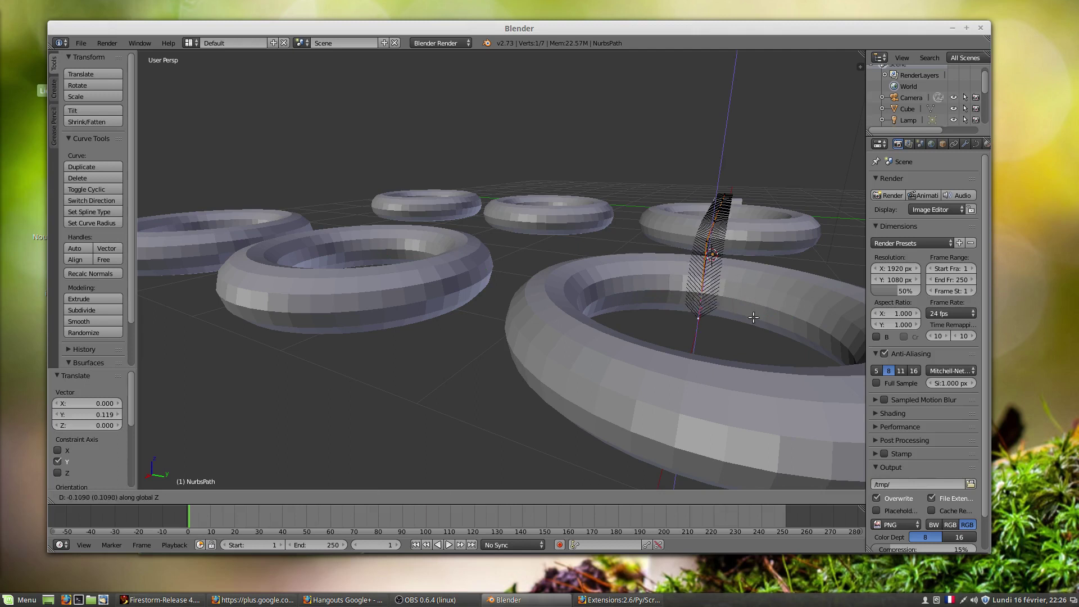
left_click(753, 367)
- Extrude the lower end point horizontally about -0.71 in X and -0.75 in Y, under the right first-row torus toward the second row
middle_click_drag(654, 348, 768, 407)
scroll(769, 406, "down", 4)
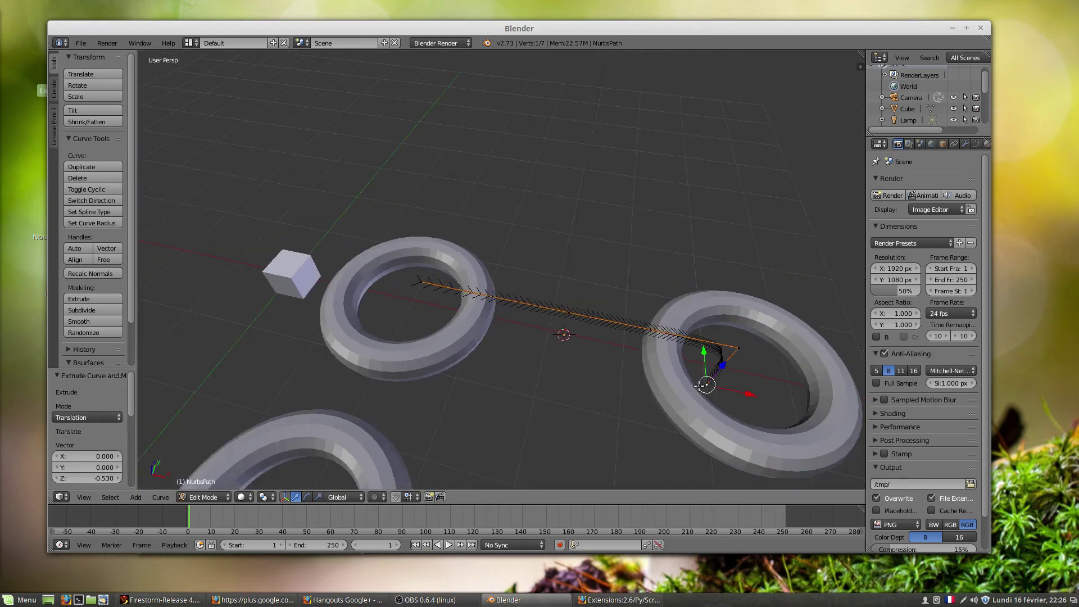
middle_click_drag(699, 386, 643, 326, "shift")
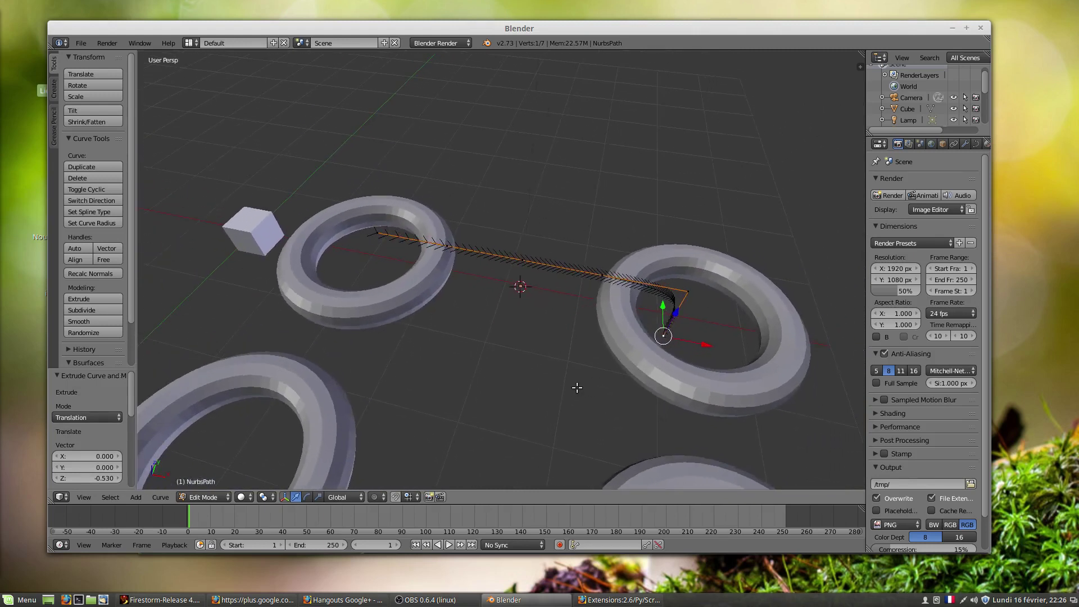
key("KP_7")
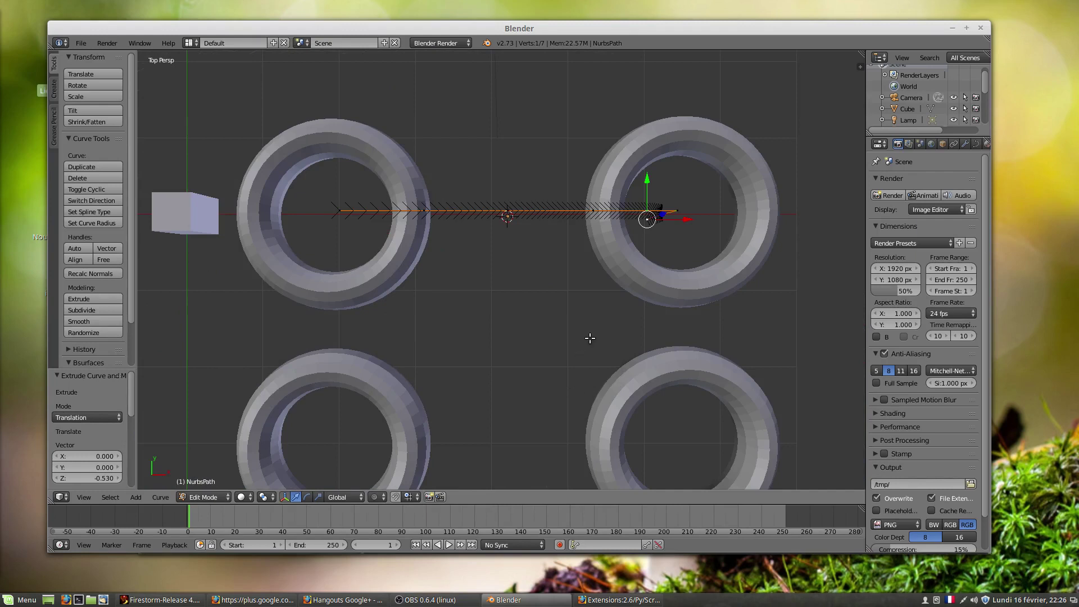
key("e")
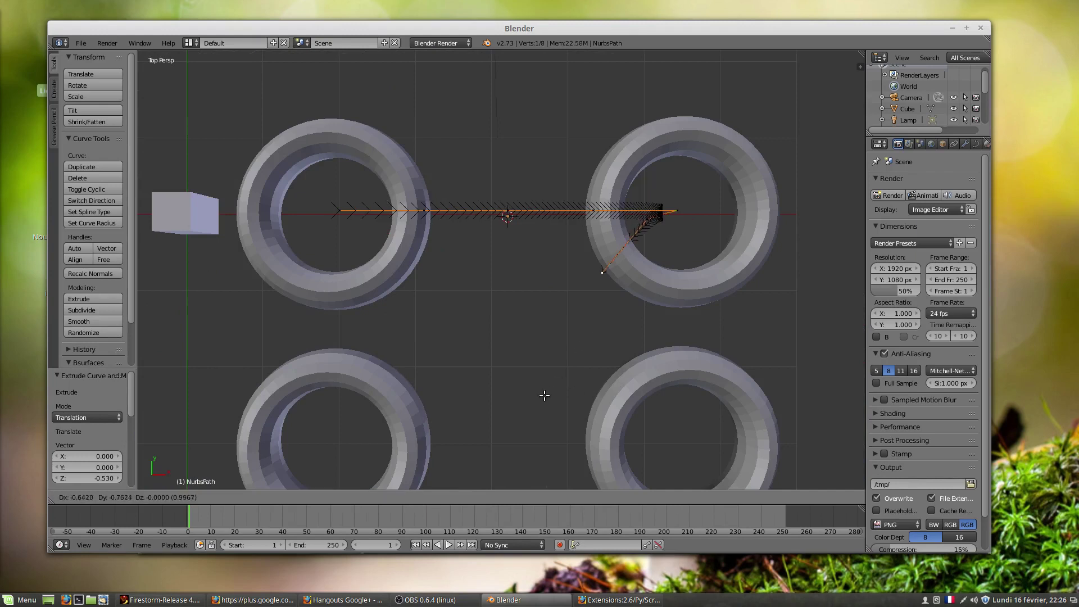
left_click(541, 391)
- Select the path's lowest bend point inside the right first-row torus and hide the tool shelf
middle_click_drag(599, 344, 531, 253)
scroll(687, 290, "up", 3)
middle_click_drag(659, 249, 753, 308)
scroll(637, 197, "up", 2)
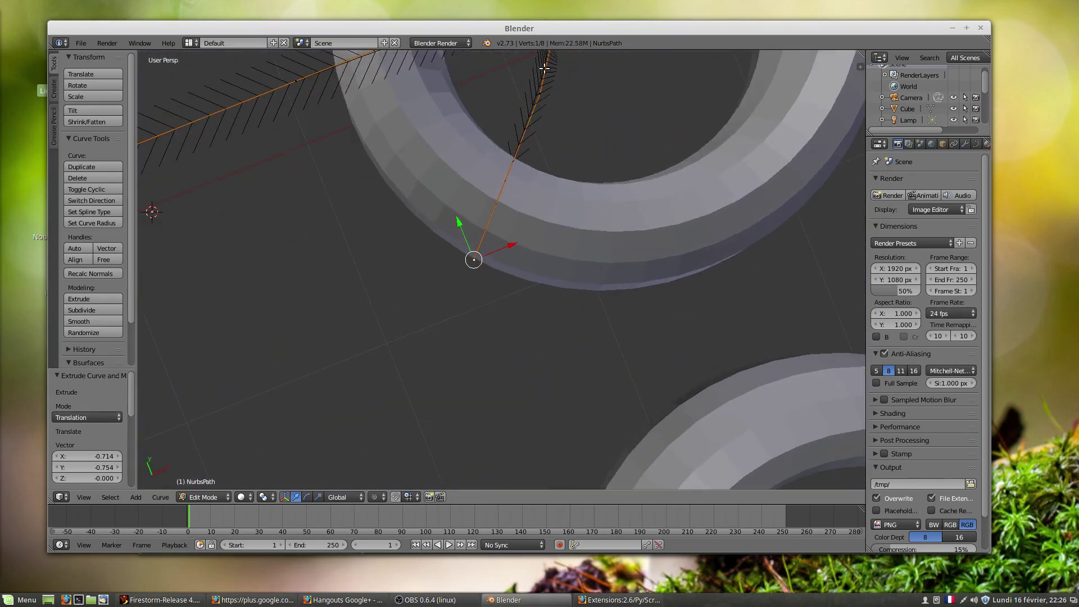
middle_click_drag(563, 131, 427, 67)
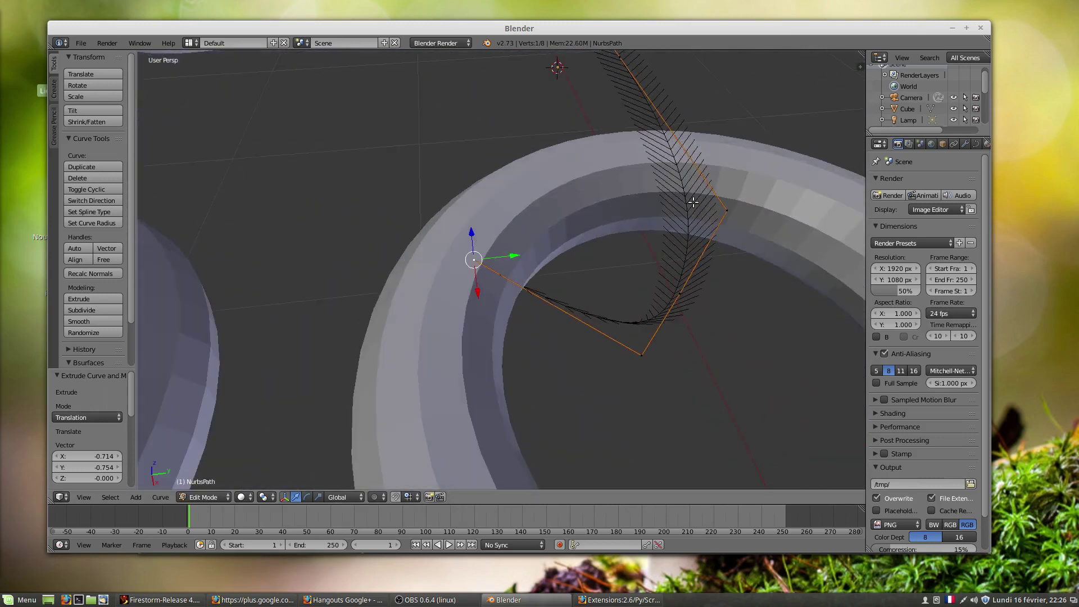
middle_click_drag(609, 304, 526, 275)
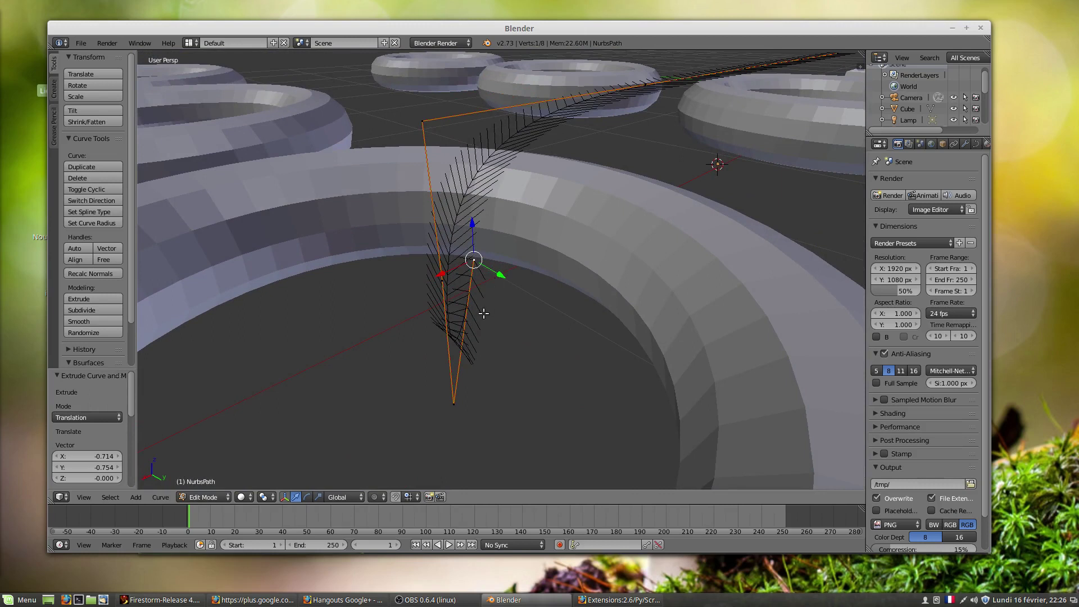
right_click(460, 404)
key("t")
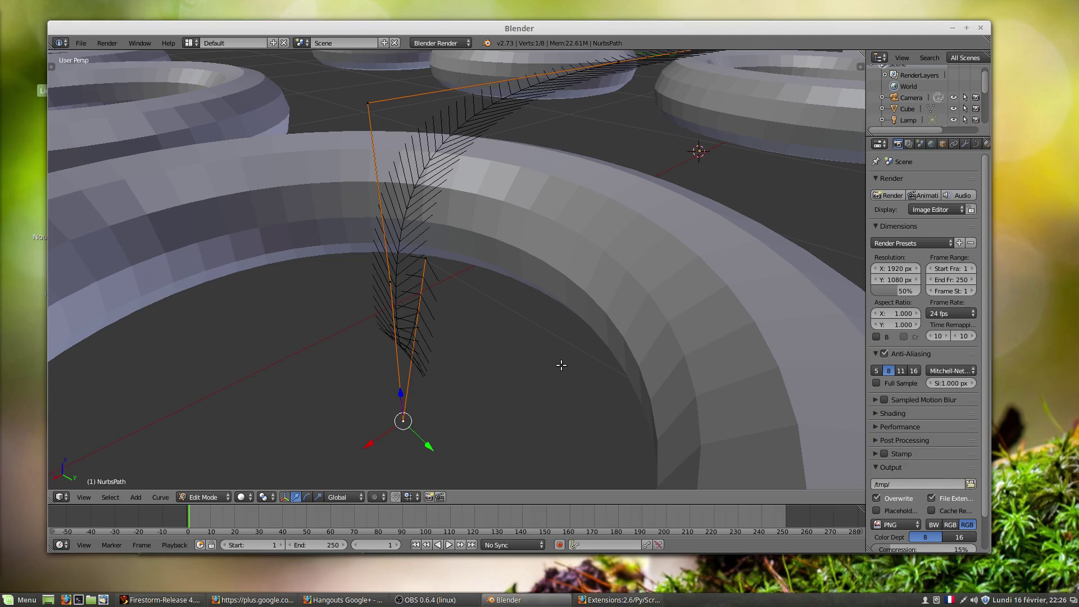
key("shift+t")
key("Escape")
key("ctrl+z")
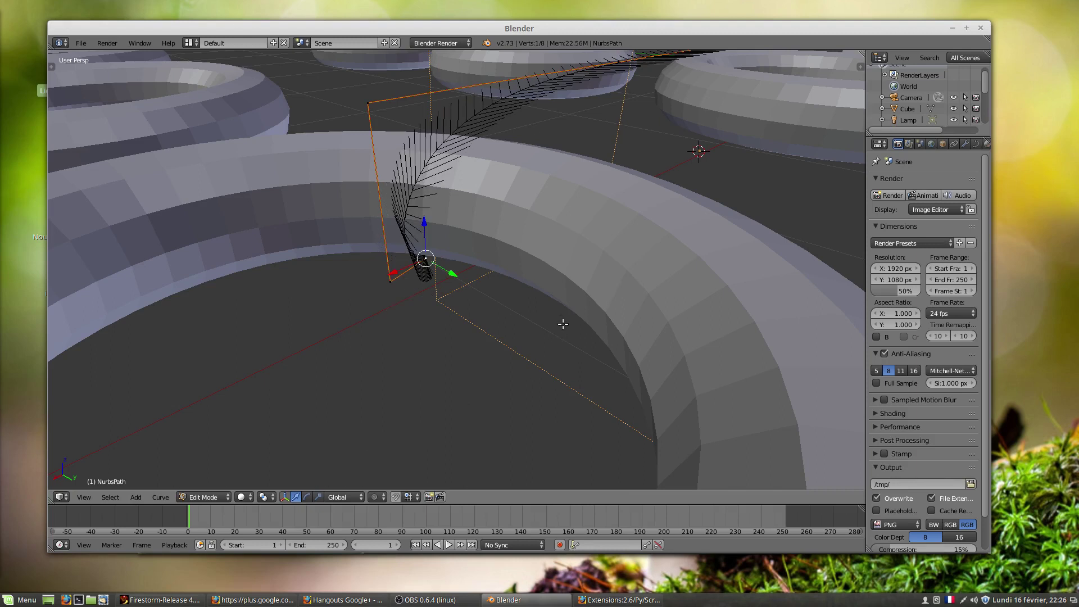
- Move the bend point inside the right first-row torus about 0.65 in X, -0.14 in Y and -0.29 in Z
middle_click_drag(461, 278, 612, 307)
right_click(621, 121)
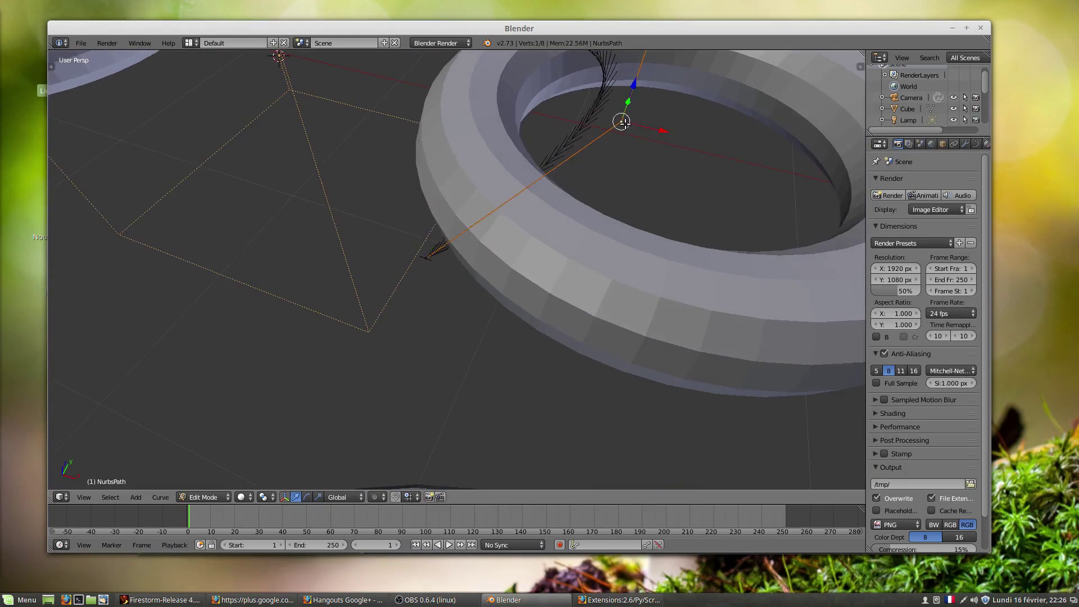
key("g")
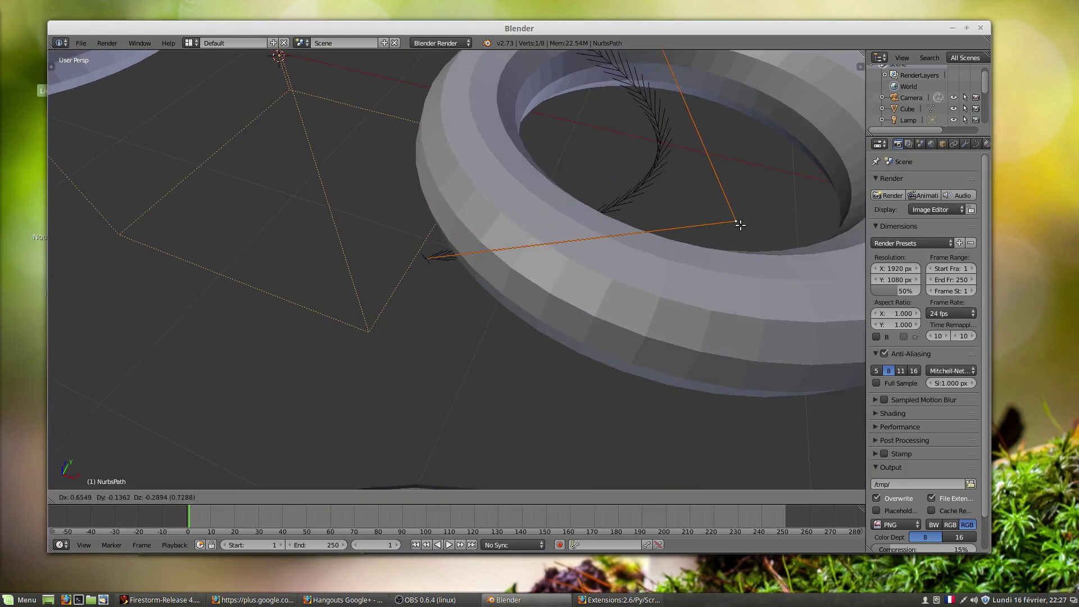
left_click(741, 225)
- Move the path point at the right first-row torus's outer edge diagonally across to the left second-row torus
middle_click_drag(487, 311, 583, 298)
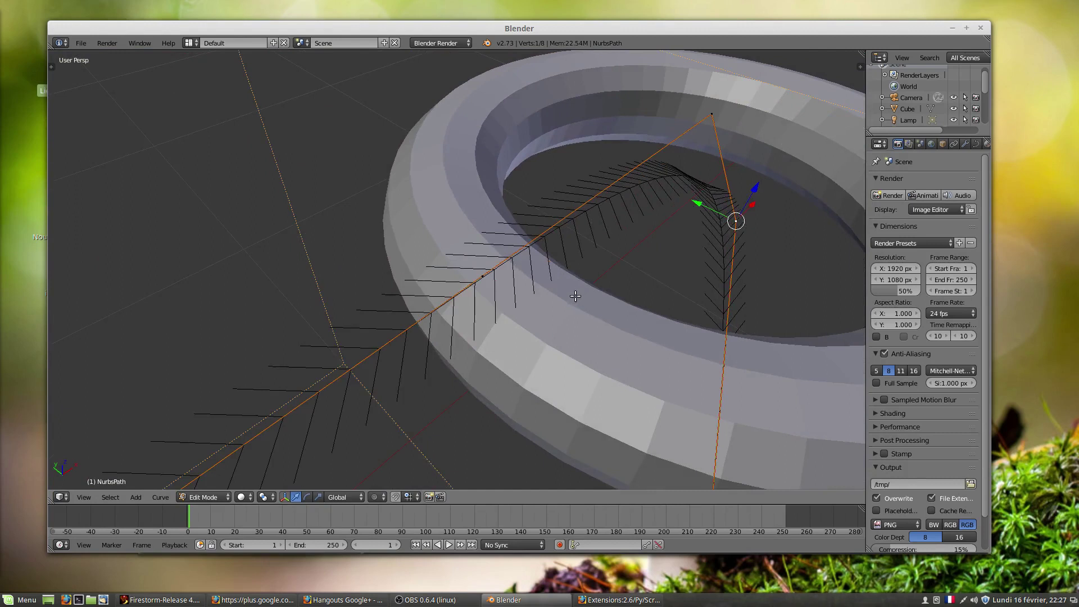
scroll(573, 296, "down", 1)
scroll(624, 352, "down", 4)
middle_click_drag(646, 361, 549, 256)
right_click(564, 373)
scroll(557, 390, "down", 2)
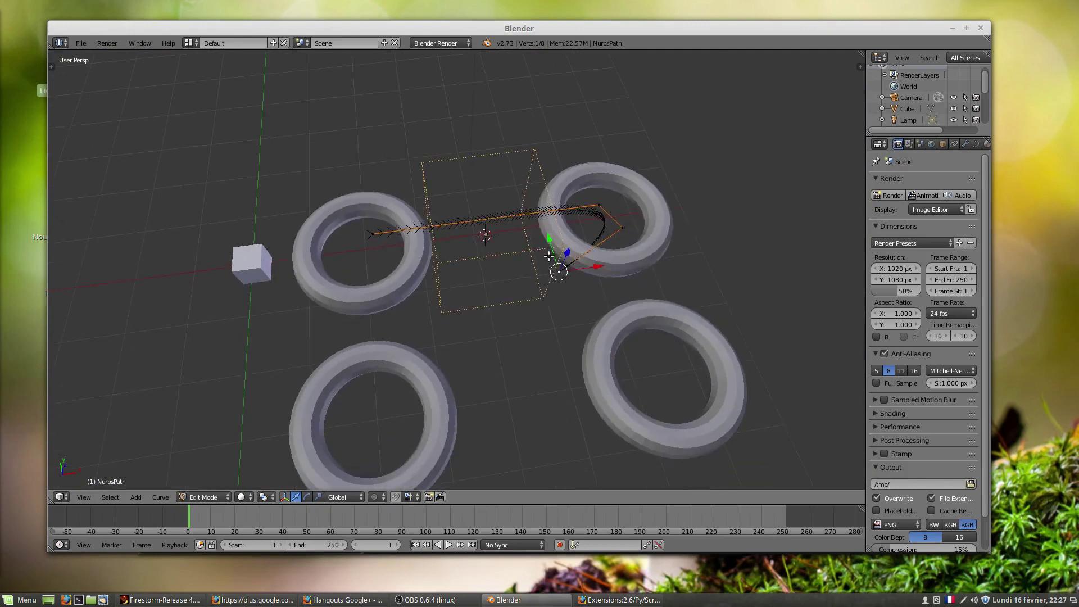
key("g")
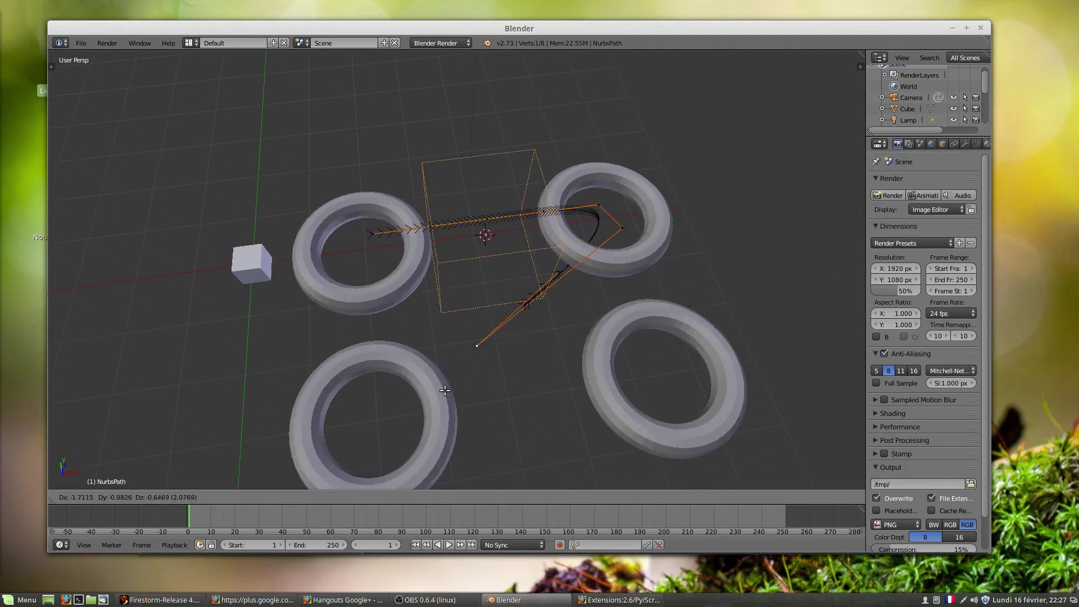
left_click(377, 445)
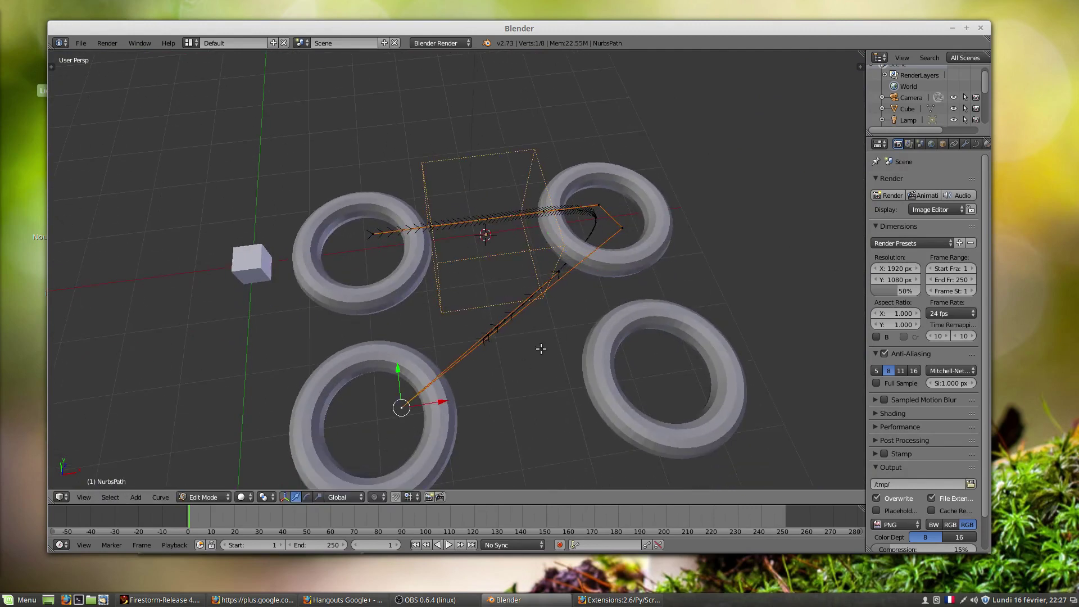
- Move the path's end point, still beside the right first-row torus, past the neighbouring point and across to the left second-row torus
middle_click_drag(541, 345, 497, 295)
right_click(612, 362)
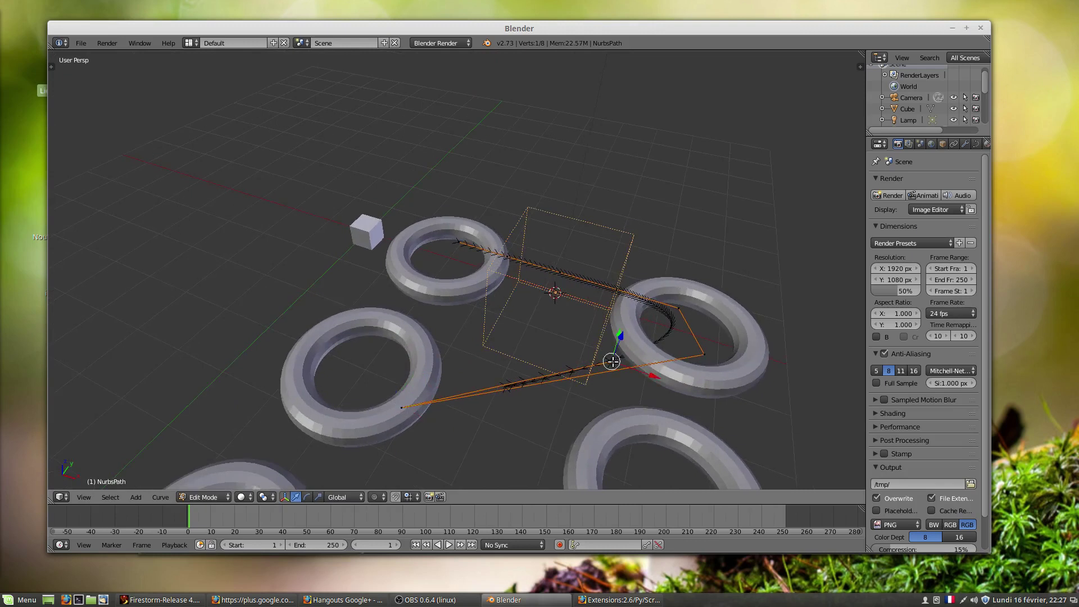
scroll(664, 381, "up", 2)
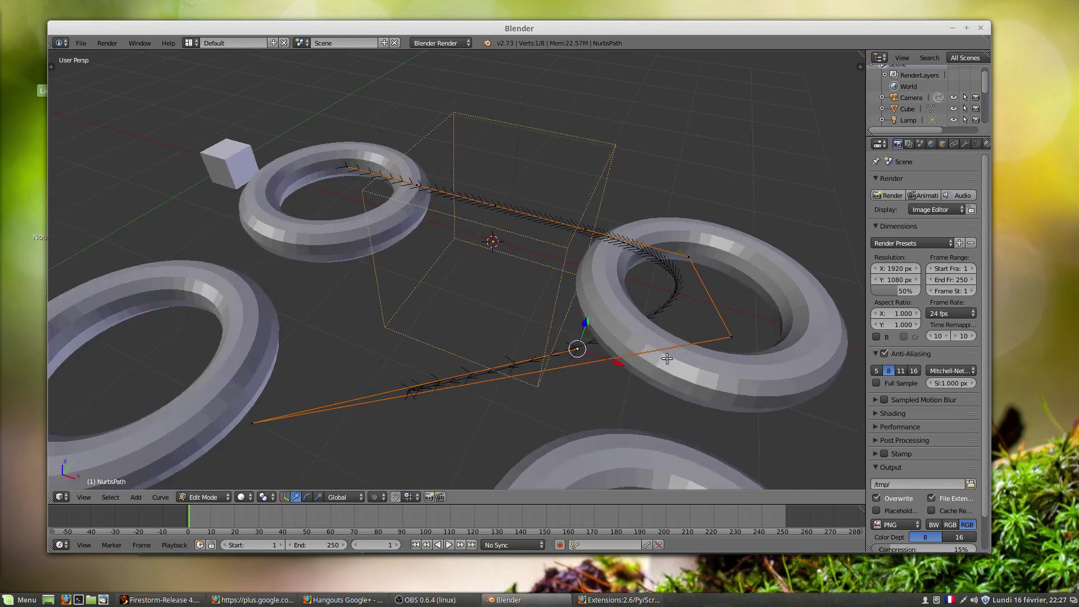
key("g")
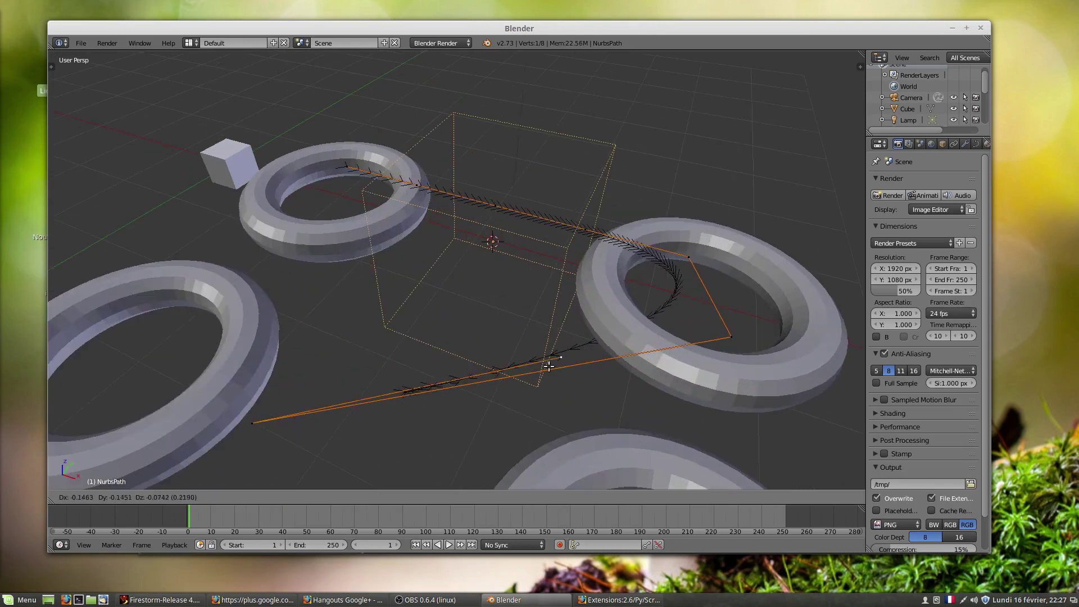
left_click(107, 399)
middle_click_drag(108, 399, 185, 370)
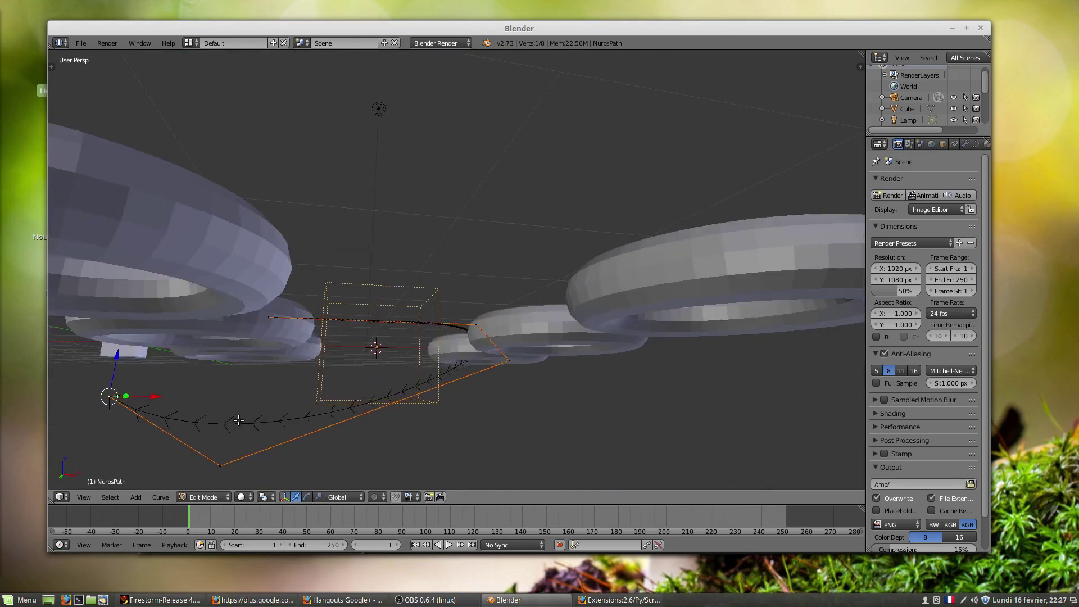
- In front orthographic view, raise the path's lowest control point along Z until it sits just below the torus
key("KP_1")
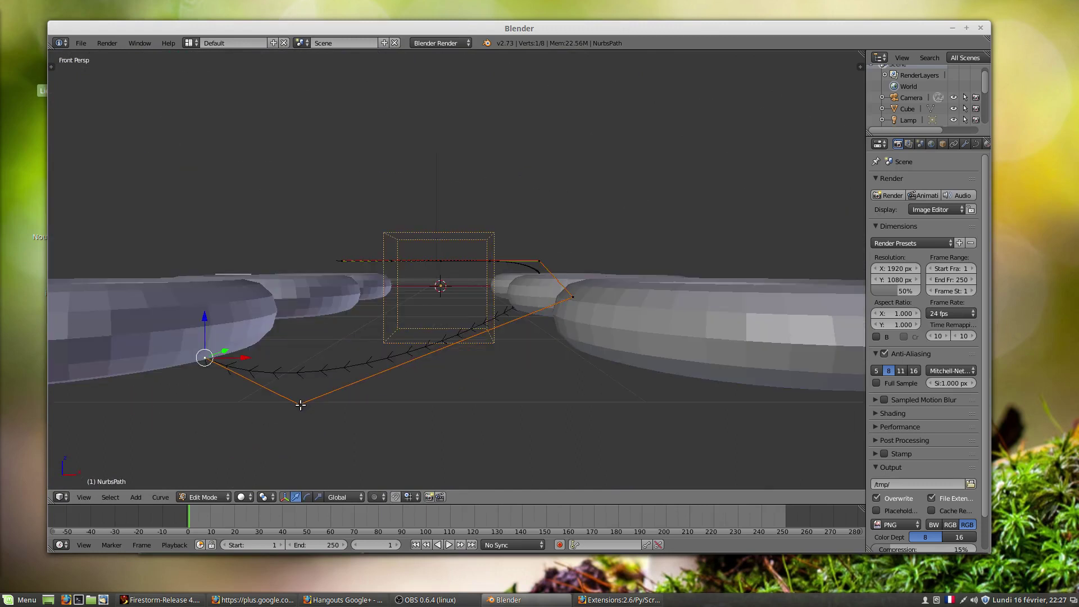
key("KP_5")
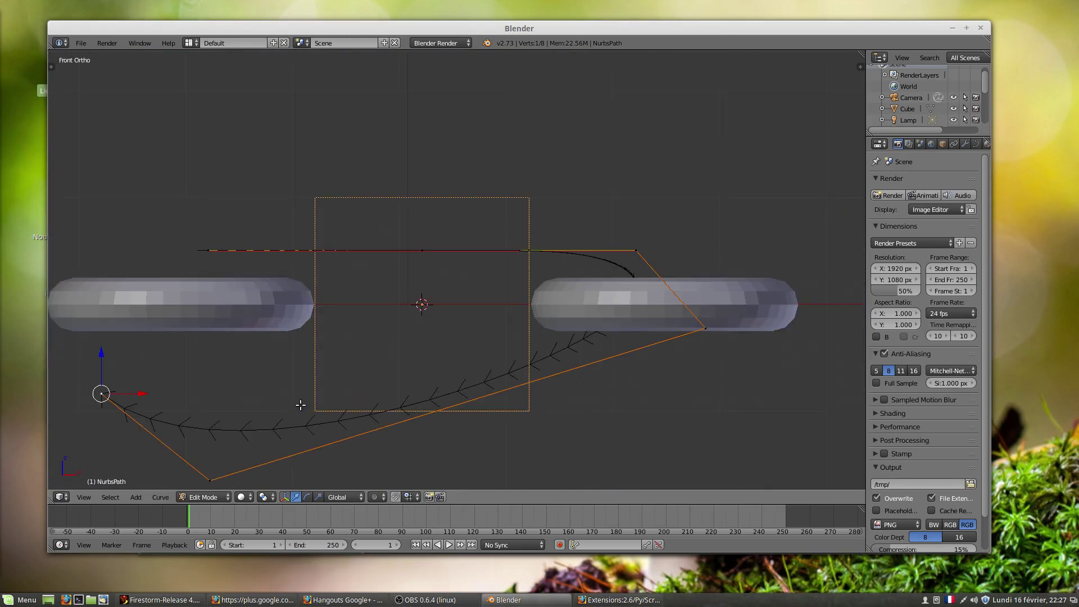
right_click(211, 478)
key("g")
key("z")
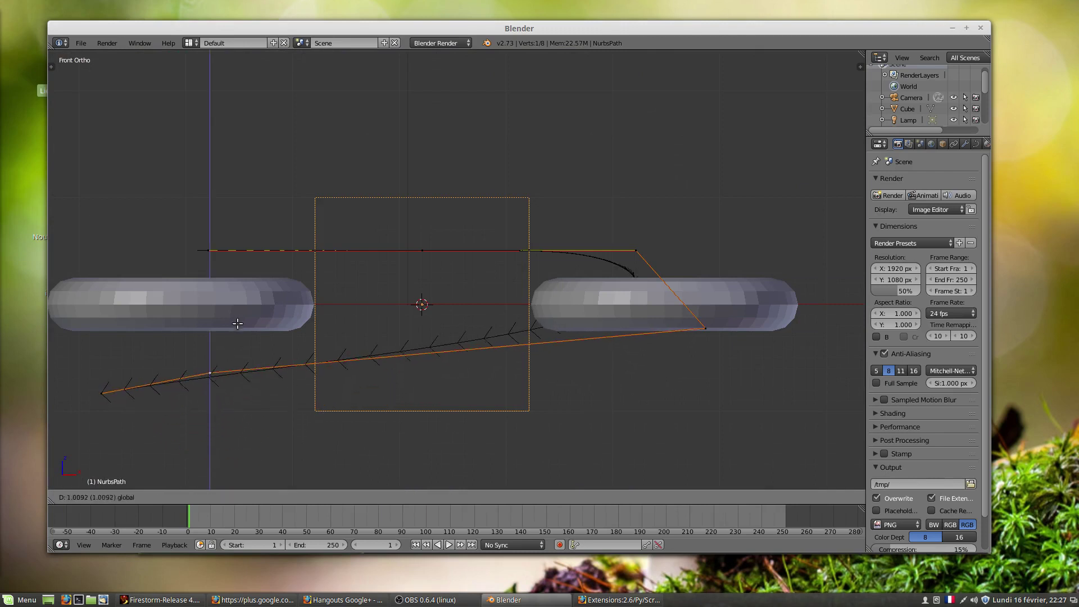
left_click_drag(237, 324, 242, 306)
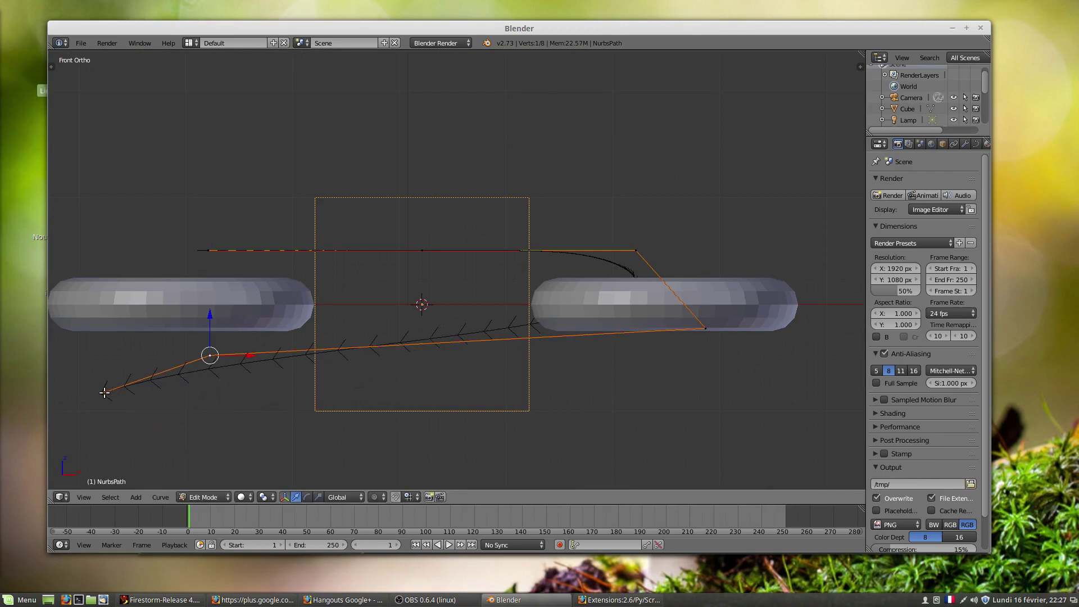
- Move the path's end control point up and inward, nearly level with its neighbour just below the torus
right_click(105, 392)
key("g")
key("z")
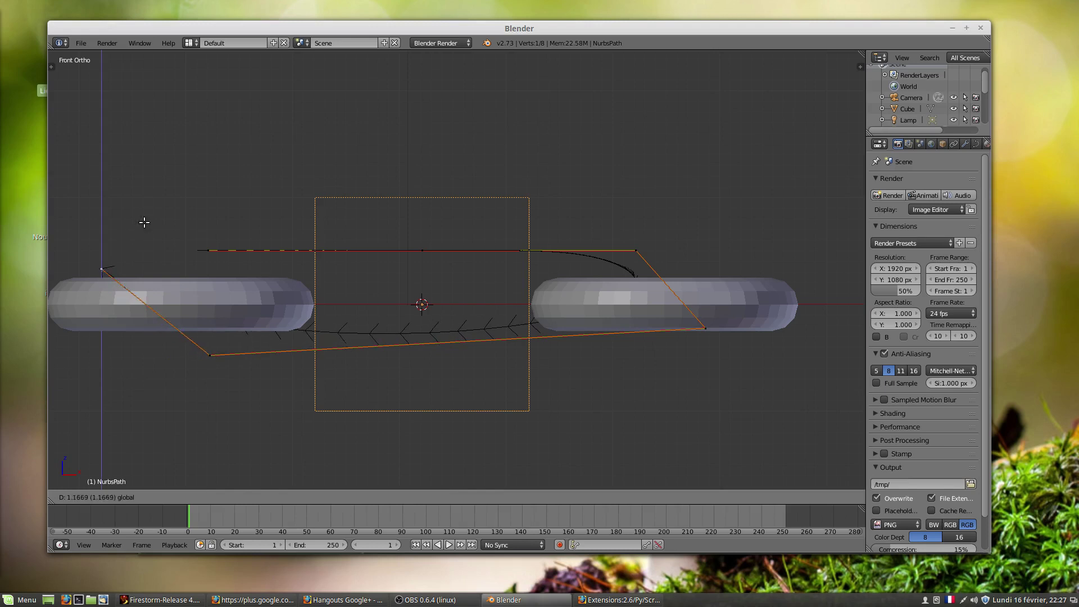
left_click_drag(144, 223, 159, 303)
left_click_drag(148, 351, 214, 353)
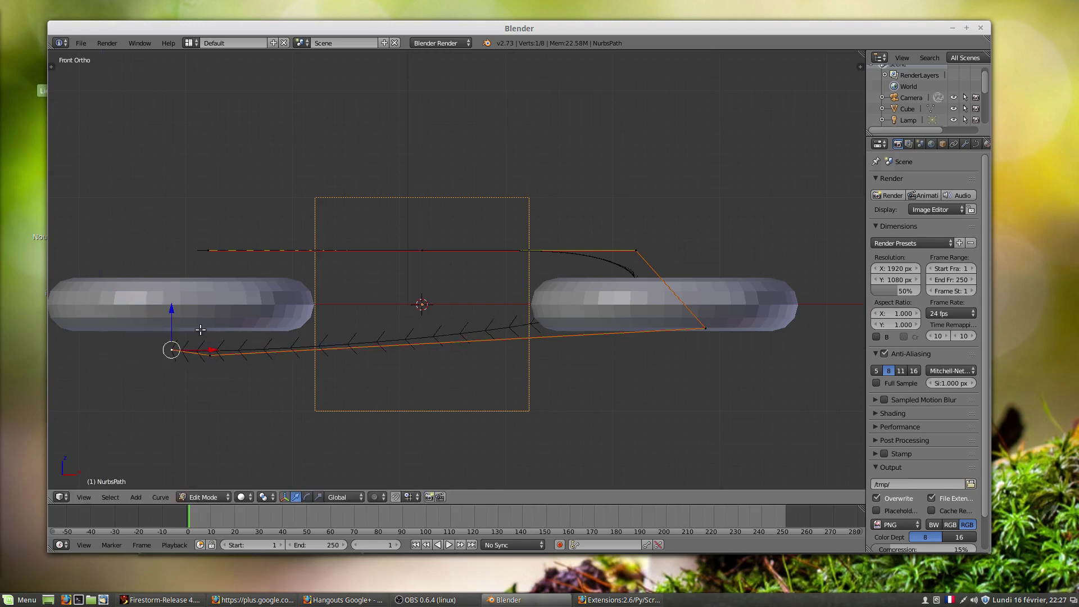
- Extrude the path's end about 1 unit up along Z, and extrude another control point about 1.2 units back along X above the torus
key("e")
key("z")
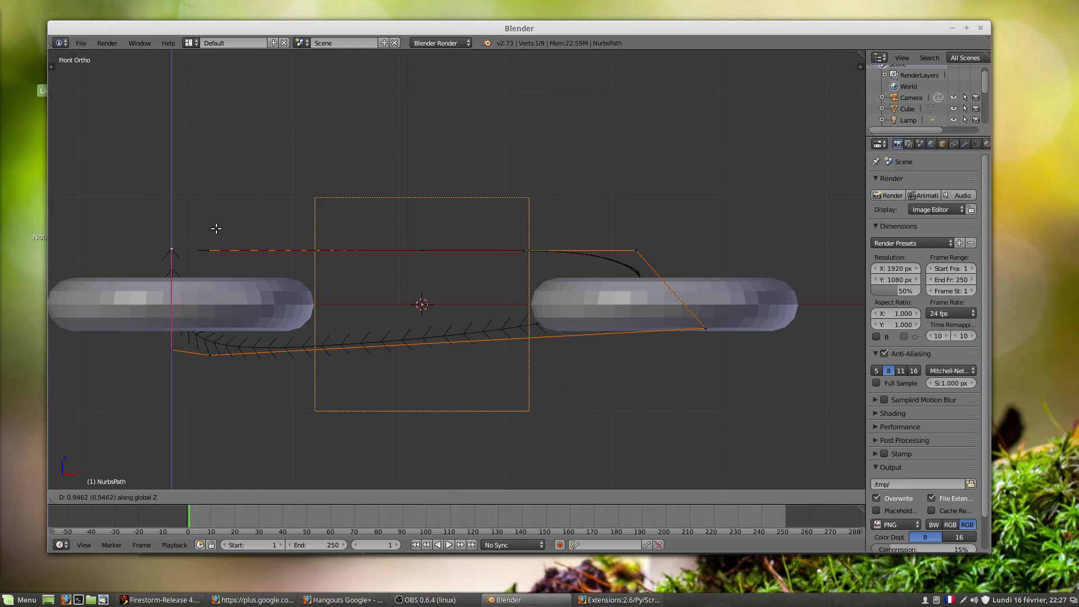
left_click(217, 225)
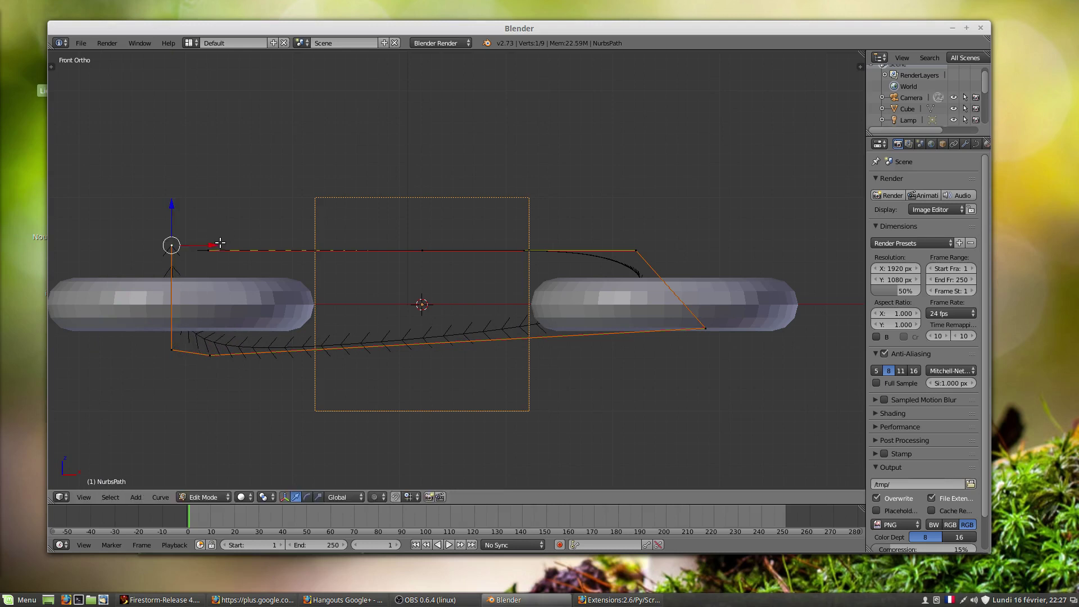
key("e")
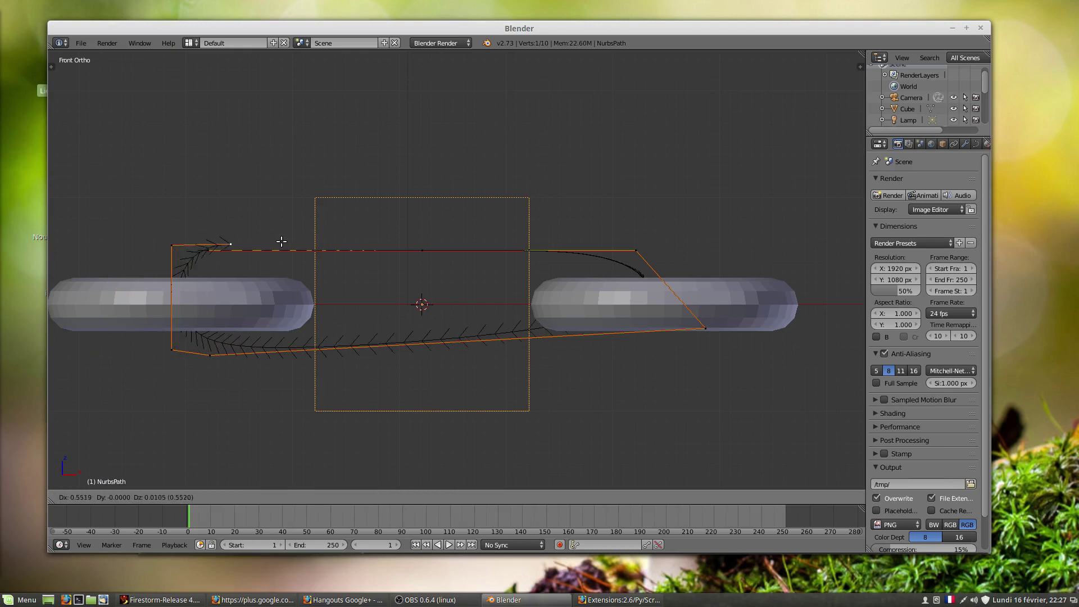
left_click(351, 243)
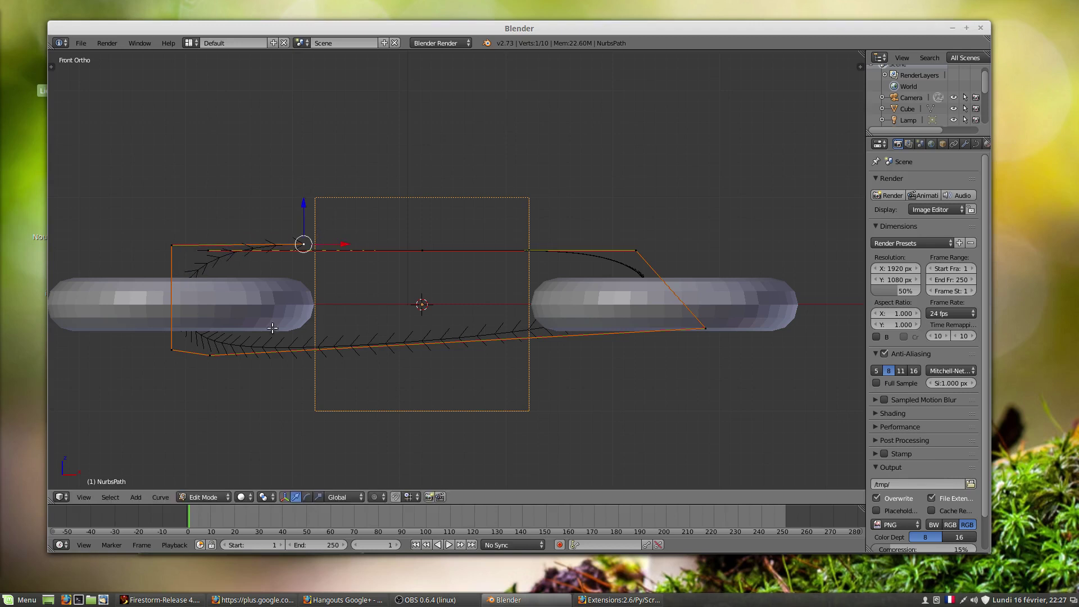
- Shift the control point just before the path's lower corner sideways to line up with the corner inside the second torus
scroll(264, 331, "up", 5)
middle_click_drag(231, 358, 317, 404)
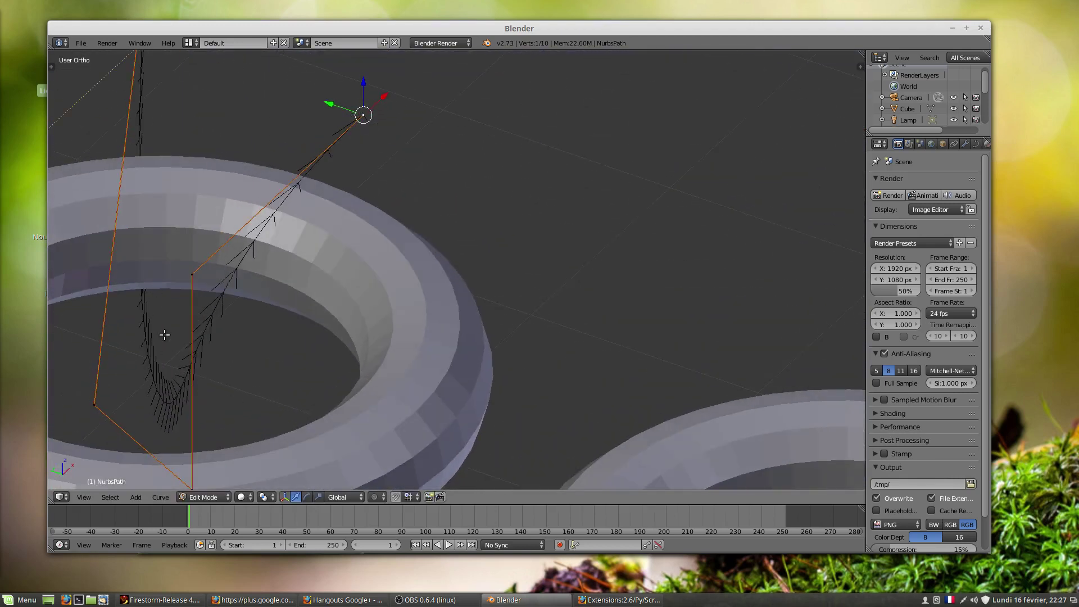
scroll(237, 376, "down", 3)
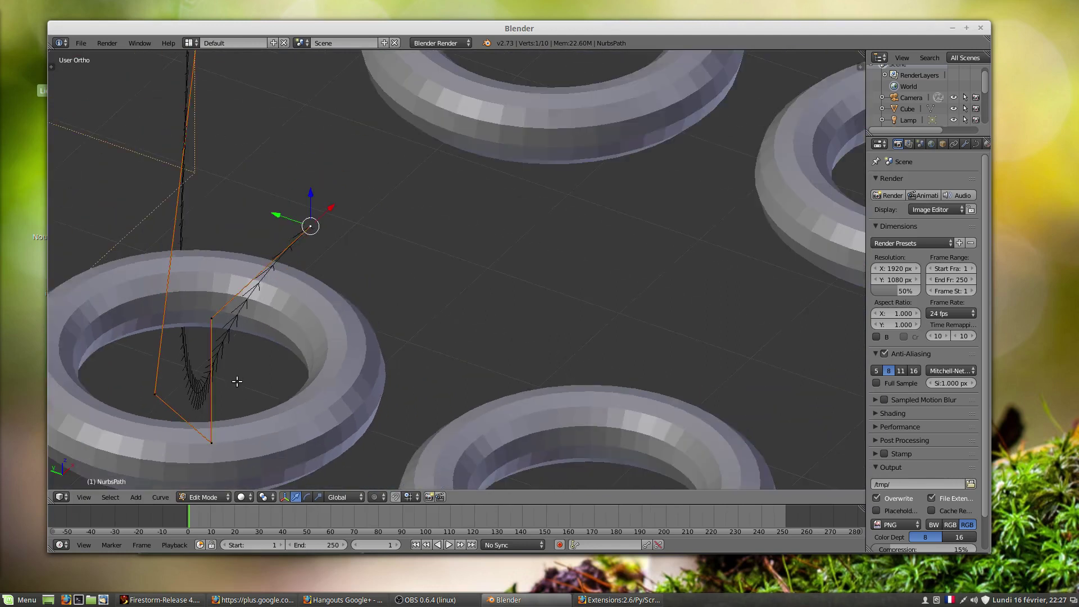
middle_click_drag(240, 319, 142, 311)
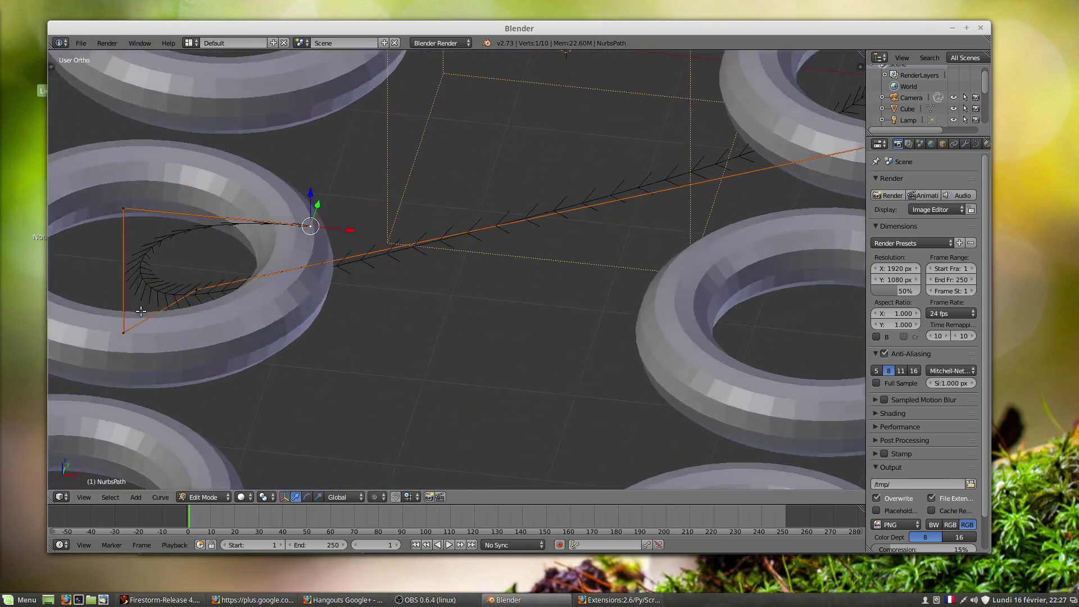
scroll(604, 199, "down", 2)
middle_click_drag(525, 215, 541, 239)
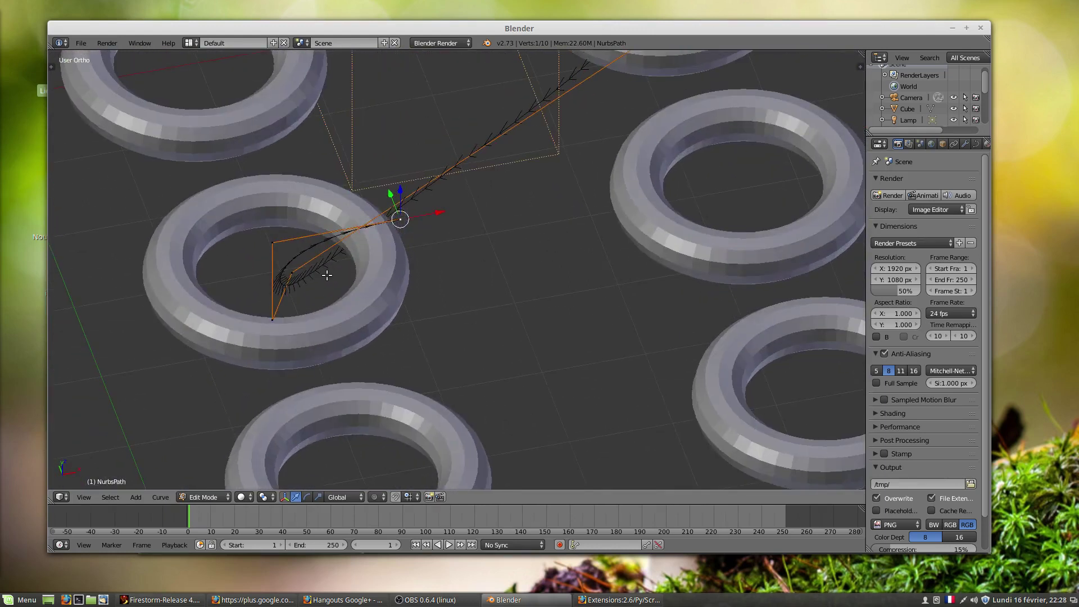
mouse_move(387, 284)
middle_mouse_down()
mouse_move(410, 253)
mouse_move(408, 278)
mouse_move(429, 279)
mouse_move(417, 283)
mouse_move(431, 260)
mouse_move(399, 271)
middle_mouse_up()
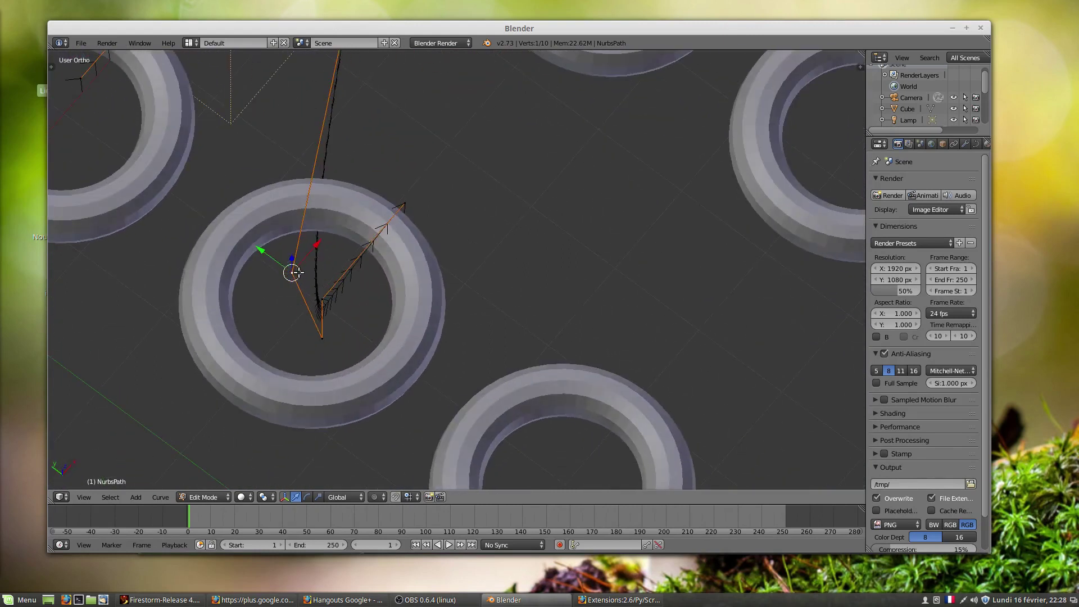
left_click_drag(299, 273, 330, 267)
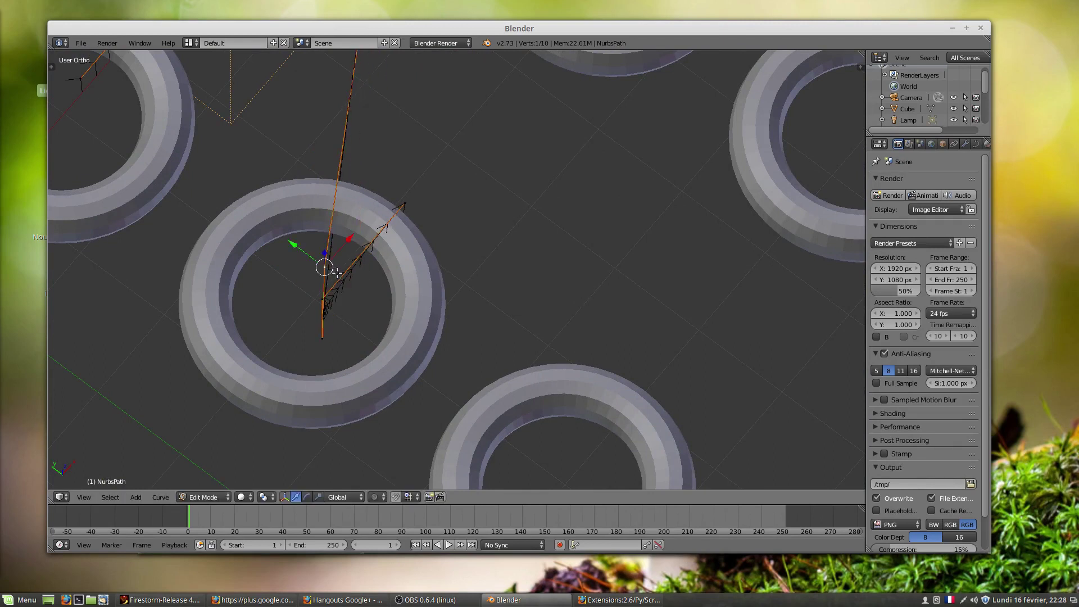
- Rotate the two control points at the ends of the path's long diagonal segment together by about -2°
middle_click_drag(484, 266, 380, 241)
middle_click_drag(537, 281, 520, 289)
middle_click_drag(822, 307, 788, 270)
right_click(840, 353, "shift")
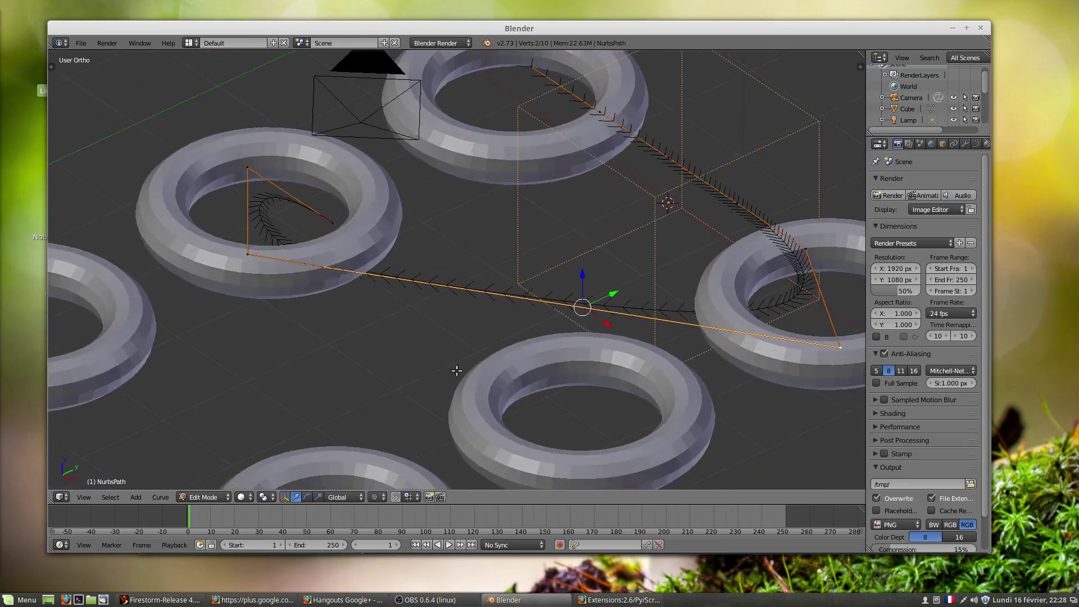
middle_click_drag(426, 365, 634, 369)
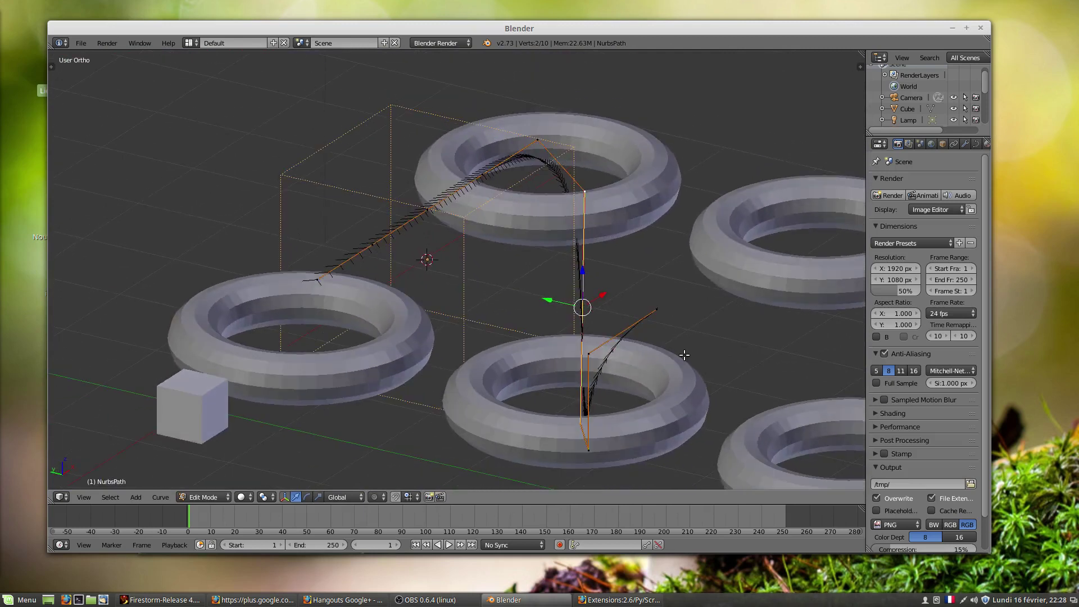
key("r")
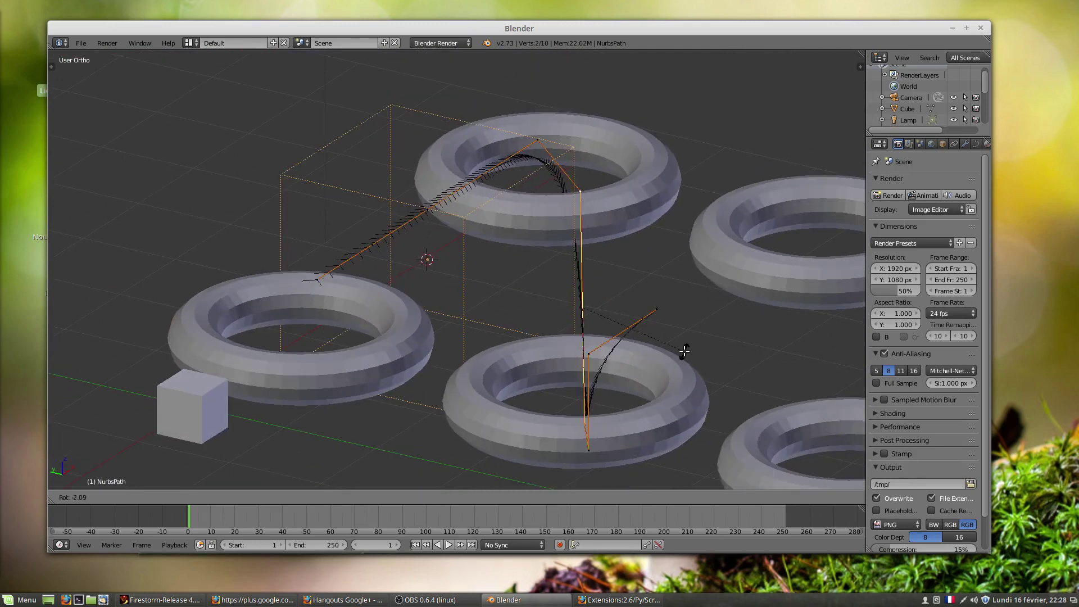
left_click(685, 350)
middle_click_drag(676, 361, 560, 422)
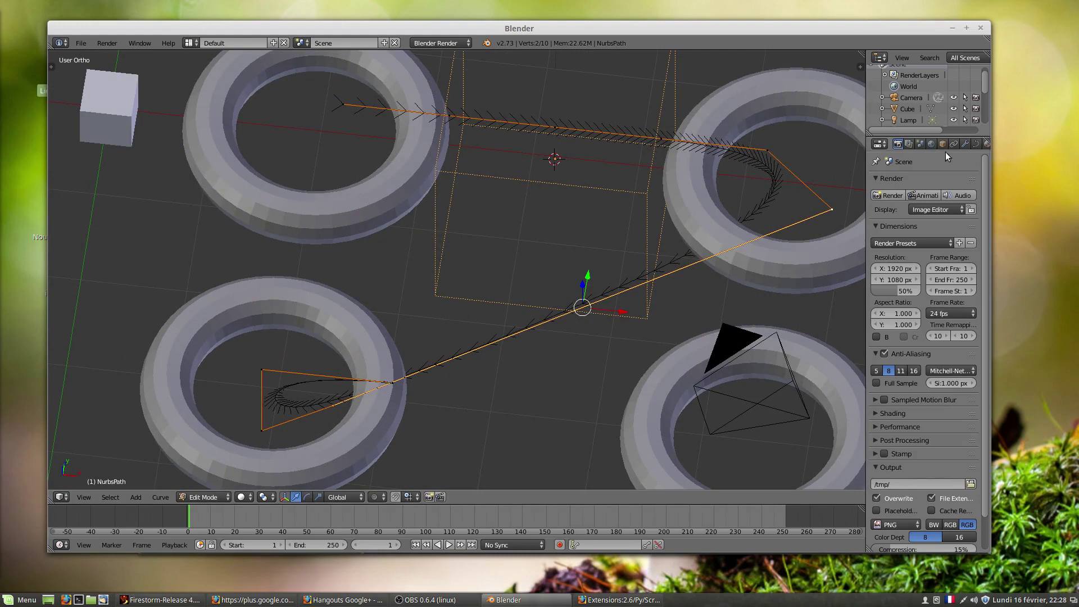
- Show the NURBS path's curve data settings and look over the path and the cube
left_click(975, 145)
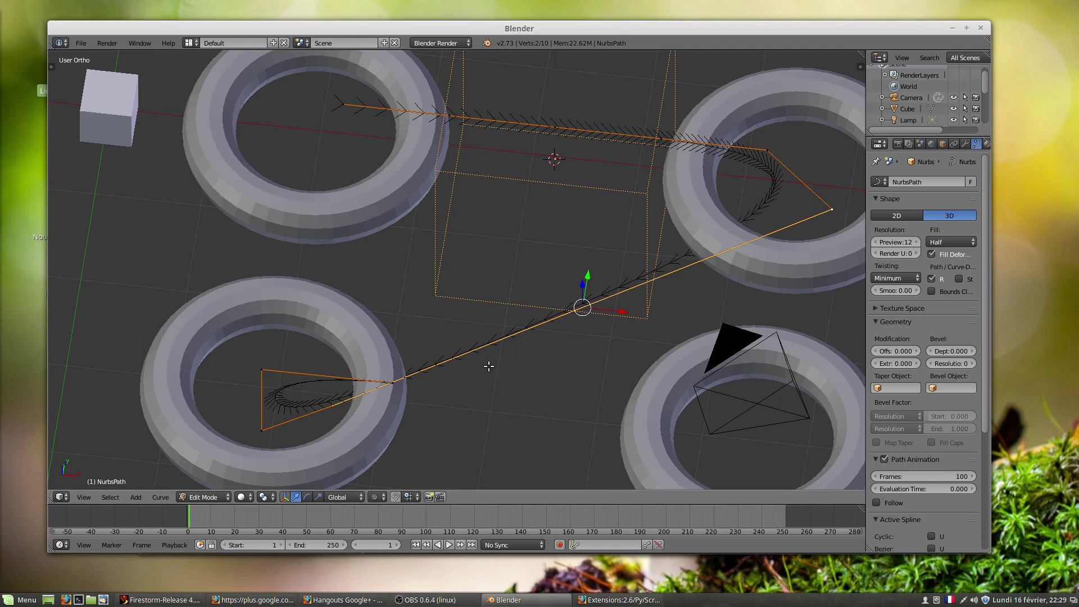
scroll(488, 366, "down", 1)
middle_click_drag(467, 364, 478, 395)
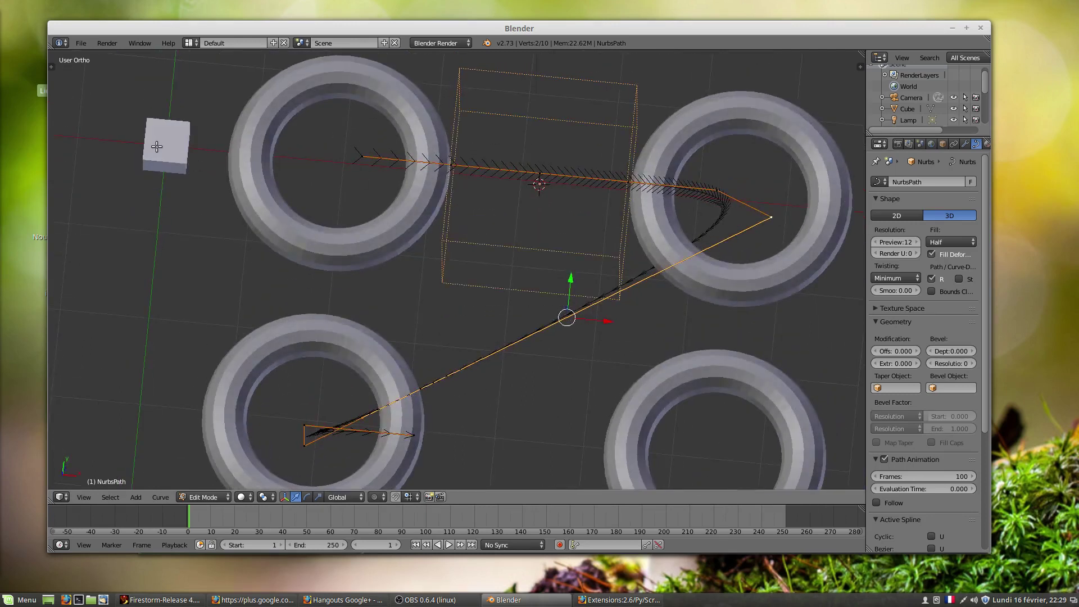
middle_click_drag(198, 160, 117, 382)
middle_click_drag(220, 463, 285, 338)
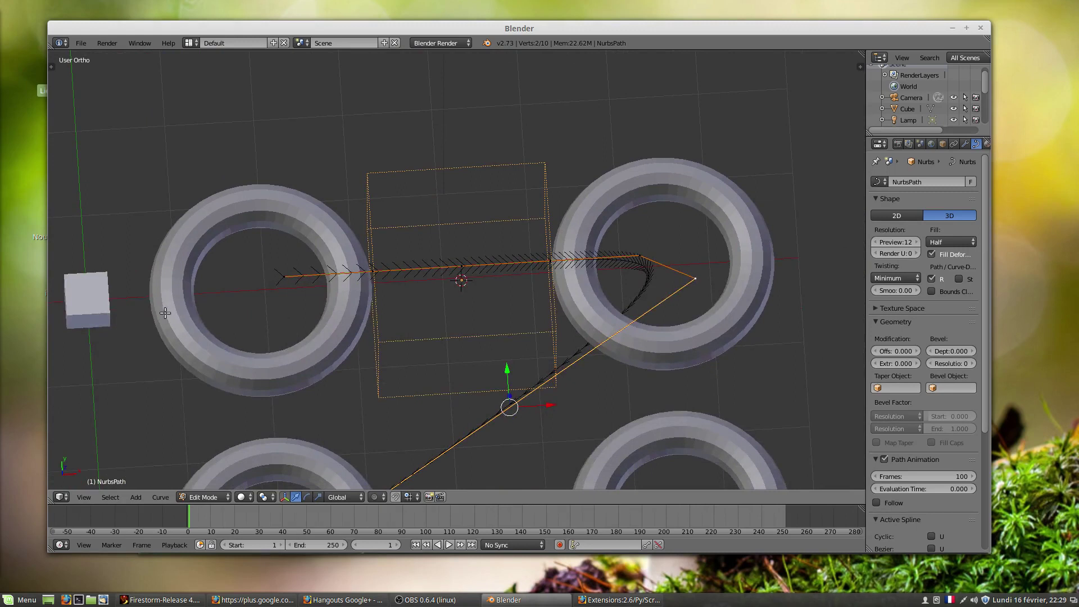
- Return to Object Mode and move the cube along X into the opening of the first torus
key("Tab")
right_click(99, 302)
left_click_drag(123, 298, 253, 295)
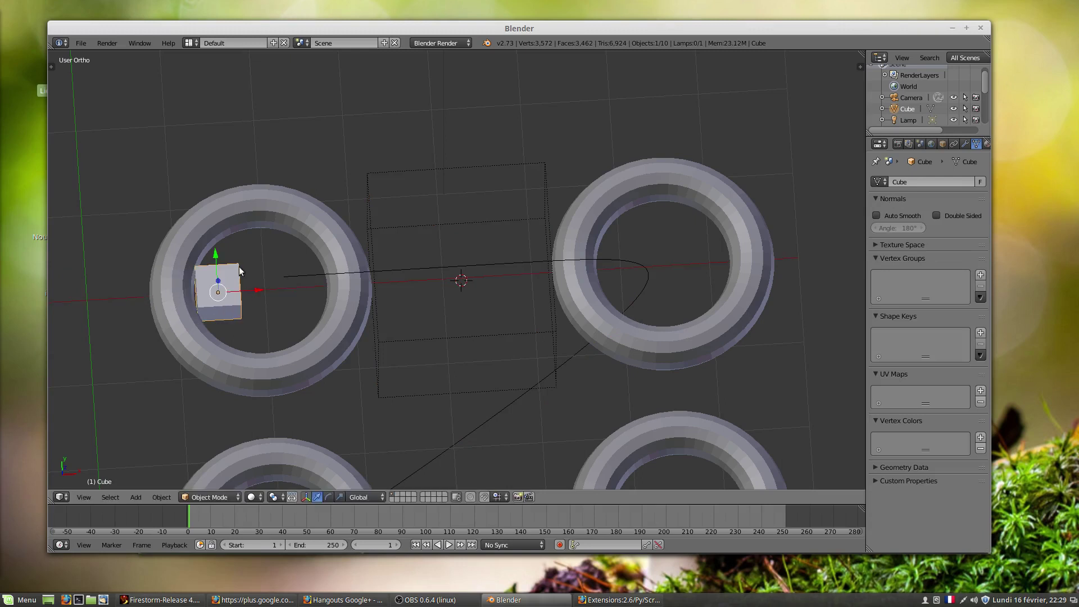
- Select the NURBS path in top view and snap the 3D cursor to its origin
scroll(275, 313, "down", 4)
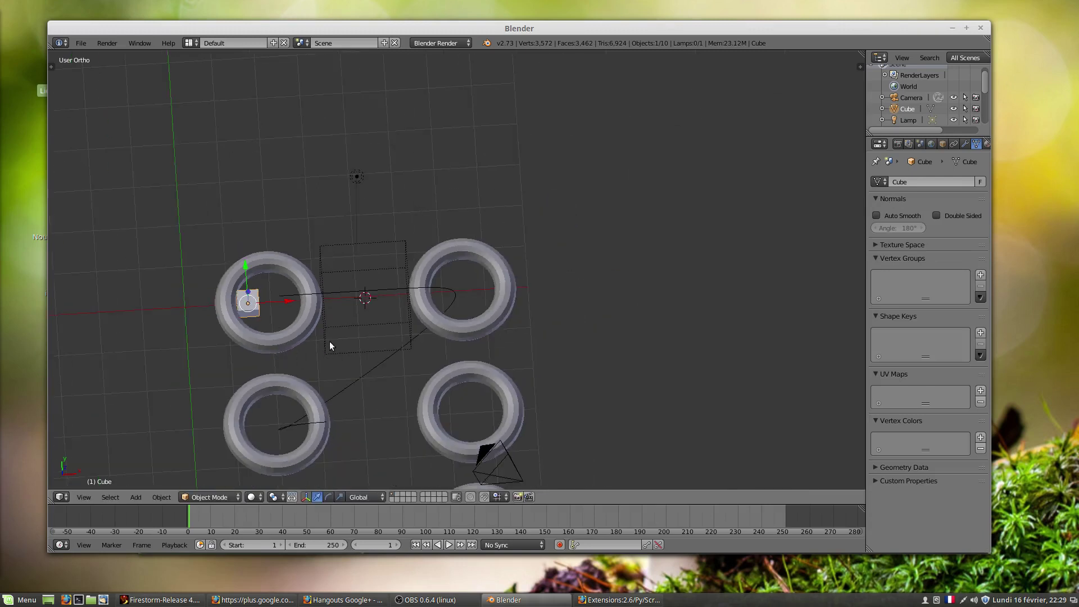
middle_click_drag(329, 345, 371, 354)
right_click(378, 363)
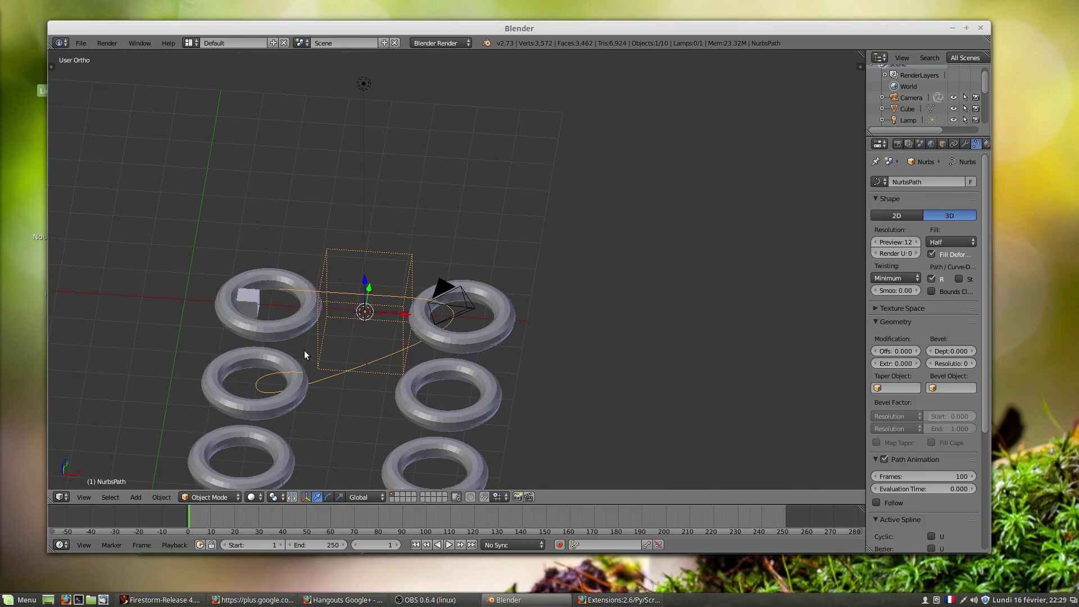
middle_click_drag(305, 350, 325, 383)
key("KP_7")
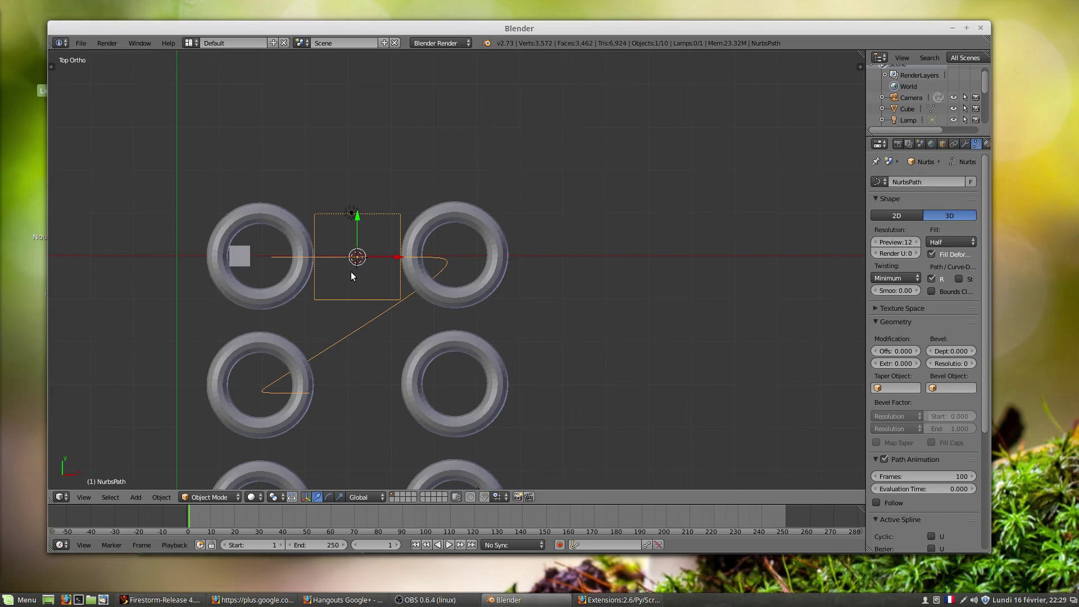
key("shift+s")
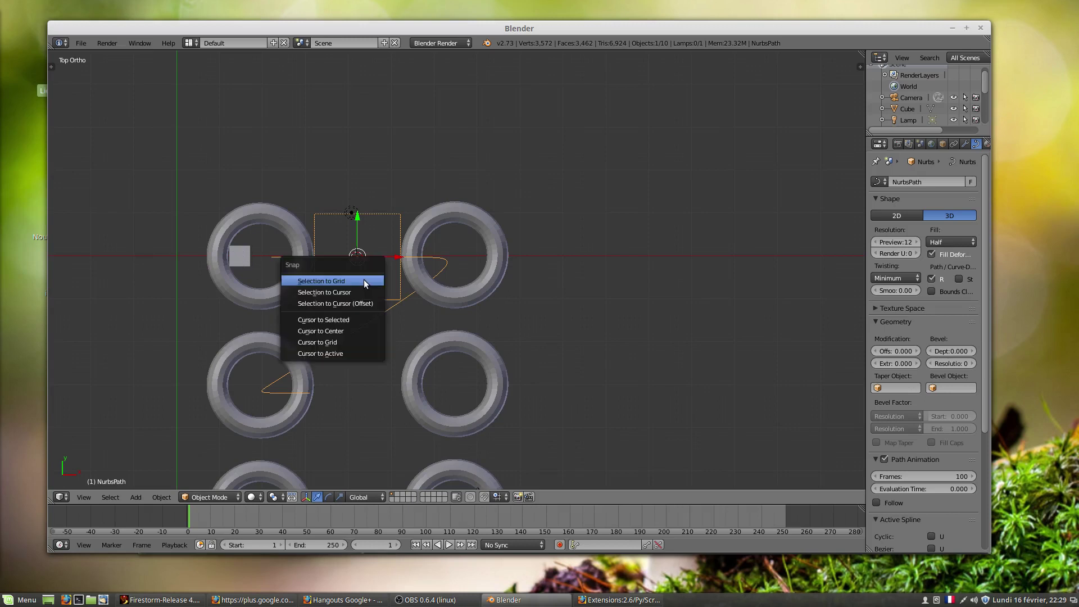
left_click(353, 320)
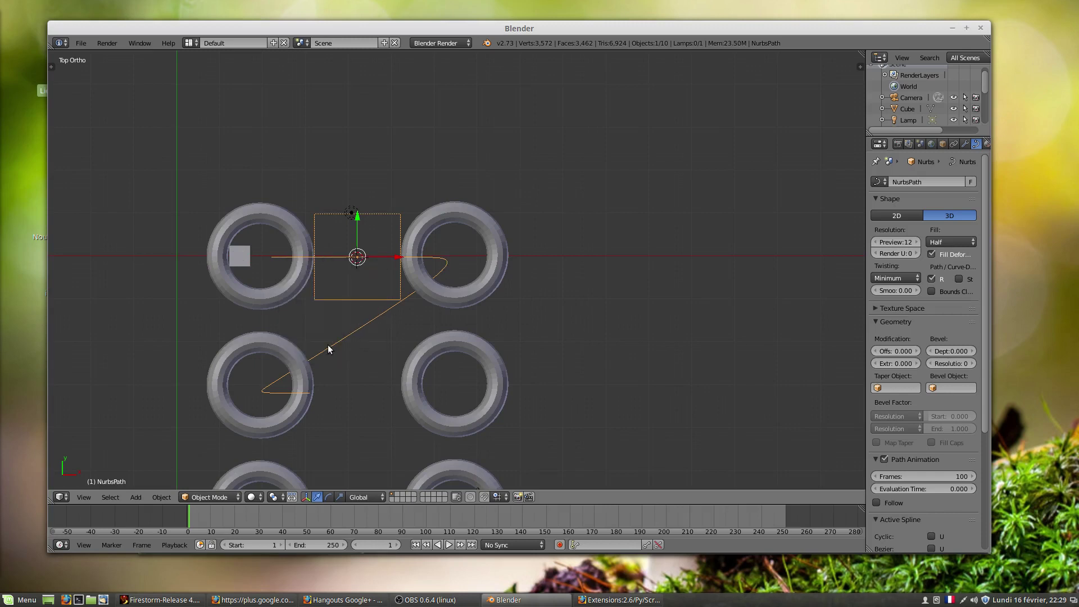
- Snap the cube to the 3D cursor at the path's origin
right_click(240, 255)
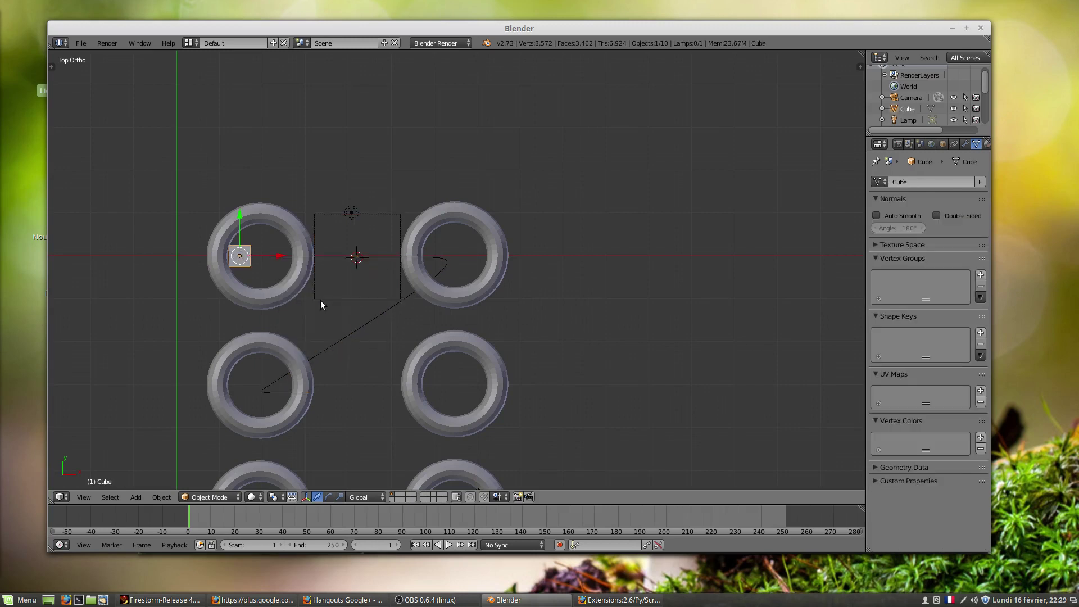
key("shift+s")
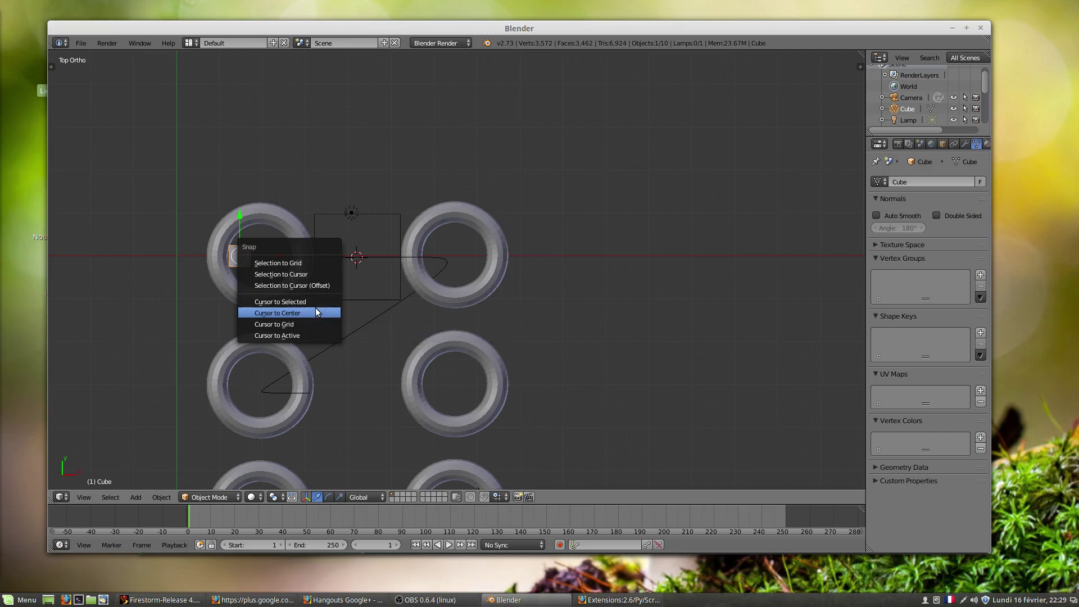
left_click(294, 276)
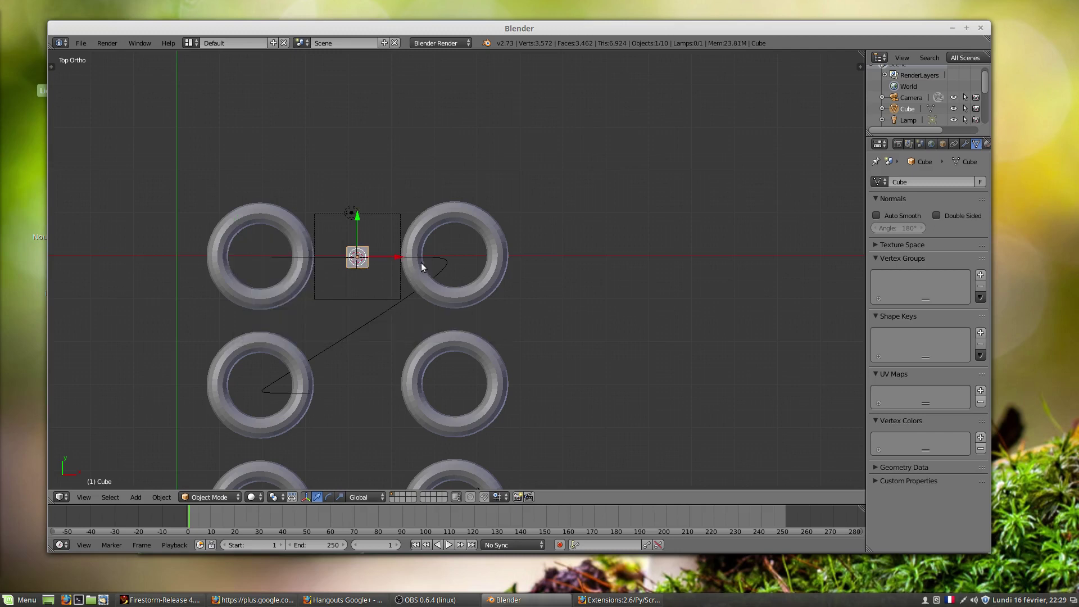
- Flatten the cube along Z to about half its height in Edit Mode
scroll(407, 258, "up", 5)
middle_click_drag(331, 275, 291, 205)
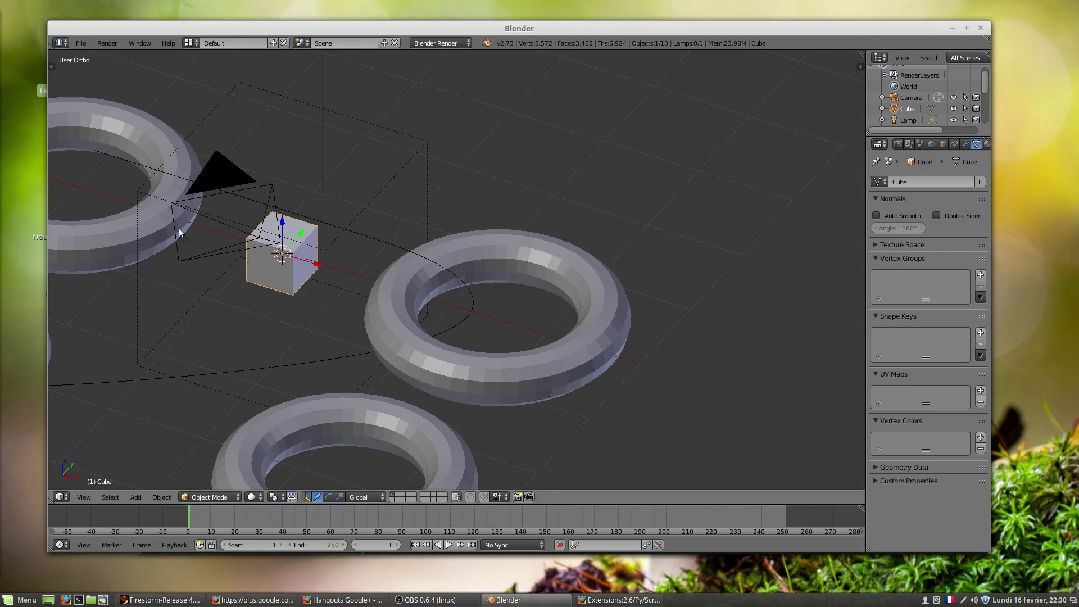
middle_click_drag(212, 331, 337, 328)
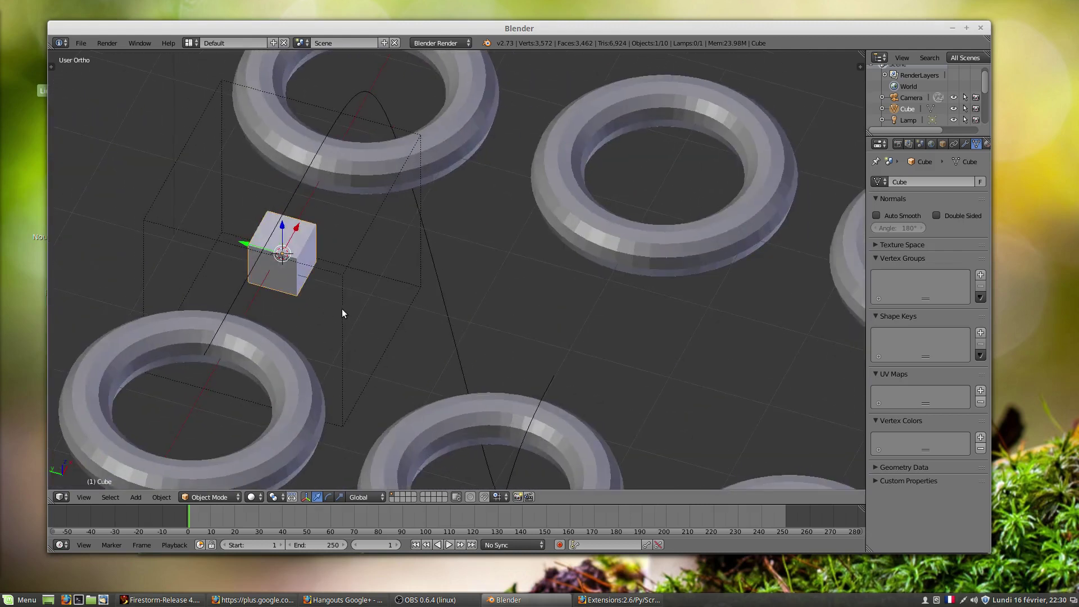
key("Tab")
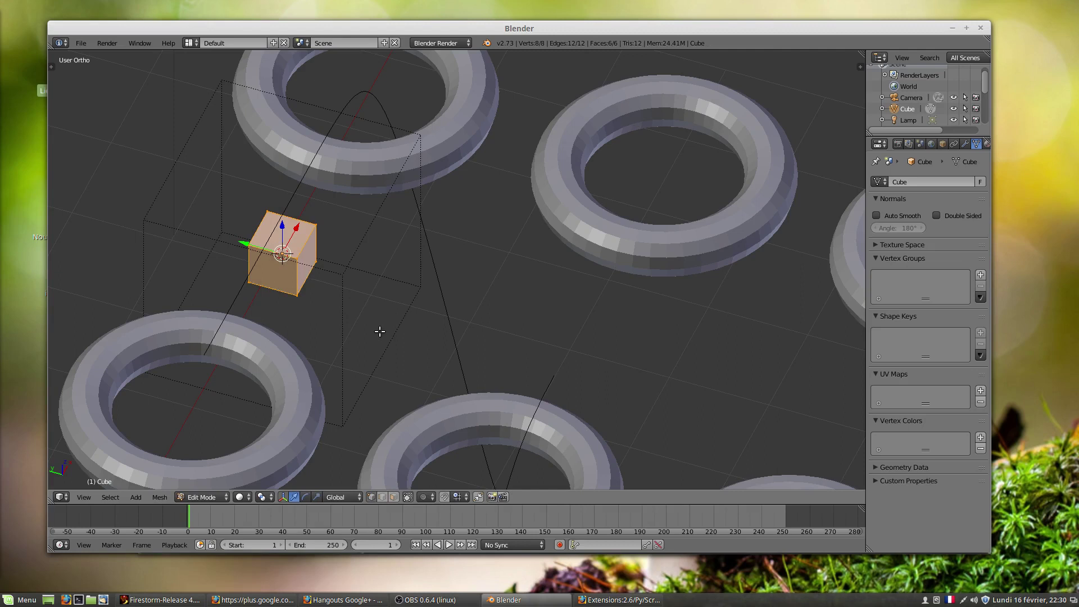
key("s")
key("z")
left_click(323, 265)
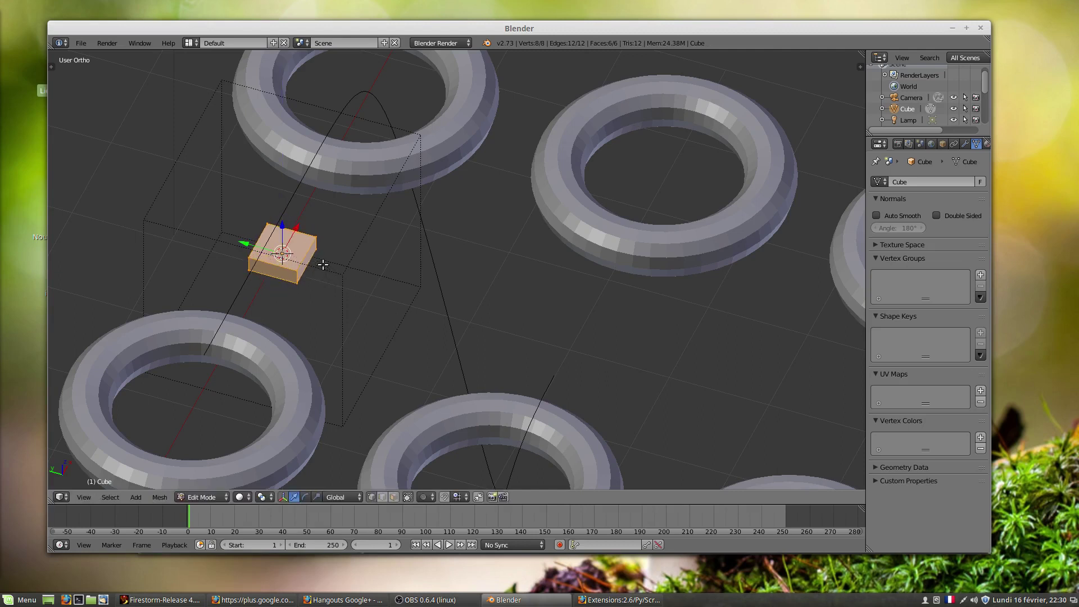
- Switch to face selection and pull the cube's end face far along negative X to form a long bar
left_click(394, 497)
right_click(279, 272)
middle_click_drag(337, 318, 249, 359)
scroll(289, 364, "down", 2)
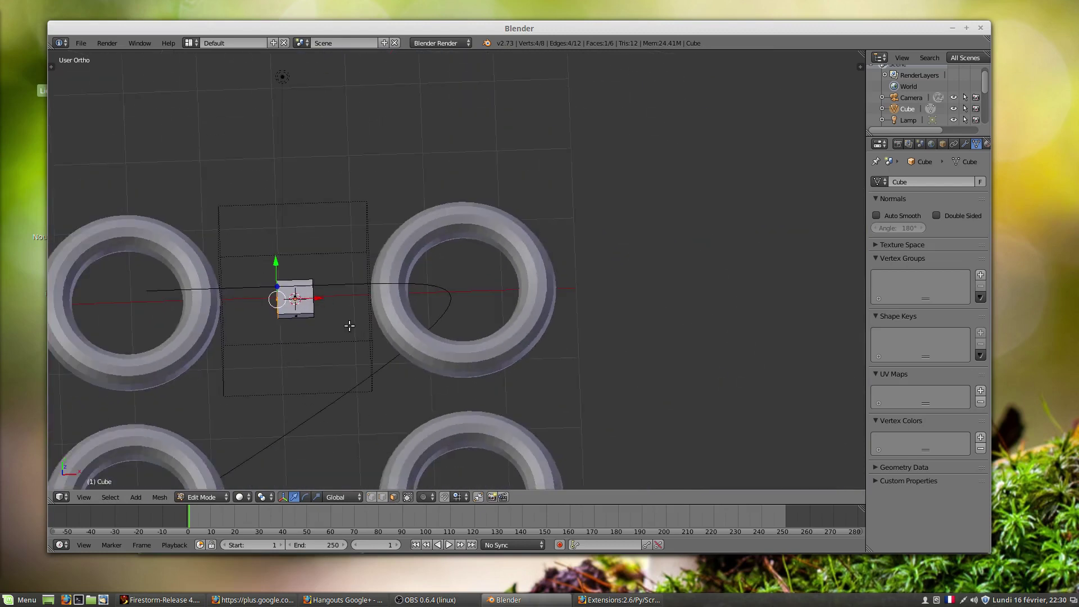
scroll(373, 370, "down", 4)
left_click_drag(365, 336, 88, 337)
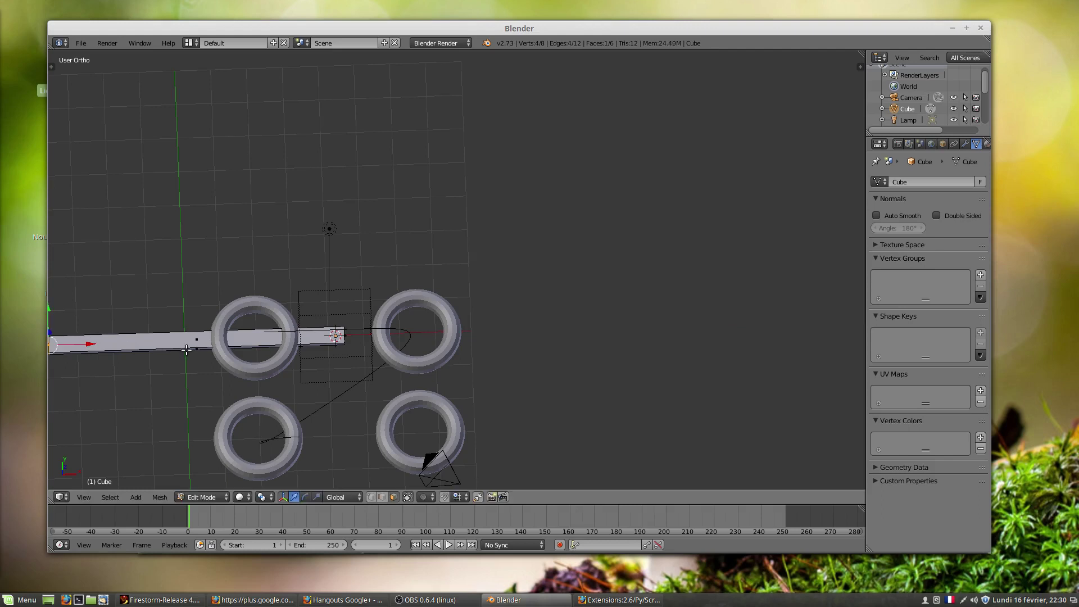
- Add 31 loop cuts across the length of the bar and slide them slightly
key("ctrl+r")
scroll(212, 343, "up", 20)
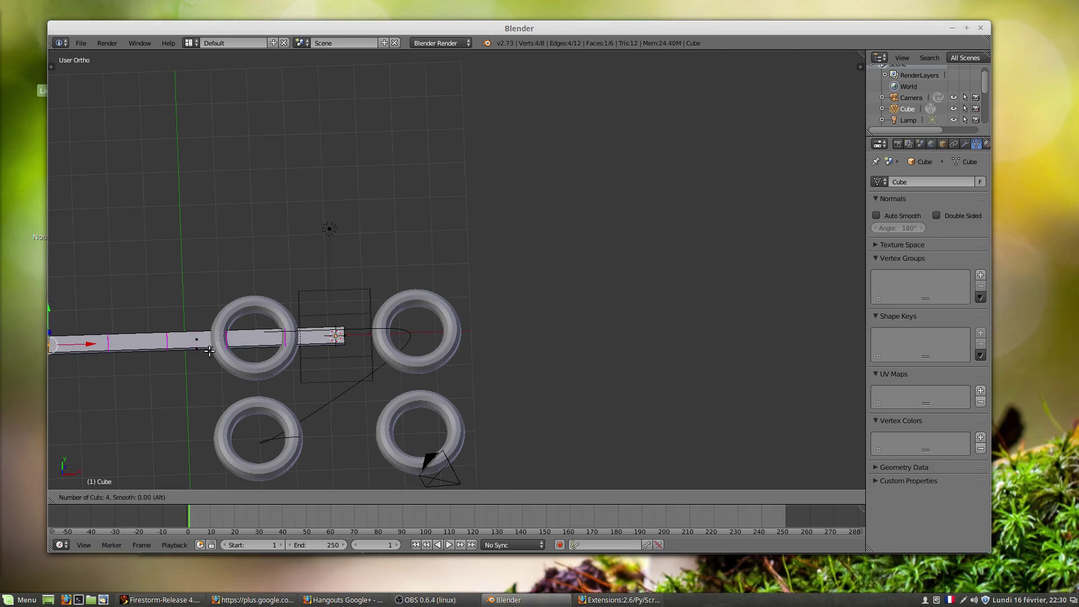
scroll(207, 353, "up", 10)
left_click(207, 352)
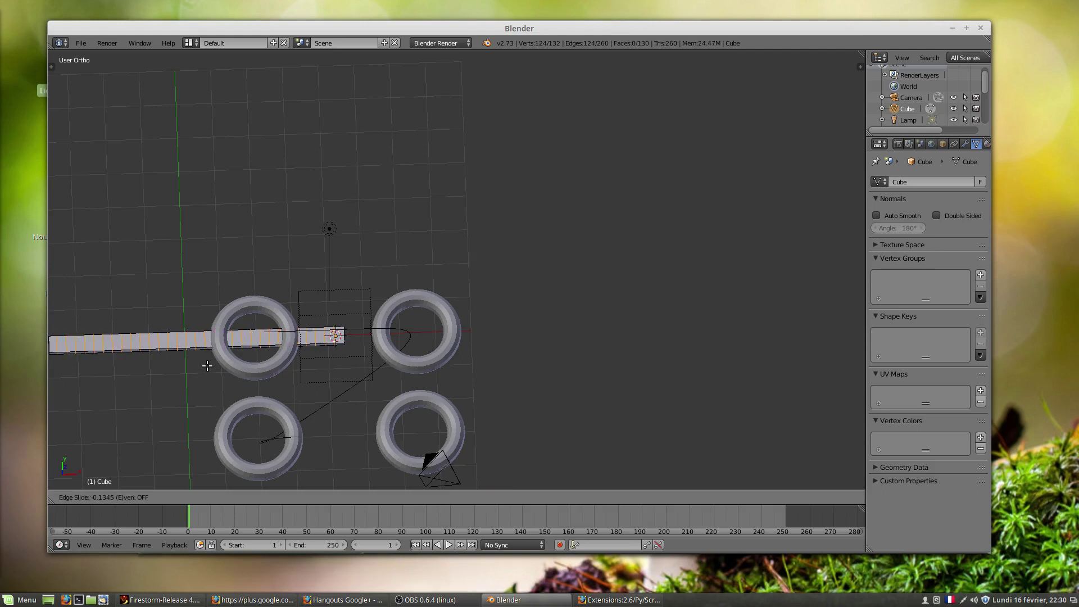
left_click(207, 365)
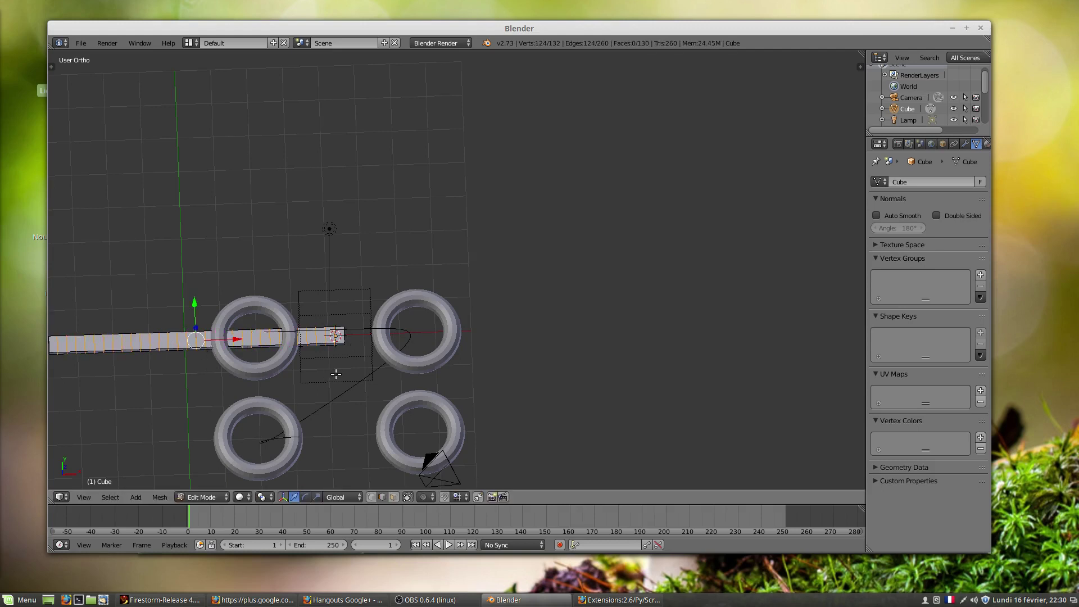
- Add a Curve modifier to the bar with NurbsPath as its object, keeping X as the deformation axis
scroll(361, 349, "up", 3)
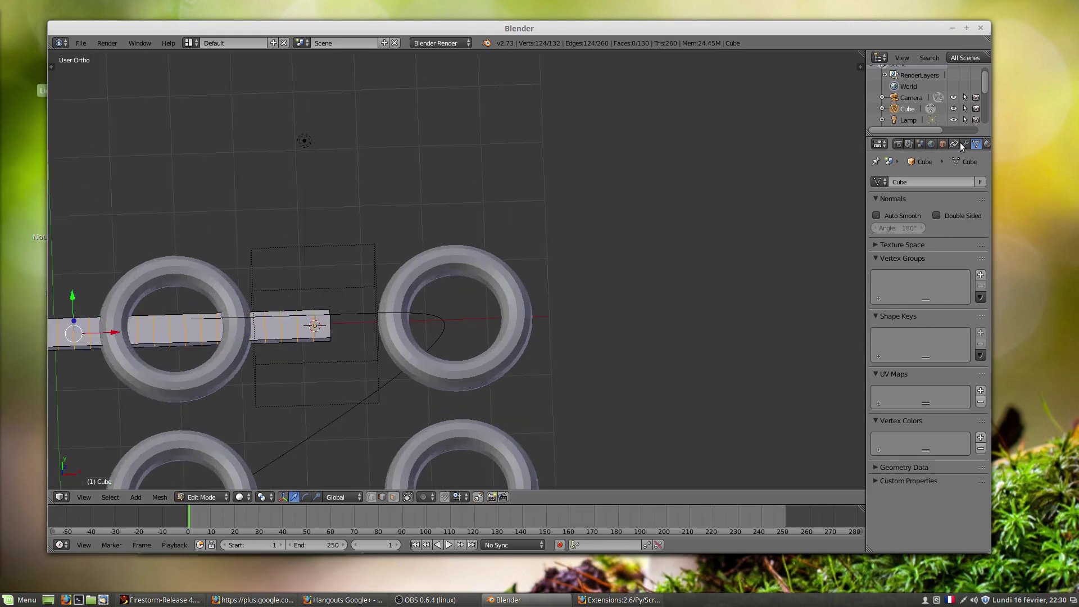
left_click(965, 143)
left_click(917, 182)
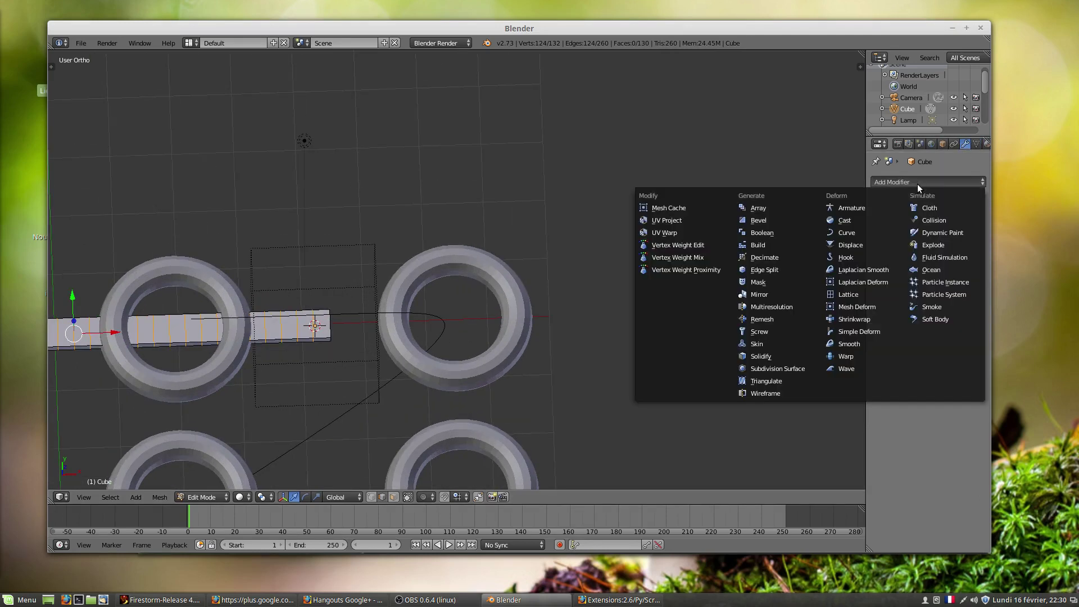
left_click(852, 234)
left_click(894, 247)
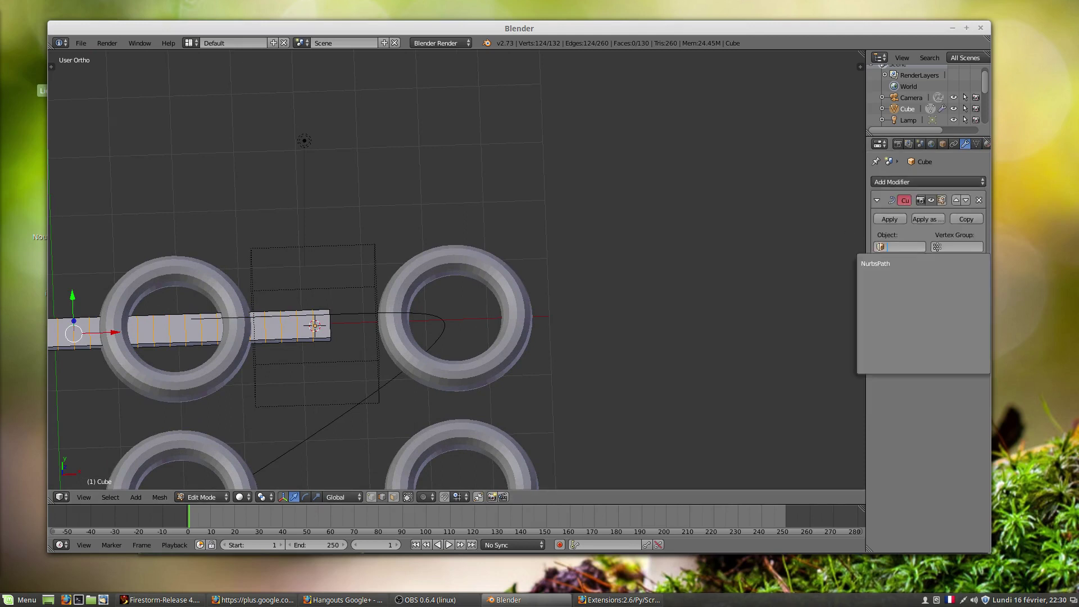
left_click(880, 264)
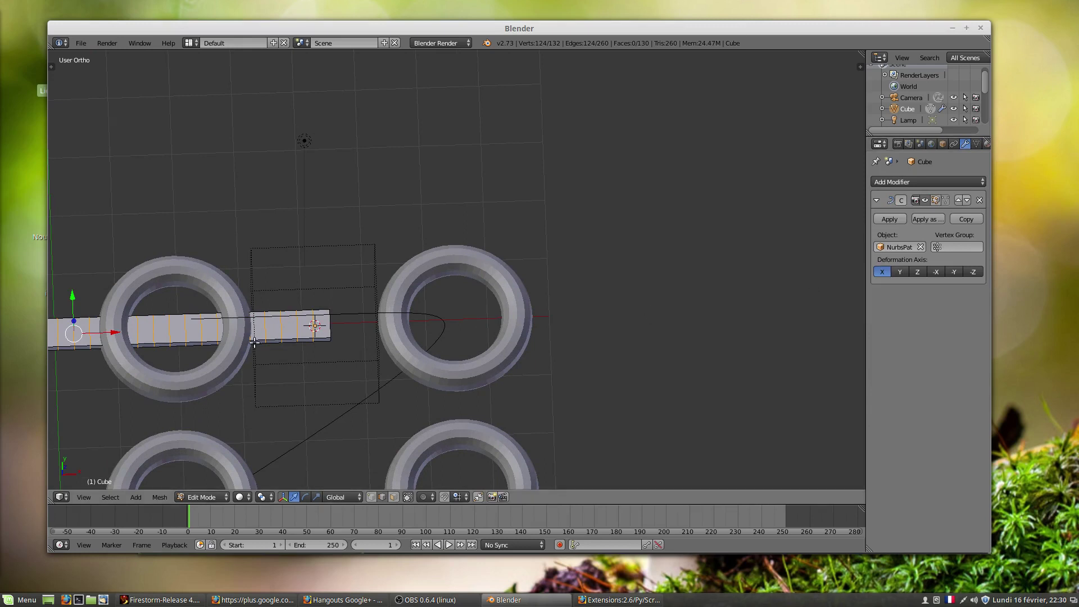
- Return to Object Mode and move the bar along positive X so it bends around the path through the tori
mouse_move(116, 332)
left_mouse_down()
mouse_move(132, 331)
mouse_move(117, 332)
left_mouse_up()
left_click(200, 497)
left_click(198, 483)
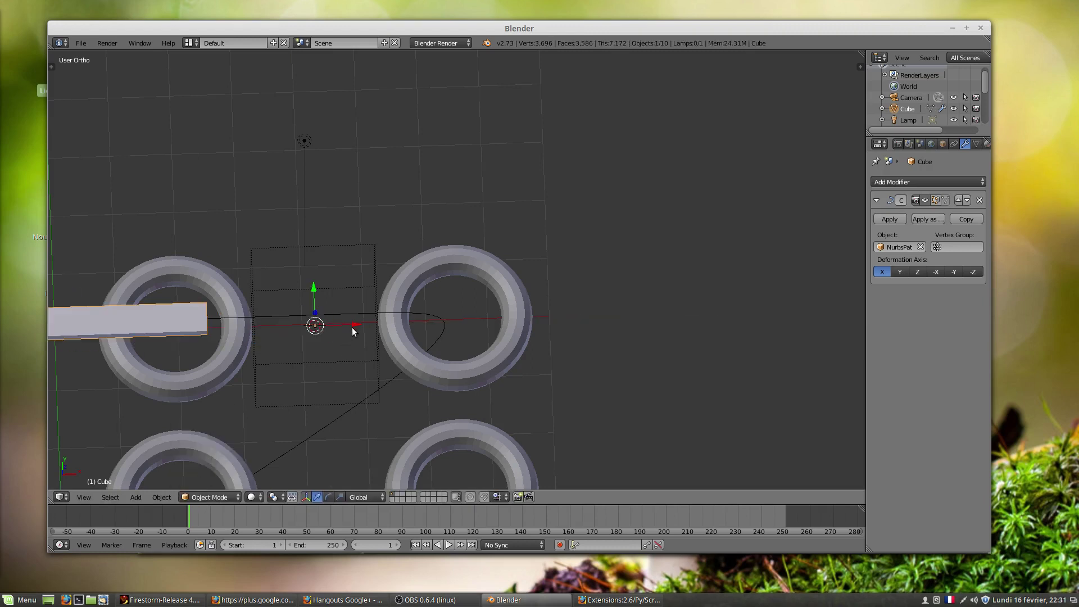
left_click_drag(352, 326, 851, 362)
- Lengthen the bar along X and shift it about 3.7 units along X so its start sits inside the first torus
scroll(522, 386, "down", 2)
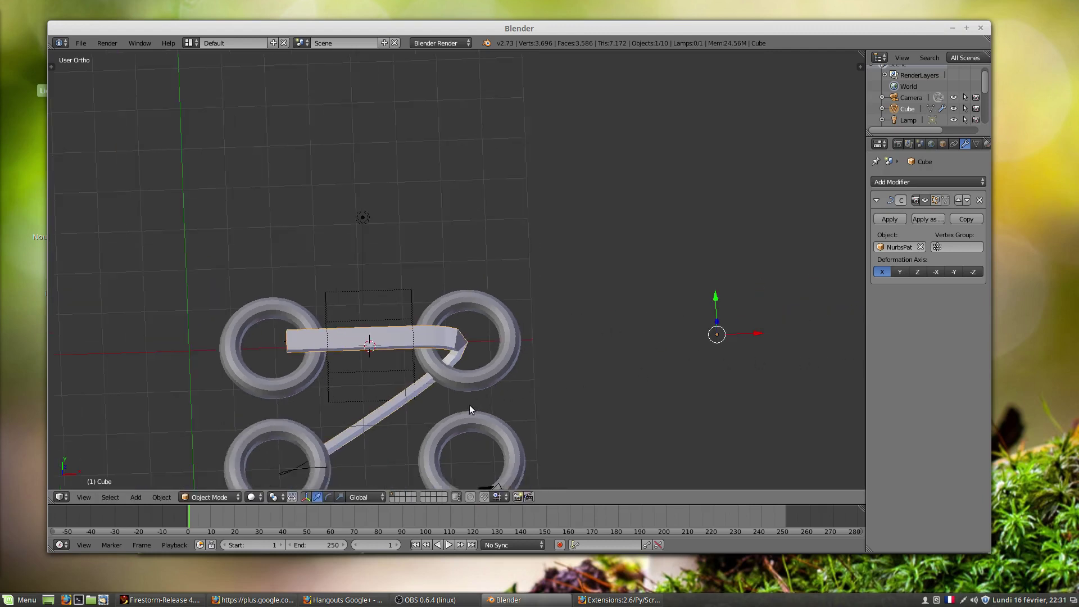
mouse_move(470, 405)
middle_mouse_down()
mouse_move(450, 380)
mouse_move(450, 348)
mouse_move(468, 389)
middle_mouse_up()
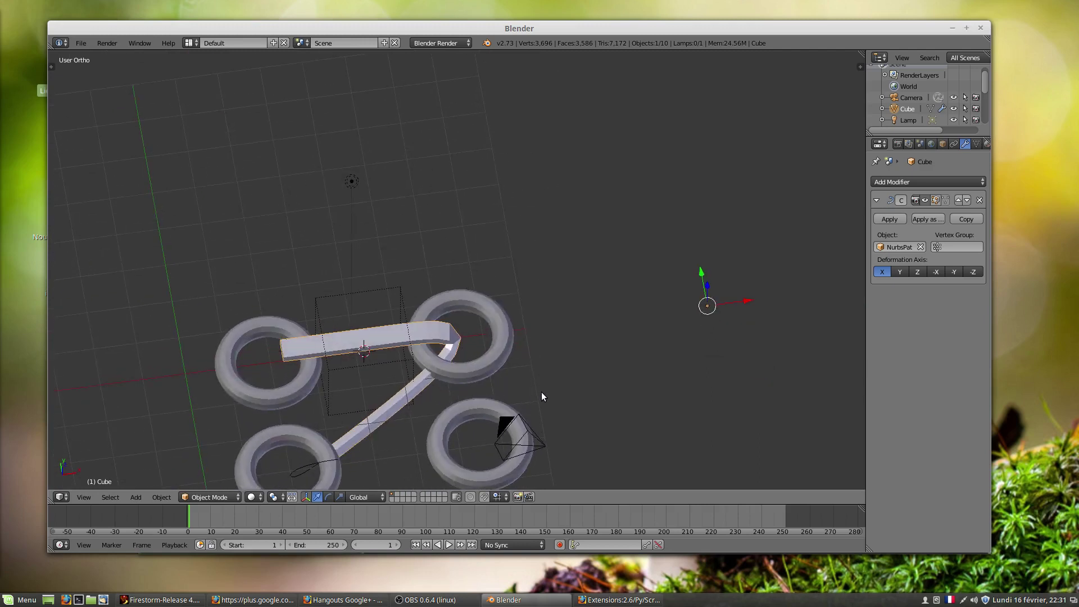
key("s")
key("x")
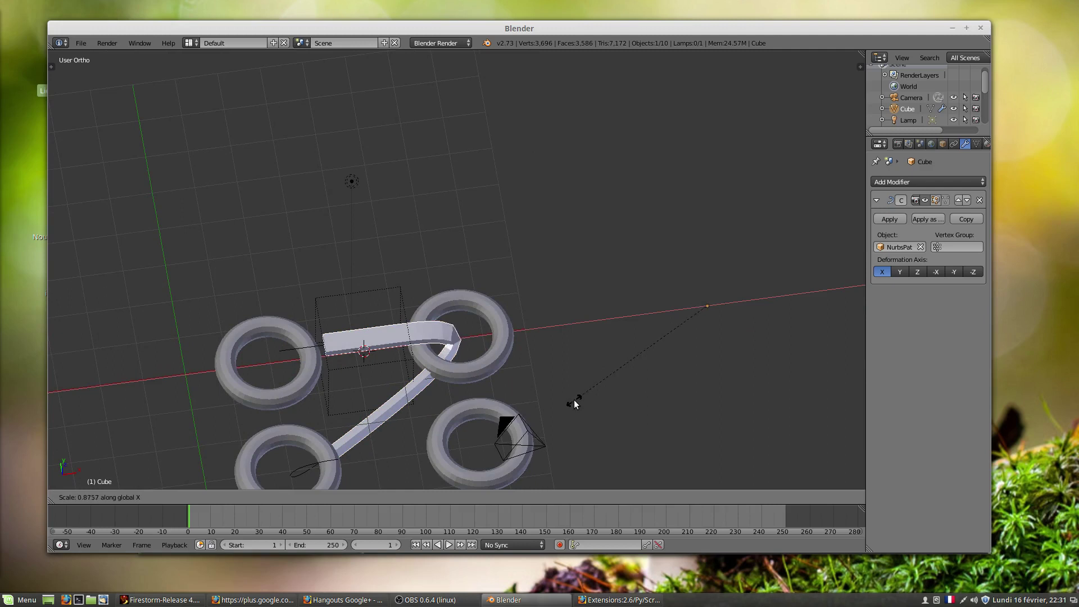
left_click(501, 90)
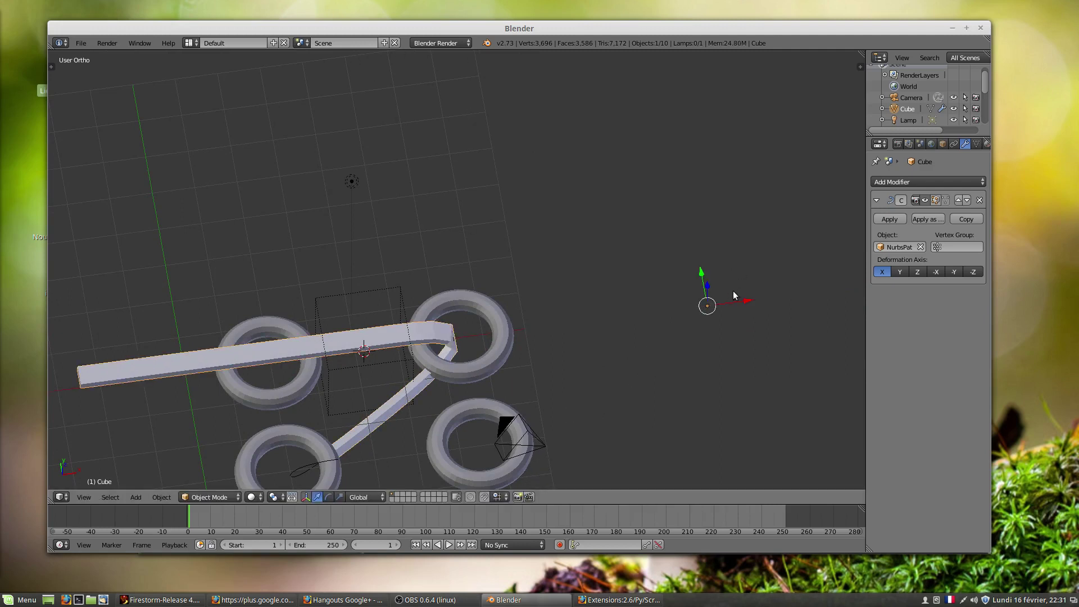
left_click_drag(746, 300, 90, 264)
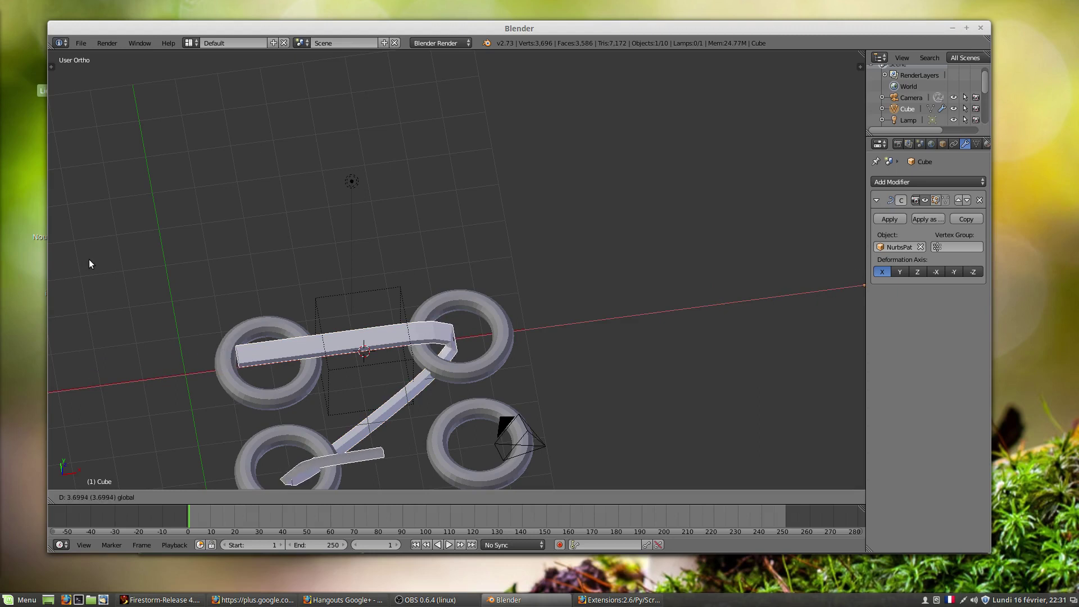
- Add a Subdivision Surface modifier to the bar and set its view subdivisions to 2
middle_click_drag(427, 388, 428, 355)
scroll(401, 403, "up", 3)
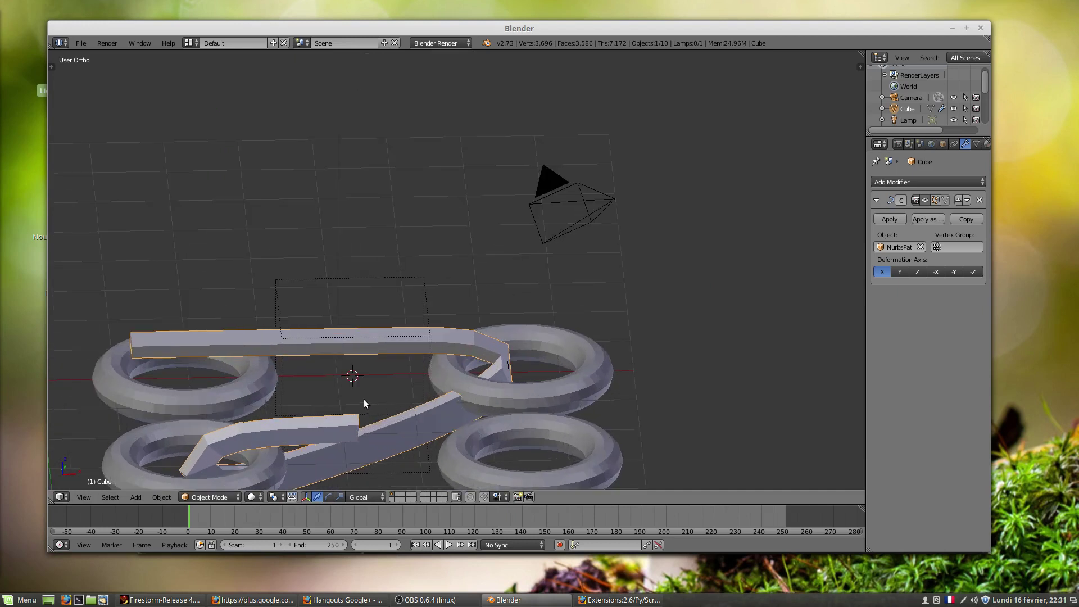
left_click(929, 181)
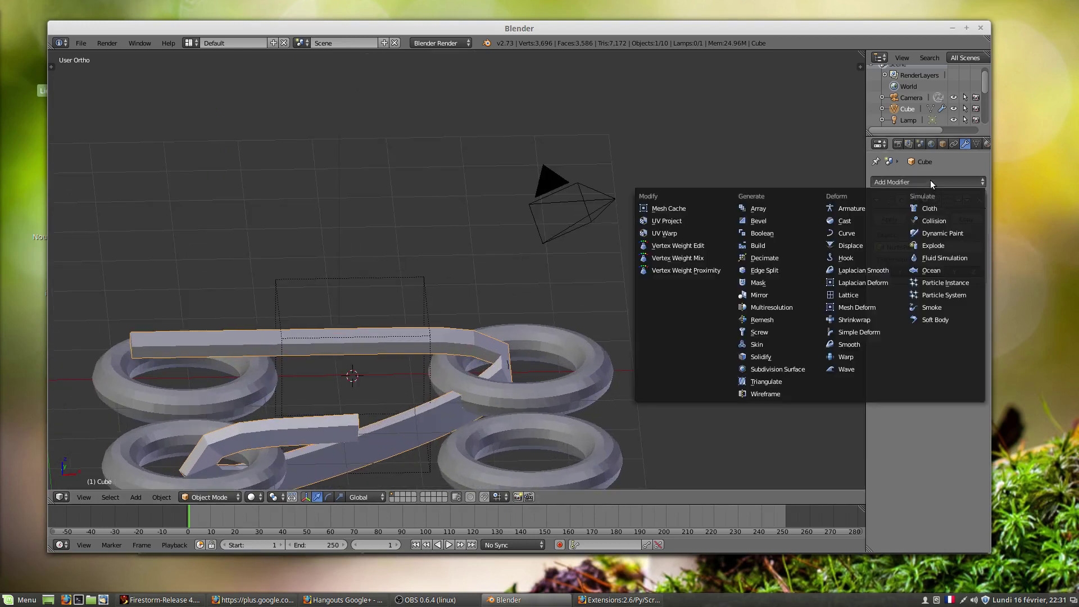
left_click(767, 368)
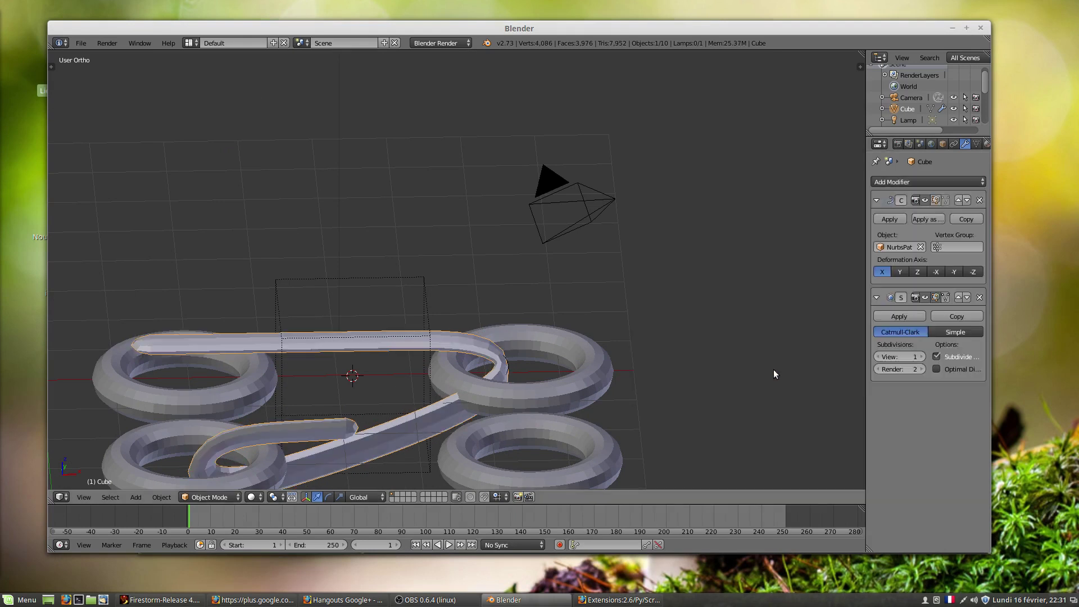
left_click(921, 356)
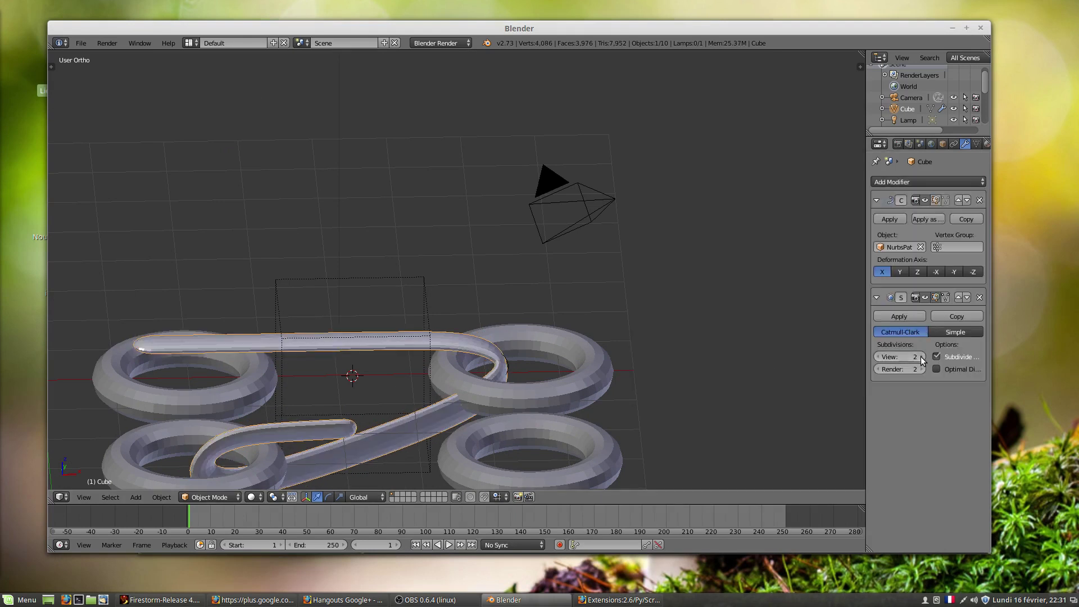
- Inspect how the bar twists through the tori, select the NURBS path and show its curve data settings
middle_click_drag(349, 426, 367, 231)
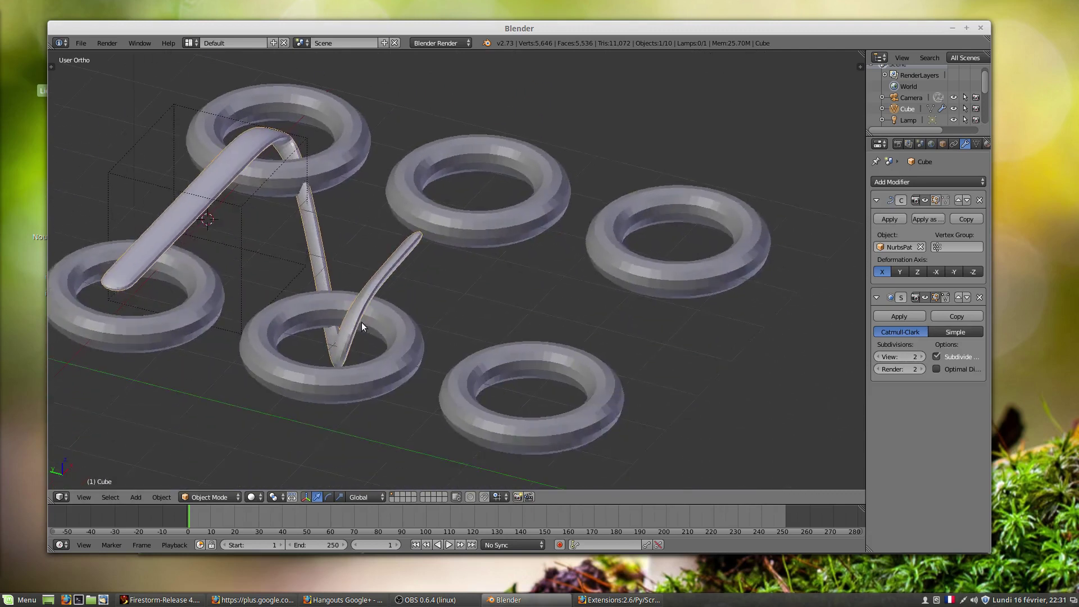
scroll(360, 323, "up", 3)
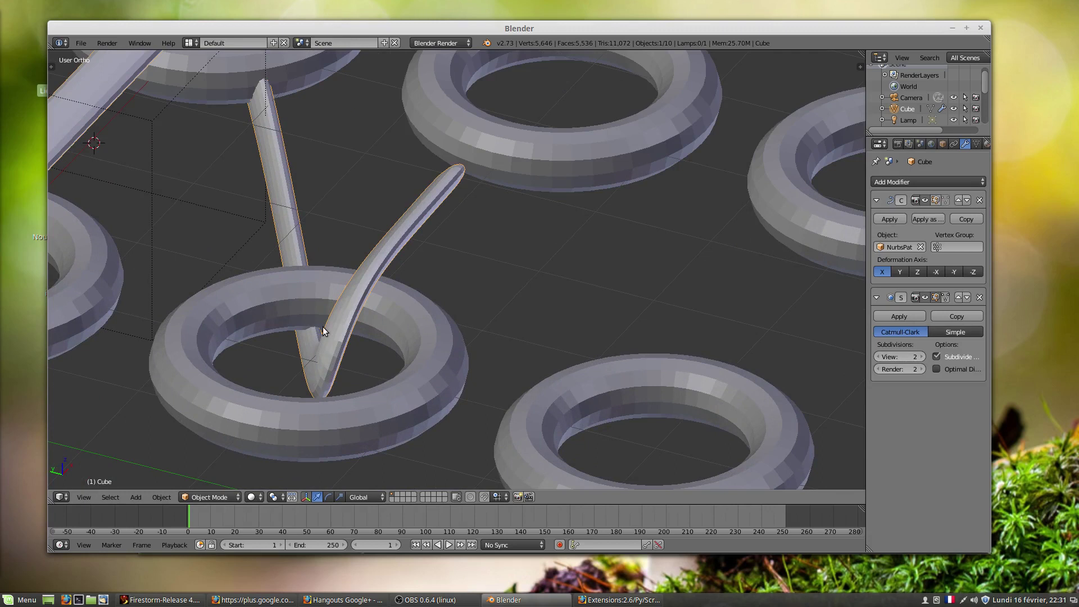
scroll(318, 294, "down", 3)
middle_click_drag(318, 282, 243, 260)
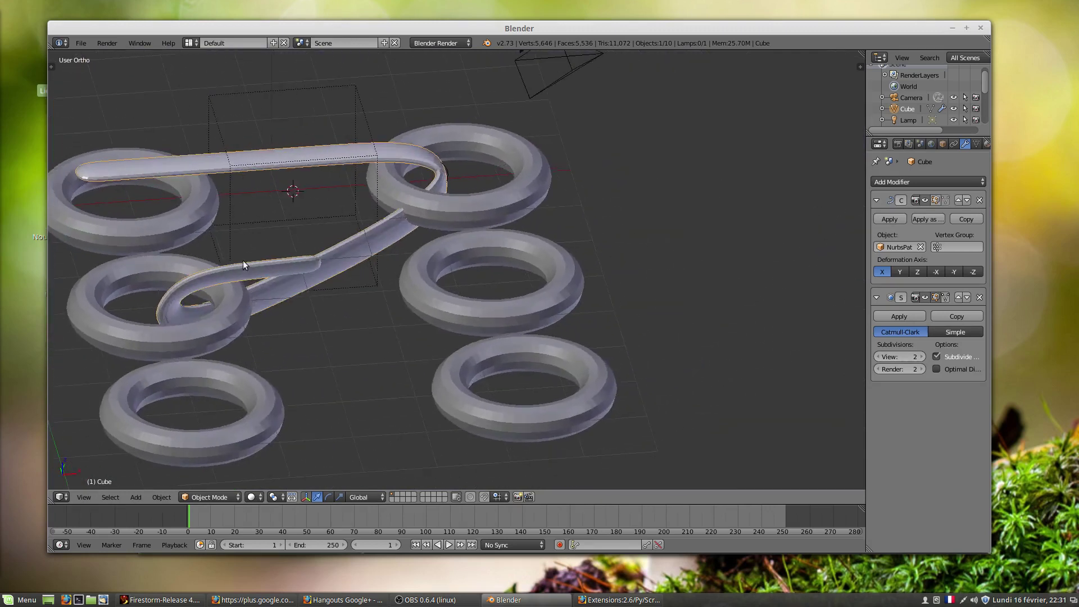
middle_click_drag(364, 251, 416, 250)
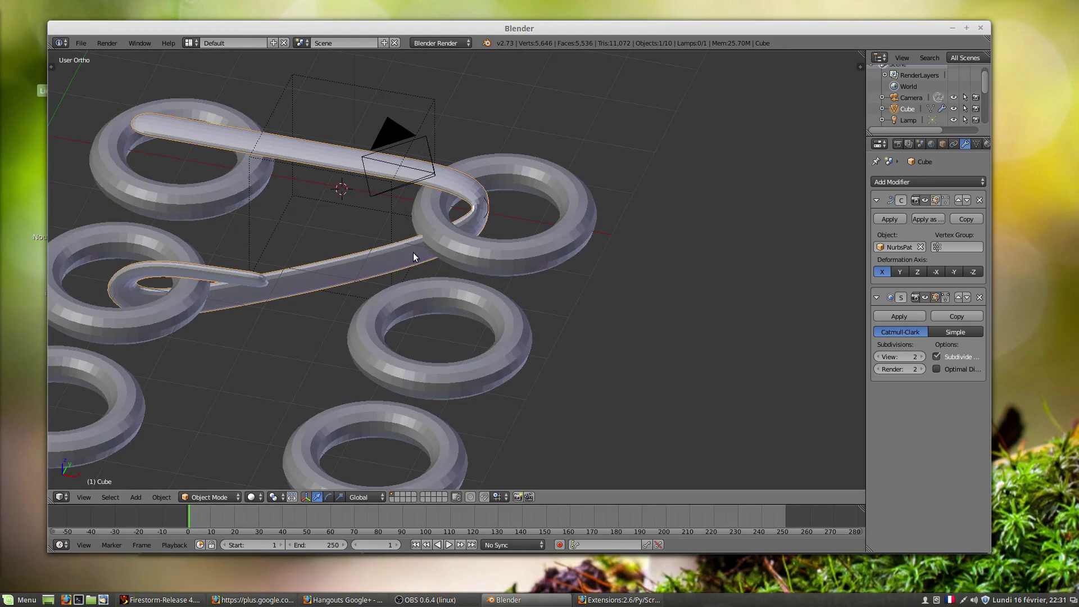
right_click(415, 254)
right_click(330, 275)
right_click(414, 248)
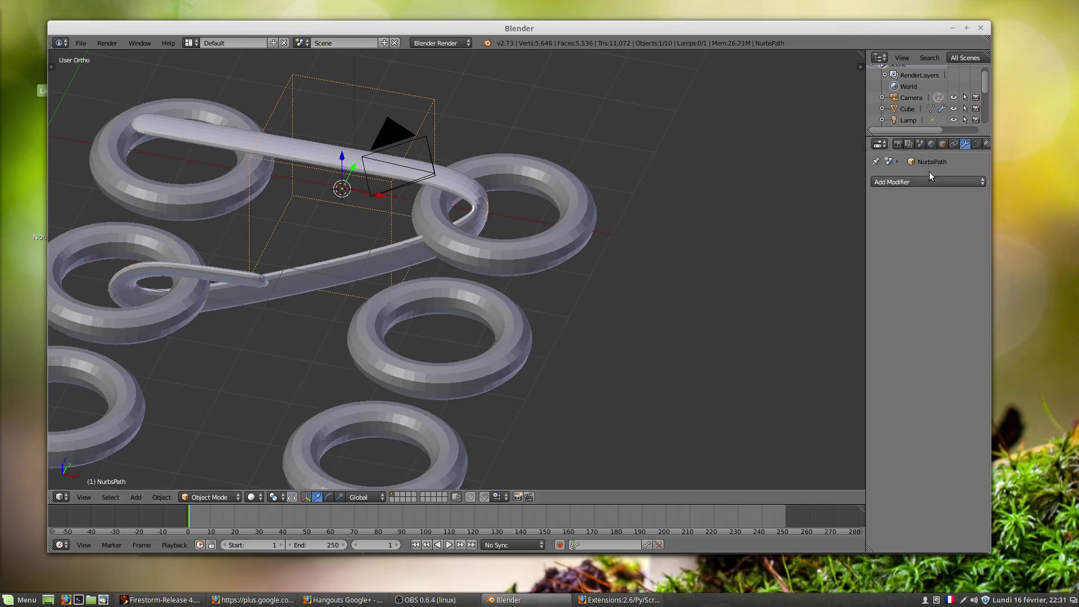
left_click(975, 144)
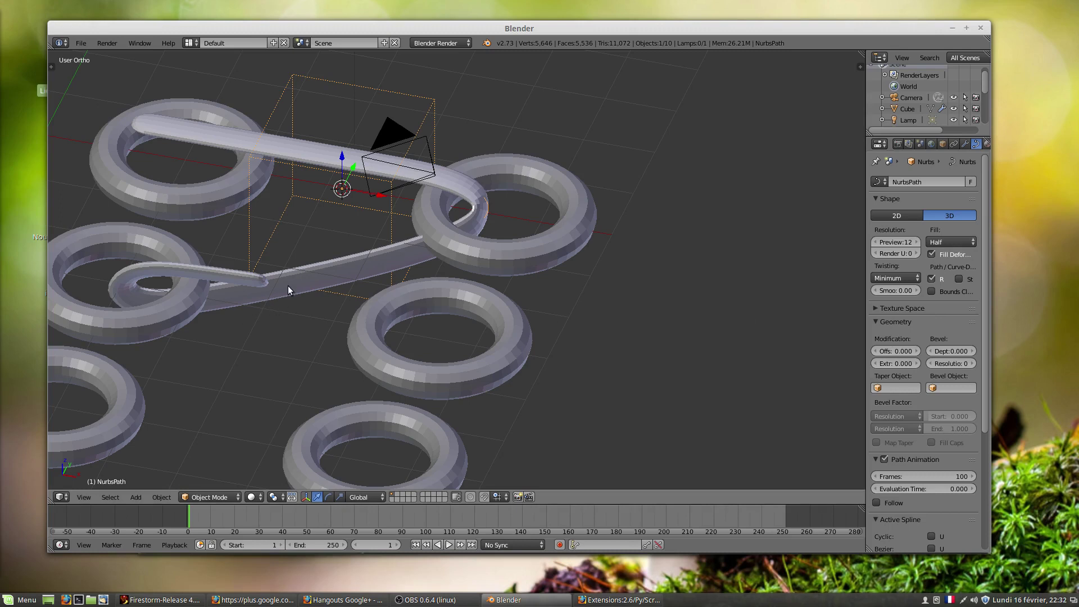
- Put the NURBS path into Edit Mode, select all its control points and show the curve editing tools
key("t")
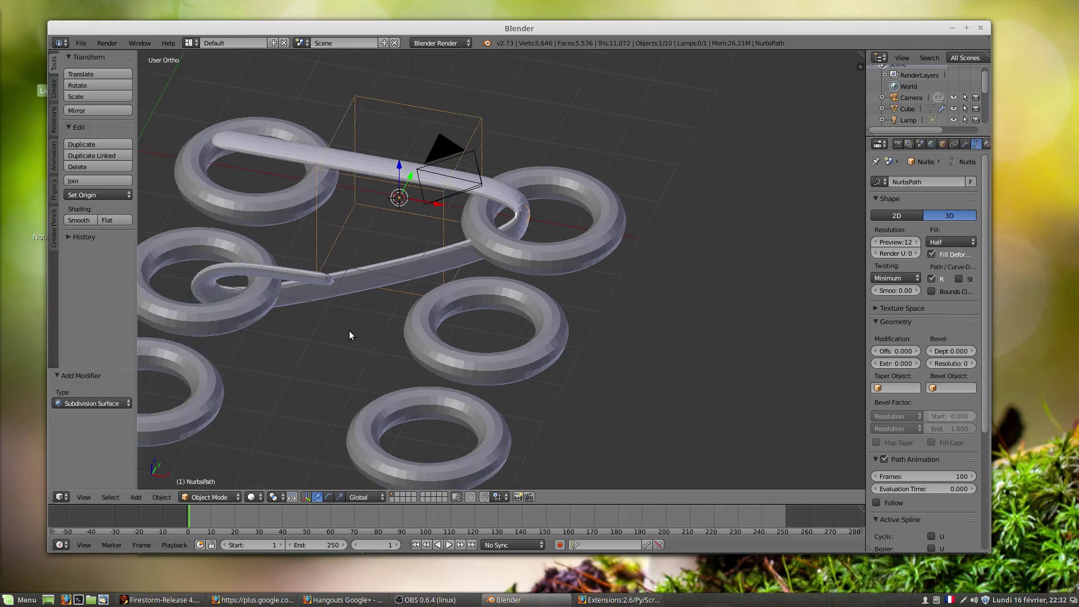
middle_click_drag(306, 354, 322, 354)
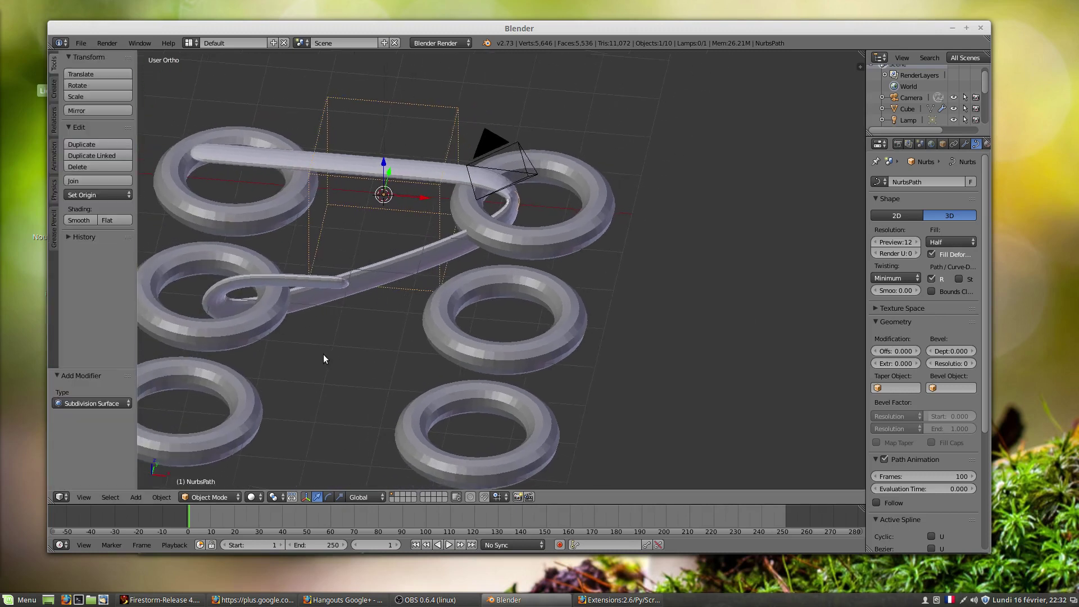
left_click(200, 497)
left_click(211, 470)
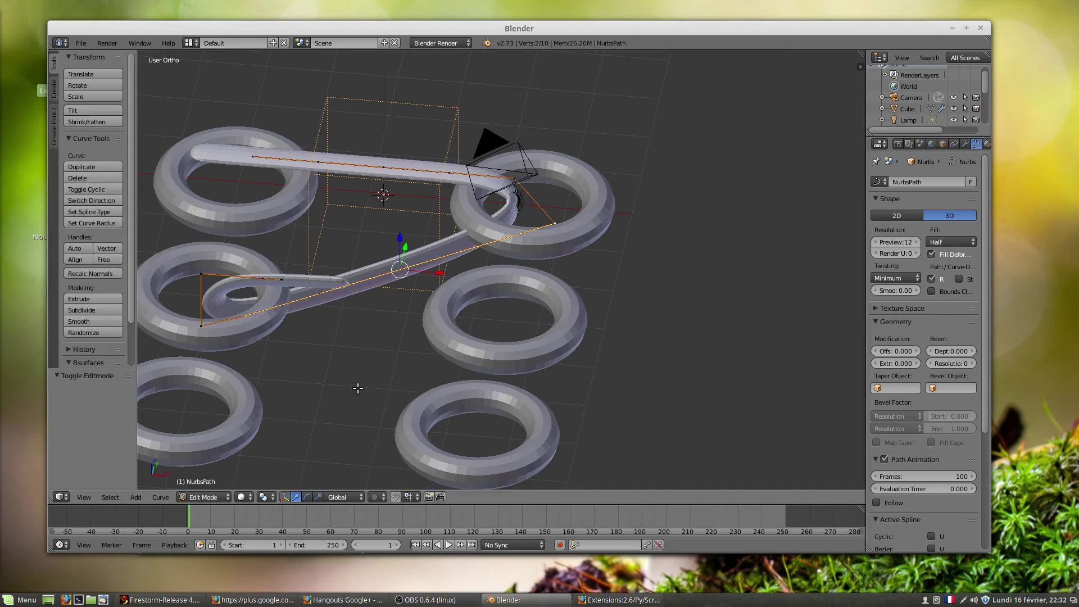
key("a")
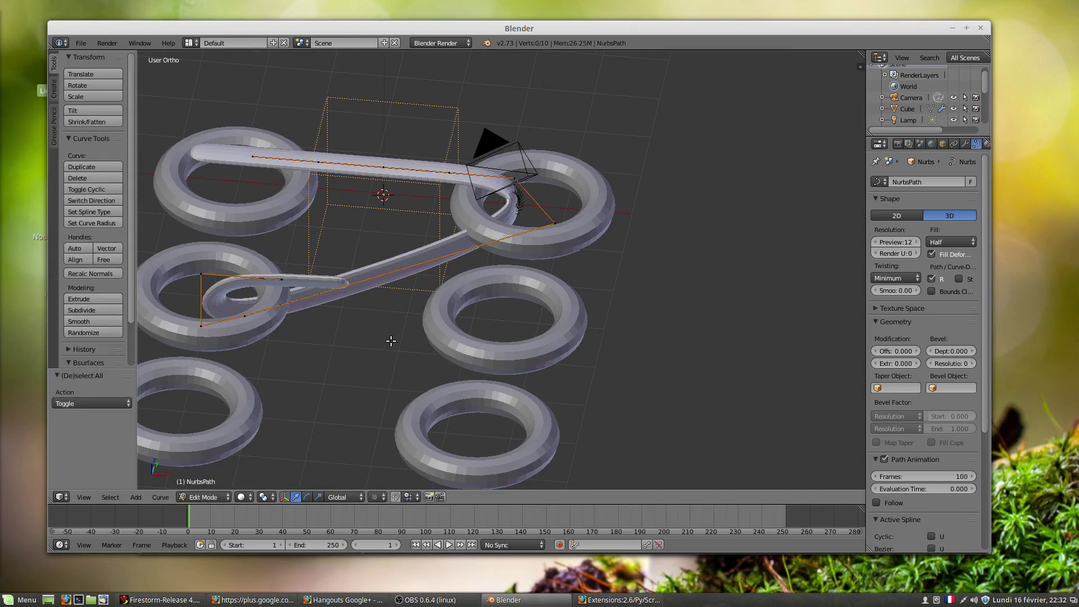
key("a")
key("t")
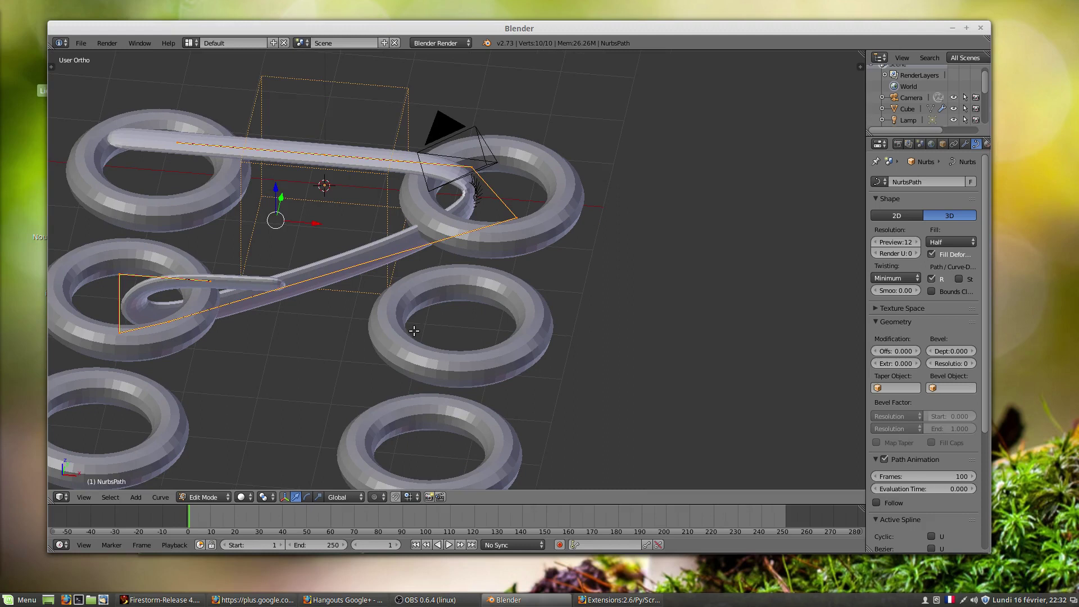
key("t")
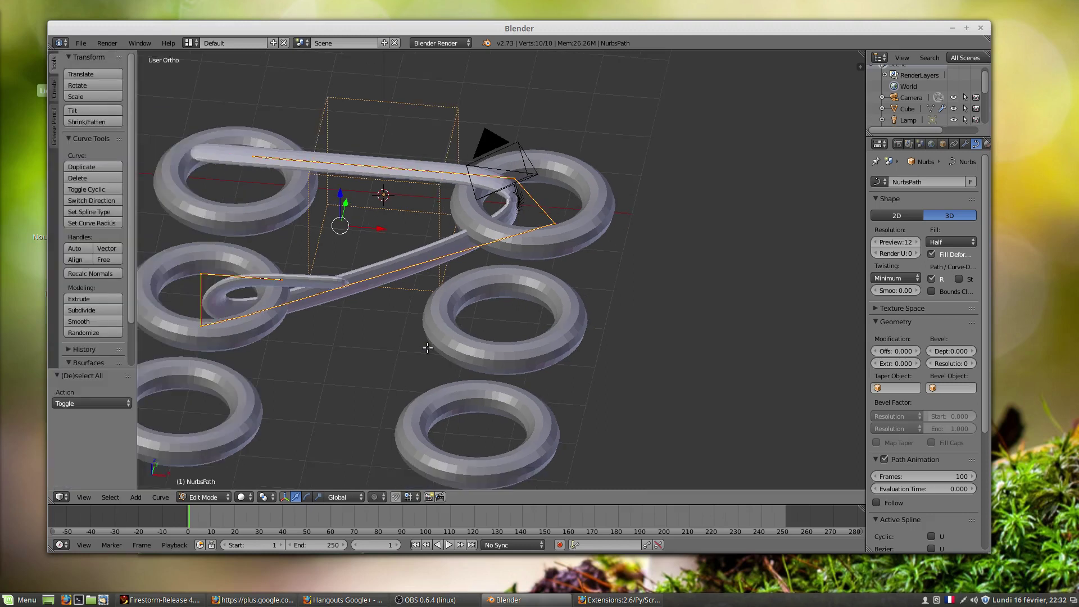
- Move the path's dotted texture space box about 3.64 along X, 1.32 along Y and 1.11 along Z, and clear the control points' tilt
key("t")
key("t")
middle_click_drag(391, 287, 522, 322, "shift")
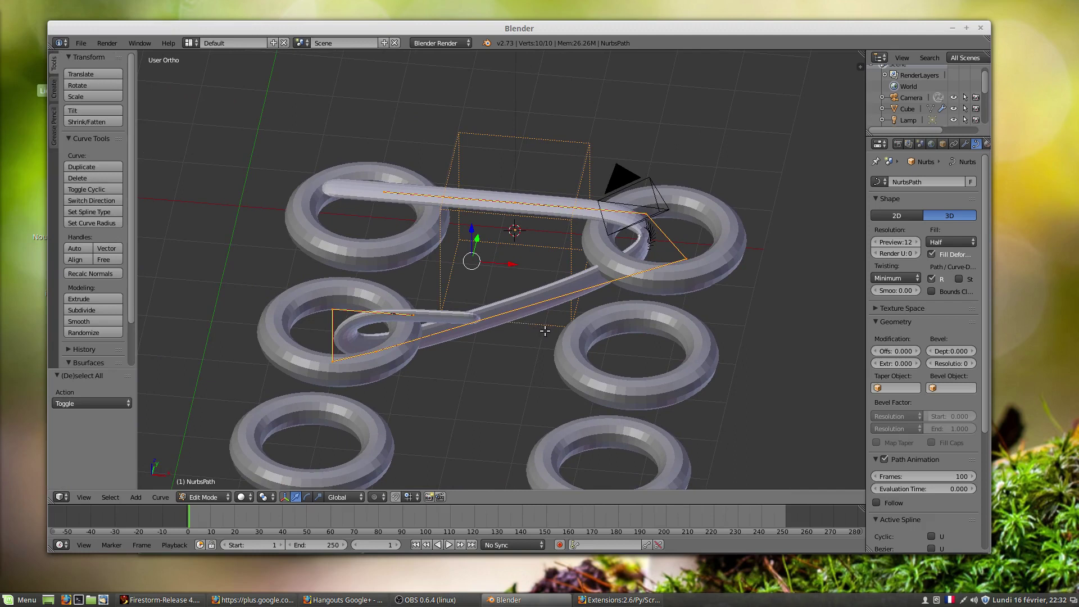
key("g")
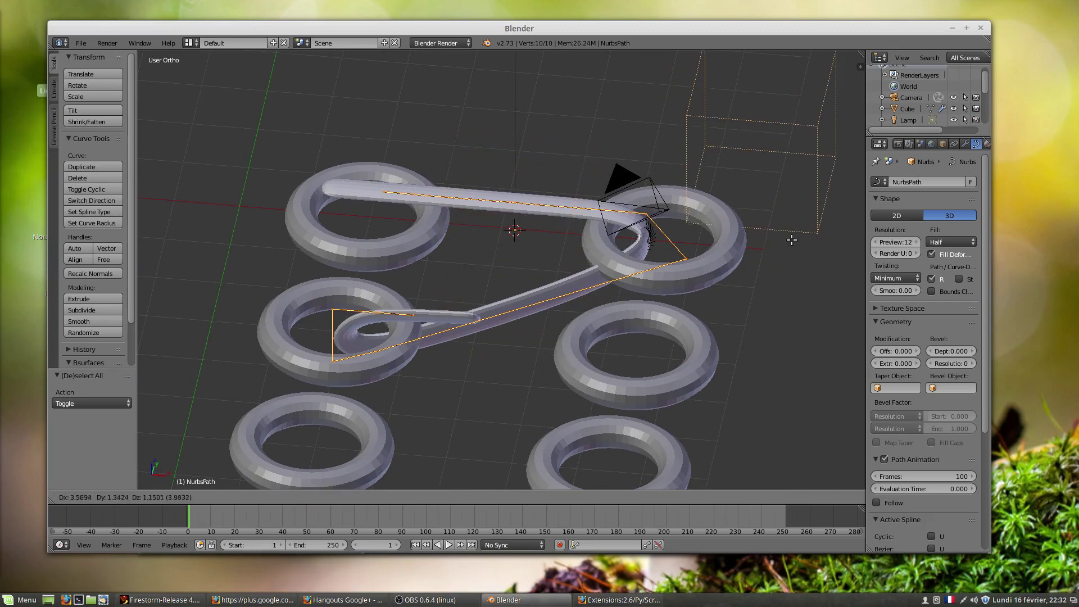
left_click(730, 263)
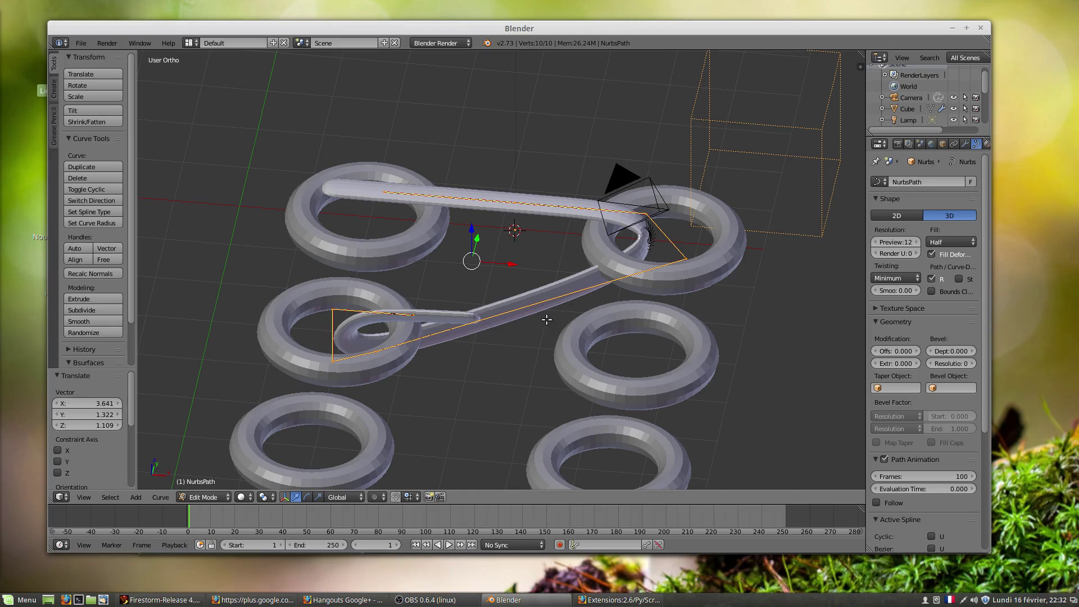
key("alt+t")
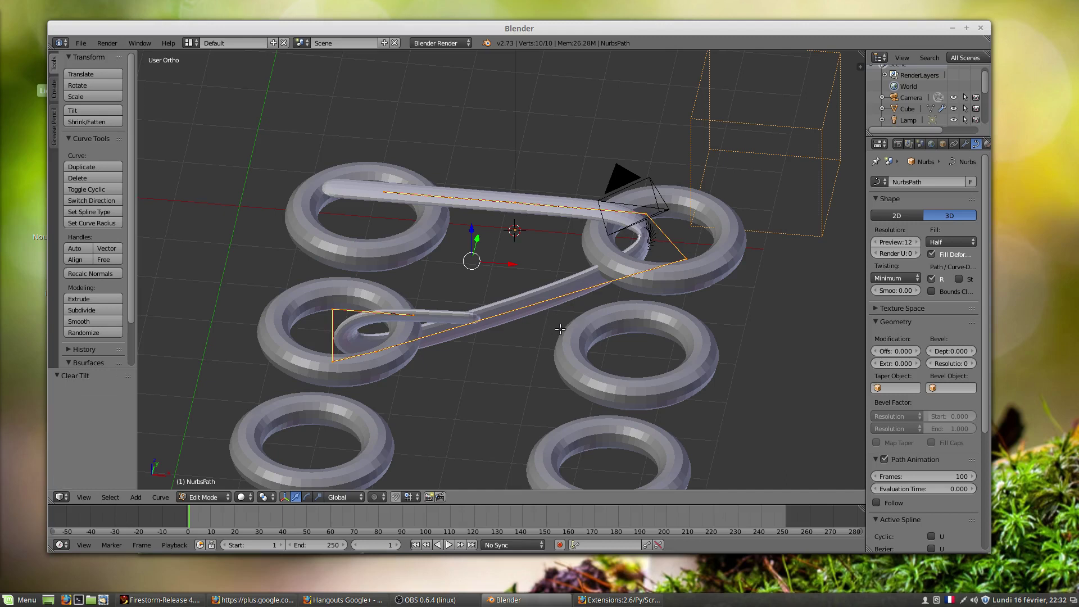
- Tilt all of the path's control points together by about 17°
left_click(564, 348)
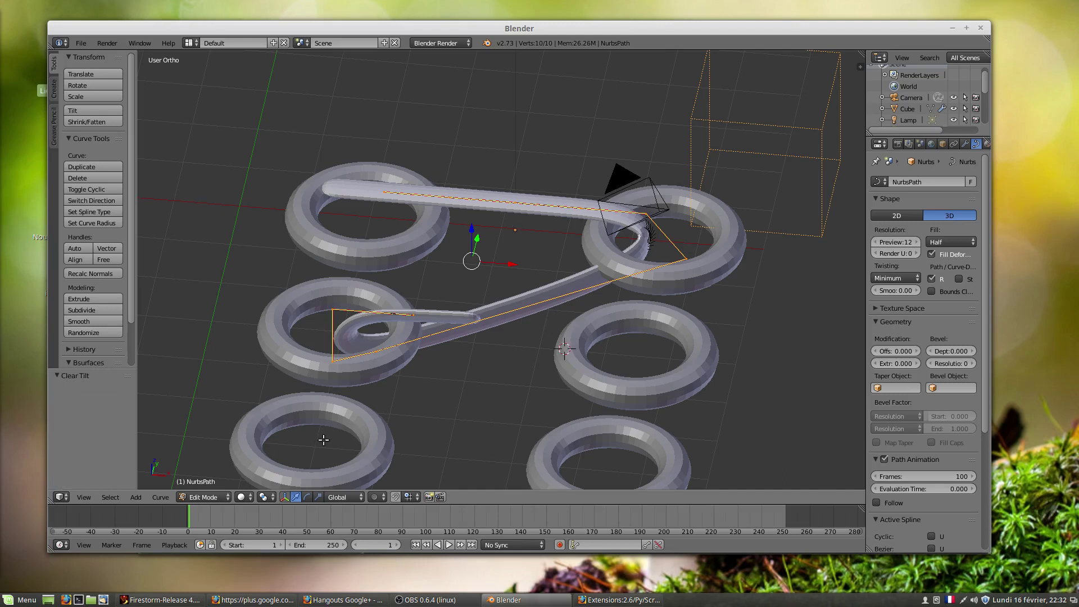
left_click(159, 497)
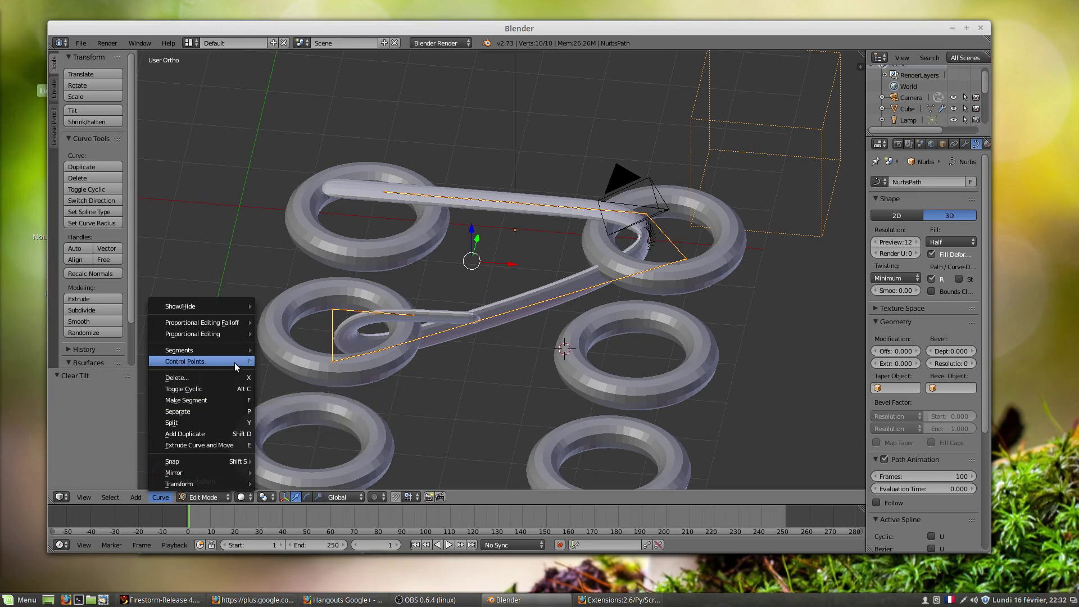
mouse_move(234, 362)
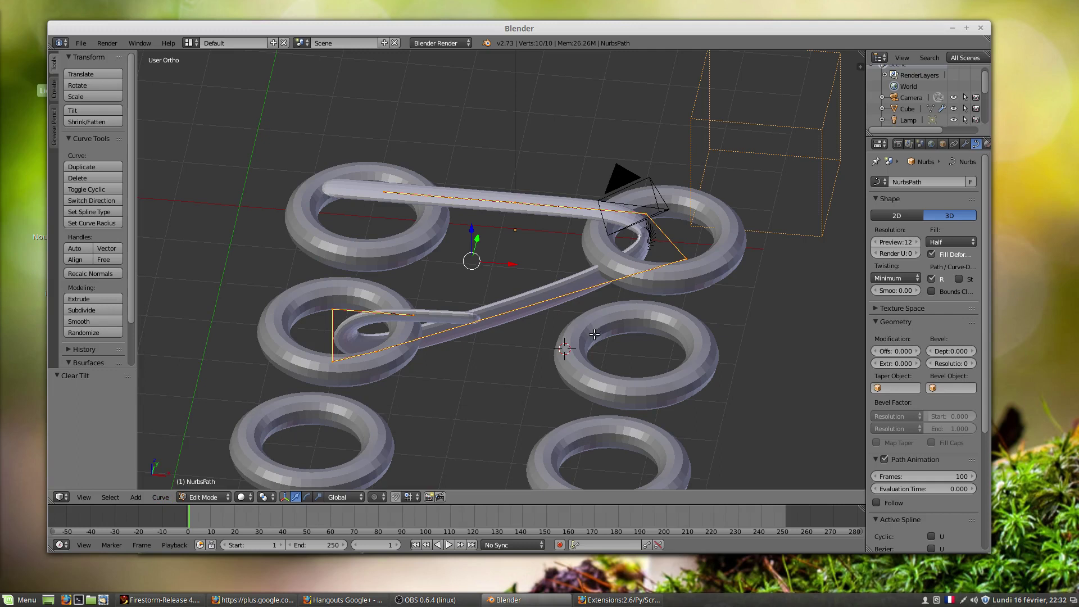
key("ctrl+t")
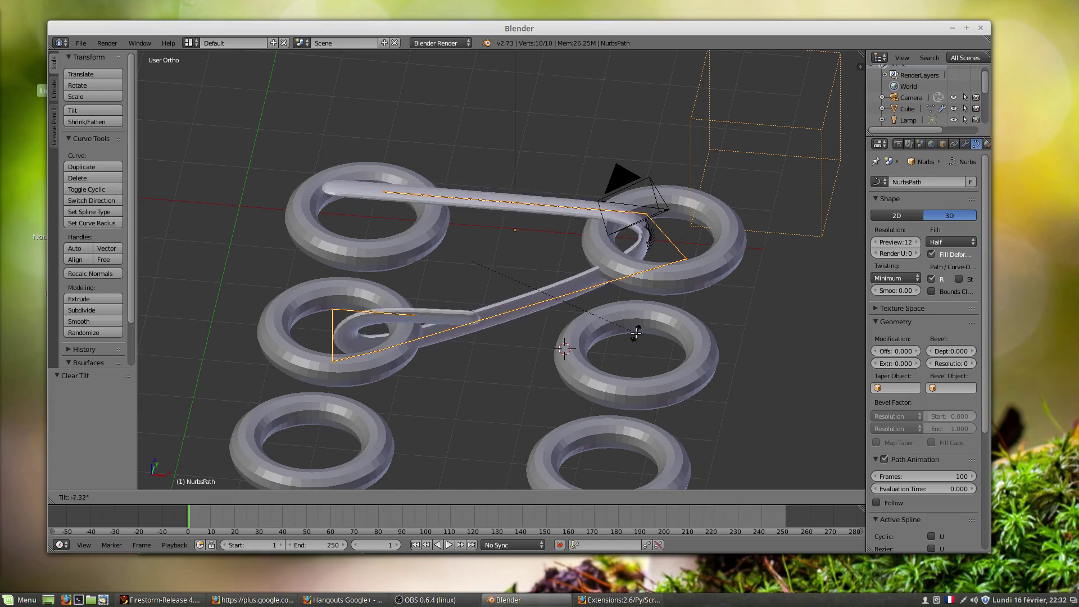
left_click(582, 384)
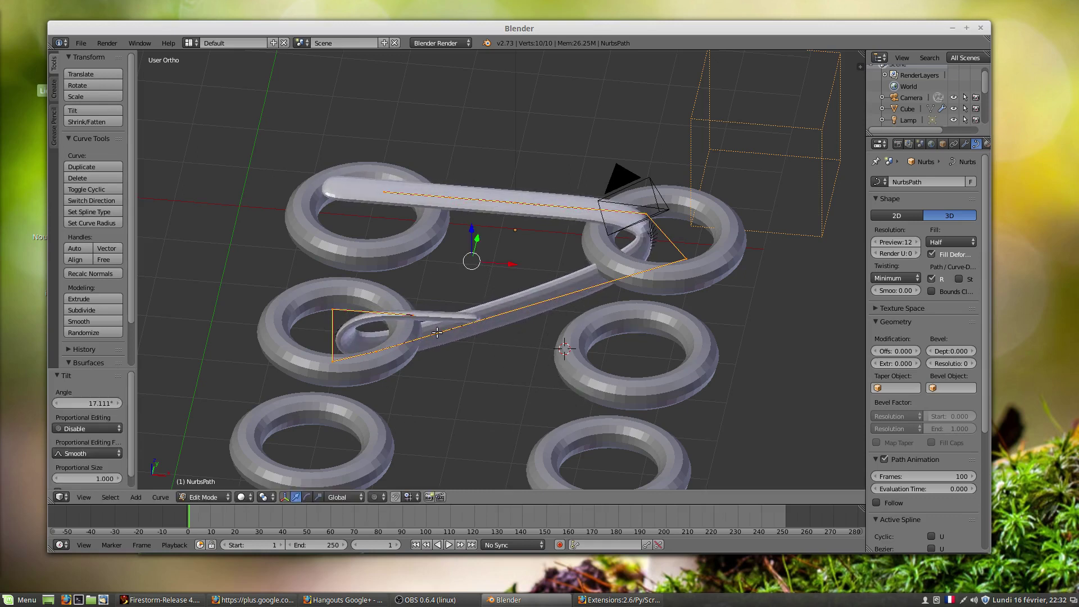
- Select the three control points of the path's diagonal lower stretch and tilt them by about -136°
right_click(334, 366)
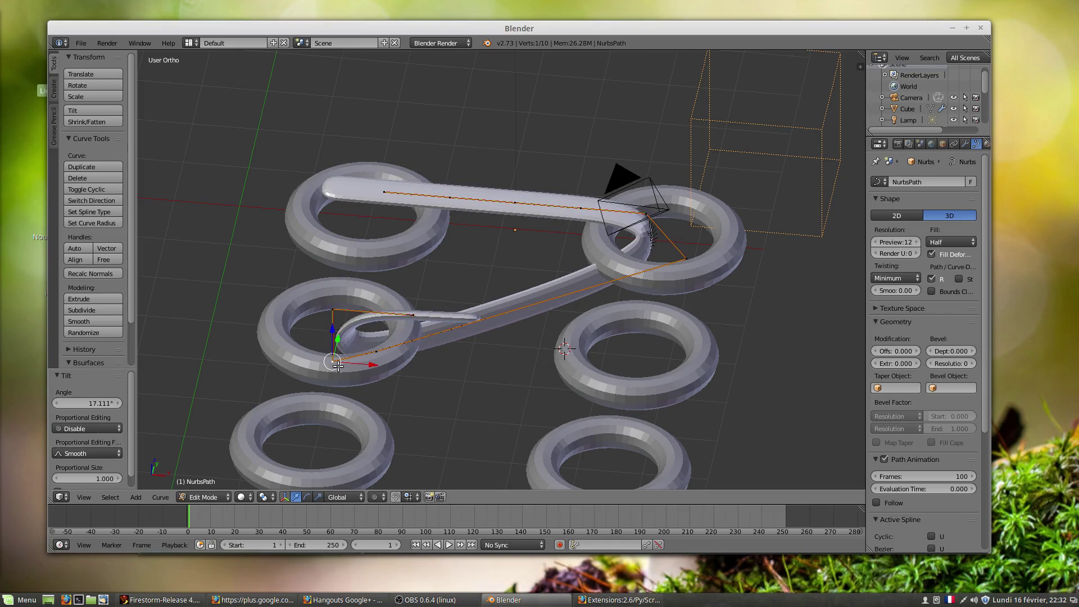
right_click(691, 260, "shift")
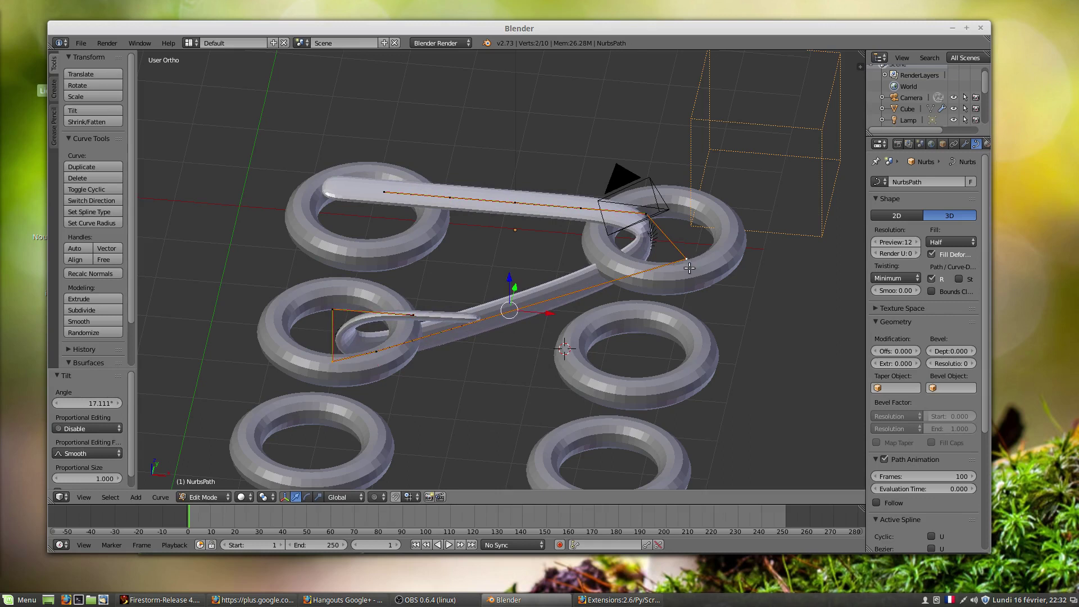
right_click(378, 352, "shift")
key("ctrl+t")
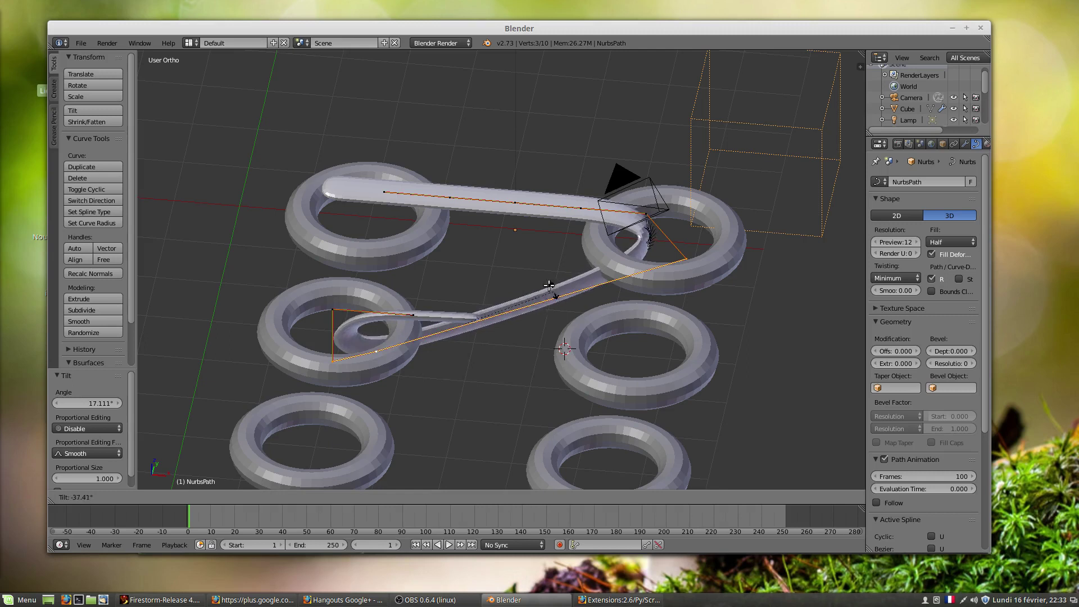
left_click(413, 220)
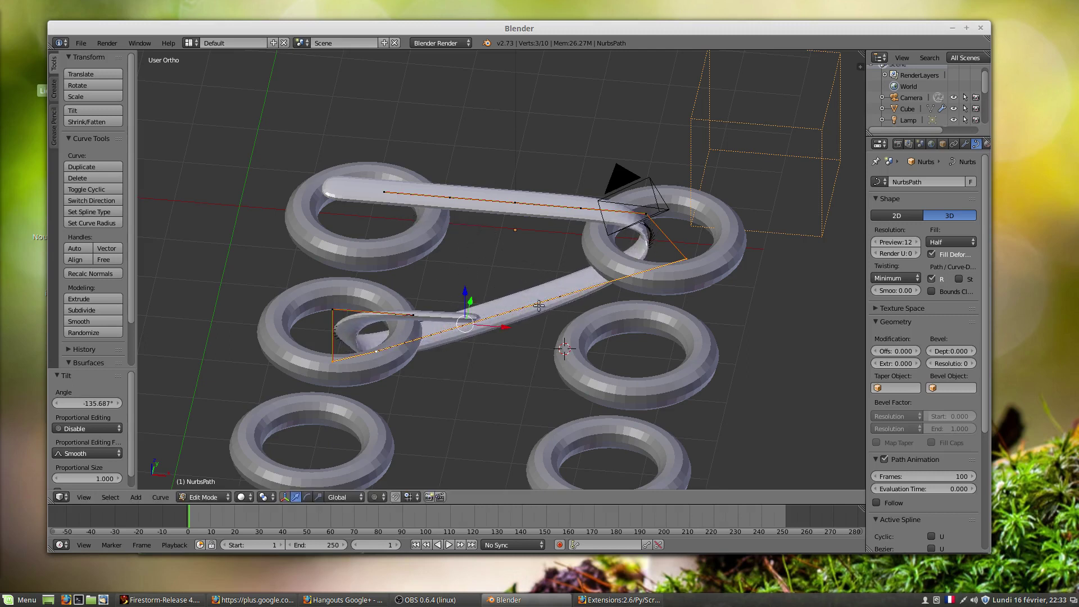
- Tilt the path's last two control points, above the second-row torus, by about -137°
right_click(333, 310)
right_click(411, 315, "shift")
key("ctrl+t")
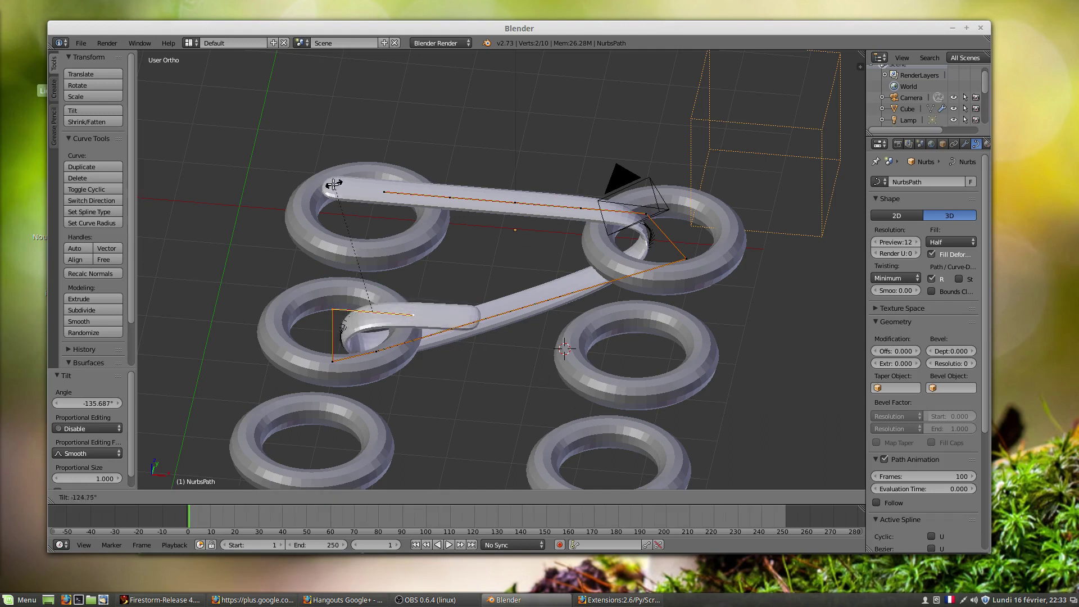
left_click(310, 209)
- Extrude the path's end point across into the opposite torus of the second row and lower it about 0.39 along Z
middle_click_drag(413, 271, 444, 308)
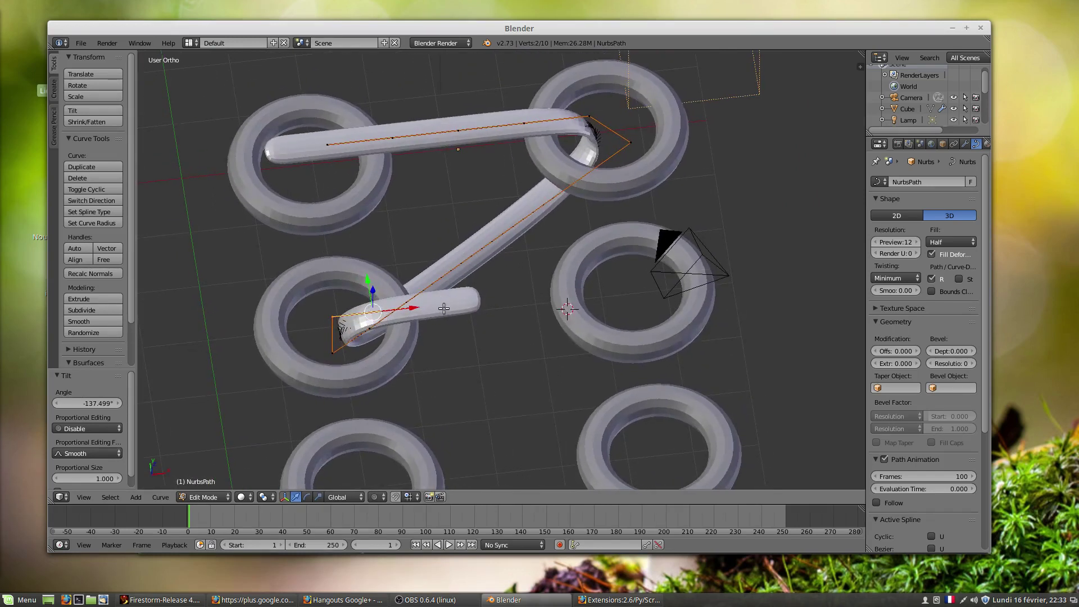
right_click(409, 307)
middle_click_drag(526, 311, 516, 325)
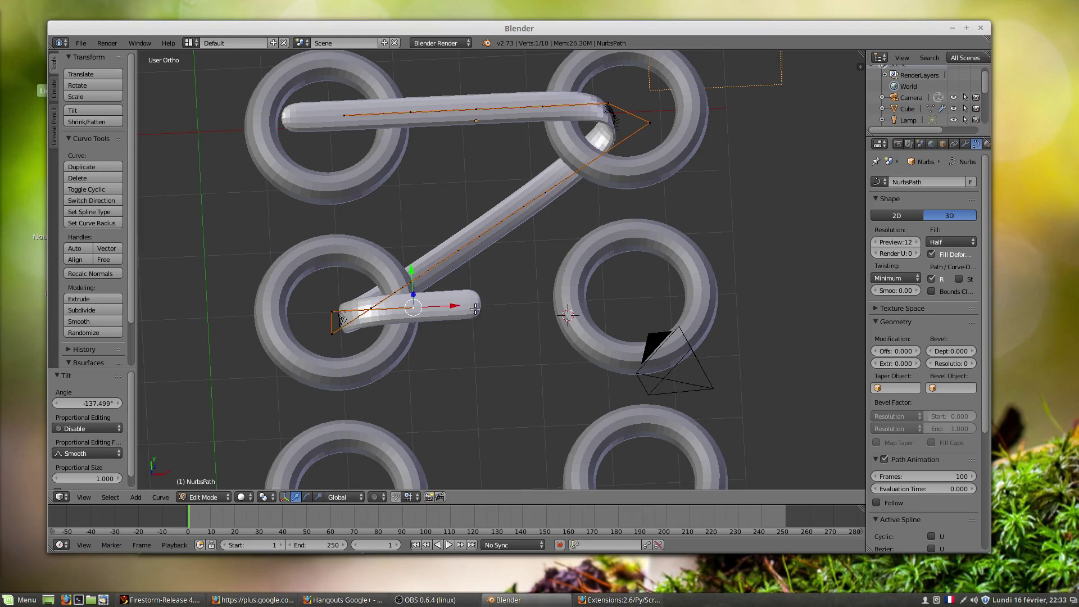
key("e")
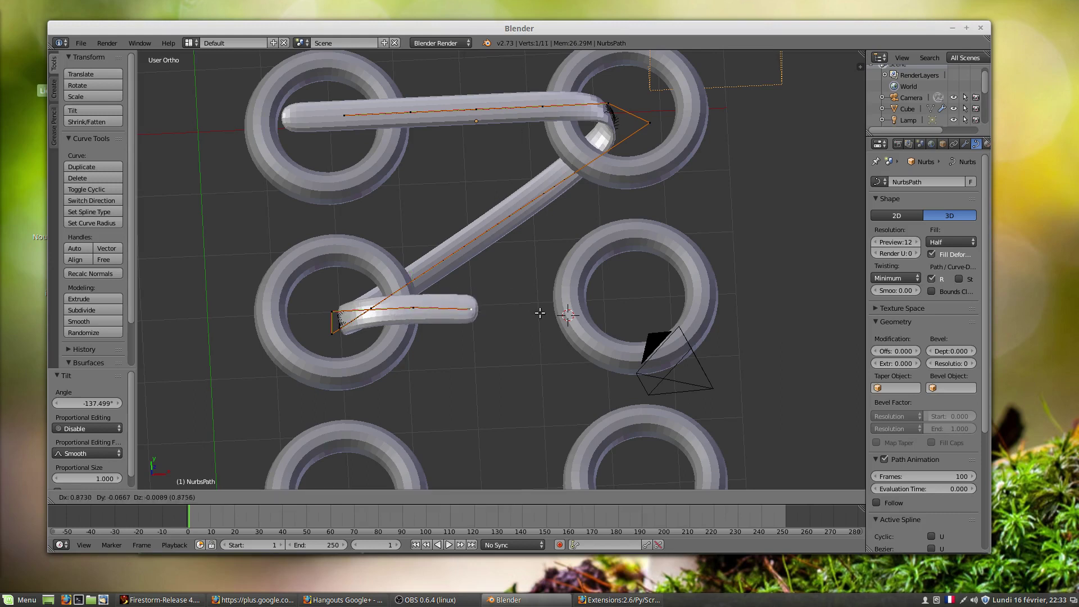
left_click(692, 301)
middle_click_drag(646, 337, 650, 278)
left_click_drag(629, 265, 629, 286)
- Extrude the path's end point about 0.72 straight down along Z through the torus hole
middle_click_drag(639, 346, 640, 339)
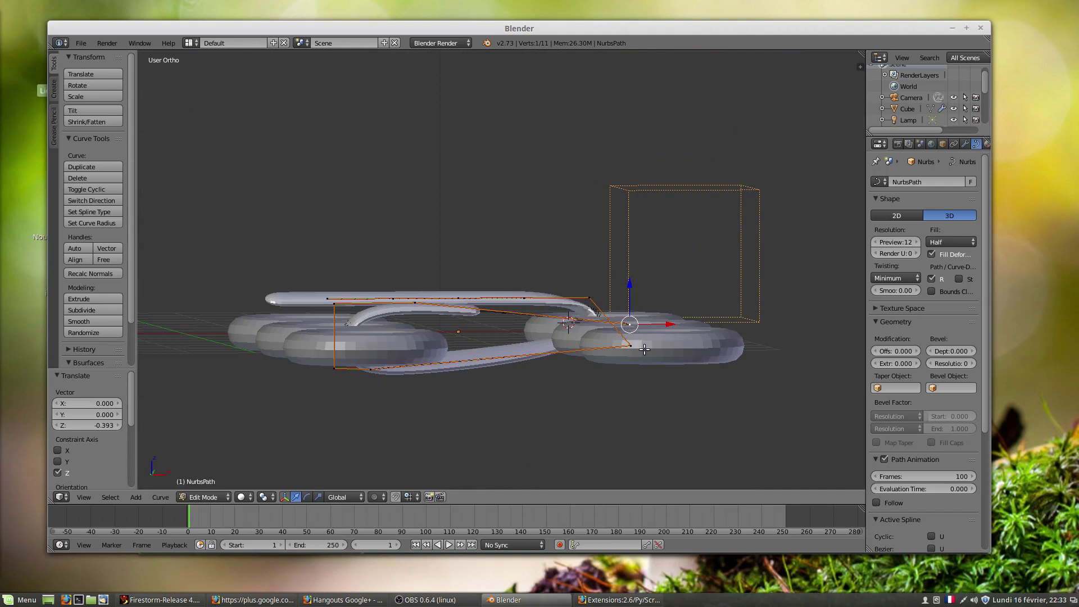
key("e")
key("z")
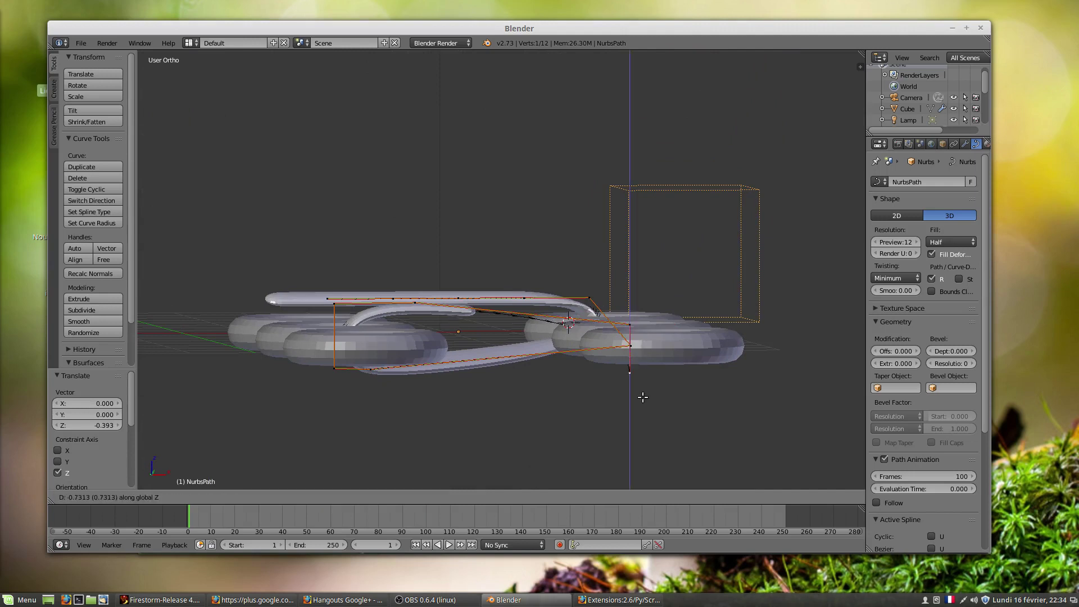
left_click(643, 398)
- Extrude the path diagonally in two segments to the third-row torus near the Y axis, the second about -3.48 in X and -1.93 in Y
middle_click_drag(640, 392, 626, 81)
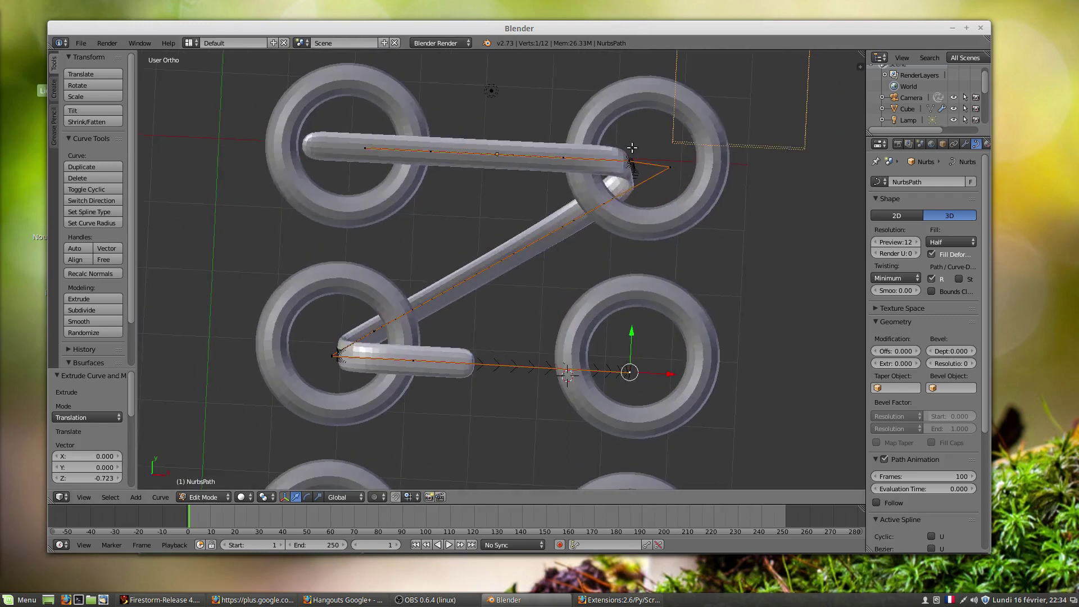
scroll(641, 171, "down", 2)
middle_click_drag(669, 190, 658, 100, "shift")
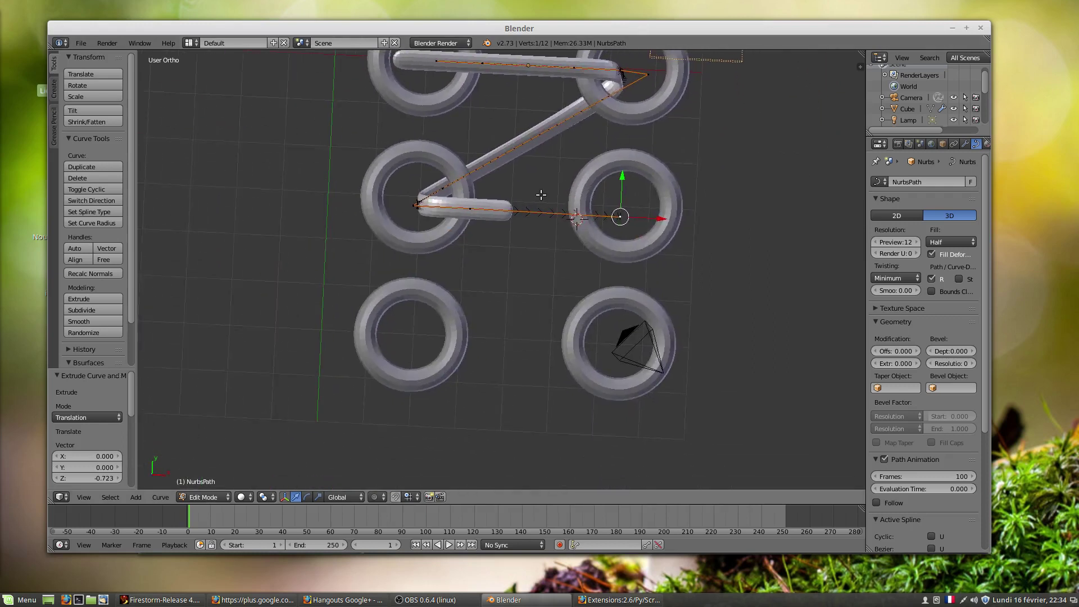
mouse_move(541, 195)
middle_mouse_down()
mouse_move(521, 190)
mouse_move(536, 182)
middle_mouse_up()
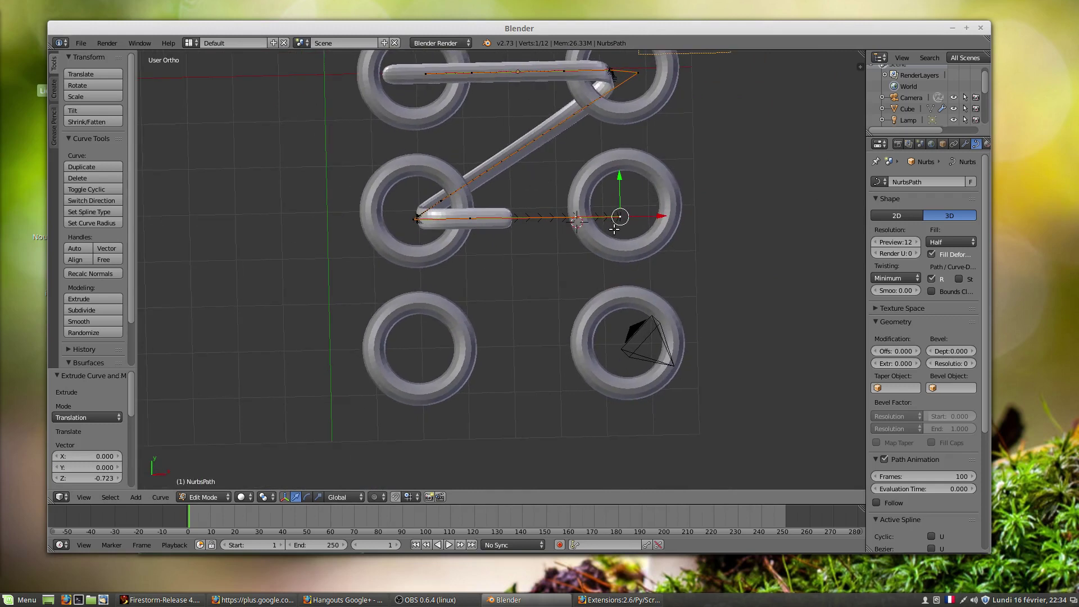
key("e")
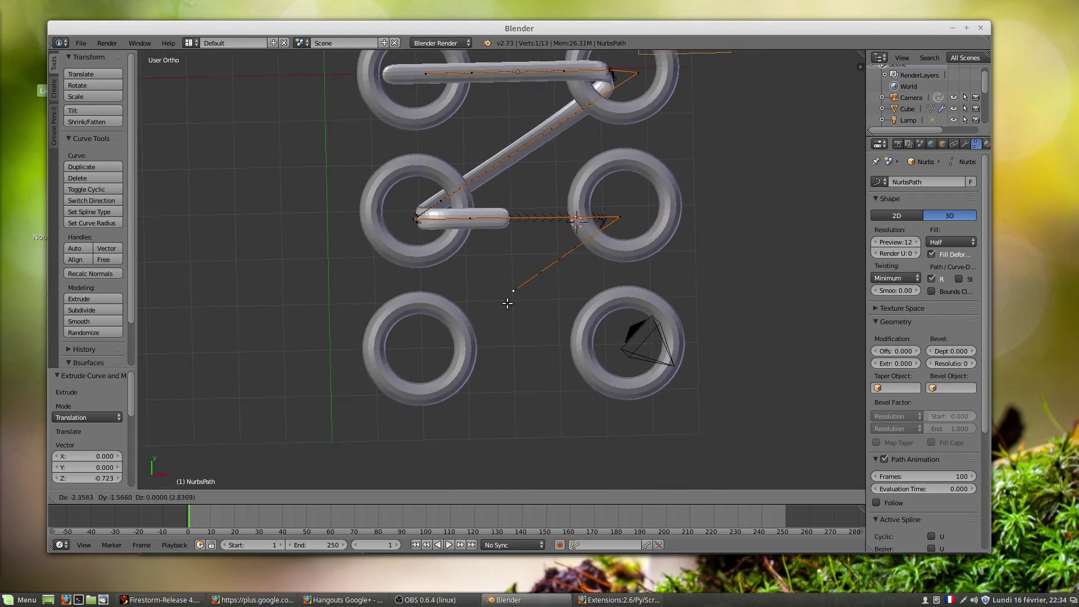
left_click(573, 265)
key("e")
left_click(419, 359)
- Extrude the path's end point upward through the third-row torus twice, by about 0.21 and 0.92 along Z
middle_click_drag(440, 355, 453, 233)
key("e")
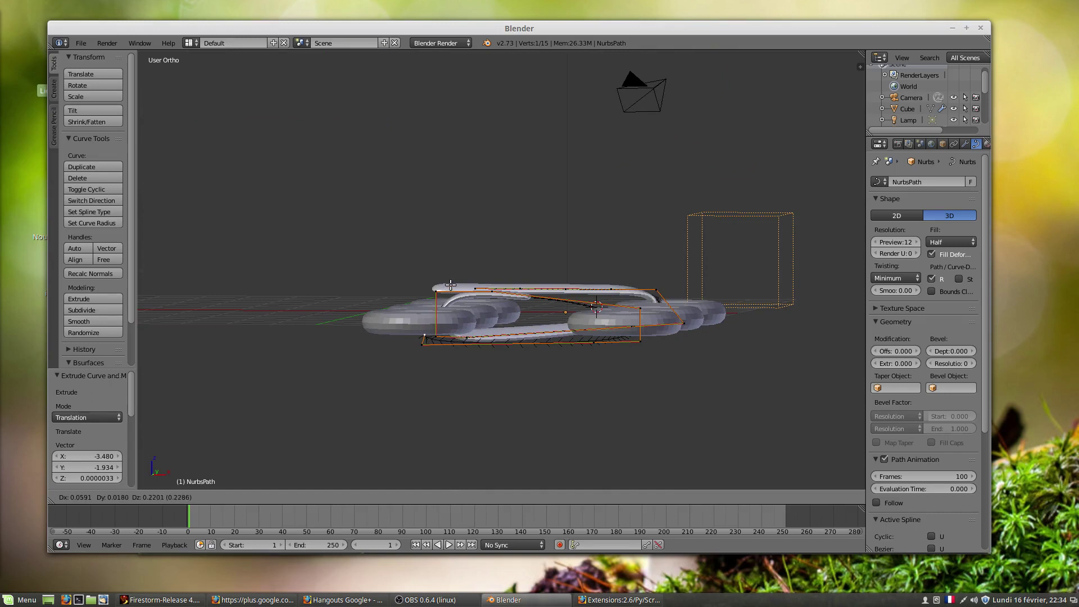
left_click(449, 286)
key("e")
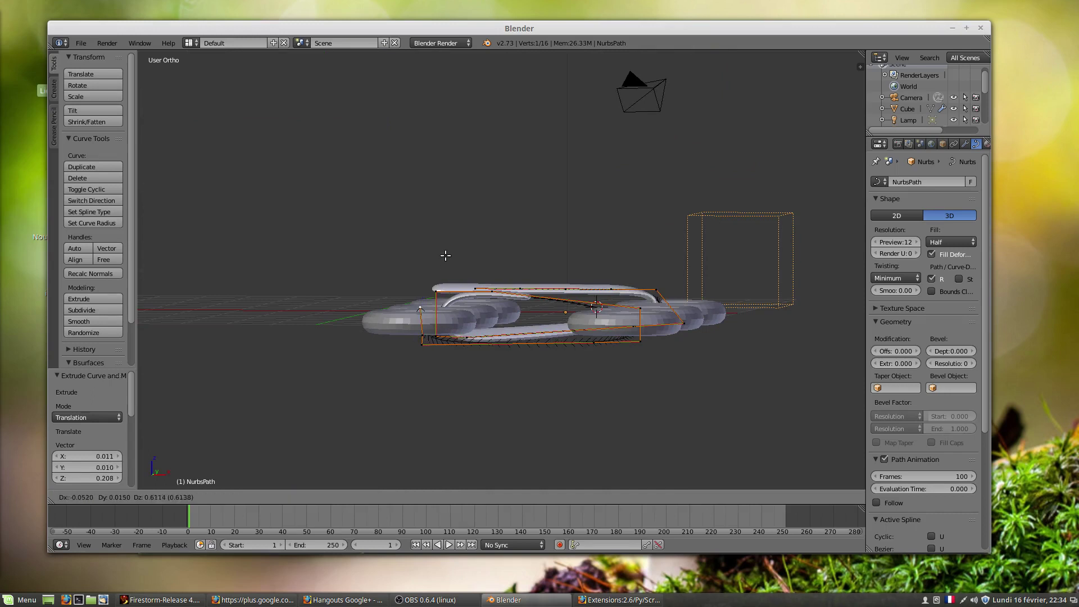
left_click(447, 244)
- Extrude the path's end sideways, stretch the new point along X into the last torus and shift it about -0.23 along Y
key("e")
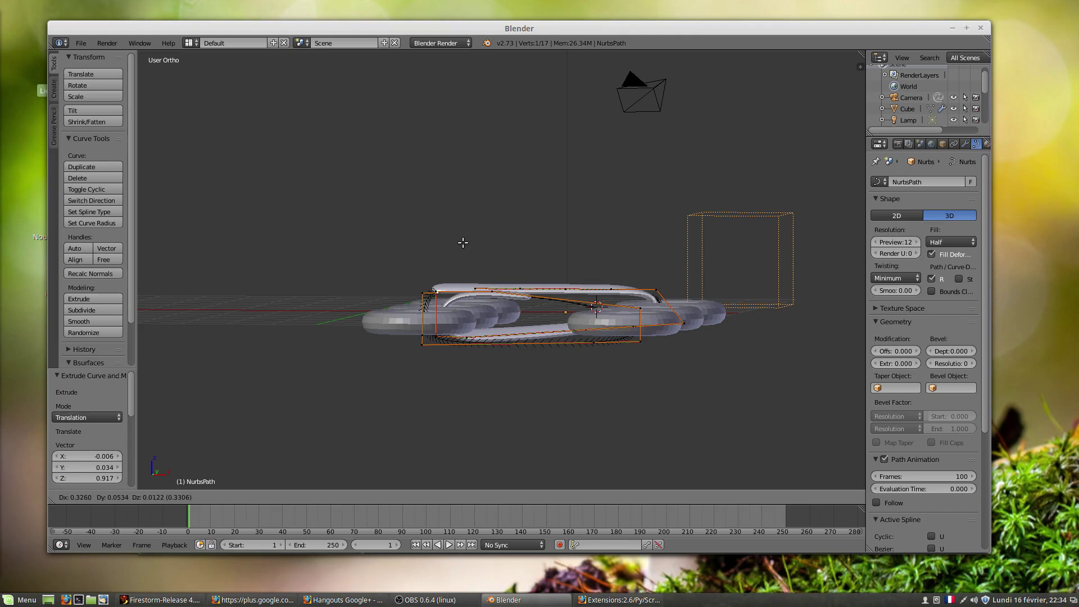
left_click(499, 246)
middle_click_drag(495, 253, 511, 356)
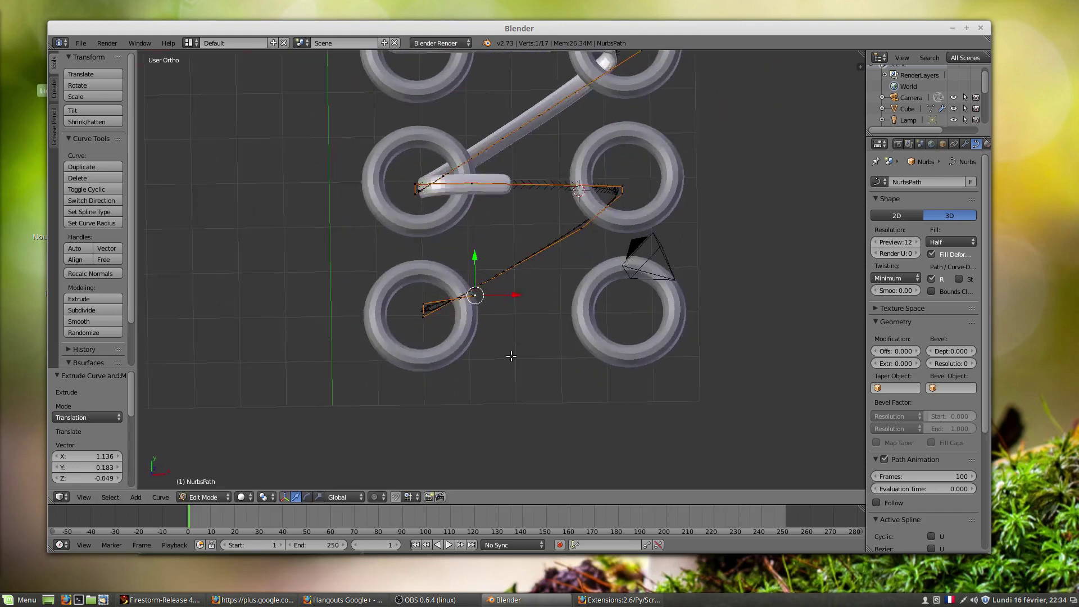
left_click_drag(516, 296, 665, 311)
left_click_drag(625, 257, 620, 267)
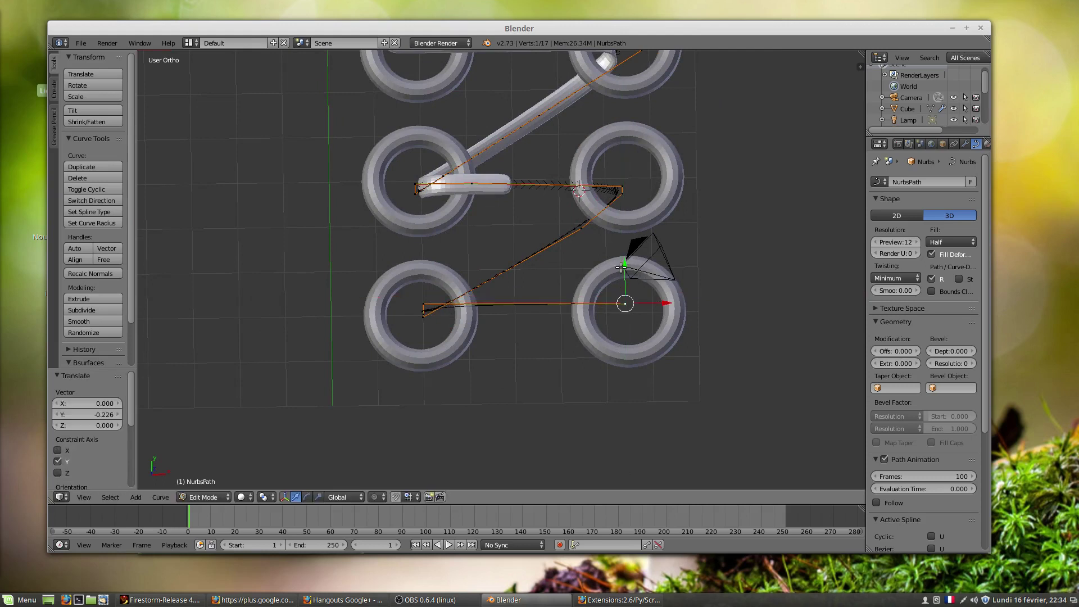
- Finish editing the NURBS path in Object Mode and switch the curve-deformed bar to Edit Mode
mouse_move(501, 295)
middle_mouse_down()
mouse_move(523, 271)
mouse_move(528, 226)
mouse_move(520, 299)
middle_mouse_up()
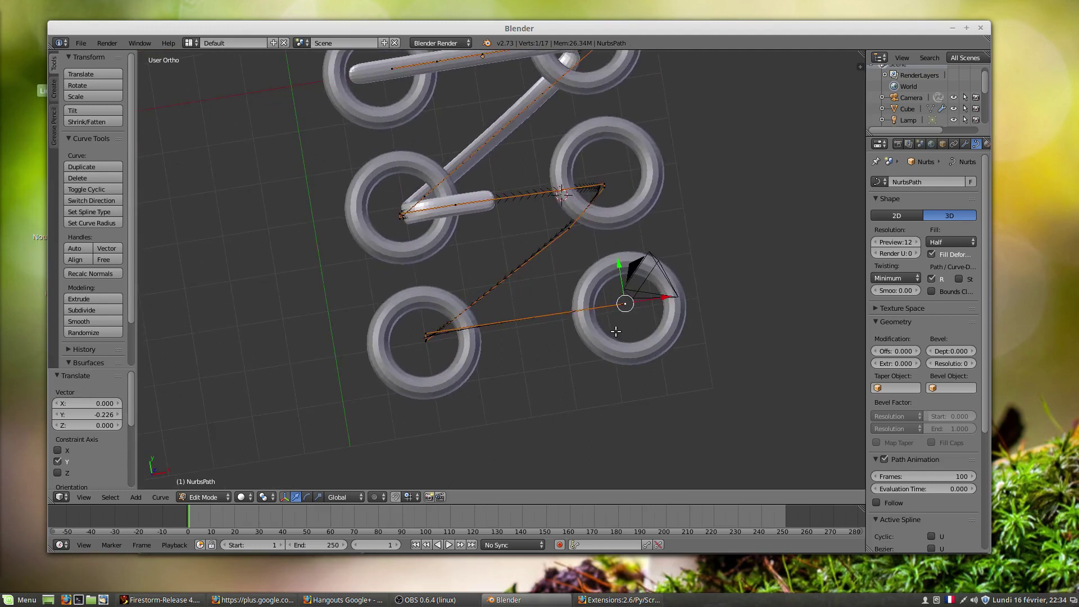
scroll(584, 300, "down", 3)
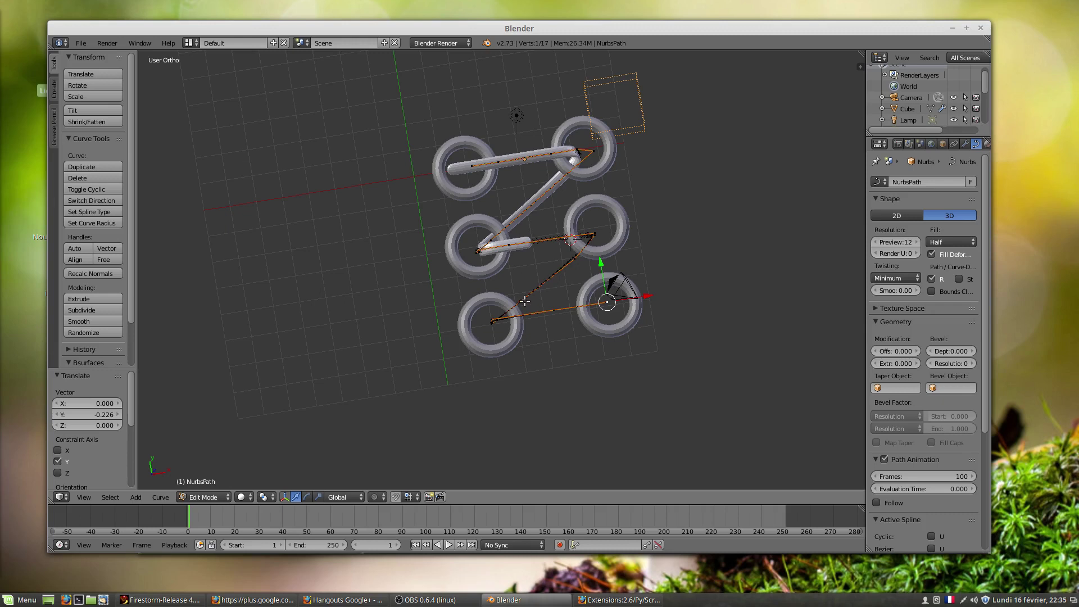
middle_click_drag(524, 301, 518, 314)
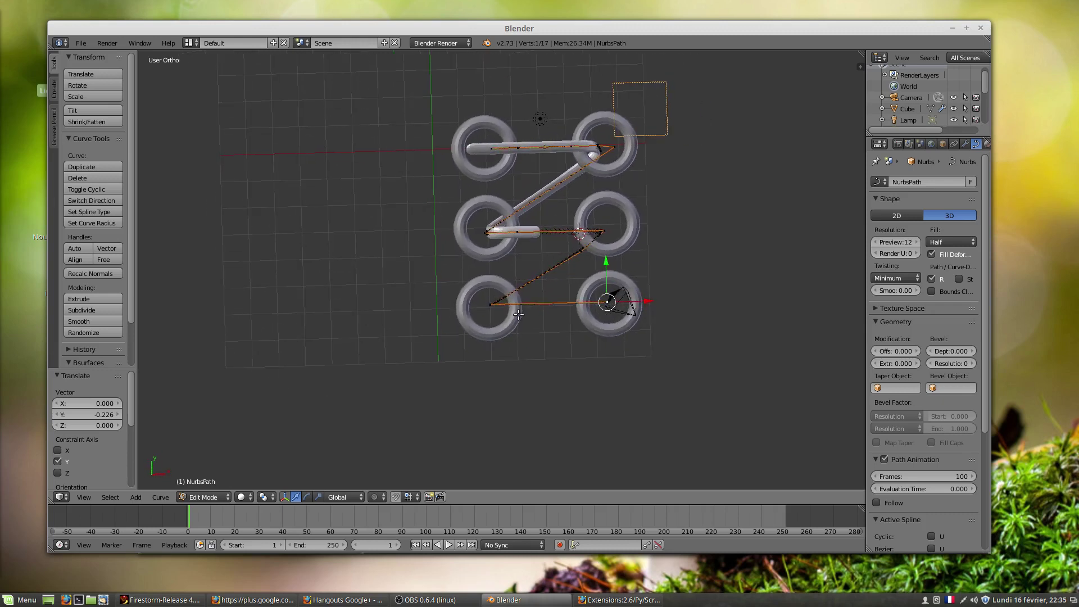
scroll(592, 283, "up", 3)
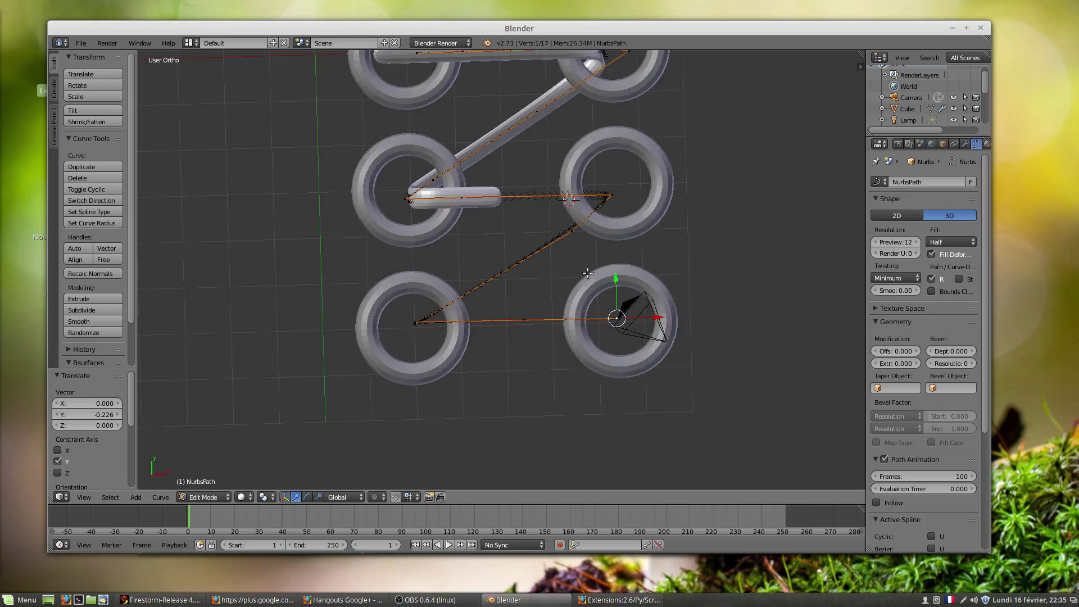
scroll(586, 276, "down", 3)
left_click(214, 497)
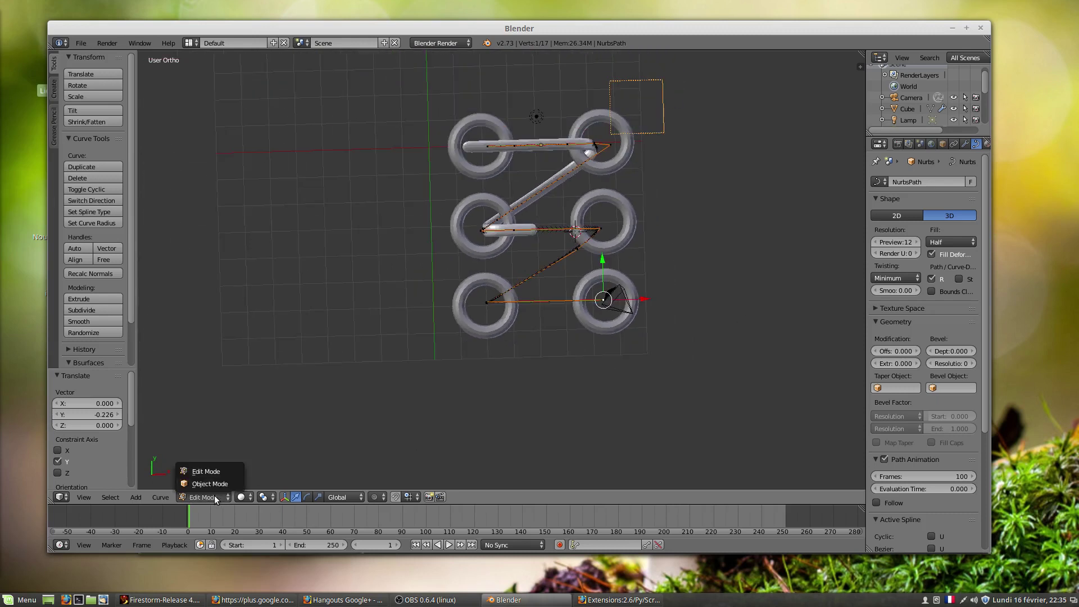
left_click(215, 484)
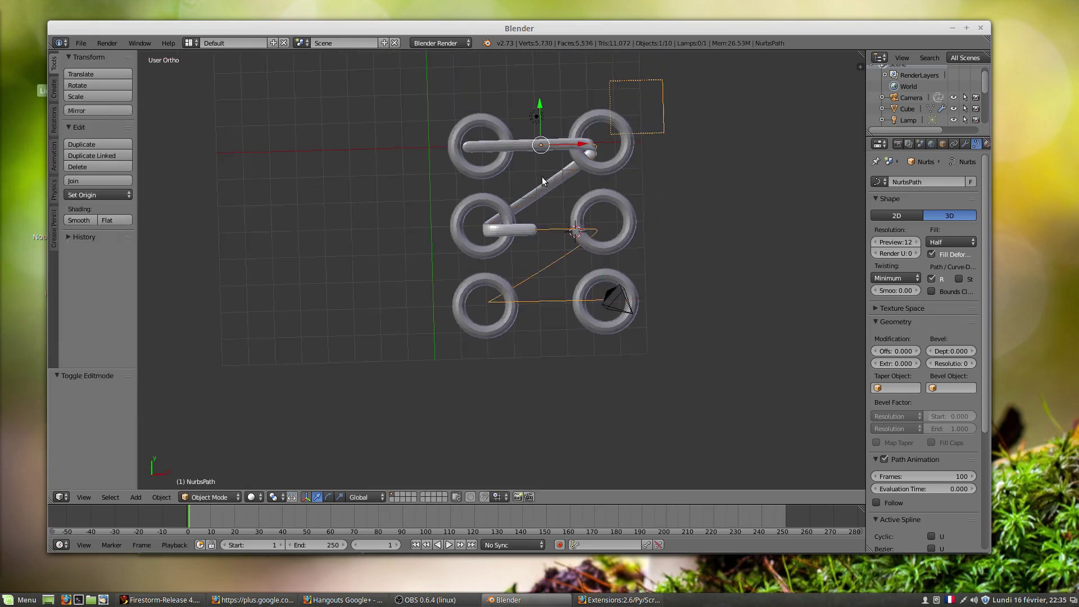
right_click(484, 147)
left_click(212, 497)
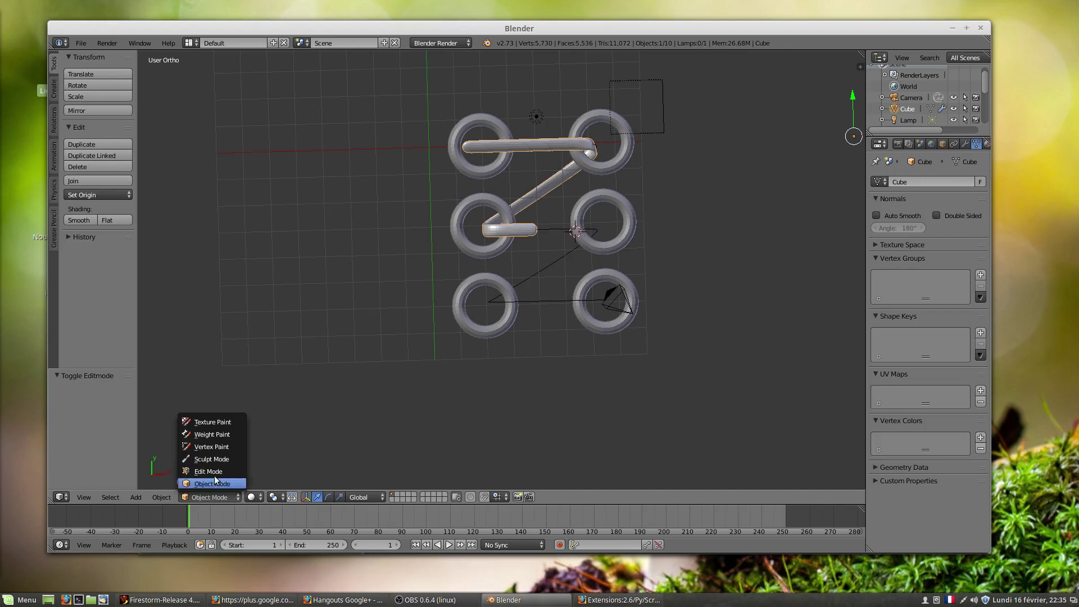
left_click(214, 473)
- Select the bar's entire mesh and try stretching it along X by a factor of about 6.28
scroll(624, 296, "down", 3)
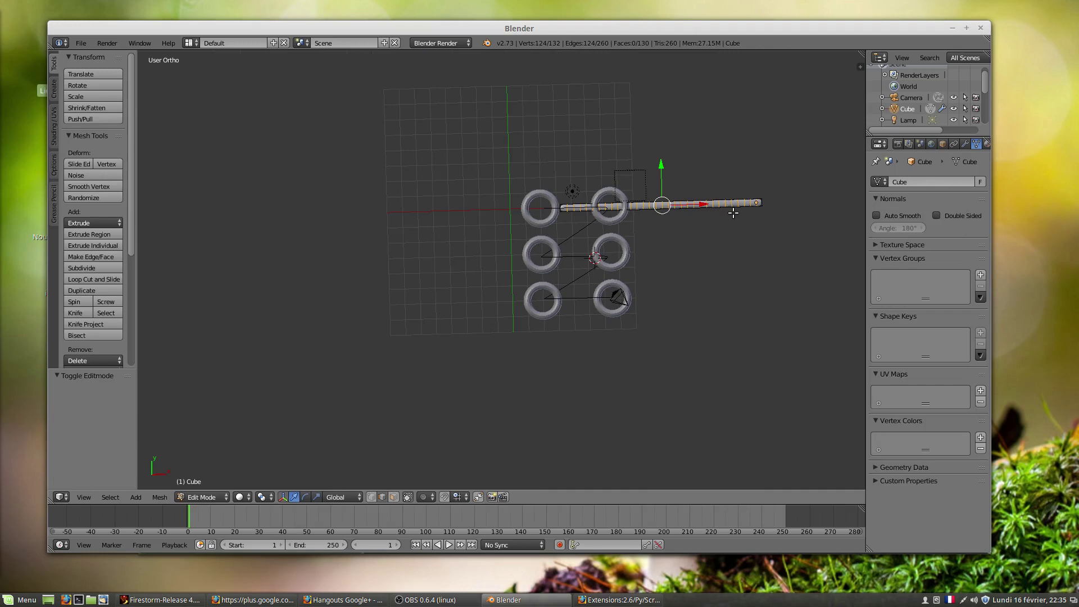
key("z")
key("z")
key("a")
key("a")
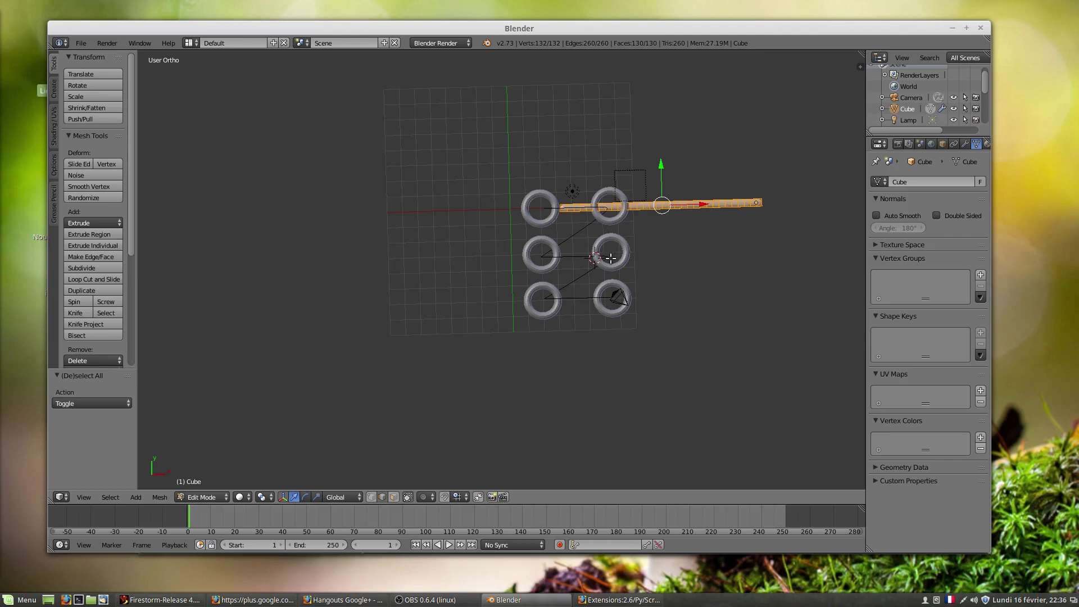
key("s")
key("x")
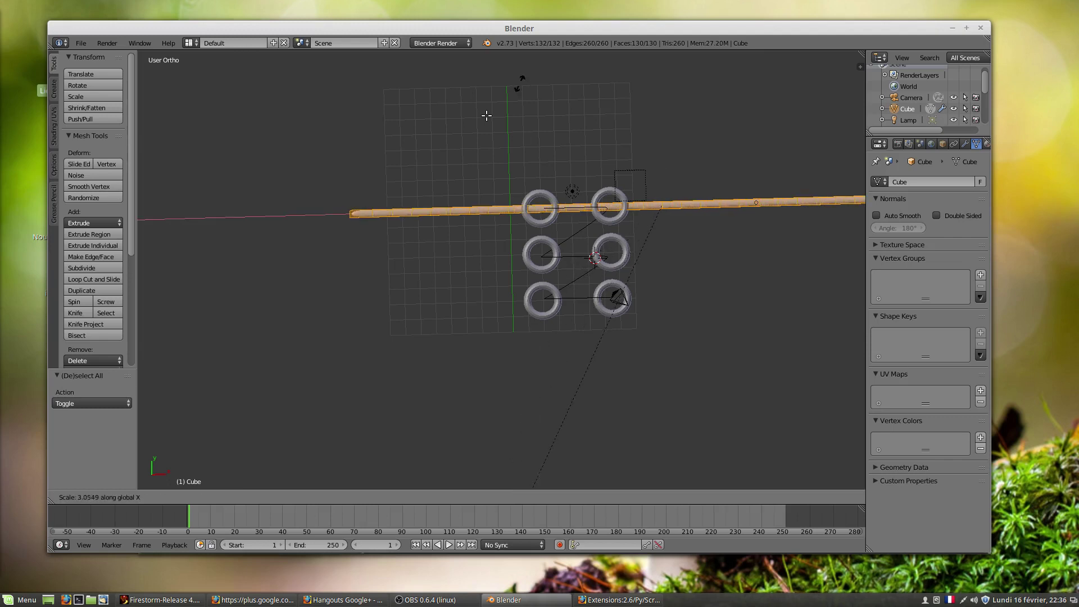
left_click(364, 387)
scroll(490, 210, "down", 2)
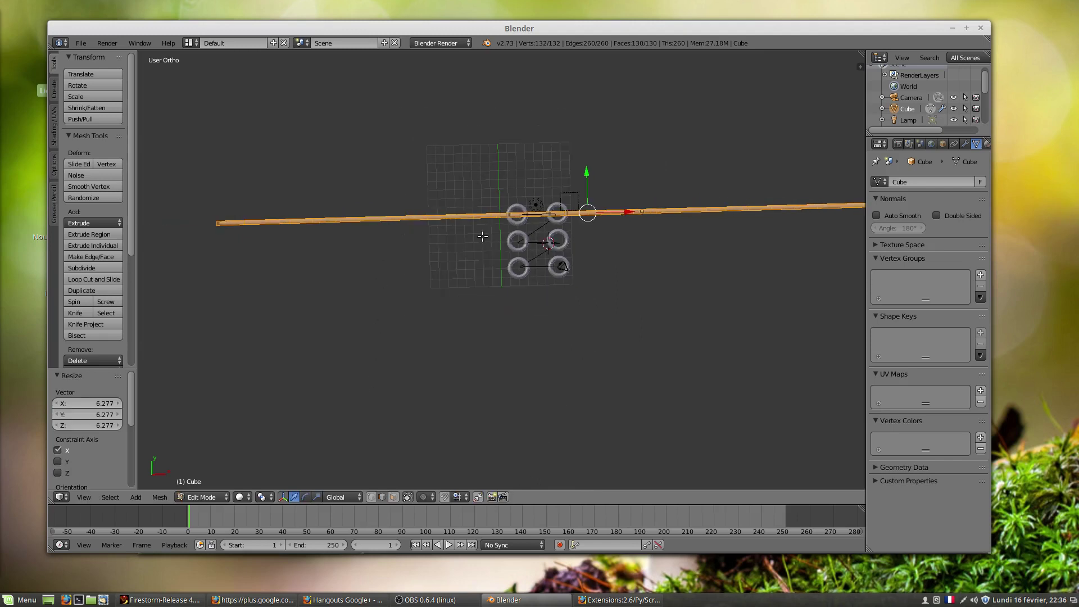
scroll(507, 239, "up", 5)
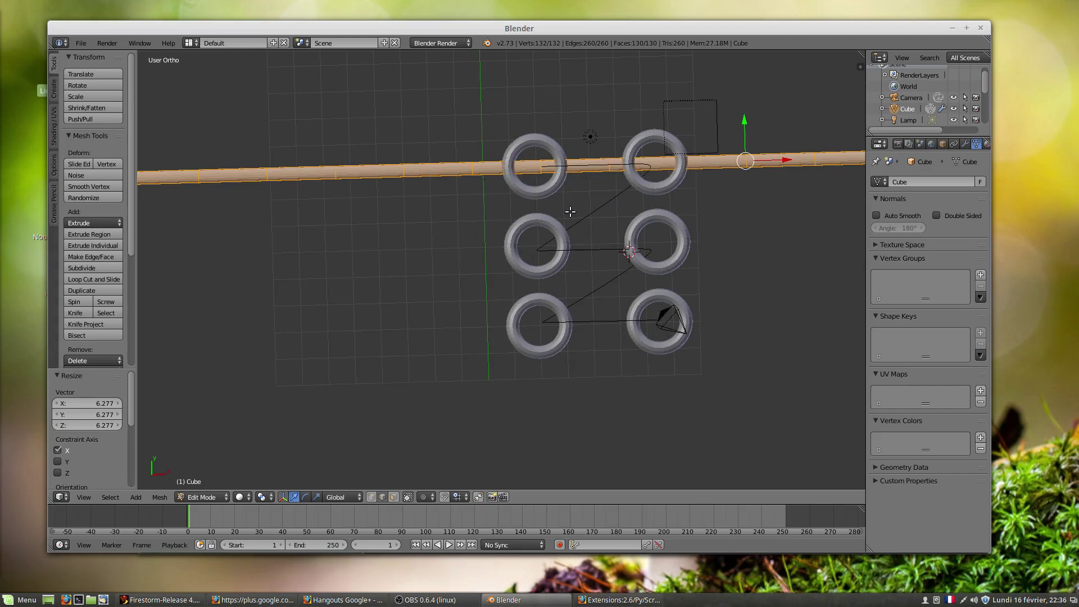
- Undo the bar's stretch and its earlier mesh edits, back to the simple eight-vertex cube
key("ctrl+z")
key("ctrl+z")
key("ctrl+z")
key("ctrl+z")
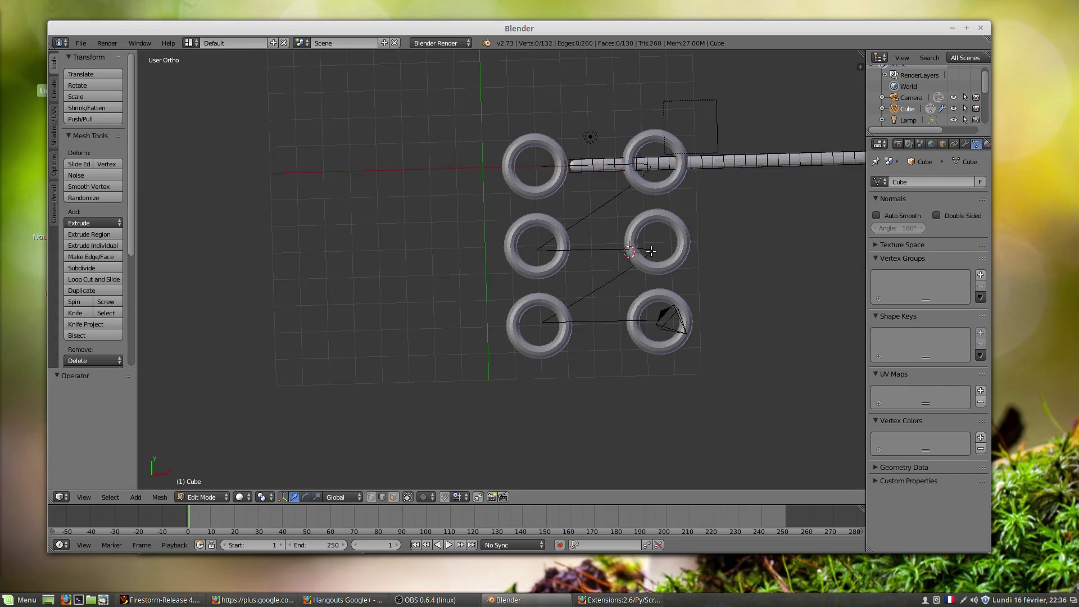
key("ctrl+z")
key("ctrl+z")
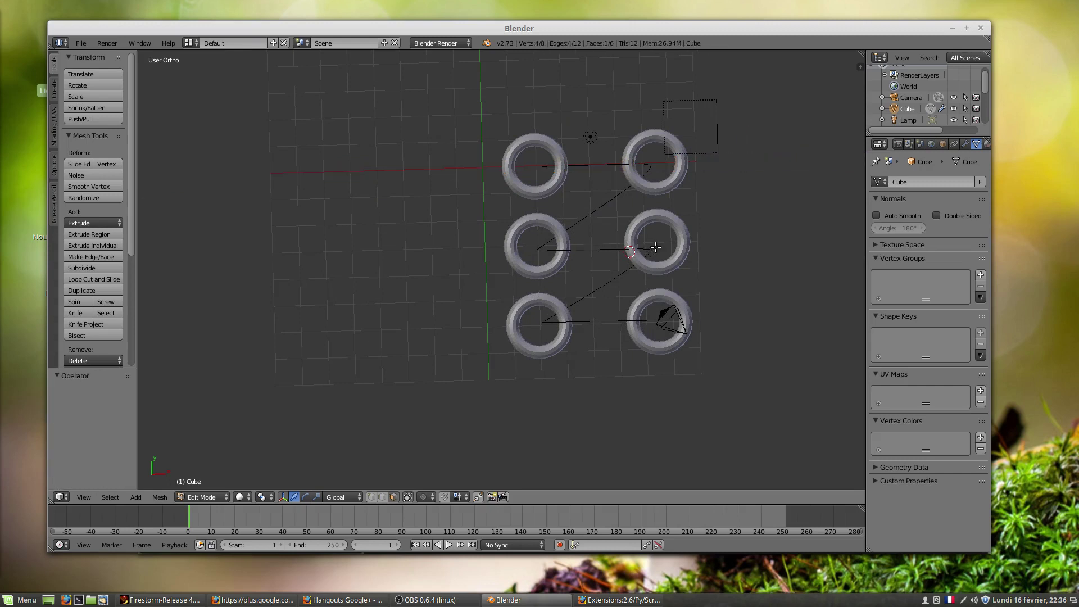
- Try moving the cube's selected face about -4.57 in X and -0.18 in Y, and undo the move
scroll(676, 233, "down", 1)
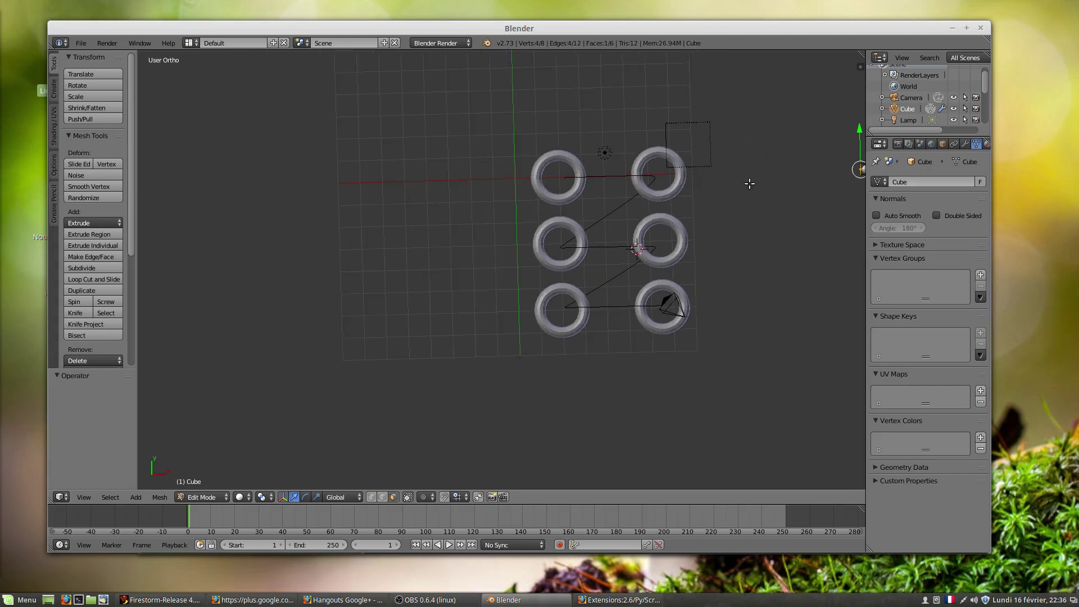
left_click_drag(858, 169, 758, 176)
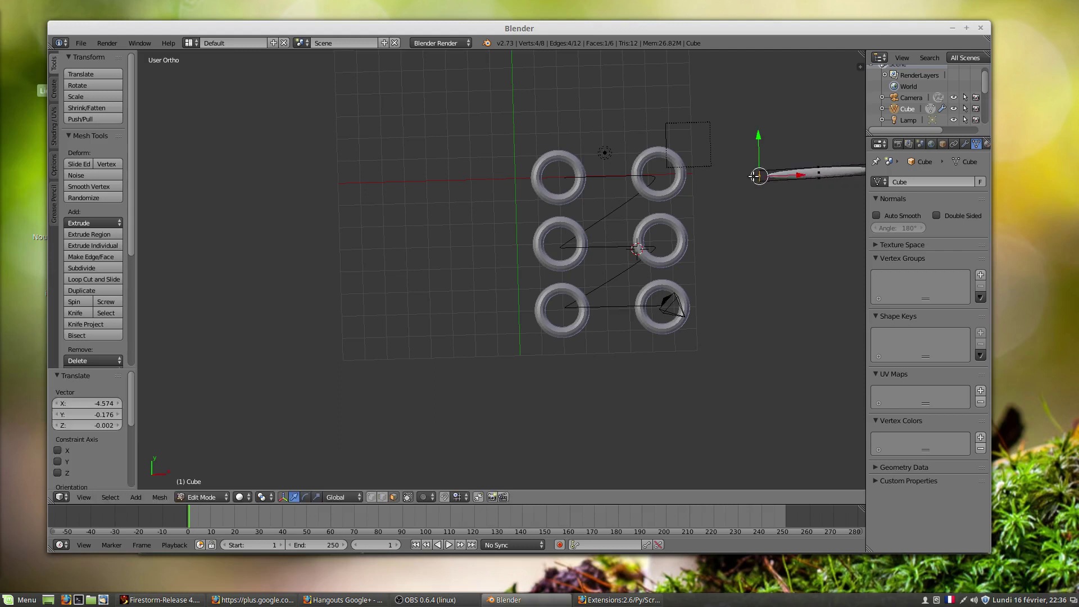
key("ctrl+z")
- Select all of the cube's vertices and move them about -15.73 in X, close to the Y axis
scroll(800, 181, "down", 3)
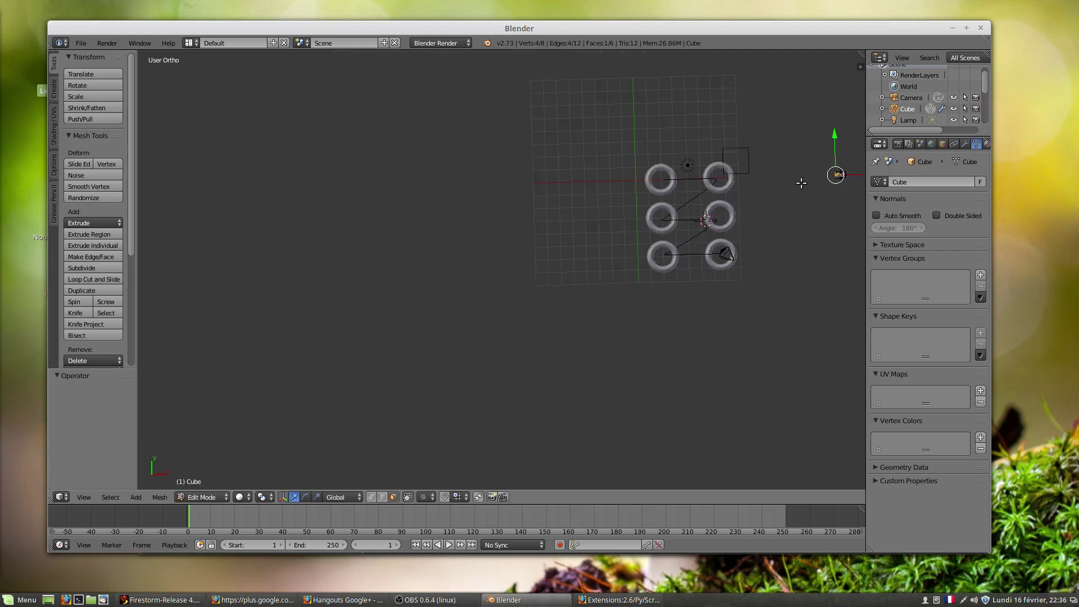
scroll(838, 183, "down", 3)
scroll(837, 181, "down", 1)
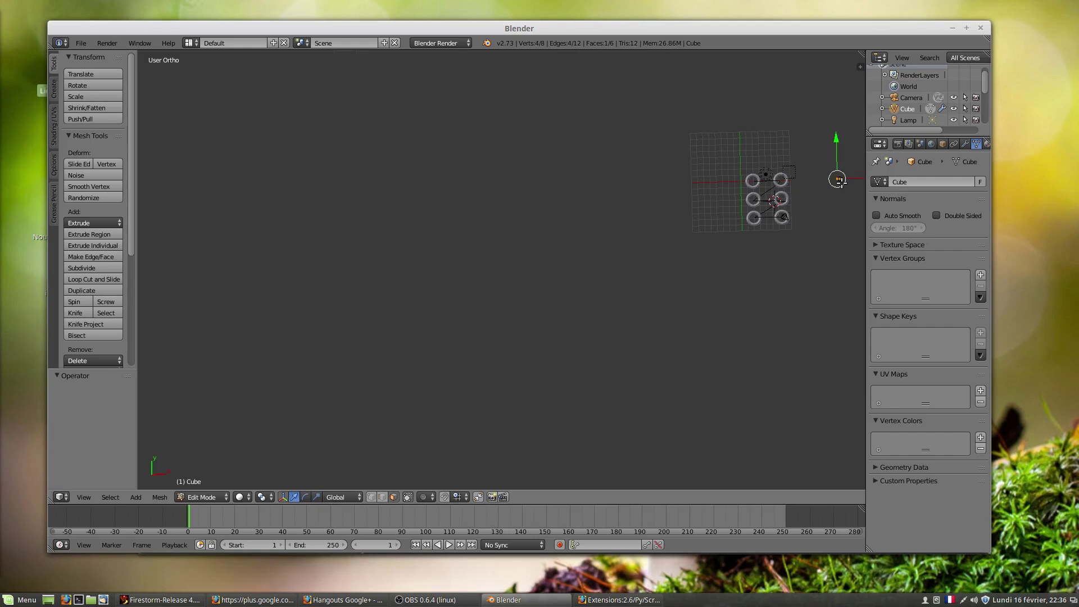
key("a")
key("a")
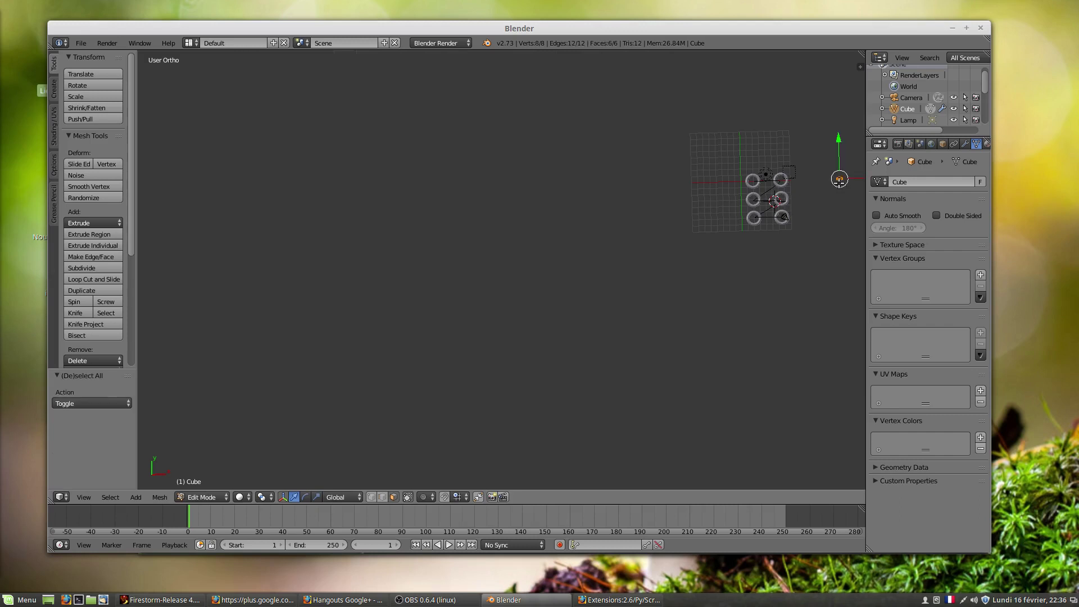
left_click_drag(839, 180, 734, 186)
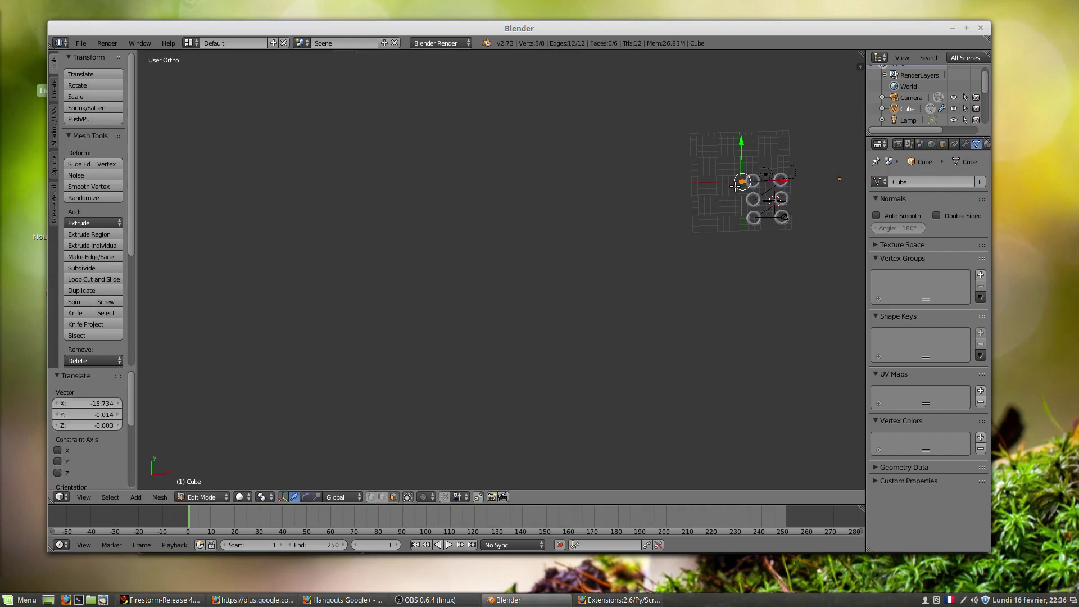
- Leave Edit Mode on the cube and snap the 3D cursor to the NURBS path's origin
key("KP_1")
key("KP_7")
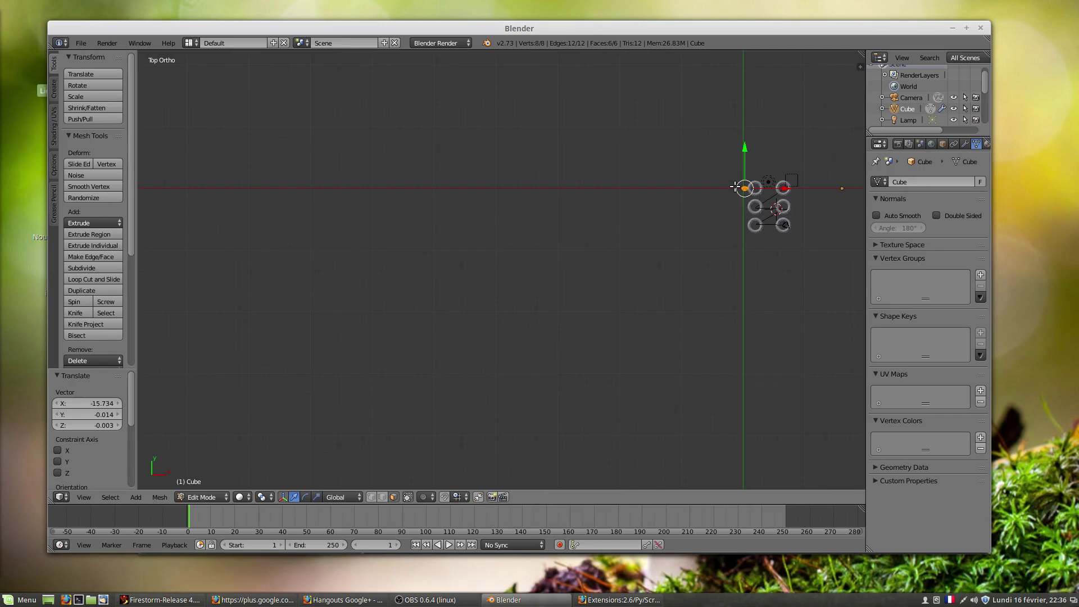
scroll(704, 181, "up", 3)
scroll(736, 176, "up", 3)
middle_click_drag(772, 172, 652, 229)
key("KP_7")
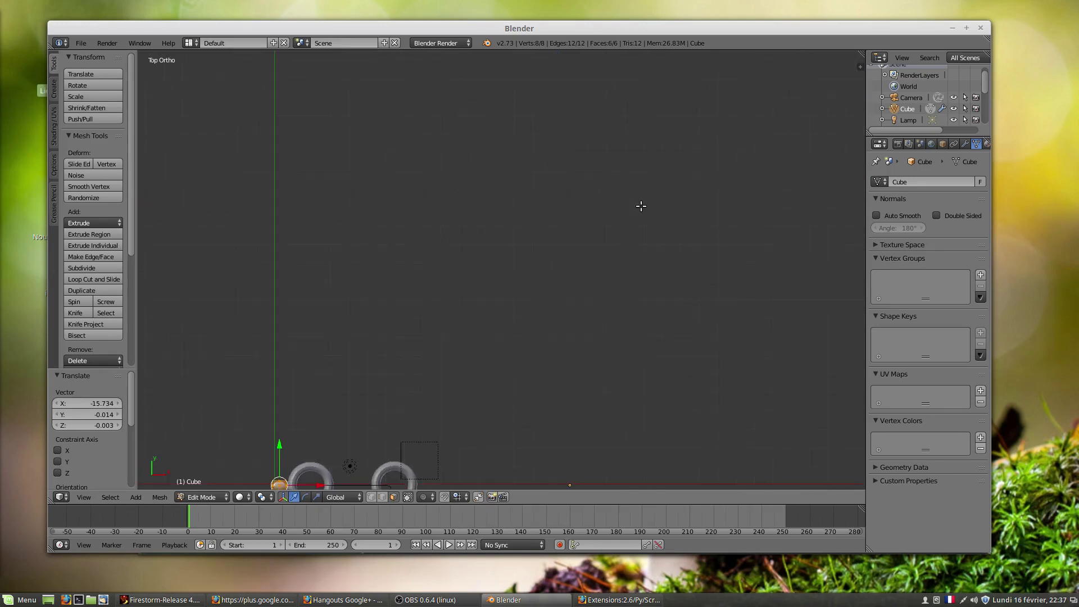
scroll(639, 207, "down", 2)
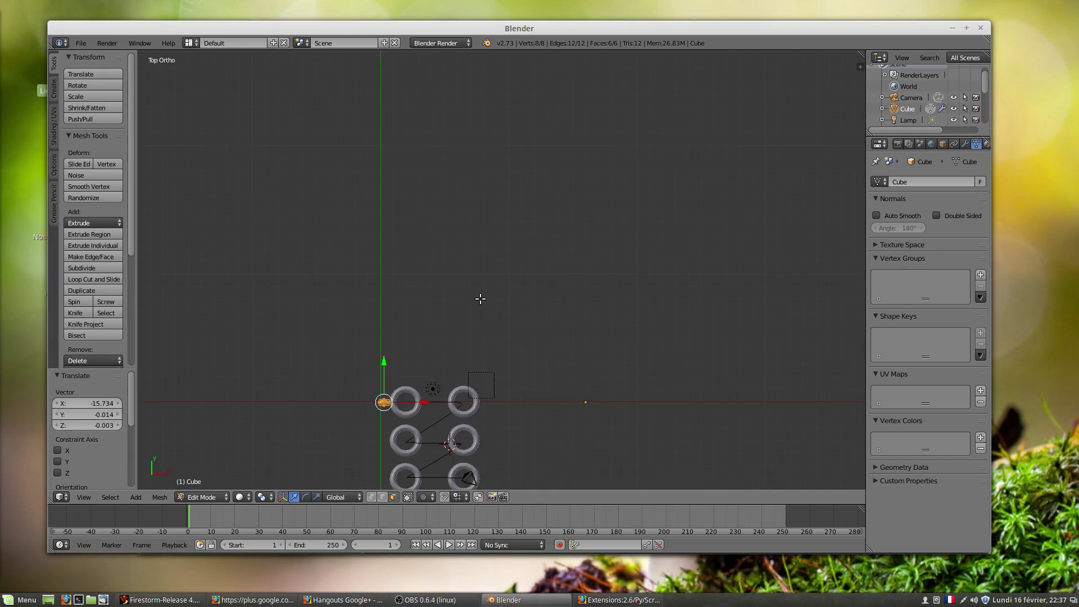
middle_click_drag(480, 271, 537, 81, "shift")
scroll(529, 202, "up", 5)
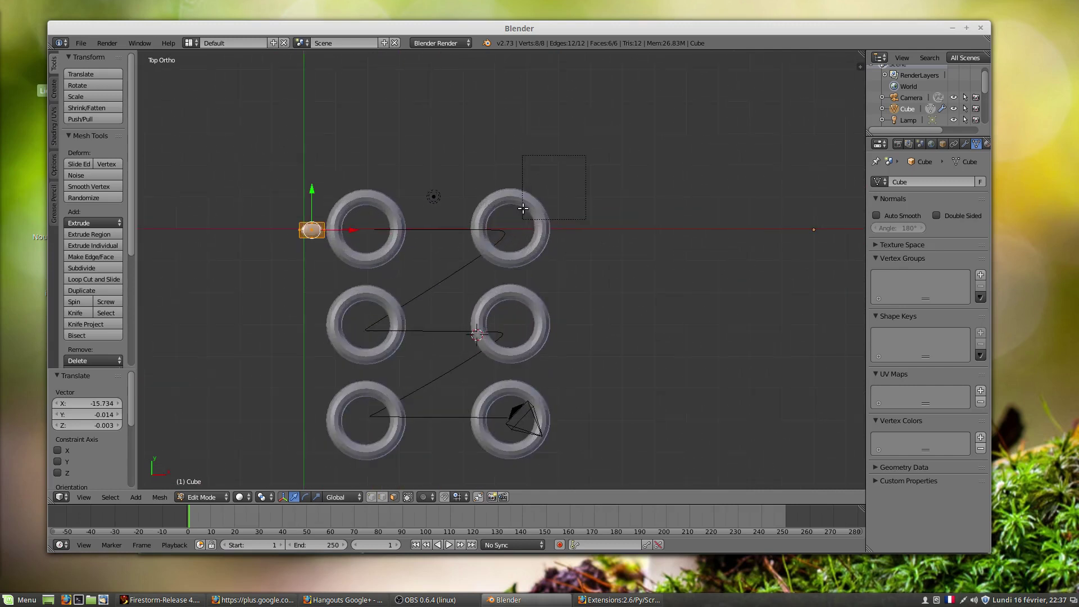
key("Tab")
right_click(455, 230)
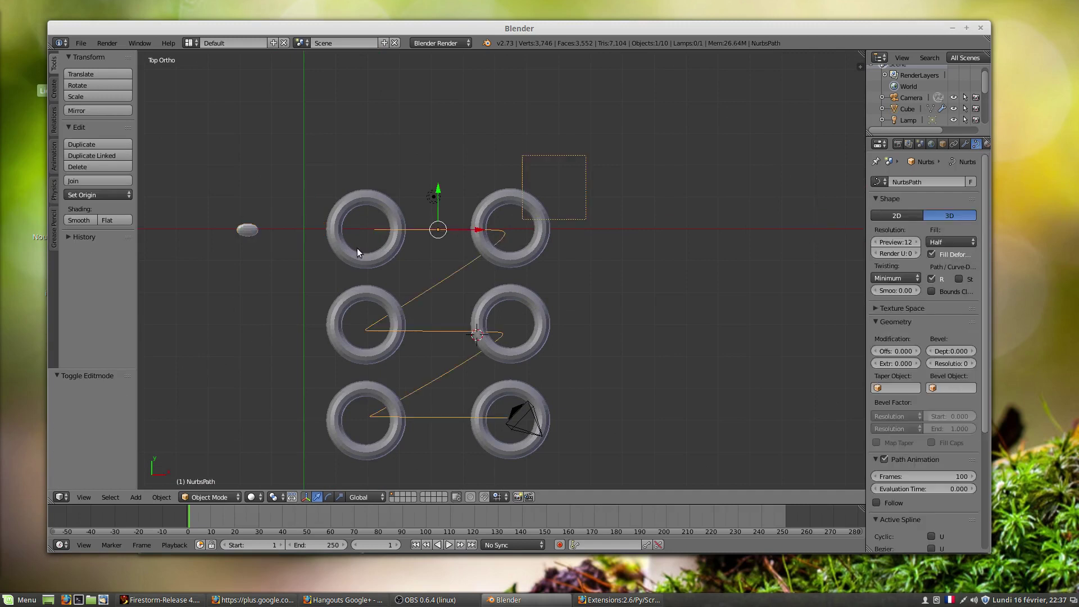
key("shift+s")
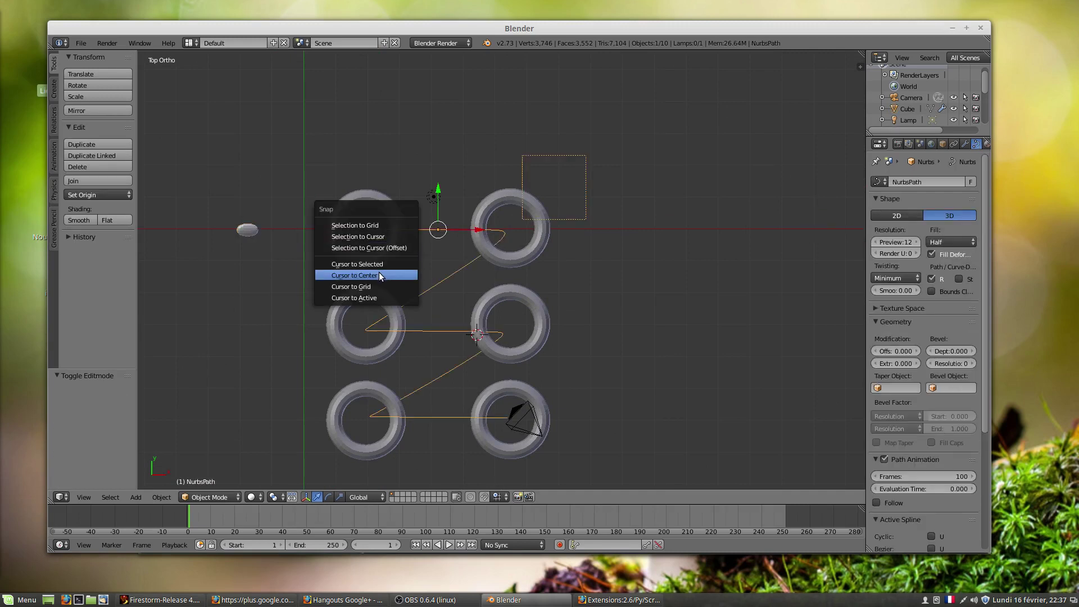
left_click(357, 263)
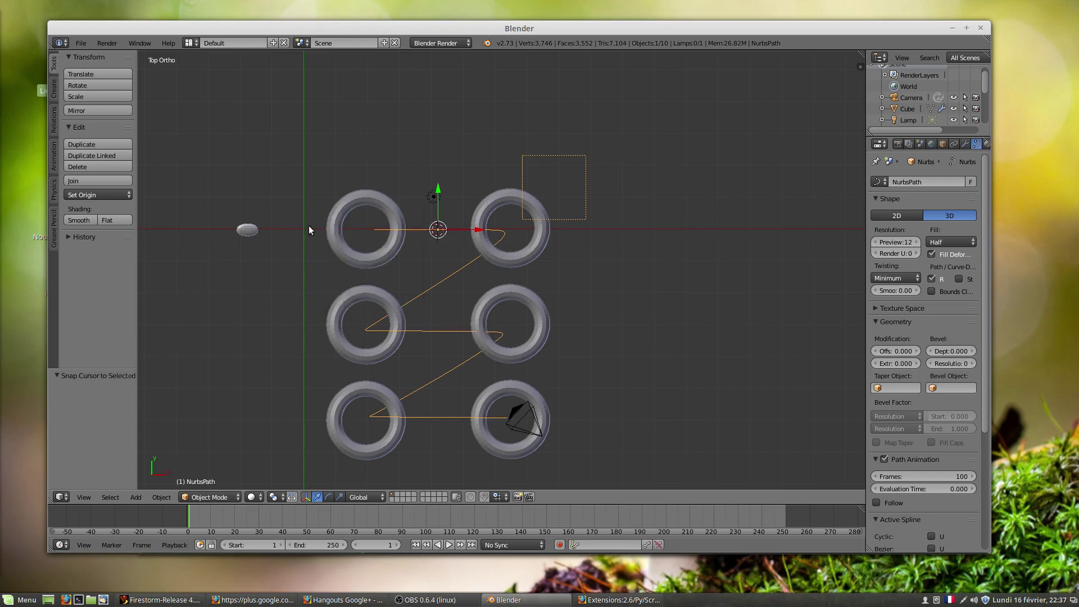
- Select the cube and set its geometry to its origin, followed by its origin to its geometry
right_click(257, 230)
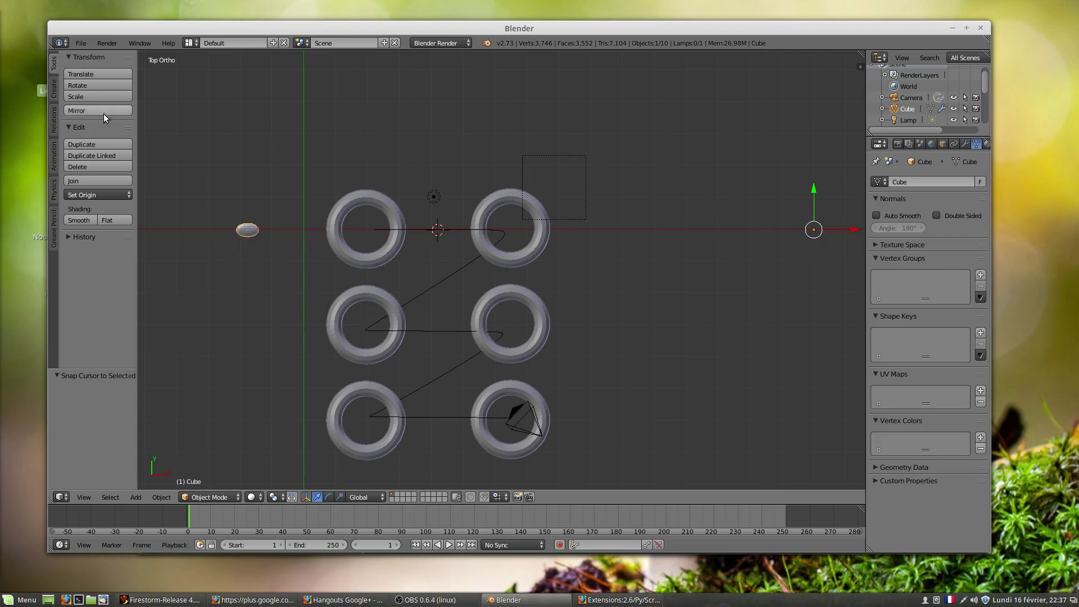
left_click(86, 194)
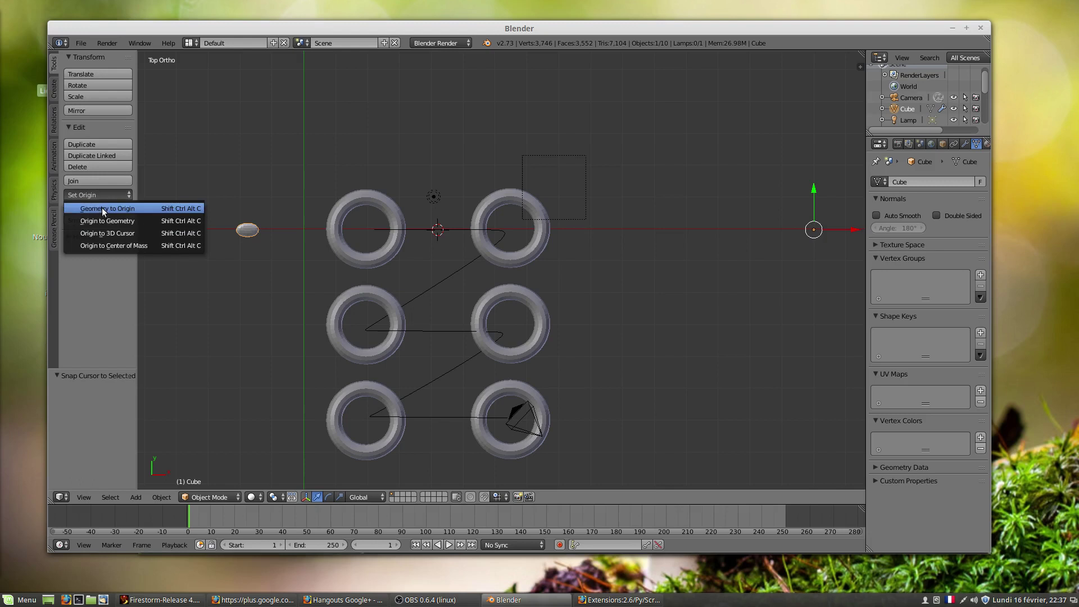
left_click(102, 208)
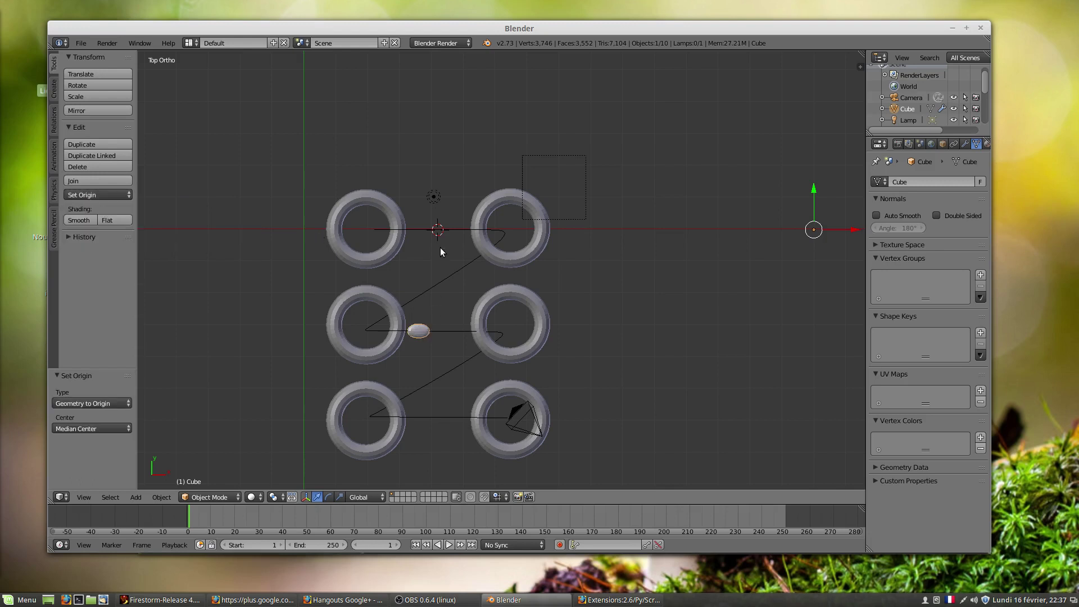
left_click(88, 196)
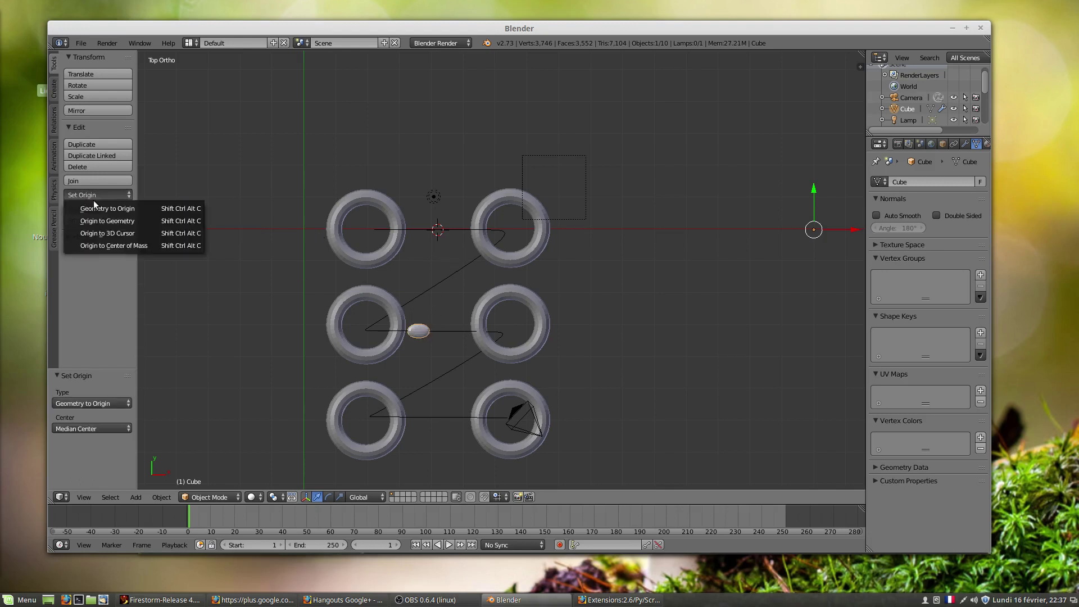
left_click(123, 220)
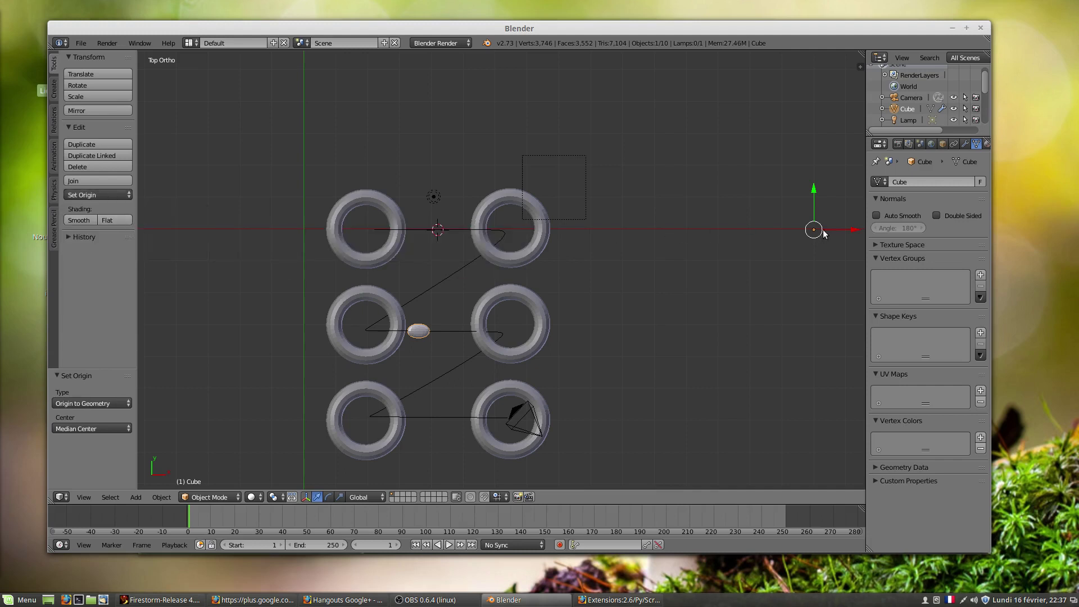
- Move the cube about -11.77 in X and 0.42 in Y, and set its origin to the 3D cursor
key("g")
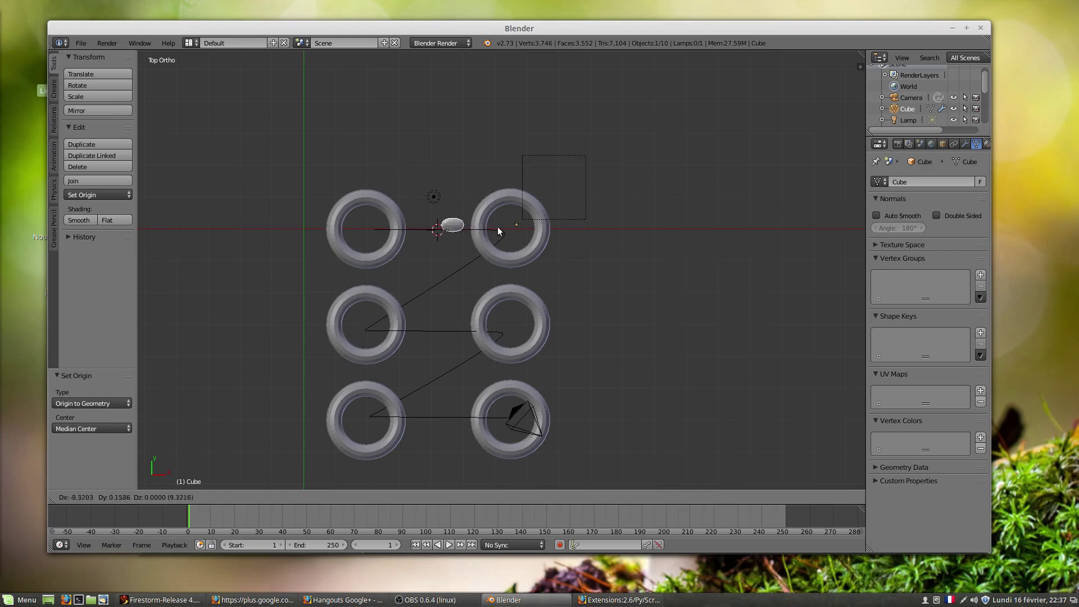
left_click(421, 217)
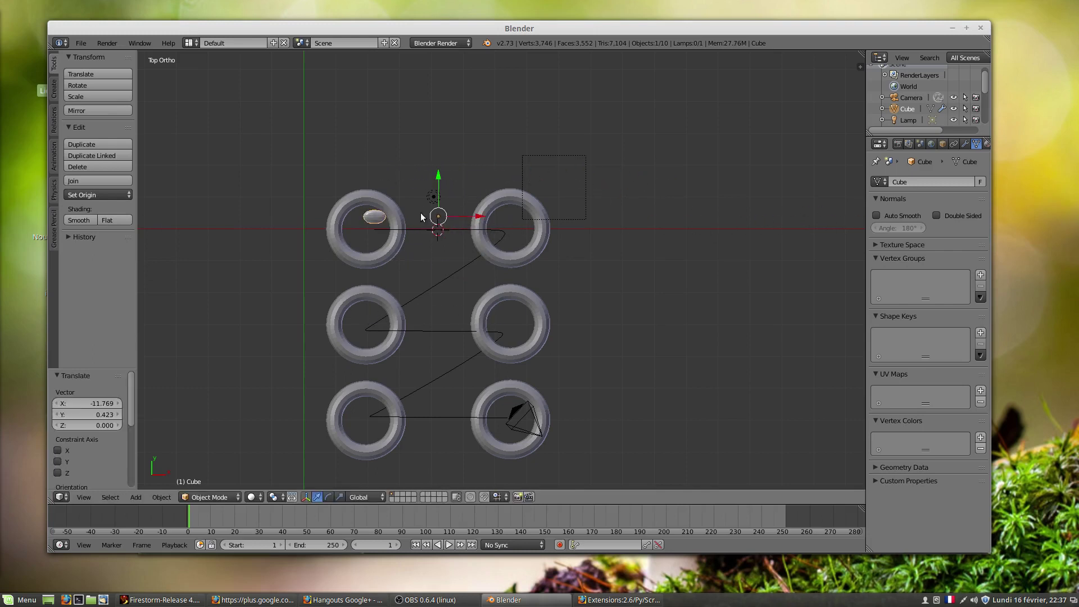
left_click(94, 195)
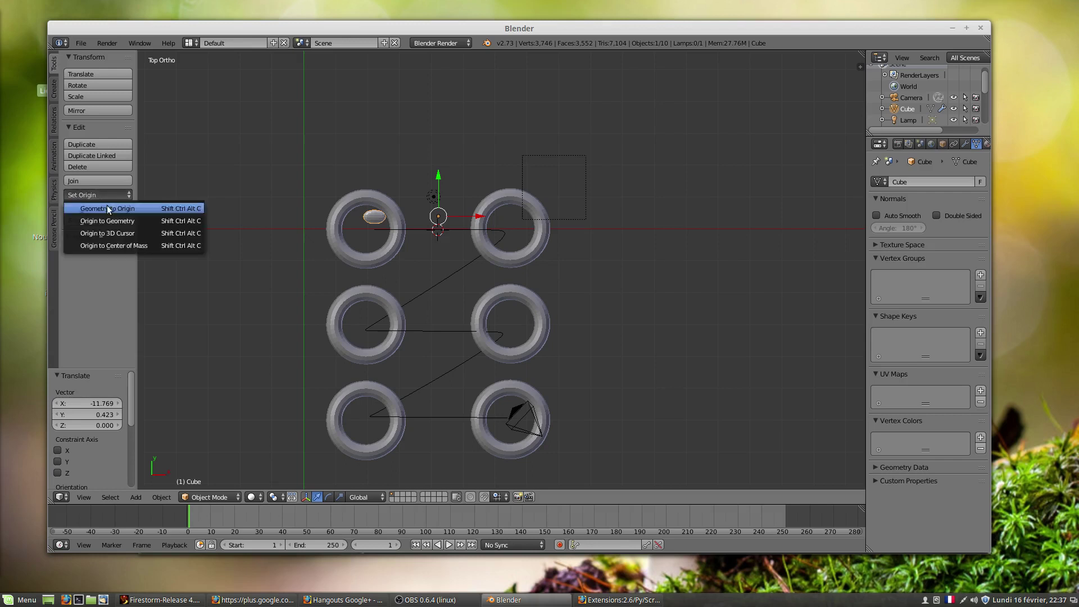
left_click(105, 230)
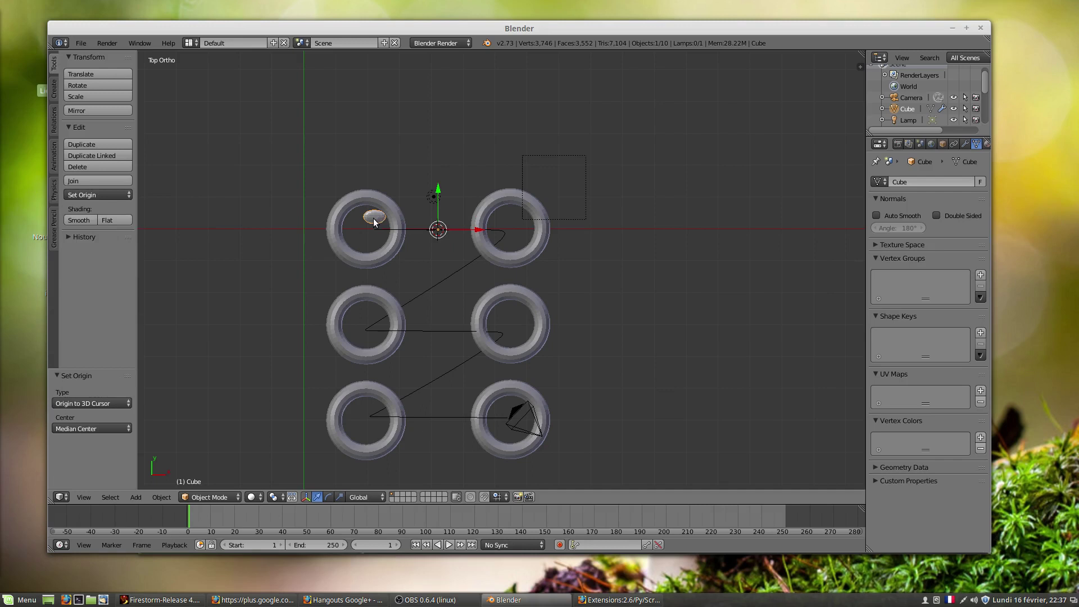
- Set the cube's origin to its geometry and move the cube about -0.02 in X and -0.39 in Y
left_click(116, 195)
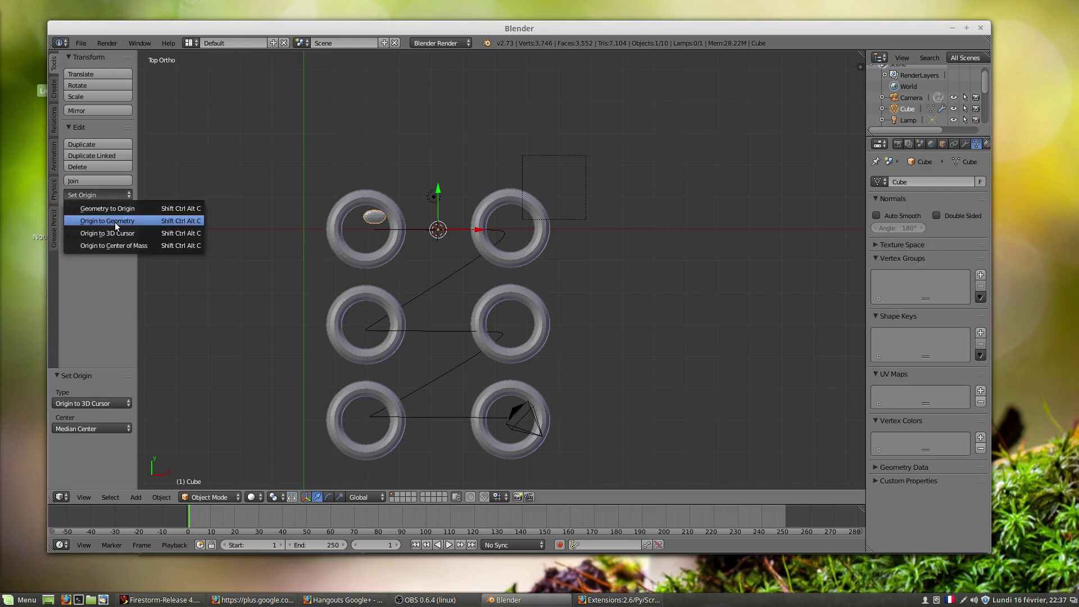
left_click(115, 221)
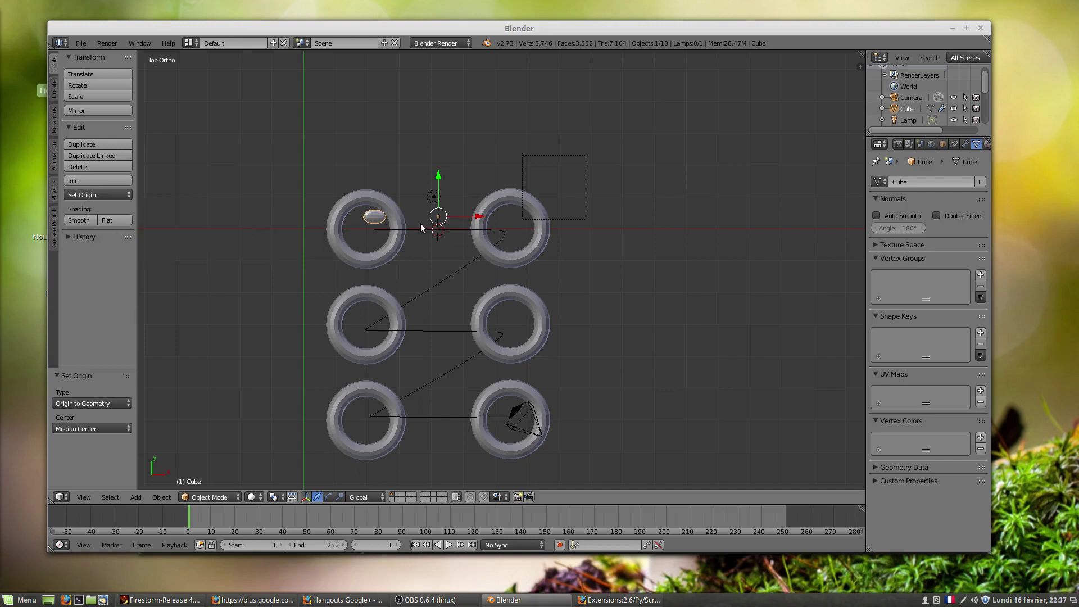
left_click_drag(438, 224, 437, 235)
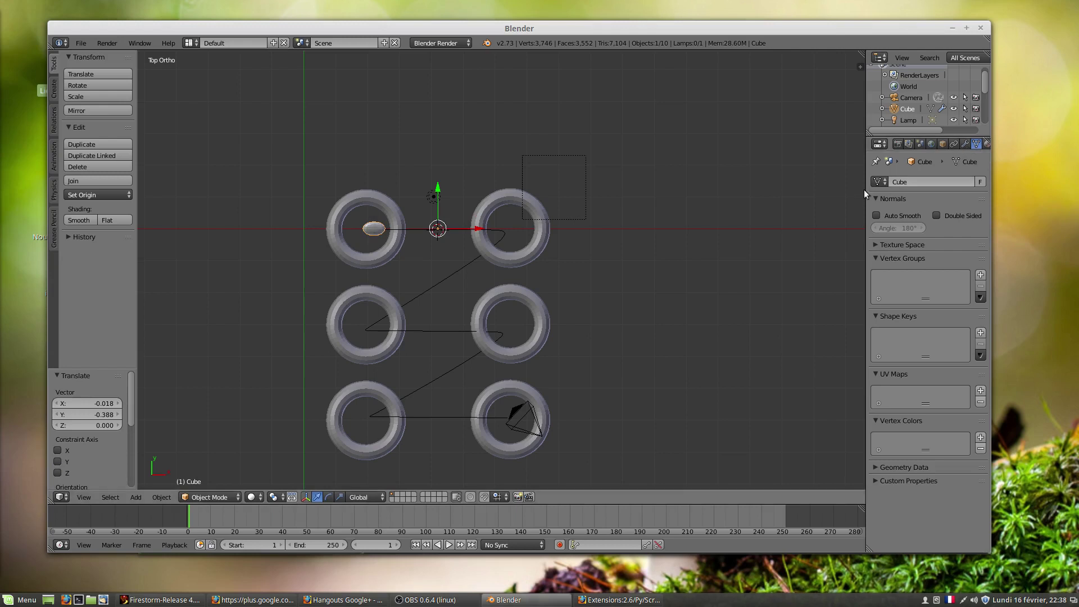
- Widen the properties area and remove the Curve modifier from the cube
left_click_drag(866, 193, 760, 194)
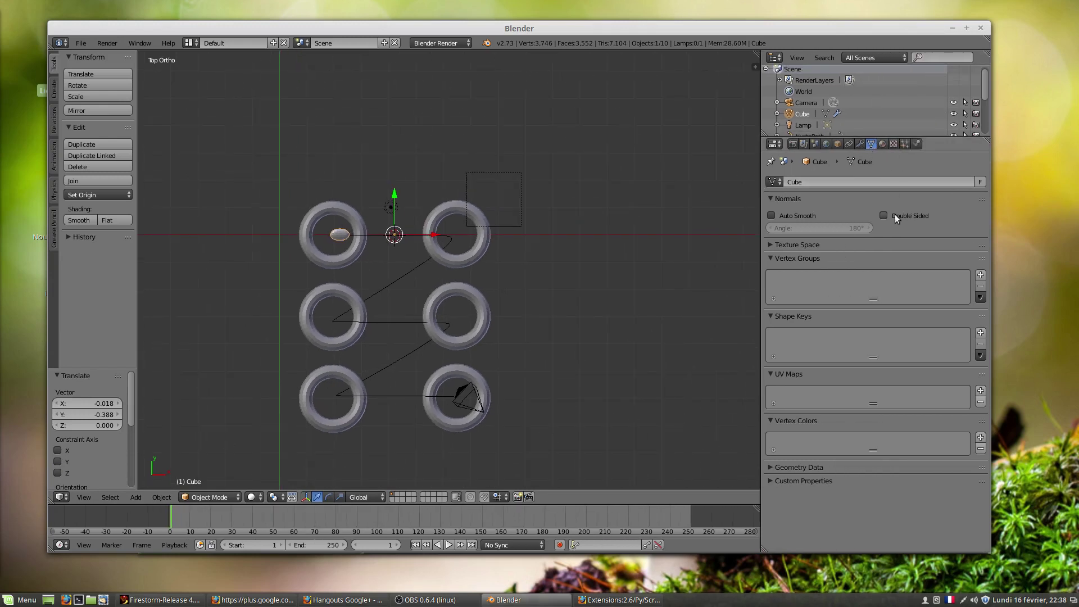
left_click(860, 144)
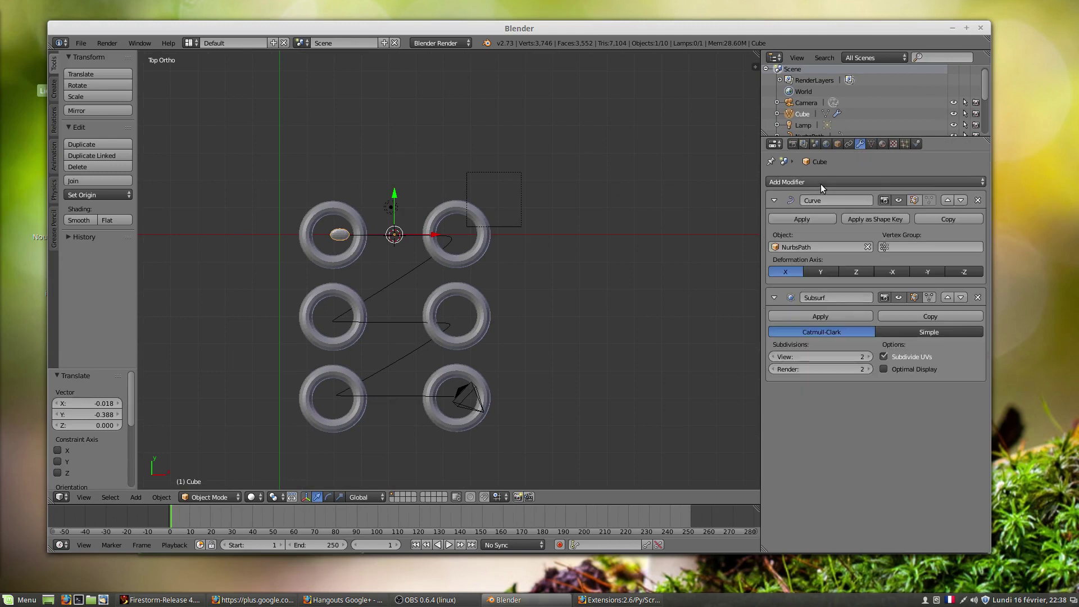
left_click(978, 200)
- Set the cube's origin to the 3D cursor, followed by its geometry to that origin
scroll(396, 239, "up", 8)
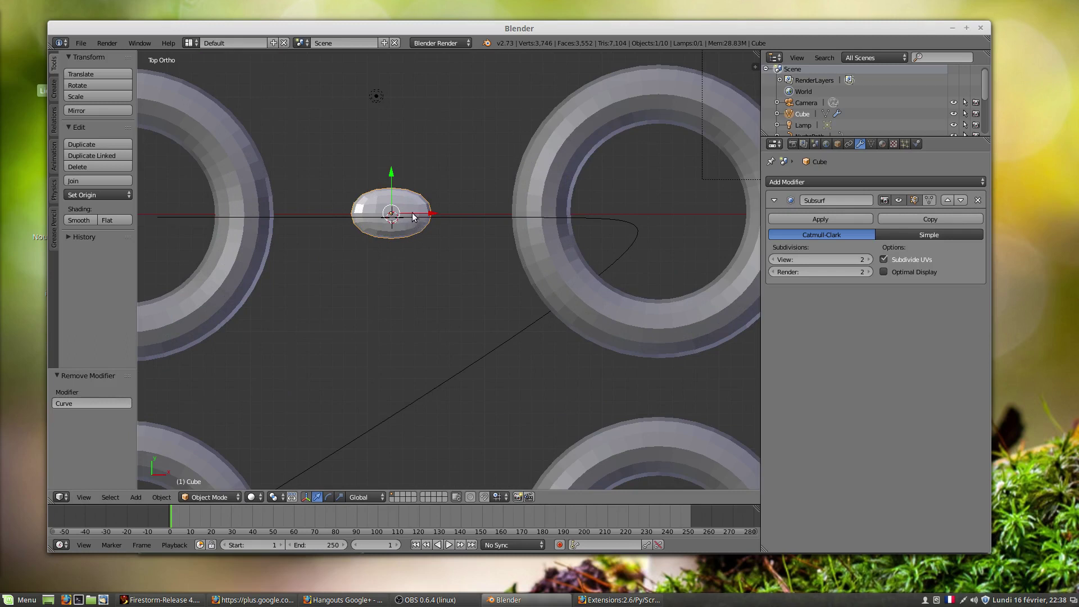
left_click(107, 194)
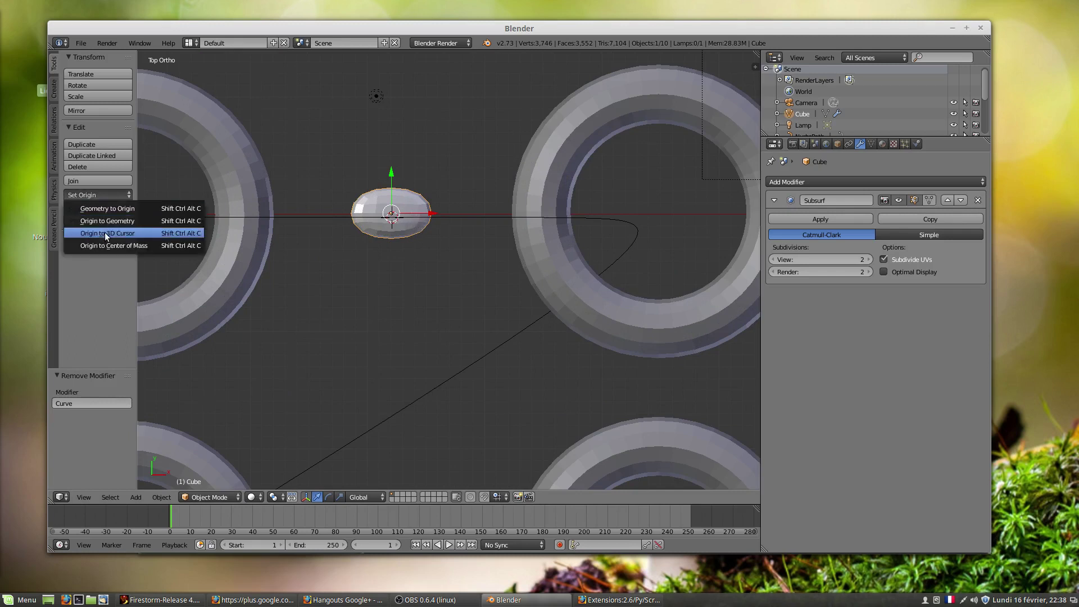
left_click(105, 234)
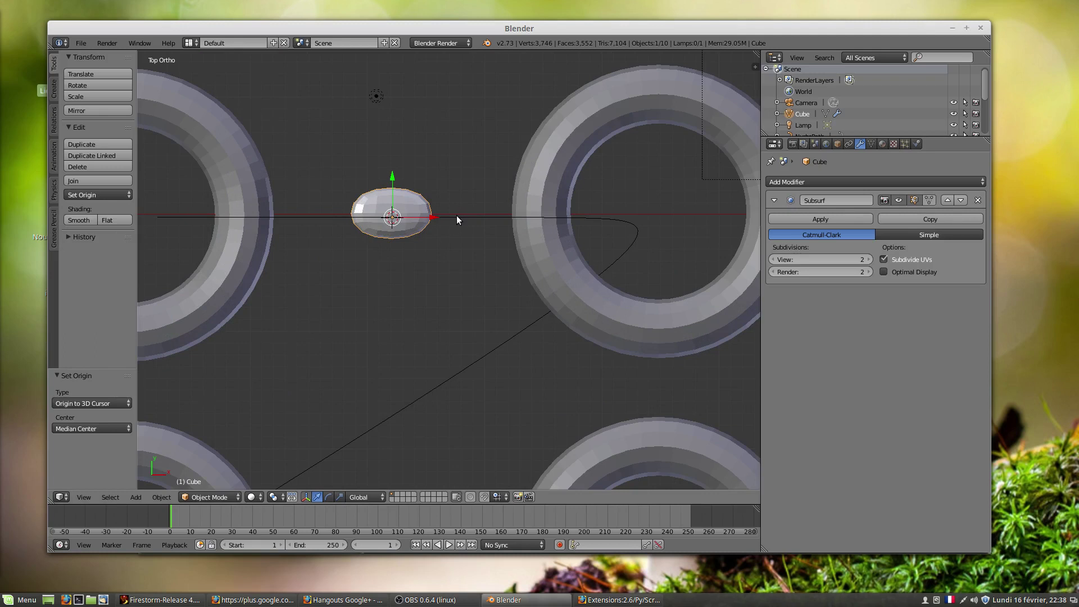
left_click(102, 194)
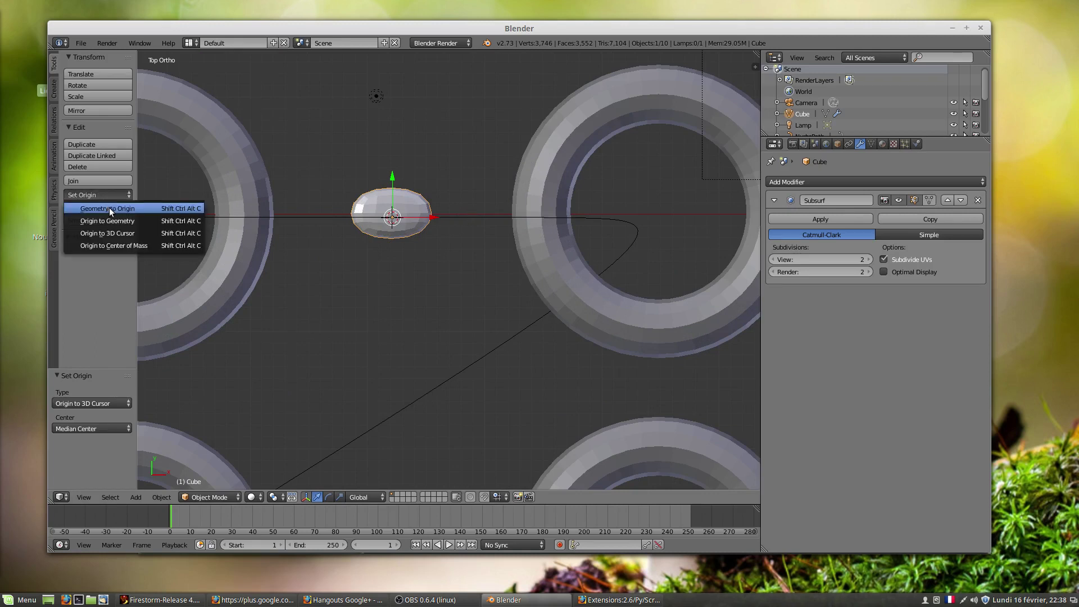
left_click(116, 209)
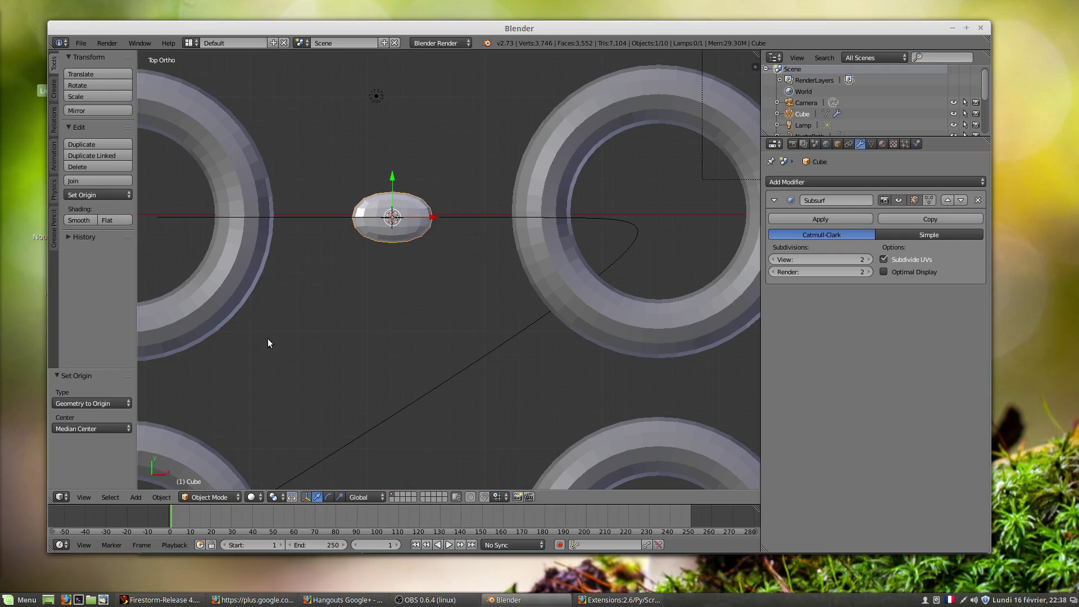
- Enter Edit Mode on the cube and select its end face on the positive X side, returning to top view
left_click(216, 497)
left_click(216, 475)
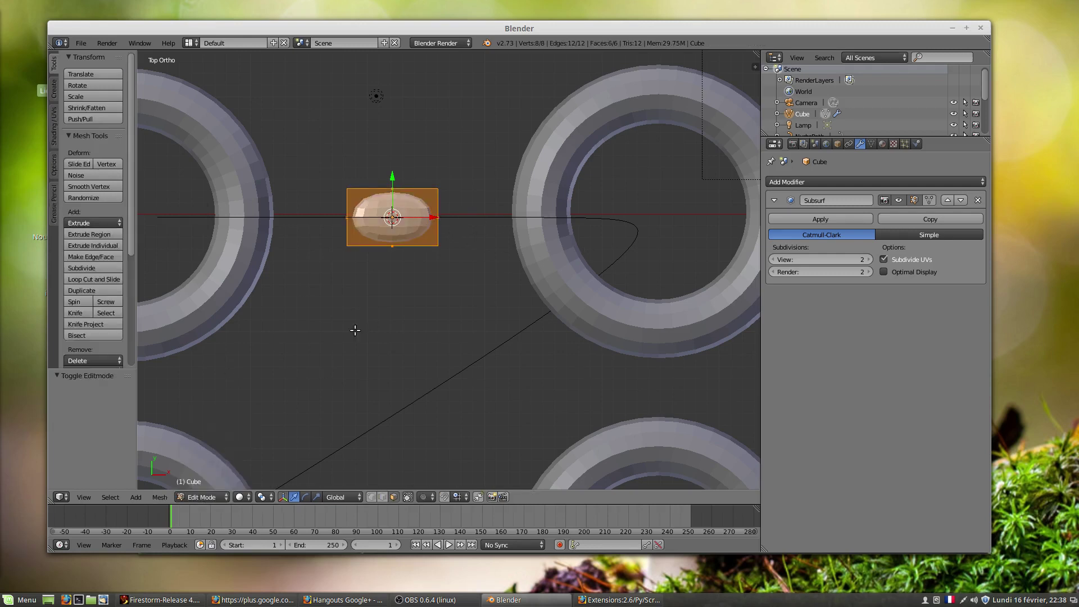
middle_click_drag(432, 259, 391, 218)
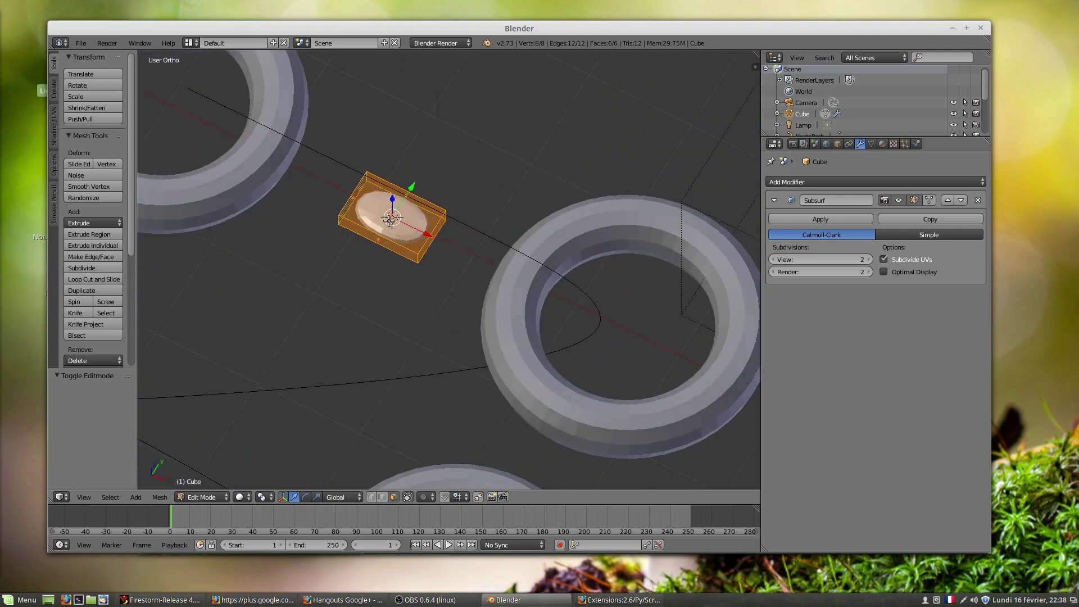
right_click(433, 237)
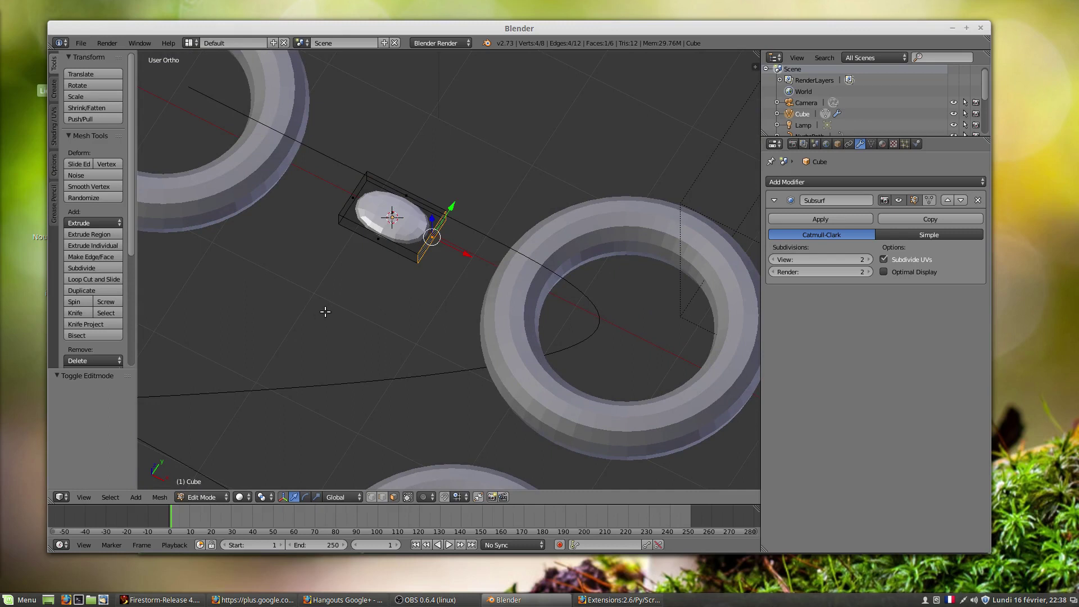
key("KP_7")
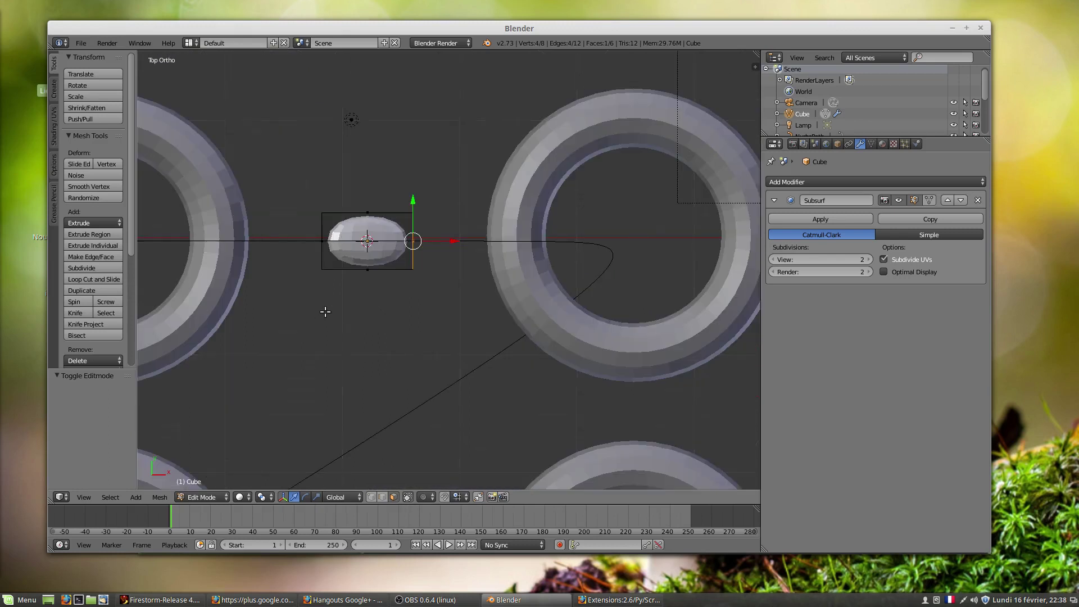
- Add an Array modifier to the cube with a fixed count of 13
left_click(803, 182)
left_click(775, 210)
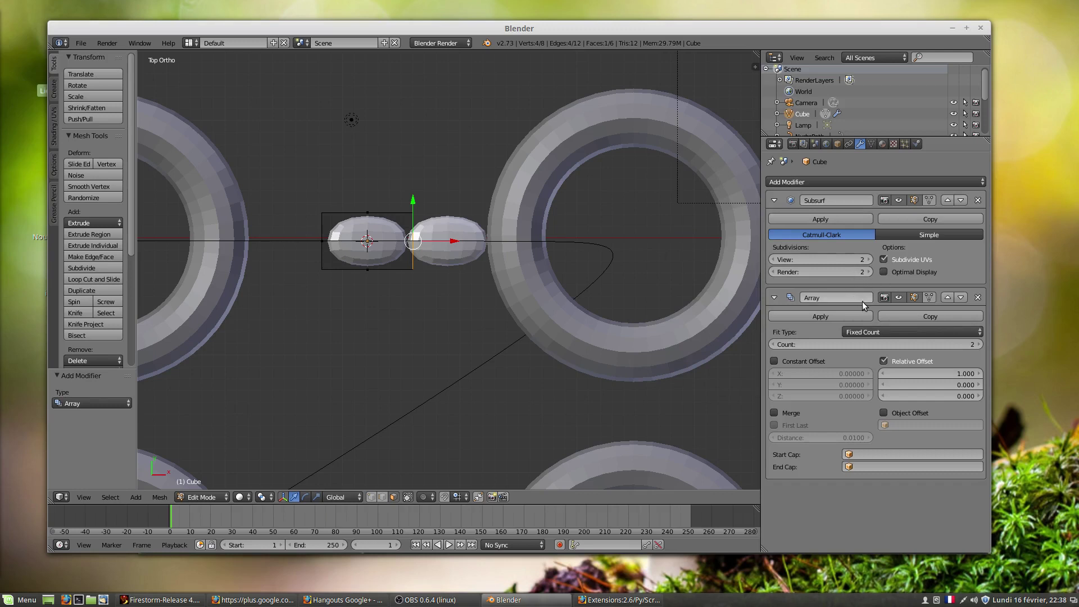
left_click(970, 332)
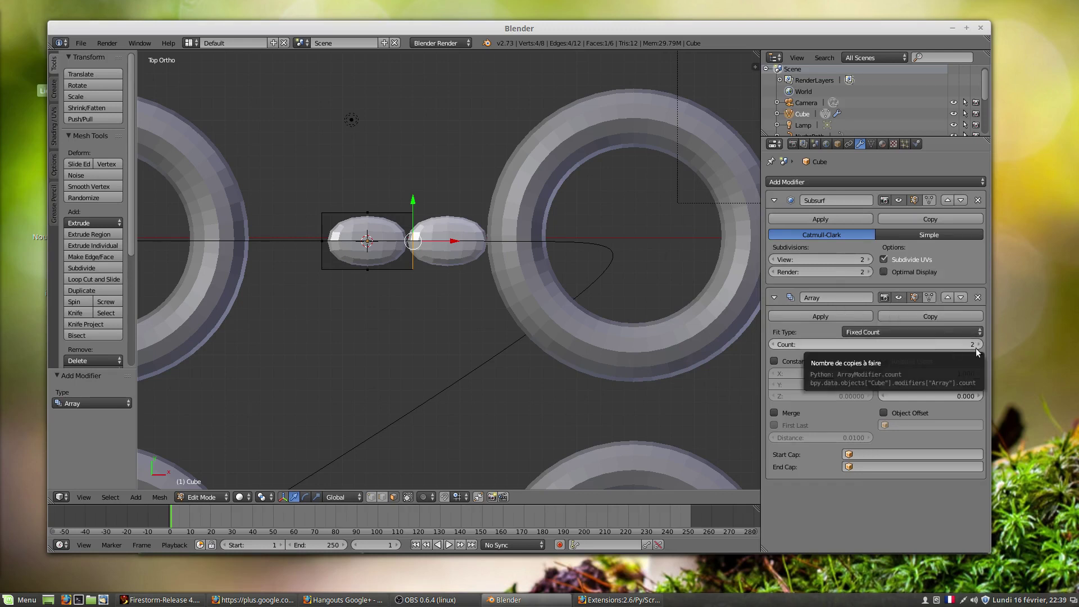
left_click(979, 345)
left_click(980, 345)
left_click(980, 345)
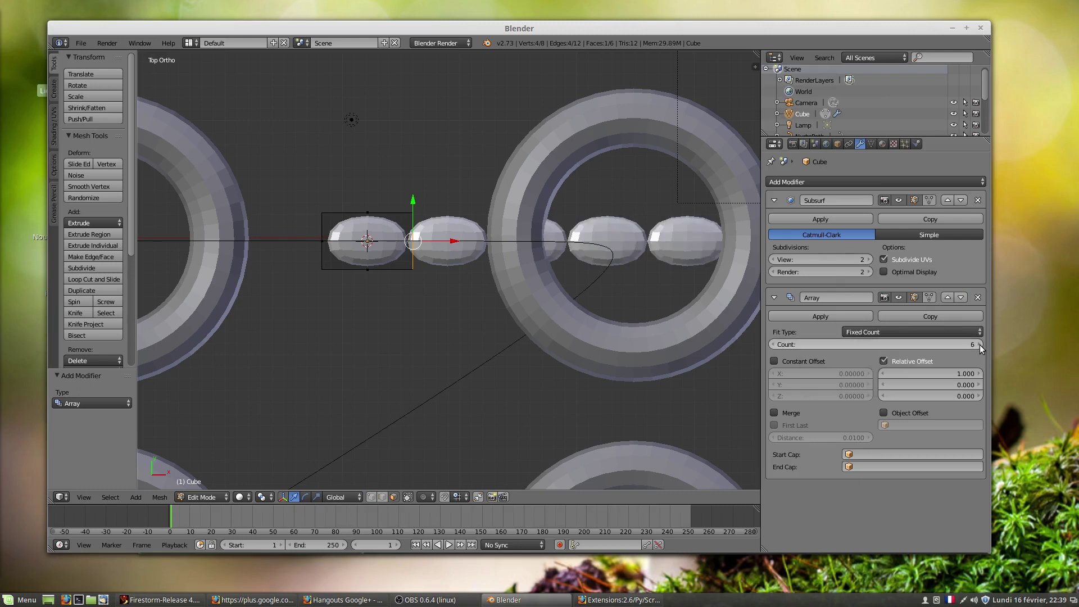
left_click_drag(980, 345, 984, 345)
- Delete the cube's selected end face on the positive X side
scroll(367, 255, "up", 5)
middle_click_drag(392, 251, 329, 187)
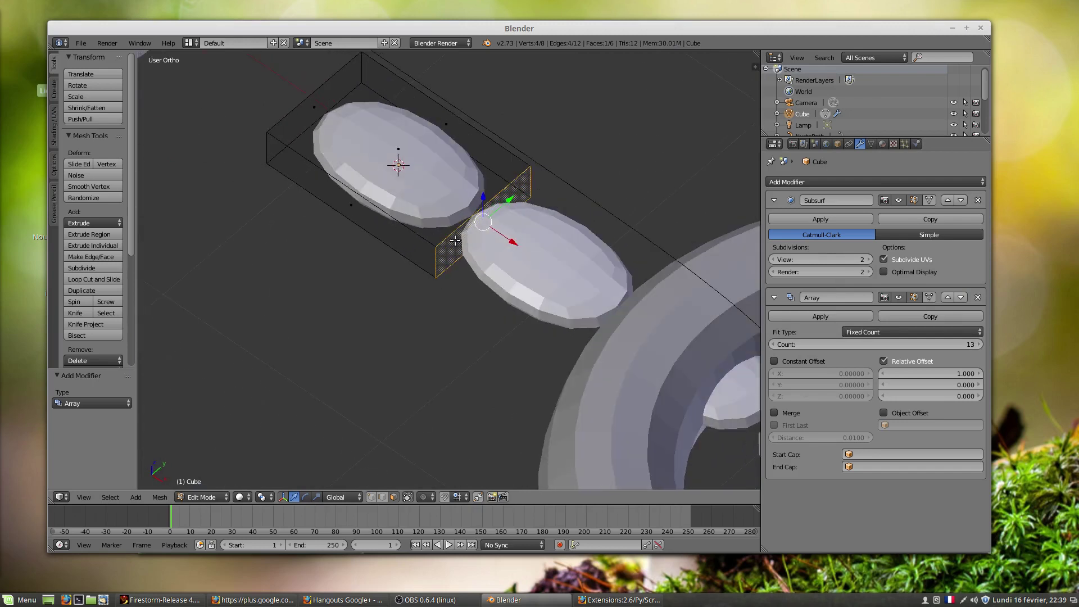
key("x")
left_click(449, 251)
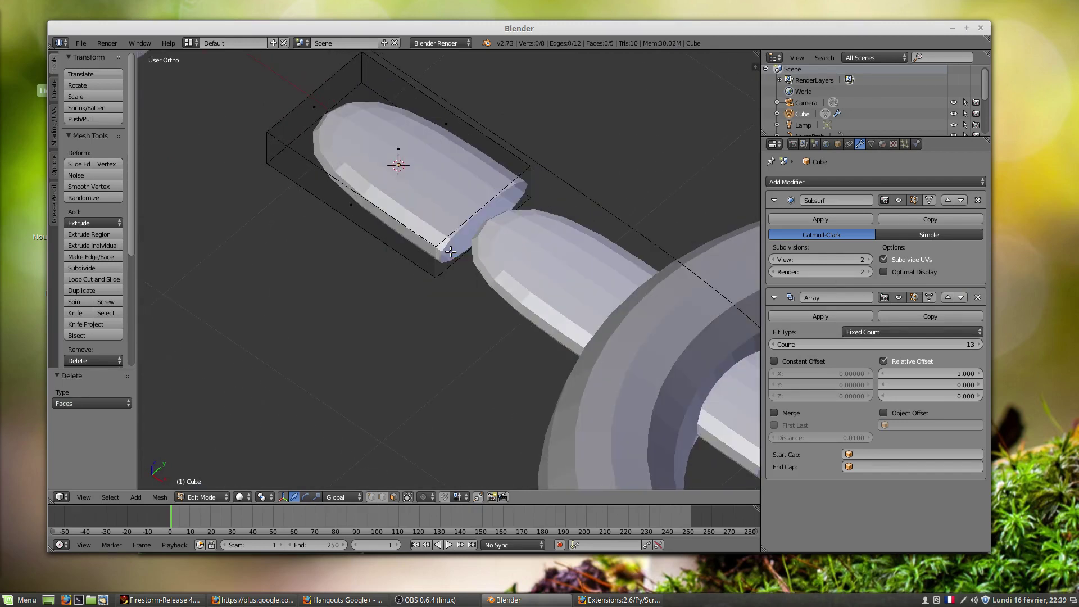
- Delete the cube's opposite end face on the negative X side, leaving an open tube segment
middle_click_drag(292, 231, 445, 225)
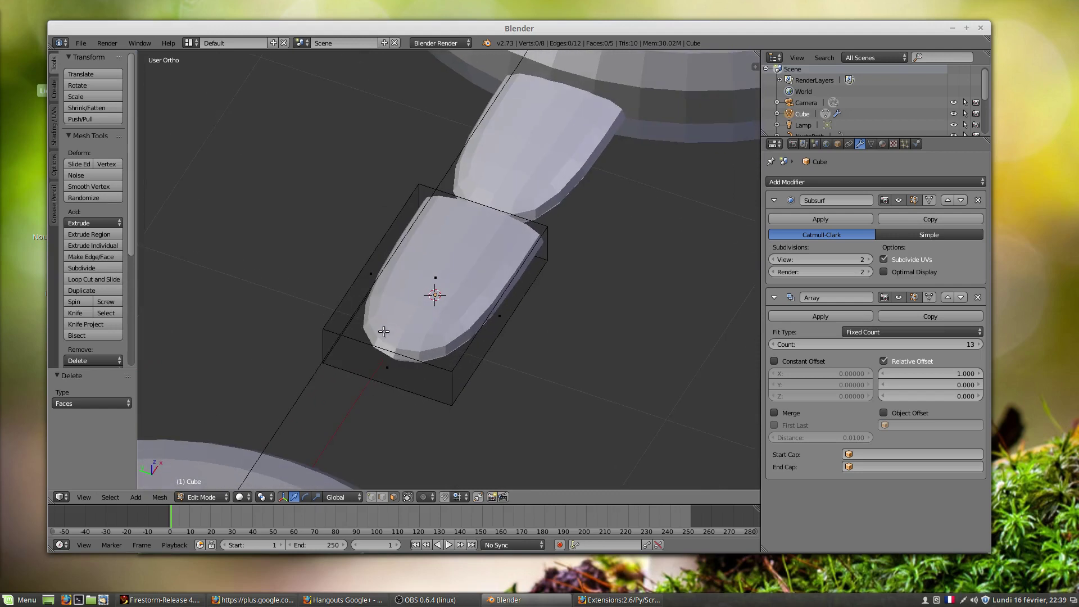
right_click(384, 358)
key("x")
left_click(386, 364)
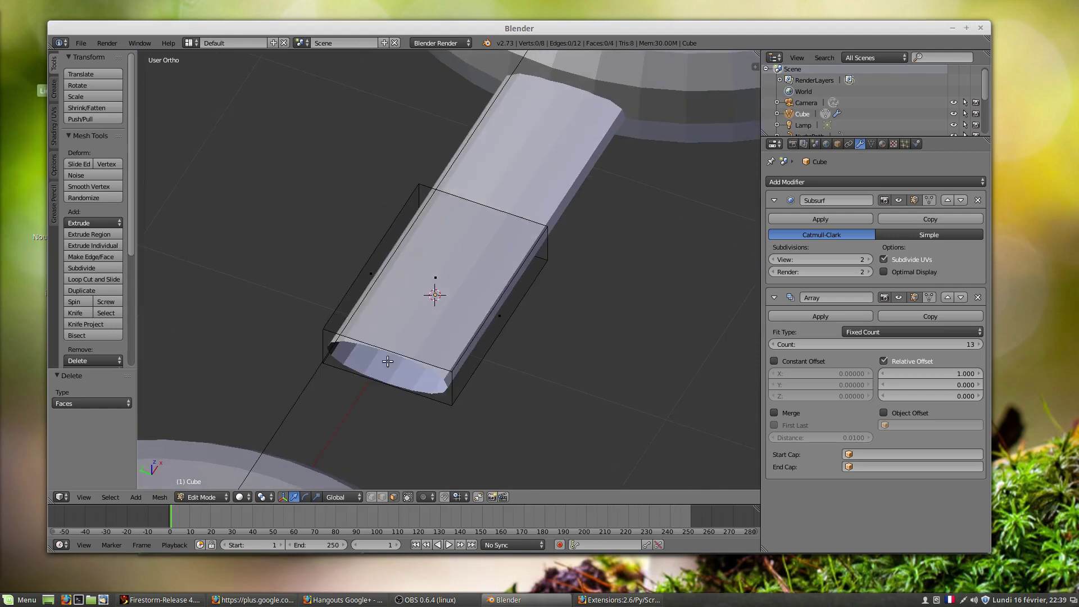
- Move the Array modifier above the Subsurf modifier in the cube's modifier stack
middle_click_drag(555, 300, 467, 355)
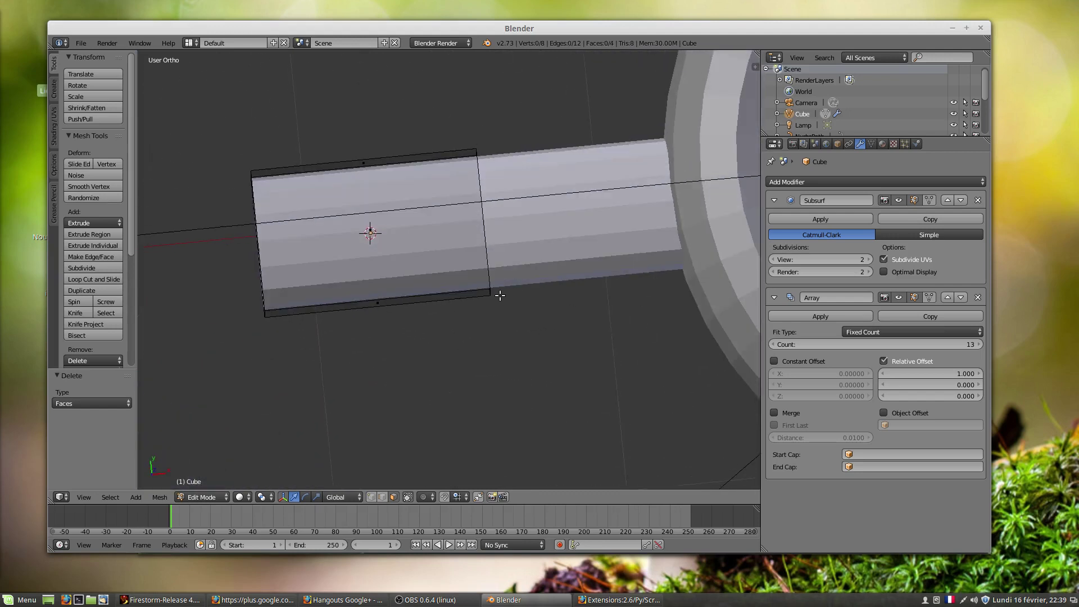
scroll(522, 313, "down", 2)
scroll(522, 313, "down", 4)
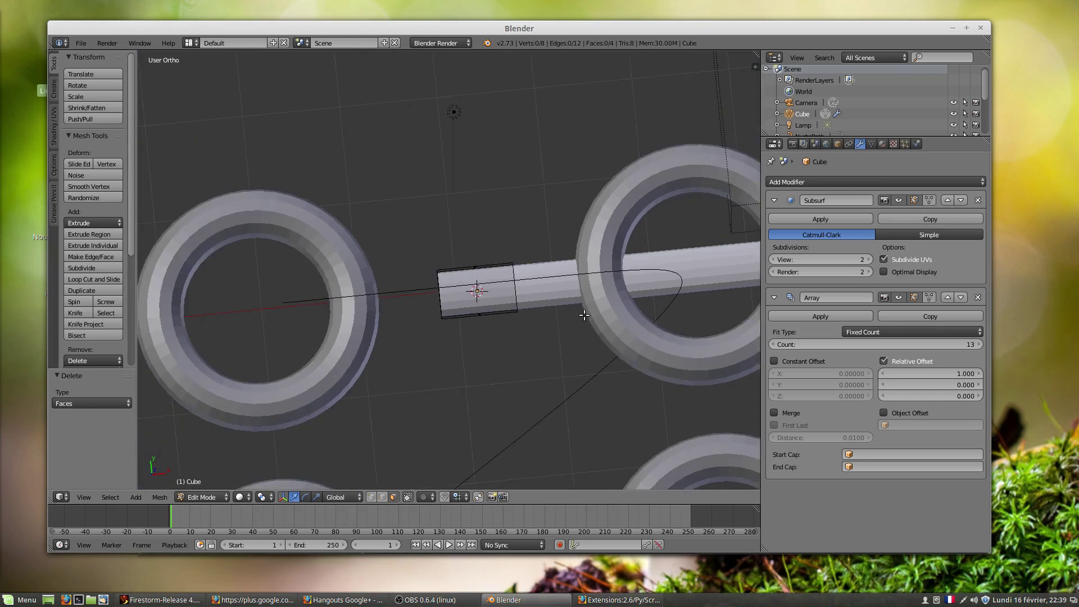
middle_click_drag(587, 293, 292, 247, "shift")
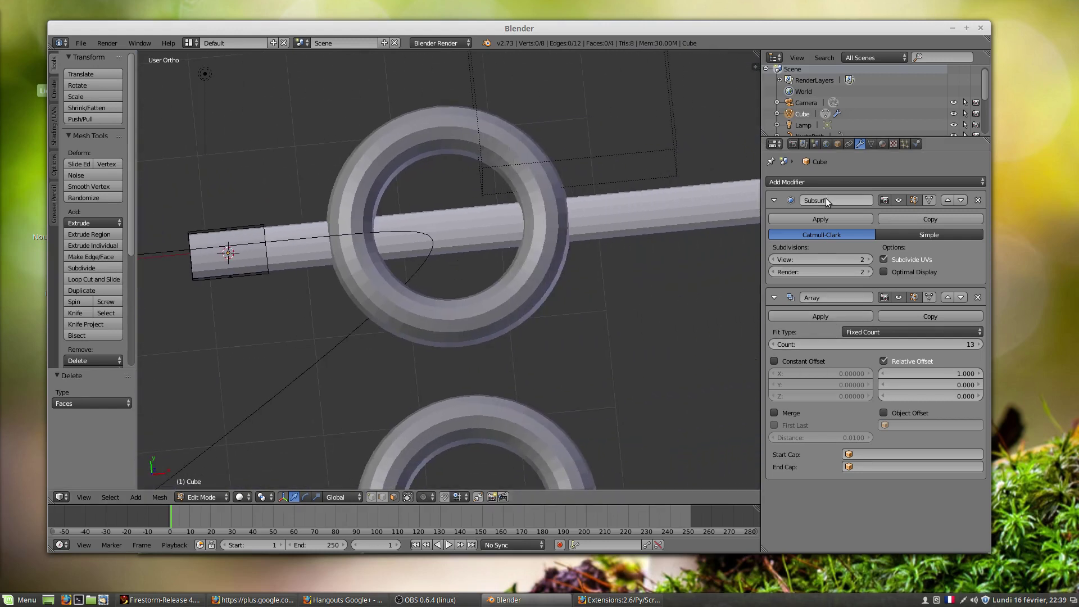
left_click(946, 297)
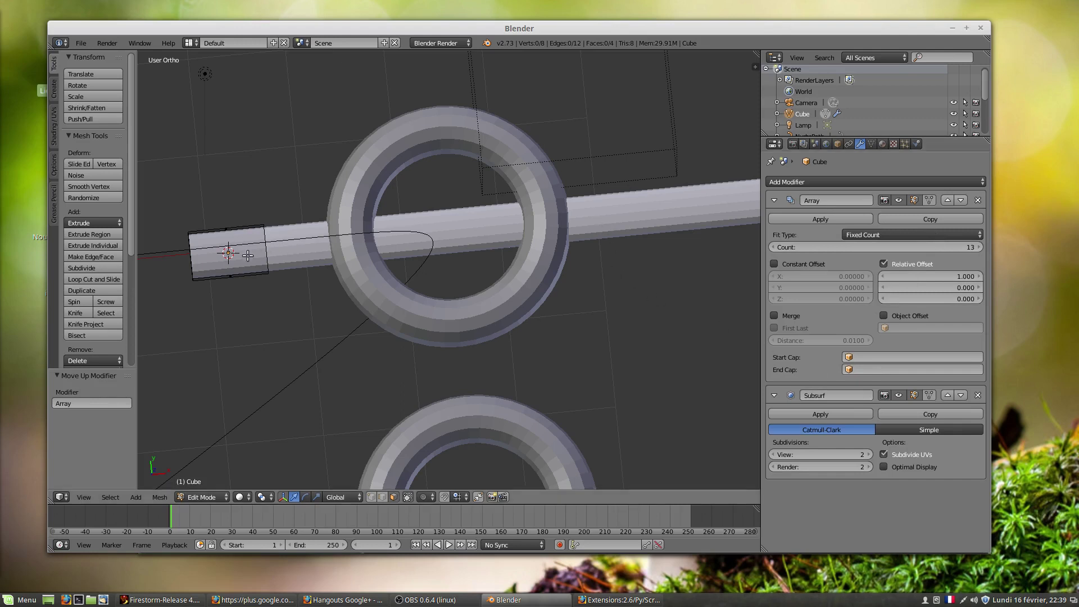
- Add a Curve modifier using NurbsPath as its object, and return the cube to Object Mode
left_click(832, 182)
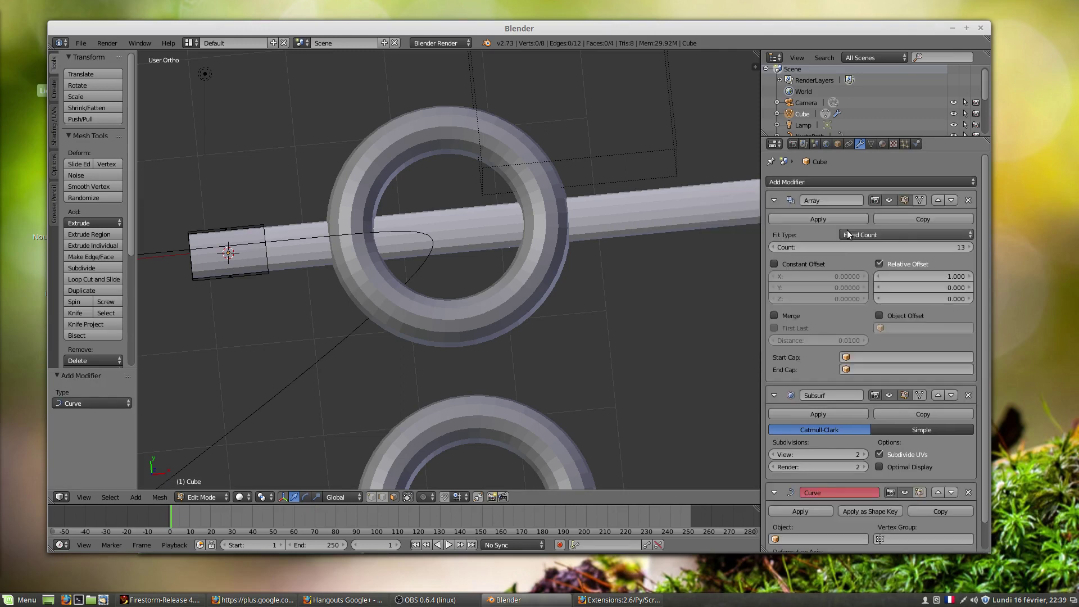
left_click(847, 233)
scroll(842, 519, "down", 2)
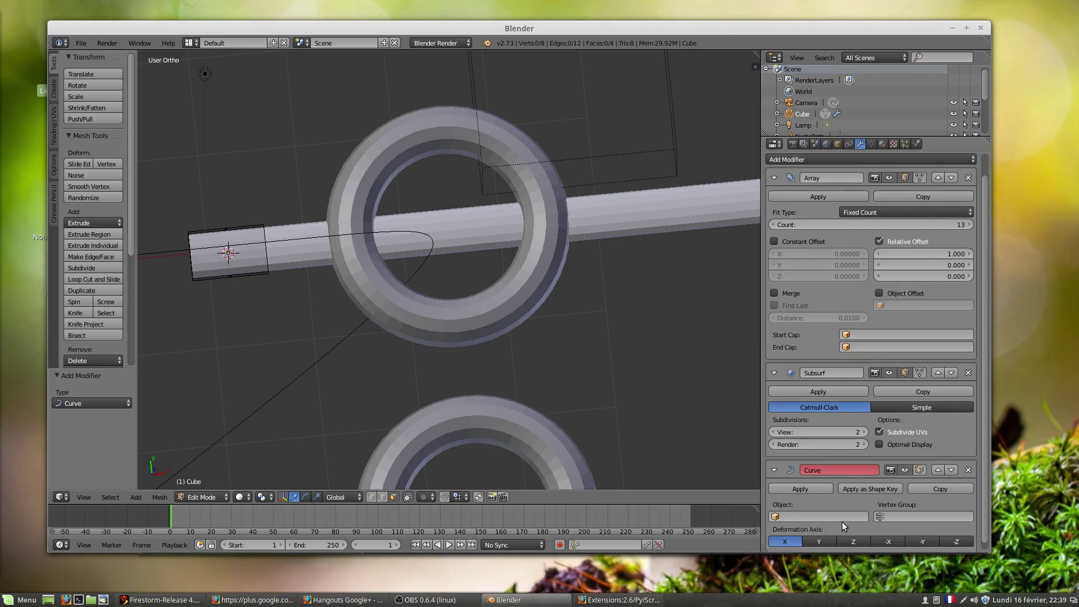
left_click(798, 510)
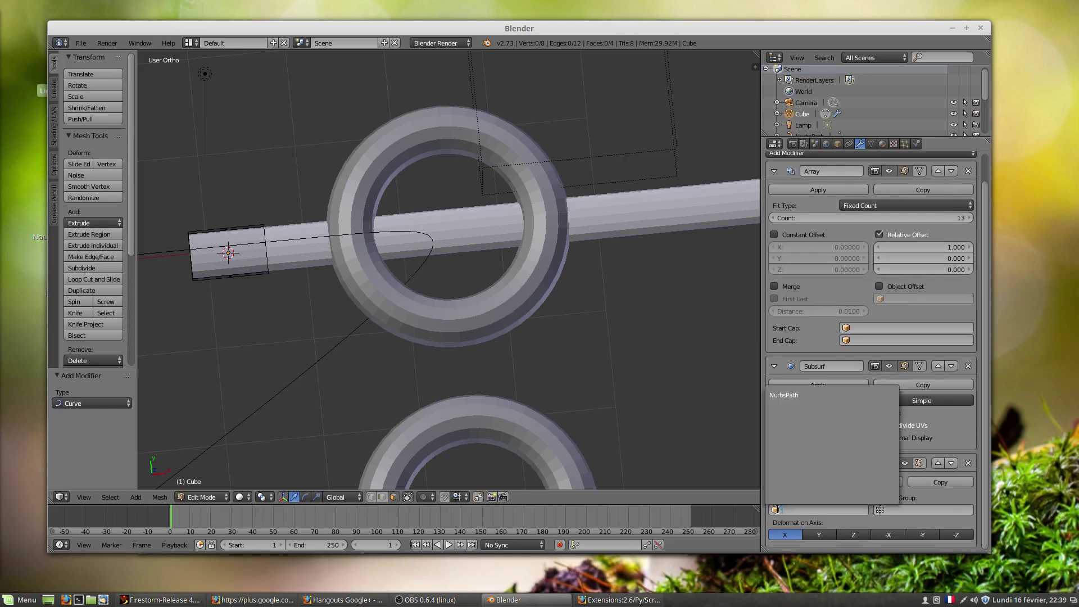
left_click(792, 396)
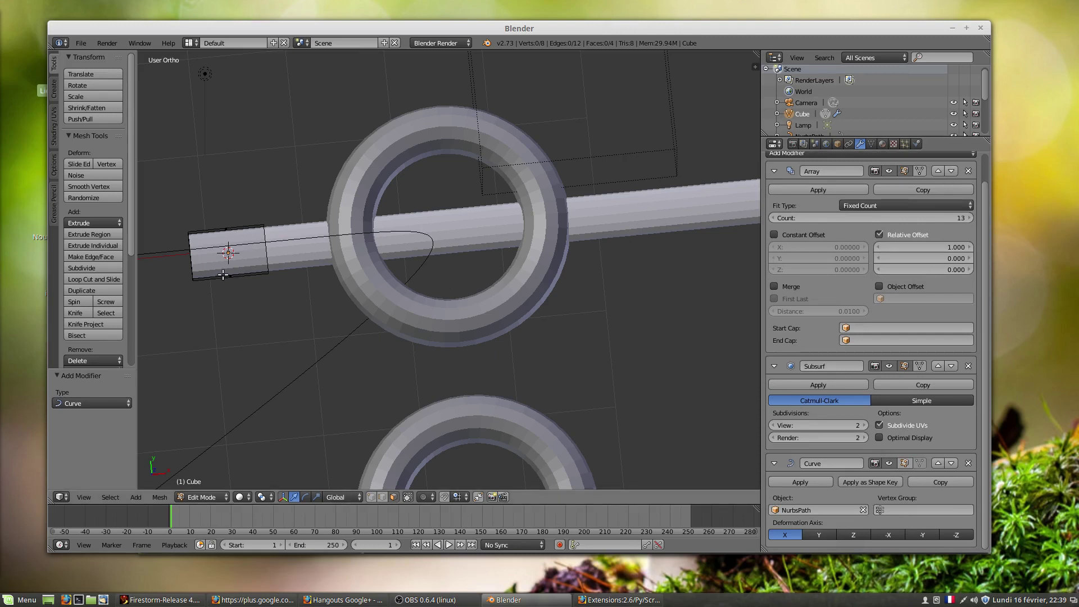
left_click(202, 497)
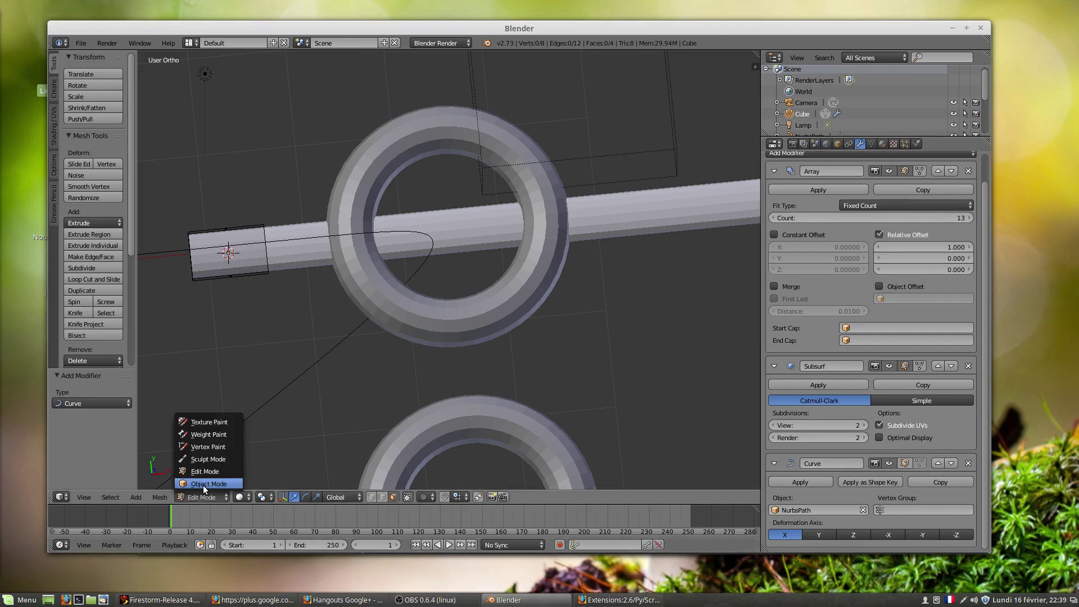
left_click(204, 484)
scroll(308, 337, "down", 8)
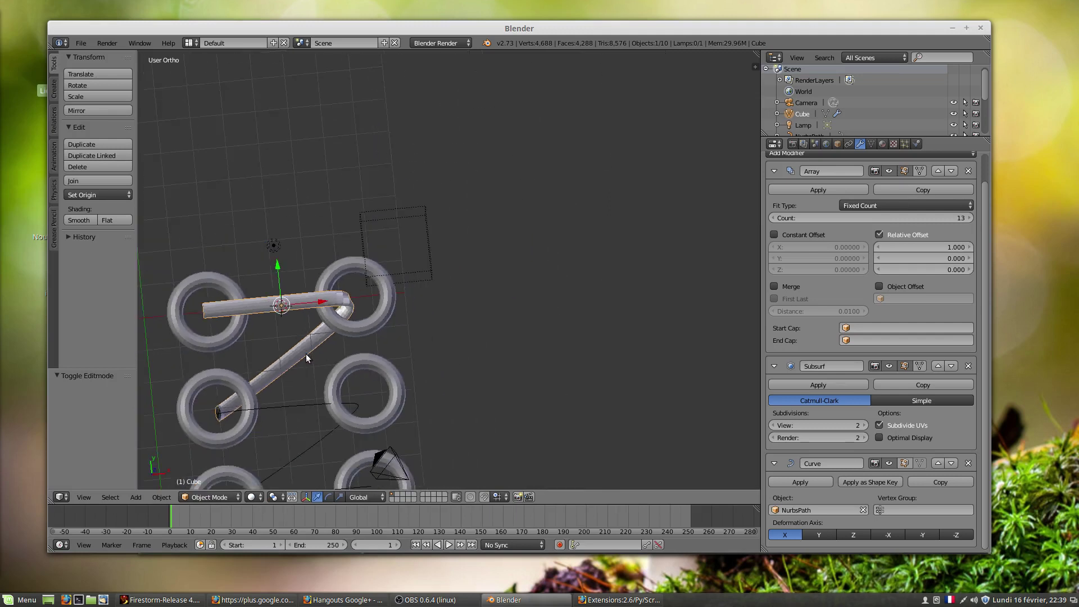
- Try the cube's Subsurf modifier below the Curve modifier, compare the tube's bend, and move it back above Curve
middle_click_drag(292, 386, 283, 373)
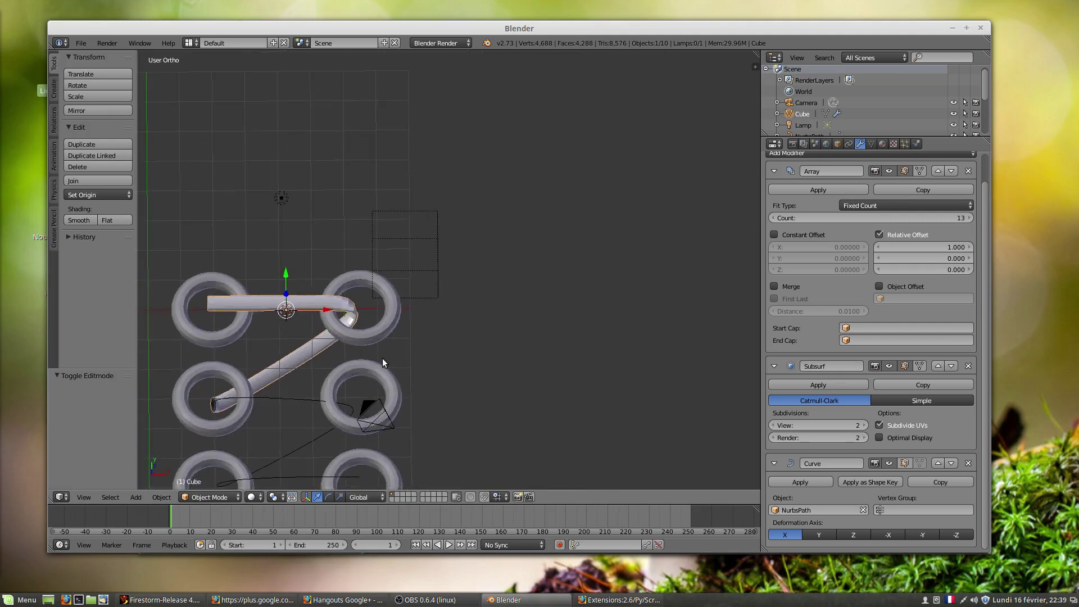
scroll(385, 362, "up", 2)
scroll(383, 373, "down", 2)
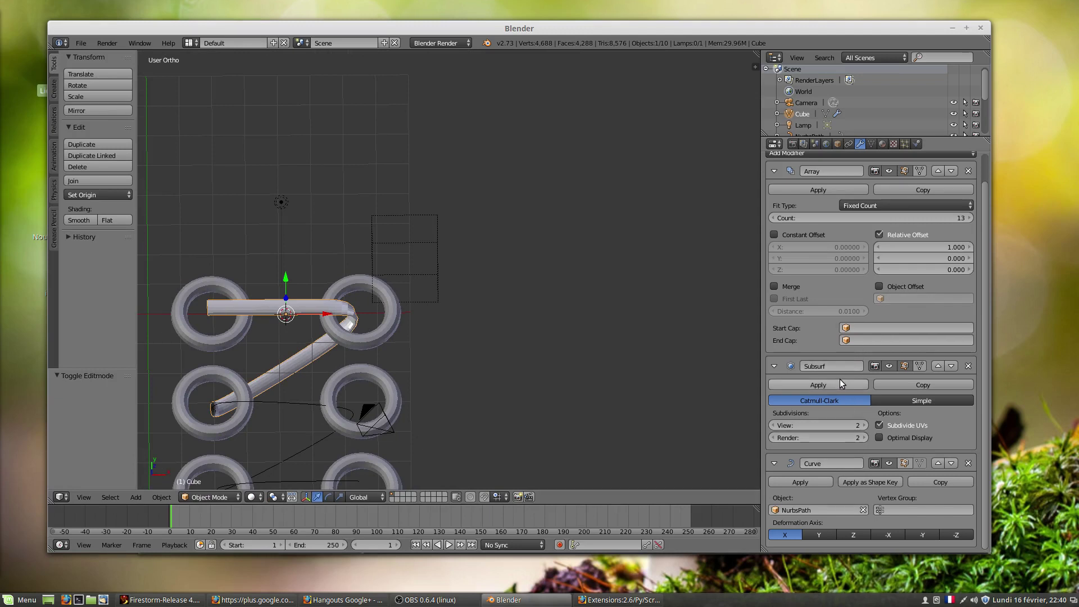
left_click(950, 366)
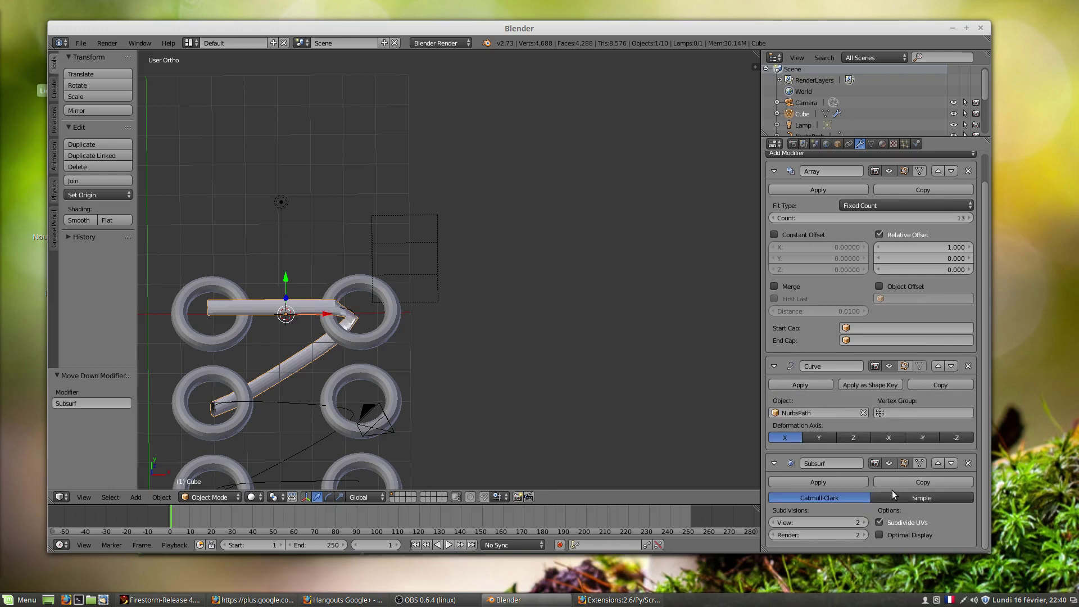
scroll(350, 321, "up", 6)
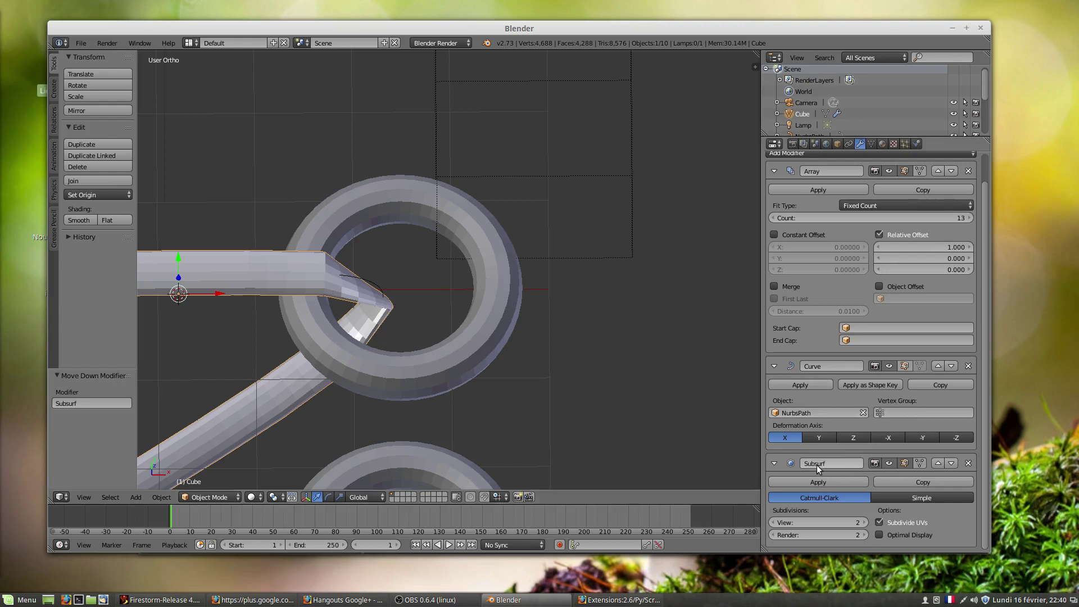
left_click(936, 463)
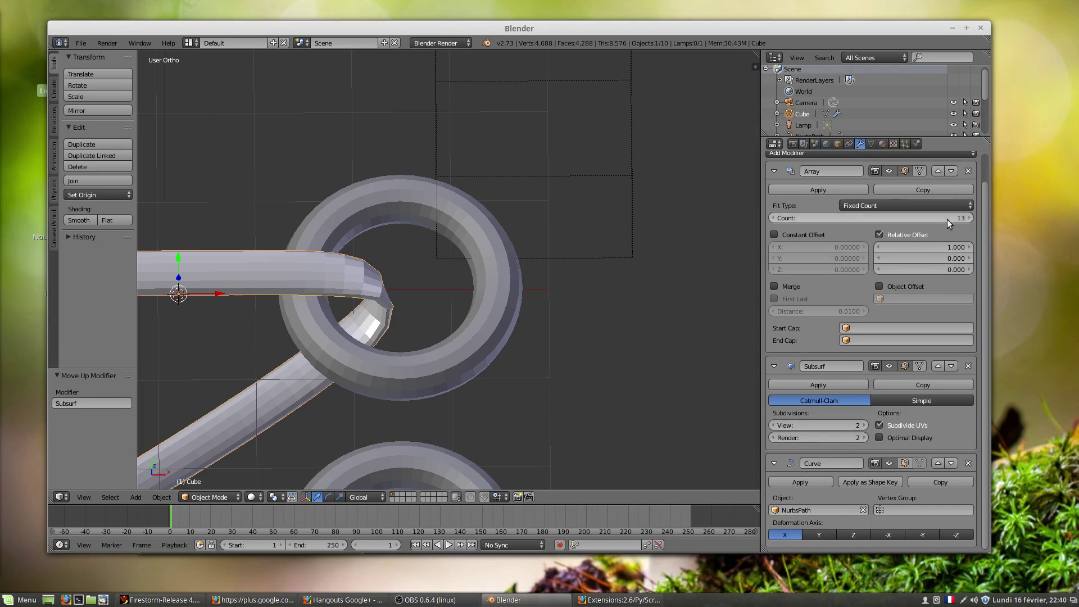
scroll(510, 369, "down", 5)
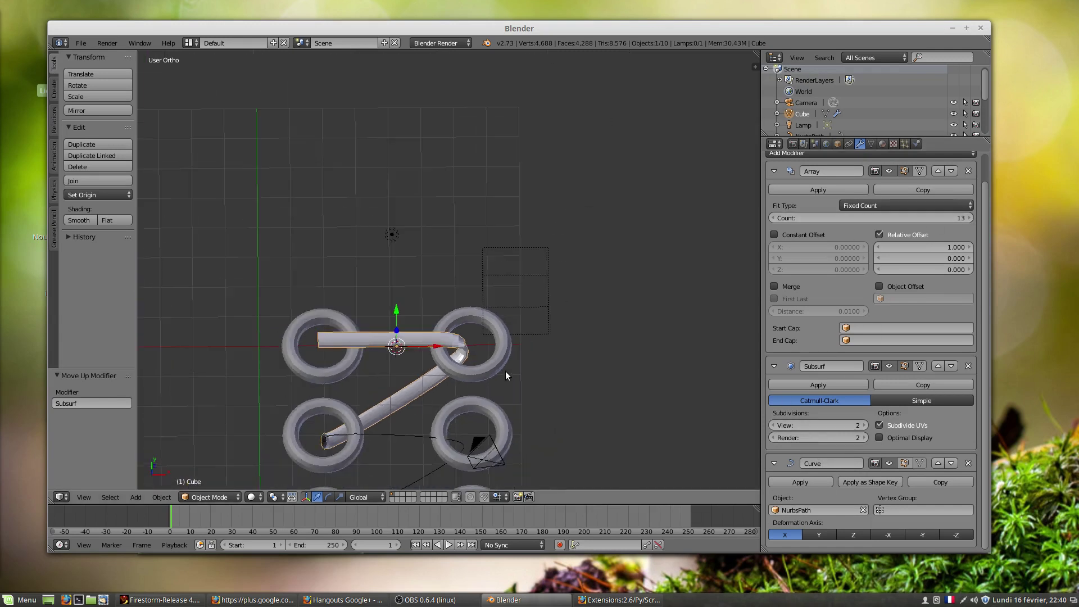
middle_click_drag(511, 364, 502, 330)
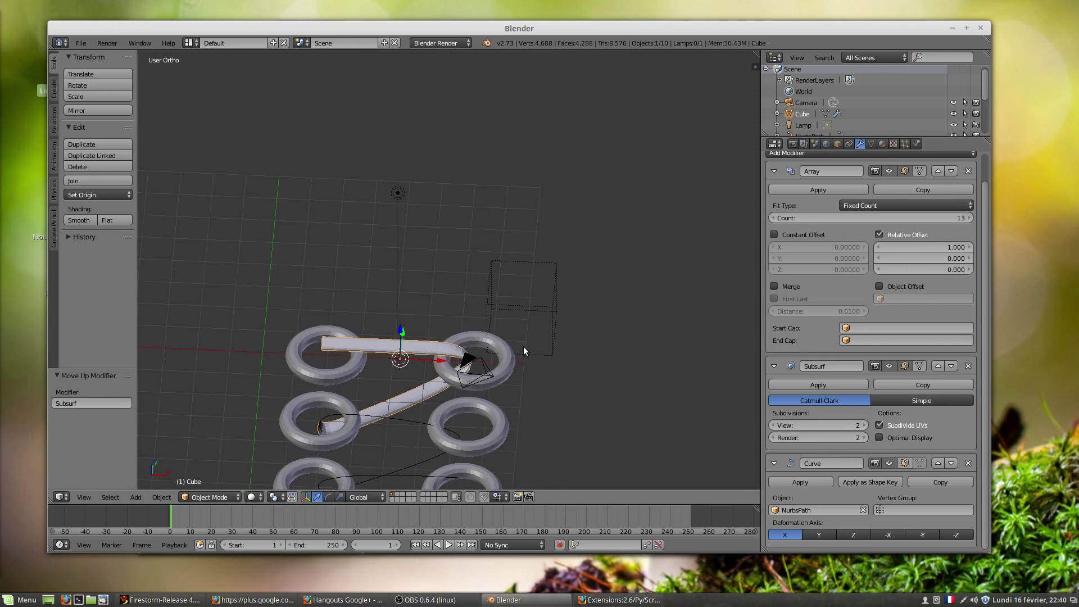
middle_click_drag(511, 370, 467, 416)
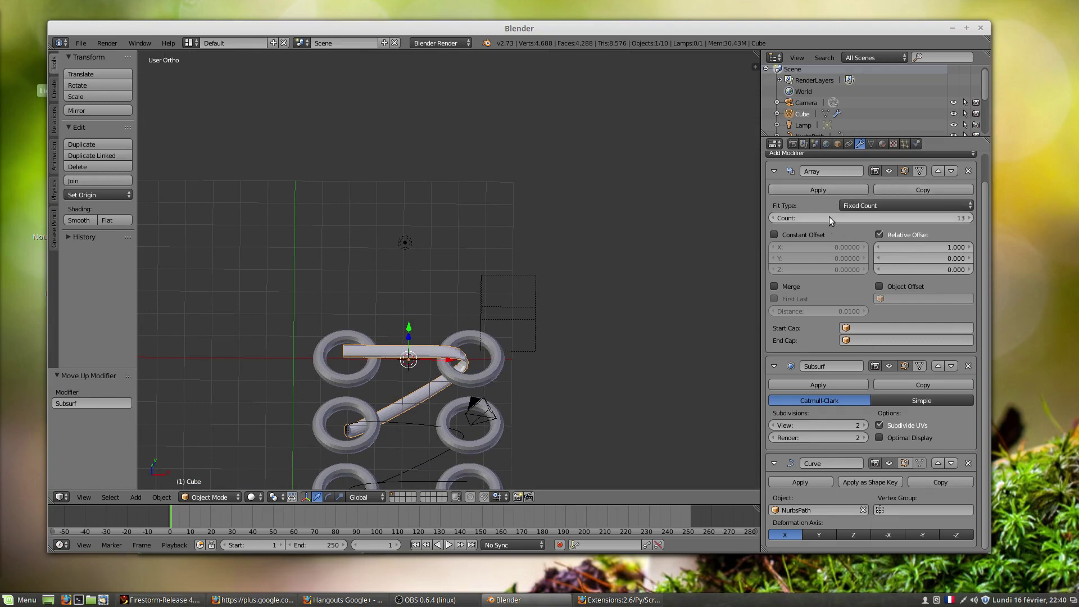
left_click(879, 286)
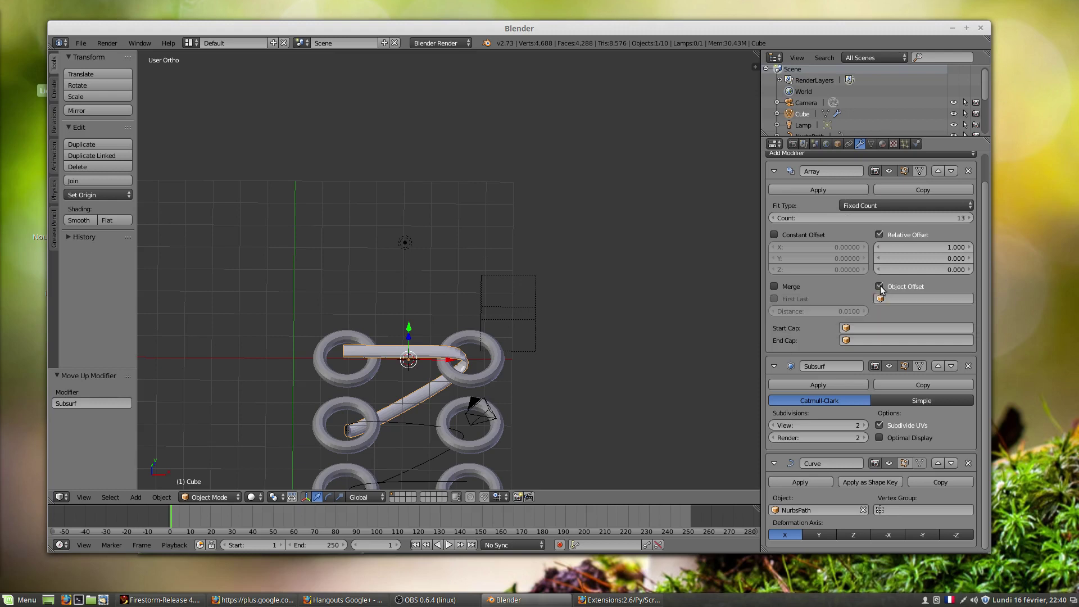
left_click(882, 298)
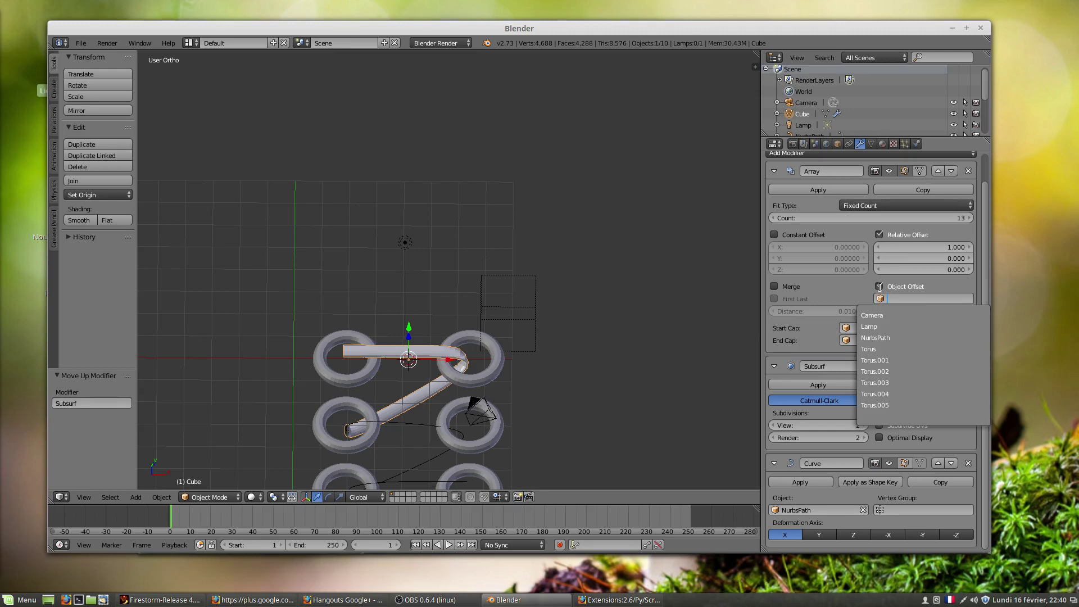
left_click(880, 287)
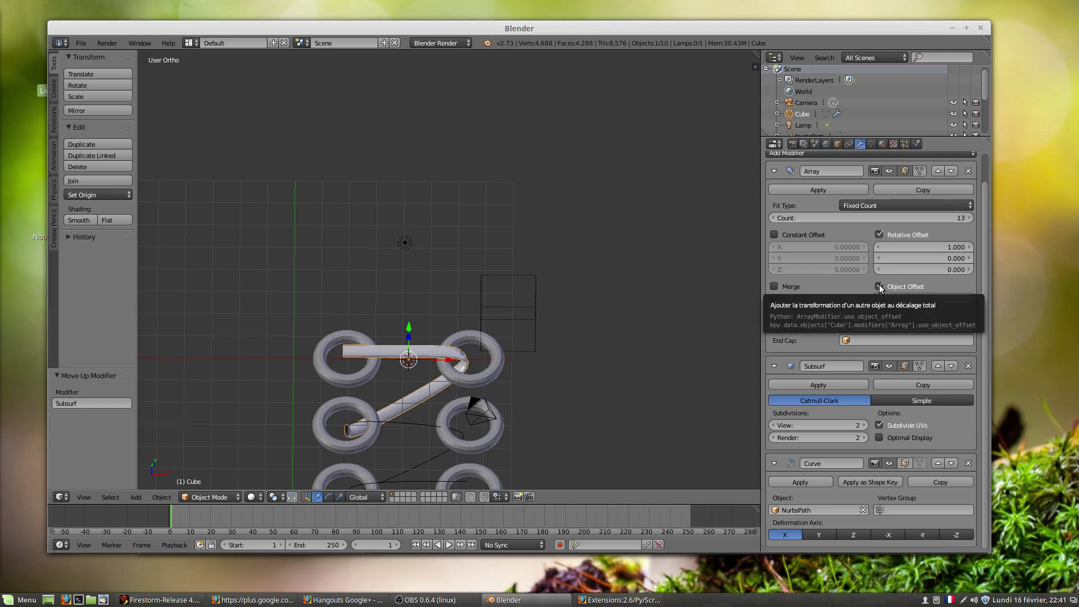
left_click(879, 286)
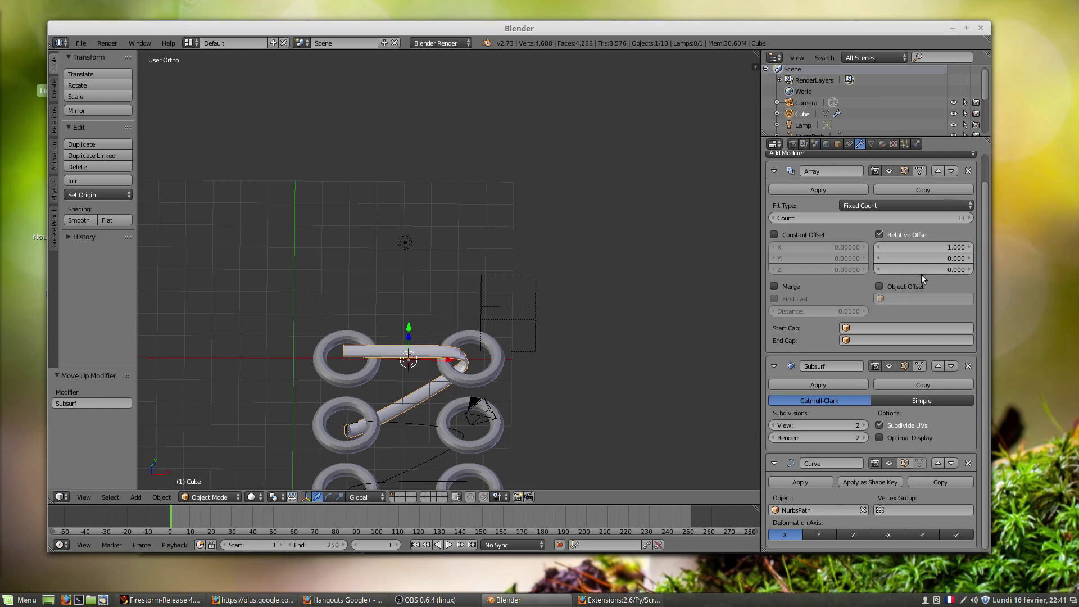
- Raise the Array modifier's count to 37 so the tube extends along the whole path
left_click(969, 217)
left_click(969, 217)
left_click(969, 217)
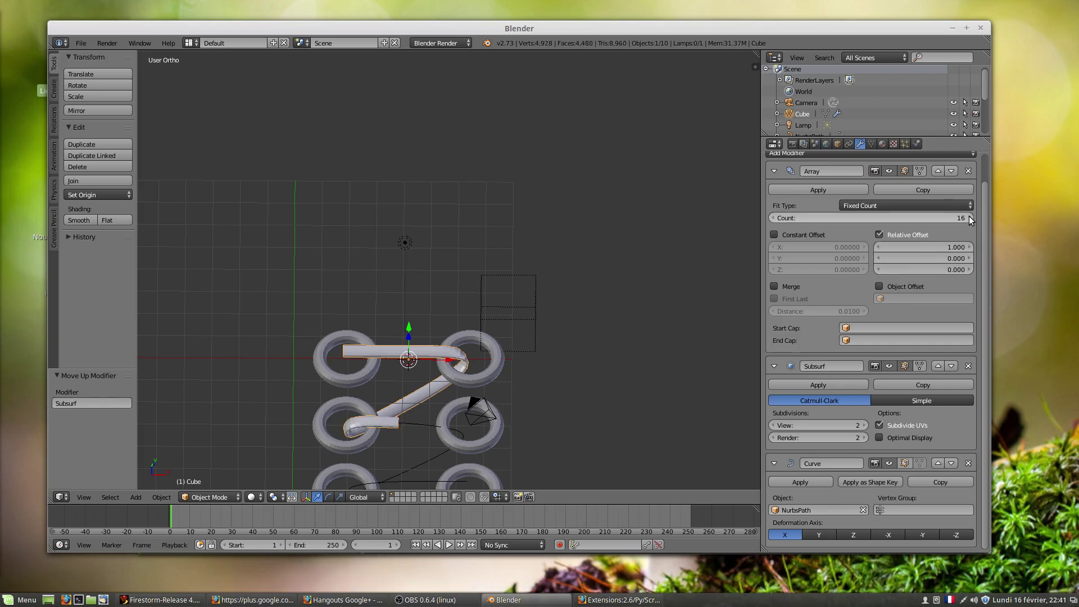
left_click(969, 217)
left_click(970, 216)
left_click(970, 217)
left_click(970, 217)
left_click(970, 217)
left_click(970, 218)
left_click(970, 218)
left_click(970, 218)
left_click(970, 217)
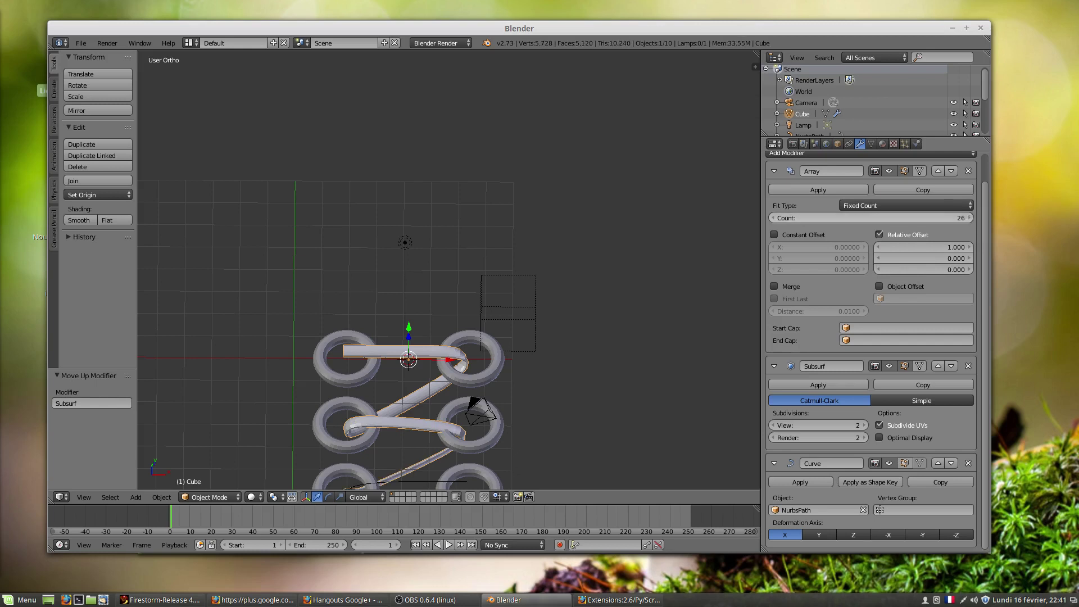
left_click(969, 218)
left_click(969, 218)
left_click(970, 217)
left_click(970, 217)
left_click(970, 217)
left_click(970, 217)
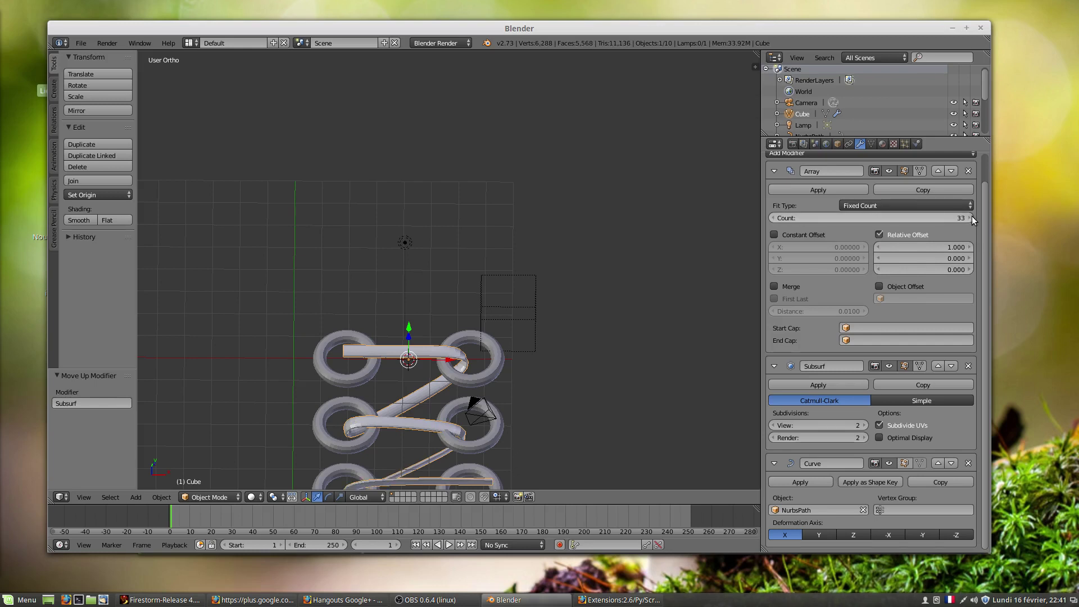
left_click(971, 217)
left_click(972, 217)
left_click(972, 217)
left_click(971, 217)
- Edit NurbsPath and raise its upper control point at the middle torus on the positive X side by about 0.416 along Z
scroll(520, 391, "down", 1)
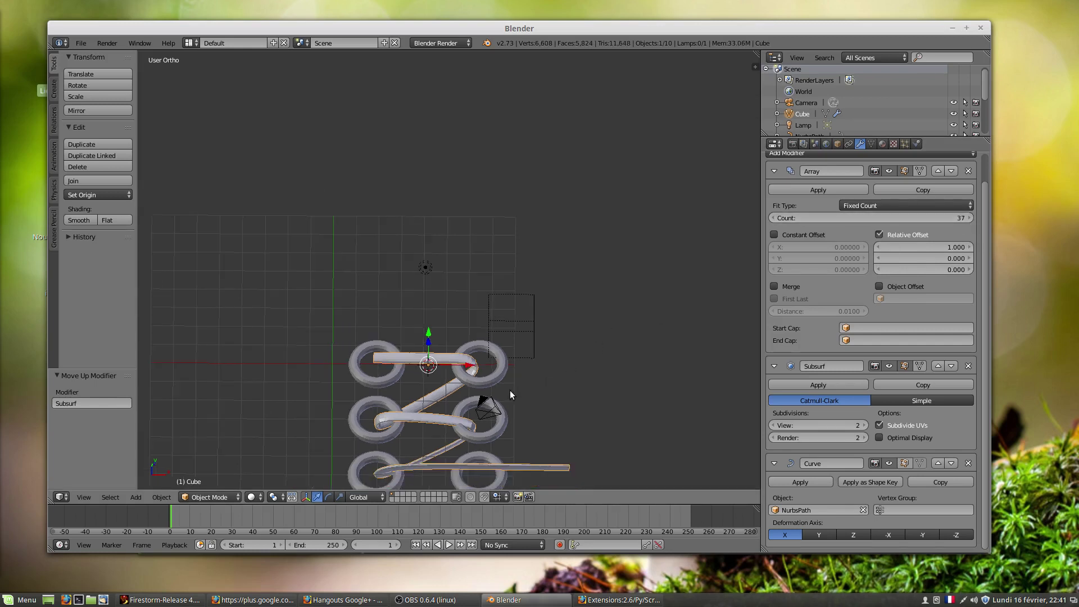
middle_click_drag(452, 427, 470, 279, "shift")
scroll(481, 353, "up", 3)
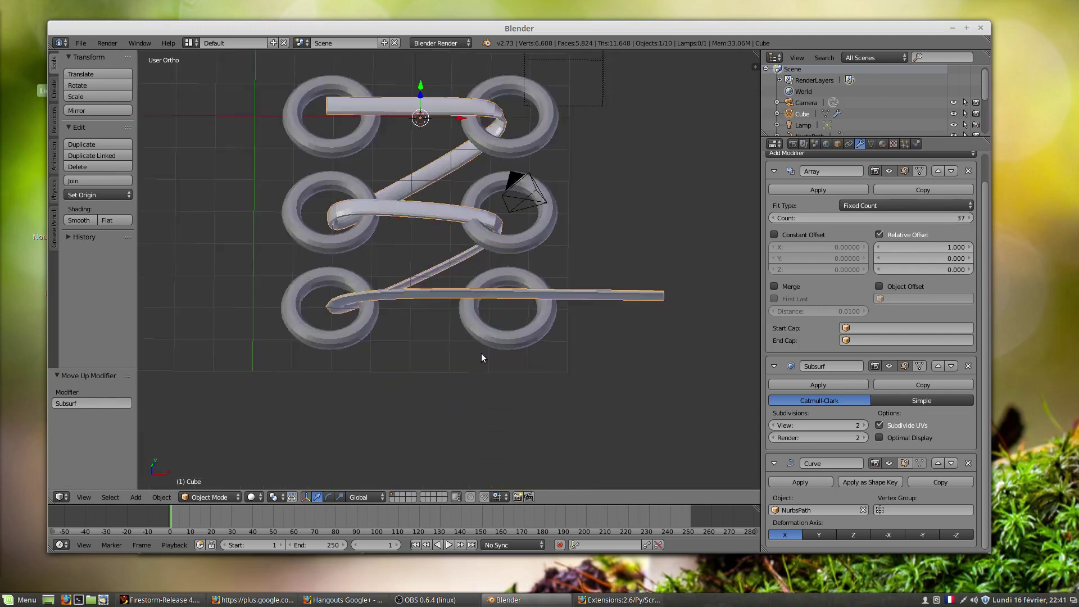
scroll(481, 353, "up", 2)
middle_click_drag(430, 309, 479, 442, "shift")
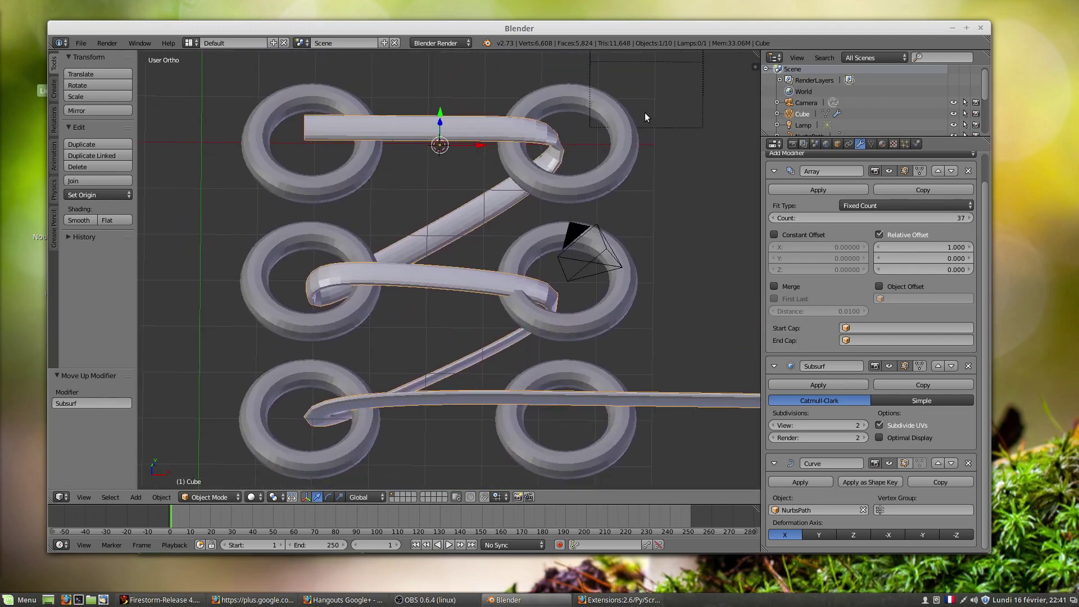
right_click(660, 127)
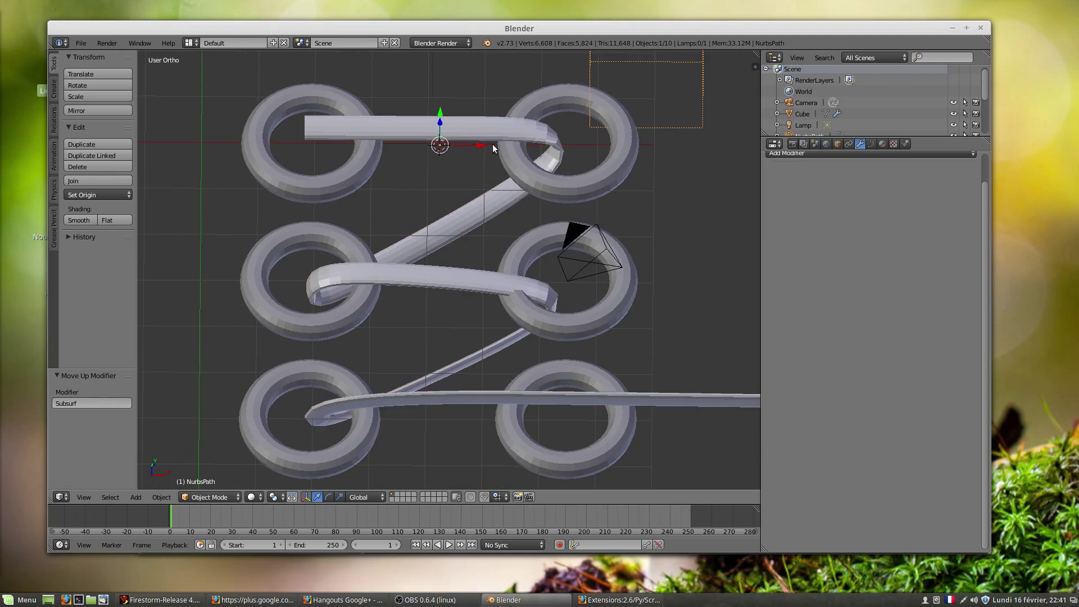
key("Tab")
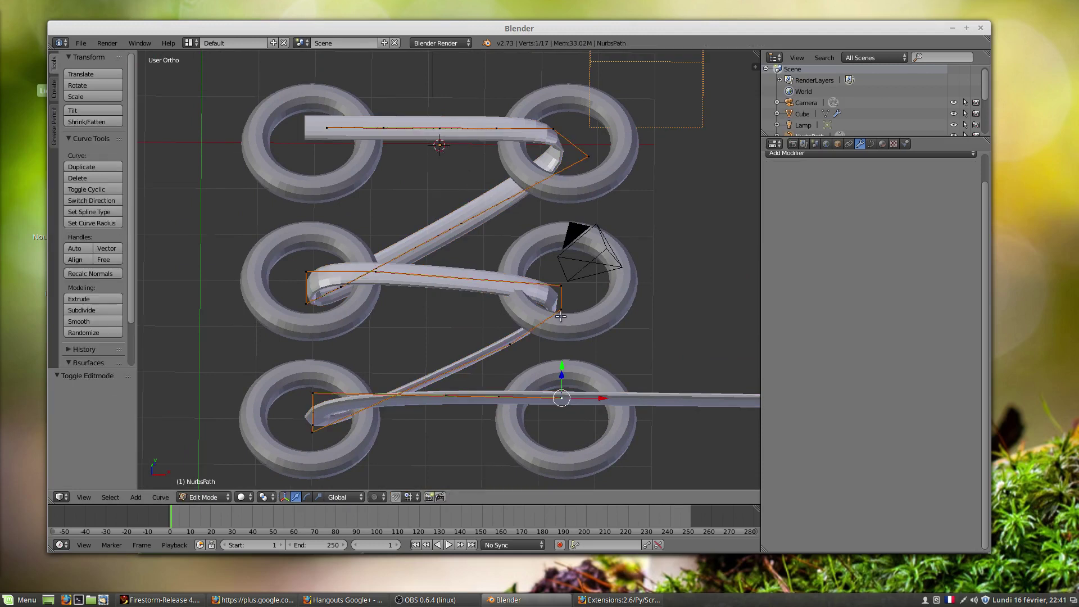
middle_click_drag(561, 316, 547, 304)
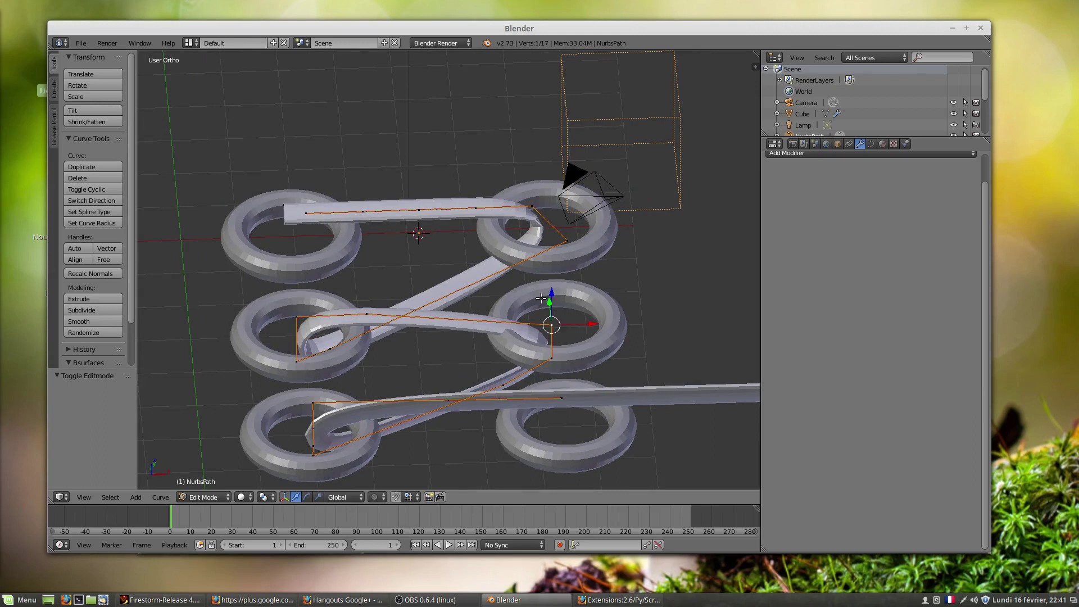
left_click_drag(552, 293, 551, 274)
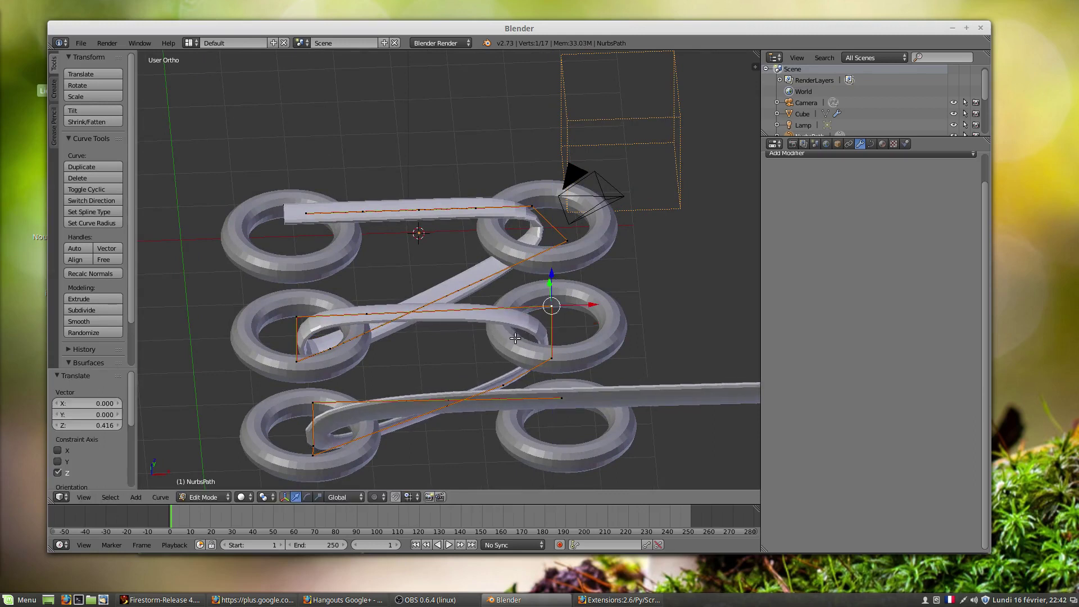
- Tilt the path's diagonal control point below the middle torus and the lowest point inside the last negative-X torus by about -70°
right_click(549, 360)
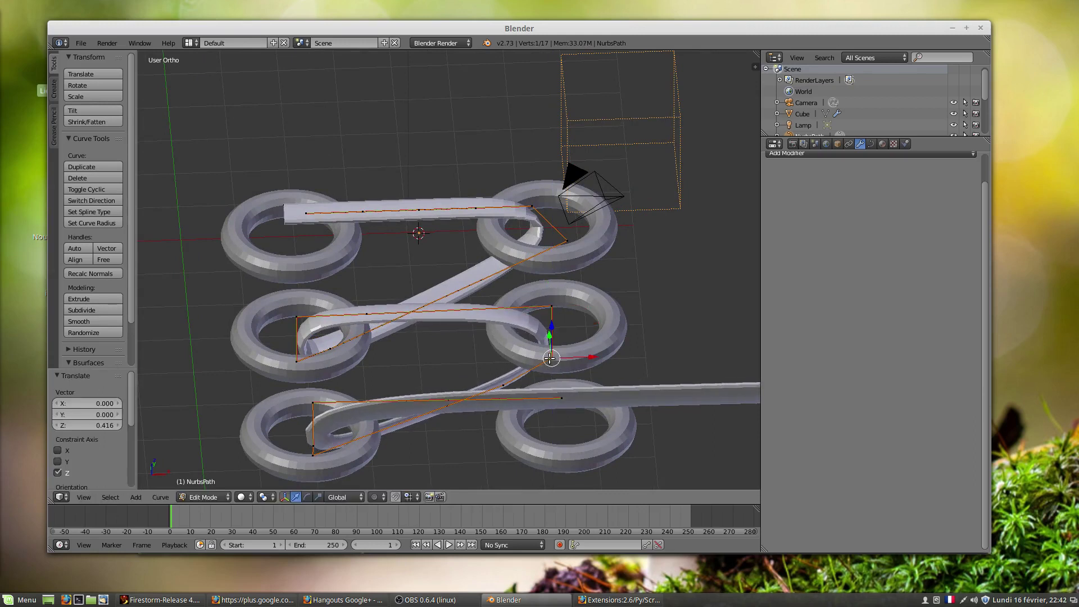
right_click(504, 383)
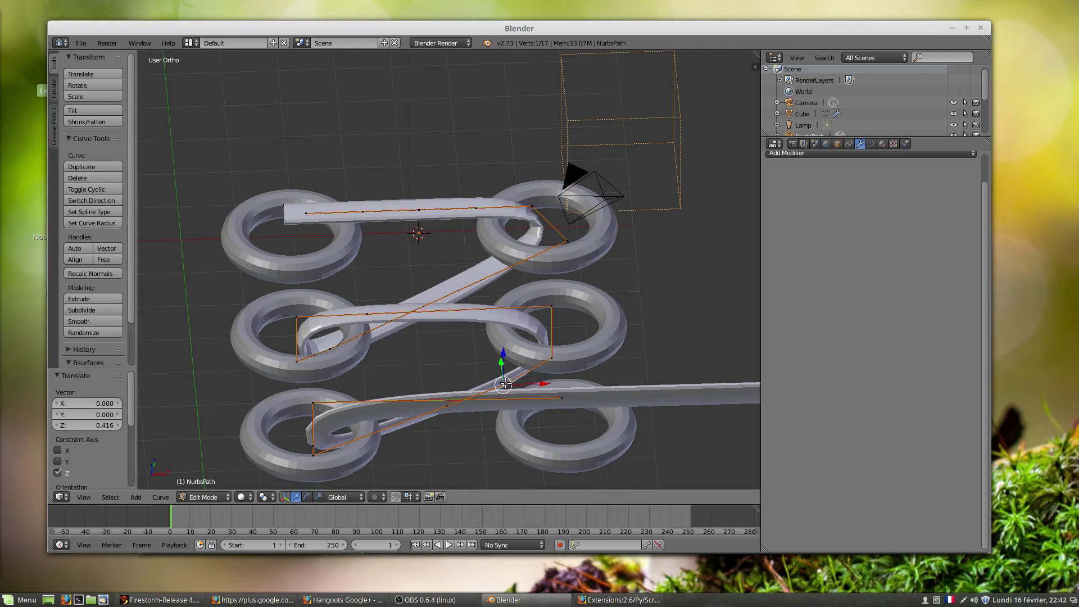
right_click(316, 452, "shift")
middle_click_drag(348, 453, 431, 450)
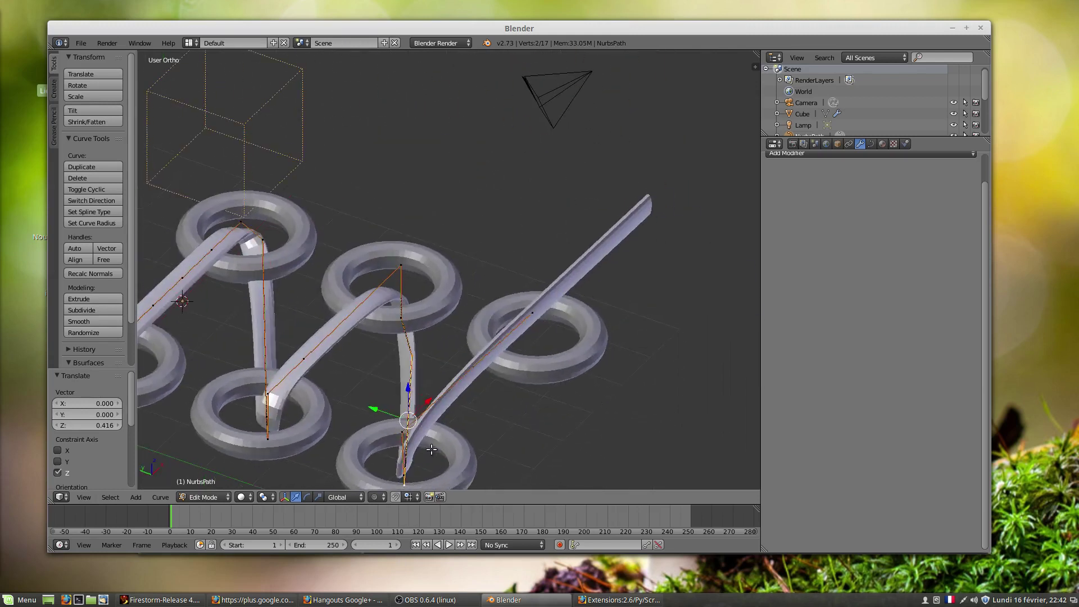
key("ctrl+t")
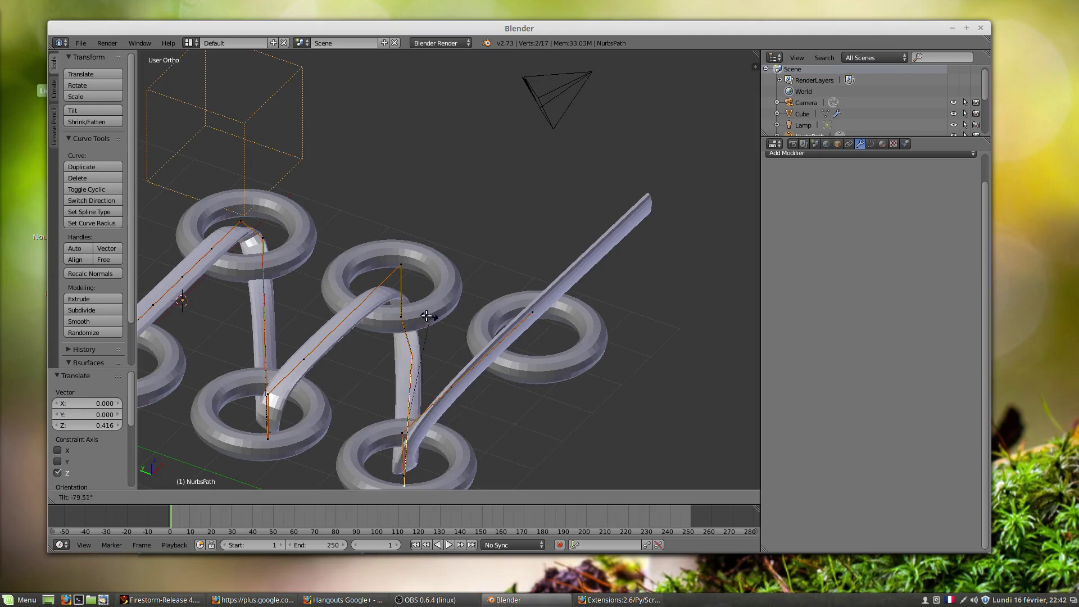
left_click(448, 316)
- Tilt the three stacked path control points inside the last torus on the negative X side by about -57.6°
middle_click_drag(478, 406, 417, 418)
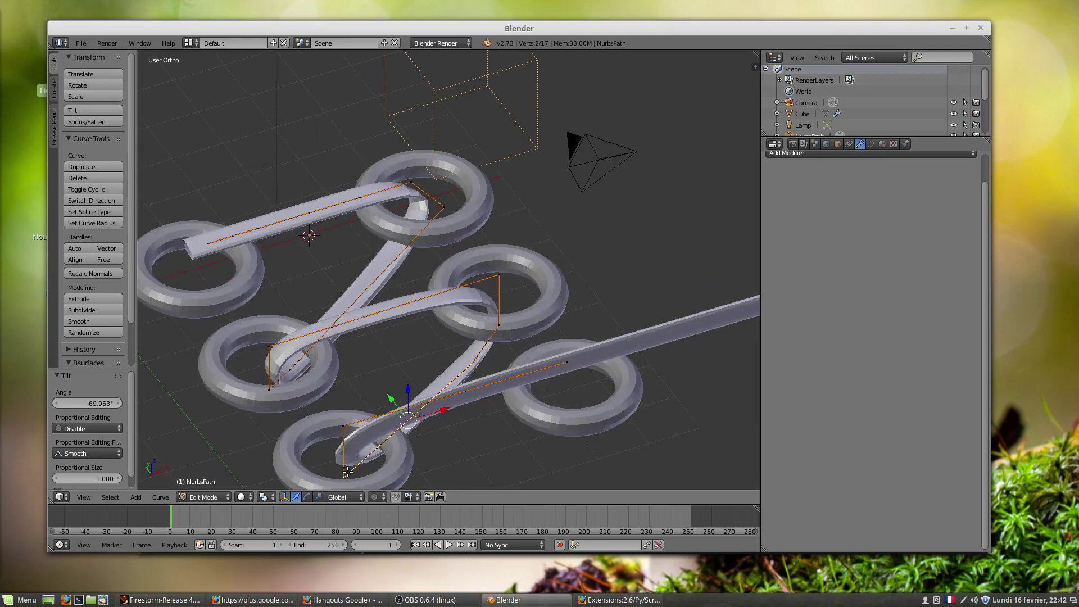
right_click(341, 467, "shift")
right_click(343, 476)
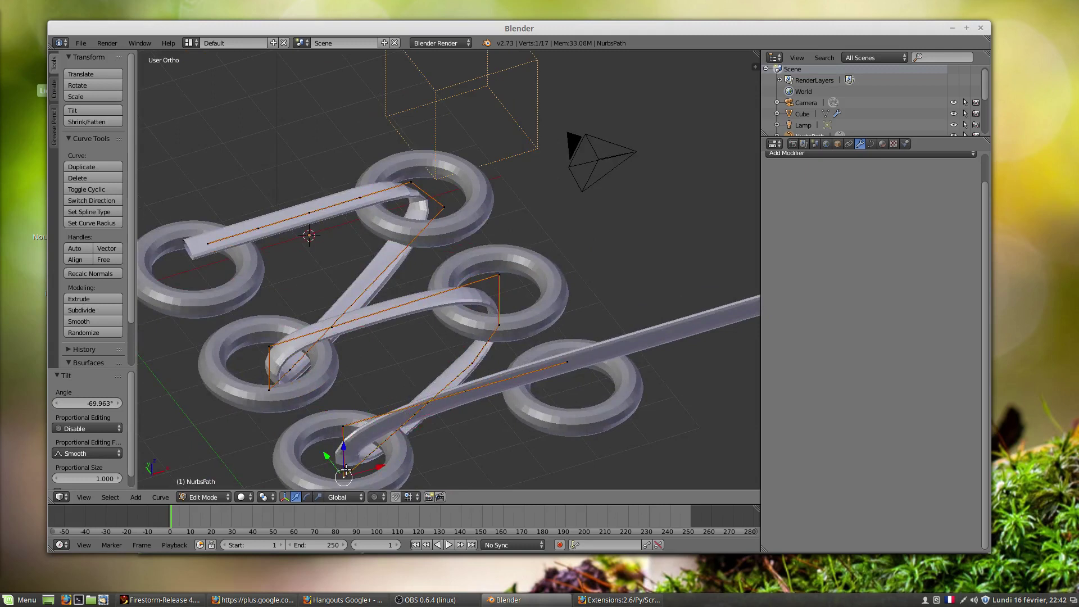
right_click(344, 431, "shift")
middle_click_drag(362, 448, 453, 454)
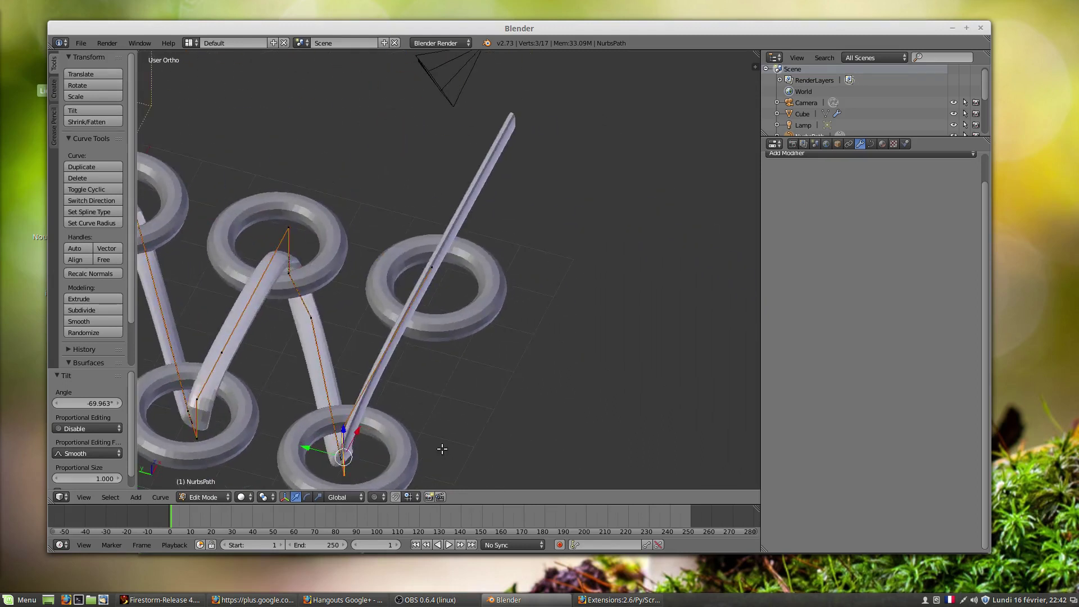
key("ctrl+t")
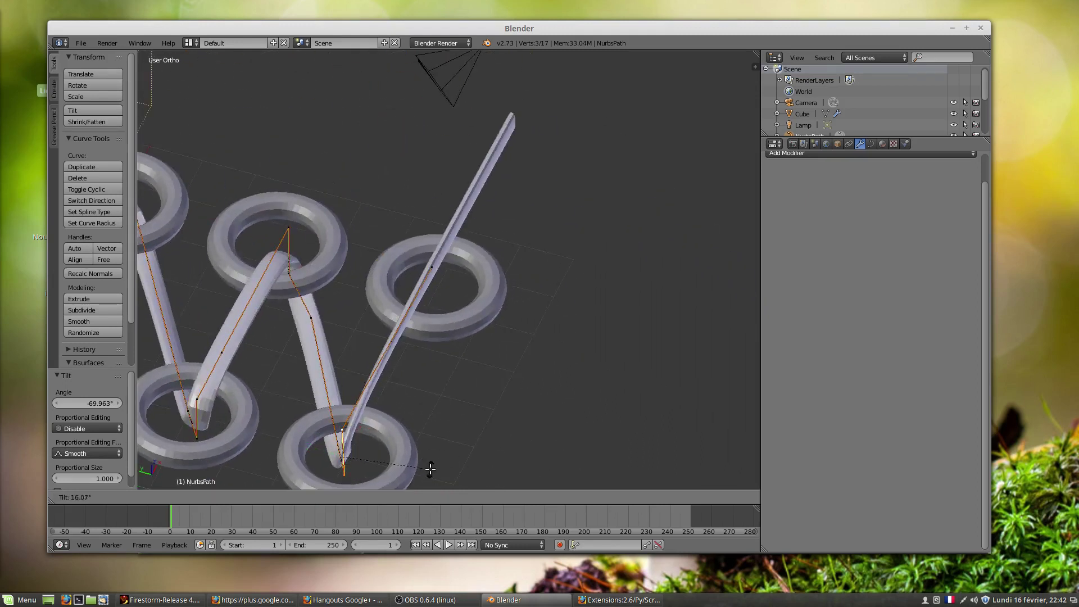
left_click(406, 321)
- Tilt the last two control points, along the path's final straight stretch across the end tori, by about -37.4°
middle_click_drag(495, 360, 428, 332)
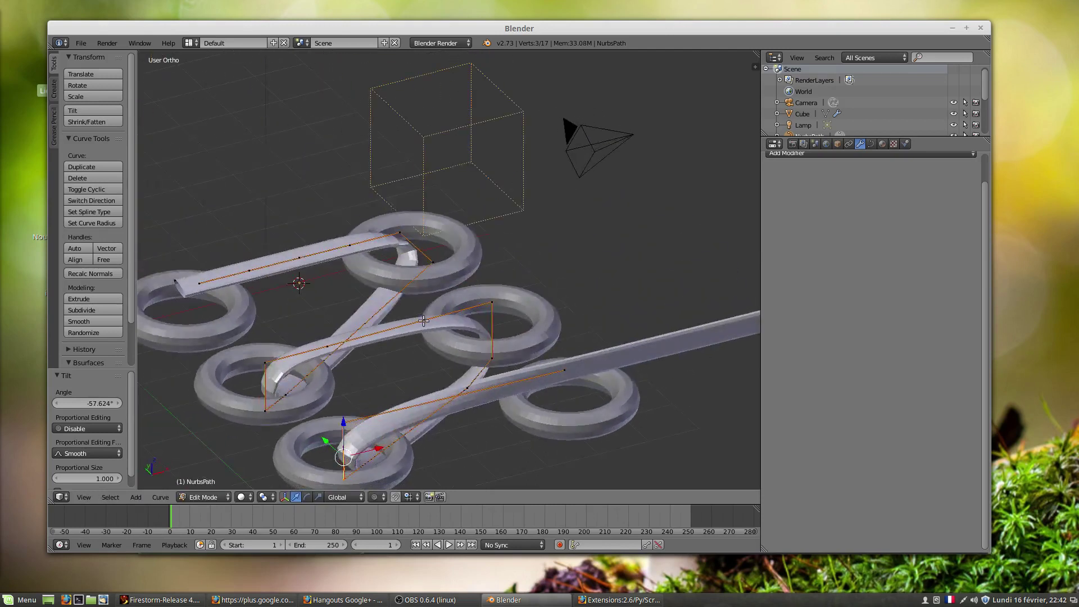
right_click(564, 372)
right_click(343, 422)
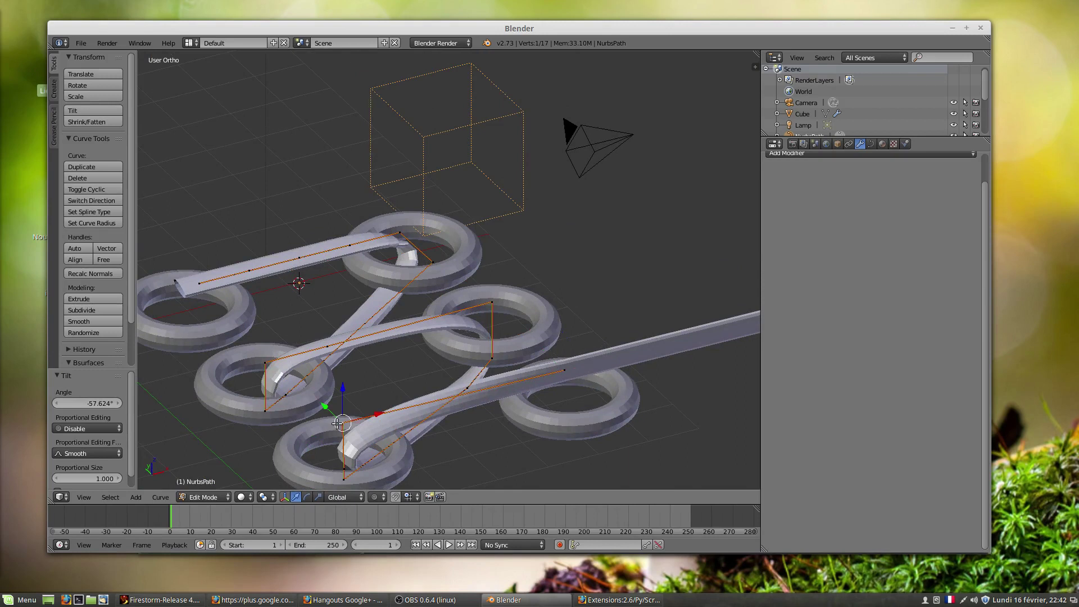
right_click(565, 370, "shift")
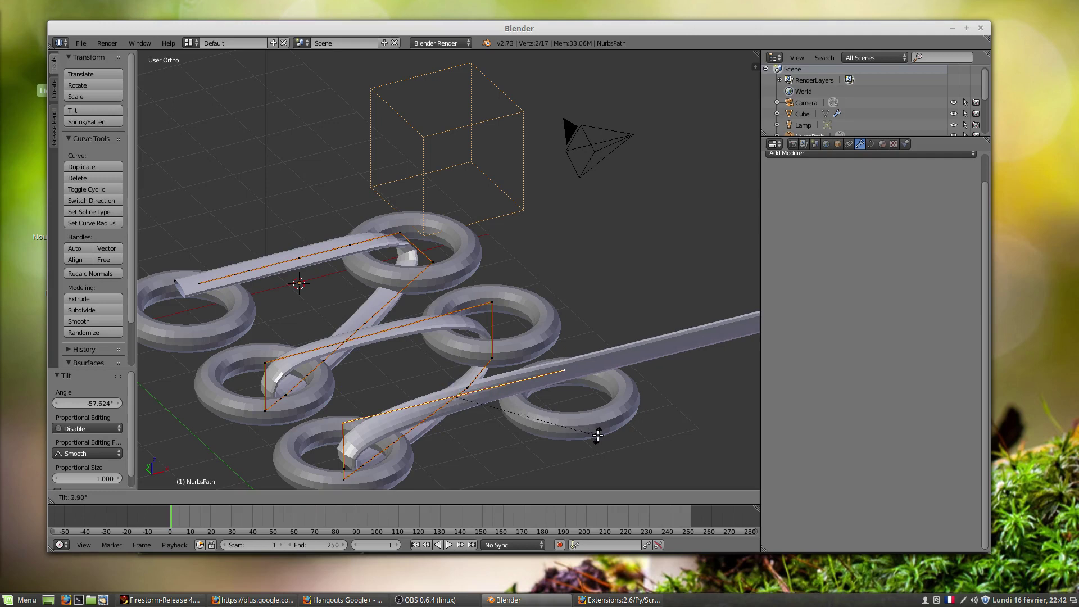
key("ctrl+t")
left_click(590, 330)
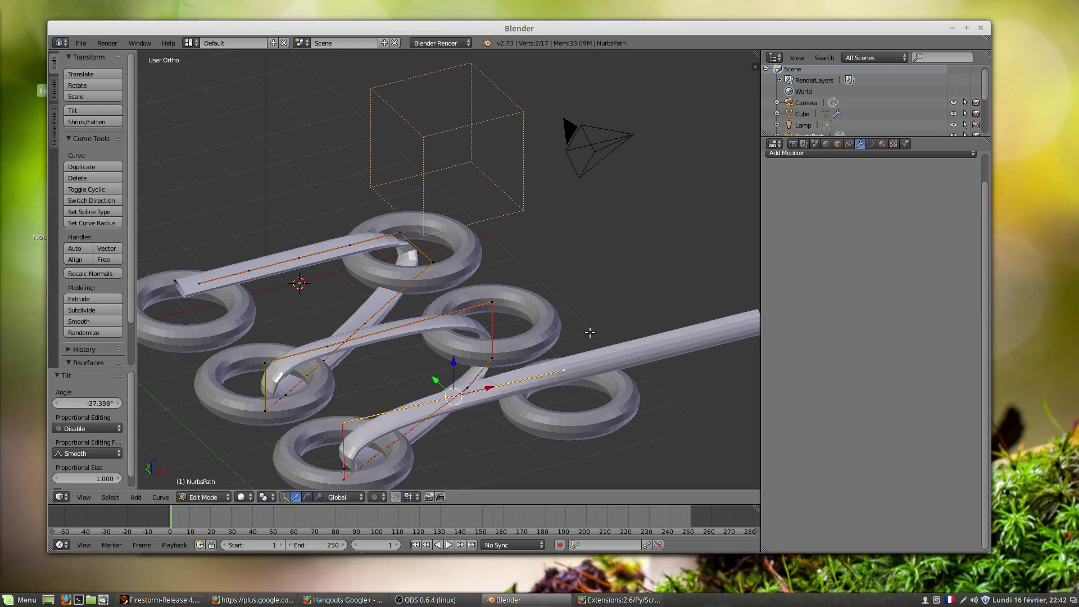
scroll(611, 385, "down", 3)
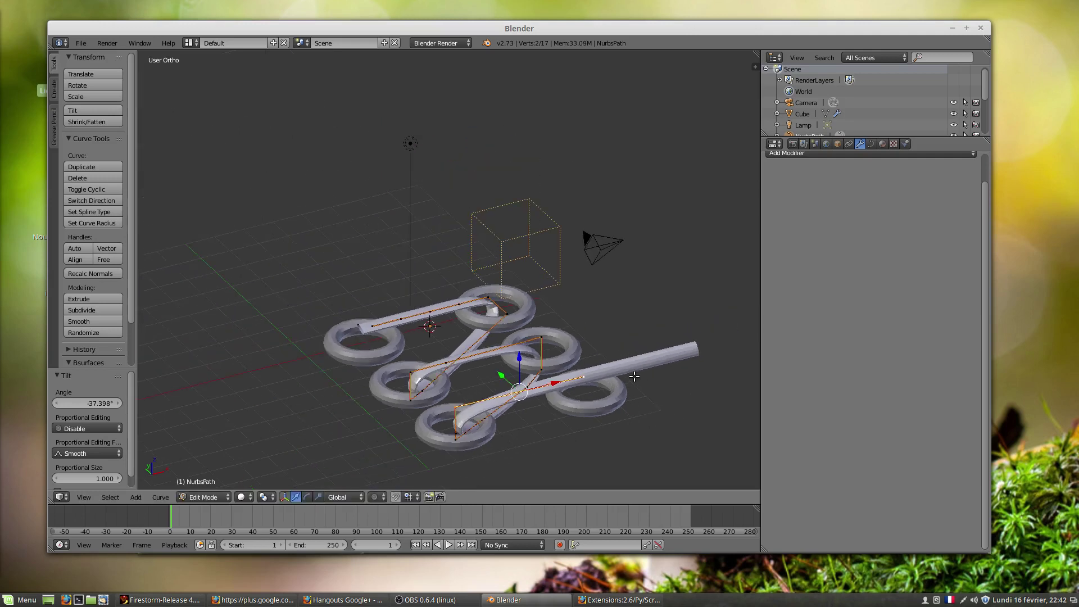
- Lower the path's bottom control point inside the last torus on the negative X side by about 0.087 along Z
middle_click_drag(549, 401, 493, 423, "shift")
right_click(447, 467)
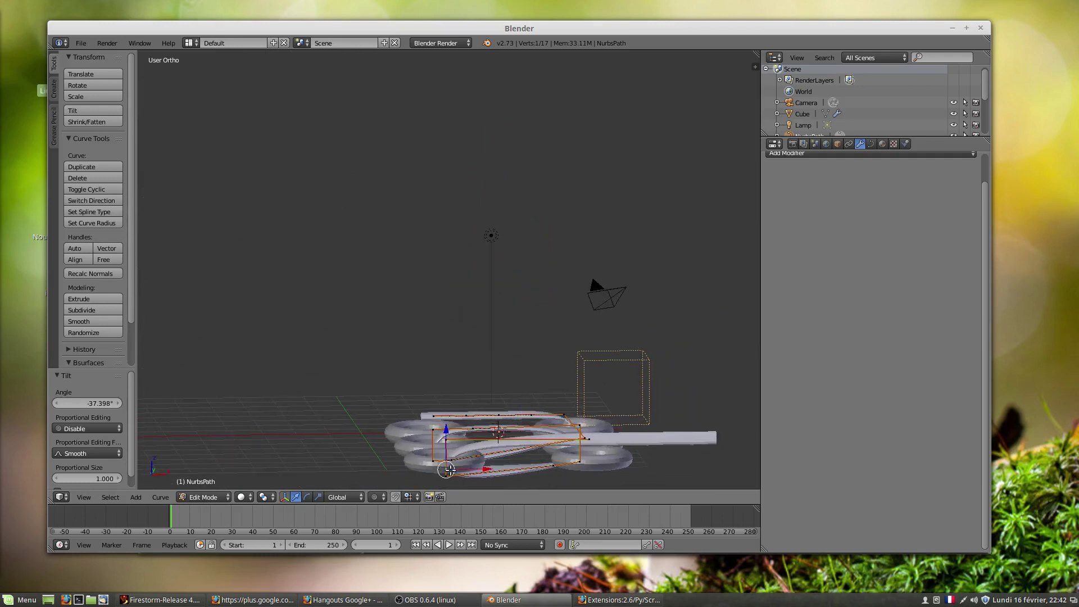
mouse_move(448, 431)
left_mouse_down()
mouse_move(450, 421)
mouse_move(448, 437)
left_mouse_up()
right_click(447, 475)
- Move the control point on the path's last diagonal by about -0.786 along X, 0.070 along Y and -0.051 along Z, and raise it about 0.626 along Z
right_click(552, 465)
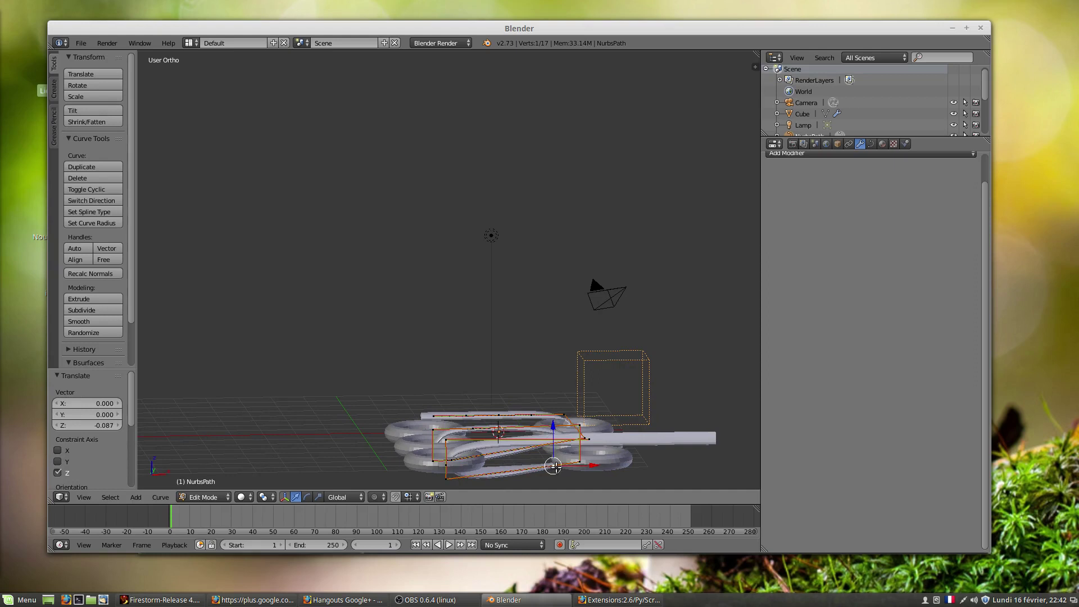
left_click_drag(556, 465, 533, 468)
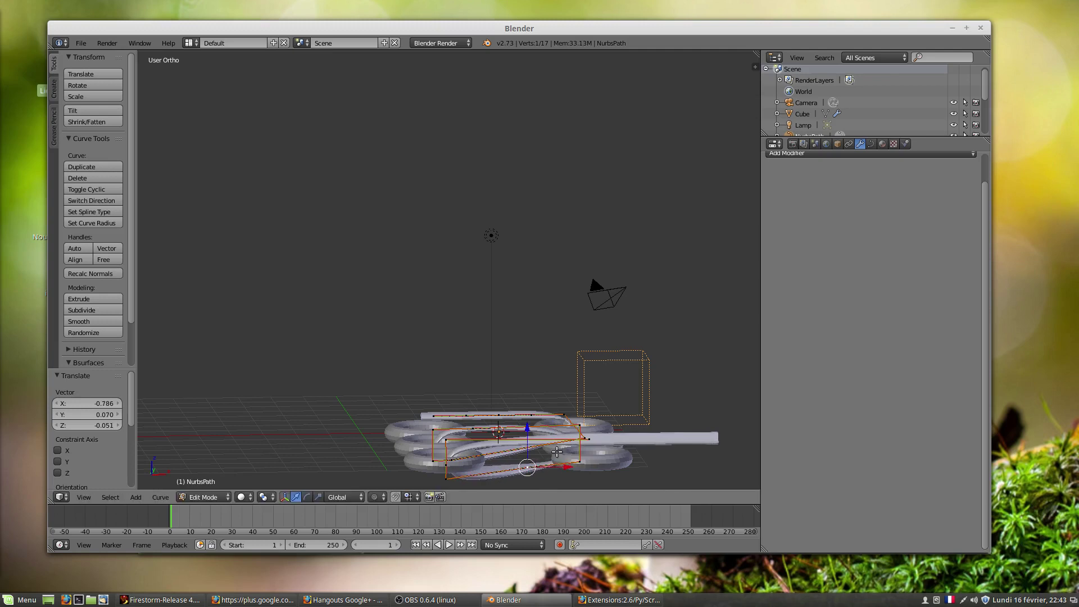
middle_click_drag(533, 468, 544, 60)
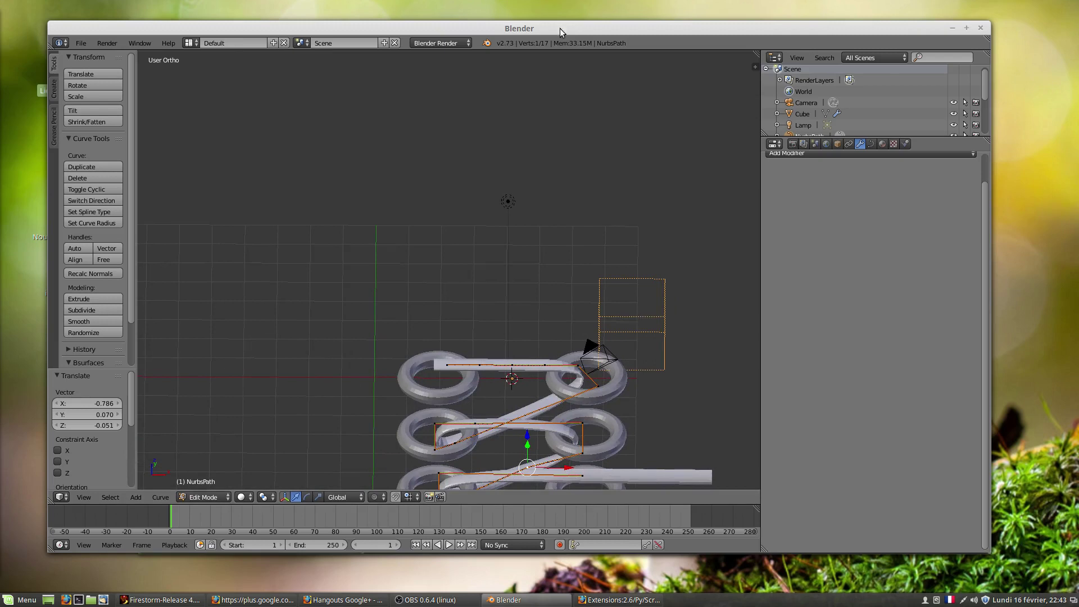
scroll(531, 180, "down", 3)
middle_click_drag(526, 185, 542, 248)
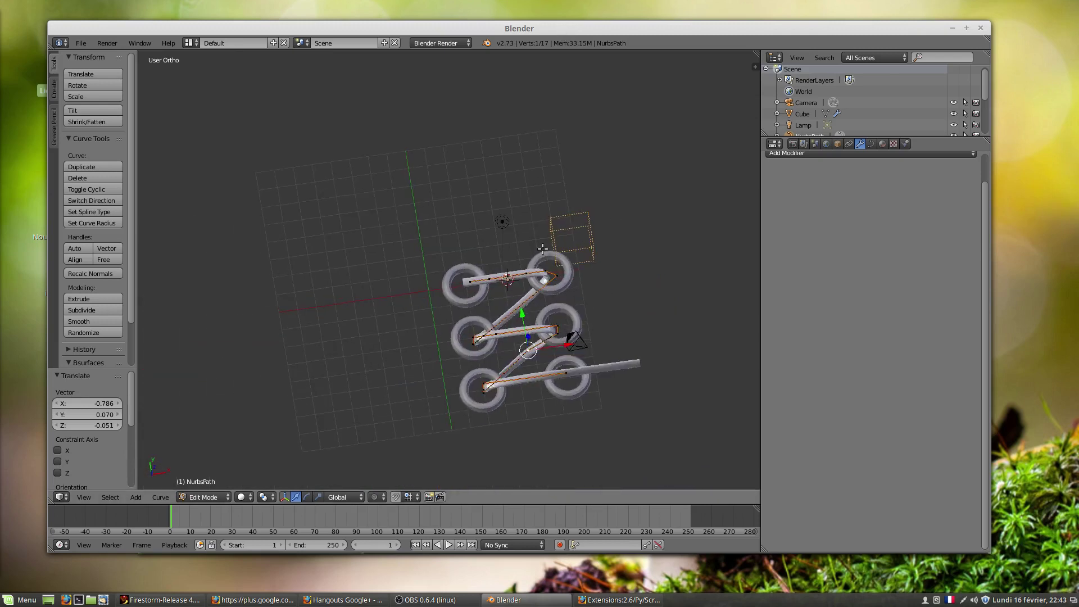
scroll(539, 232, "up", 3)
middle_click_drag(532, 203, 640, 178)
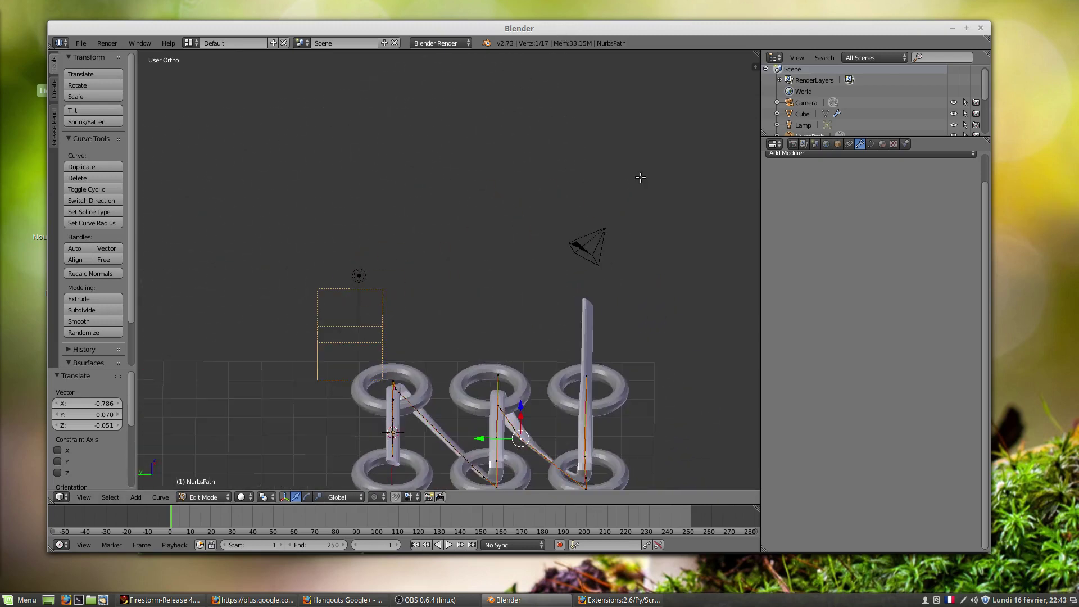
left_click_drag(523, 406, 531, 385)
- Deselect the path's control points and examine the tube's bends through the tori from several angles, in solid and wireframe display
middle_click_drag(562, 378, 674, 424)
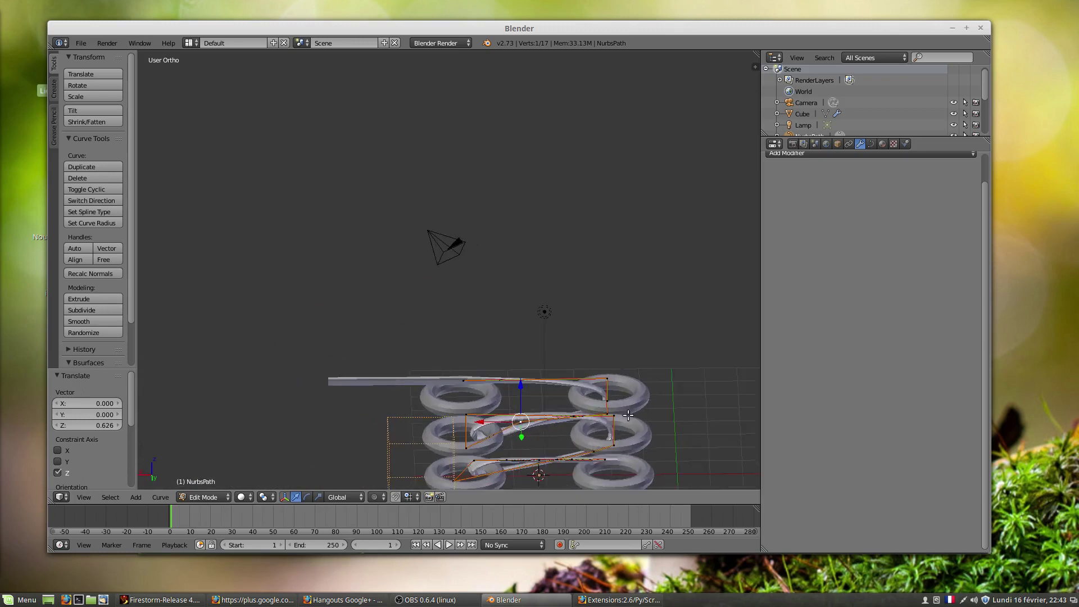
scroll(607, 433, "up", 2)
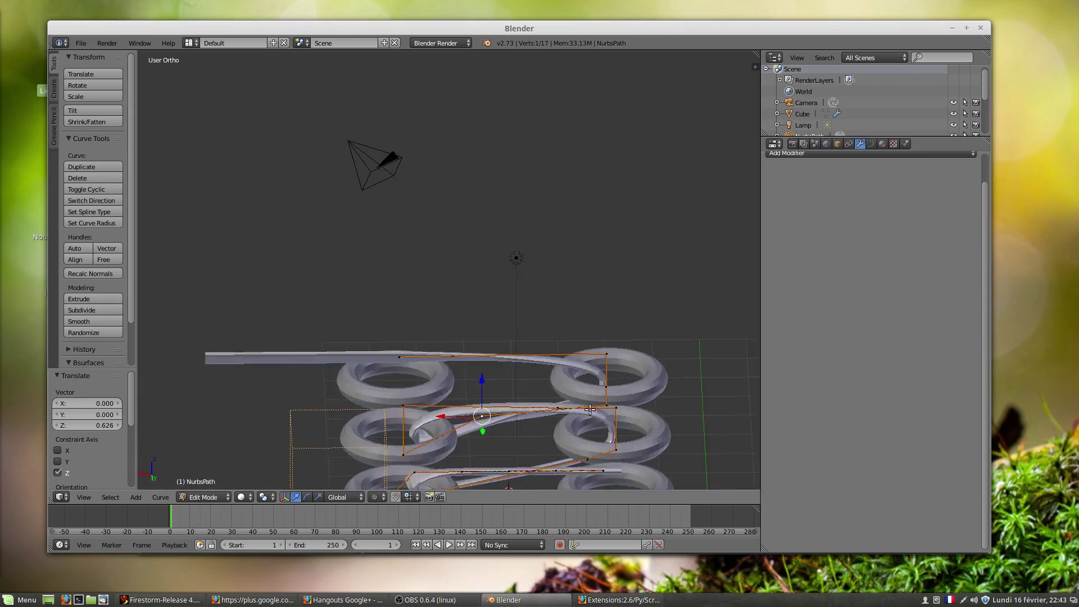
middle_click_drag(590, 410, 593, 297, "shift")
middle_click_drag(556, 332, 565, 363)
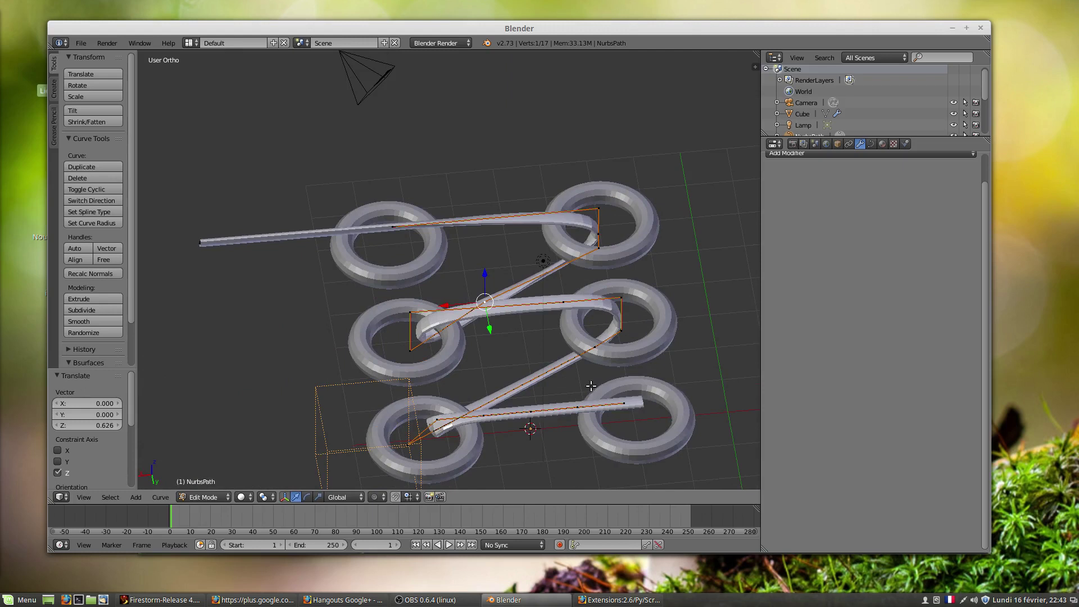
middle_click_drag(618, 419, 610, 429)
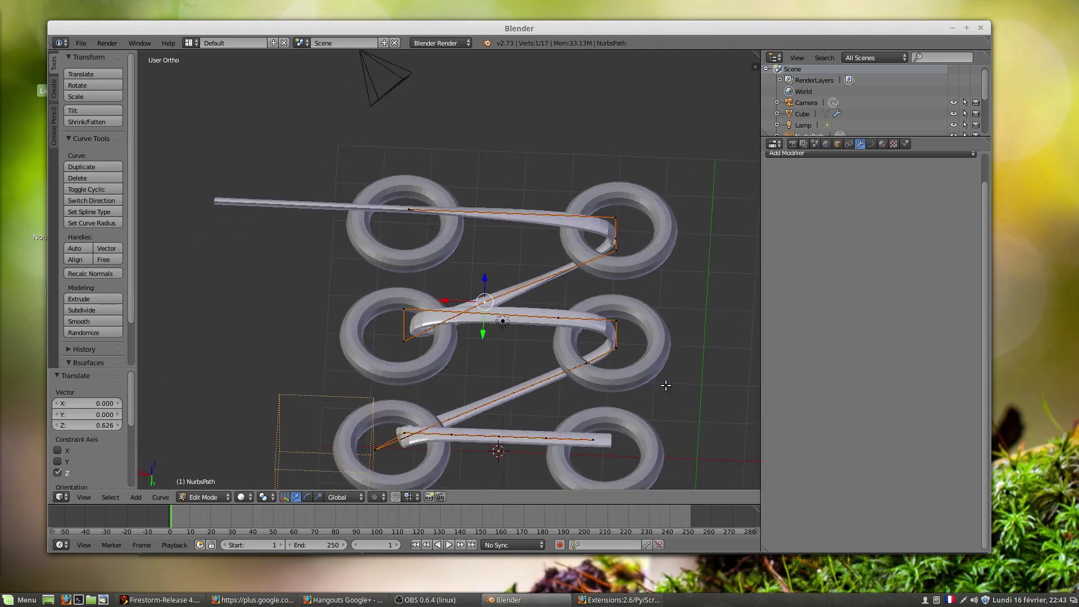
middle_click_drag(506, 345, 514, 393)
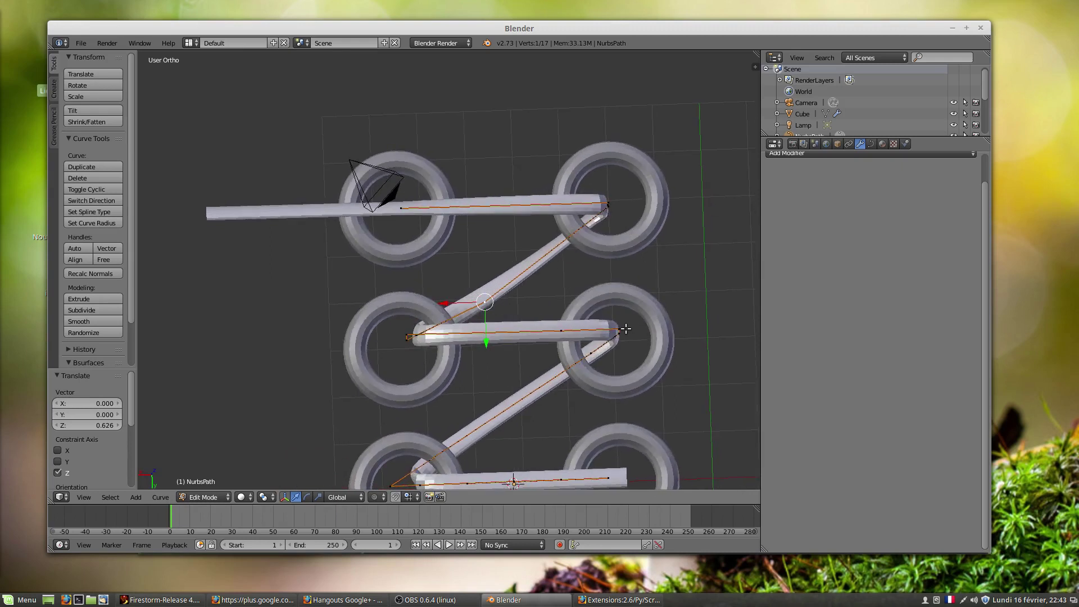
key("a")
key("z")
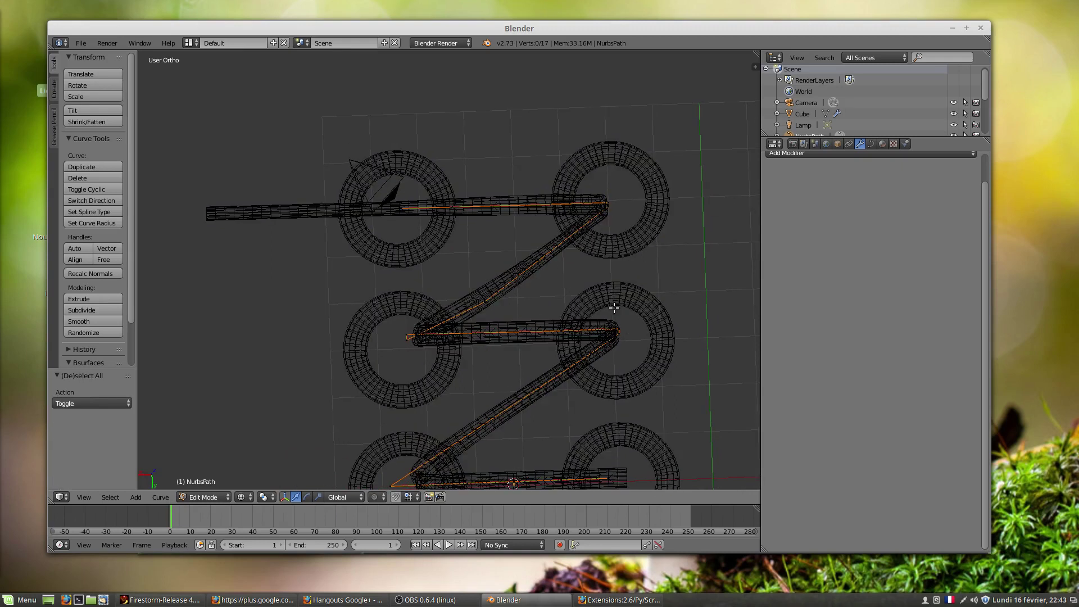
key("z")
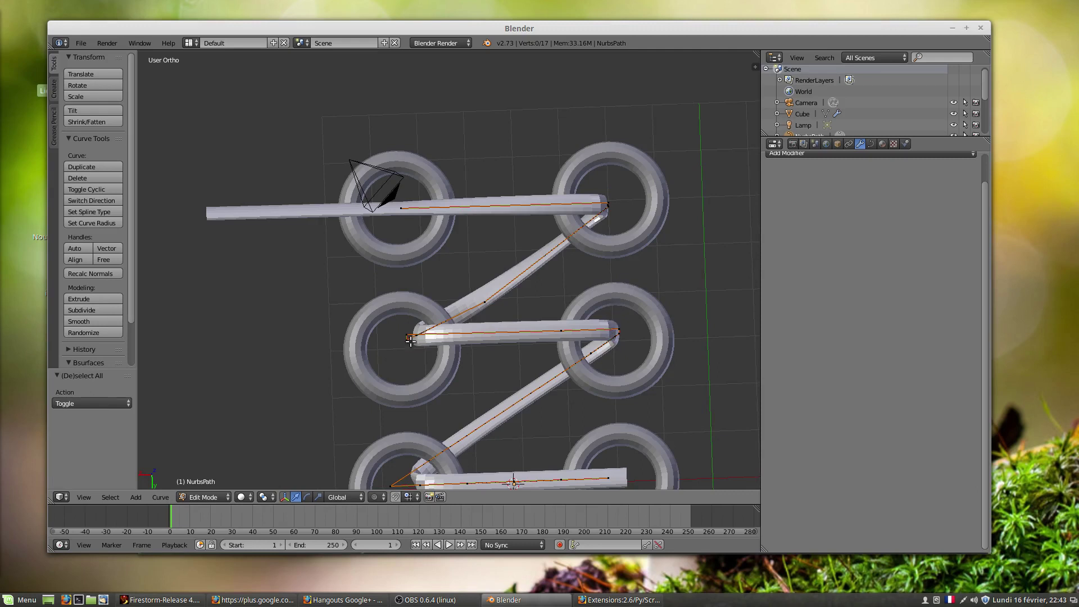
- Shift the control point on the path's last diagonal by about 0.489 along X, 0.018 along Y and -0.004 along Z
right_click(486, 295)
key("g")
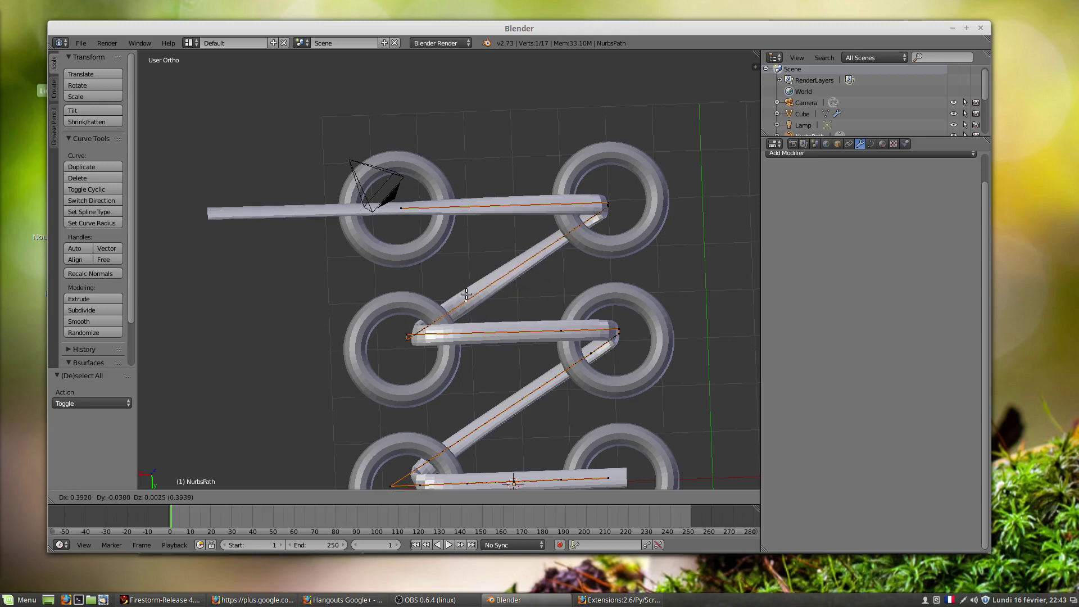
left_click(462, 297)
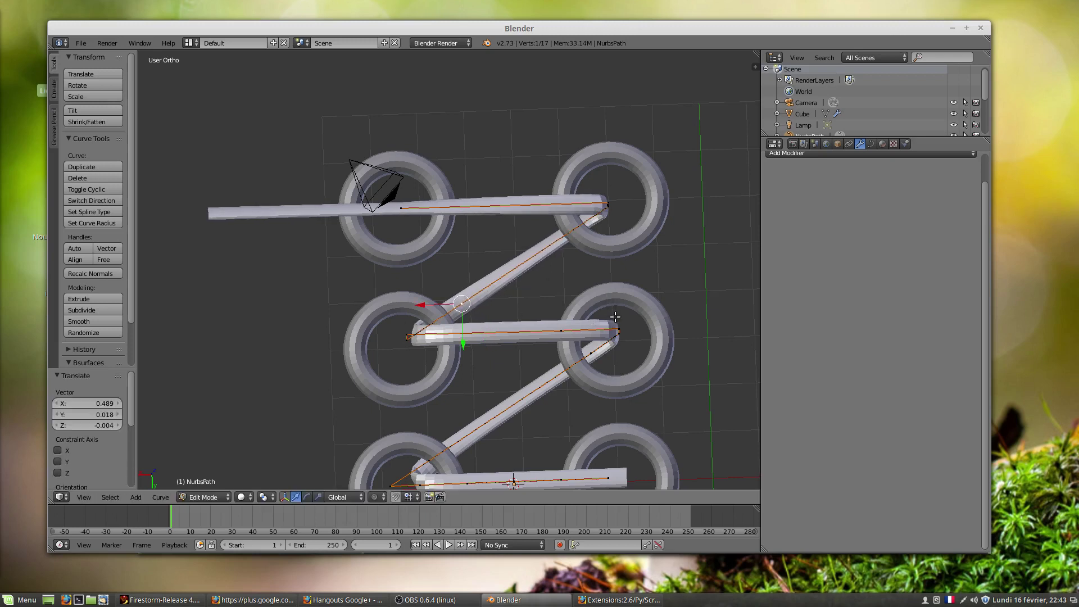
- Move the two stacked points inside the middle negative-X torus about 0.647 along Y, and reposition them by about 0.693 in X, -0.618 in Y, 0.062 in Z
key("b")
left_click_drag(610, 301, 641, 368)
right_click(621, 329)
key("b")
left_click_drag(605, 301, 622, 397)
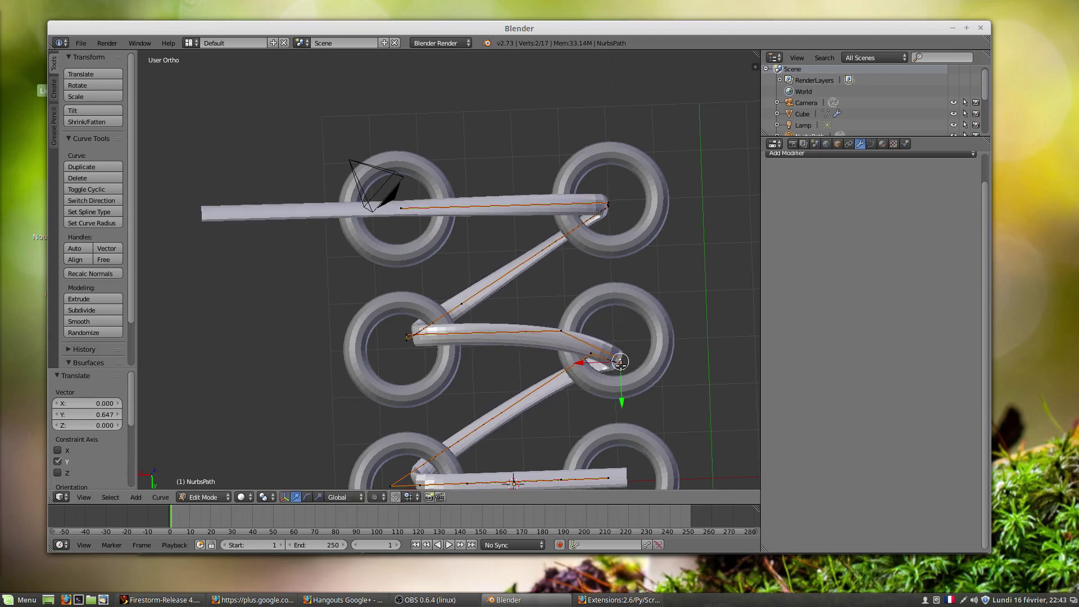
key("g")
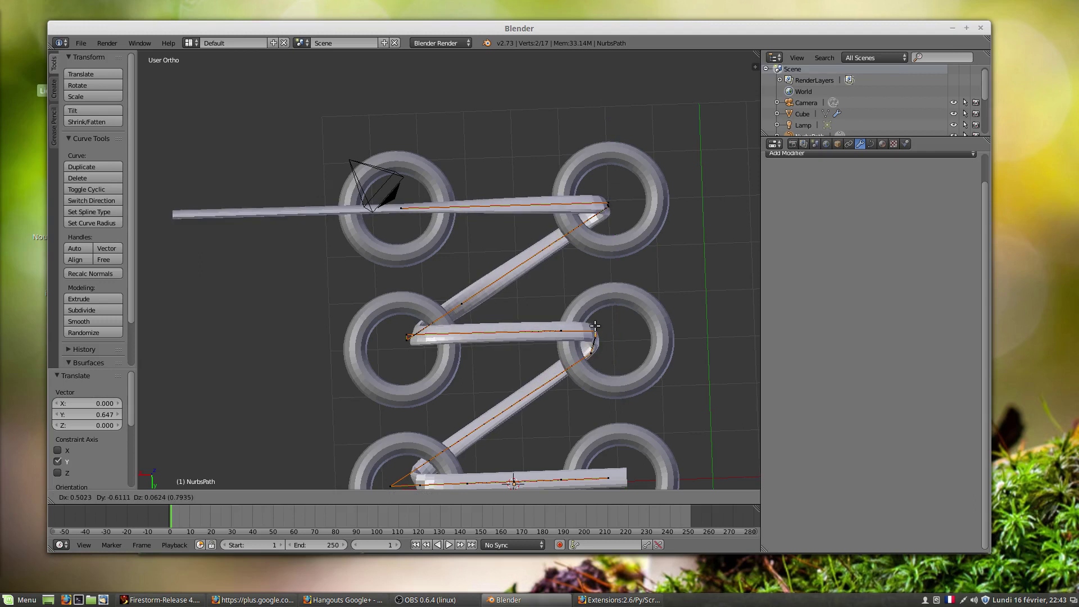
left_click(586, 324)
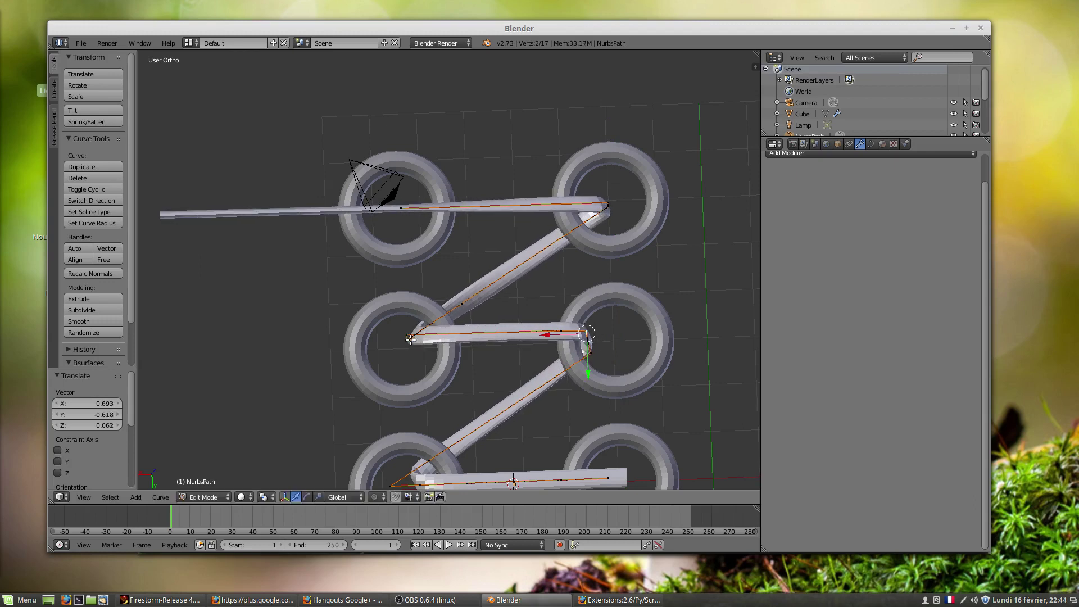
- Tilt the control point inside the middle positive-X torus and the adjacent one on the last diagonal by about -72.2°
middle_click_drag(414, 342, 441, 347)
right_click(413, 373)
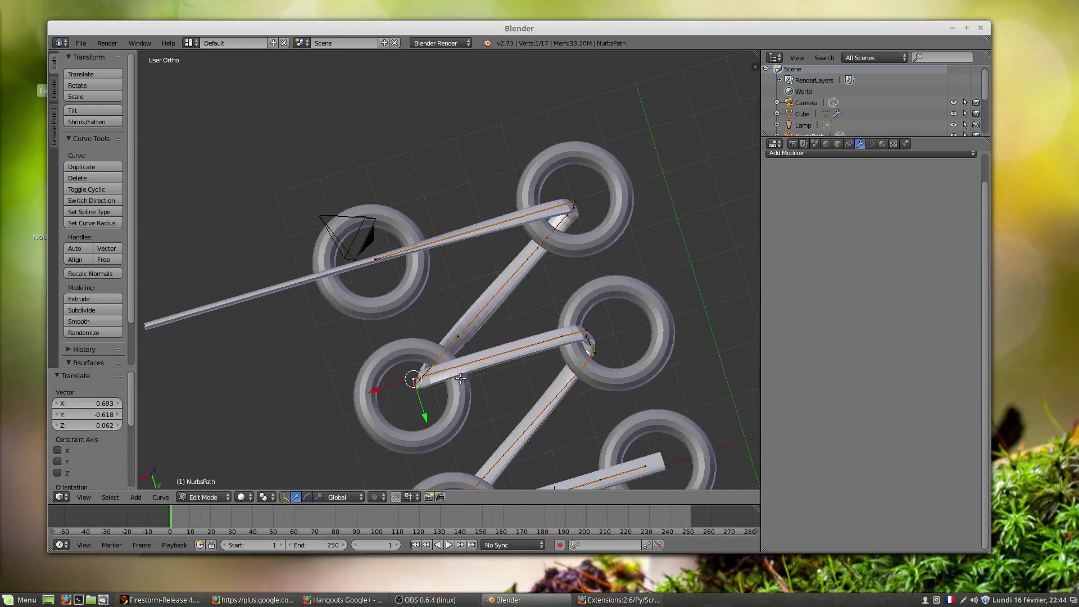
right_click(458, 335, "shift")
key("ctrl+t")
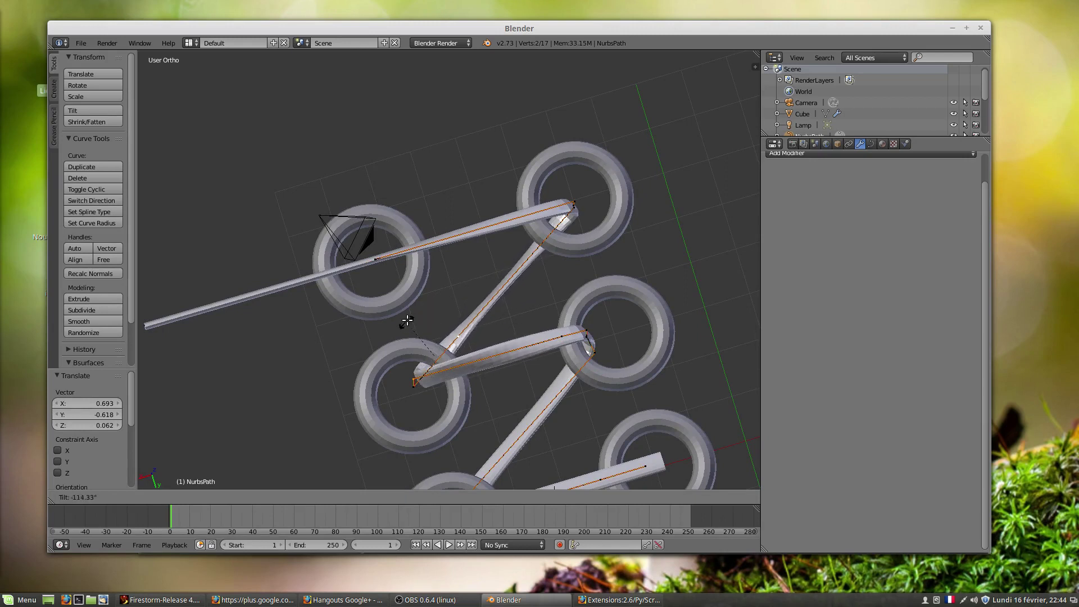
left_click(439, 302)
right_click(575, 222)
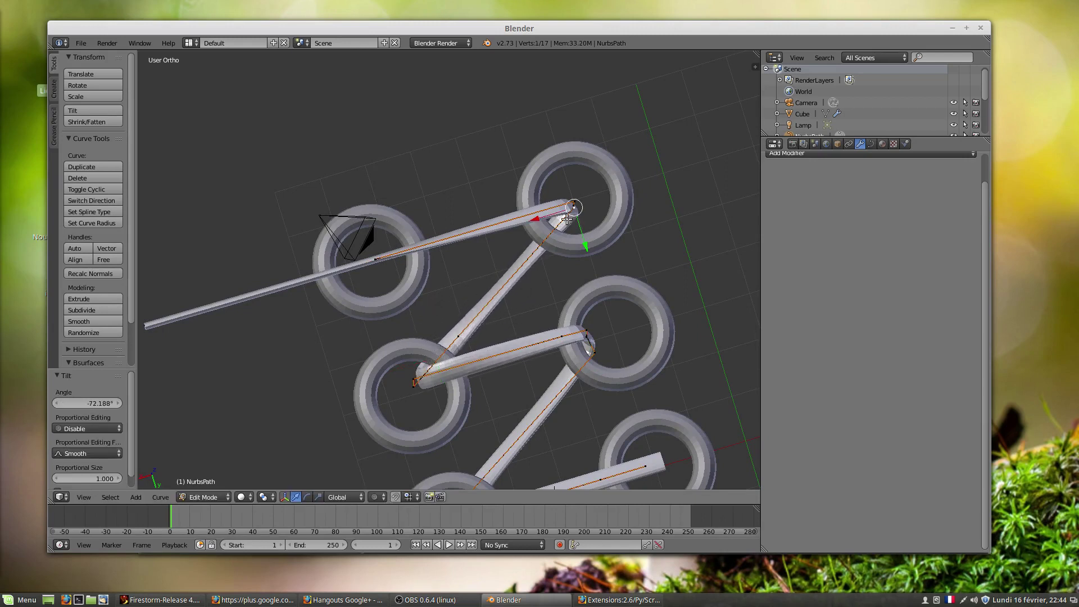
middle_click_drag(575, 335, 364, 340)
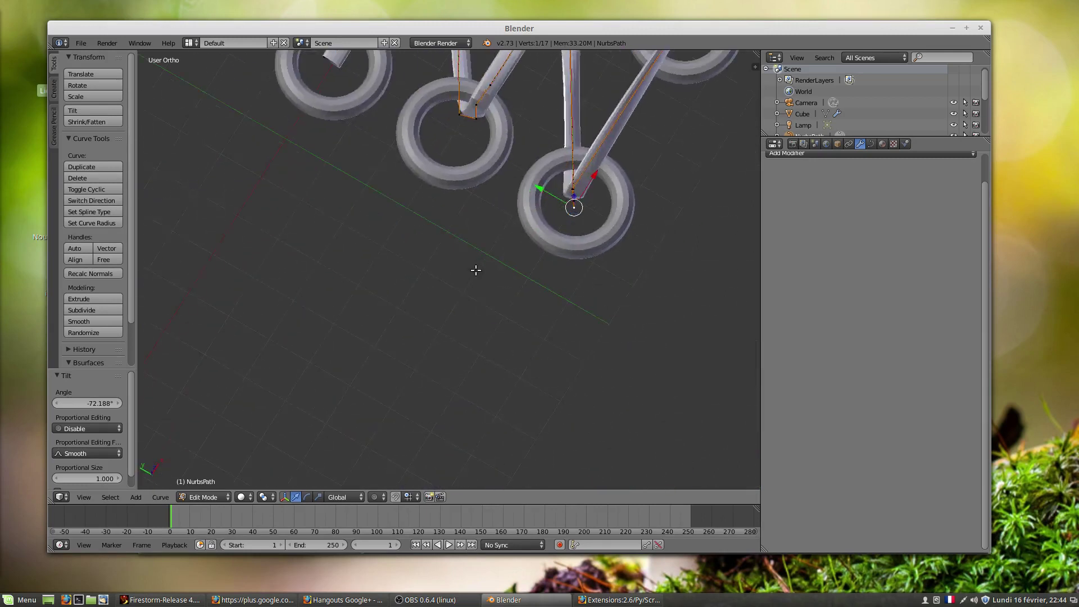
scroll(475, 270, "down", 3)
middle_click_drag(472, 191, 421, 431, "shift")
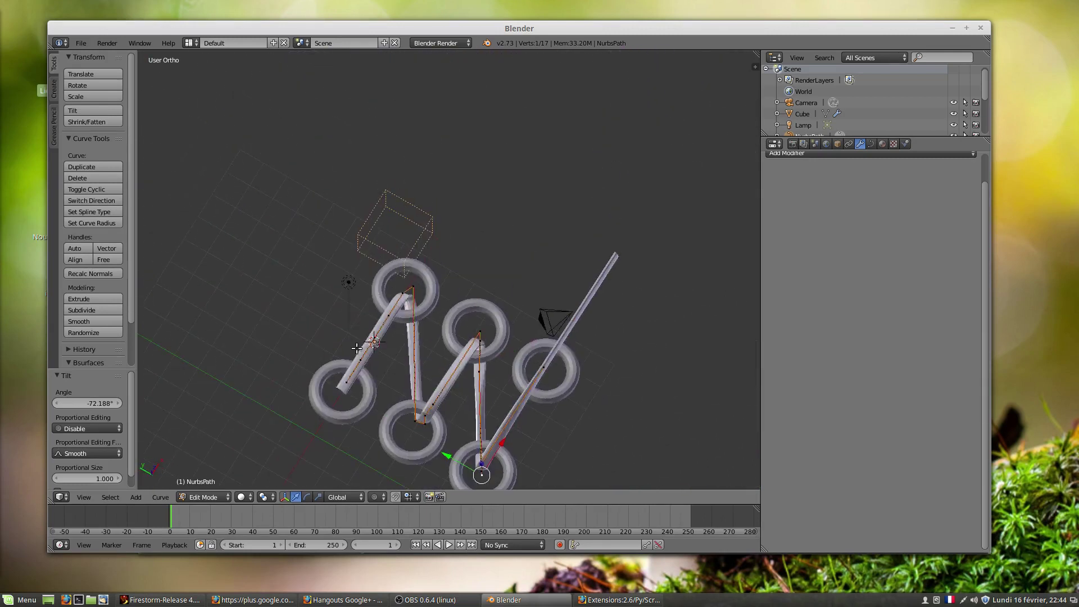
- Start a new scene by reloading the start-up file
left_click(81, 44)
left_click(90, 55)
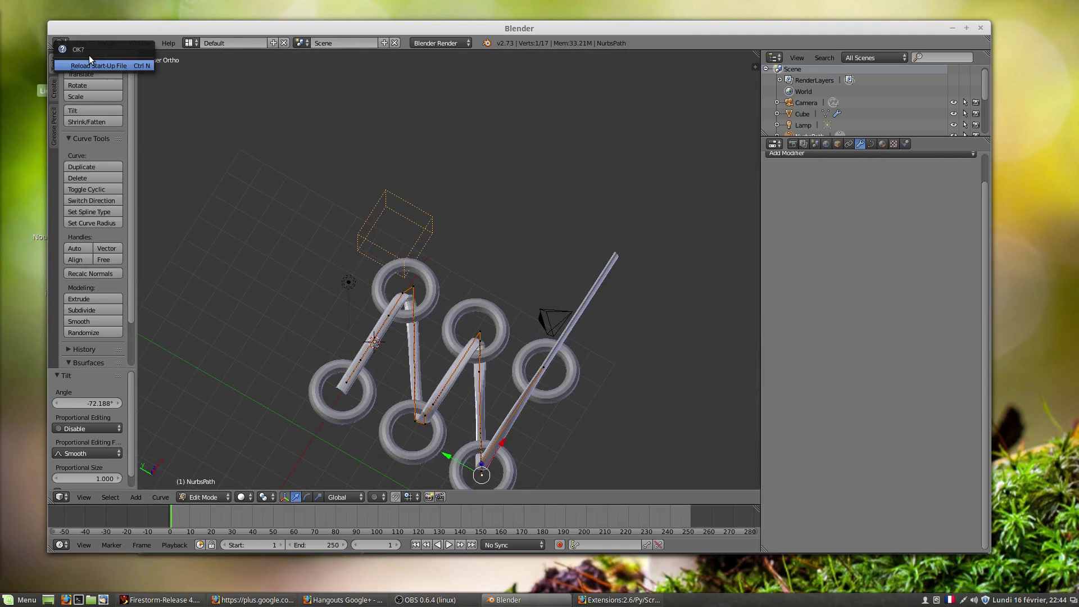
left_click(98, 66)
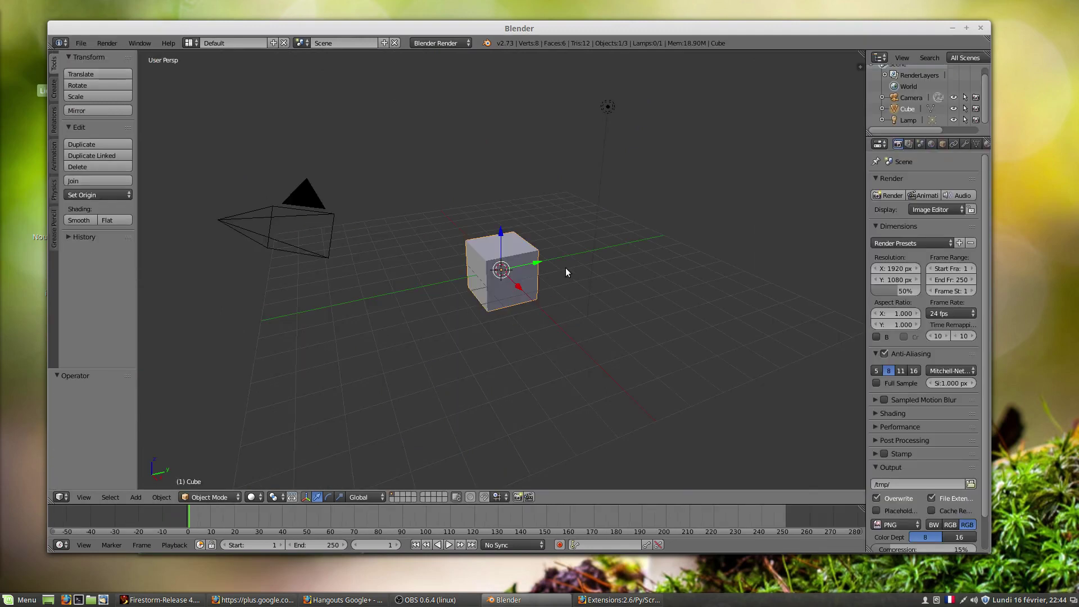
- Move the default cube about 4.61 along X in top view and switch the view to orthographic projection
key("KP_7")
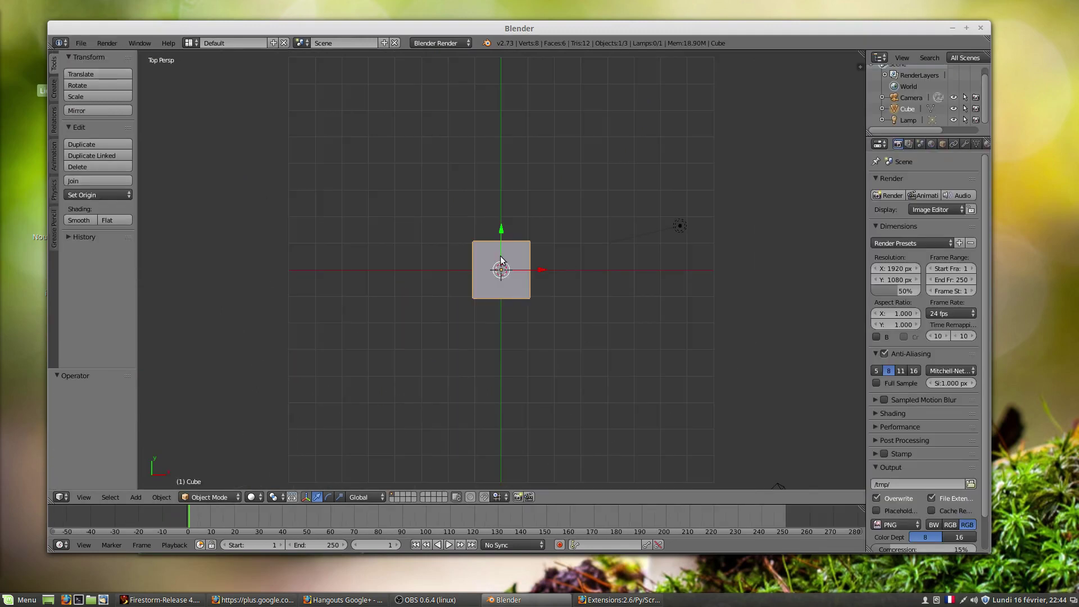
left_click_drag(542, 268, 666, 273)
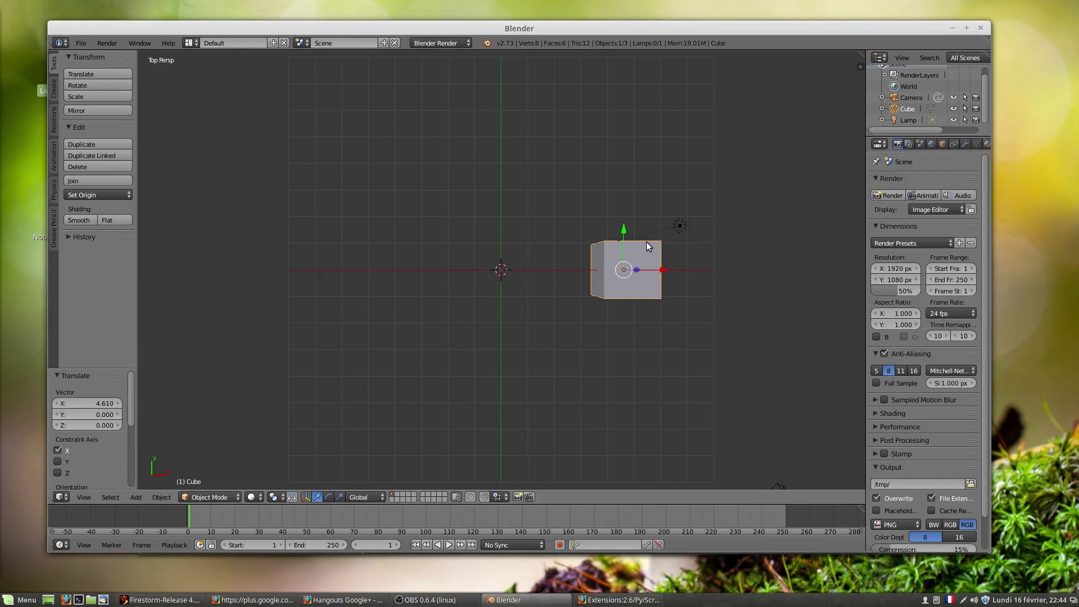
key("KP_5")
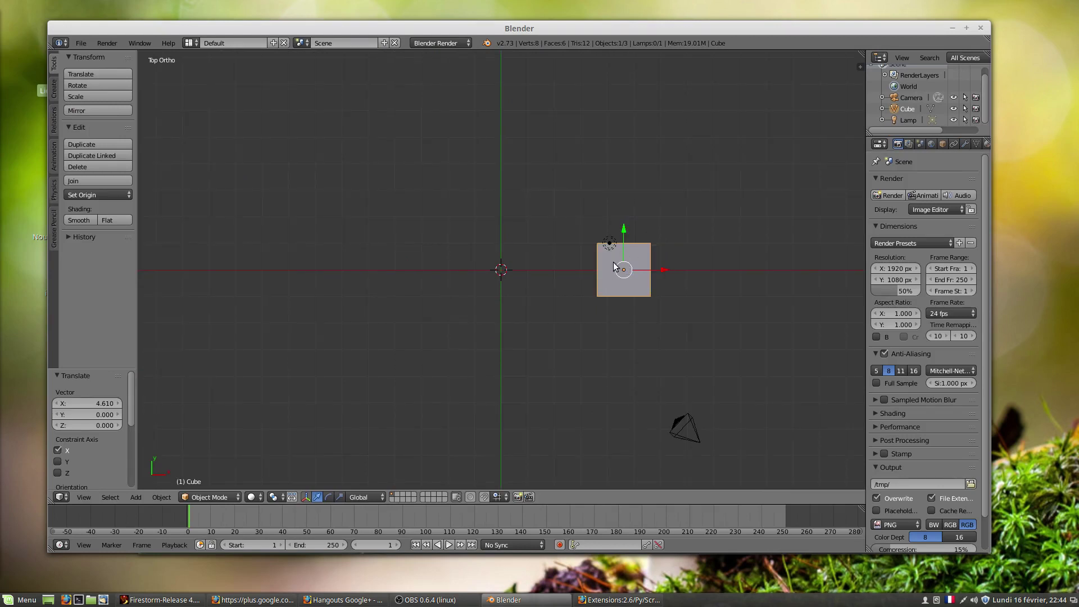
- Edit the cube's mesh, flatten it along Z to a scale of about 0.294 in front view, and return to the top view
middle_click_drag(613, 262, 573, 364, "shift")
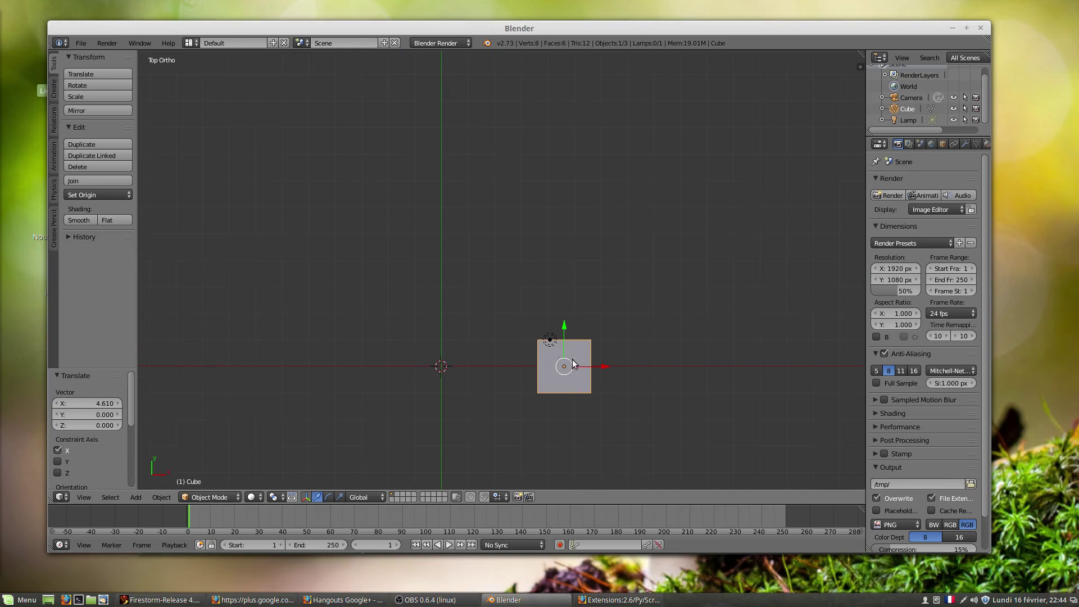
key("Tab")
scroll(567, 362, "up", 2)
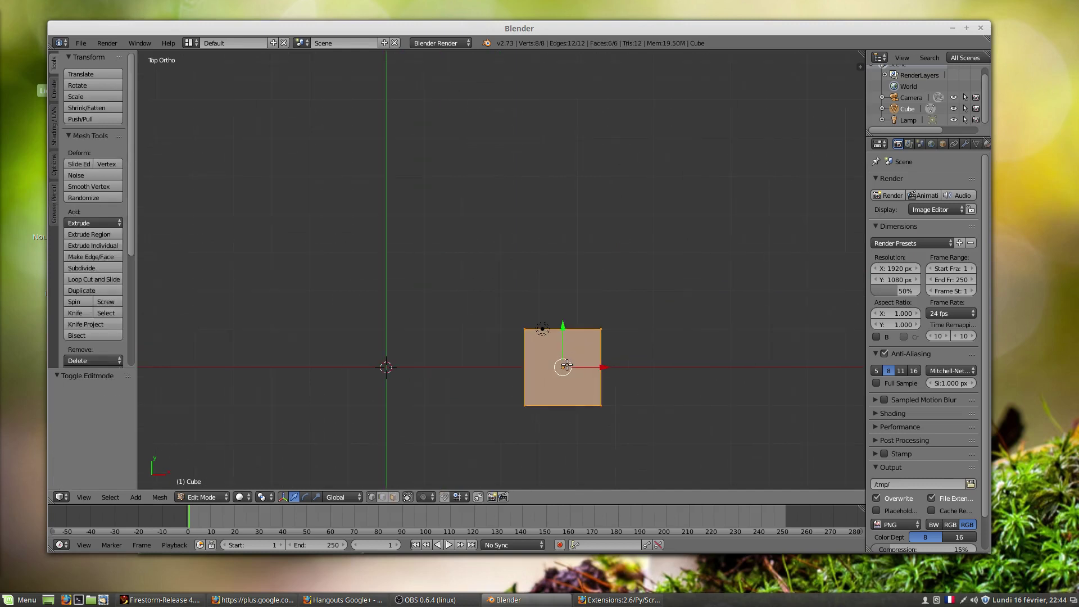
scroll(568, 367, "up", 1)
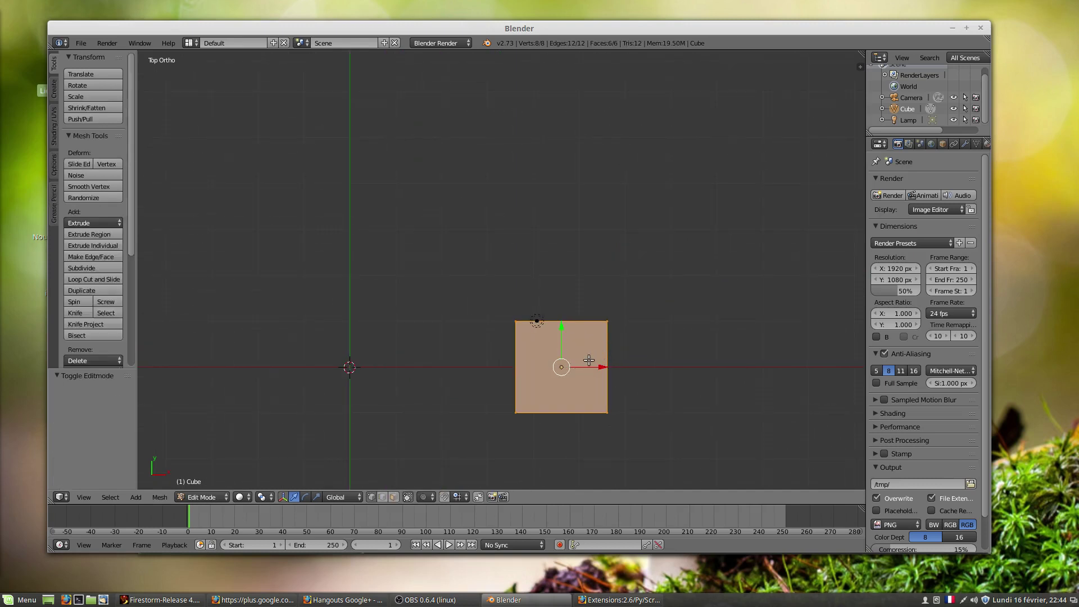
key("KP_1")
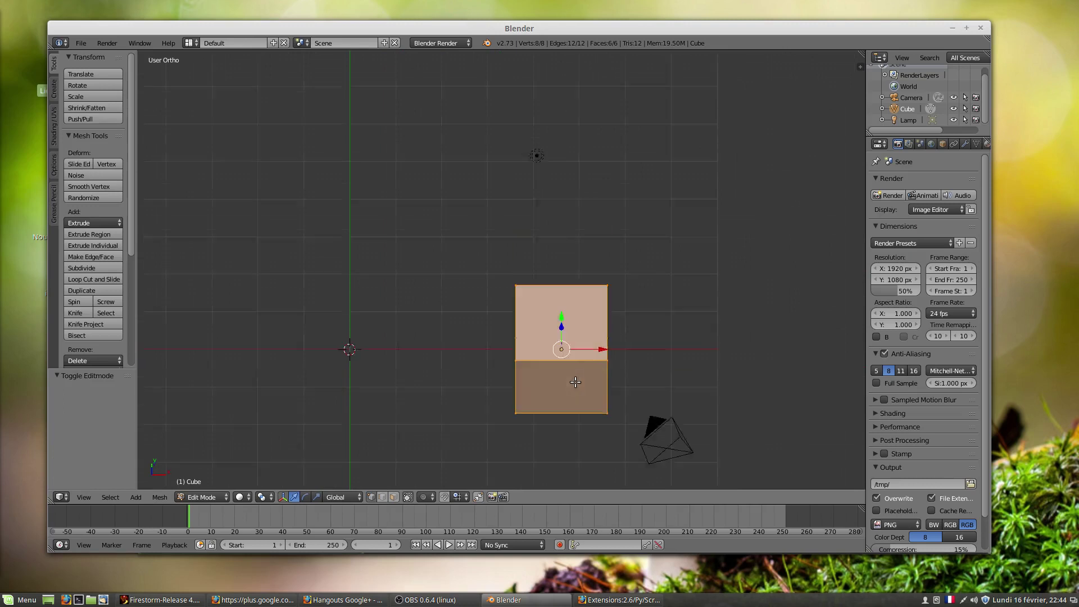
key("s")
key("z")
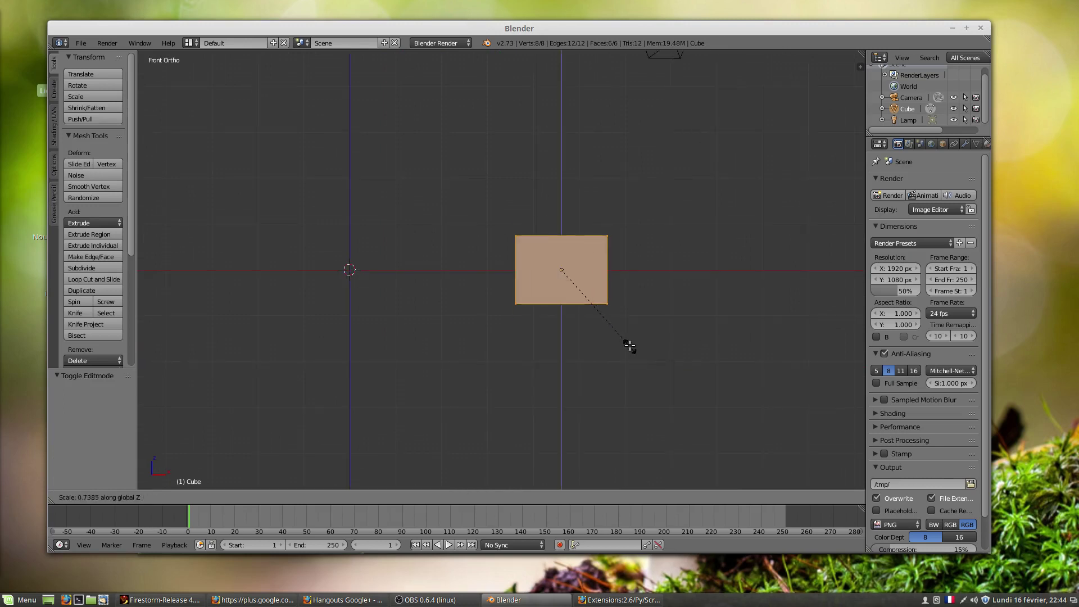
left_click(579, 304)
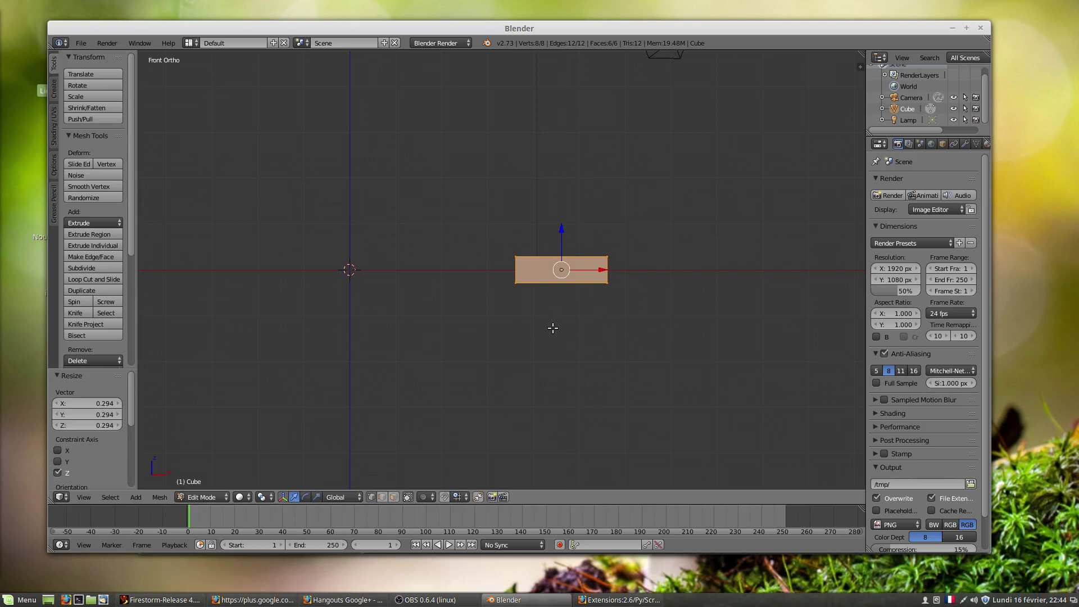
key("KP_7")
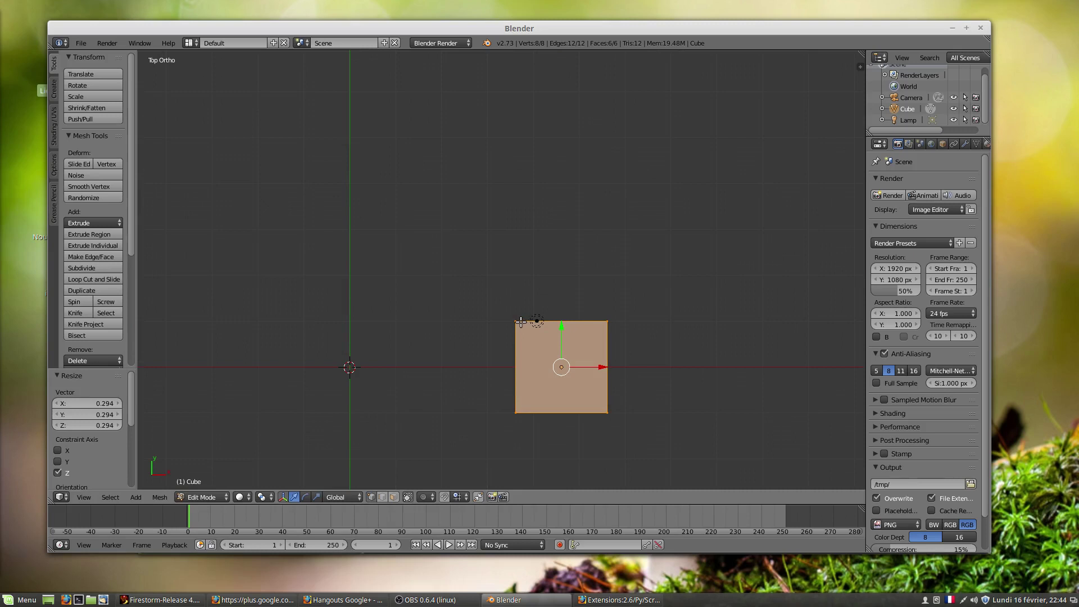
- In wireframe display, select the cube's negative-X end vertices and extrude them about 0.453 along negative X
key("z")
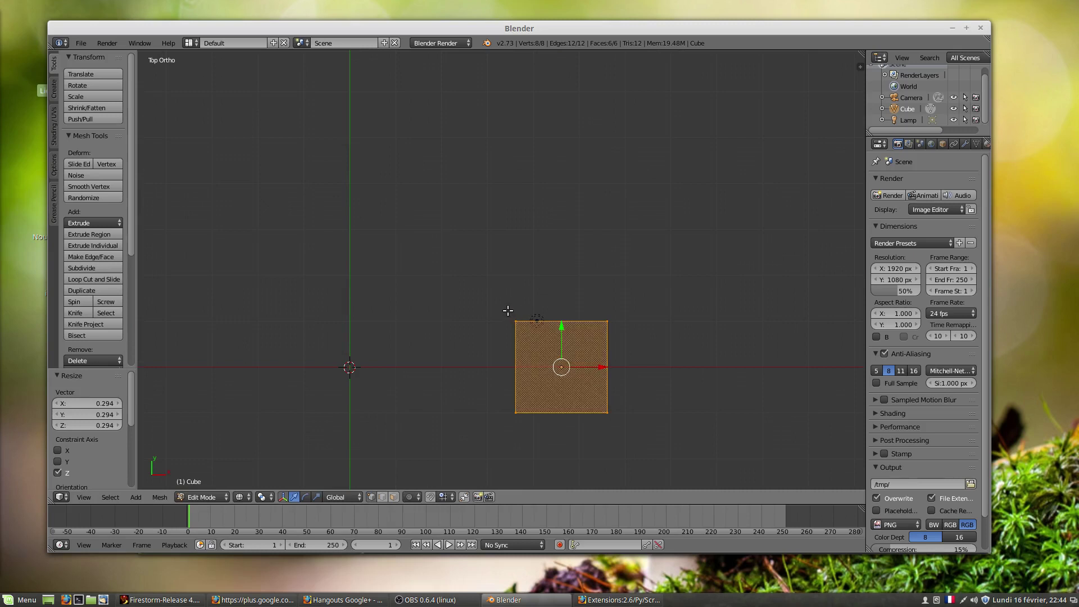
key("a")
key("b")
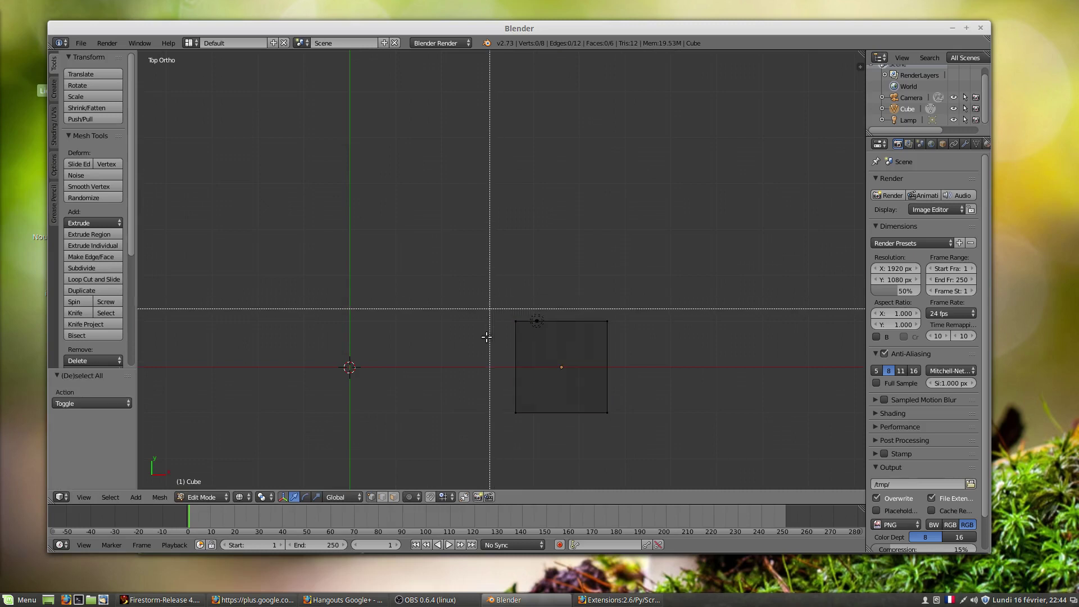
left_click_drag(489, 309, 533, 447)
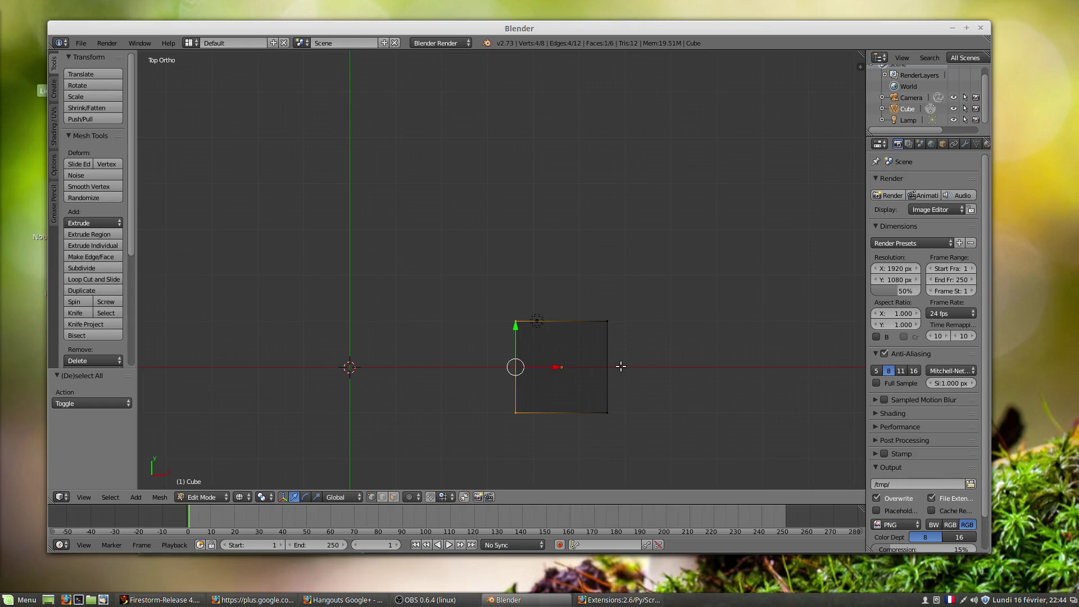
key("e")
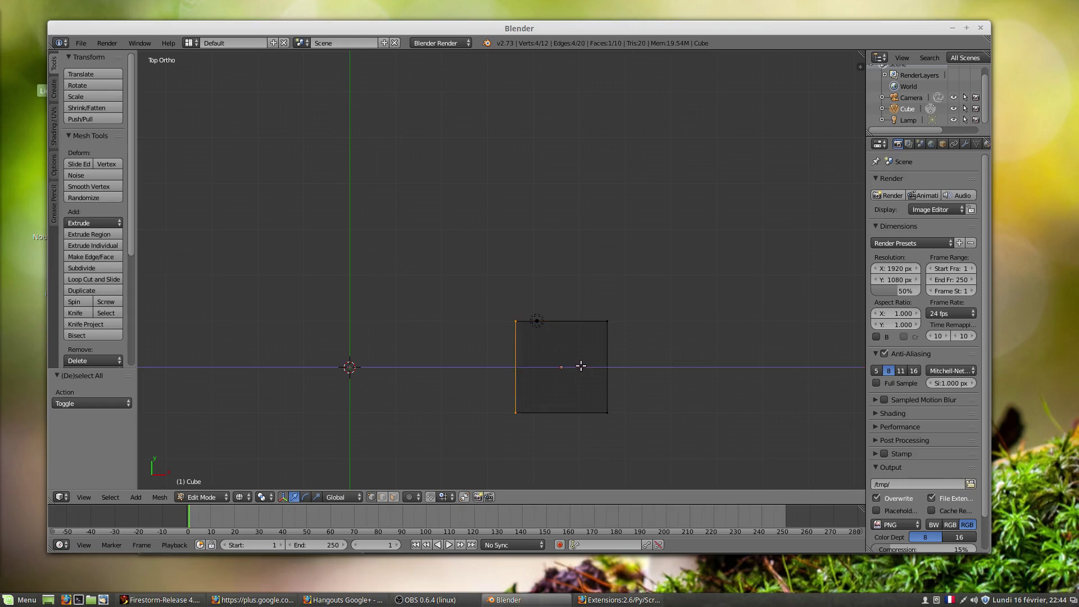
left_click(573, 367)
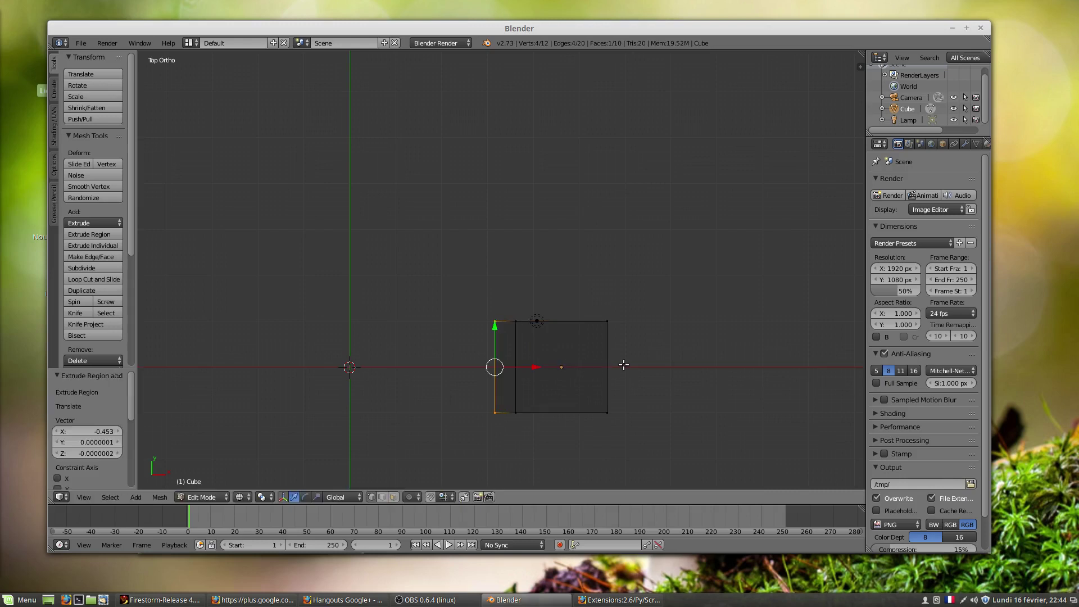
- Narrow the extruded end to about 0.525 along Y and extrude it about 0.392 further along negative X
key("s")
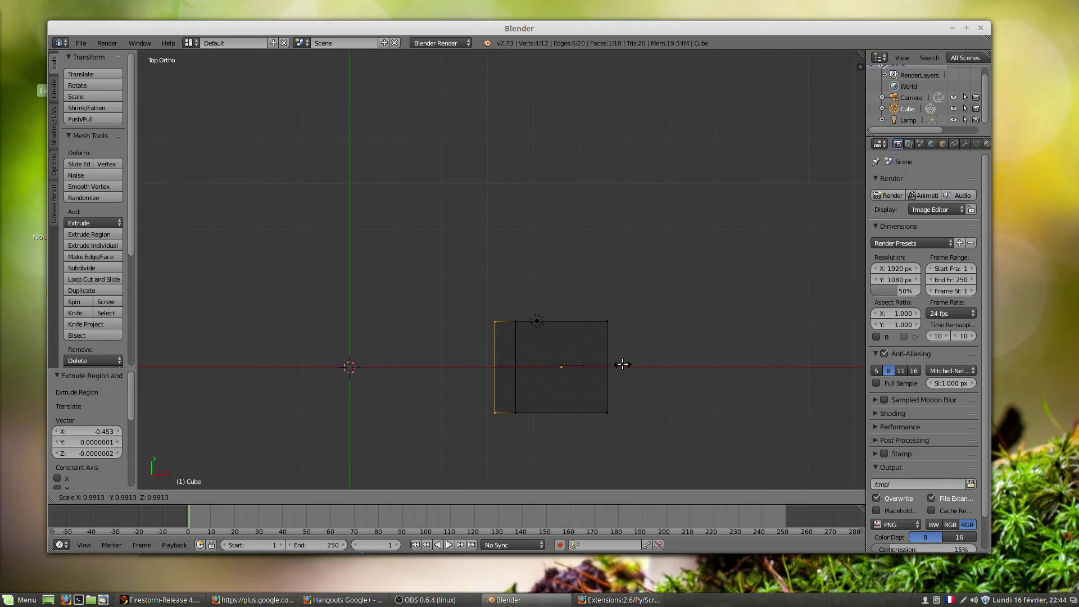
key("y")
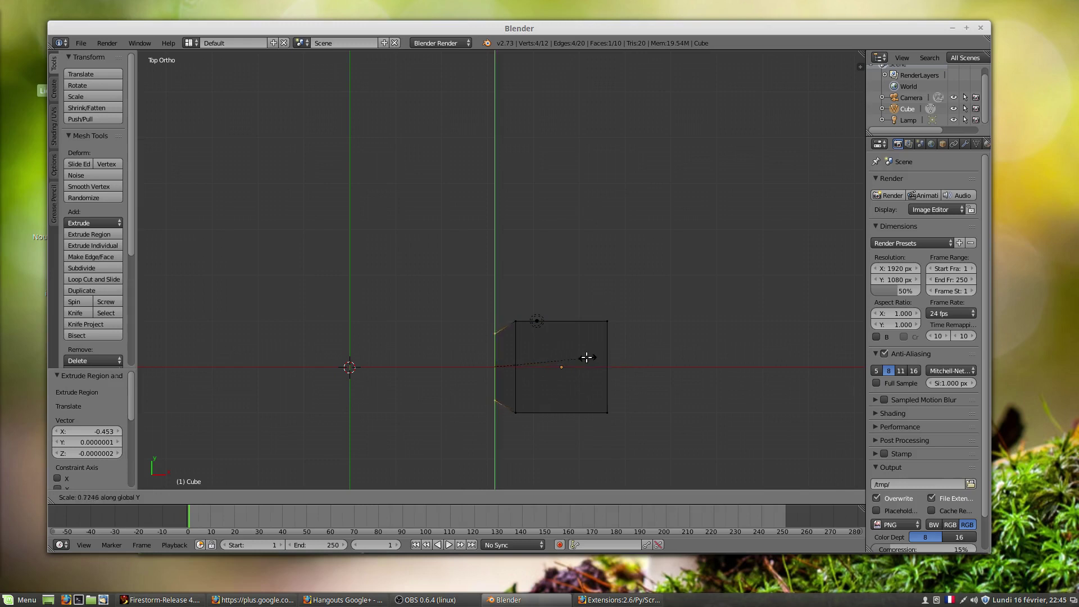
left_click(560, 354)
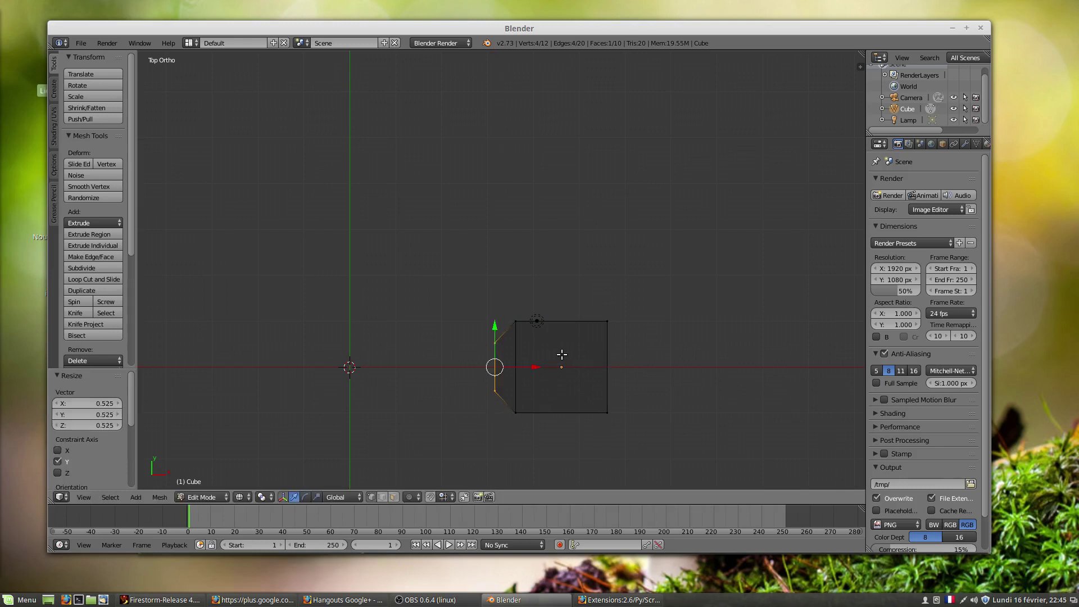
key("e")
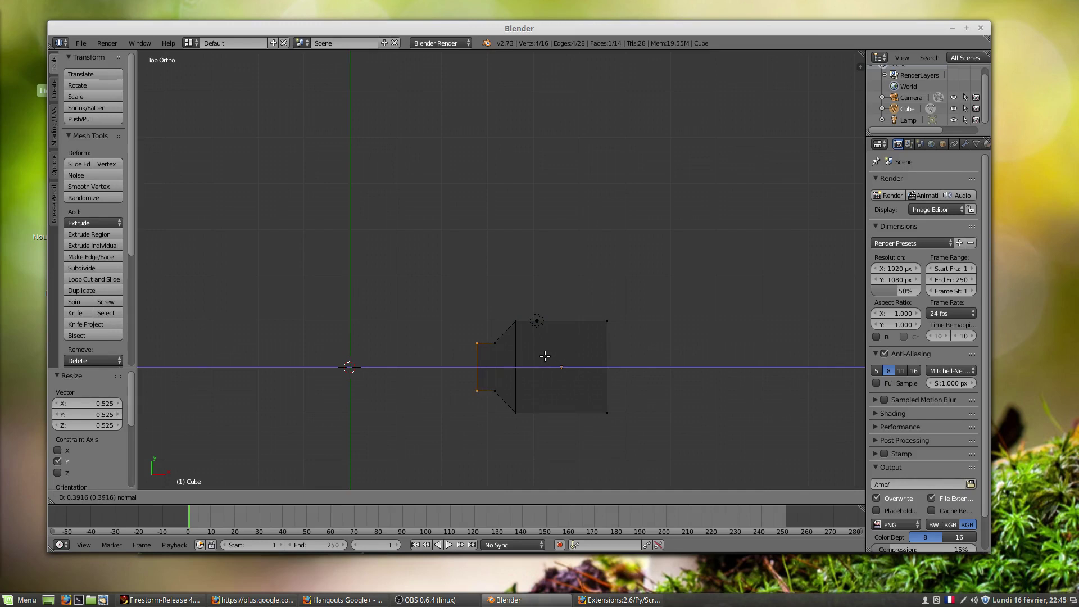
left_click(545, 357)
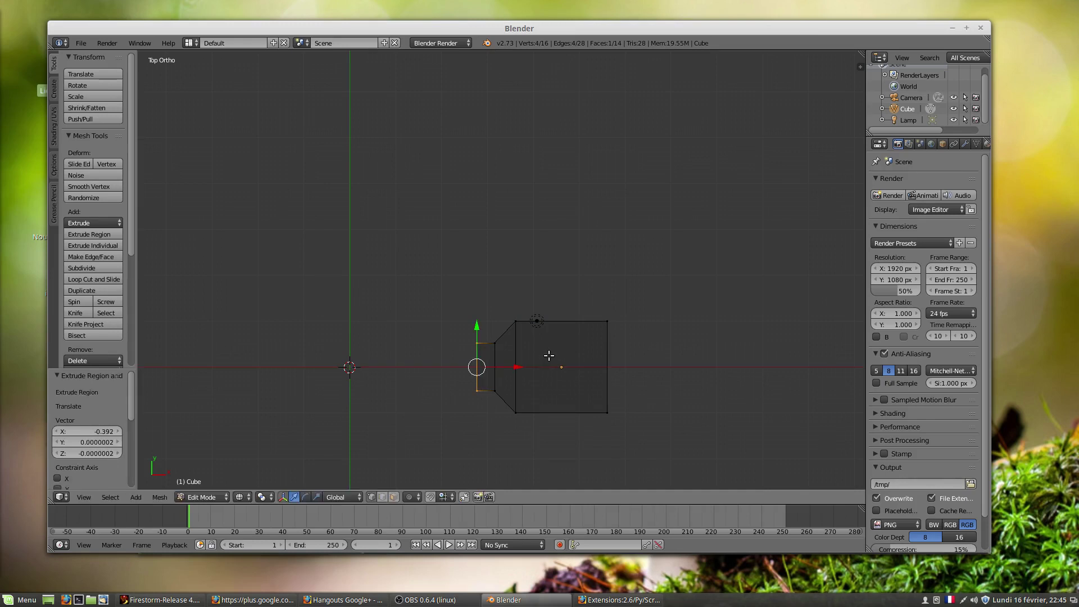
- Extrude the narrow end about 0.416 along negative X and widen the new end to about 1.794 along Y
key("e")
left_click(530, 355)
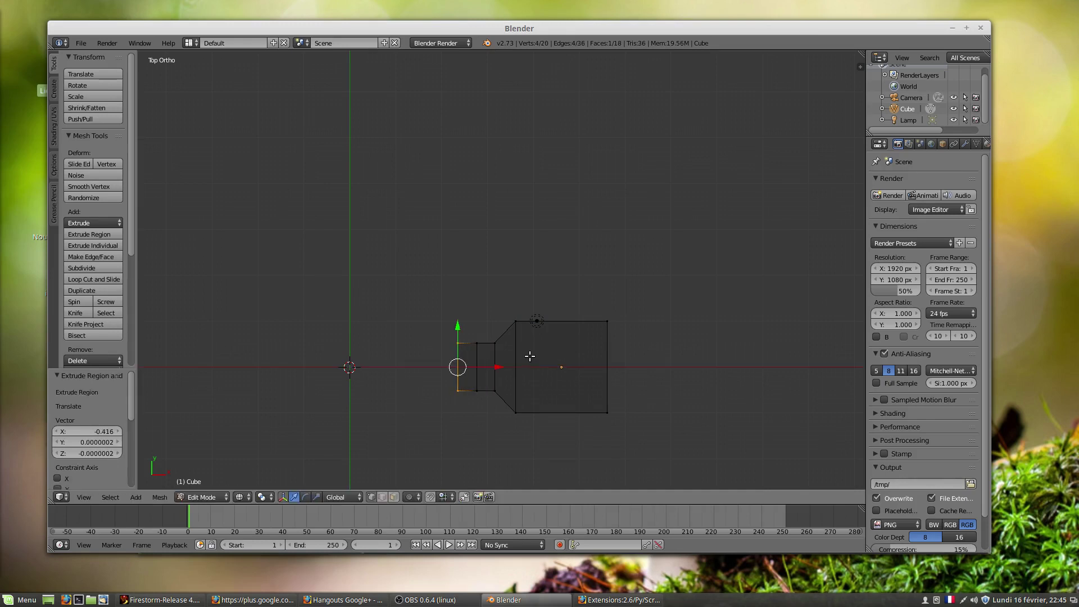
key("s")
key("y")
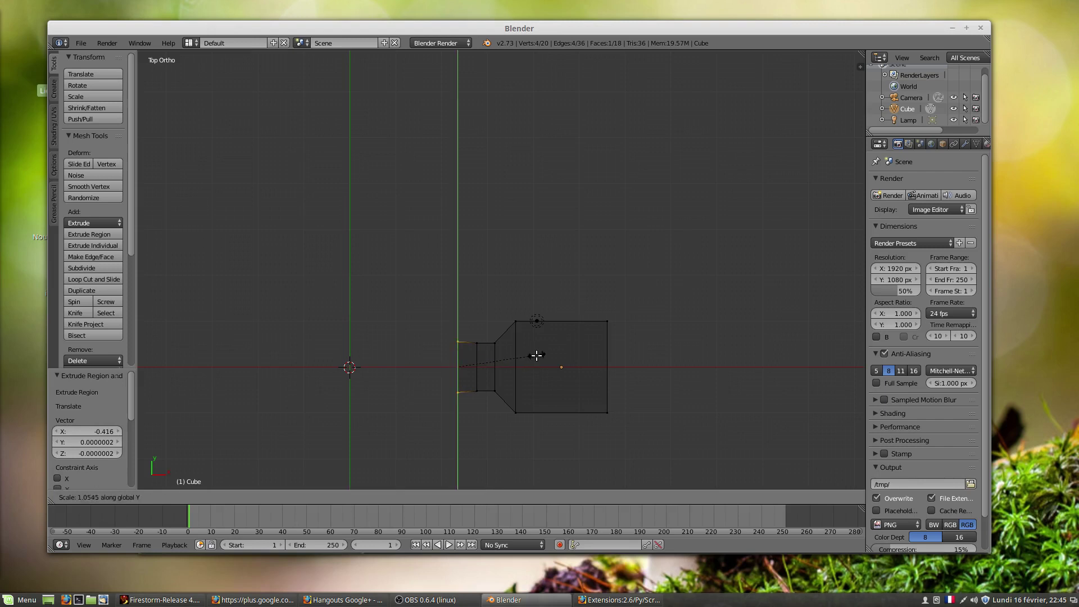
left_click(565, 449)
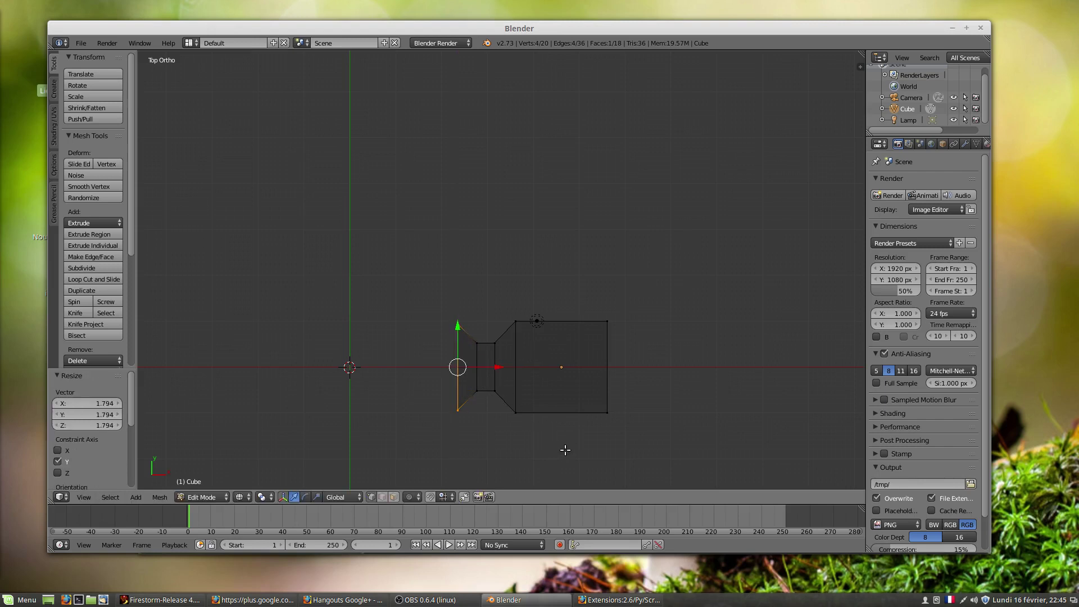
- Extrude the widened end about 0.587 along negative X and scale the resulting end block to about 1.094 along Y
key("e")
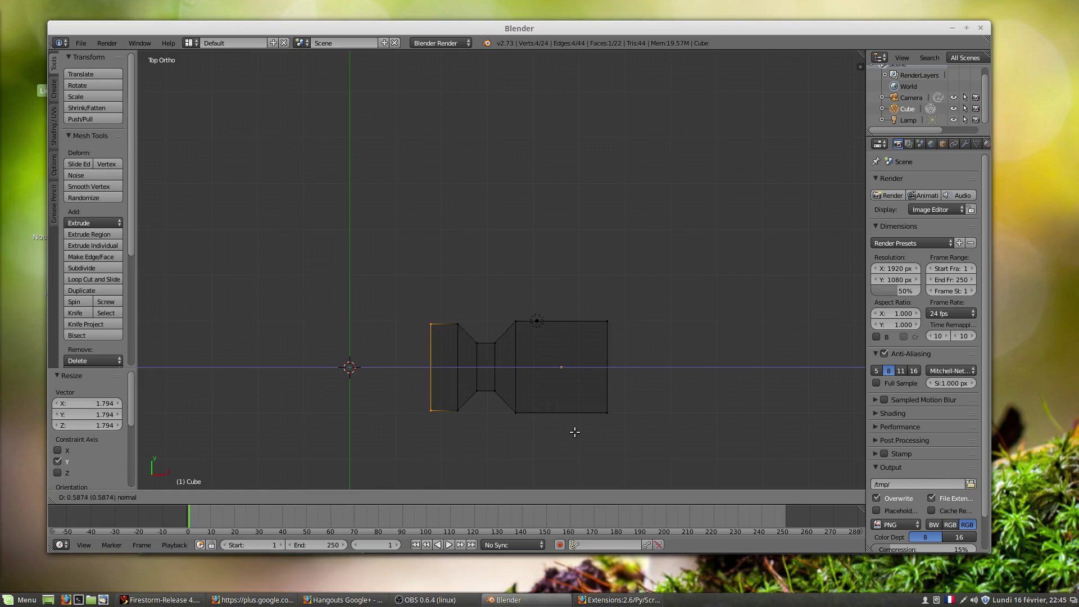
left_click(574, 432)
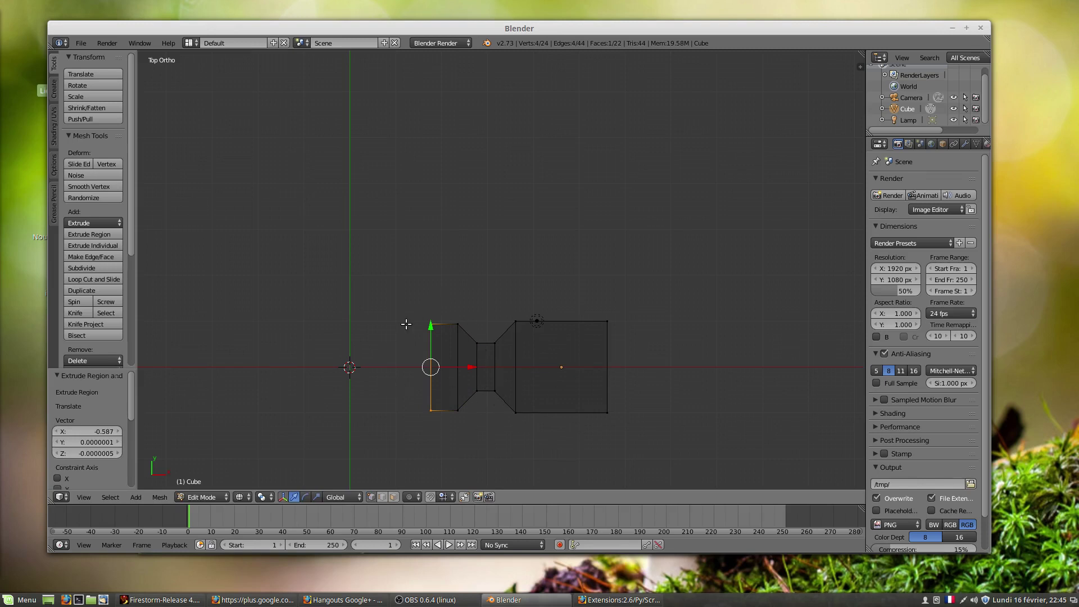
key("a")
key("b")
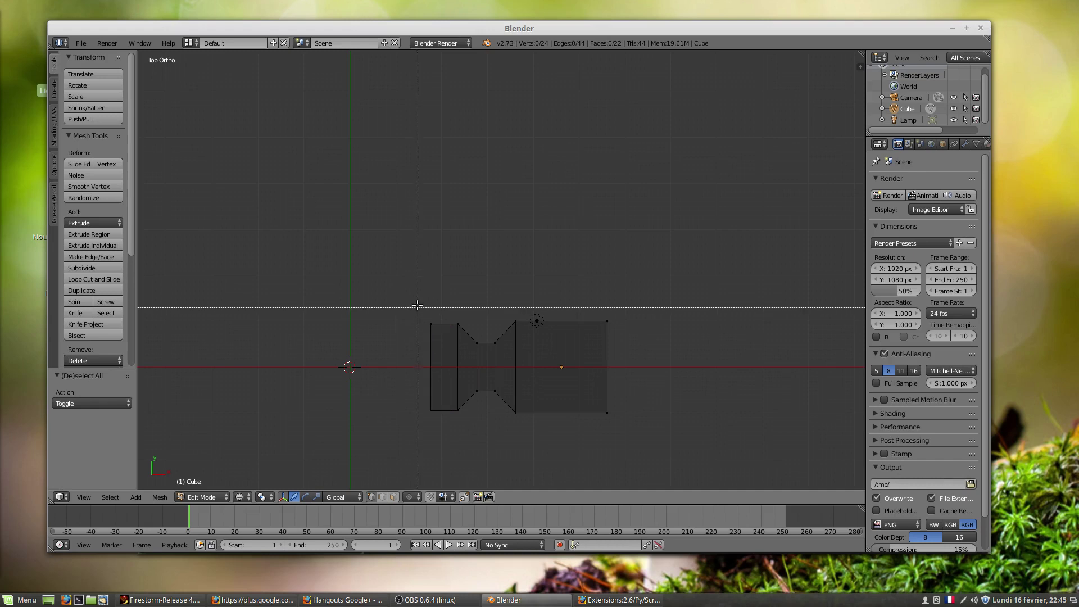
left_click_drag(406, 323, 386, 296)
key("b")
key("s")
key("y")
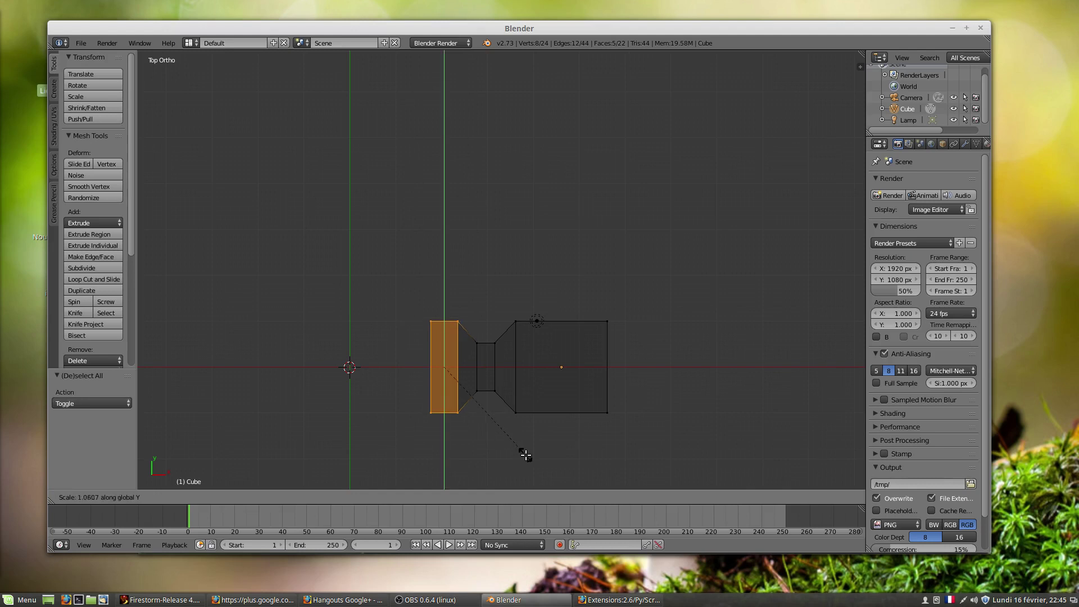
left_click(526, 460)
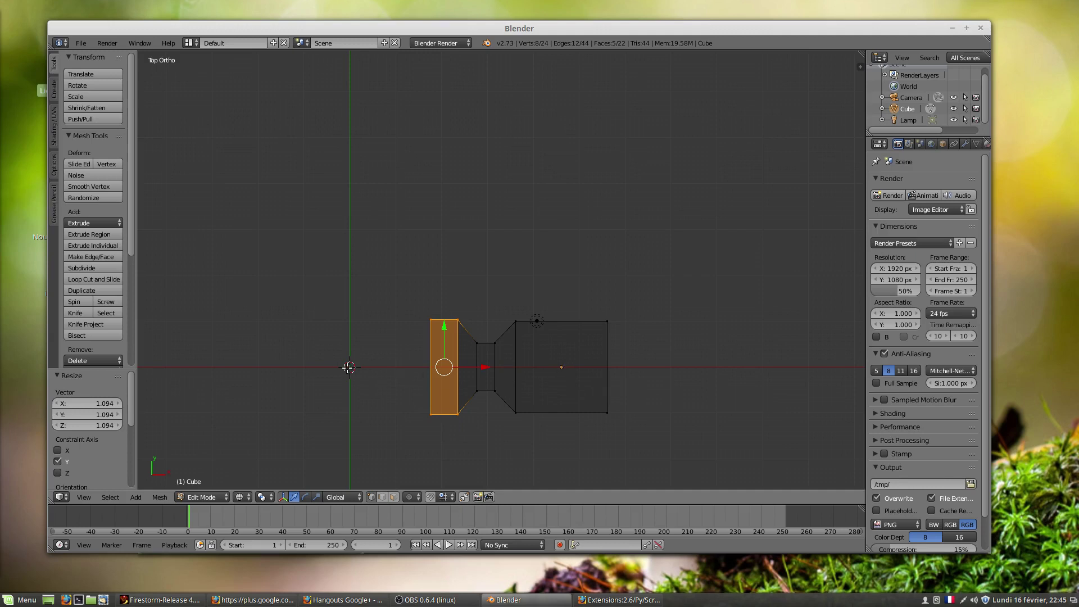
- Select the whole mesh and move it about -2.937 along X so its narrow neck sits at the 3D cursor
key("a")
key("a")
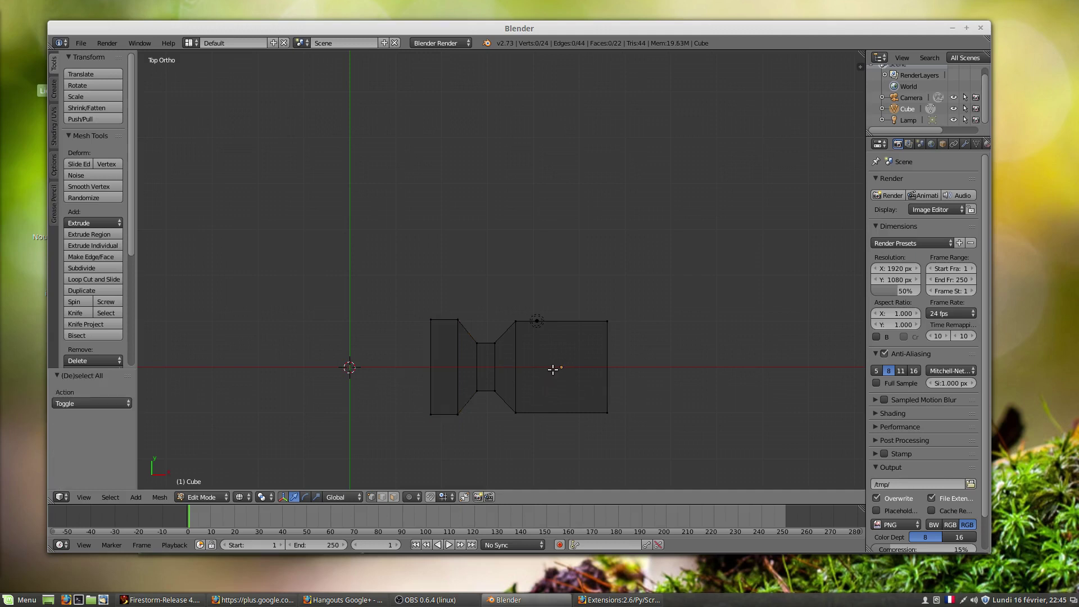
left_click_drag(533, 367, 397, 368)
left_click(397, 368)
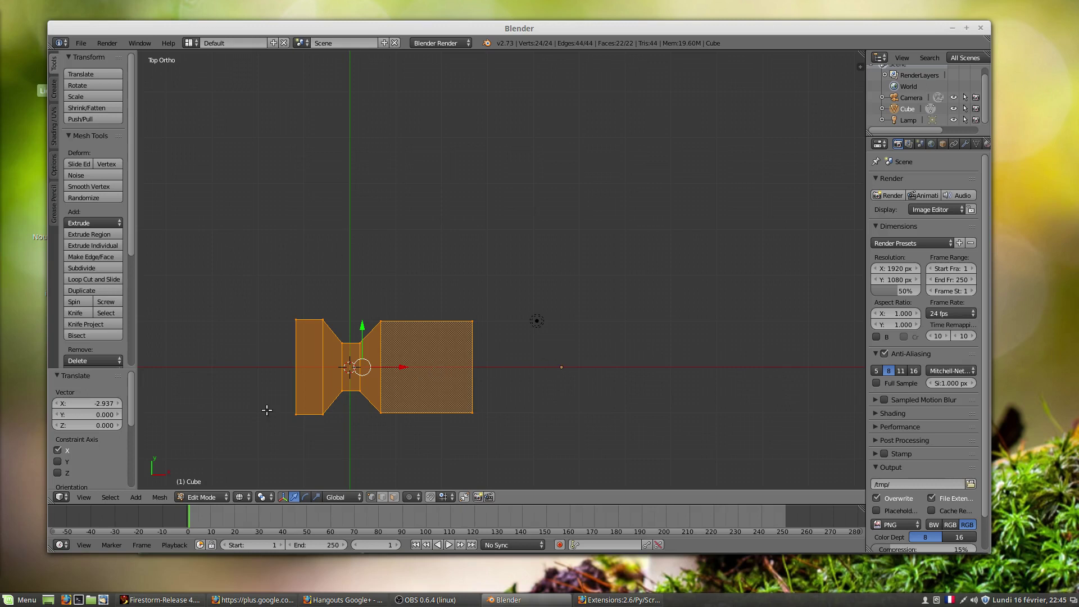
- Return to Object Mode and set the object's origin to the 3D cursor
left_click(208, 498)
left_click(207, 482)
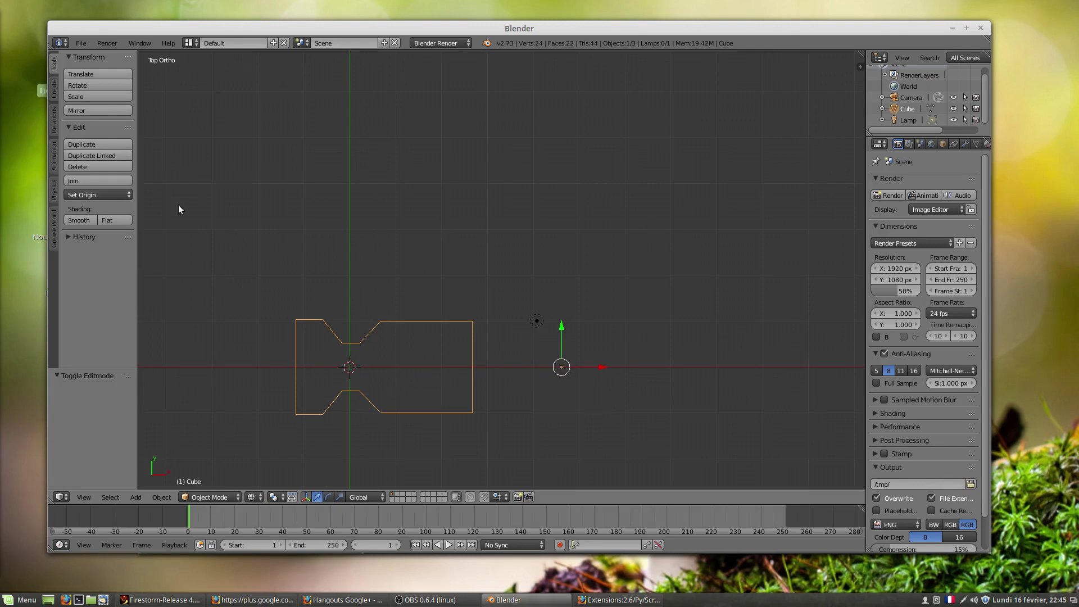
left_click(107, 197)
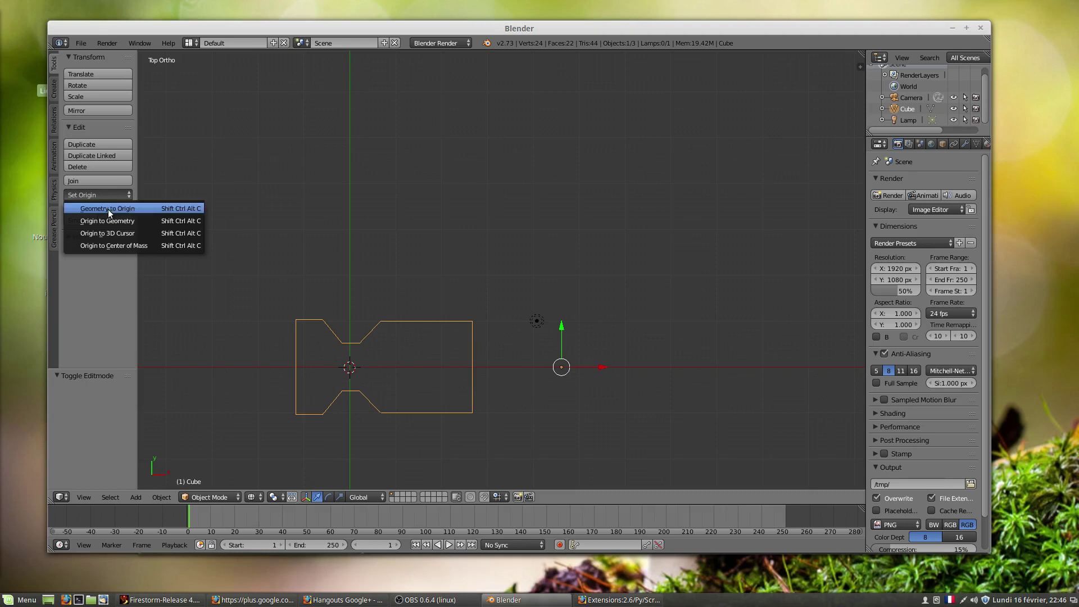
left_click(112, 233)
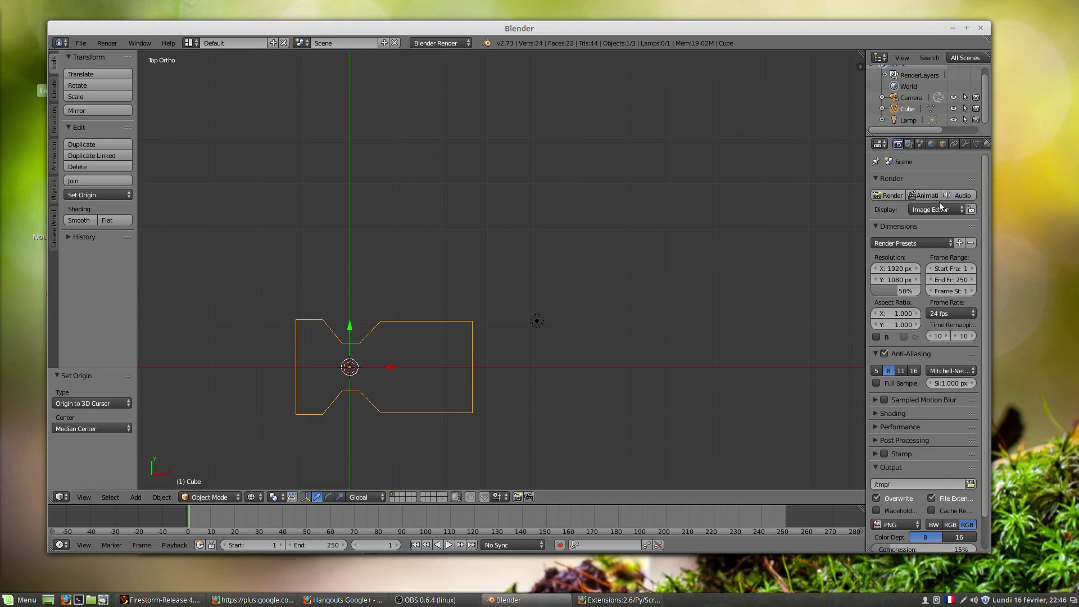
- Add a Mirror modifier to the cube object
left_click(964, 144)
left_click(910, 181)
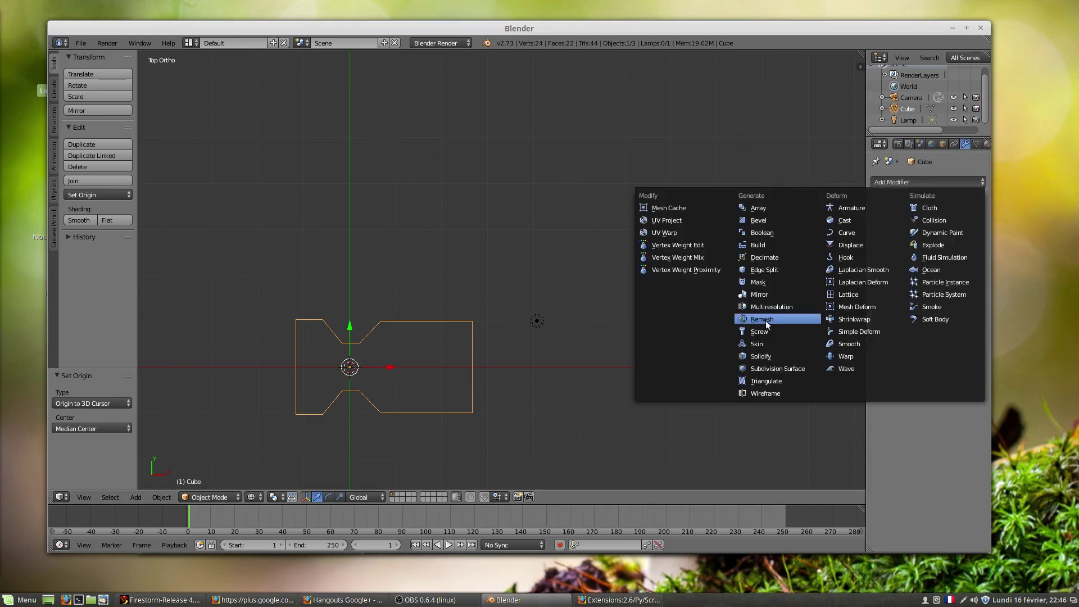
left_click(762, 298)
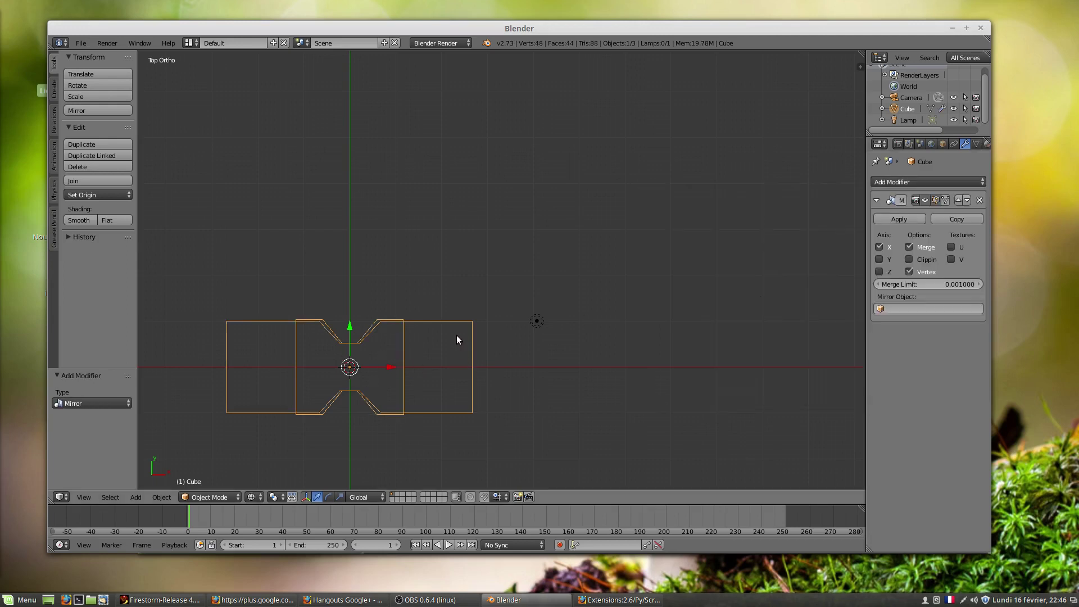
- In Edit Mode, move the whole mesh about 0.538 along X
left_click(209, 497)
left_click(203, 470)
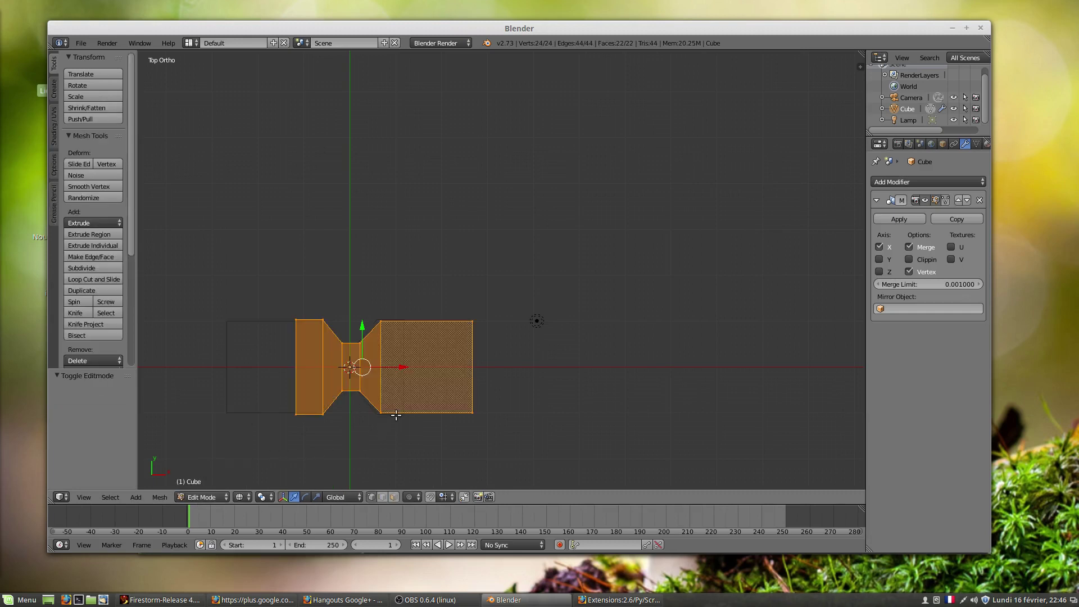
left_click_drag(402, 368, 430, 366)
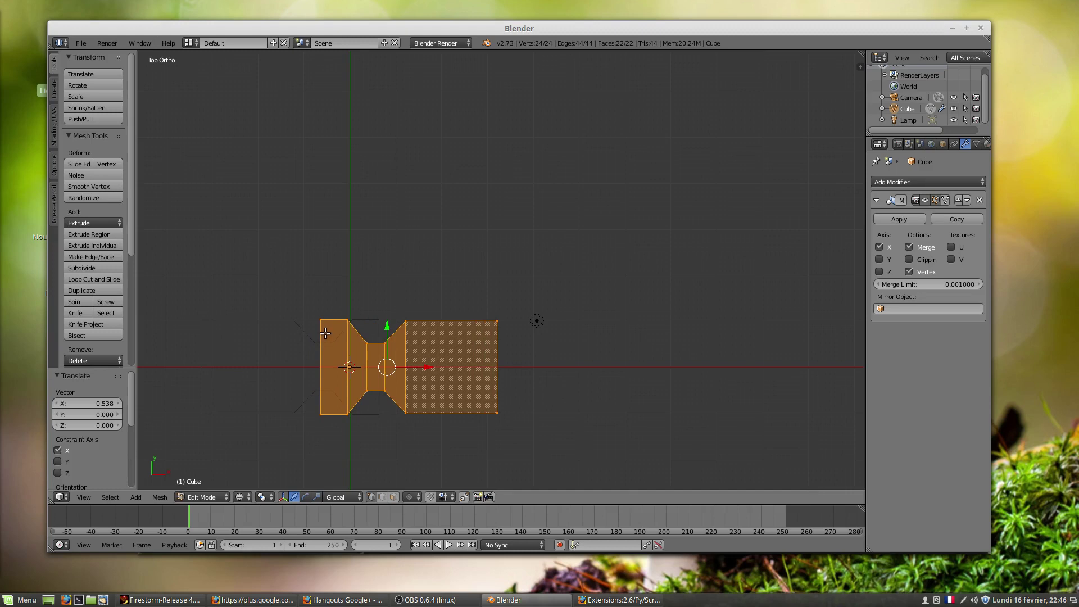
- With face selection active, select the mesh's negative-X end face and extrude it about 0.467 along negative X in top view
scroll(313, 342, "up", 3)
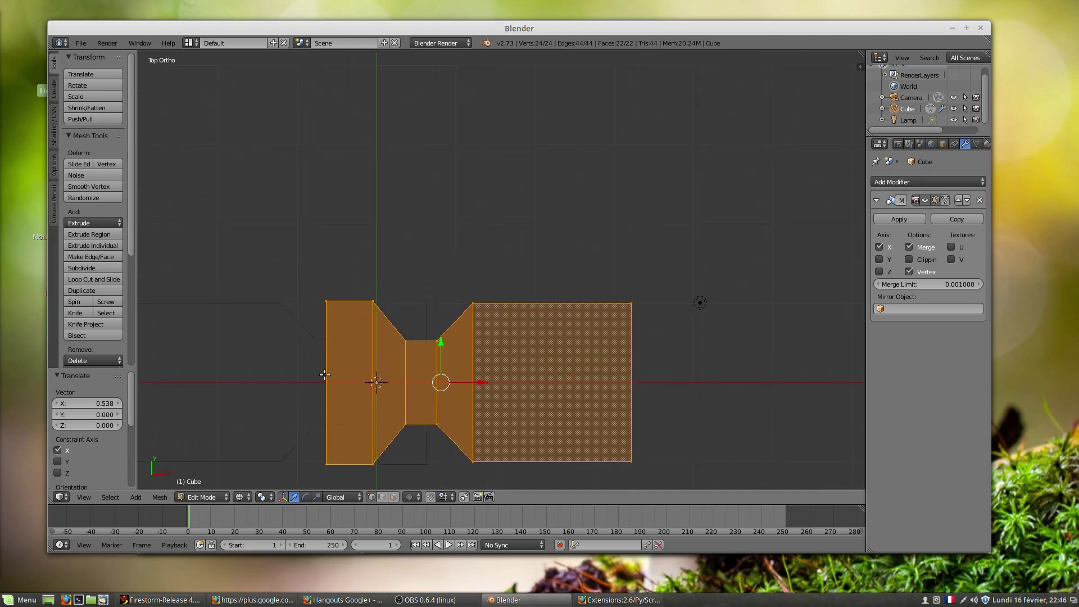
left_click(396, 497)
middle_click_drag(343, 419, 389, 377)
right_click(348, 436)
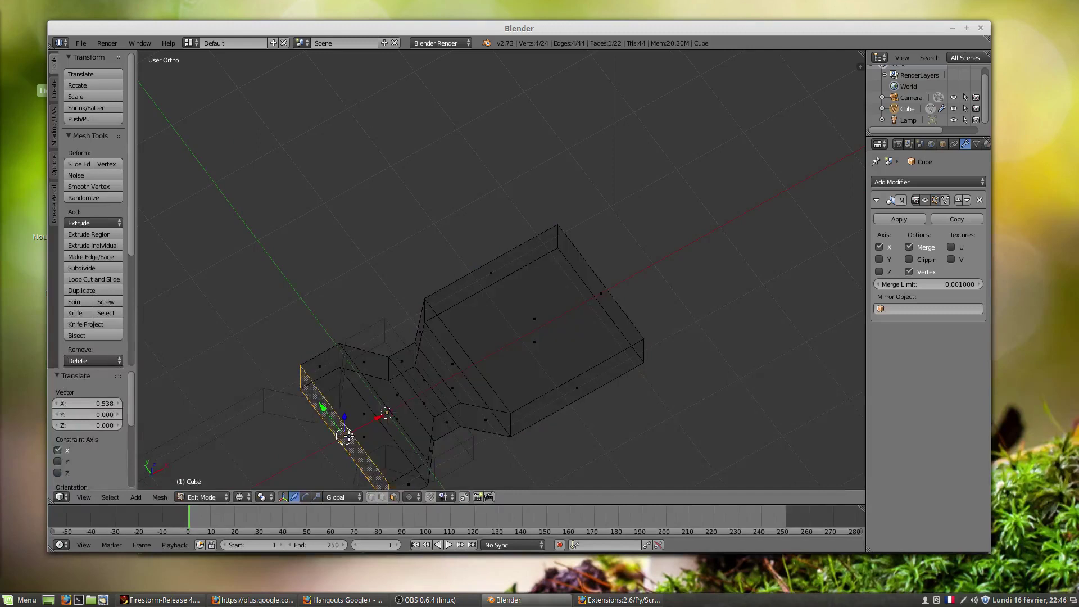
middle_click_drag(403, 430, 350, 458)
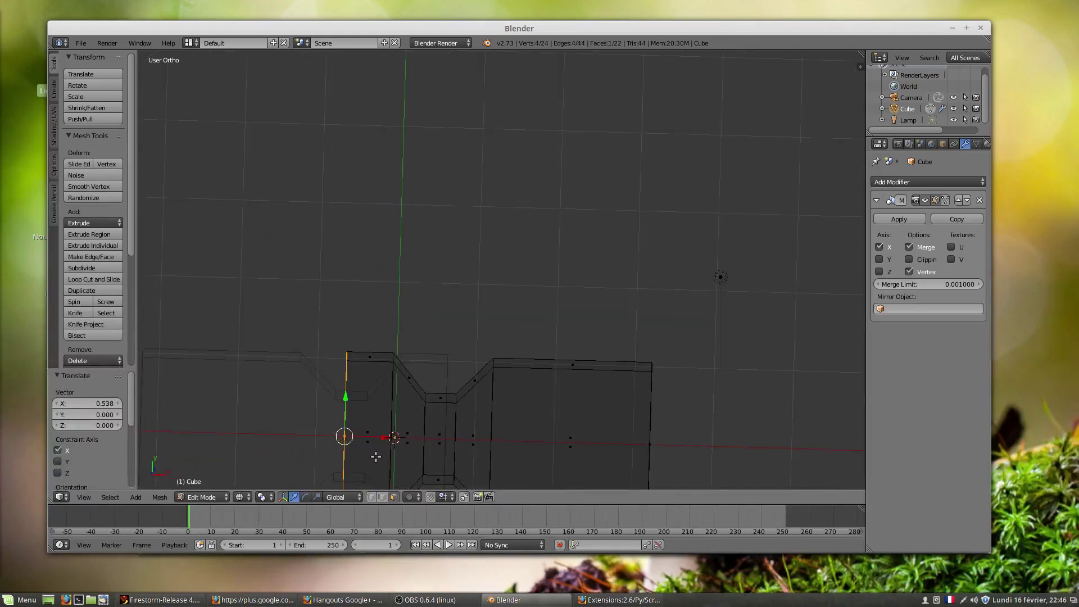
scroll(400, 445, "down", 1)
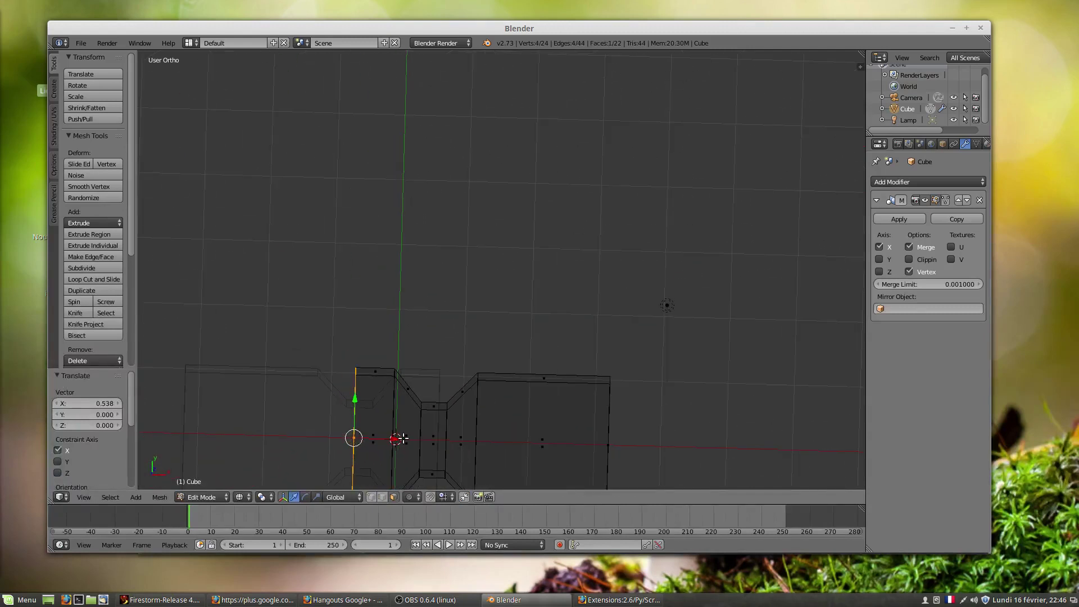
key("KP_7")
middle_click_drag(423, 426, 436, 344, "shift")
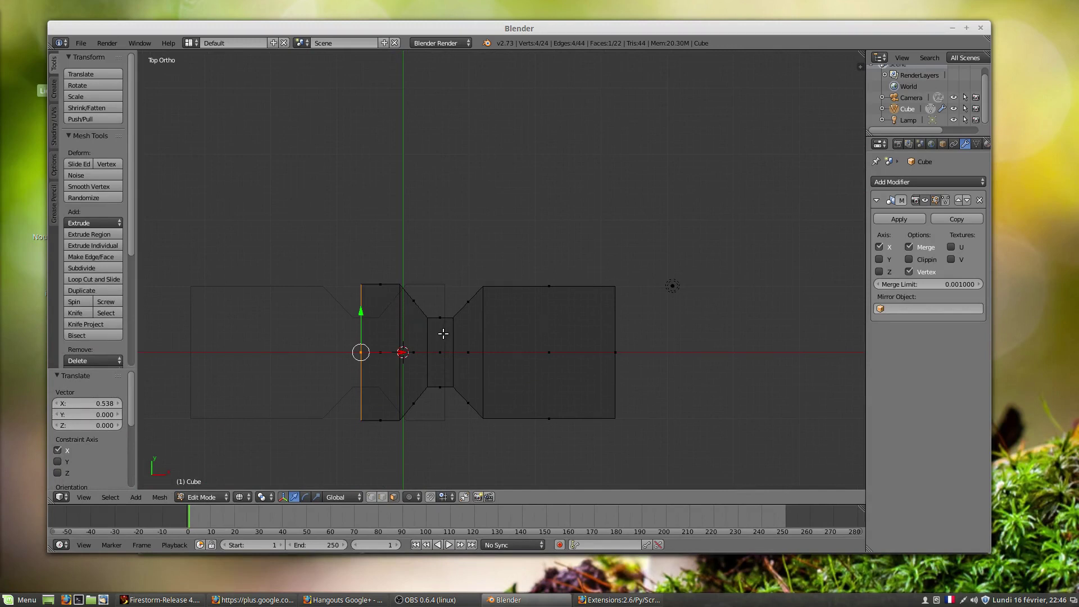
key("e")
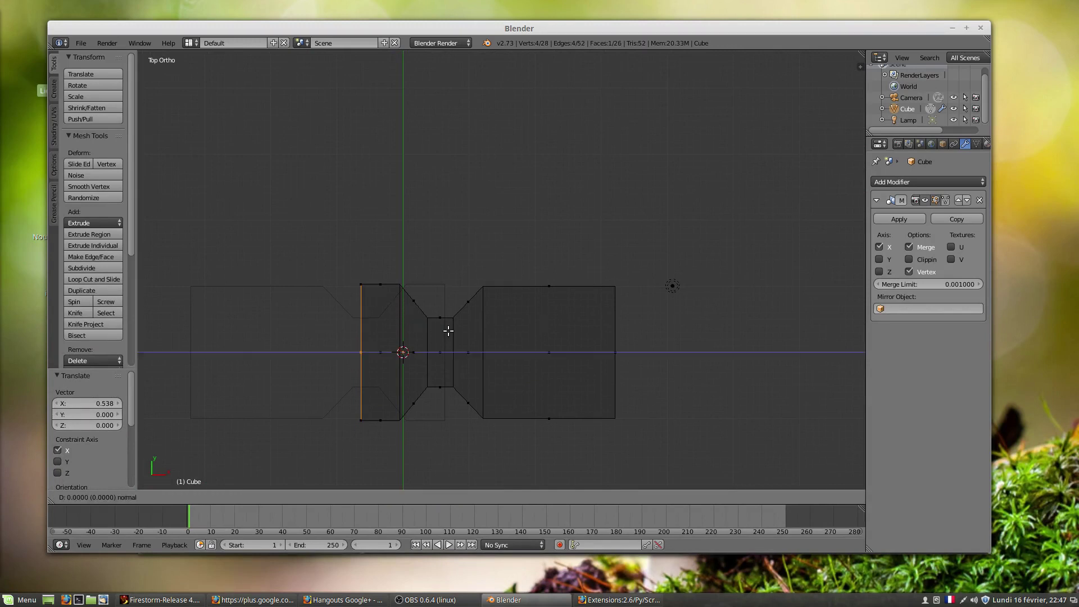
left_click(416, 329)
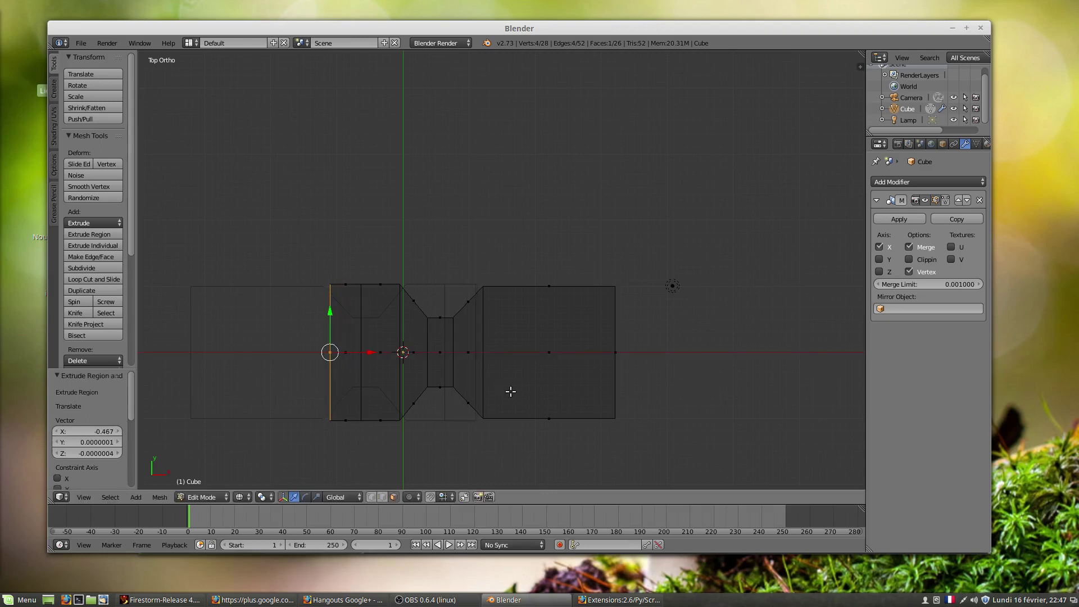
- Scale the extruded end face to about 0.502 along Y to taper the tip of the knob
key("s")
key("y")
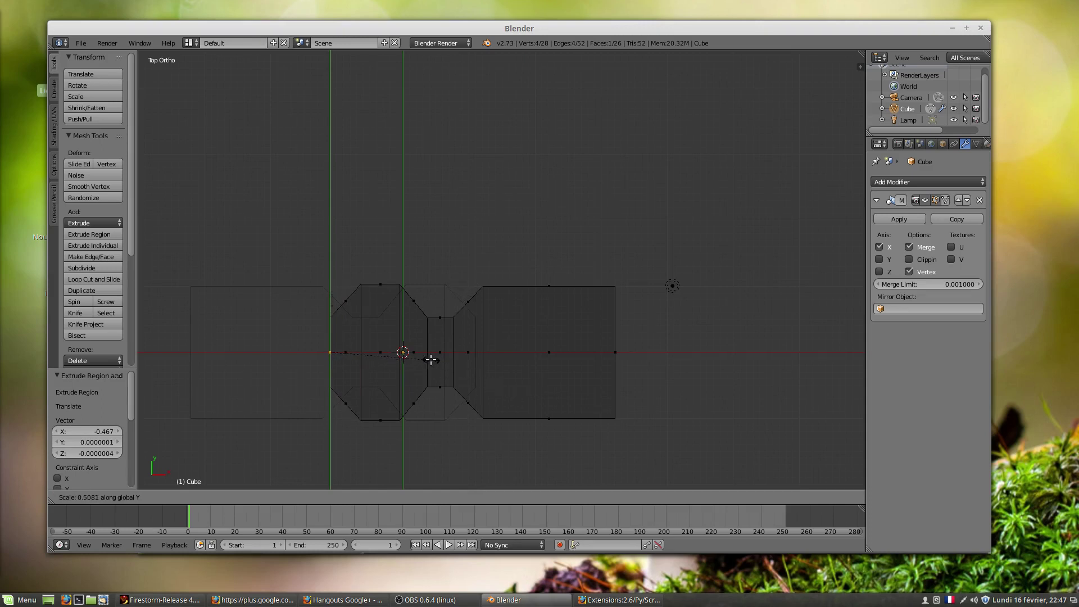
left_click(429, 358)
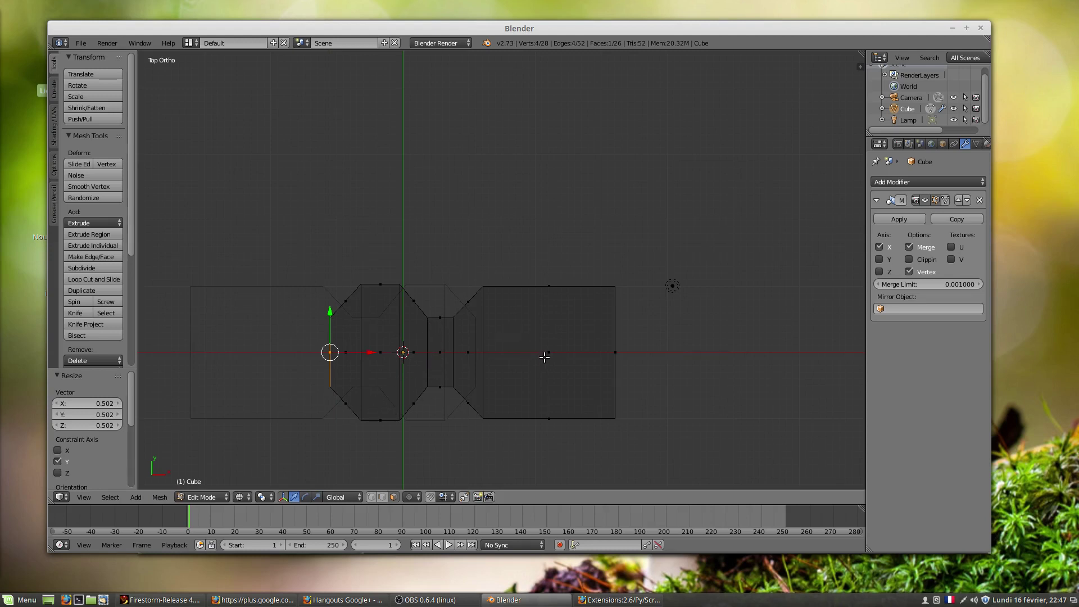
- Remove the Mirror modifier and nudge the whole mesh about 0.025 along Y and 0.034 along X
key("a")
key("a")
left_click_drag(437, 313, 438, 311)
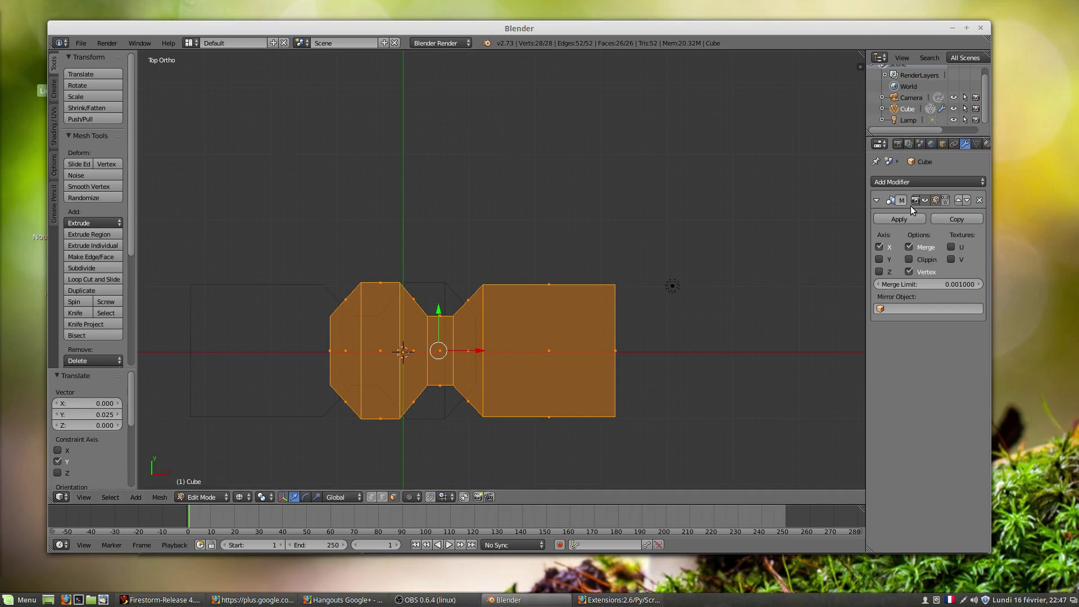
left_click(979, 200)
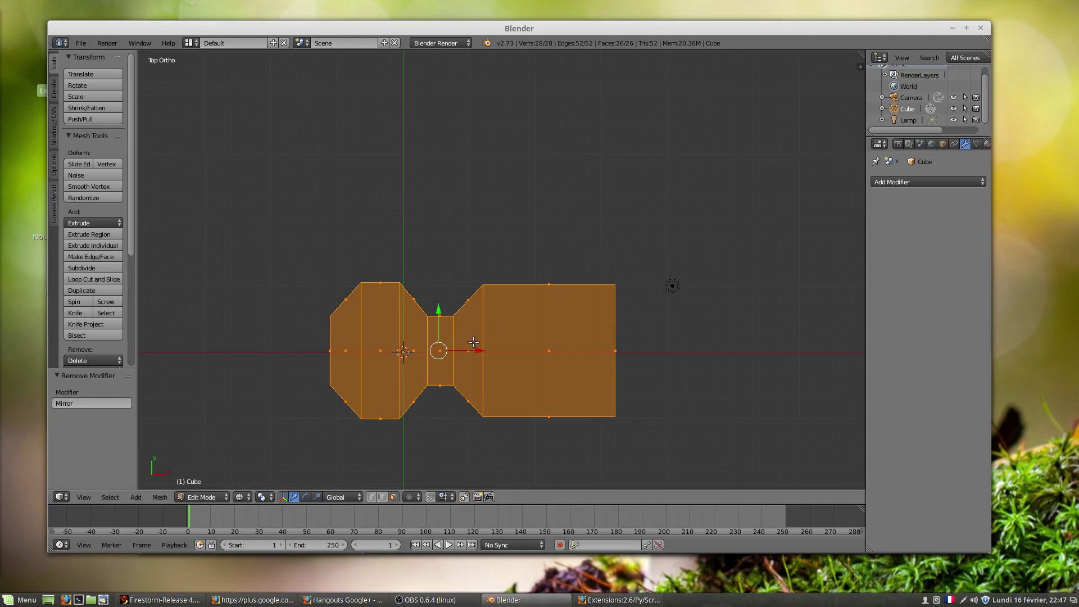
left_click_drag(477, 350, 479, 350)
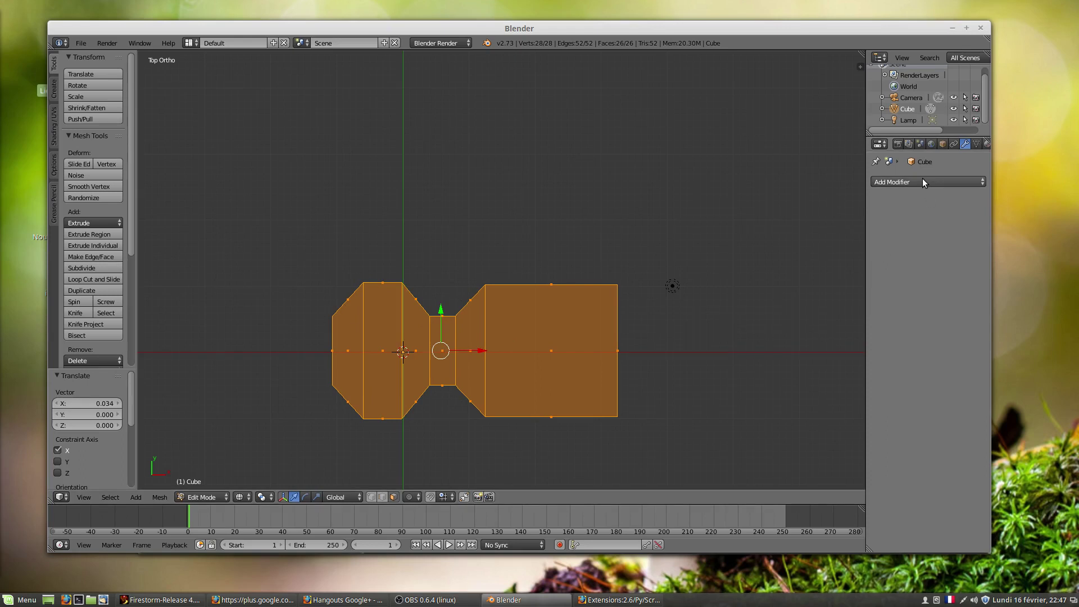
- Add a new Mirror modifier to the cube and apply it in Object Mode
left_click(902, 183)
left_click(770, 294)
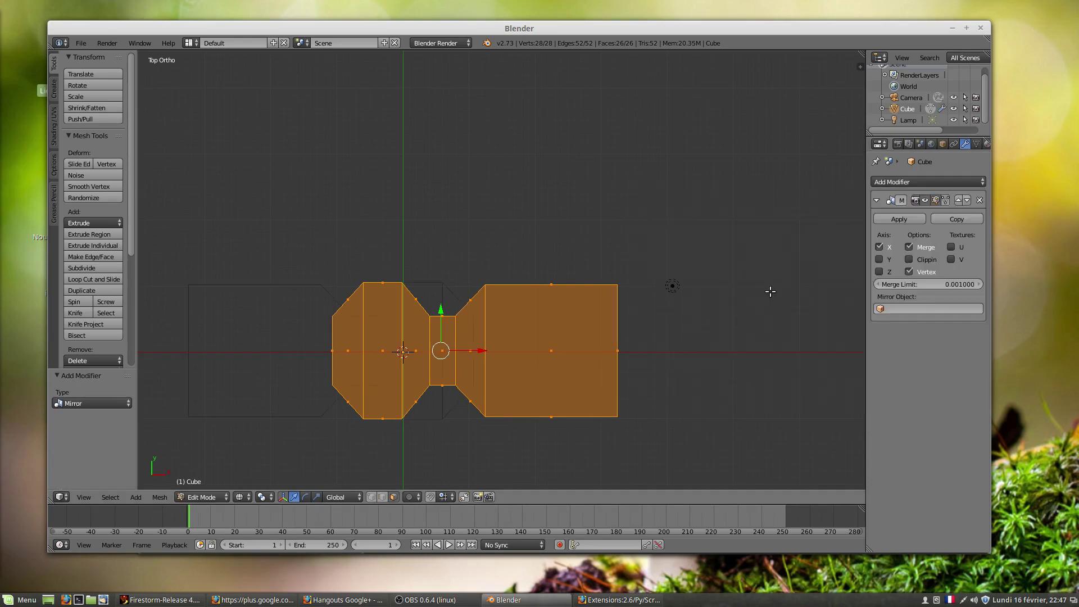
left_click(203, 497)
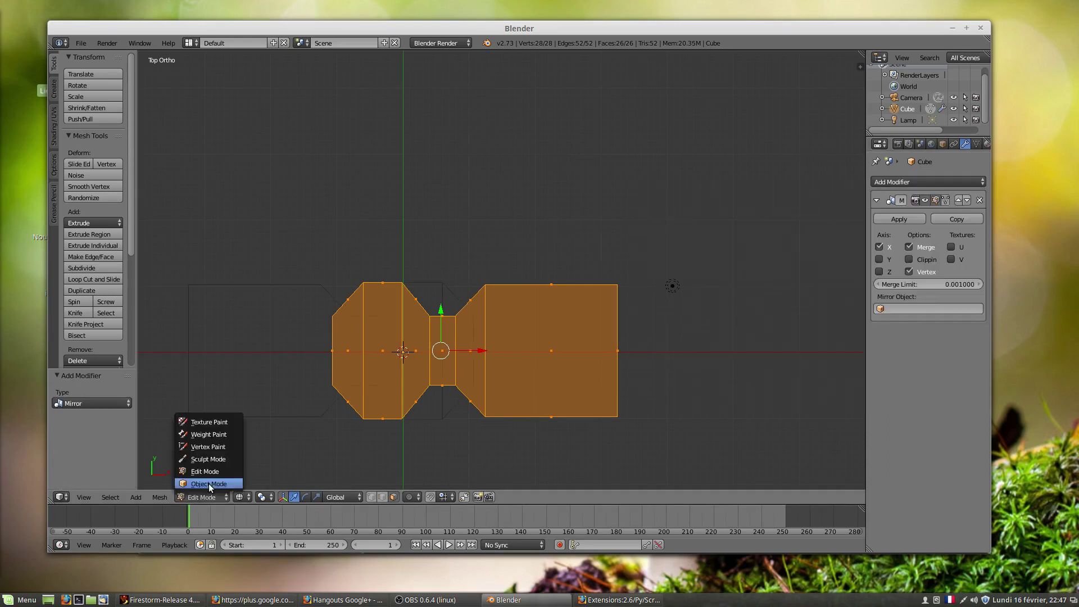
left_click(208, 483)
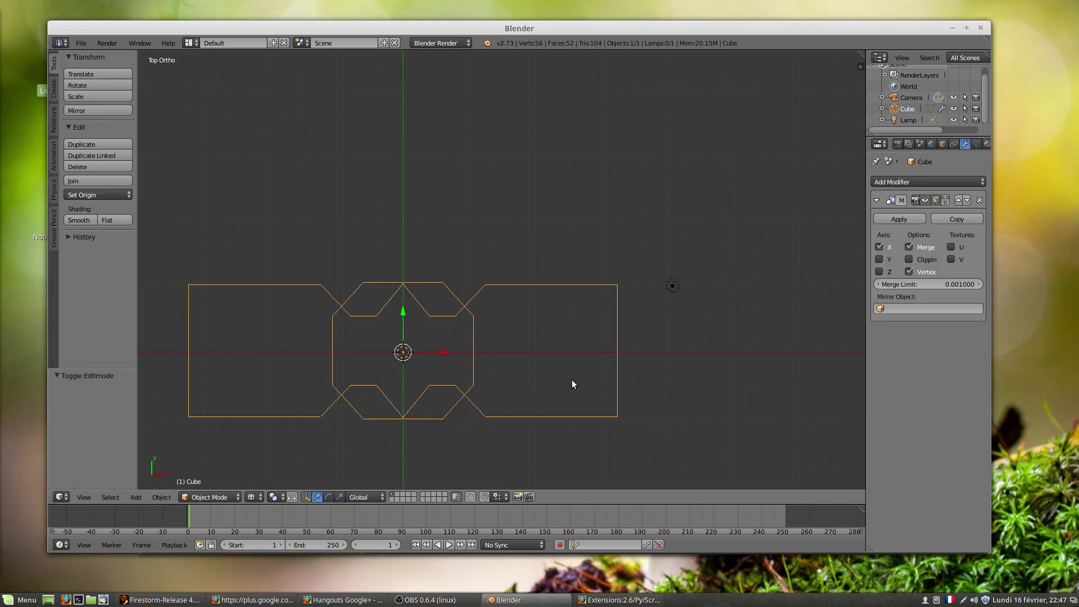
left_click(901, 219)
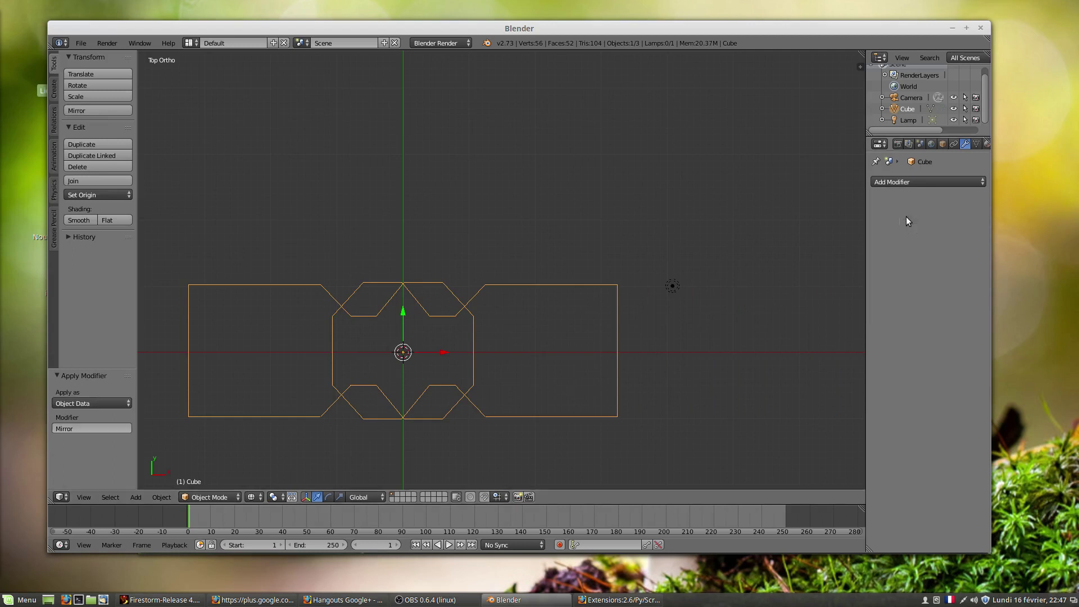
- In Edit Mode, select the linked positive-X piece and move it up along Y and about -0.289 along X, nesting its knob in the other piece's notch
left_click(192, 497)
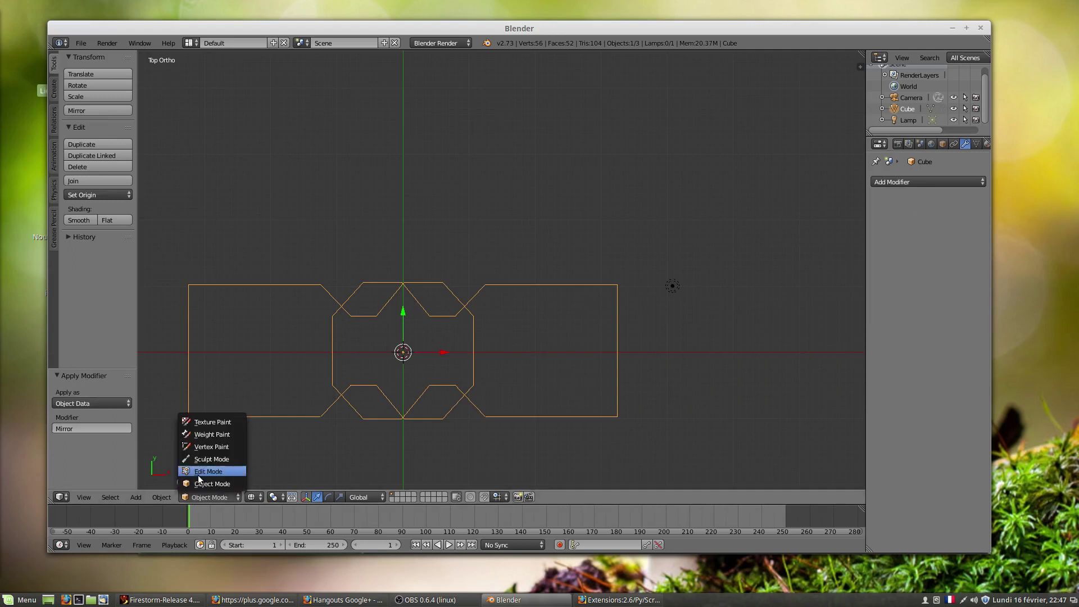
left_click(197, 474)
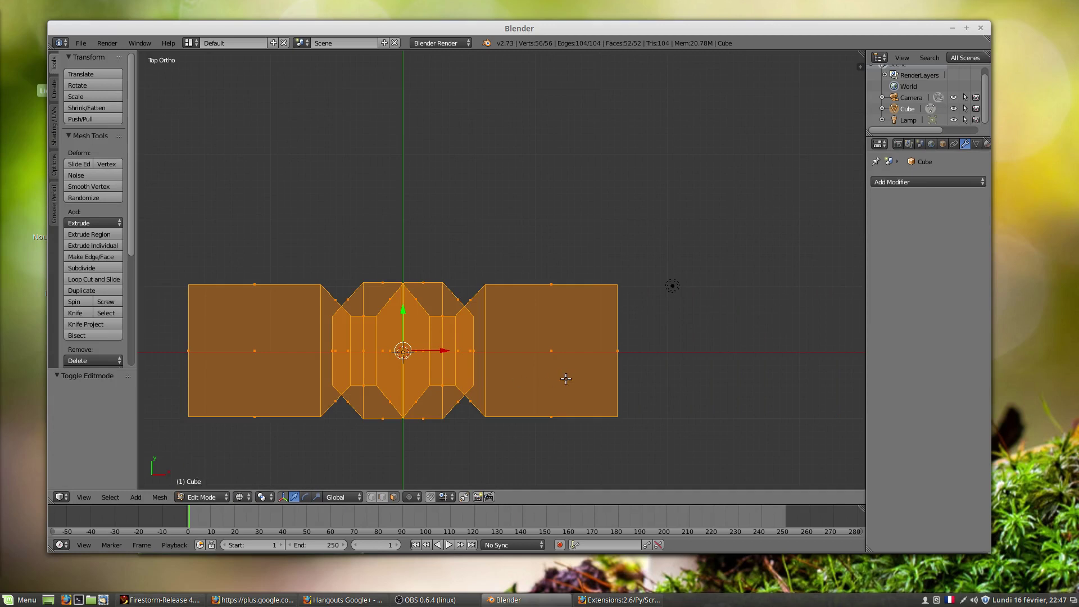
right_click(569, 358)
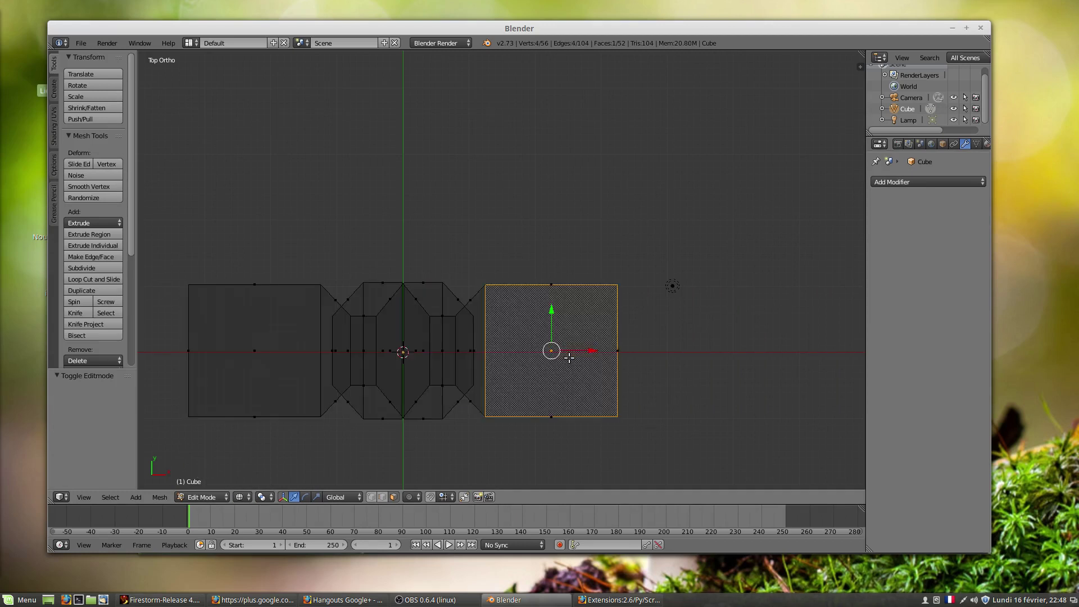
key("l")
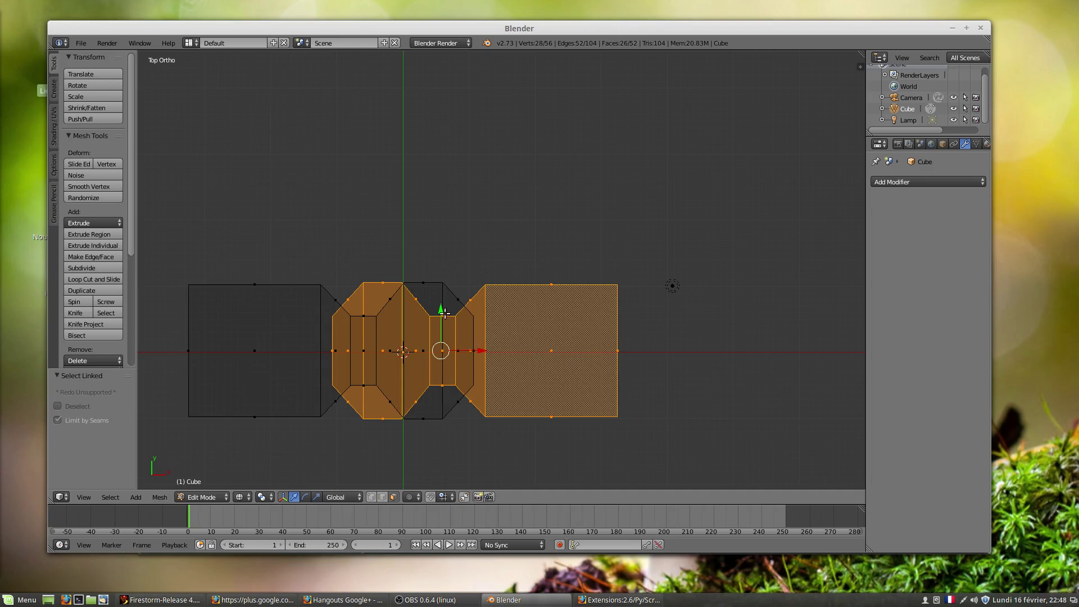
left_click_drag(444, 313, 460, 242)
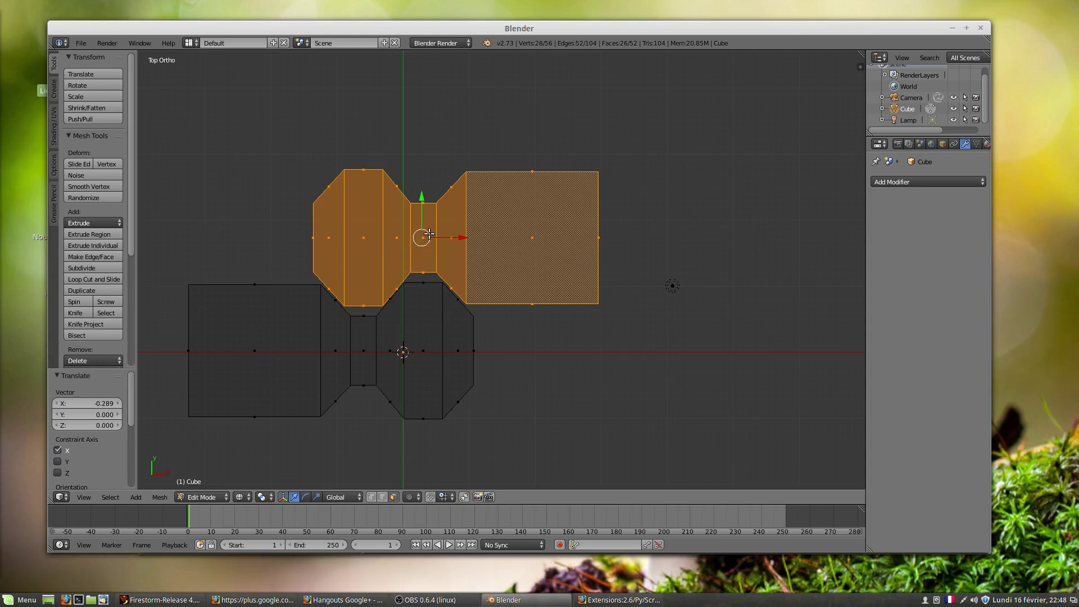
left_click_drag(421, 196, 420, 187)
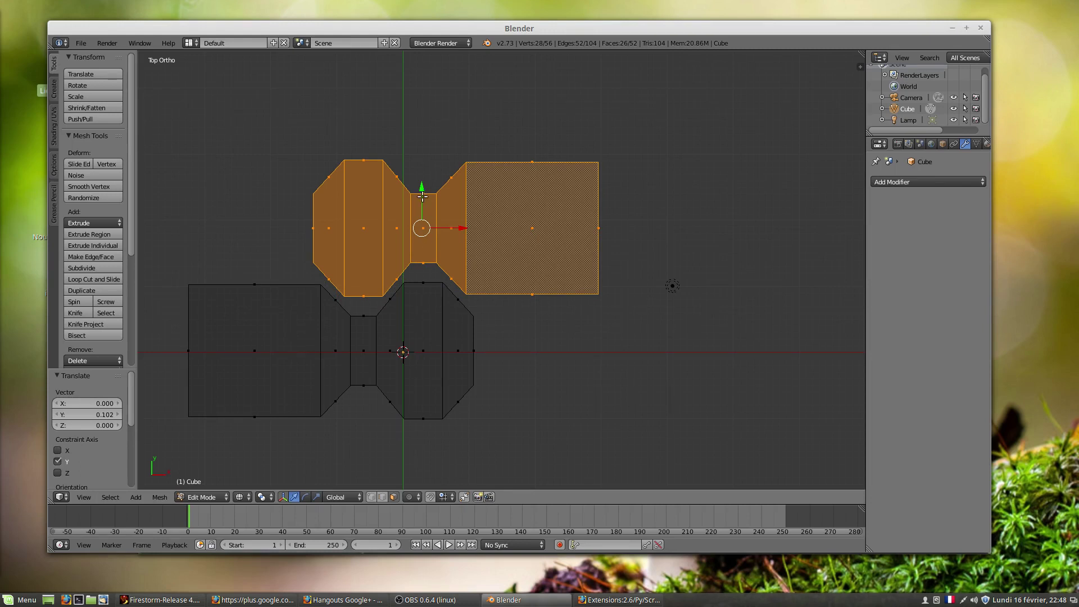
left_click_drag(422, 197, 421, 193)
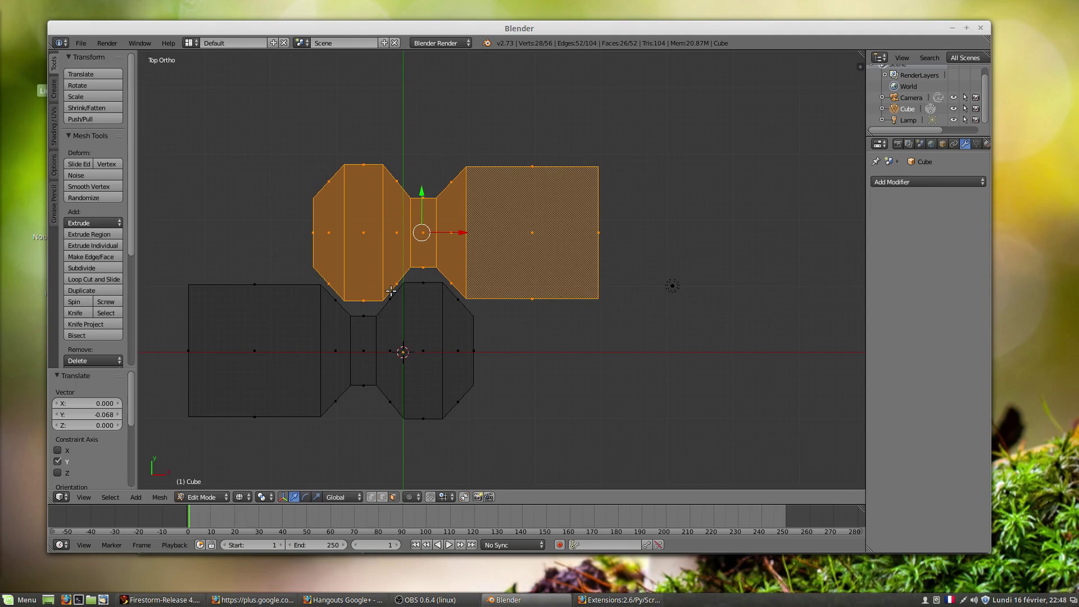
- Select the linked negative-X piece and move it about -6.429 along X, away from the other piece
scroll(455, 386, "down", 3)
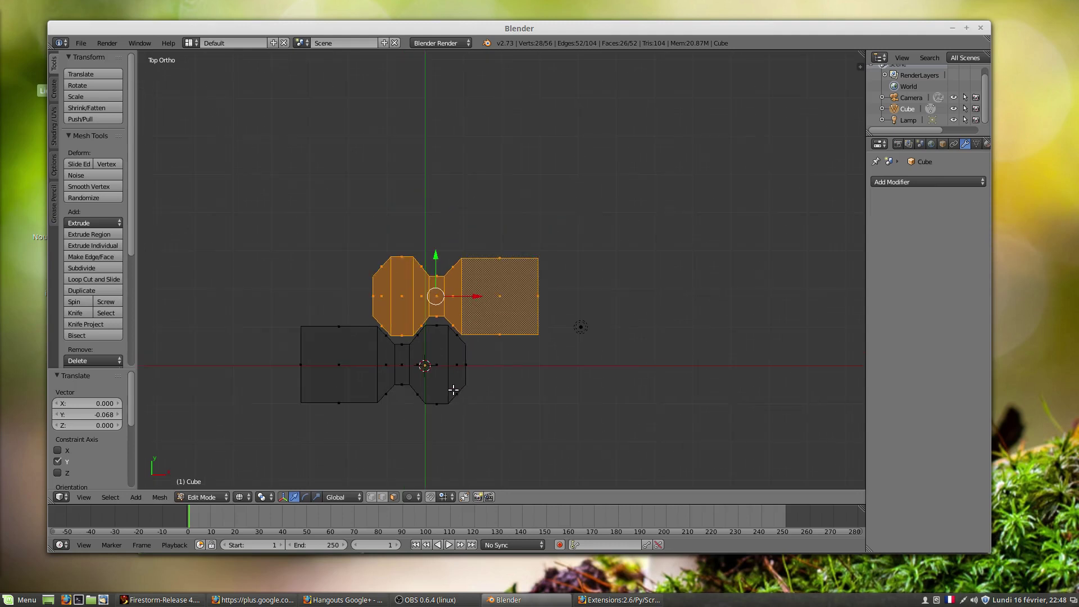
scroll(499, 357, "down", 2)
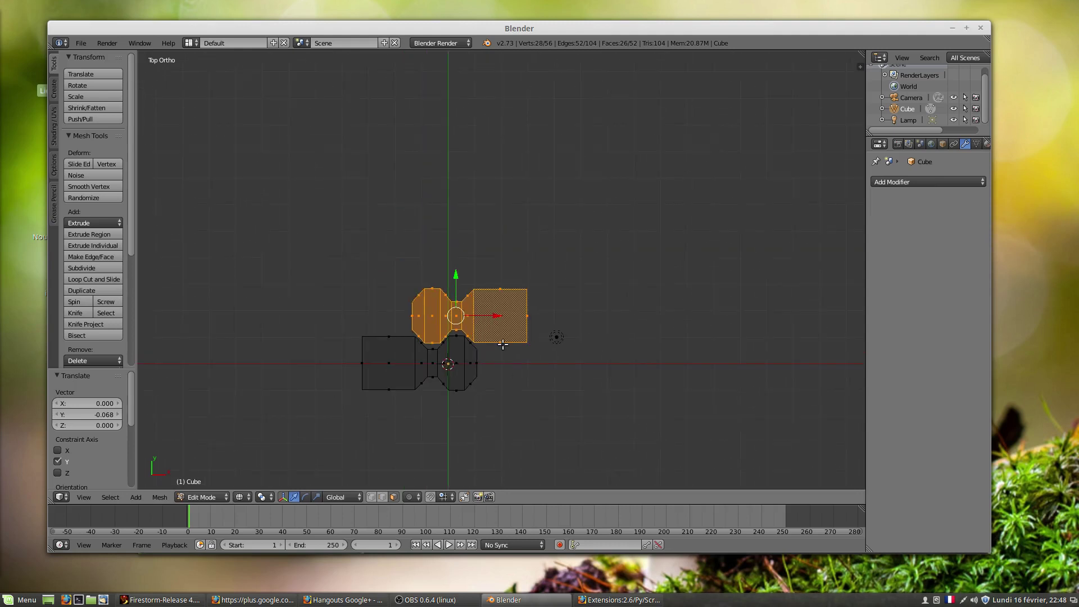
middle_click_drag(498, 322, 478, 417, "shift")
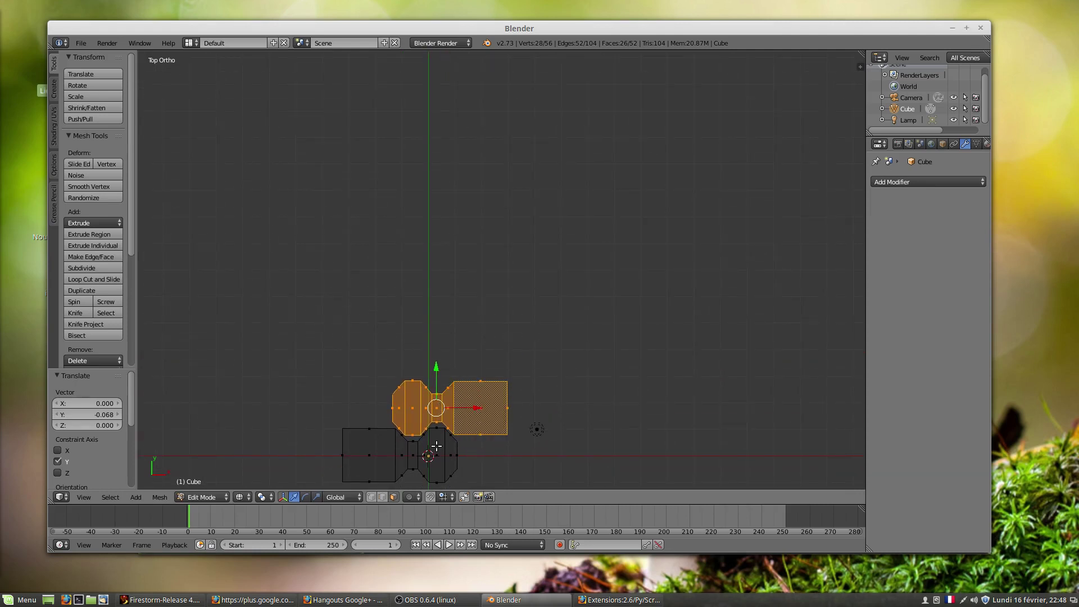
right_click(399, 457)
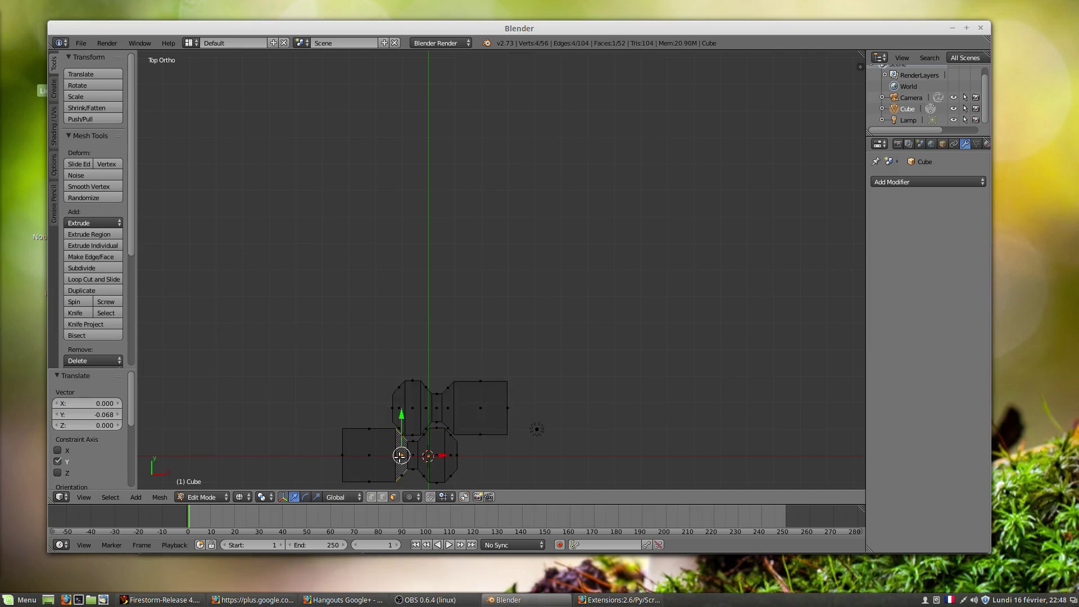
key("l")
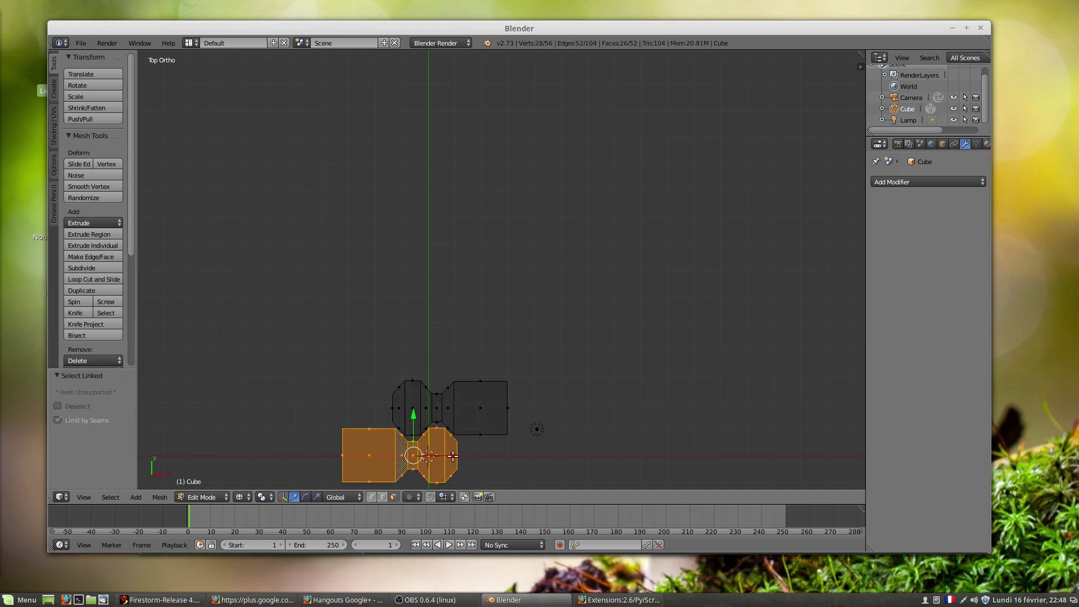
key("g")
key("x")
left_click_drag(282, 455, 269, 455)
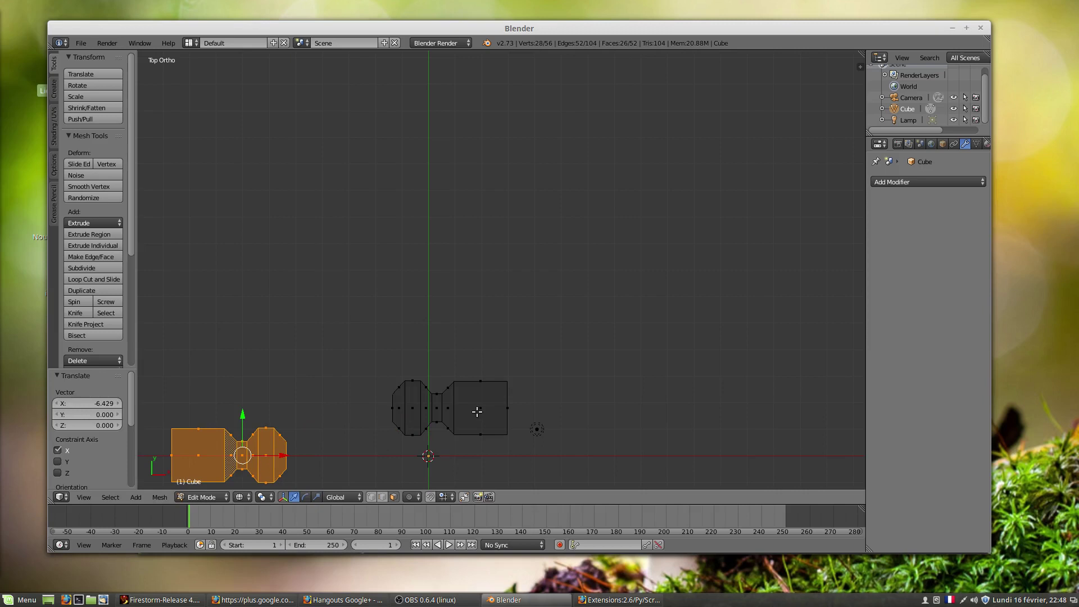
- Select only the linked positive-X piece and move it about -1.819 along Y, back onto the X axis
key("l")
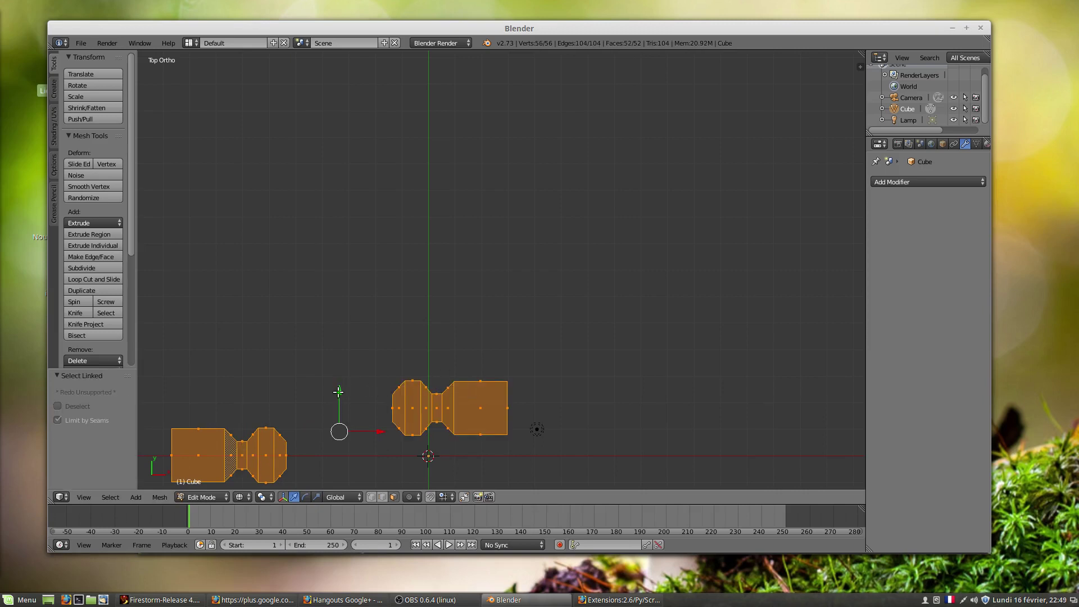
key("a")
key("l")
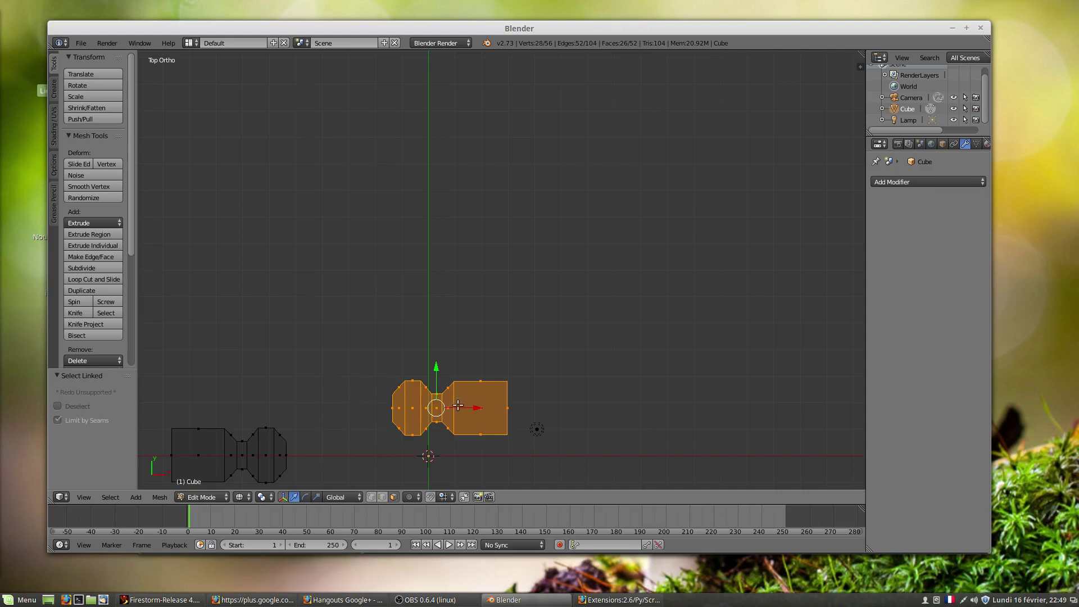
left_click_drag(436, 369, 436, 420)
middle_click_drag(477, 397, 462, 246, "shift")
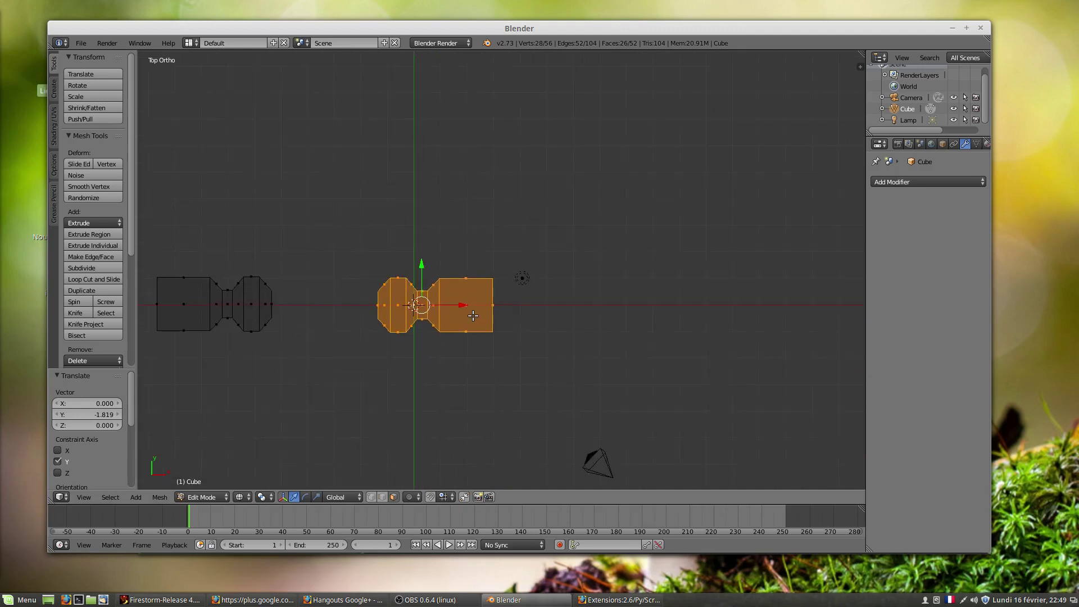
scroll(475, 314, "up", 6)
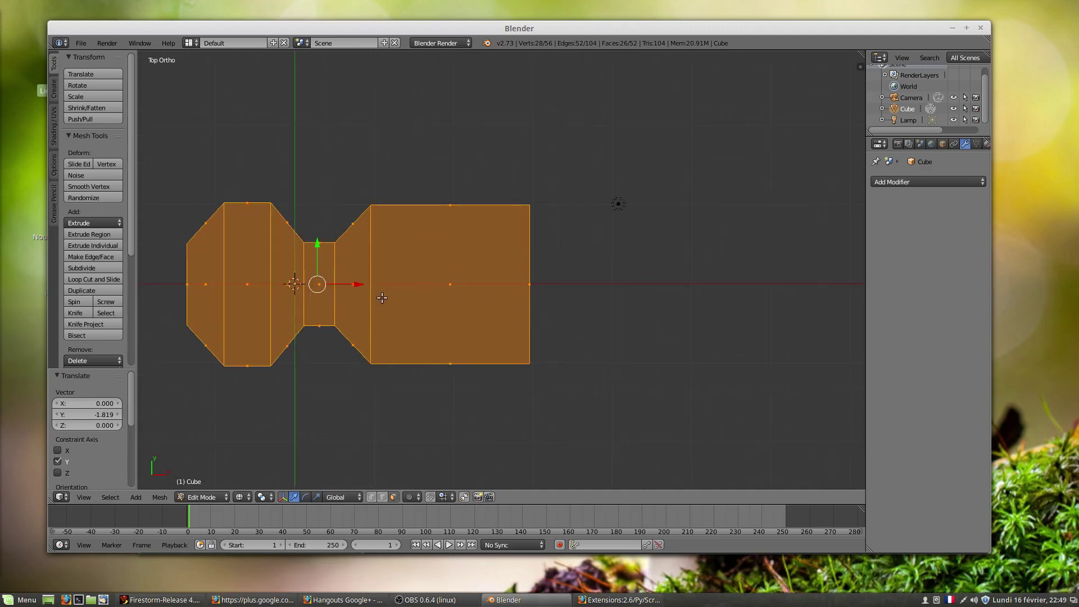
scroll(402, 324, "down", 3)
middle_click_drag(403, 332, 407, 349, "shift")
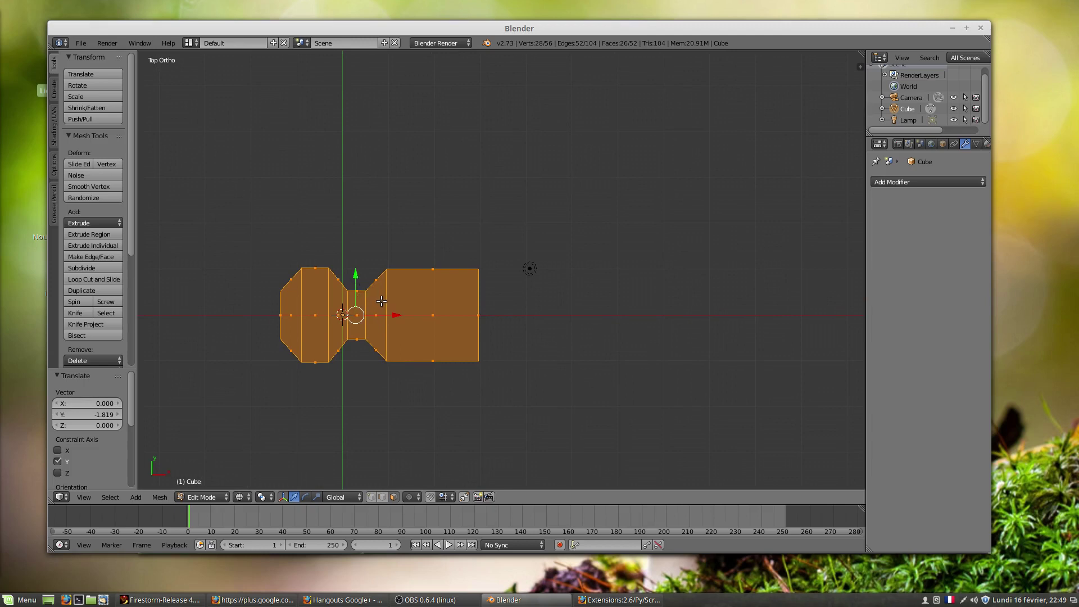
scroll(381, 302, "down", 6)
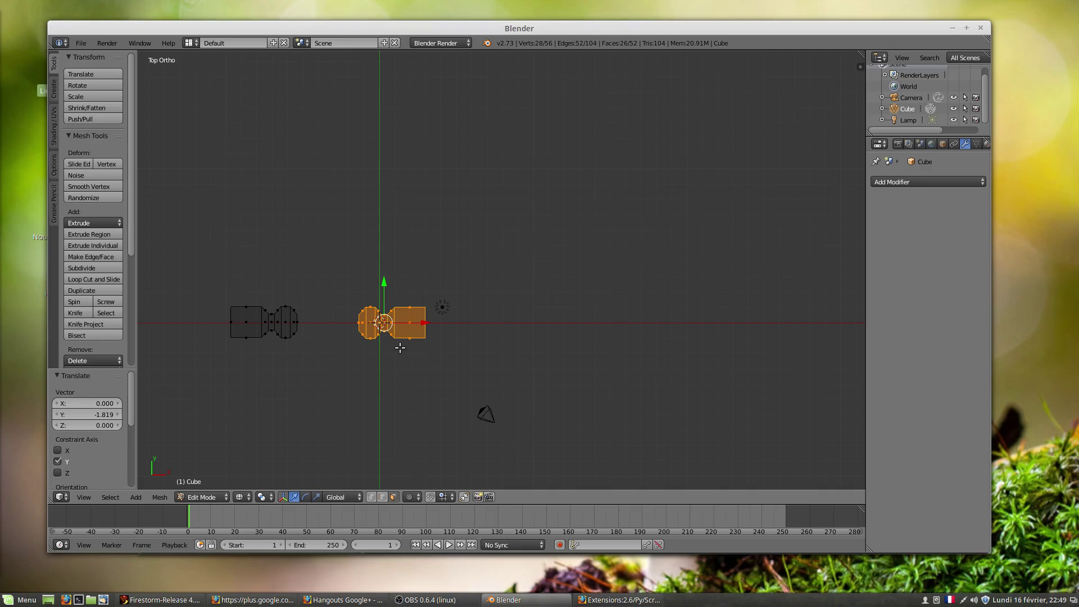
- Return to Object Mode with solid shading and add a Bezier curve at the 3D cursor
key("shift+a")
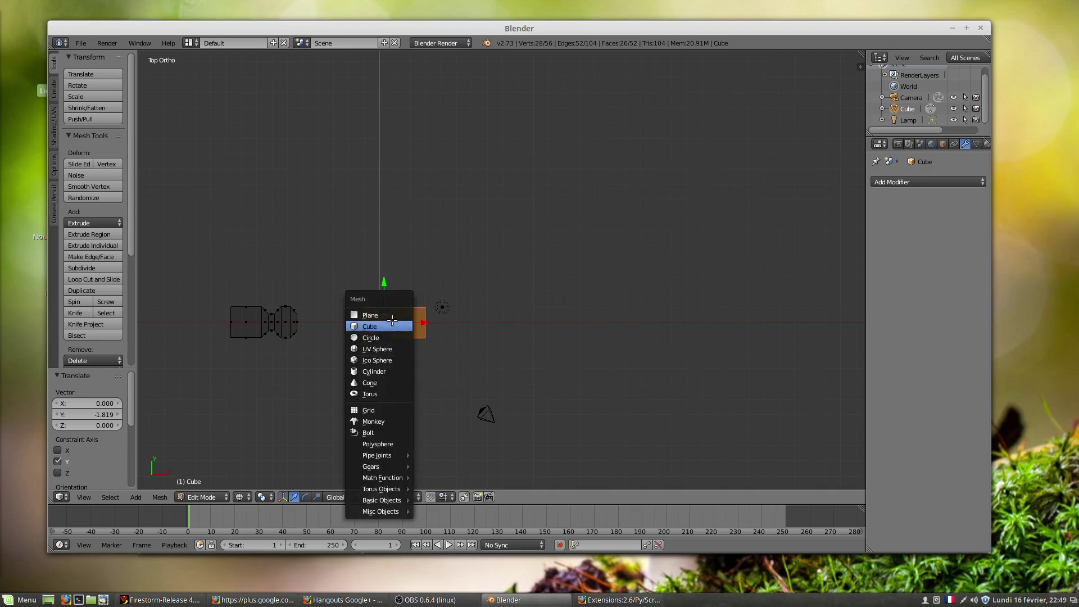
key("Tab")
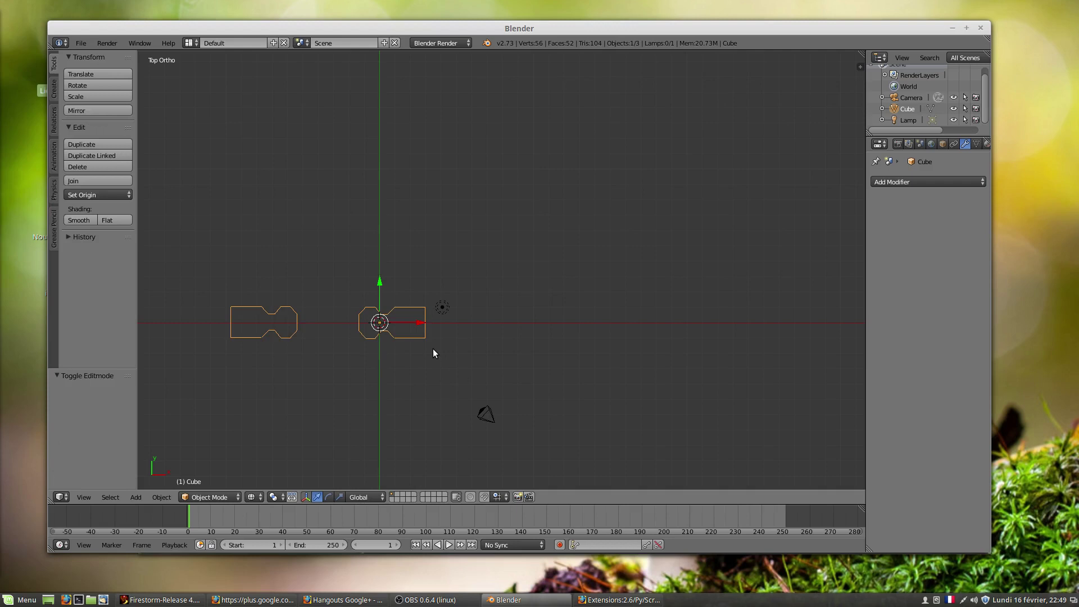
key("z")
key("shift+a")
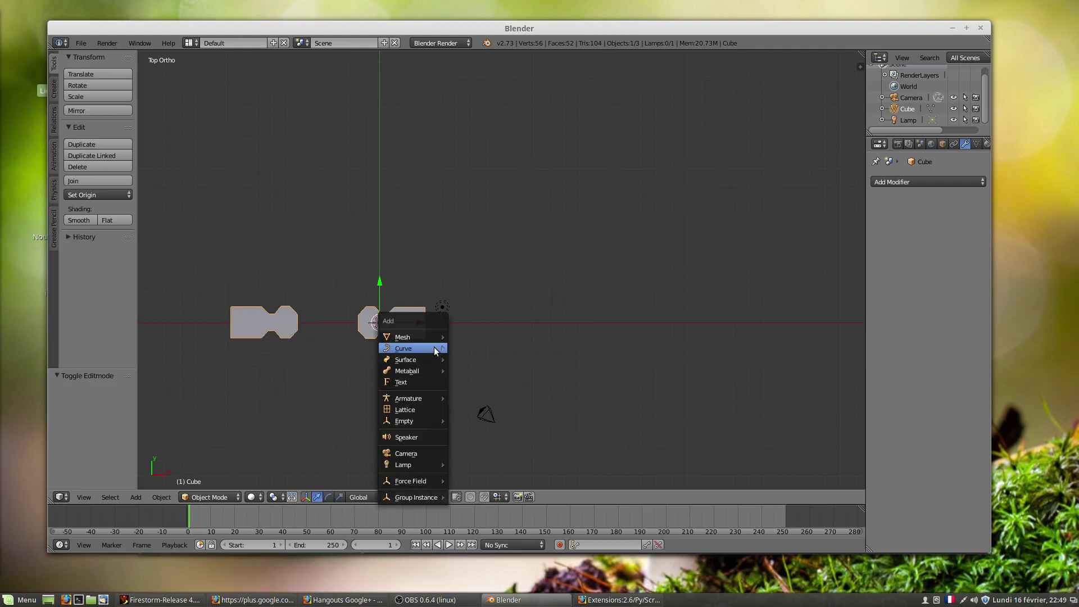
mouse_move(434, 347)
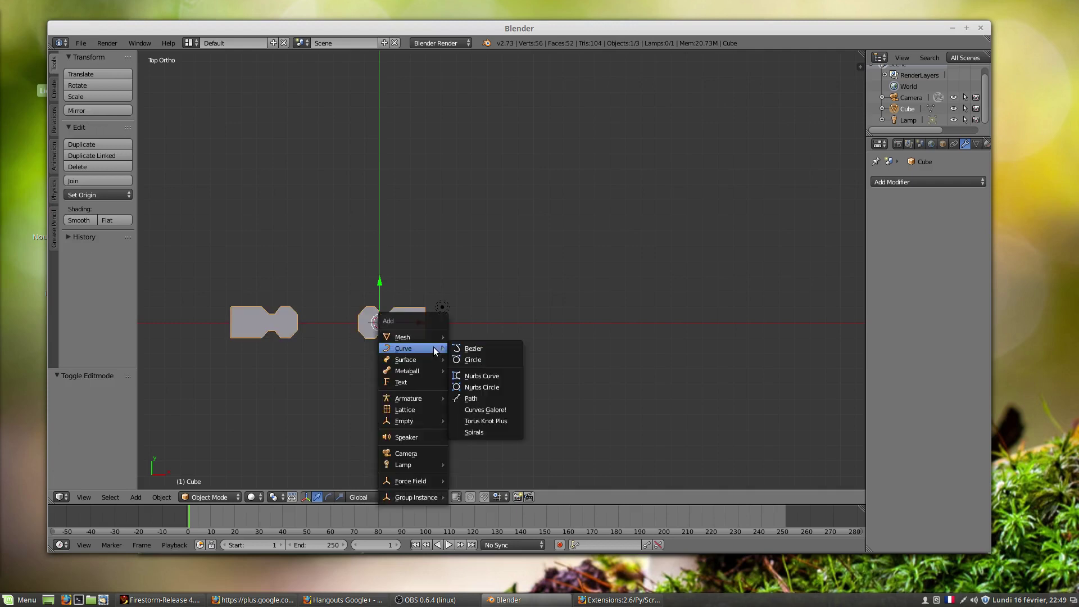
left_click(472, 349)
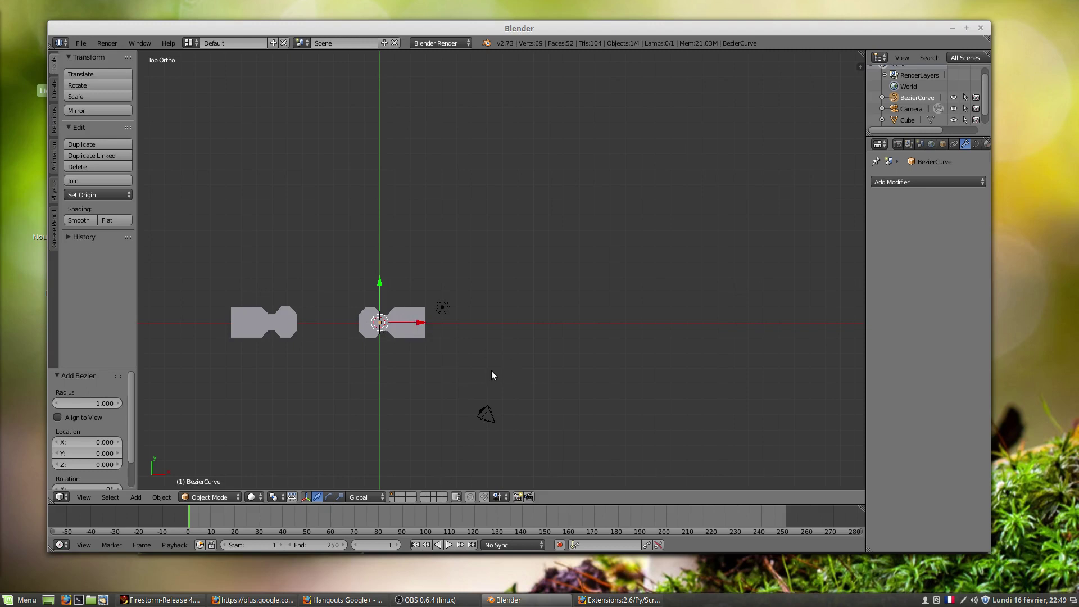
- Try rotating the Bezier curve about 95° around Z and scaling it up by about 8.06
key("r")
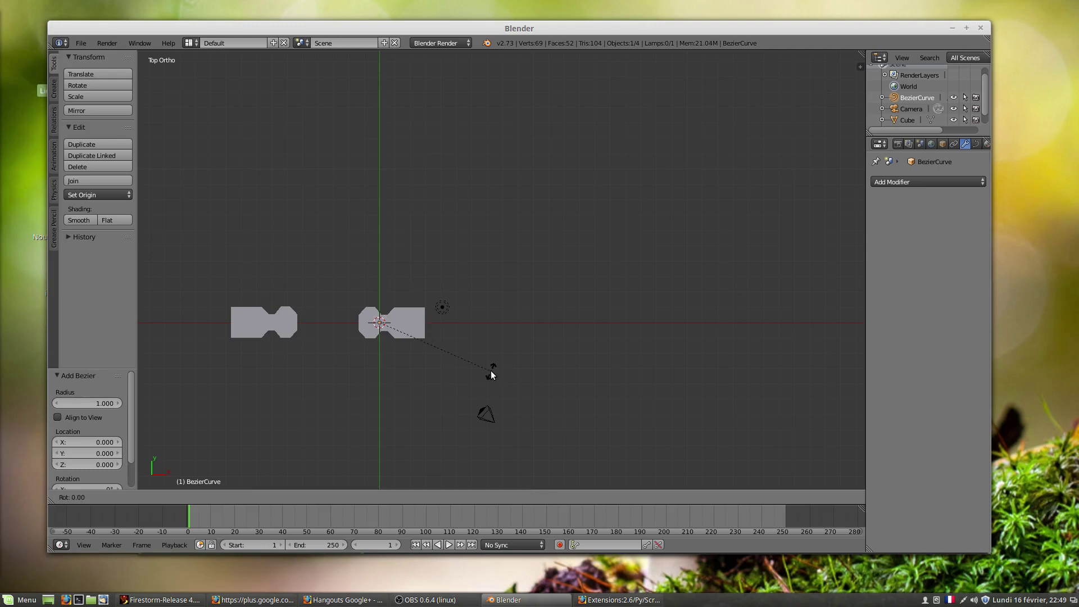
key("z")
left_click(418, 209)
key("s")
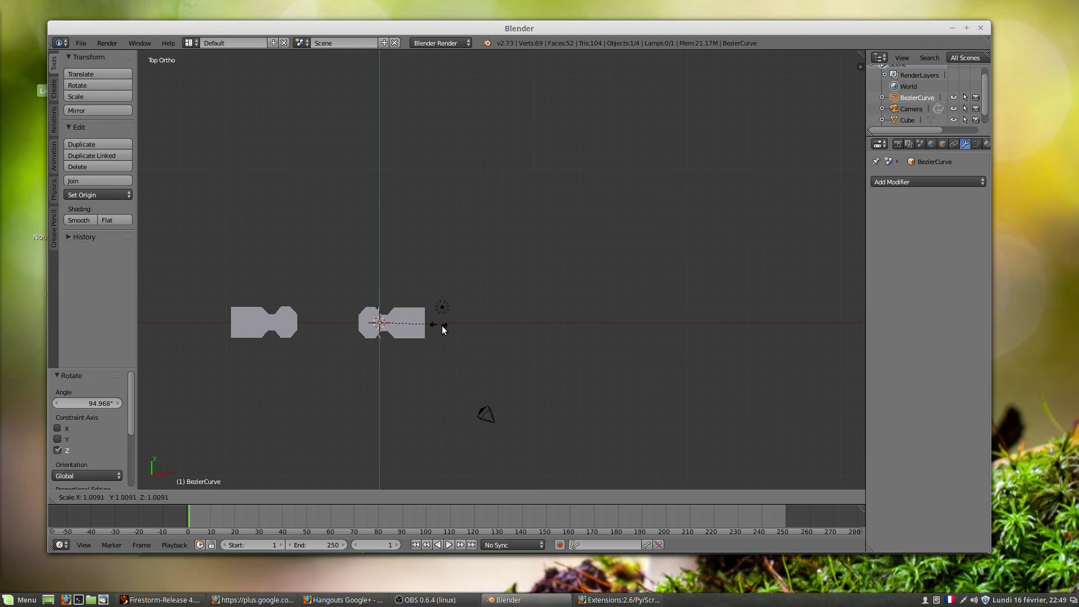
left_click(707, 233)
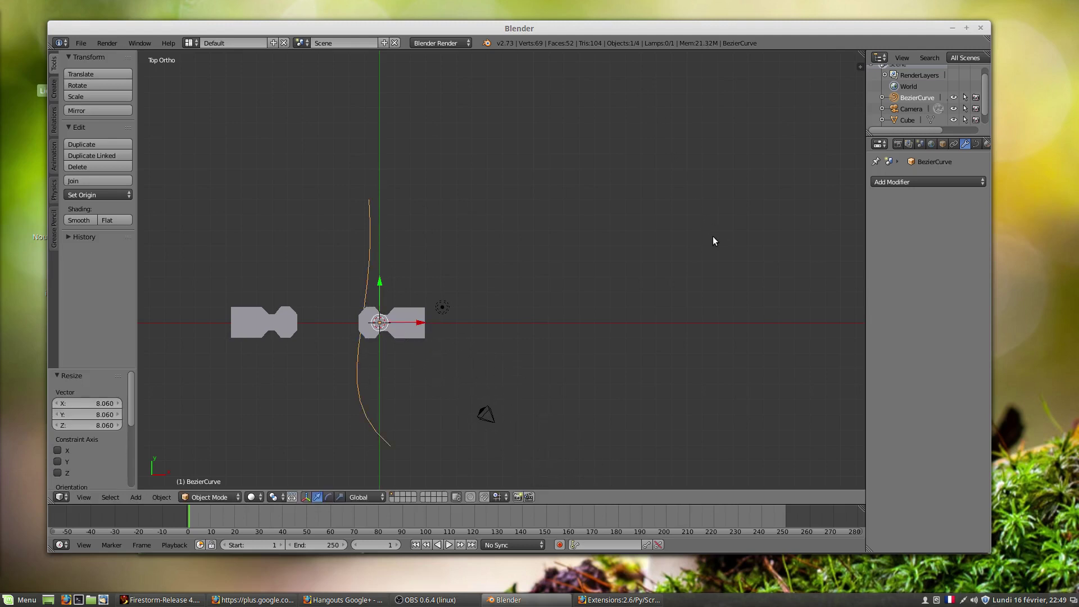
- Undo the Bezier curve's transforms and its creation, and add a Path curve at the 3D cursor instead
key("ctrl+z")
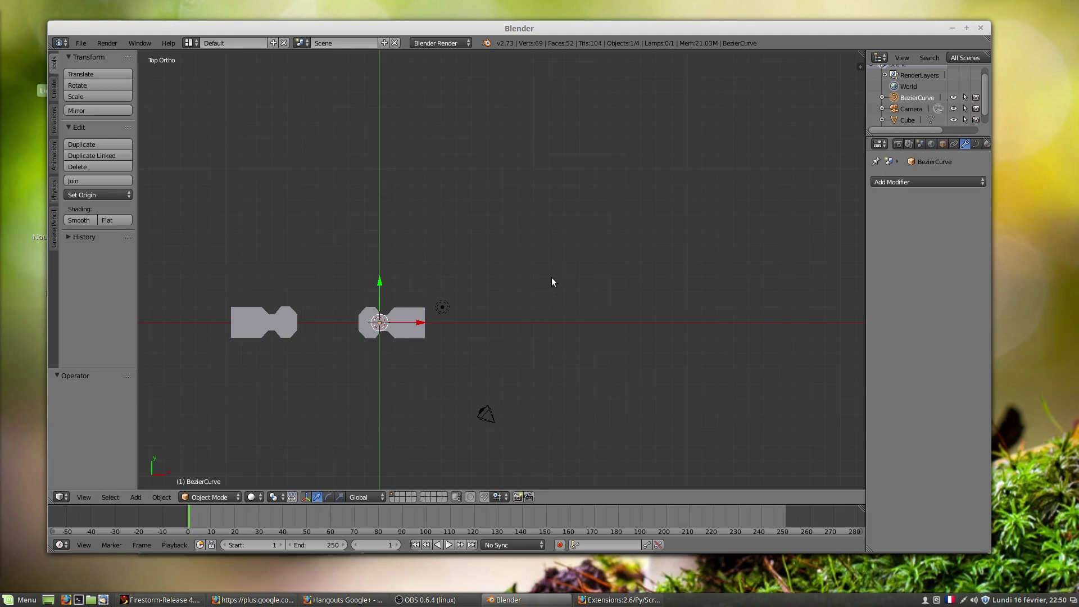
key("ctrl+z")
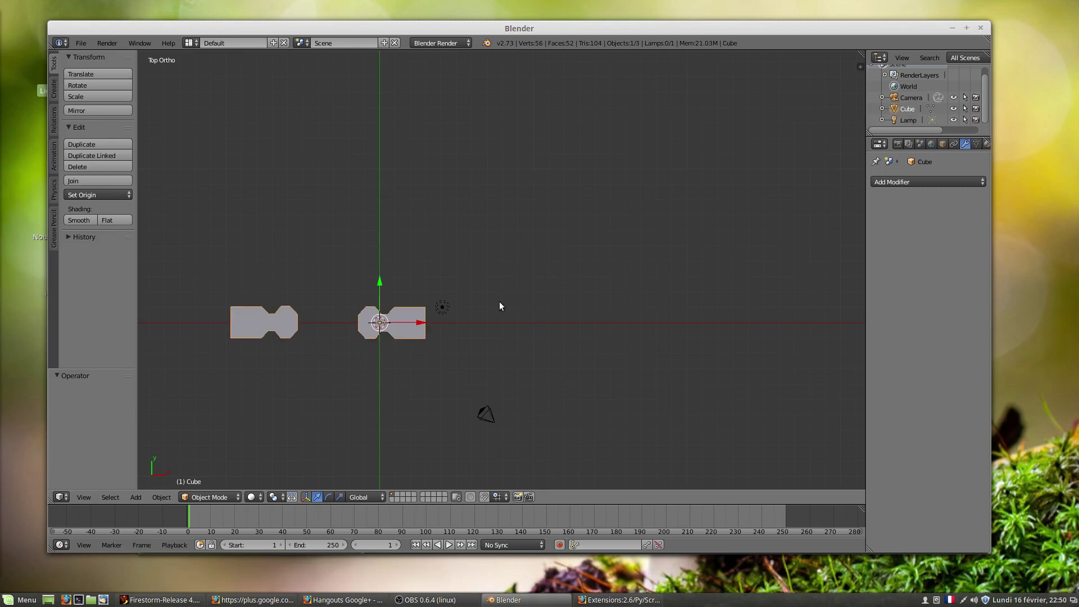
key("a")
key("shift+a")
mouse_move(497, 305)
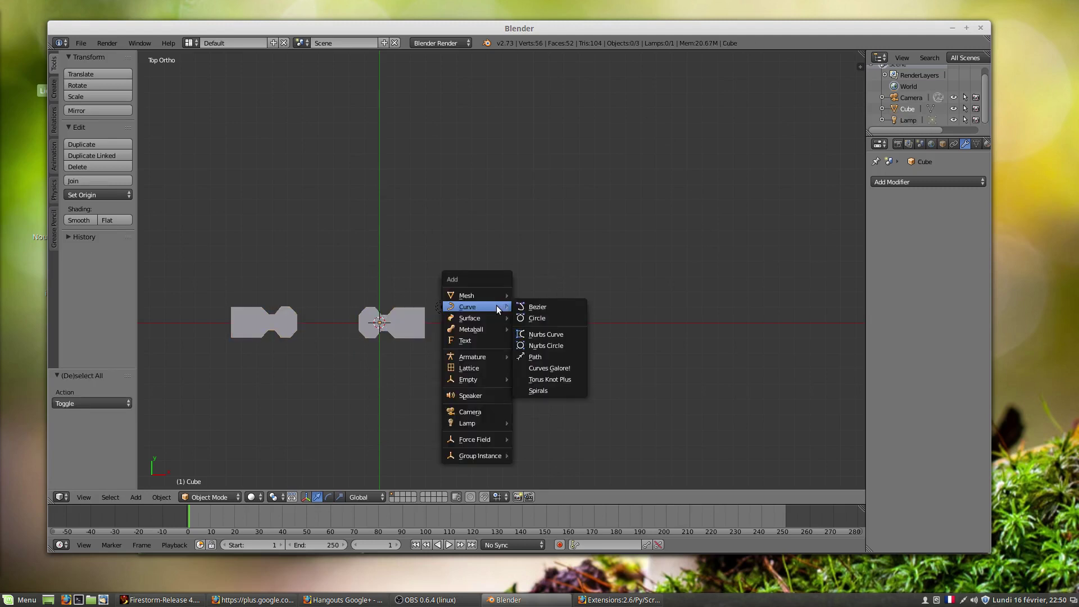
left_click(530, 356)
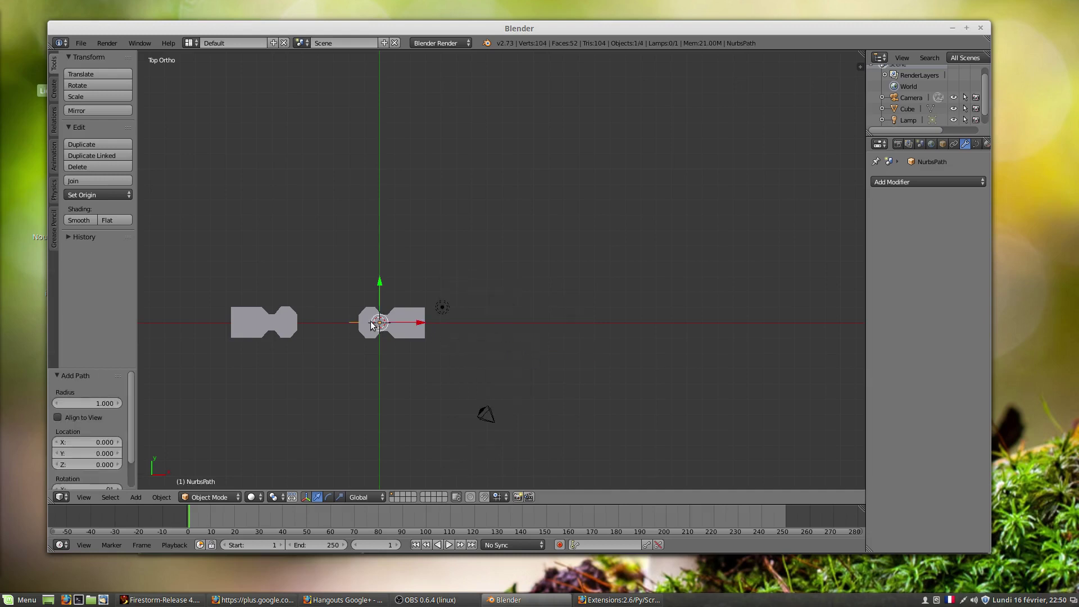
- In Edit Mode, rotate all the path's points about -89.9° to align with the Y axis and scale them by about 6.83
key("Tab")
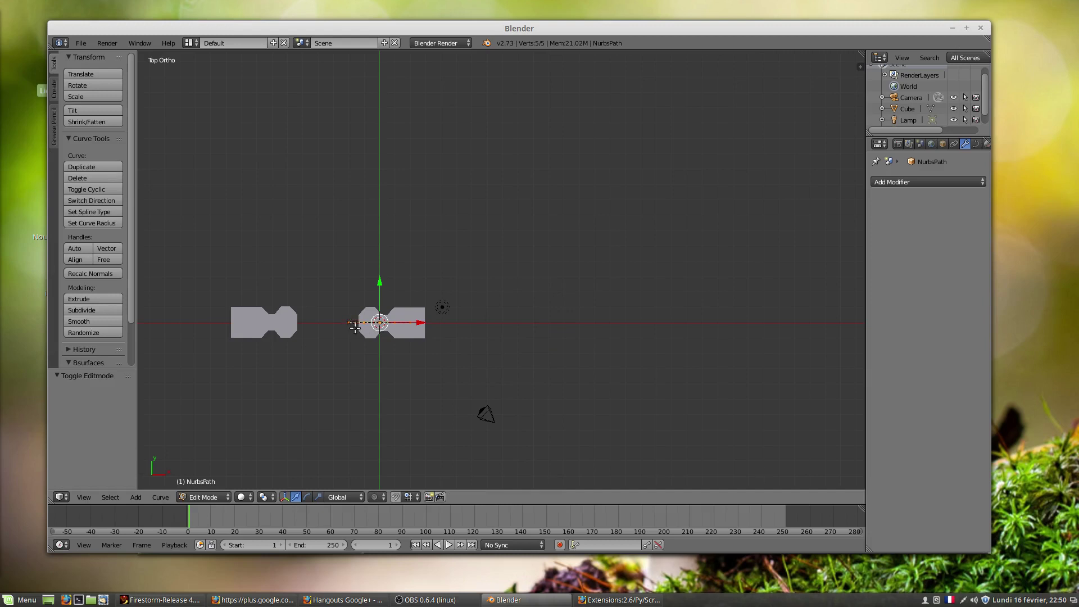
scroll(356, 328, "down", 1)
key("r")
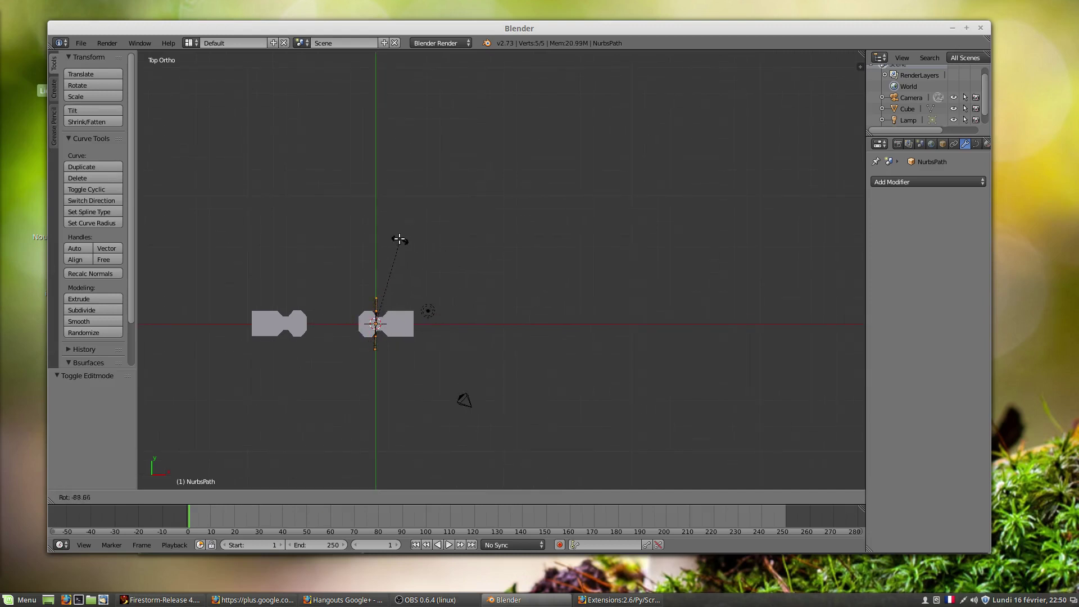
left_click(398, 238)
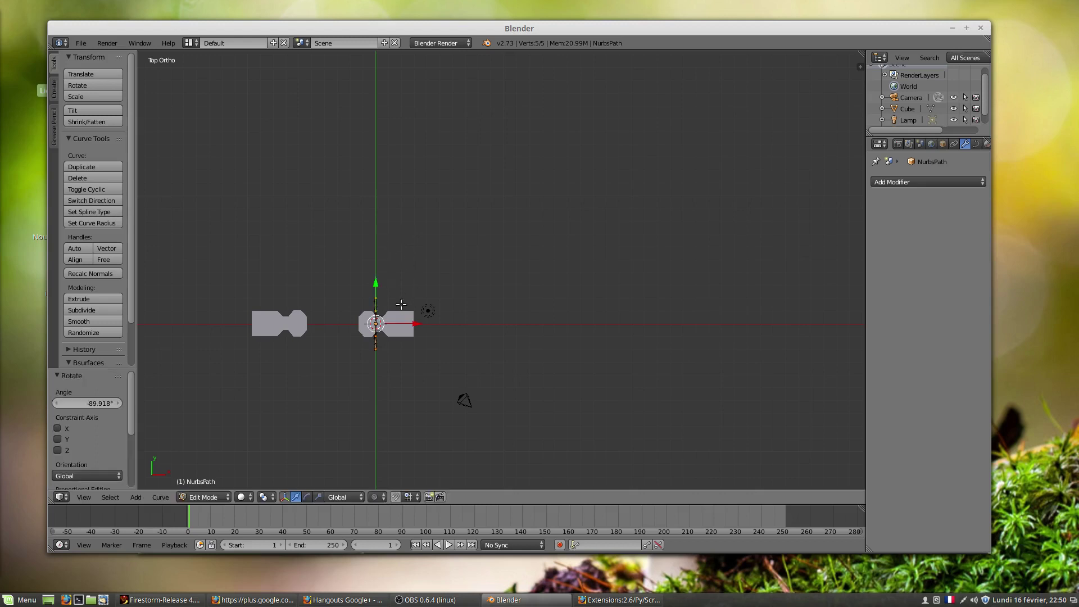
key("s")
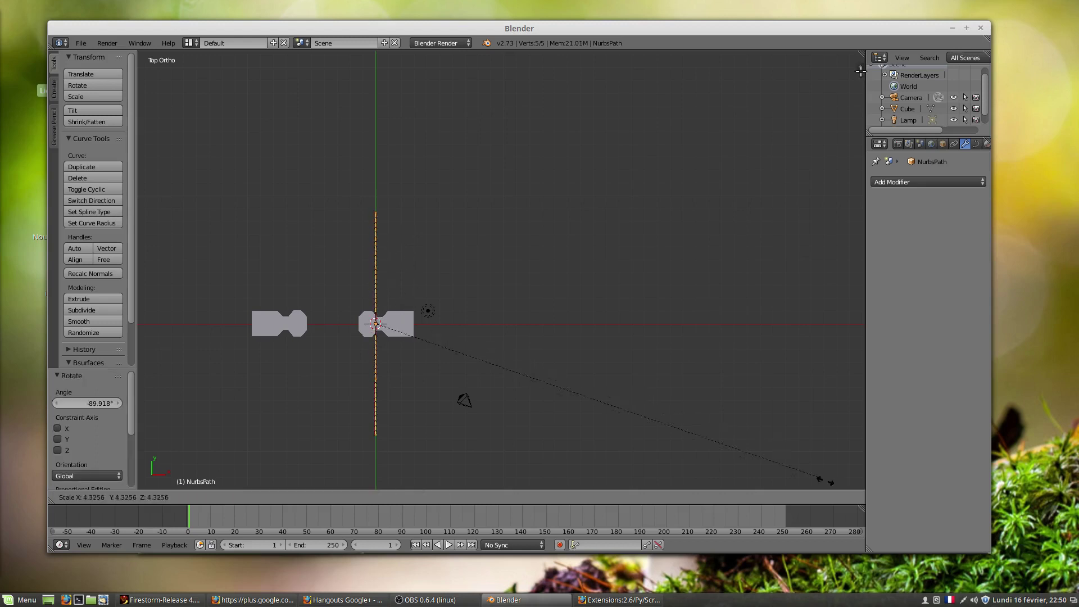
left_click(339, 195)
- Move the path's upper end point about 8.487 in X and 13.488 in Y, and its neighbouring point about 2.879 in X and 11.290 in Y
scroll(356, 202, "down", 2)
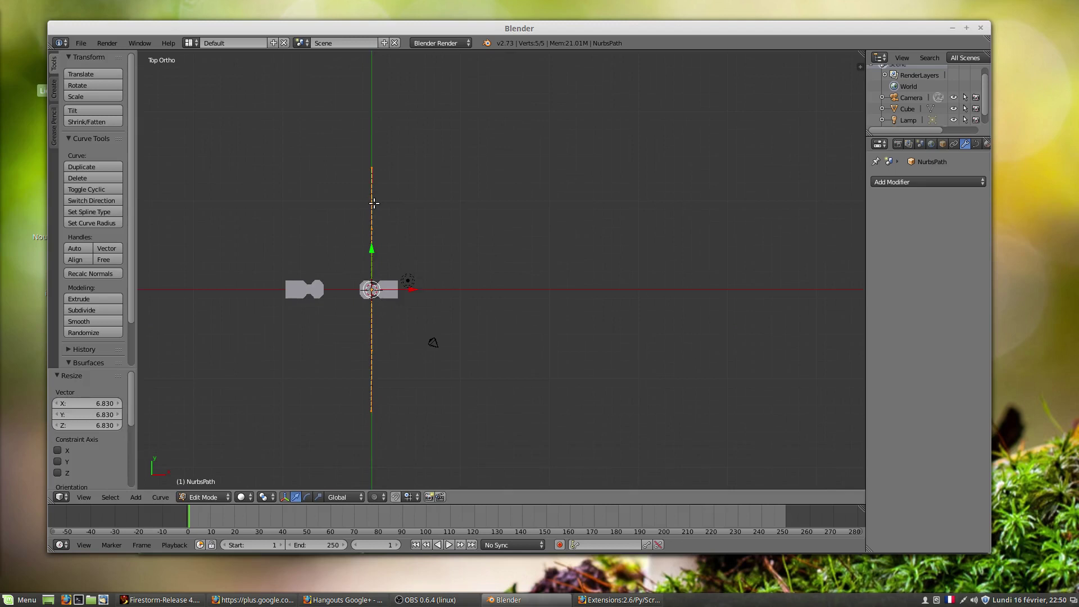
scroll(408, 216, "down", 1)
middle_click_drag(408, 216, 393, 266, "shift")
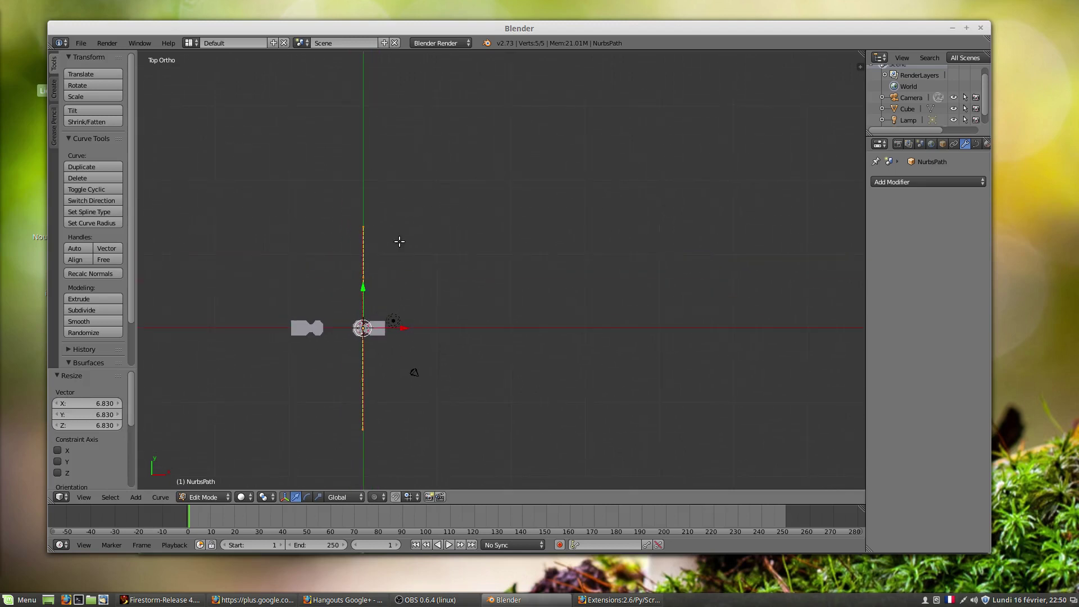
right_click(366, 220)
key("g")
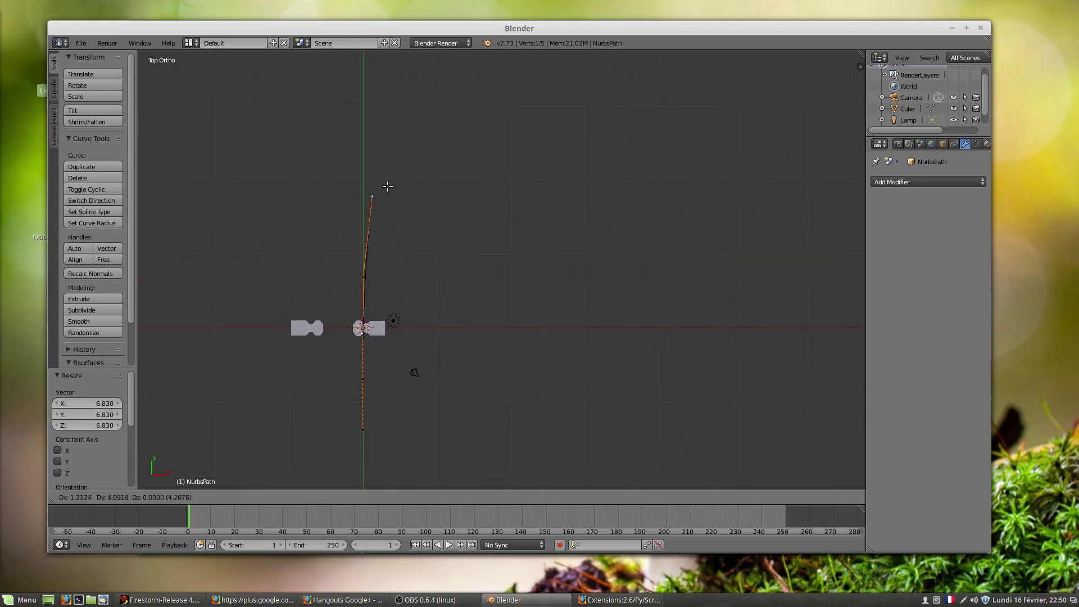
left_click(434, 122)
right_click(363, 275)
key("g")
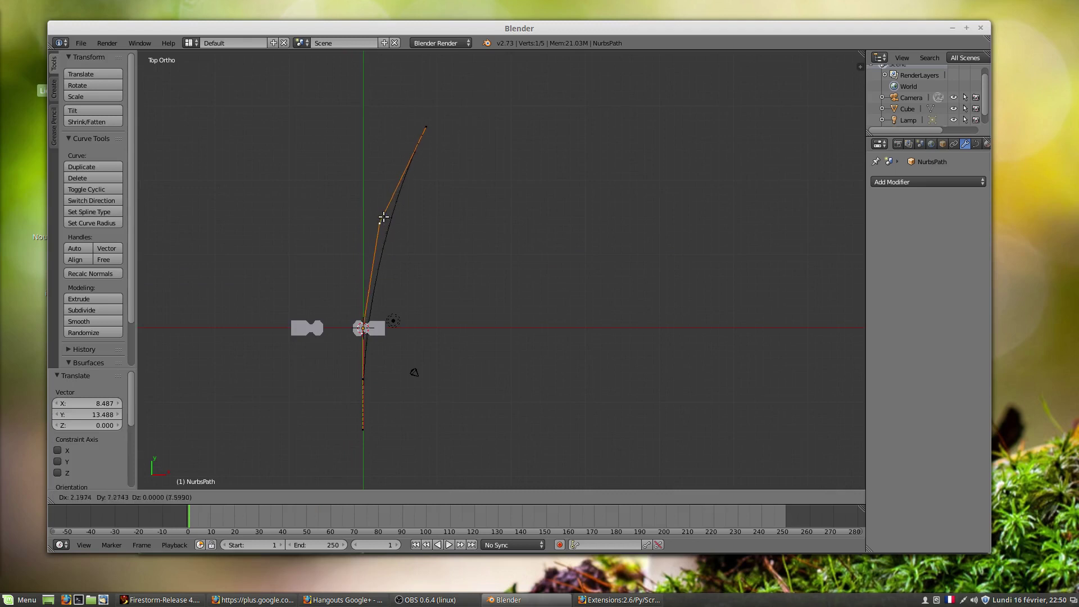
left_click(385, 191)
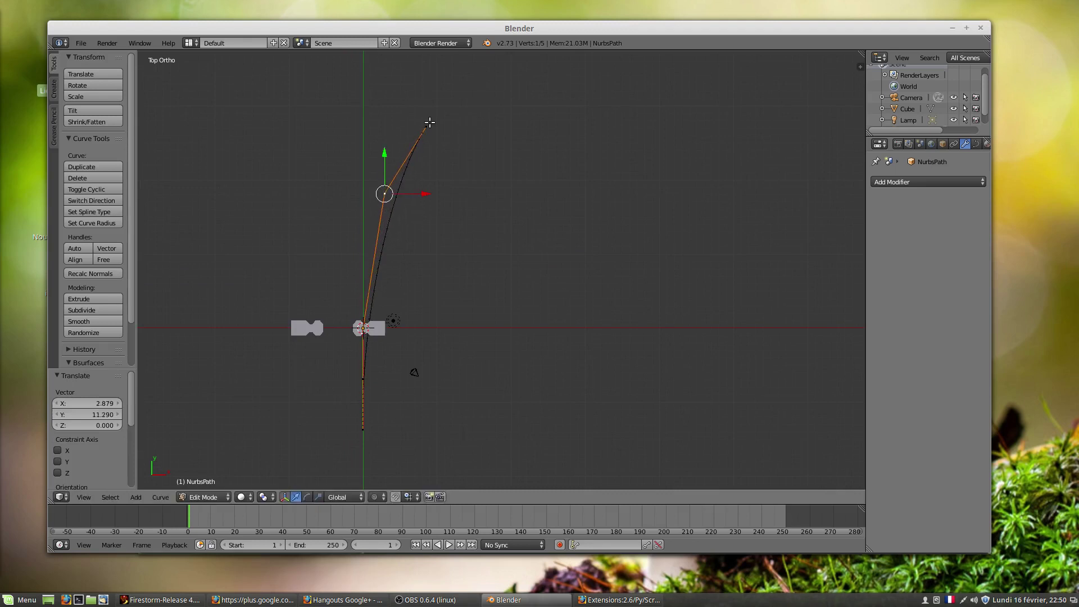
- Move the path's upper end point about -0.227 in X and 5.759 in Y, and again about 24.878 in X and 61.148 in Y
right_click(426, 122)
key("g")
left_click(424, 84)
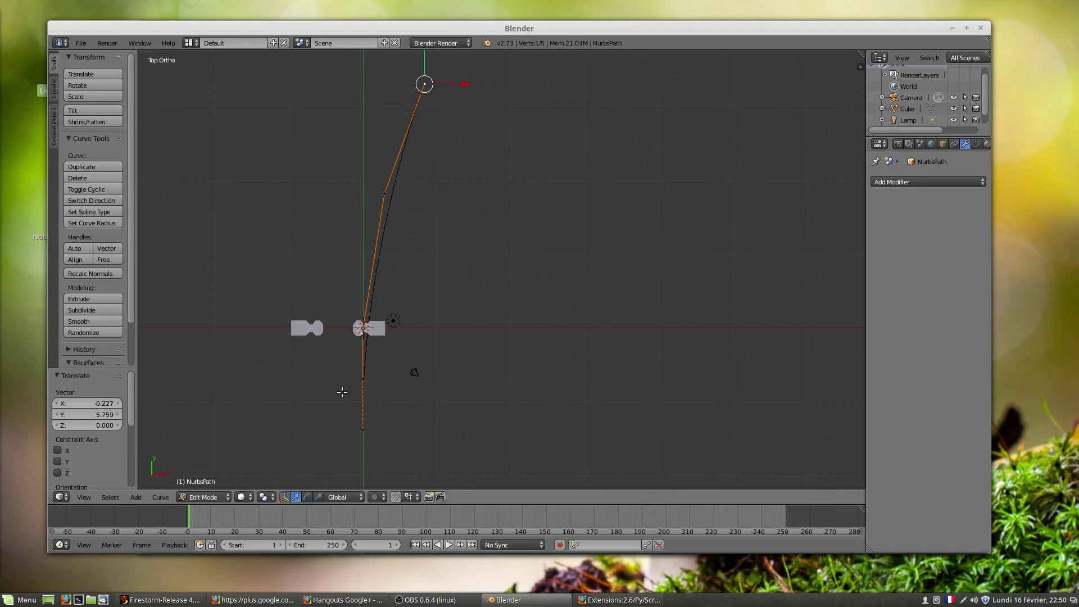
scroll(433, 350, "down", 3)
middle_click_drag(405, 294, 374, 474, "shift")
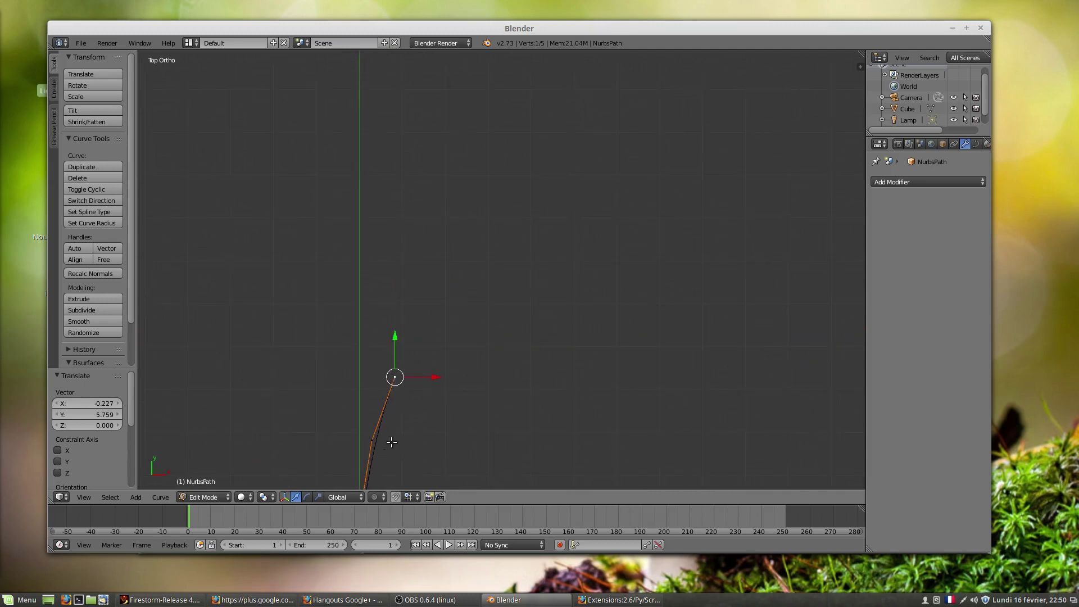
key("g")
left_click(504, 105)
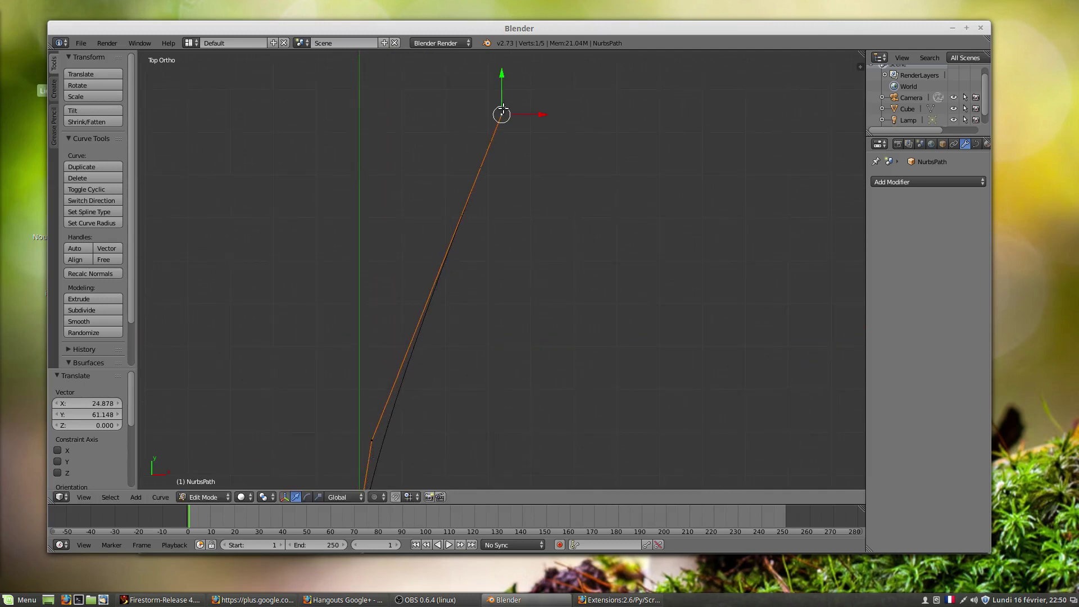
- Move the path's second point from the upper end about 11.947 along X and 48.872 along Y
scroll(448, 296, "down", 3)
scroll(449, 311, "down", 1)
middle_click_drag(442, 360, 431, 313, "shift")
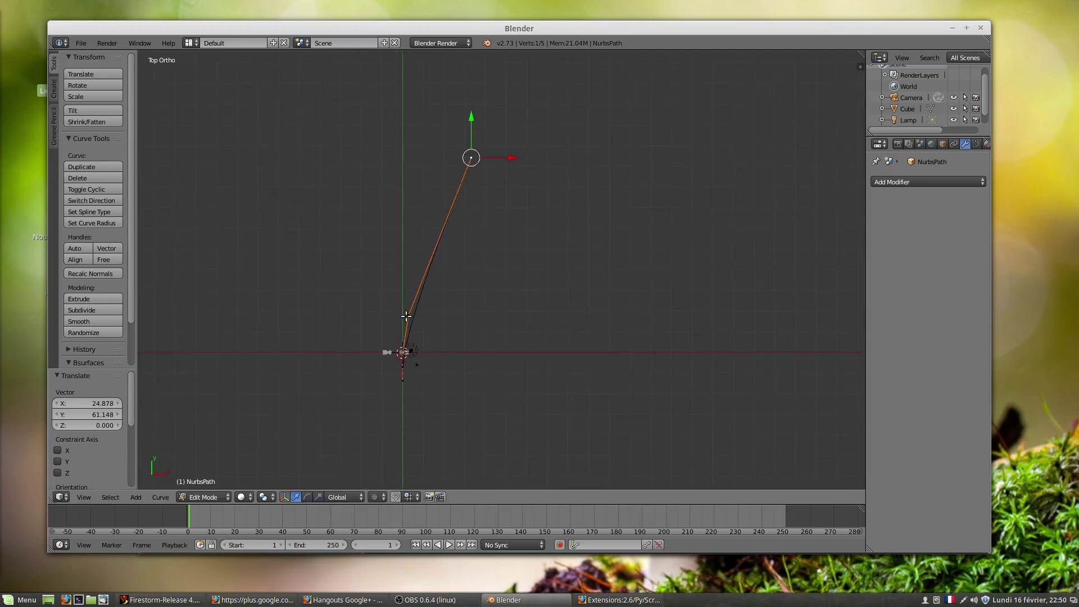
right_click_drag(414, 308, 425, 223)
left_click(438, 211)
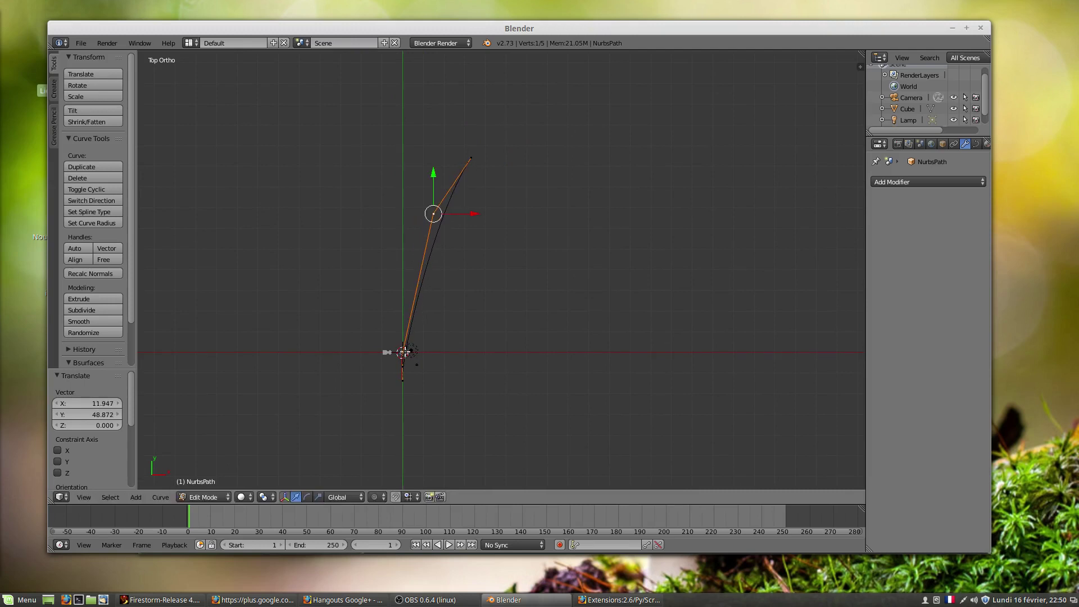
- Add the point just below the origin to the selection, try Subdivide, and nudge both points about -0.272 in X and -0.543 in Y
right_click(402, 366, "shift")
key("w")
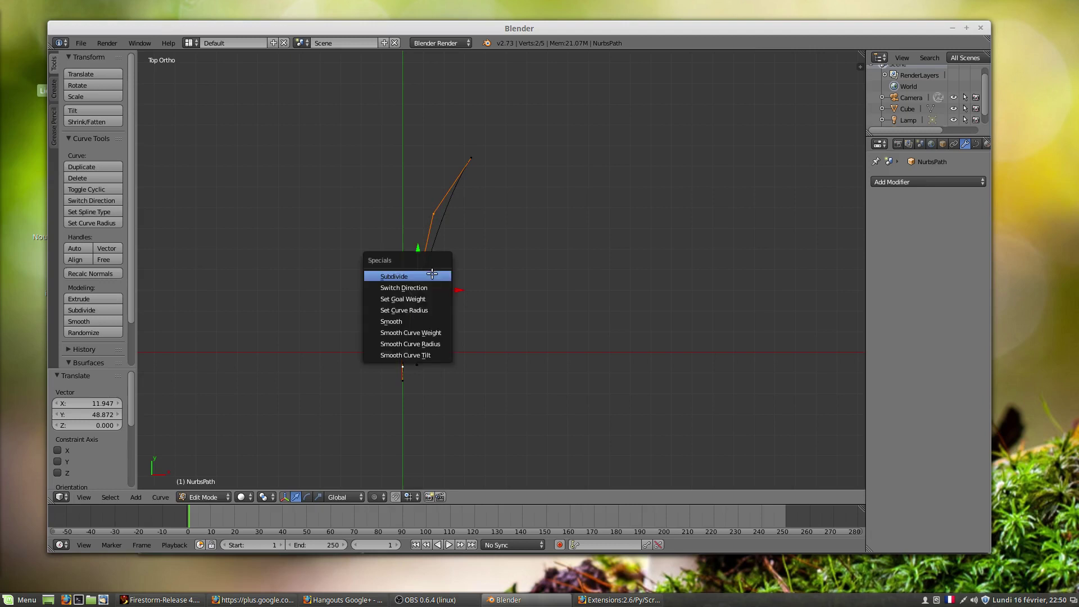
left_click(431, 275)
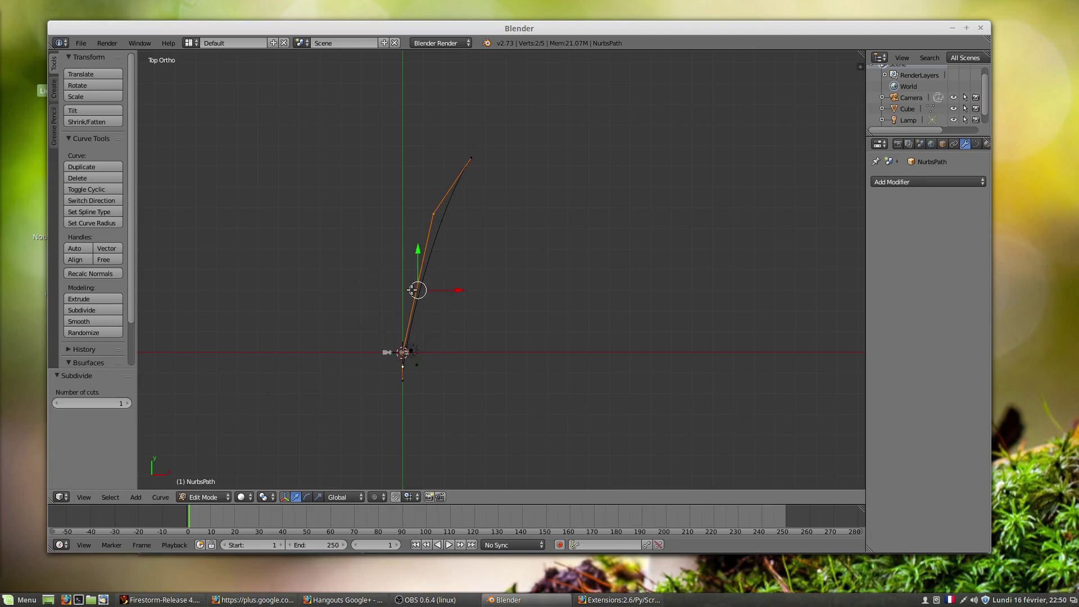
key("g")
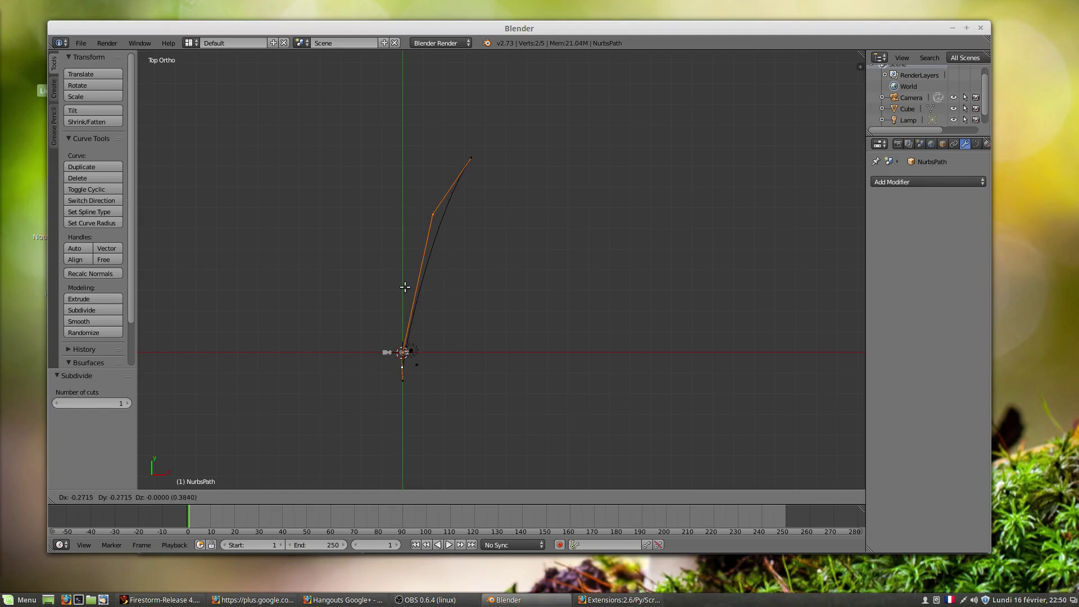
left_click(405, 287)
- Move the path's point at the origin about 4.616 in X and 46.157 in Y, and the point above it about -6.788 in X and 7.059 in Y
right_click(404, 350)
key("g")
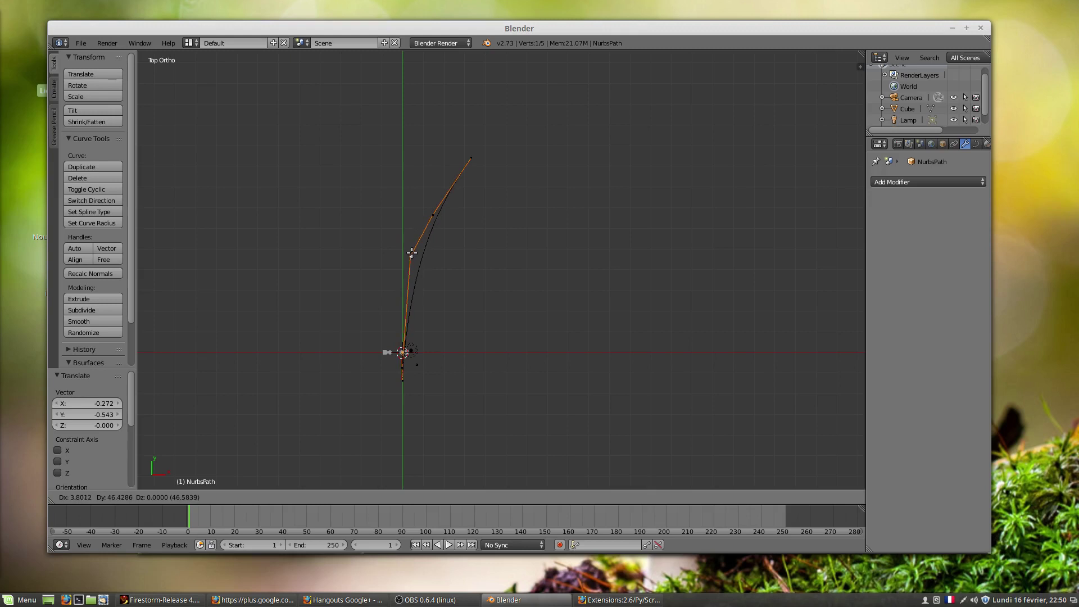
left_click(416, 245)
right_click(429, 223)
key("g")
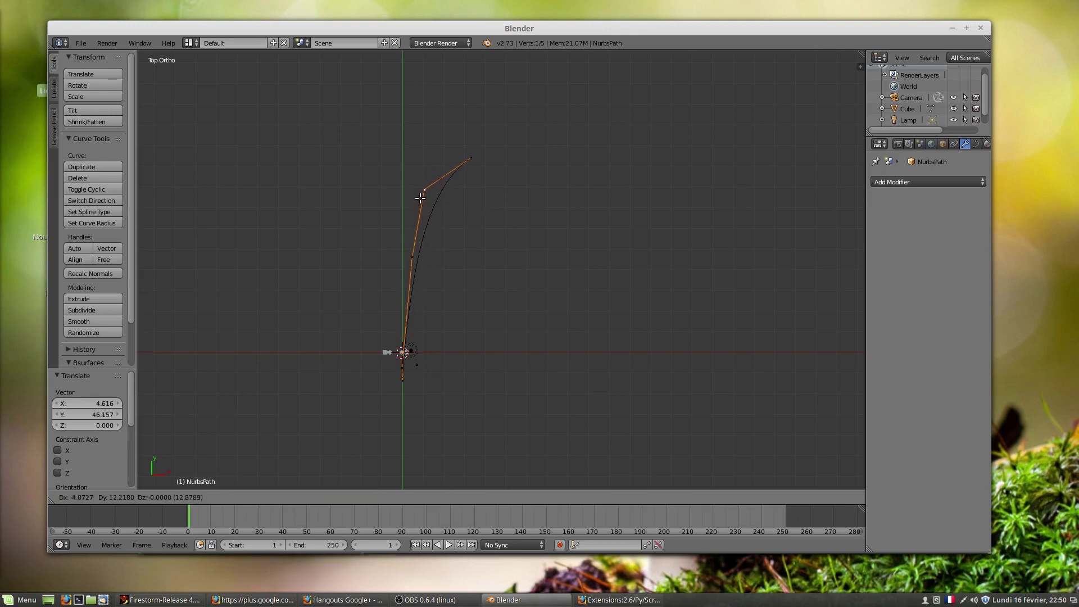
left_click(415, 209)
- Lower the path's middle point slightly and move the upper end point by about (-3.801, 3.530) and about (-16.019, -10.860) in X and Y
right_click(464, 163)
key("g")
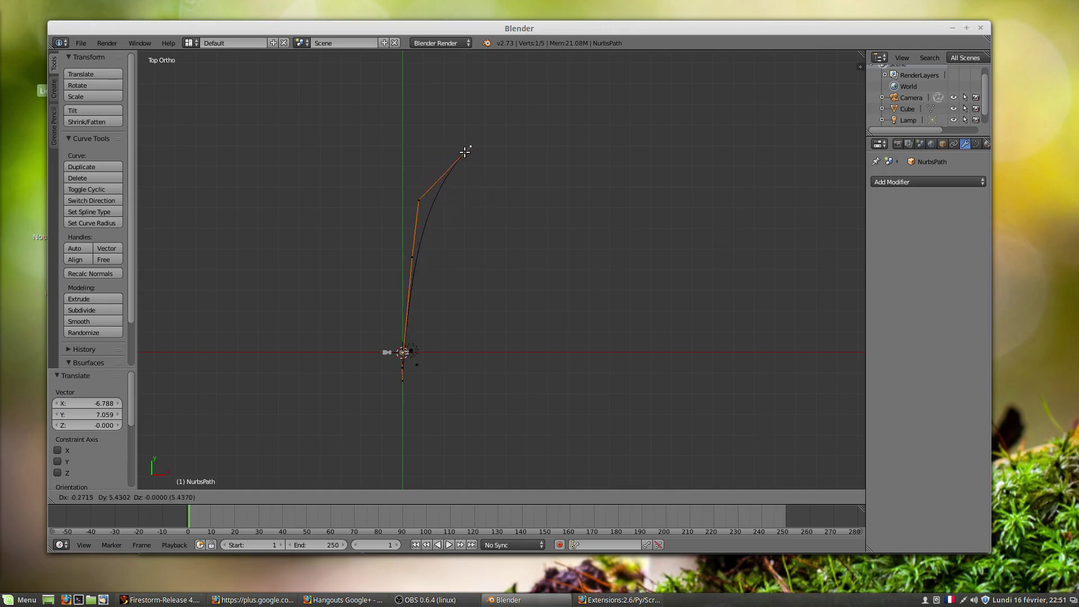
left_click(462, 149)
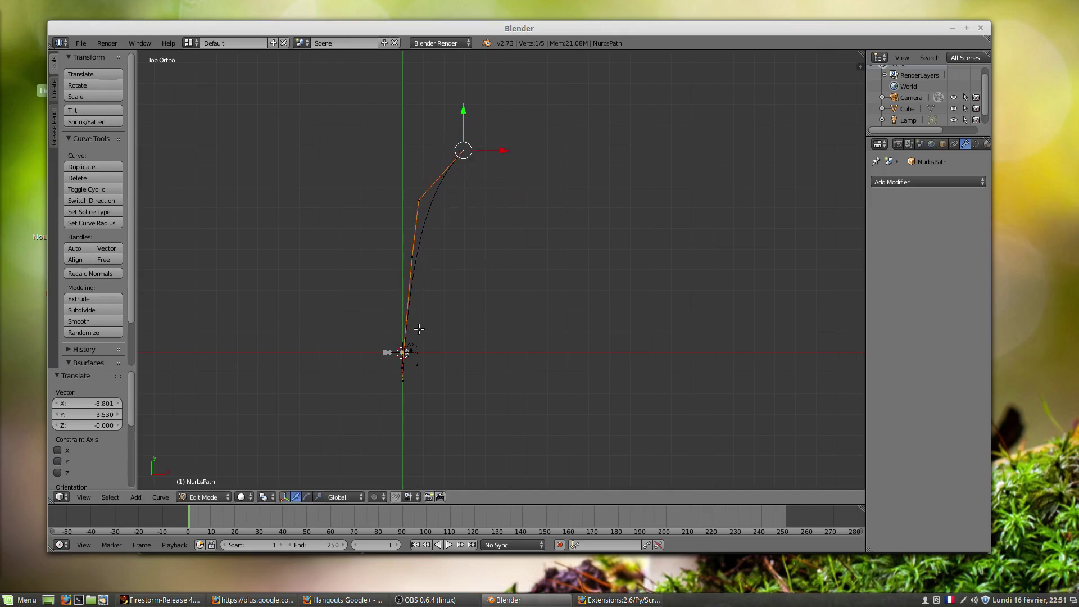
right_click(413, 259)
key("g")
left_click(413, 274)
right_click(463, 151)
key("g")
left_click(430, 172)
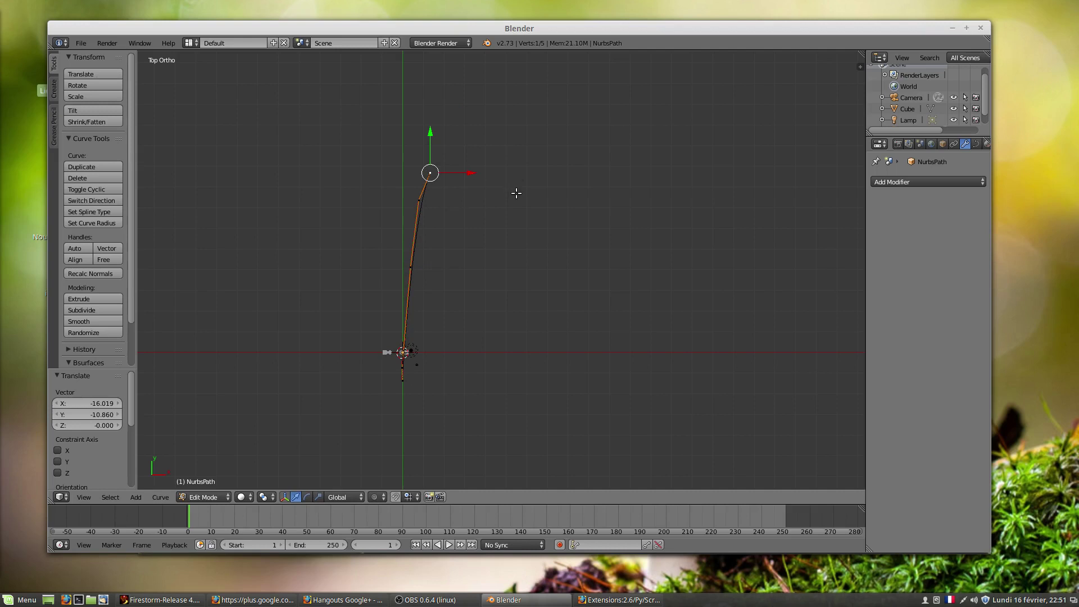
- Extend the path's upper end with four points arcing toward positive X, the last at about X 78.065, Y 120.831
left_click(447, 143, "ctrl")
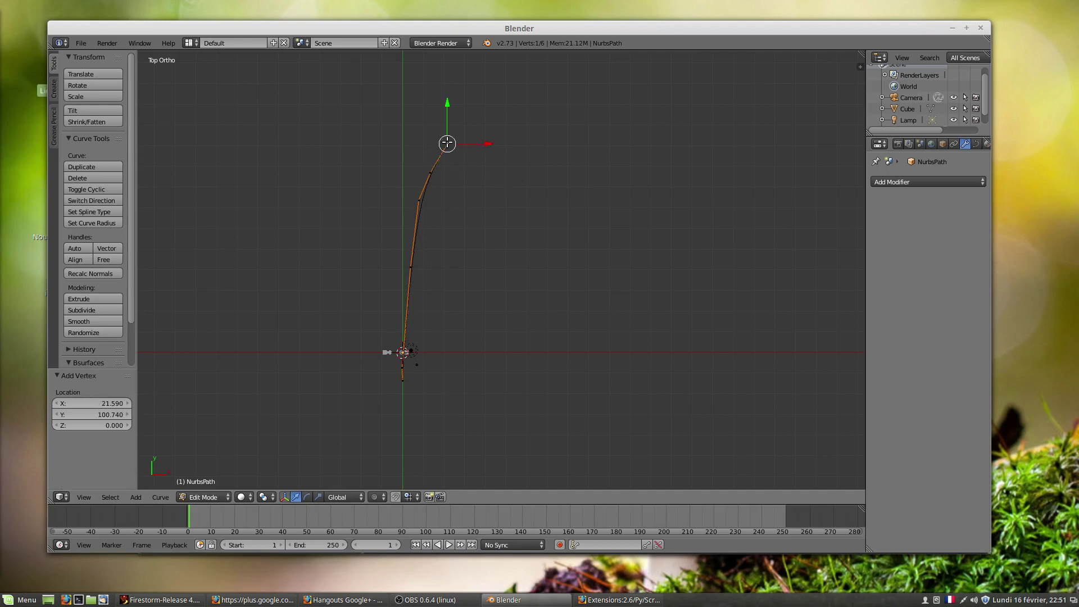
left_click(469, 115, "ctrl")
left_click(507, 99, "ctrl")
left_click(564, 102, "ctrl")
- Extend the path's lower end downward with two points, the last at about X 2.584, Y -50.764
right_click(407, 390)
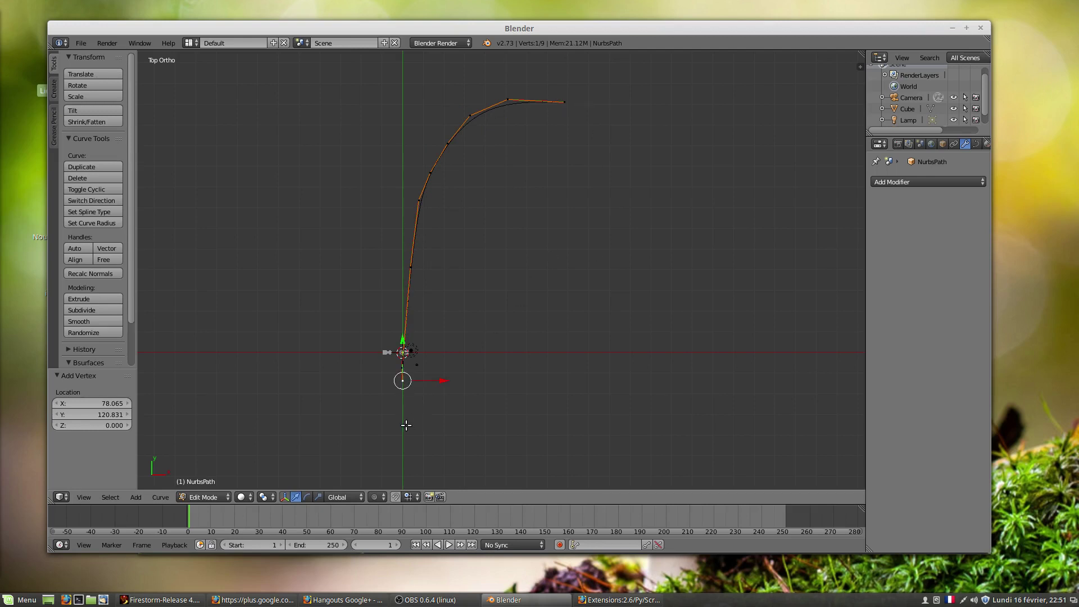
left_click(405, 421, "ctrl")
left_click(408, 457, "ctrl")
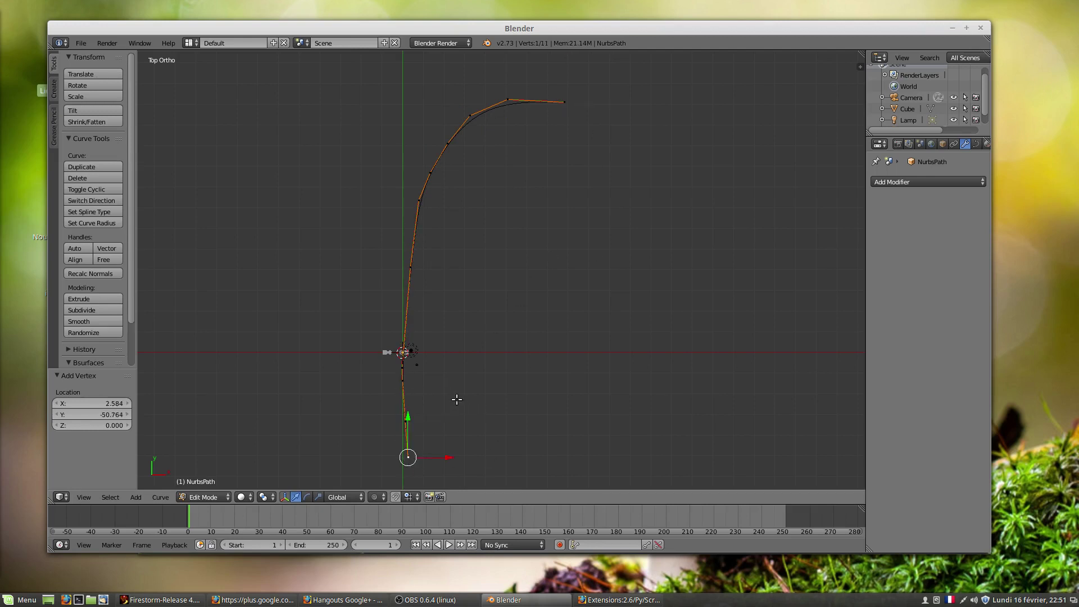
- Move the path's third point from the lower end about -5.279 along Y, and select the point just below the origin
middle_click_drag(439, 385, 452, 363, "shift")
scroll(453, 377, "up", 2)
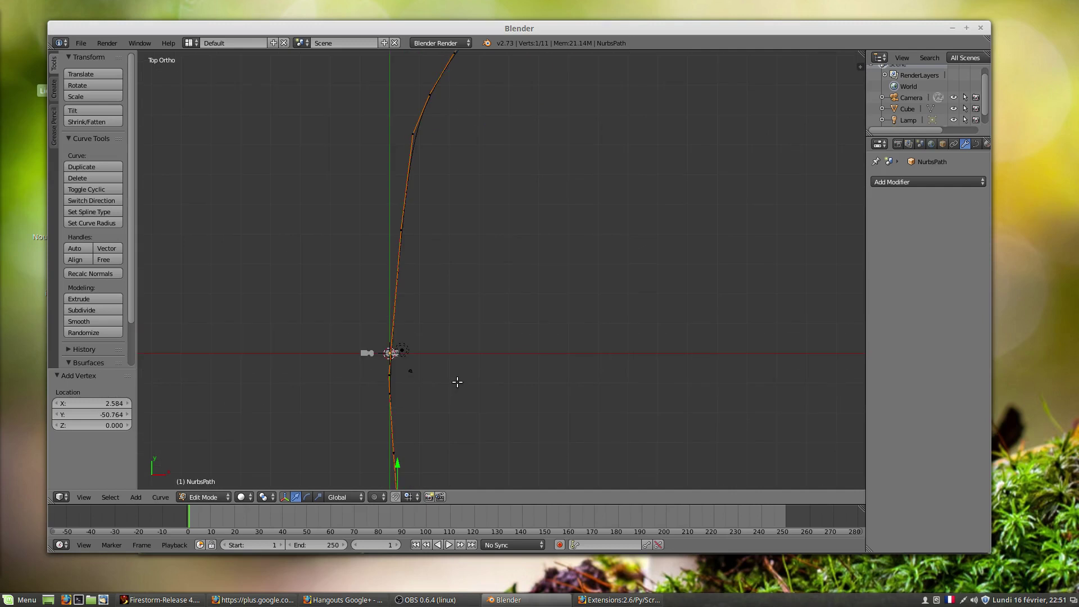
right_click_drag(389, 393, 390, 369)
left_click(389, 409)
right_click(392, 371)
- Finish editing the path and select the puzzle-piece mesh at the origin in Object Mode
scroll(387, 369, "up", 5)
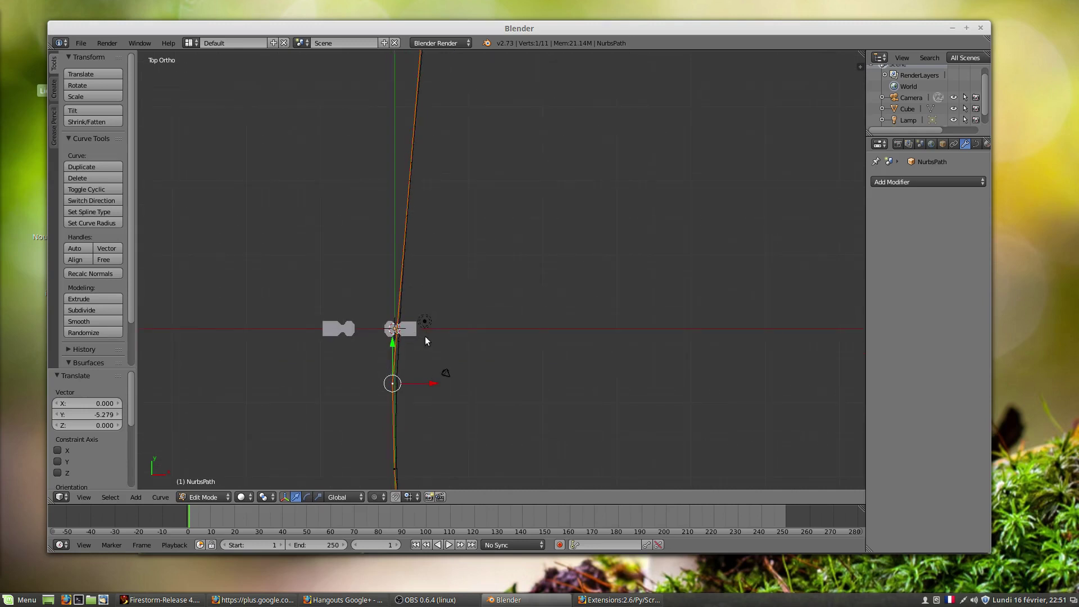
key("Tab")
right_click(412, 332)
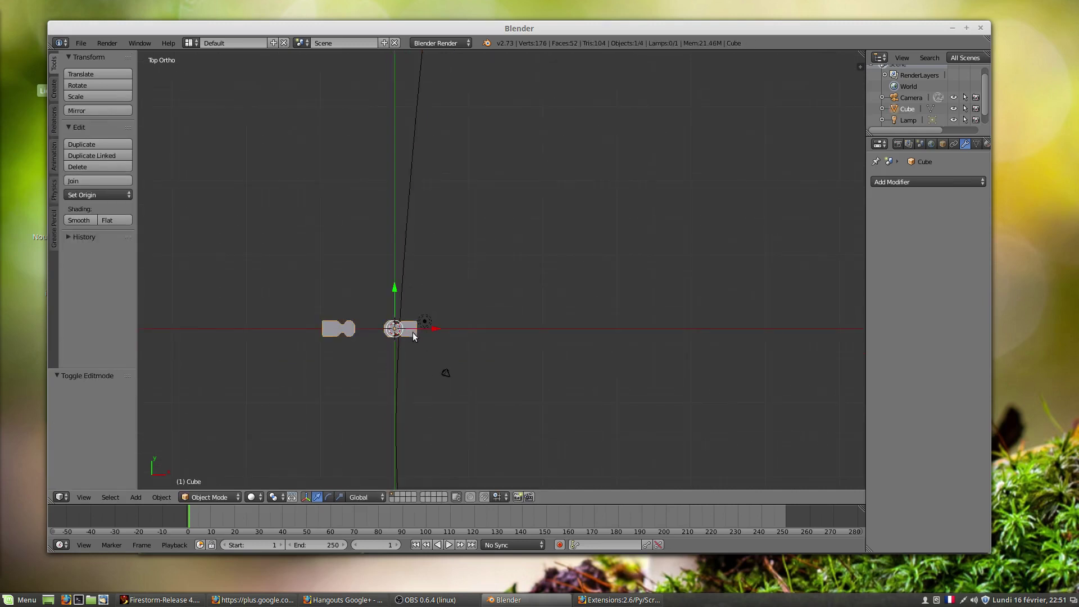
left_click(897, 181)
left_click(766, 207)
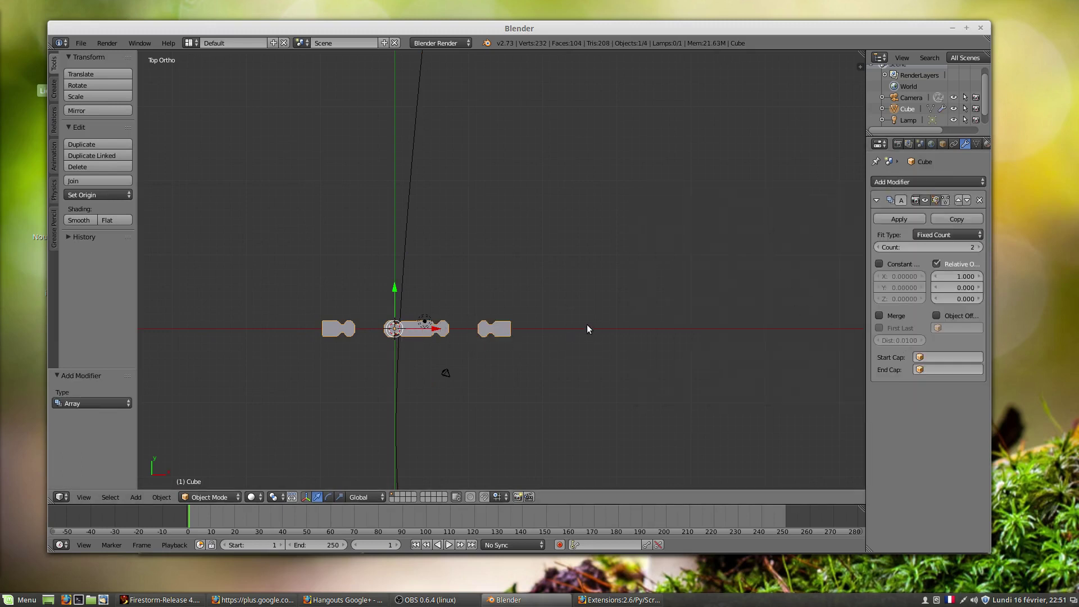
key("ctrl+z")
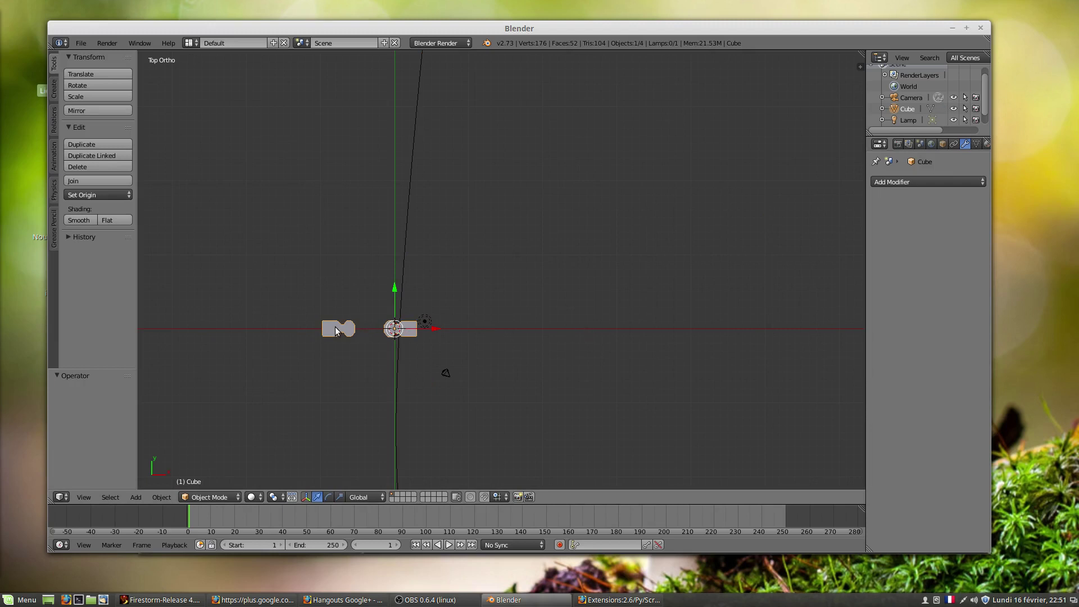
- Separate the puzzle piece on the negative X side from the mesh into its own object and return to Object Mode
key("Tab")
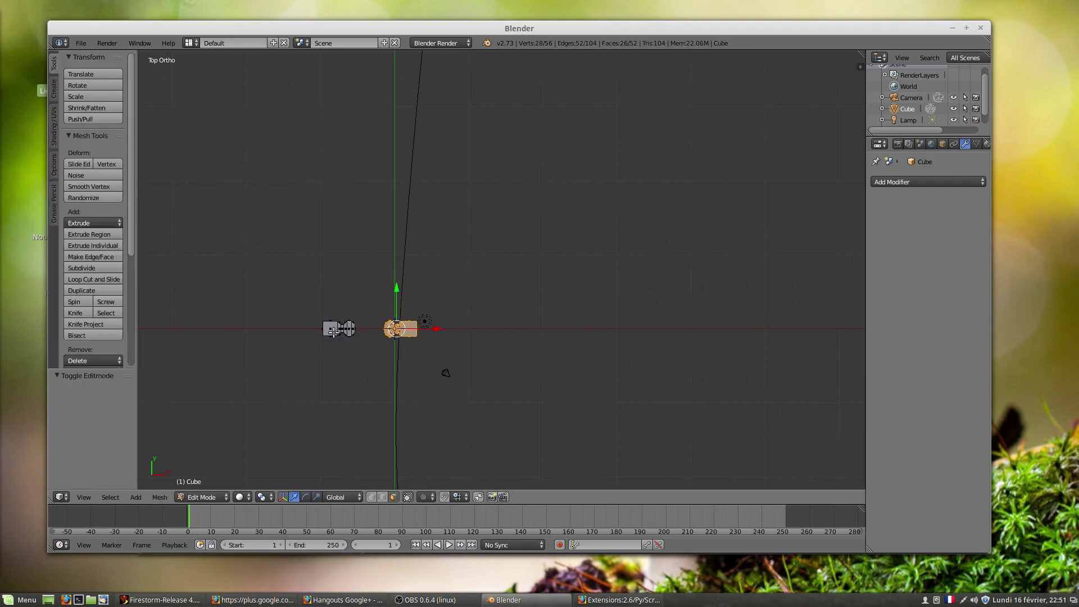
key("a")
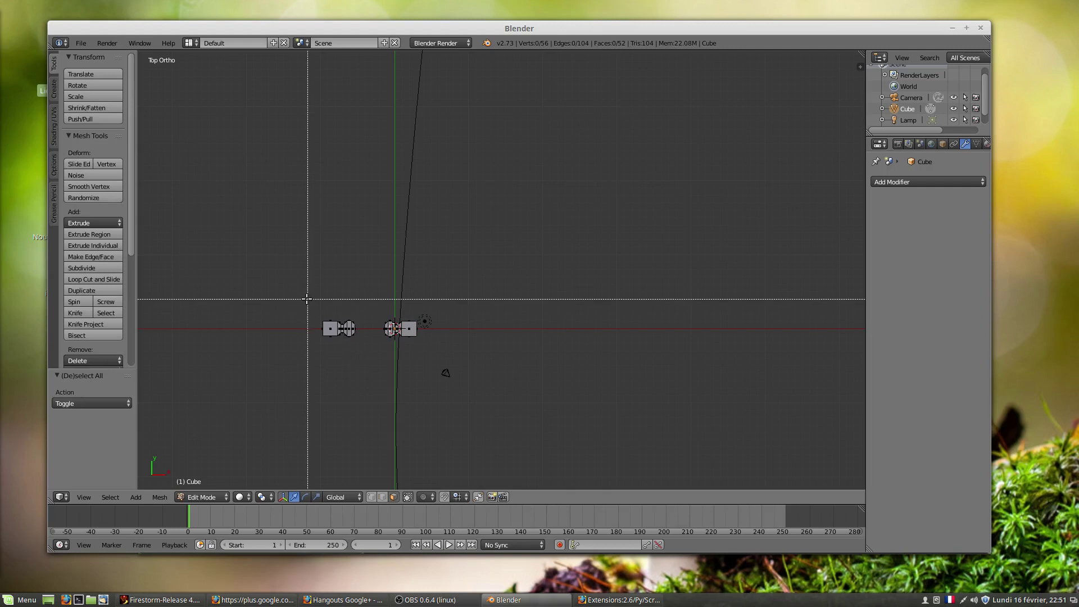
key("z")
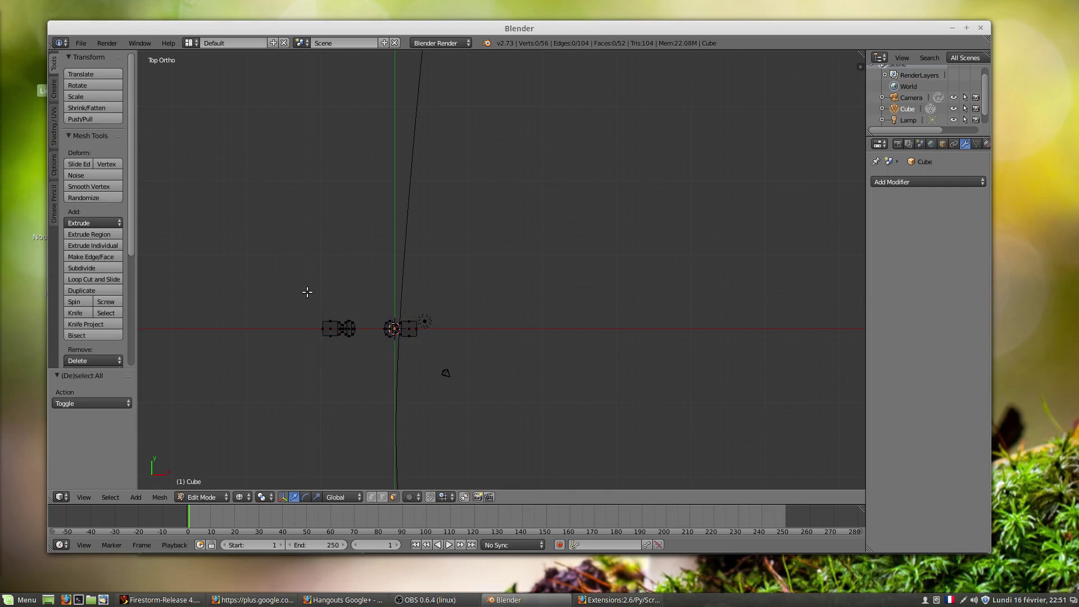
key("b")
left_click_drag(307, 291, 368, 360)
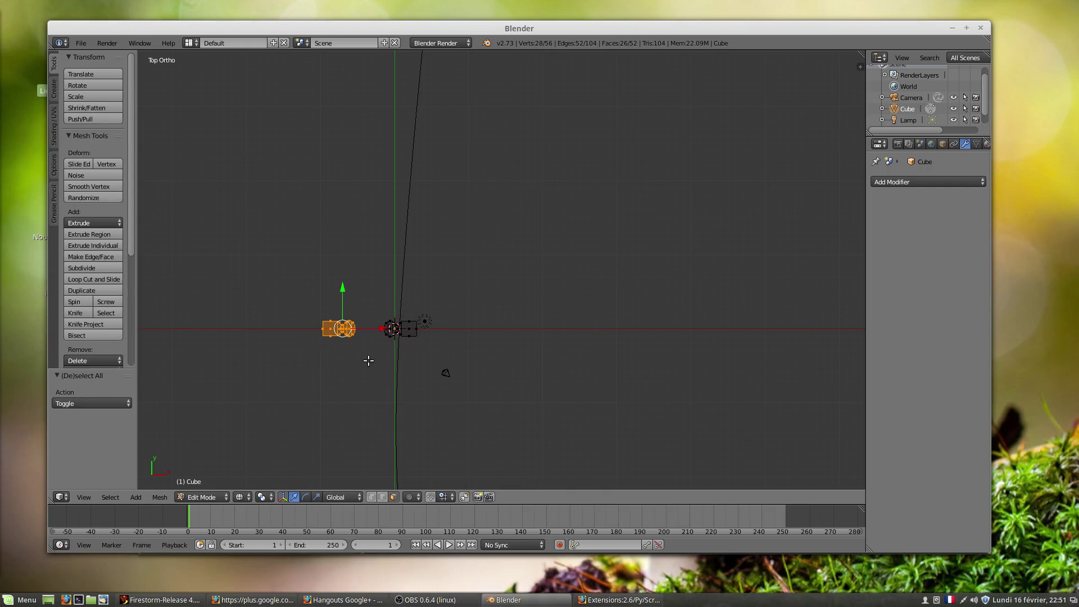
key("p")
left_click(368, 359)
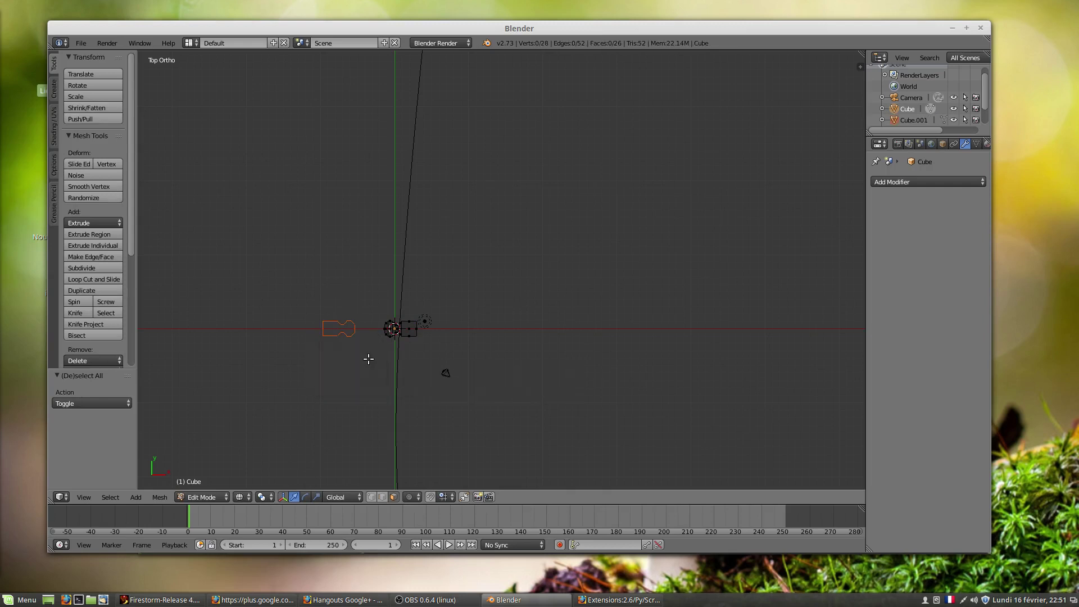
key("Tab")
- Restore solid shading and add an Array modifier to the puzzle piece at the origin
right_click(411, 331)
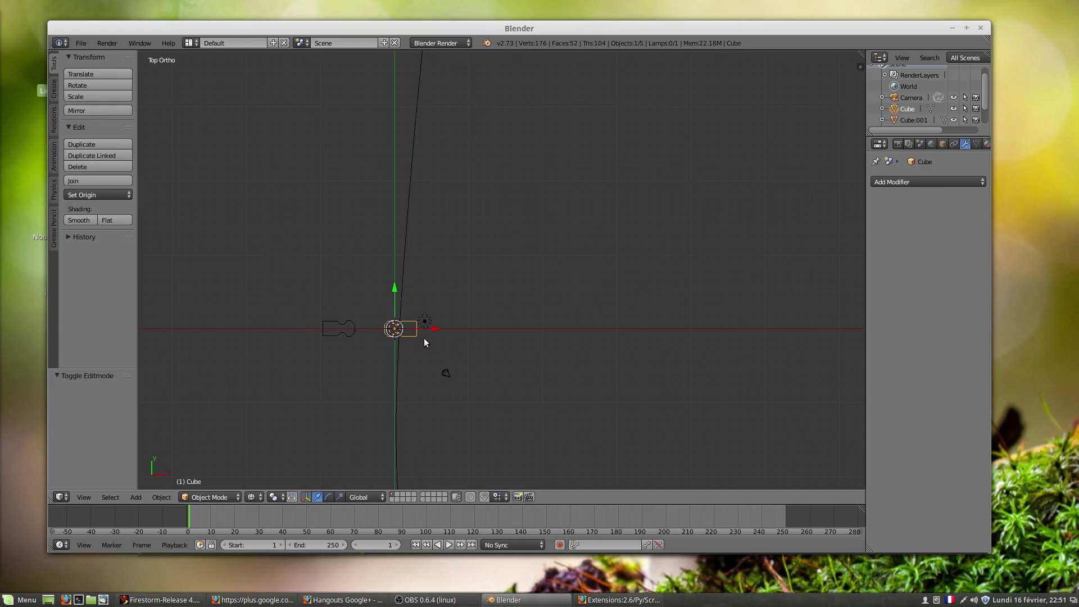
key("z")
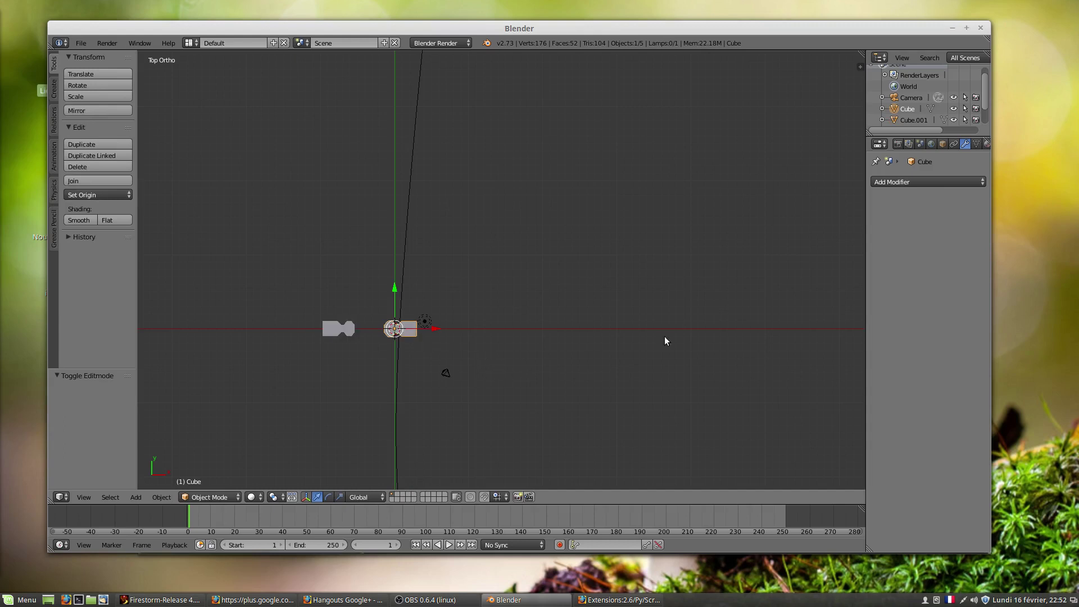
left_click(898, 181)
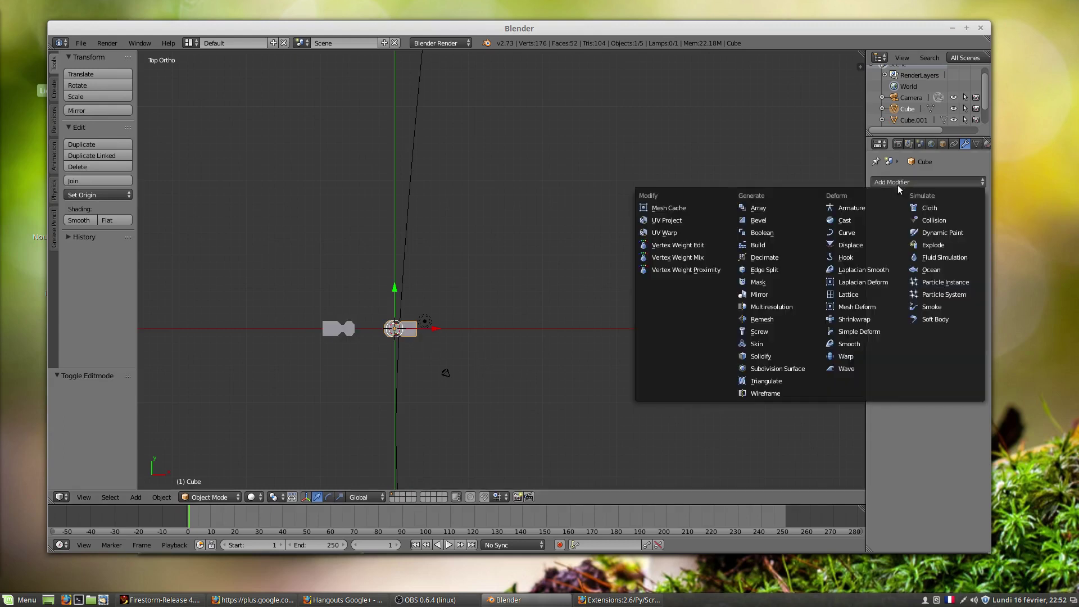
left_click(760, 209)
scroll(429, 343, "up", 4)
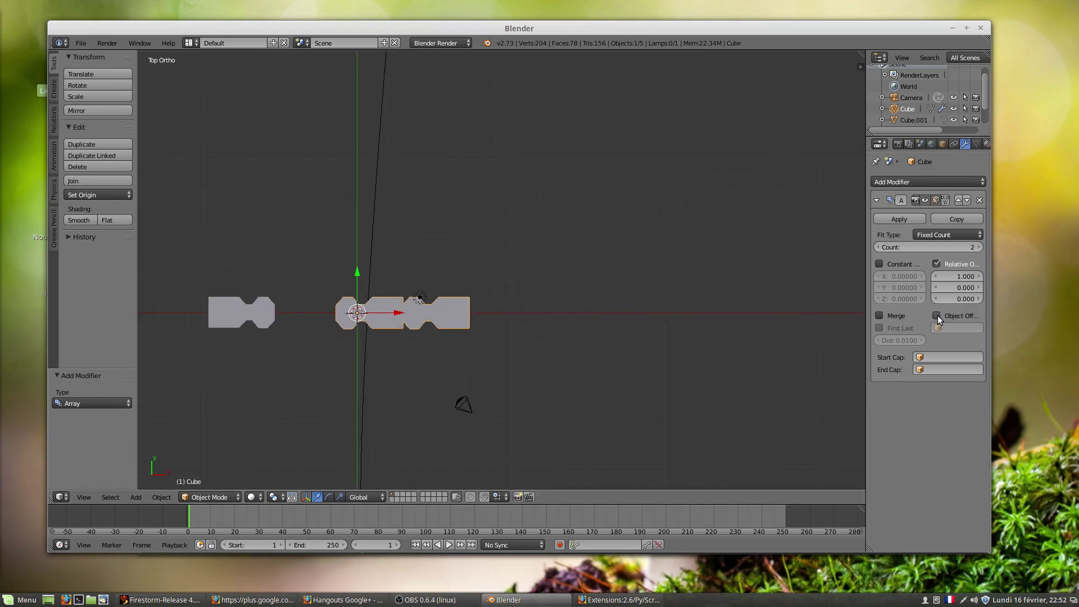
- Set the array's relative offset to 0 in X and 2 in Y so the copies stack along Y
left_click(960, 288)
type("1")
key("Return")
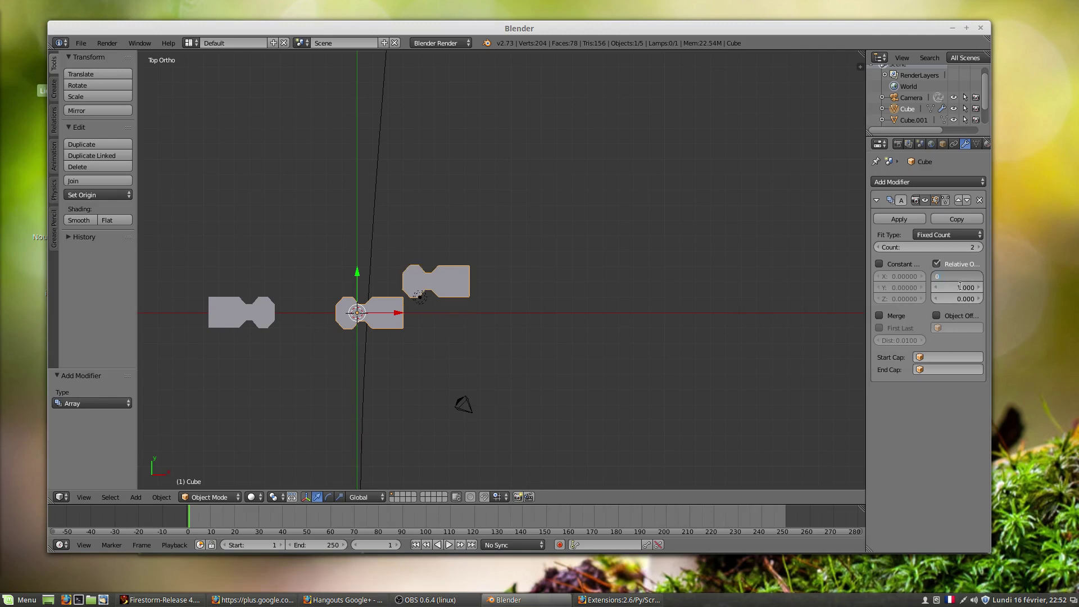
key("Return")
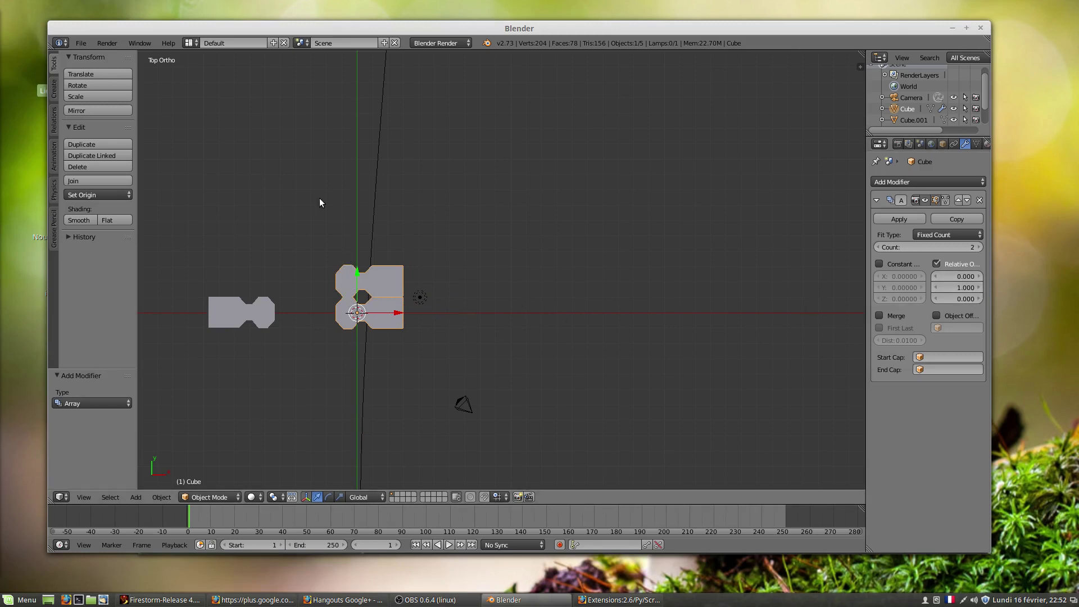
left_click(971, 288)
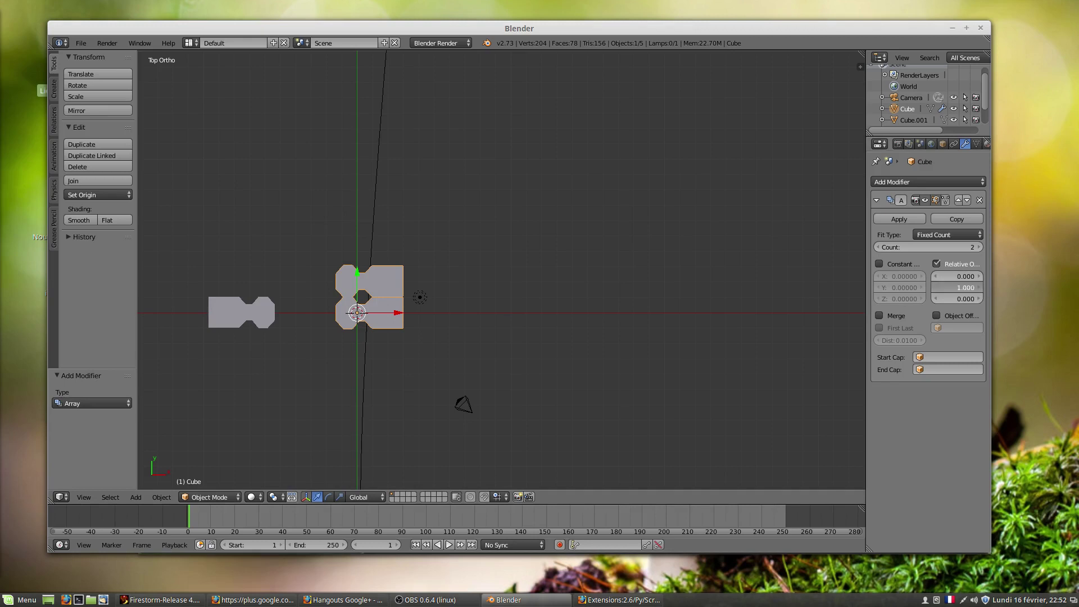
type("2")
key("Return")
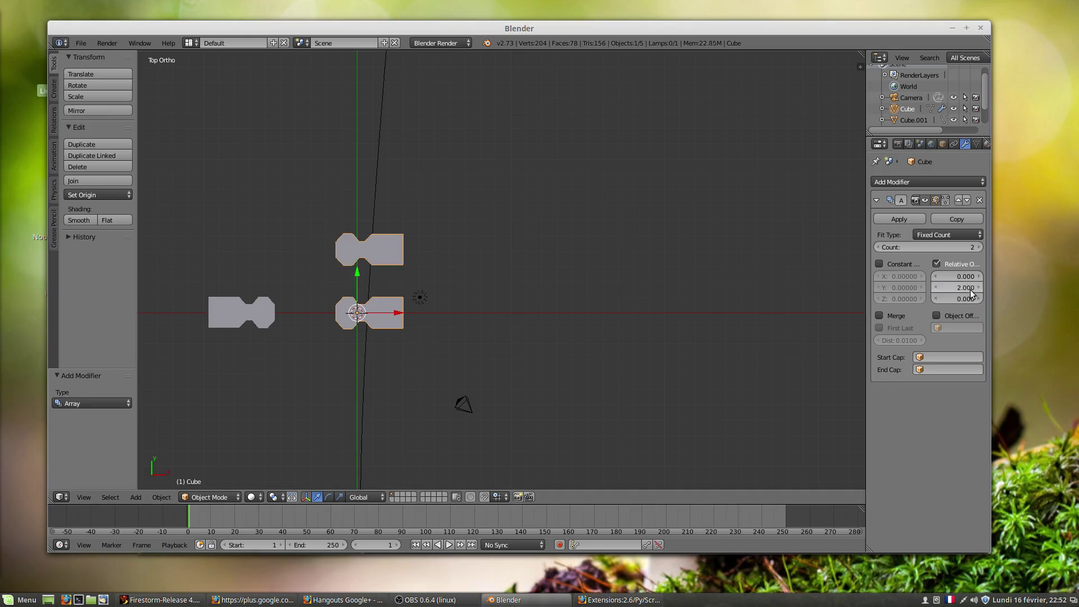
- Move the separated puzzle piece about 6.468 in X and 1.864 in Y, between the two arrayed pieces
left_click(231, 315)
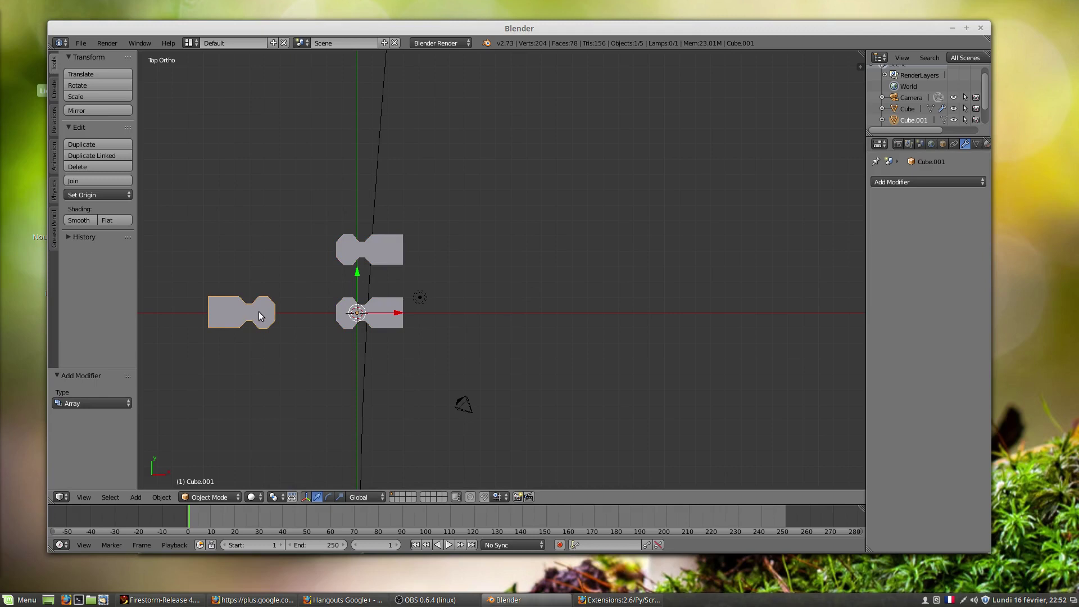
key("g")
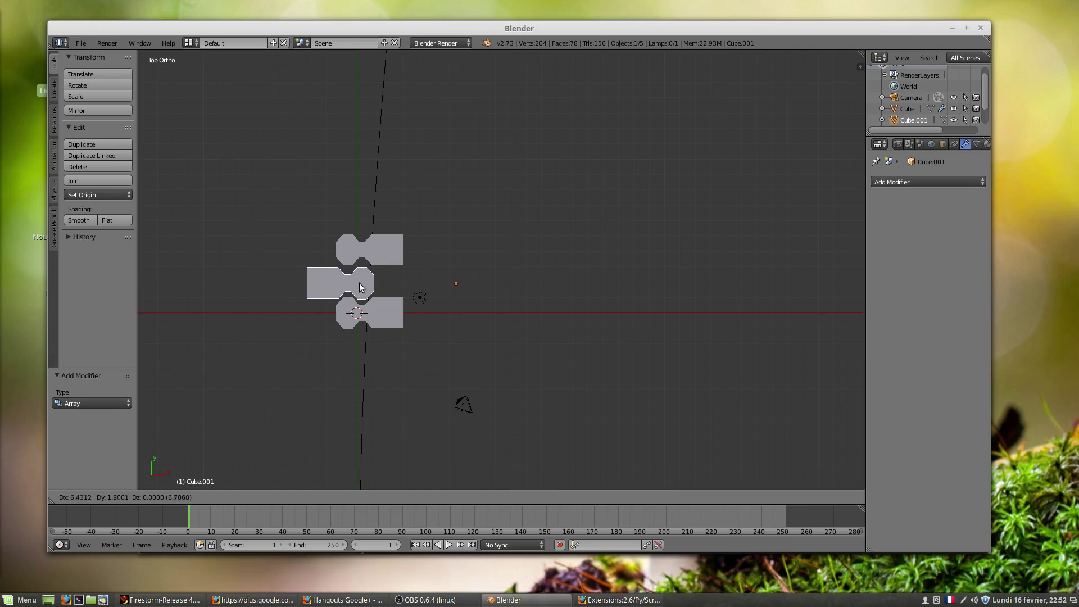
left_click(360, 283)
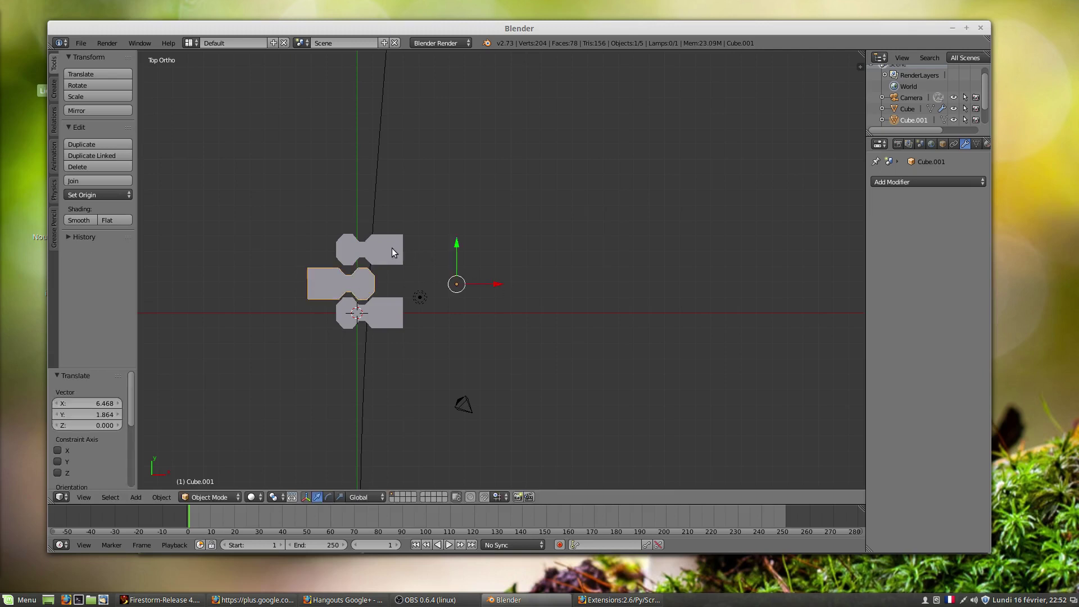
- Reduce the relative Y offset of the origin piece's array to 1.8
right_click(386, 309)
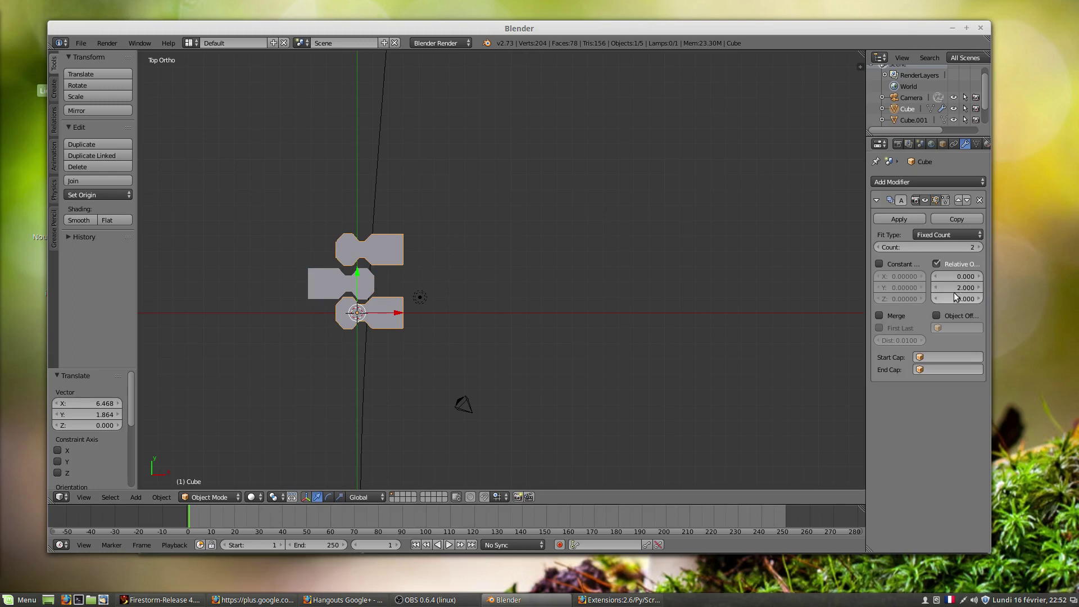
left_click(935, 287)
left_click(935, 288)
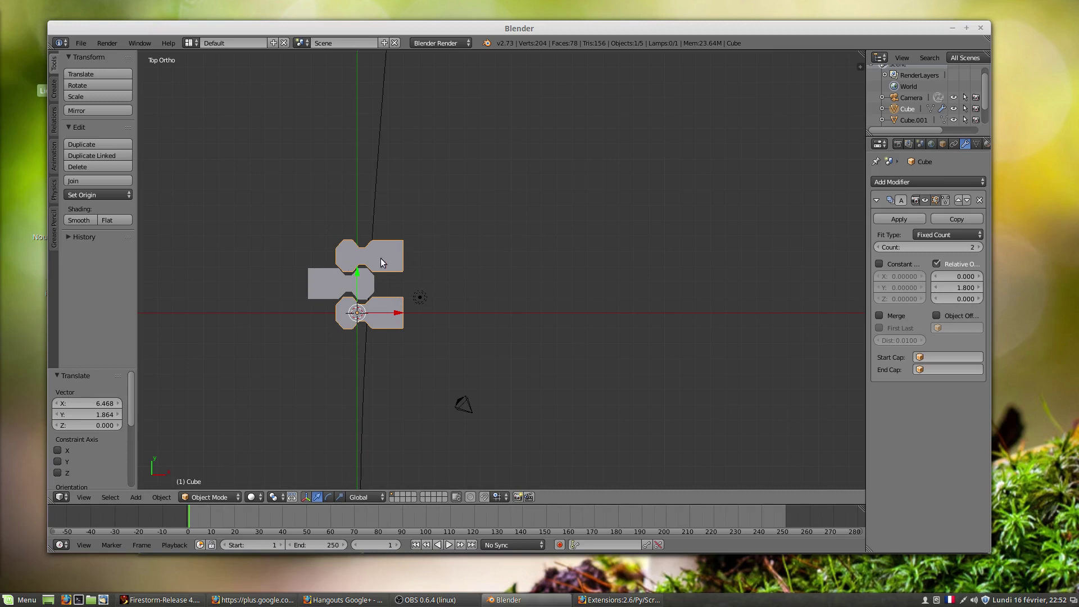
- Increase the Array modifier's count on the Cube object to 16
scroll(440, 274, "down", 2)
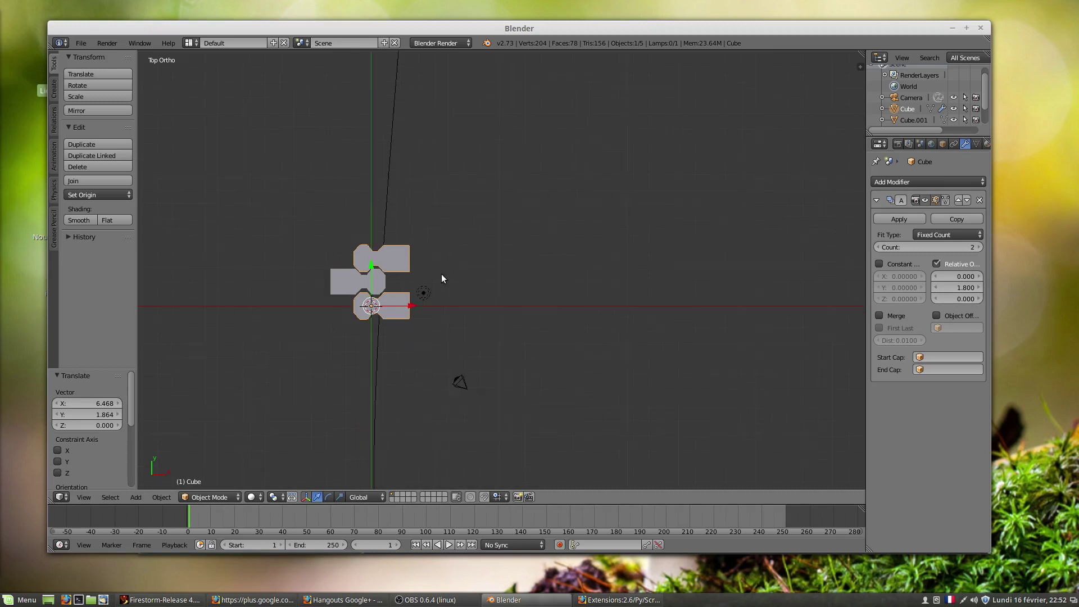
left_click(979, 247)
left_click(979, 247)
left_click(979, 247)
left_click(978, 248)
left_click(977, 248)
left_click(977, 248)
left_click(977, 249)
left_click(978, 249)
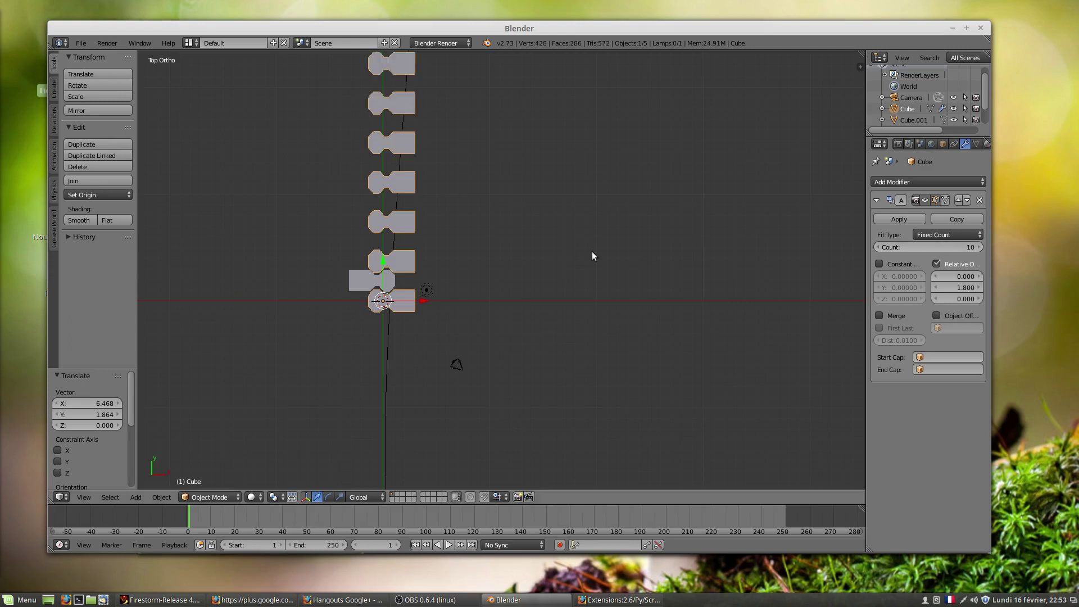
scroll(572, 264, "down", 5)
left_click(979, 247)
left_click(979, 247)
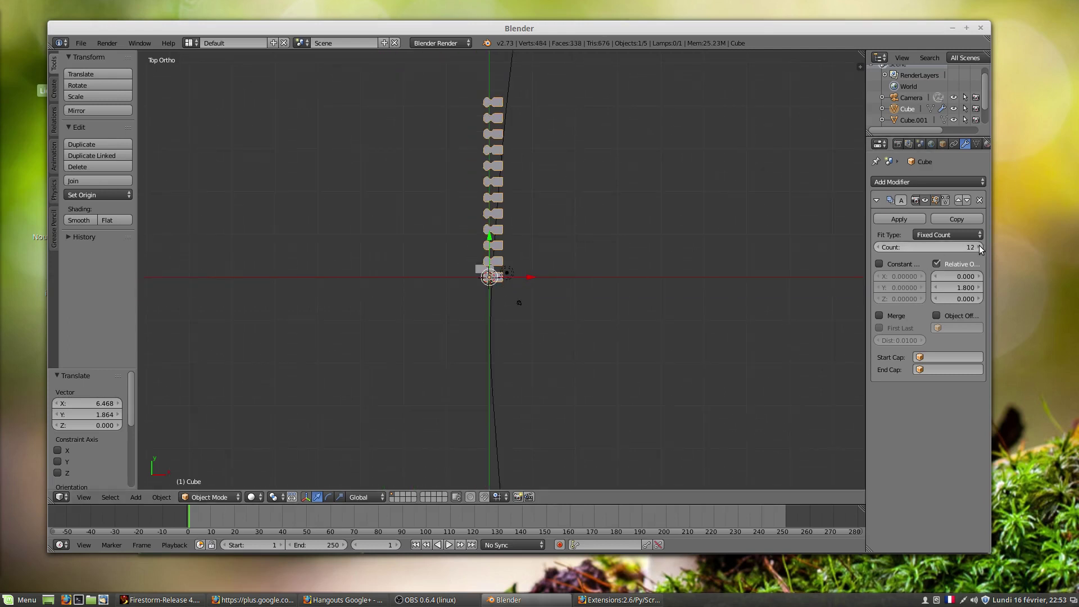
left_click(979, 248)
left_click(979, 247)
left_click(979, 248)
left_click(979, 247)
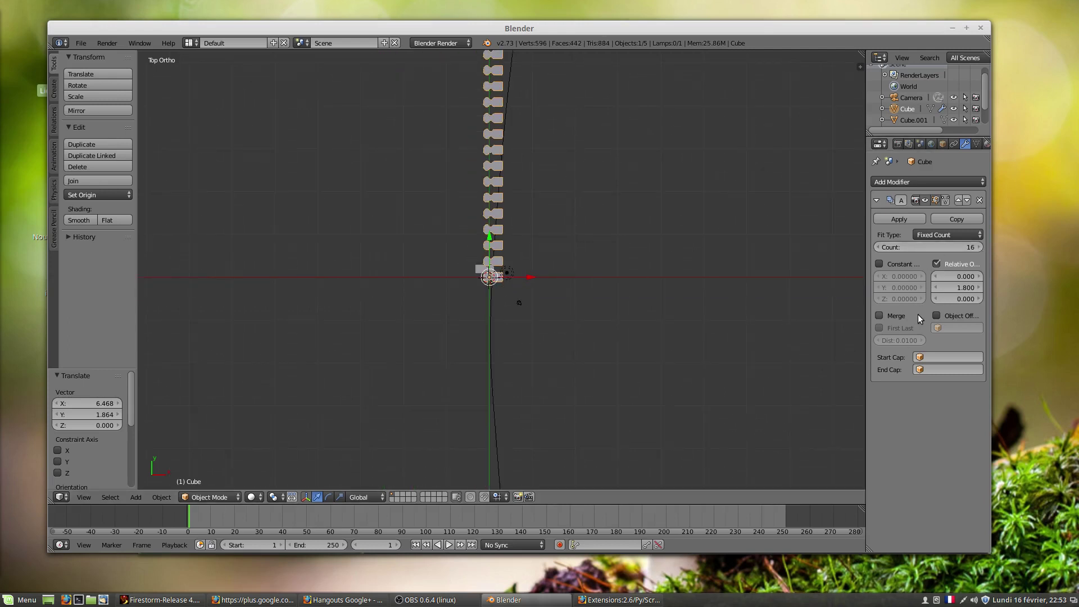
- Add a Curve modifier to the arrayed Cube object and use NurbsPath as its deforming object
left_click(902, 182)
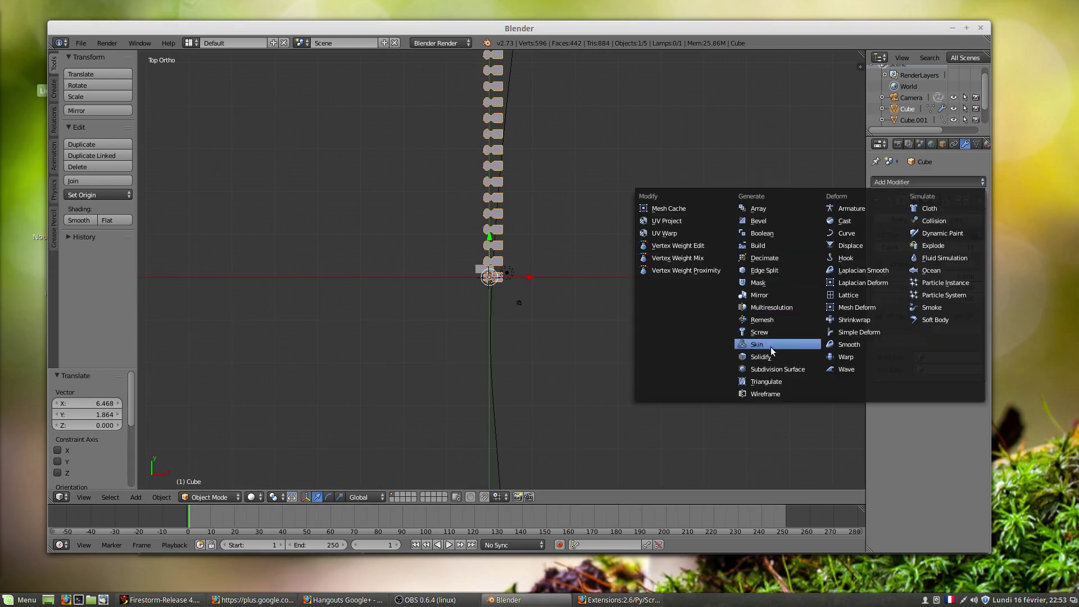
left_click(845, 234)
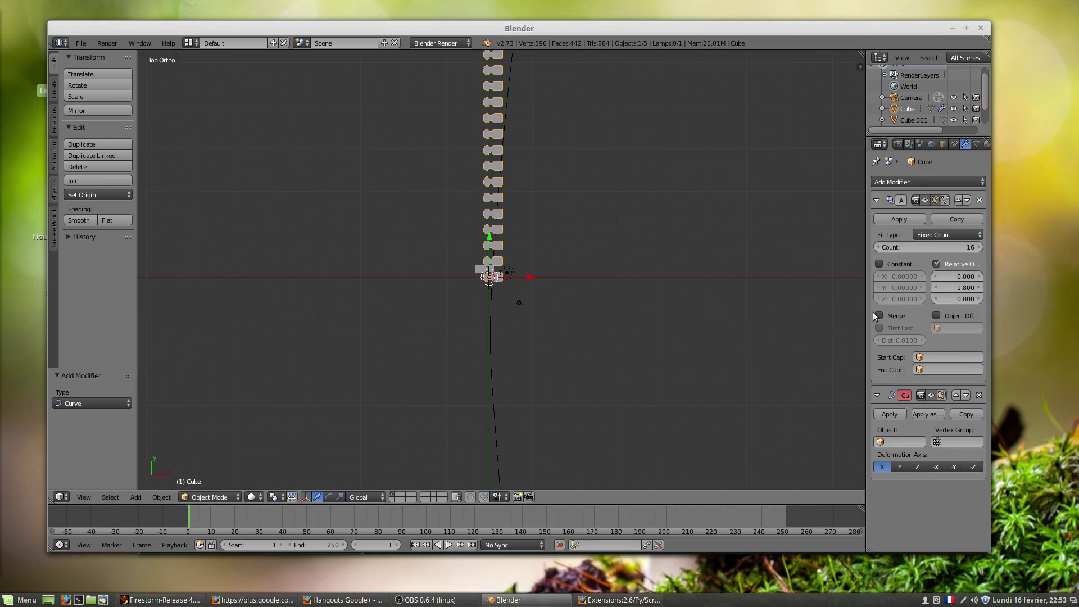
left_click(893, 441)
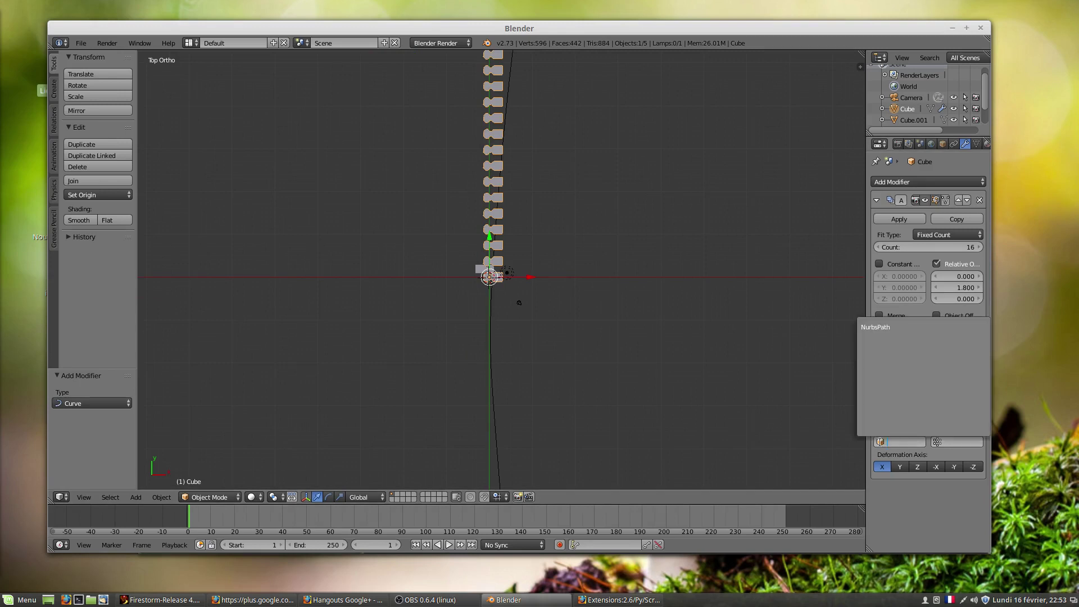
left_click(876, 328)
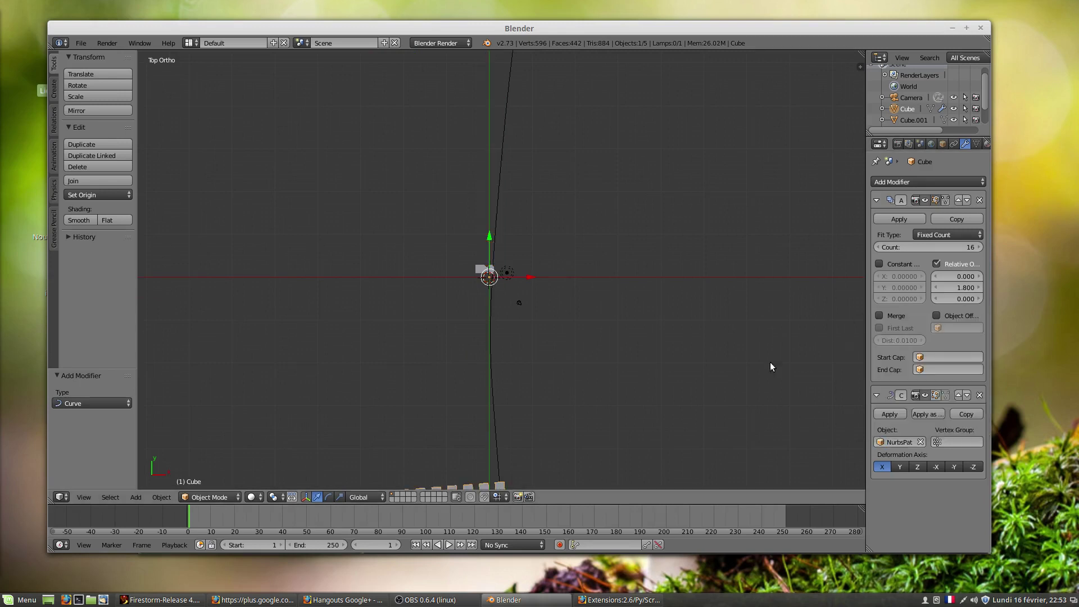
scroll(553, 436, "down", 3)
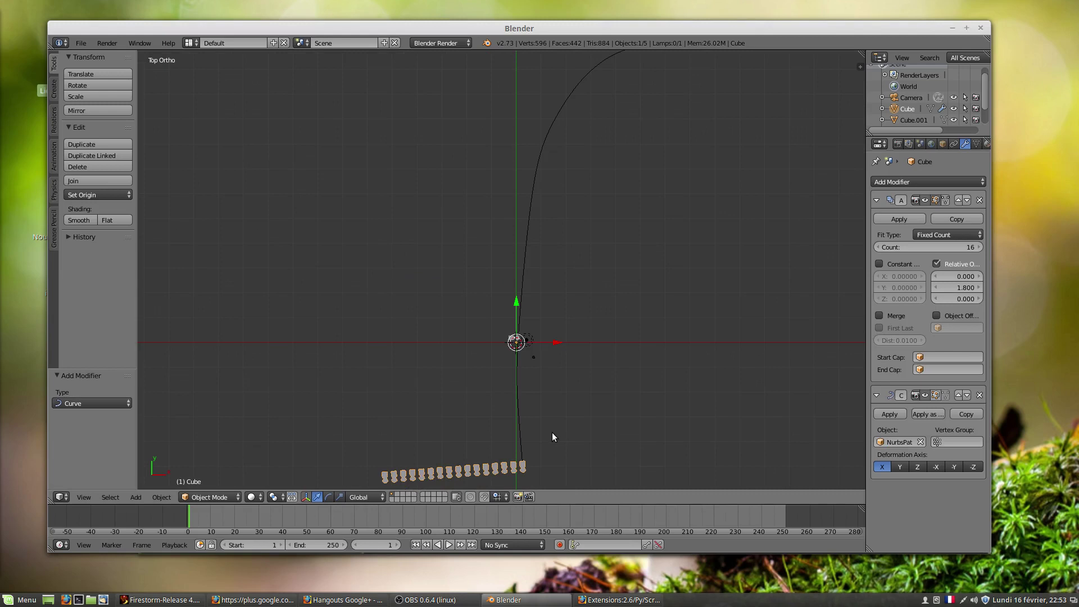
middle_click_drag(550, 420, 548, 347, "shift")
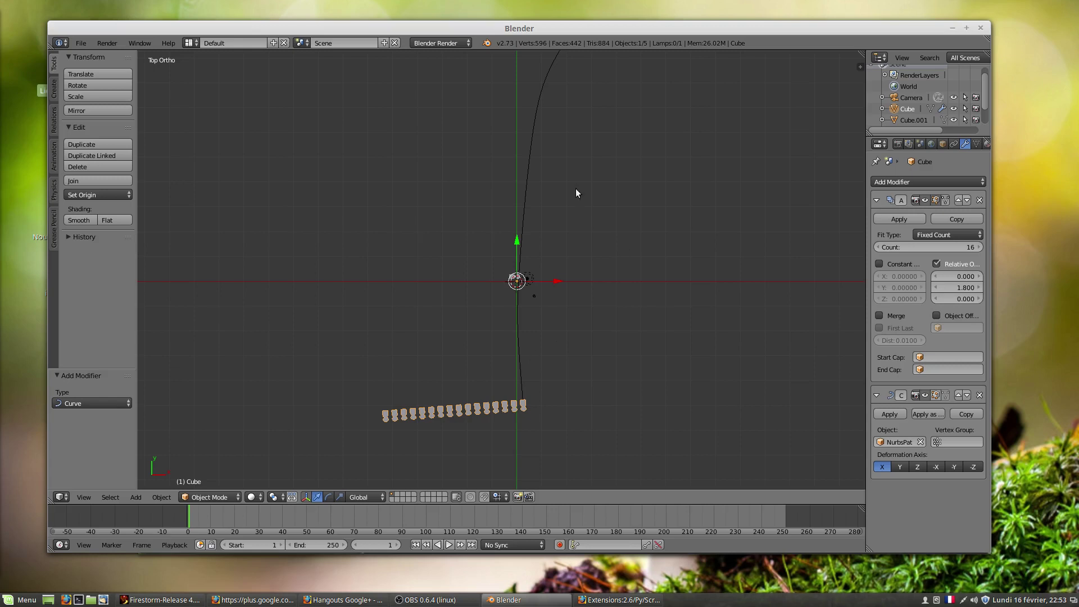
- Show the object transform properties and compare the rotation and scale of NurbsPath with those of the arrayed Cube
right_click(528, 174)
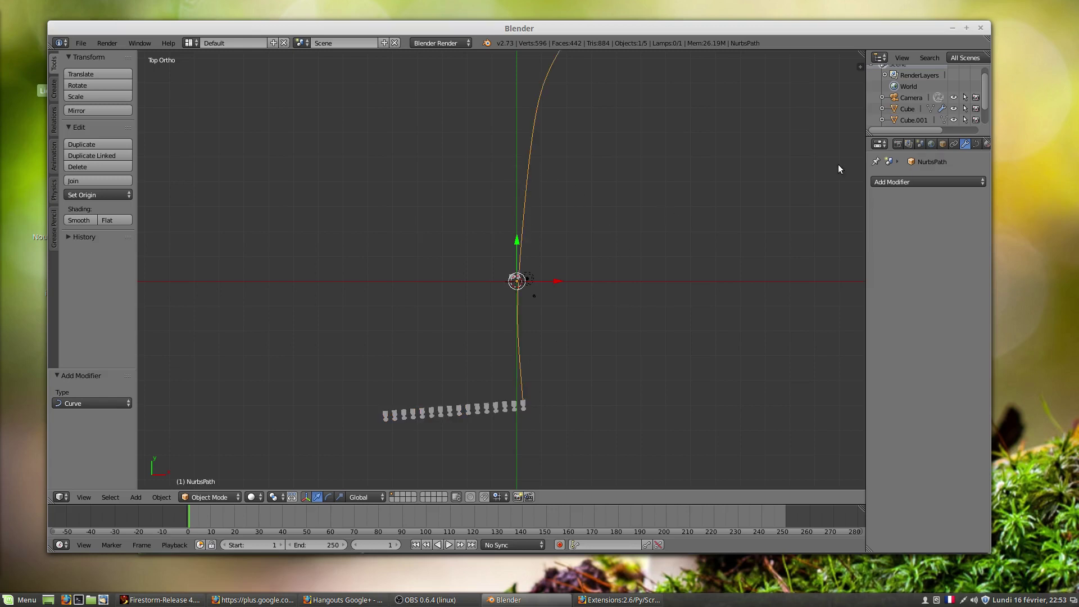
left_click(860, 68)
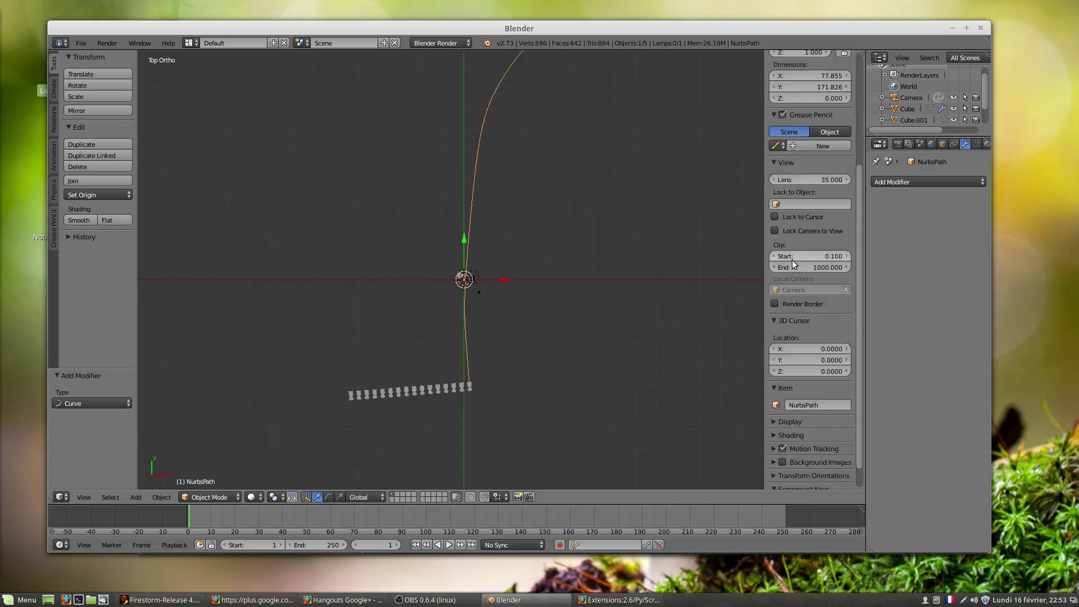
scroll(803, 256, "up", 7)
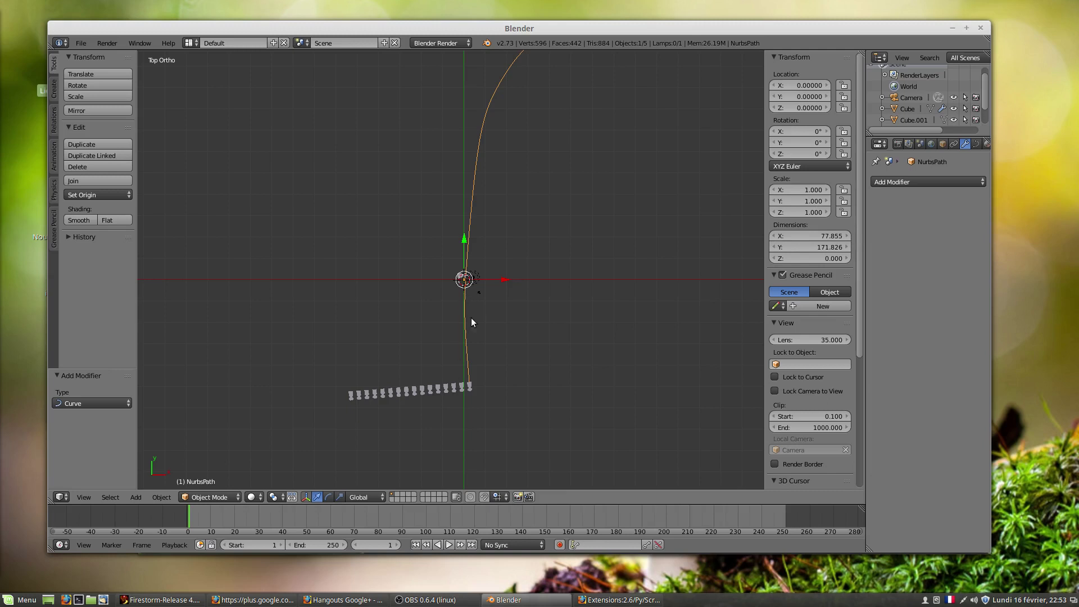
right_click(459, 391)
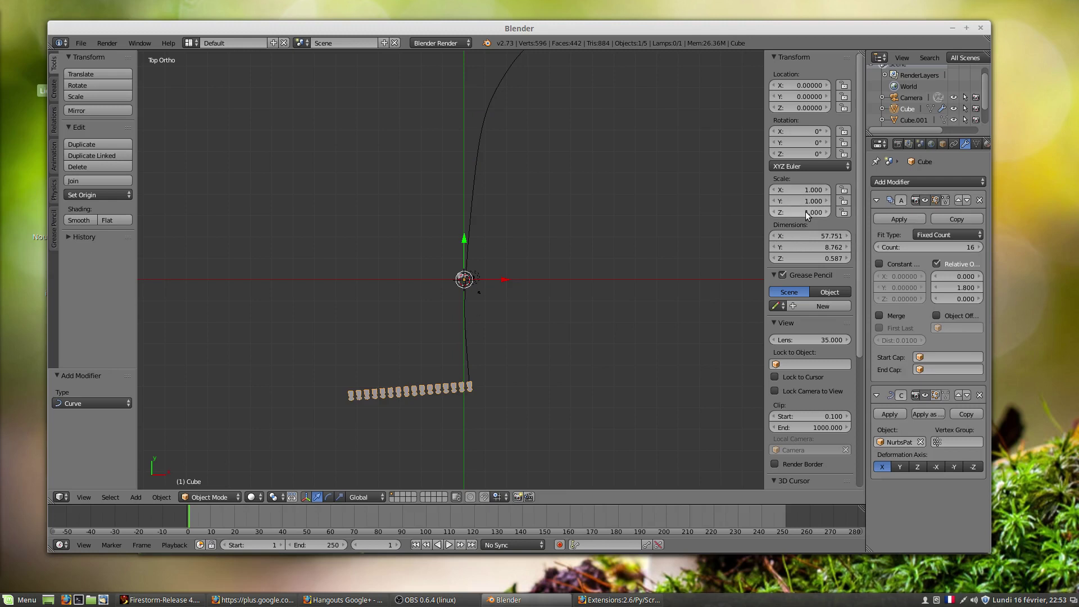
scroll(487, 323, "up", 3)
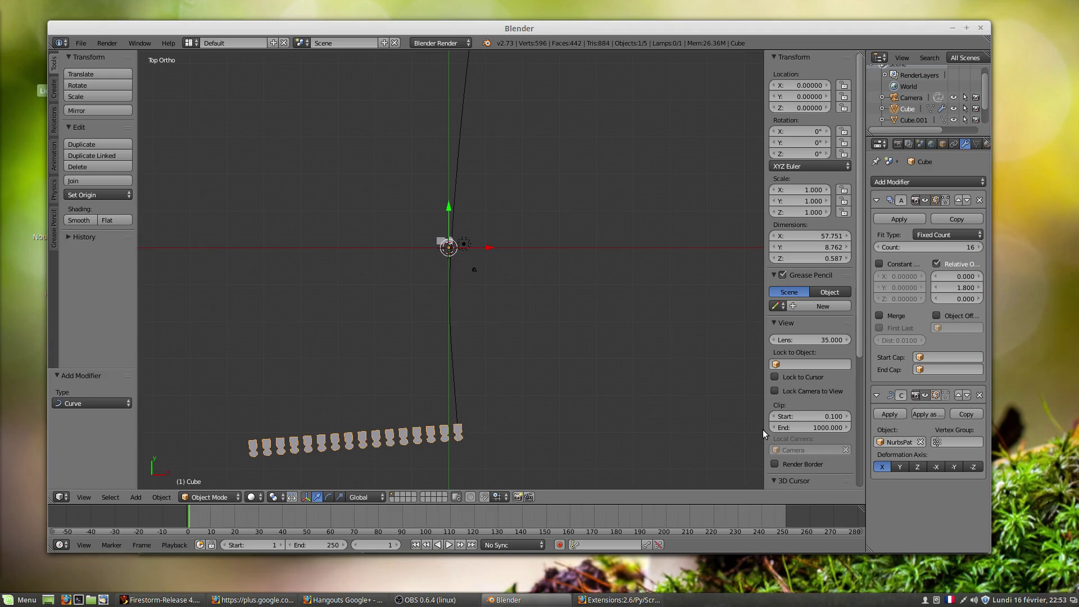
- Try different deformation axes in the Cube's Curve modifier and set it to Y so the pieces follow the path
left_click(901, 467)
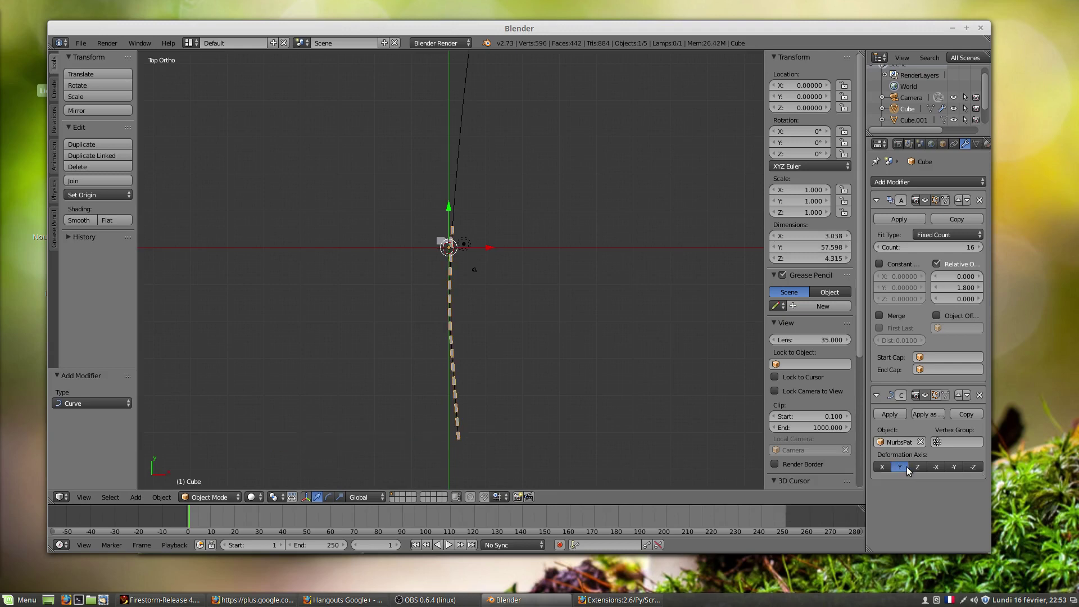
left_click(917, 467)
left_click(900, 467)
middle_click_drag(621, 390, 612, 321)
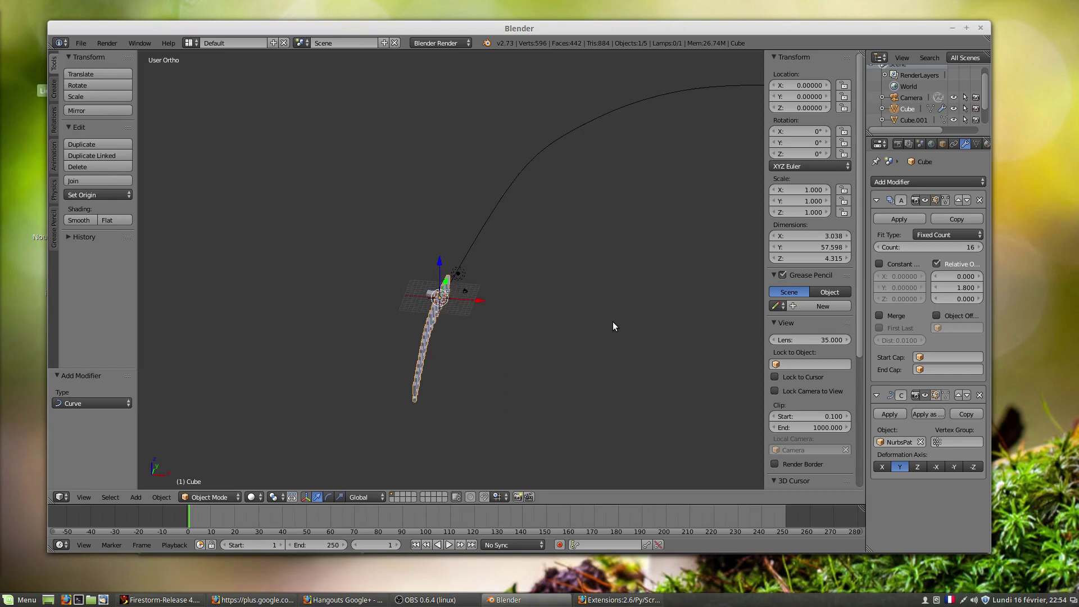
scroll(613, 321, "down", 1)
left_click(882, 467)
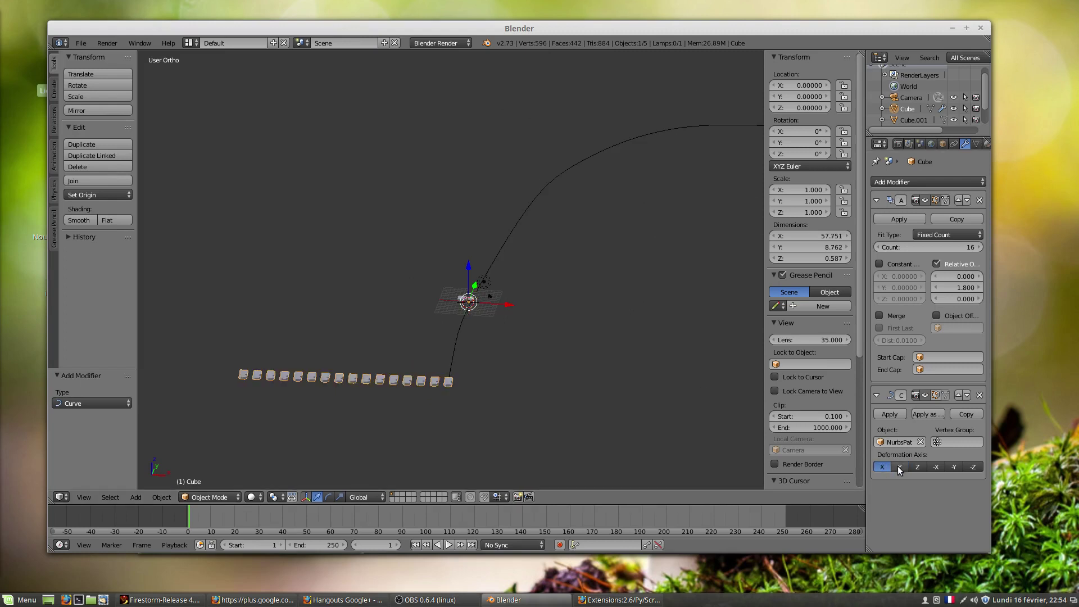
left_click(900, 467)
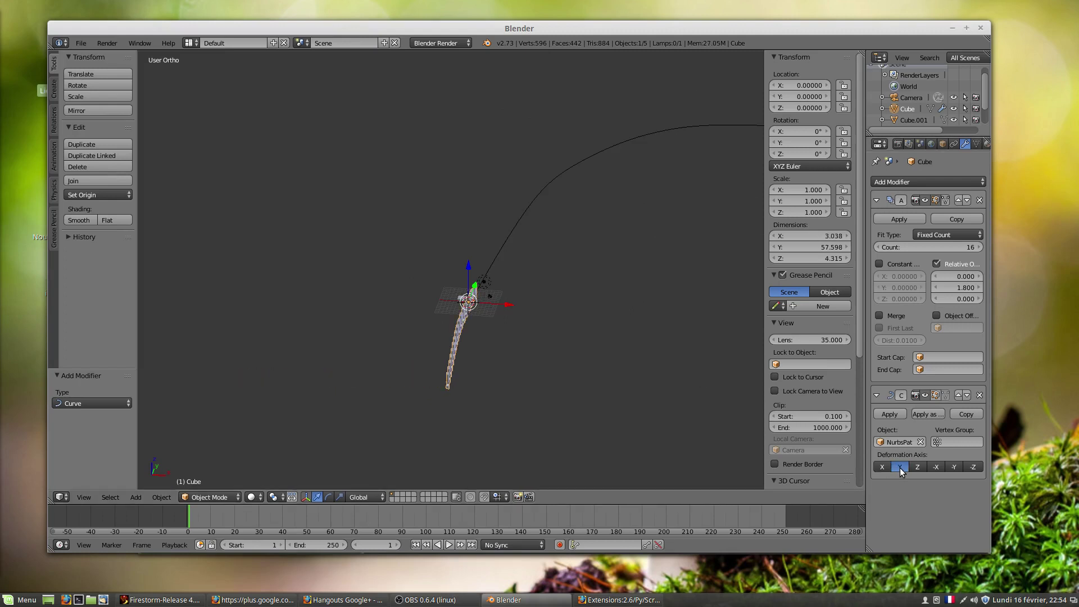
- Try rotating the NurbsPath object to reorient the pieces, and reset its rotation to 0° on all axes
middle_click_drag(551, 348, 530, 386)
scroll(471, 284, "up", 6)
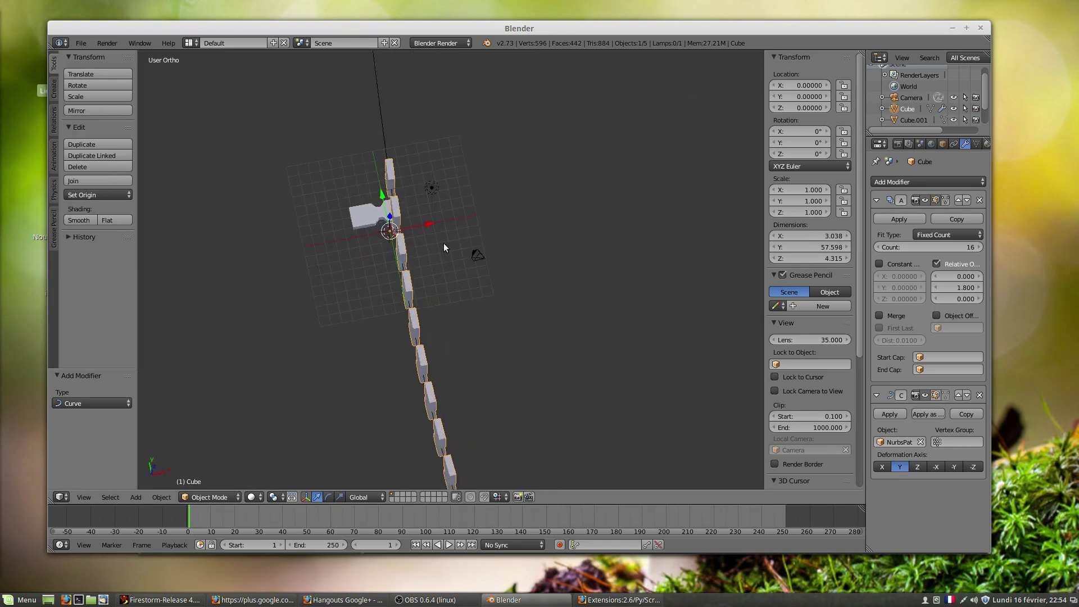
middle_click_drag(392, 151, 388, 150)
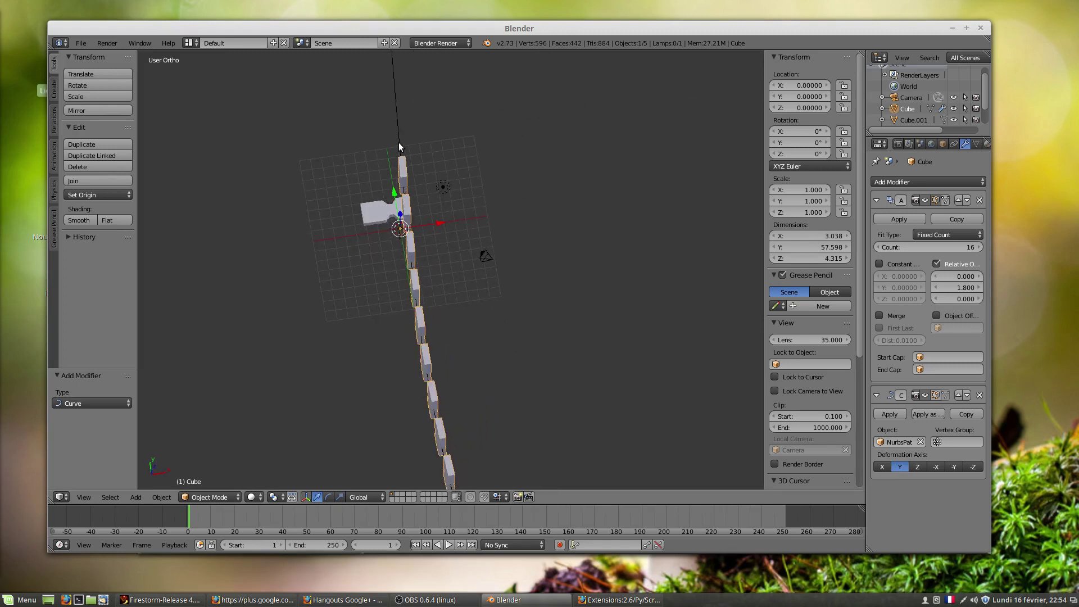
right_click(399, 144)
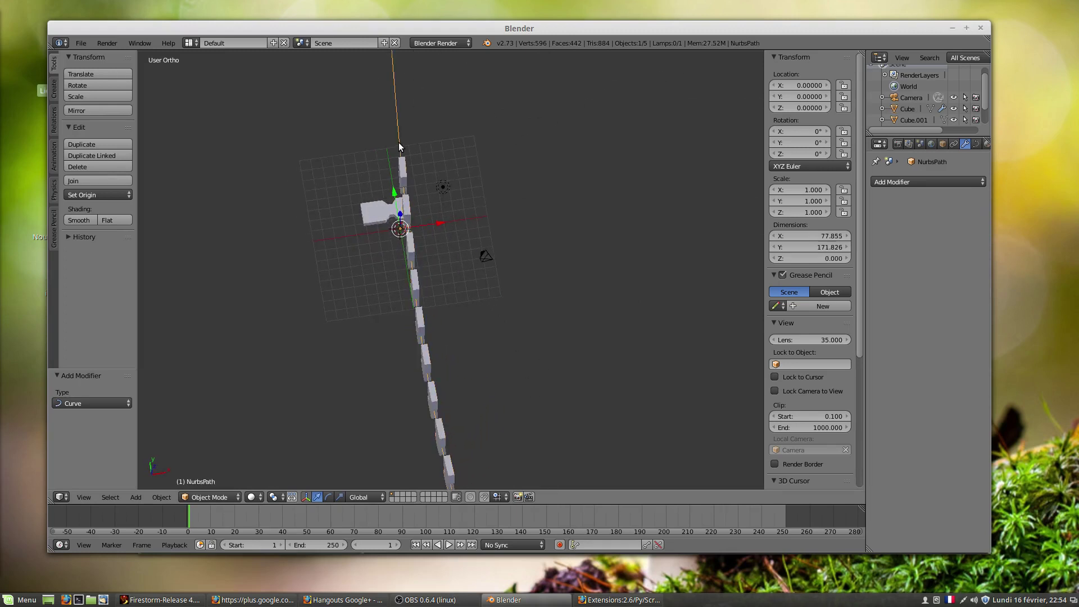
left_click_drag(799, 143, 816, 159)
left_click(810, 154)
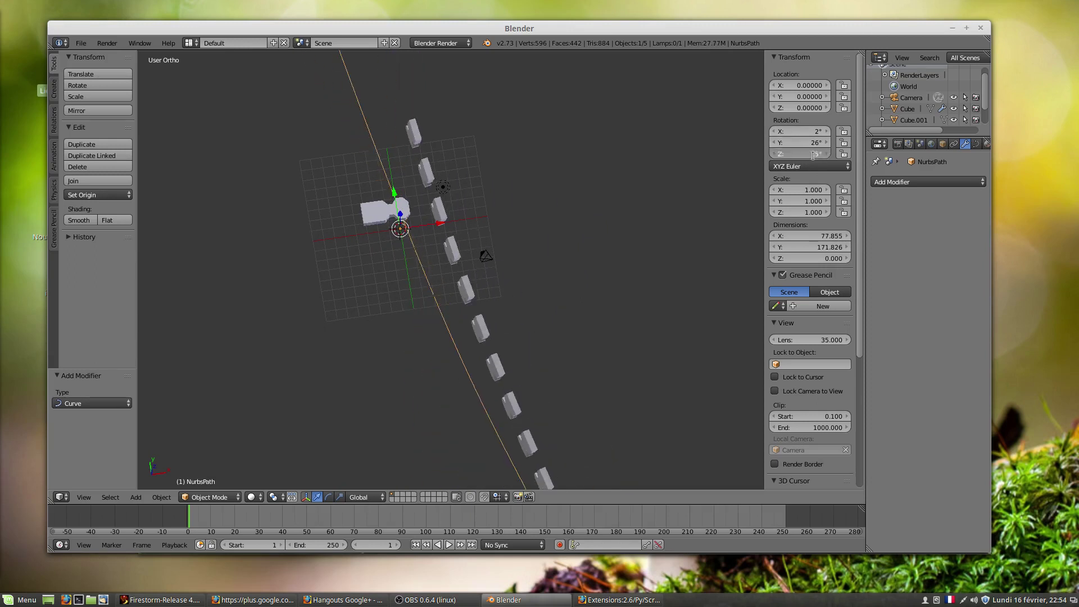
type("0")
key("Return")
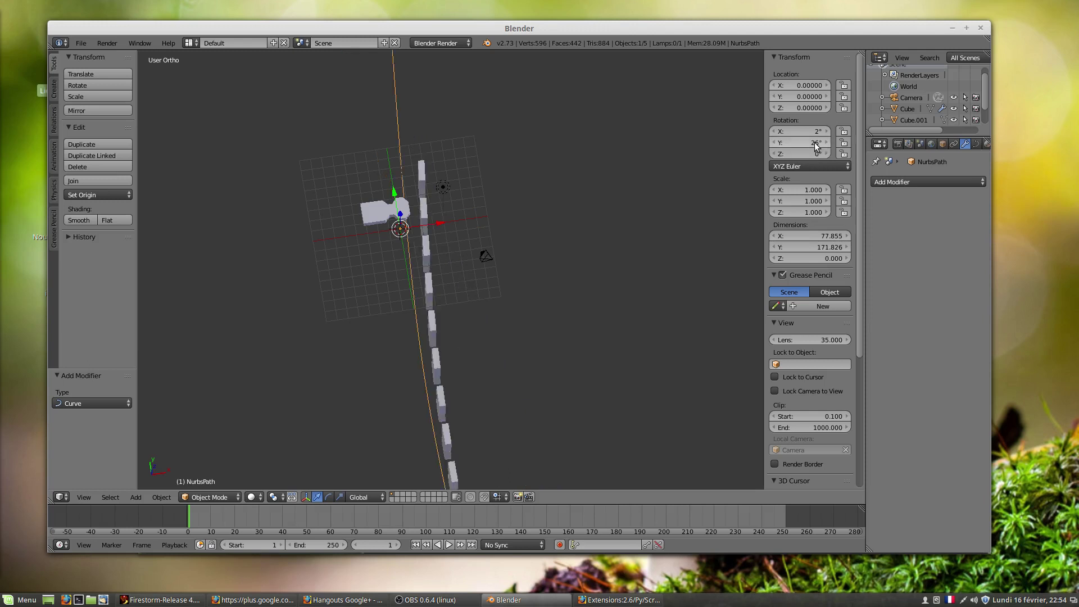
left_click(814, 145)
type("0")
key("Return")
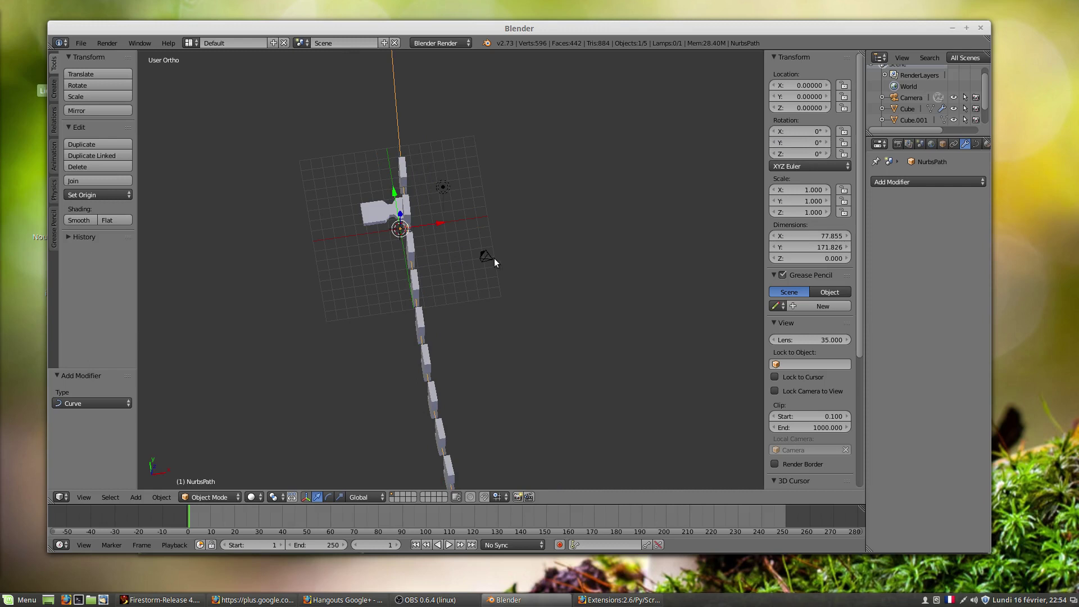
- Tilt all control points of the NurbsPath by about 87° in Edit Mode so the pieces lie flat
scroll(467, 278, "down", 3)
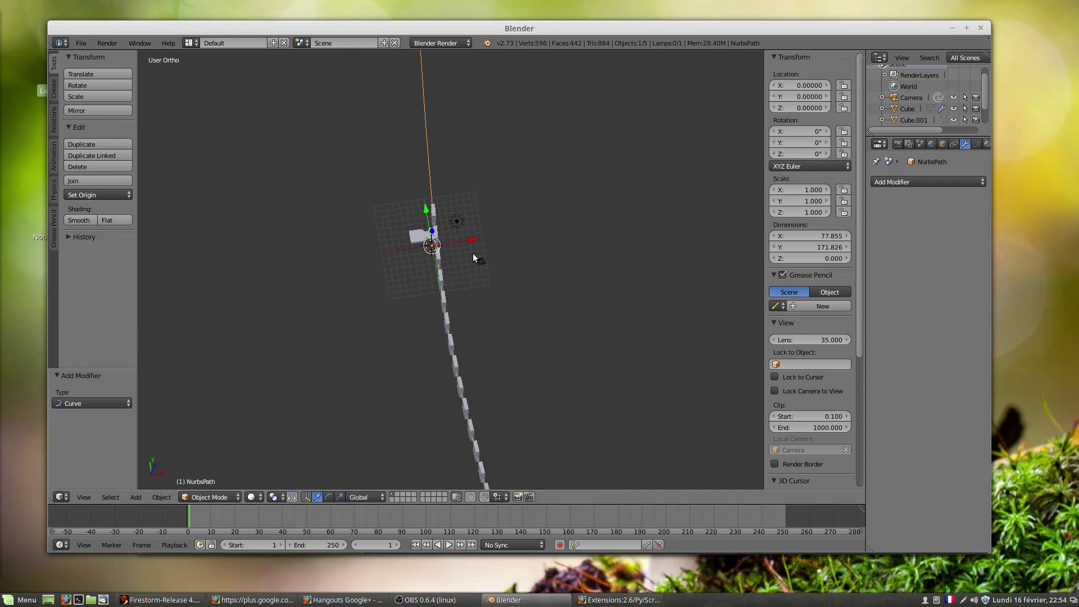
key("ctrl+t")
left_click(203, 496)
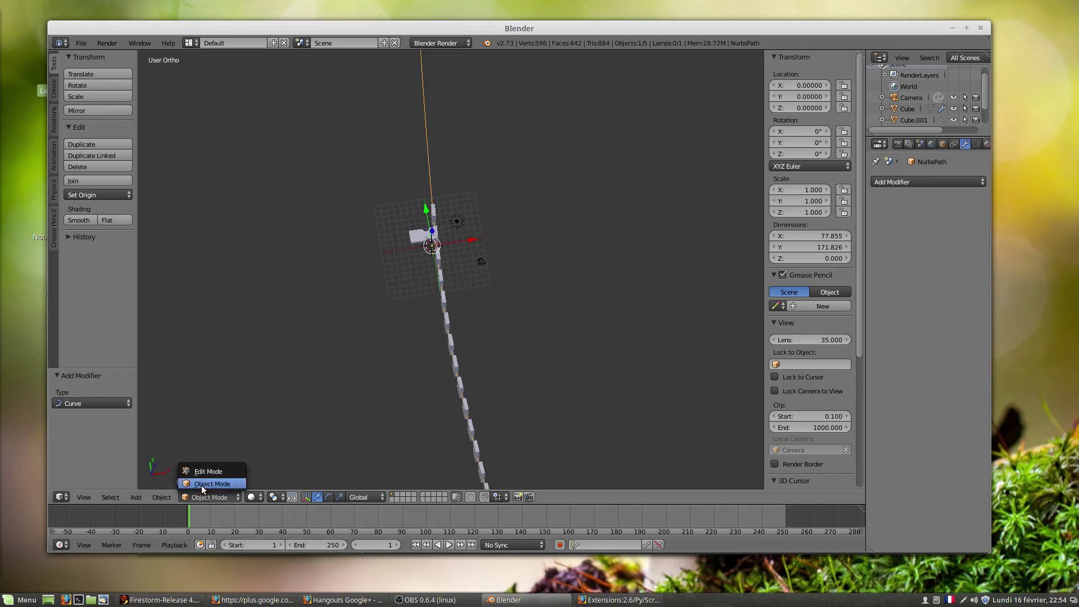
left_click(202, 472)
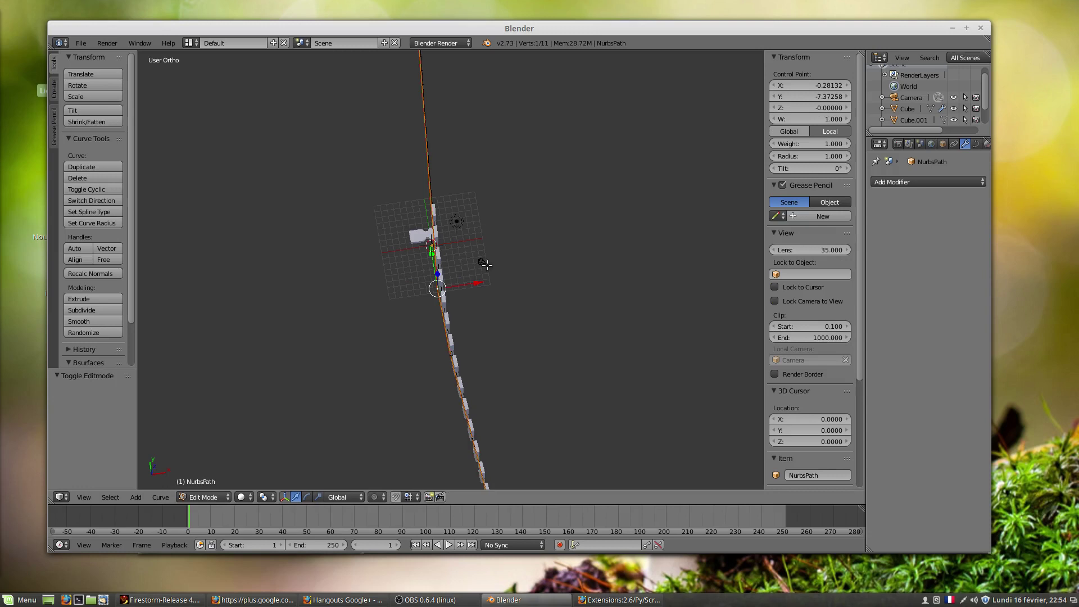
key("a")
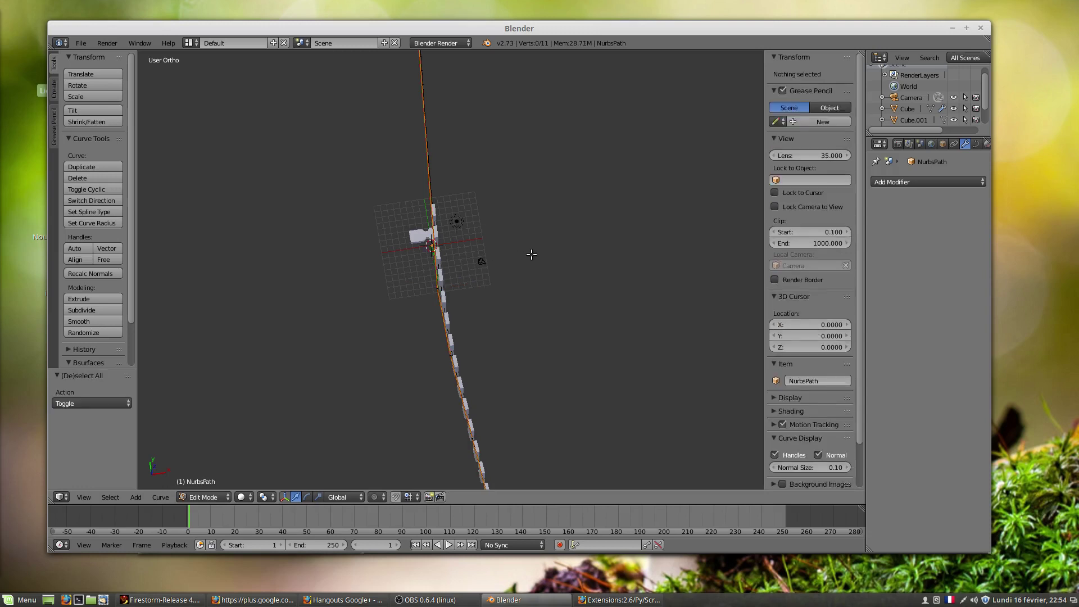
key("ctrl+t")
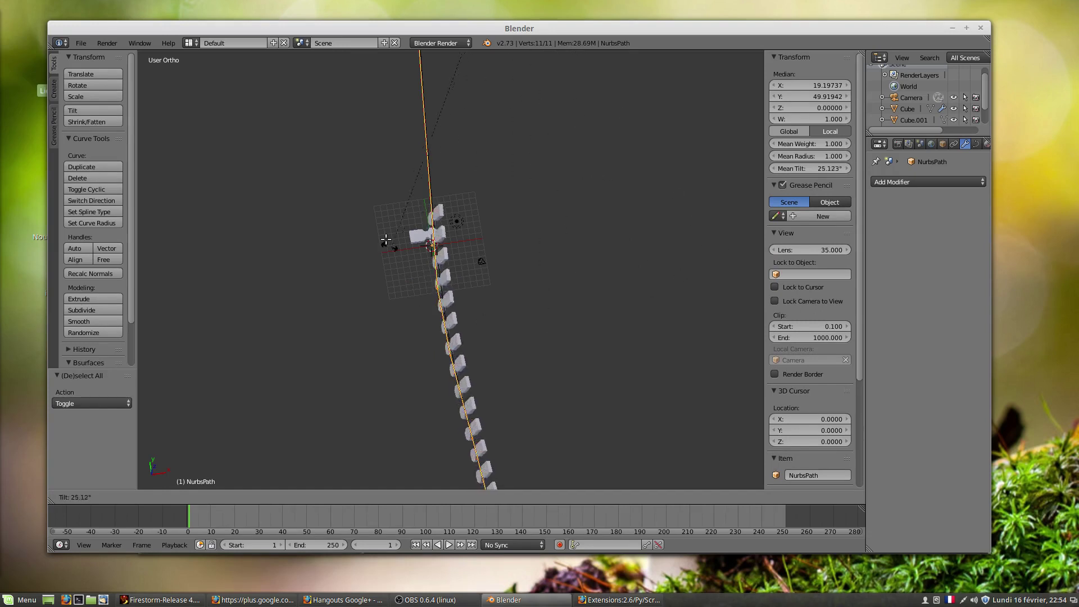
left_click(373, 385)
- Inspect the row of tilted pieces along the path in top view and return to Object Mode
scroll(446, 377, "down", 3)
middle_click_drag(446, 392, 441, 470)
scroll(440, 470, "down", 1)
key("KP_7")
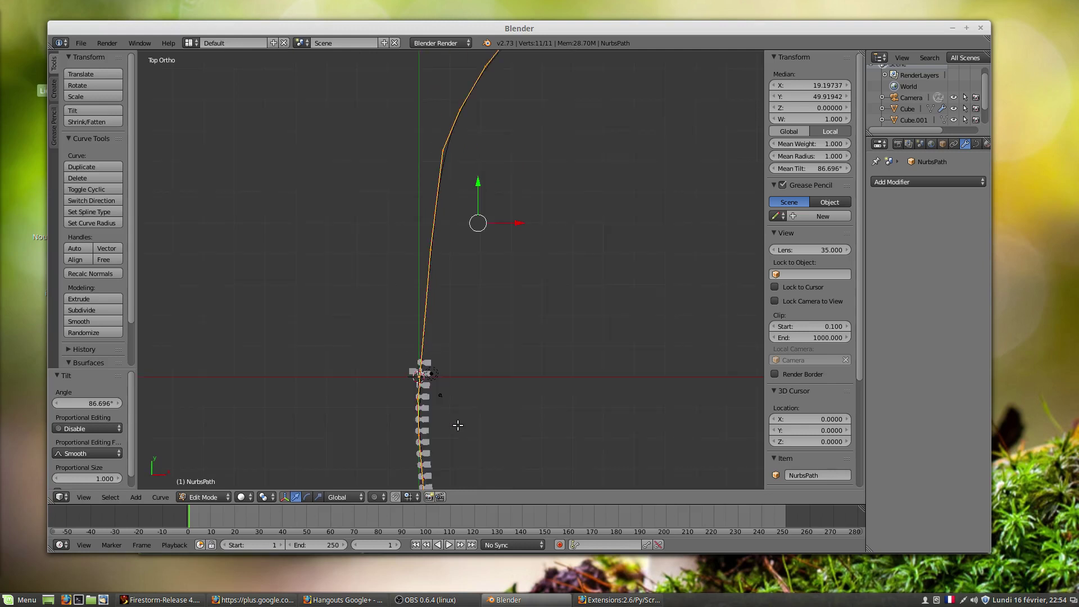
middle_click_drag(451, 434, 459, 263, "shift")
scroll(475, 274, "up", 4)
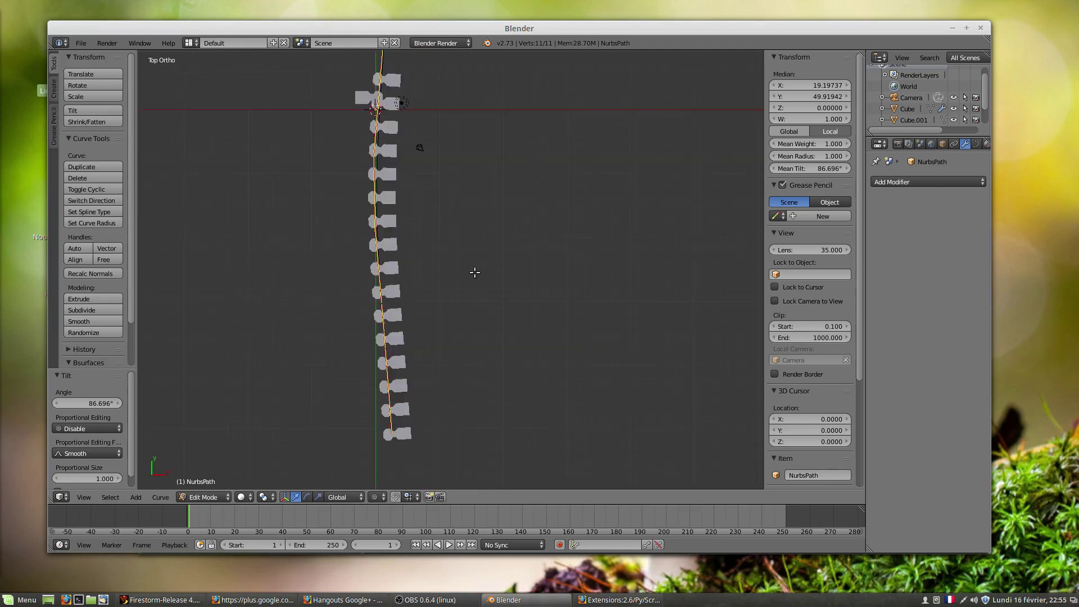
middle_click_drag(434, 304, 461, 371, "shift")
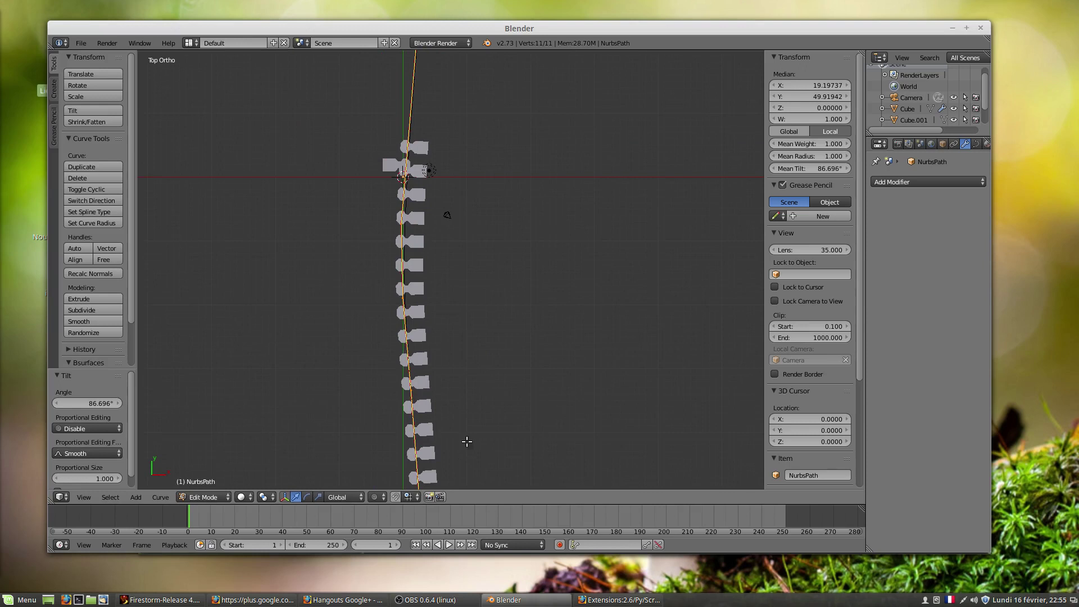
middle_click_drag(468, 441, 468, 374, "shift")
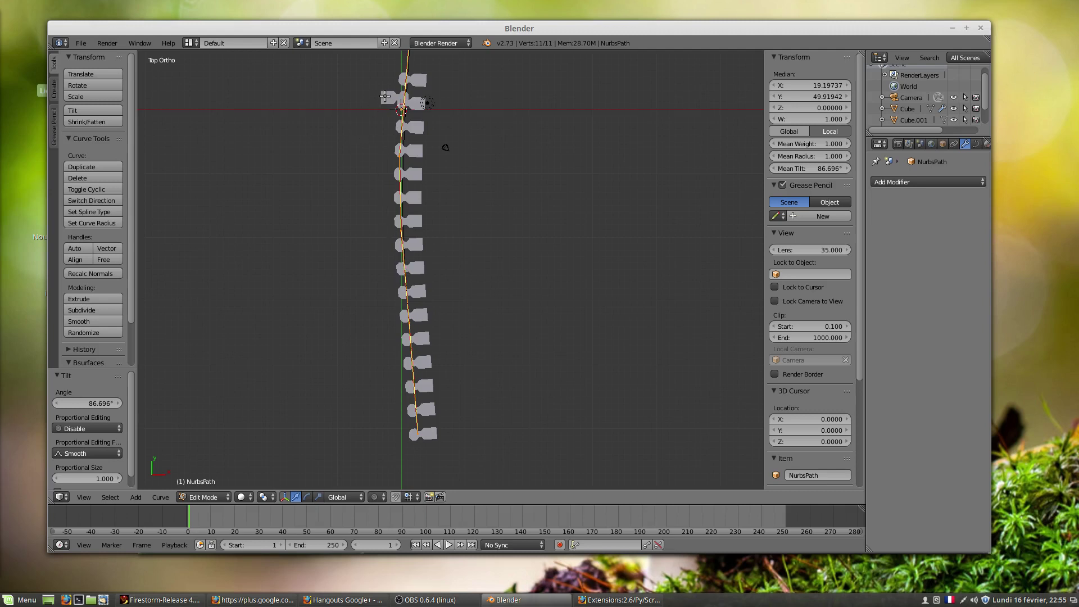
key("Tab")
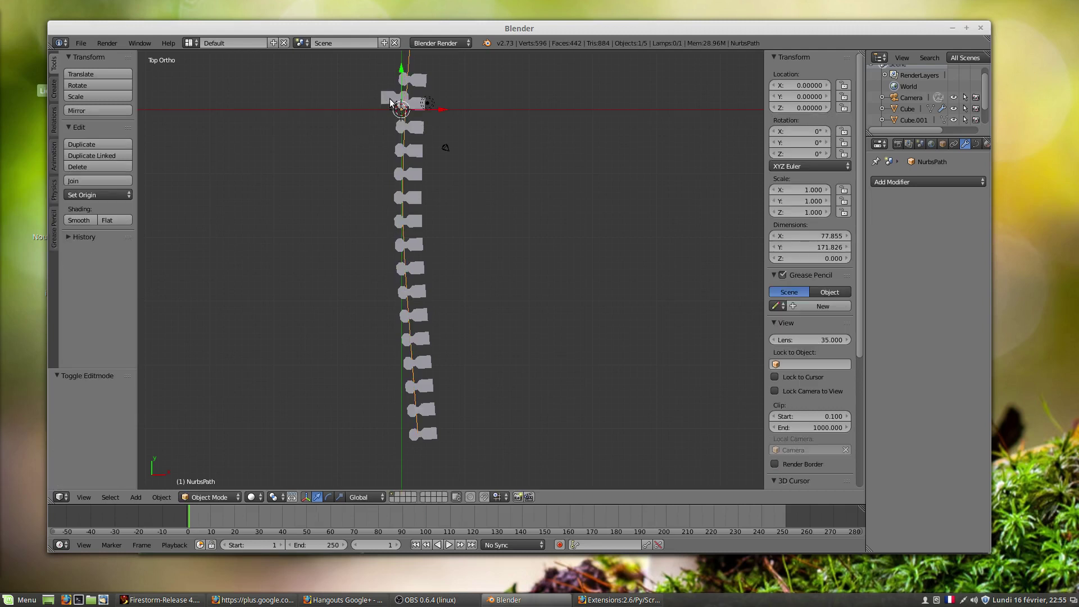
- Add an Array modifier and a Curve modifier to Cube.001, using NurbsPath as the curve object
right_click(391, 100)
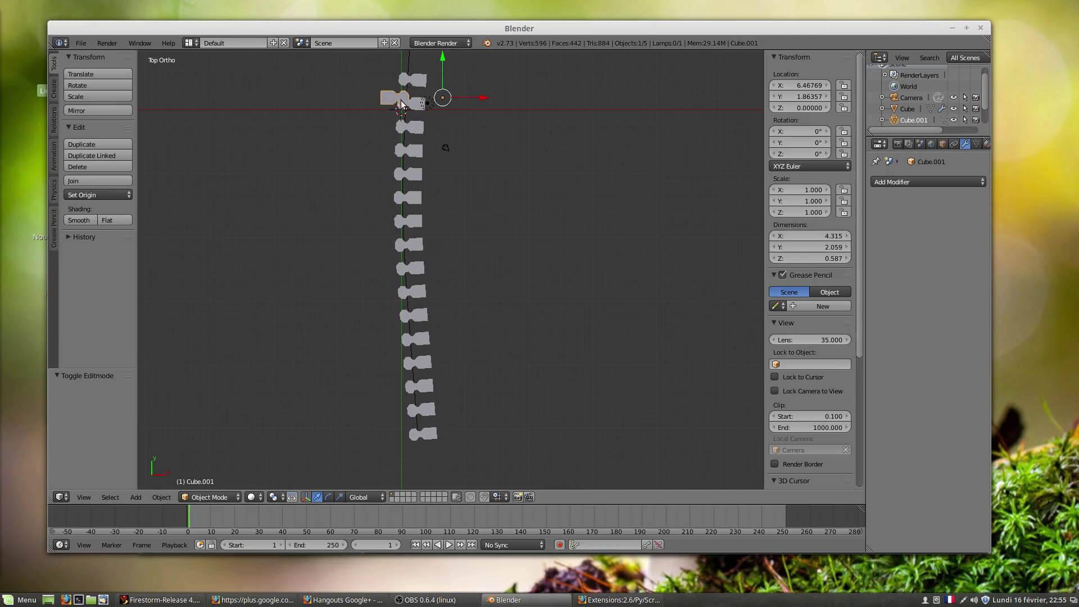
left_click(893, 182)
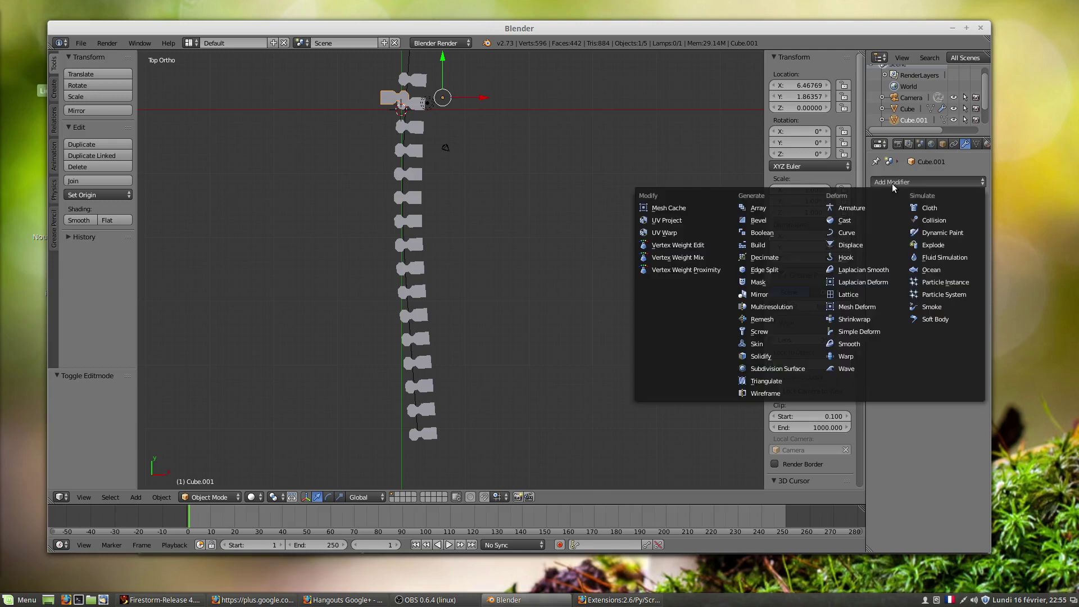
left_click(759, 208)
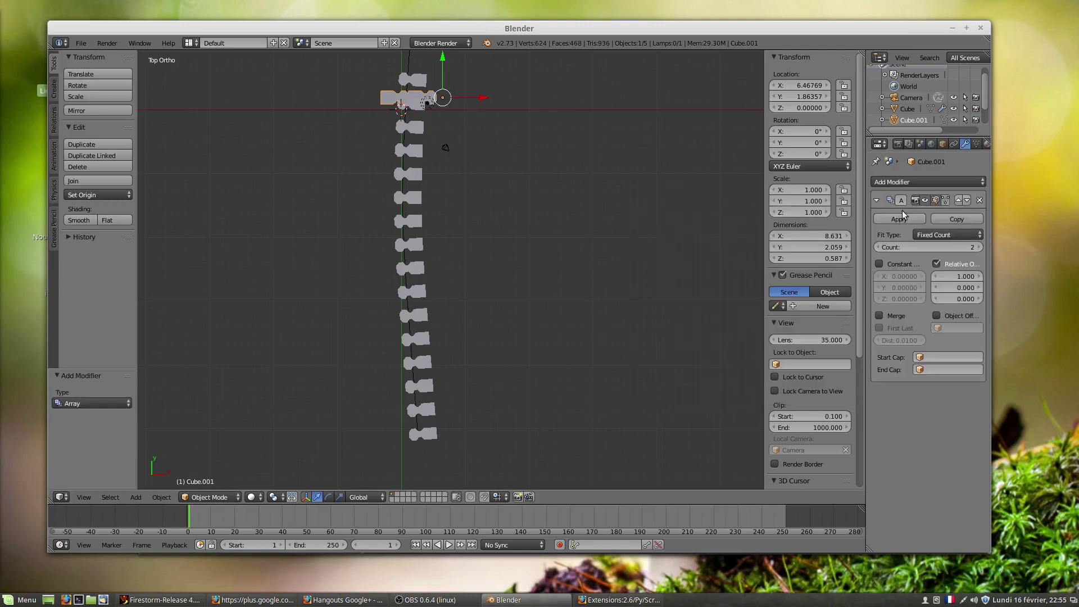
left_click(919, 183)
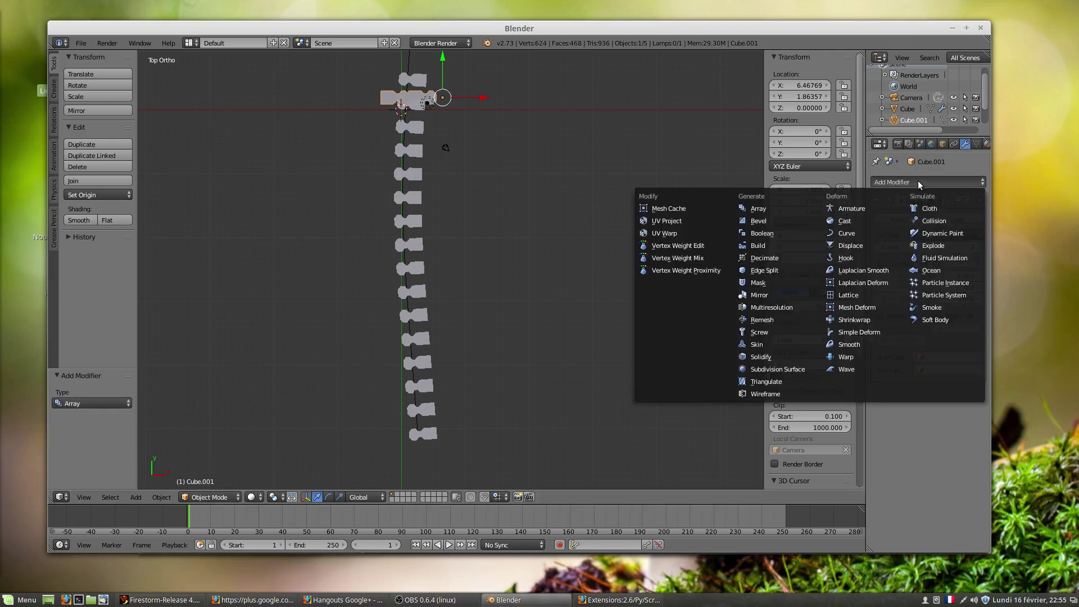
left_click(849, 234)
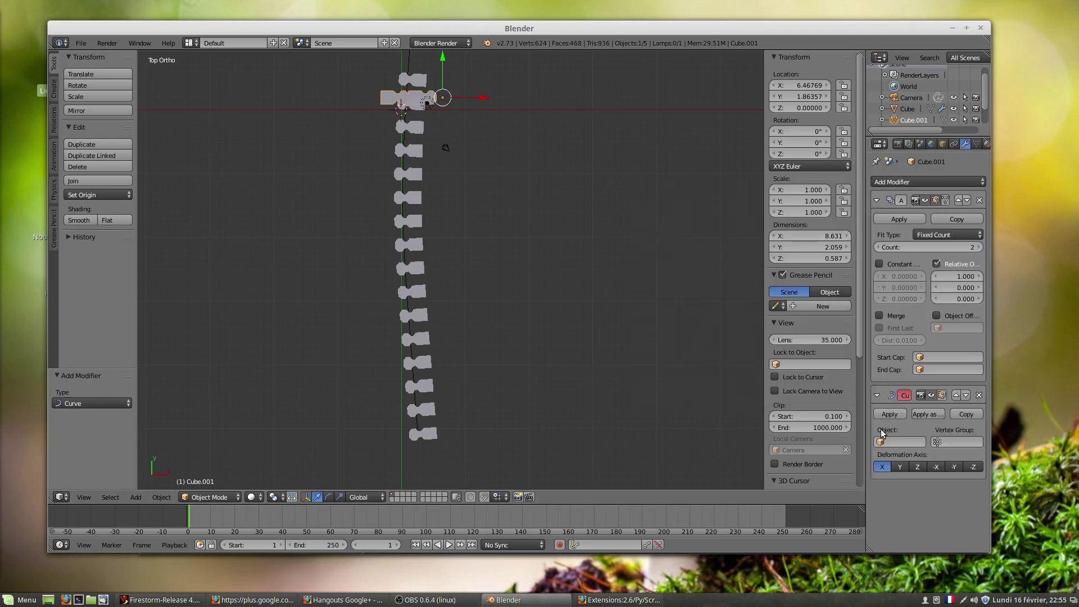
left_click(882, 443)
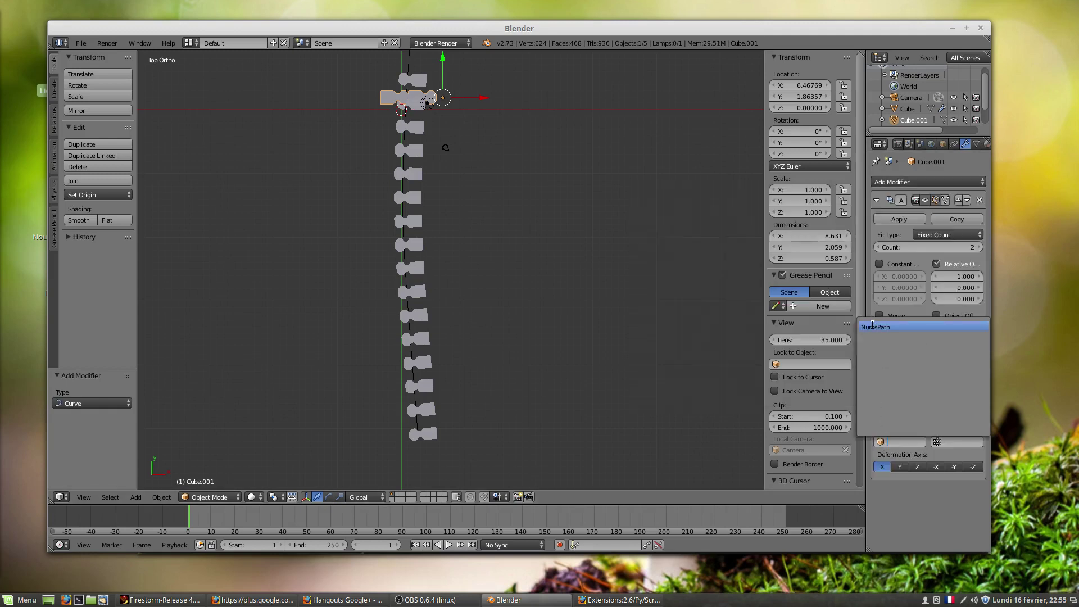
left_click(875, 329)
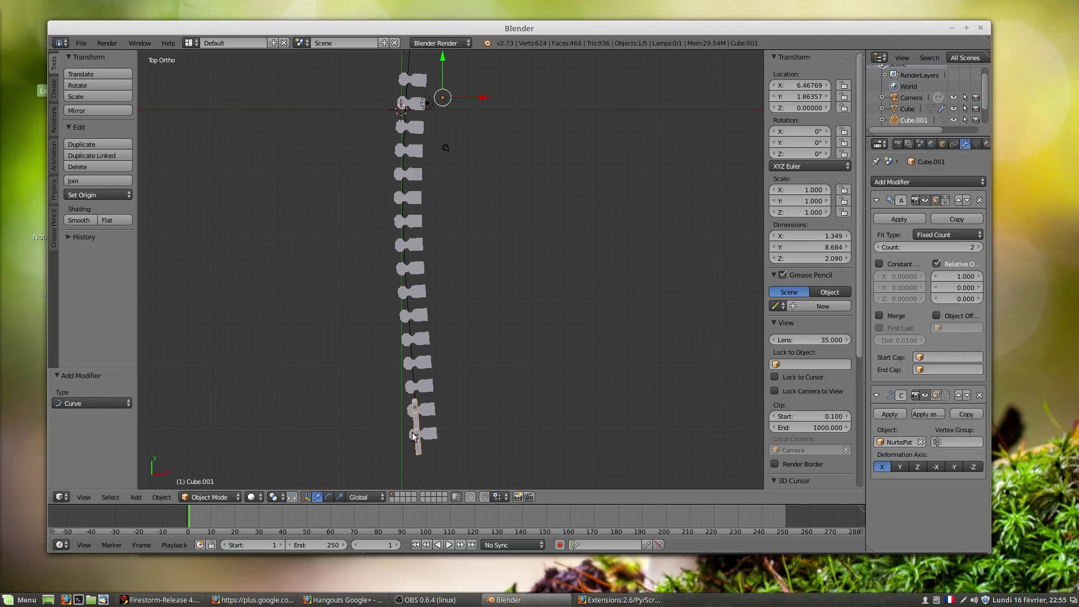
- Set the relative offset of Cube.001's Array modifier to 0 on X and 1 on Y
middle_click_drag(447, 462, 546, 351)
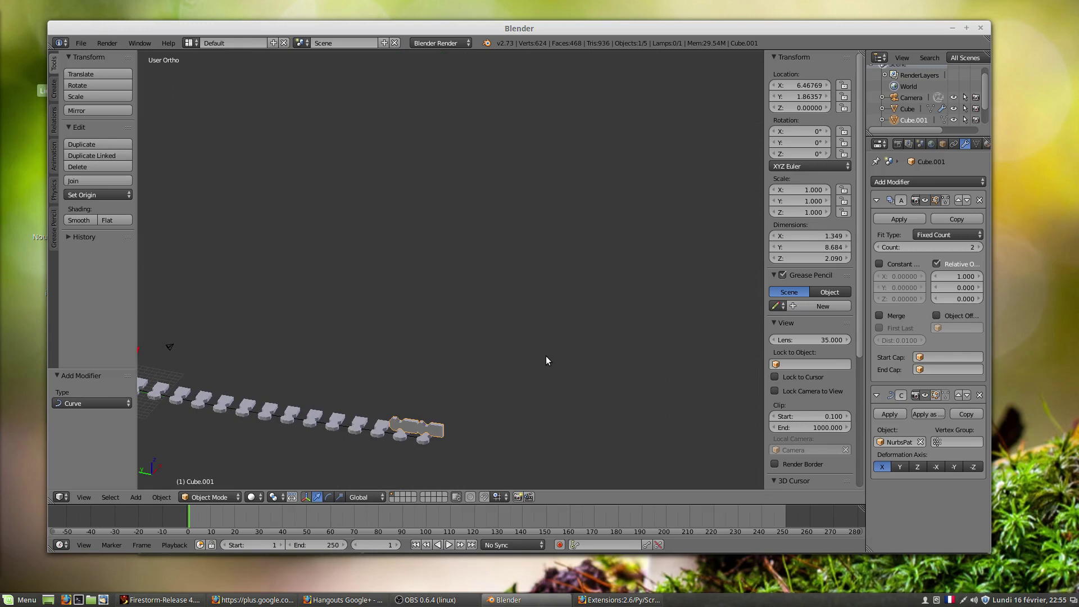
middle_click_drag(429, 412, 439, 466)
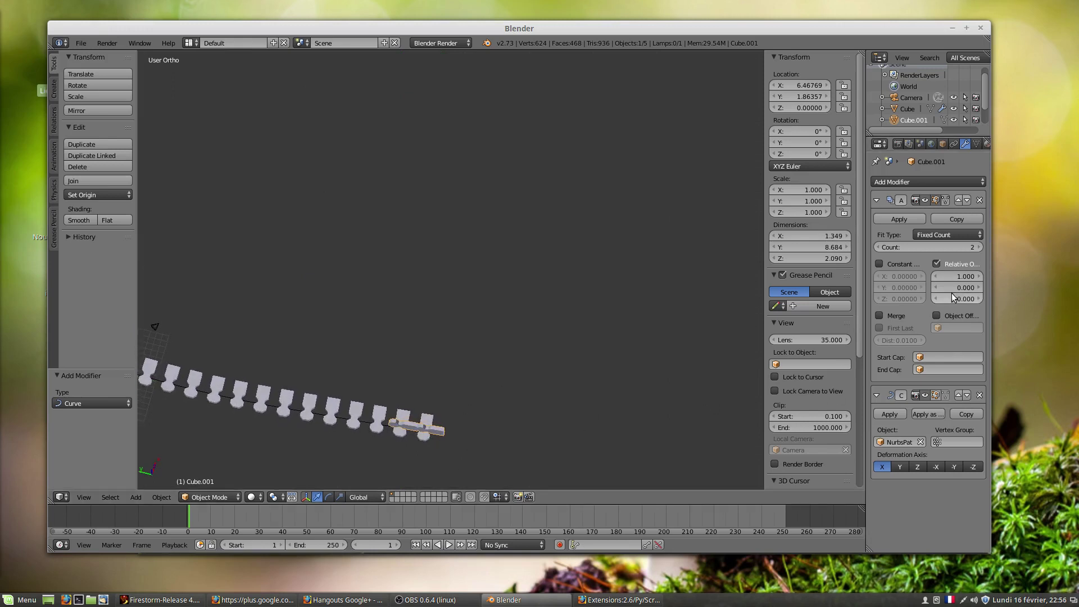
left_click(964, 286)
left_click(964, 276)
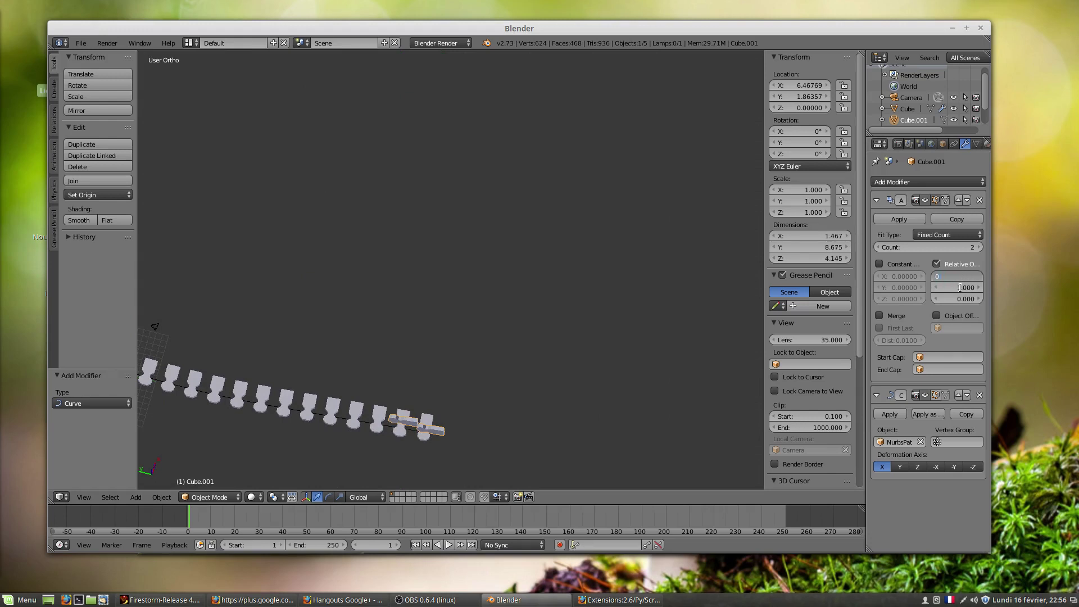
type("0")
key("Return")
middle_click_drag(413, 348, 336, 295)
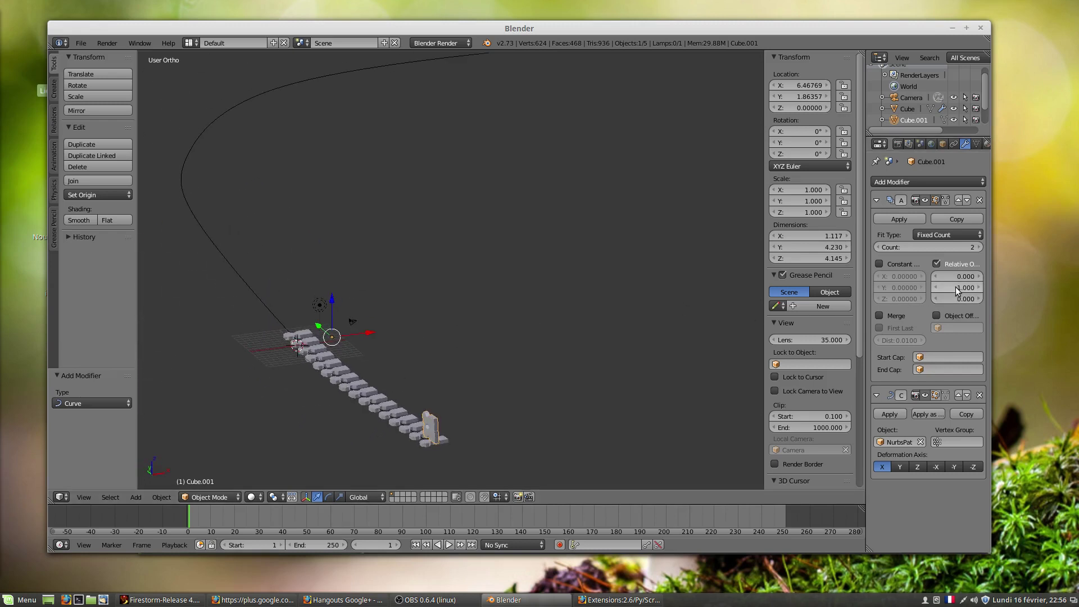
middle_click_drag(520, 384, 612, 366)
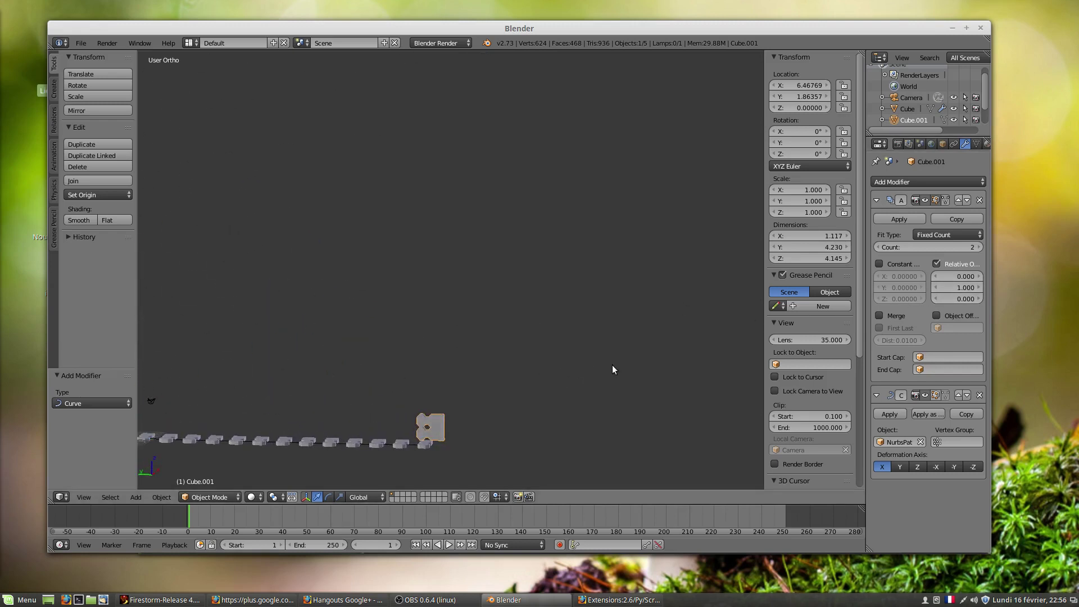
- Set the deformation axis of Cube.001's Curve modifier to Y
left_click(960, 289)
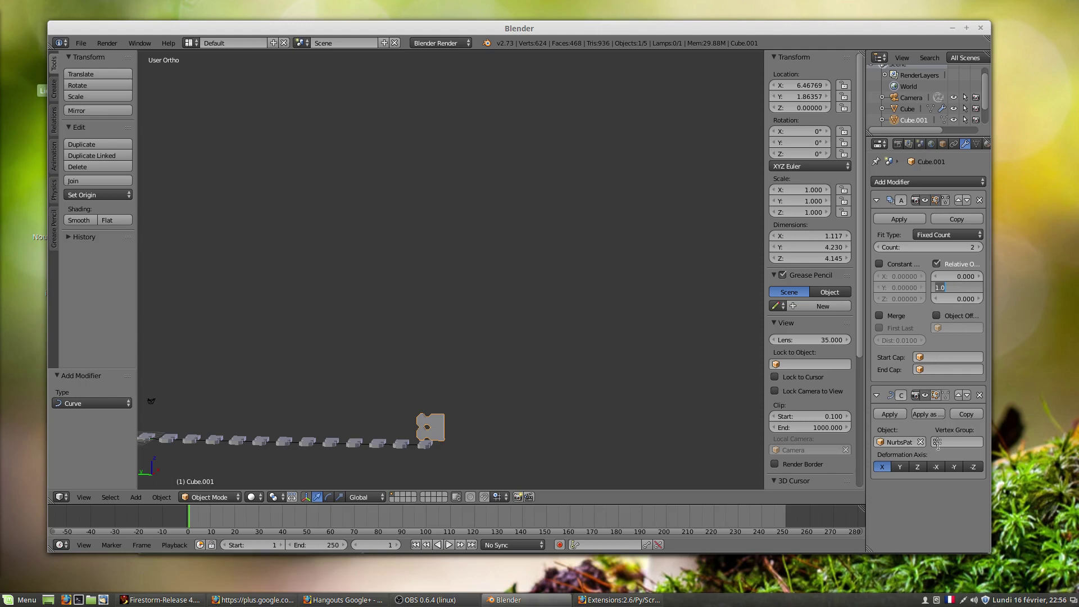
left_click(901, 467)
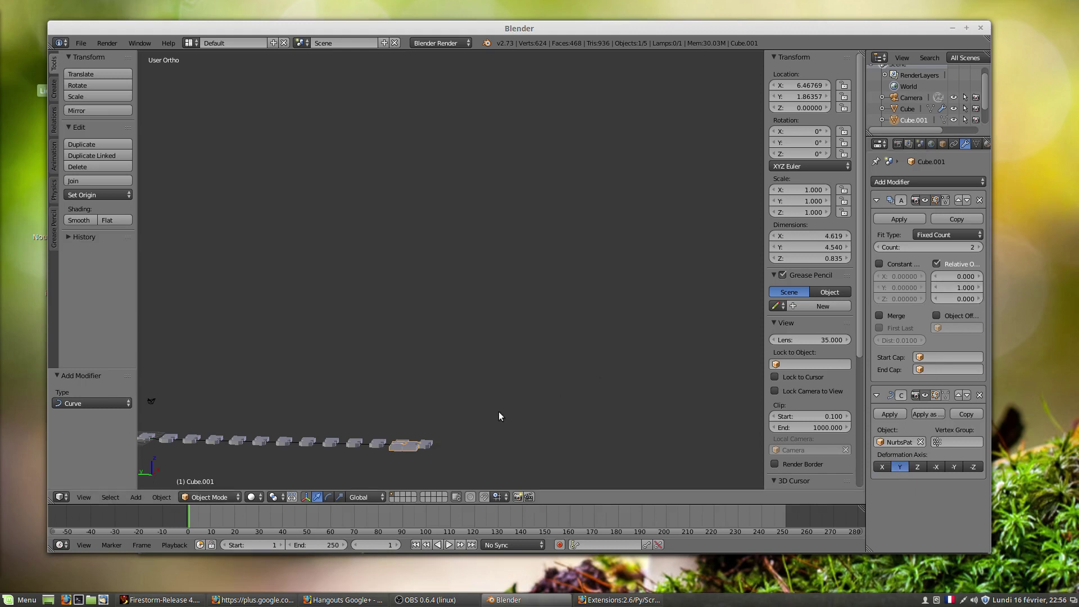
middle_click_drag(375, 387, 293, 462)
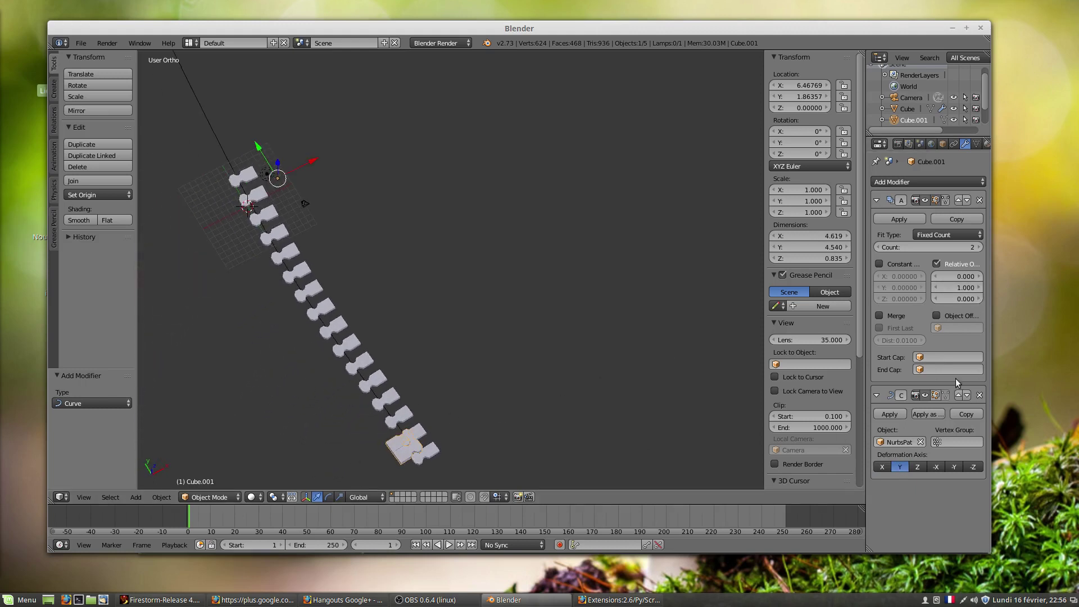
- Increase the Y relative offset of Cube.001's Array modifier to 1.8
left_click(980, 287)
left_click(980, 287)
left_click(980, 287)
left_click(980, 287)
left_click(980, 287)
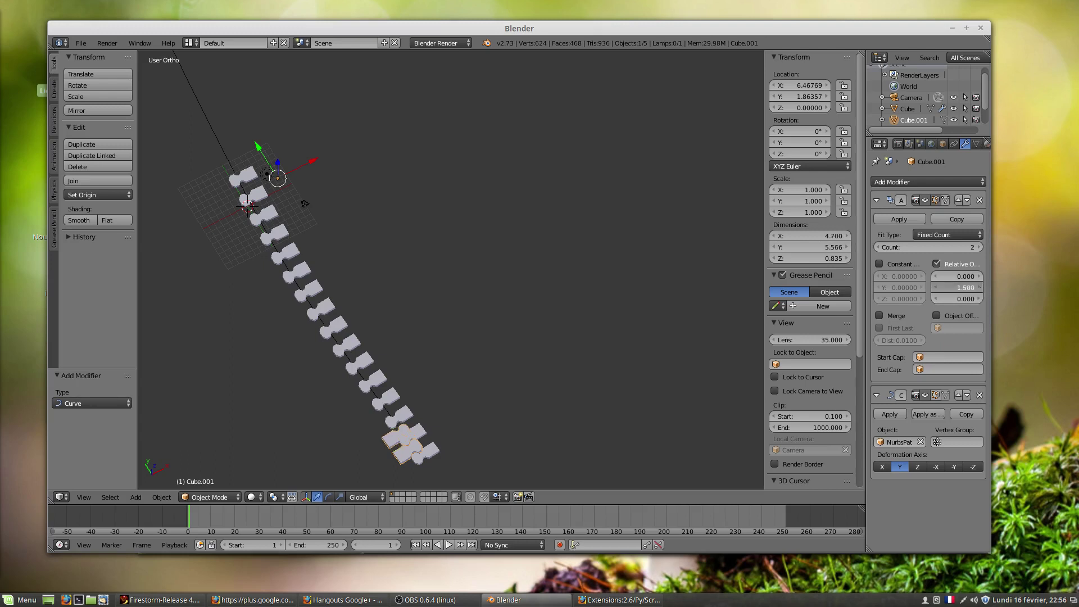
left_click(979, 287)
left_click(979, 286)
left_click(979, 287)
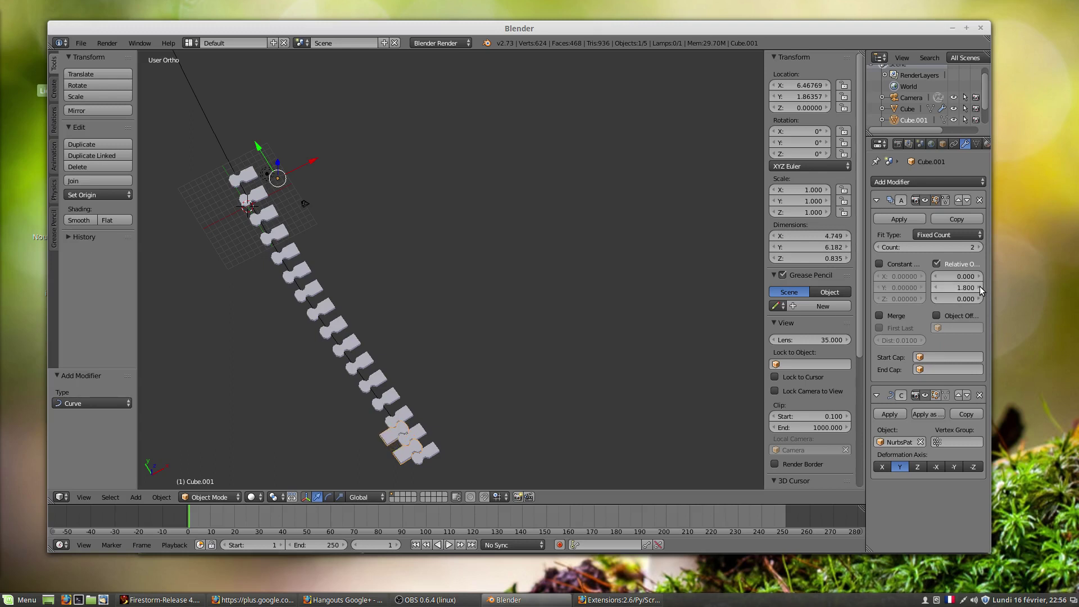
- Raise the count of Cube.001's Array modifier to 16 so its teeth run along the whole first row
middle_click_drag(522, 353, 457, 391)
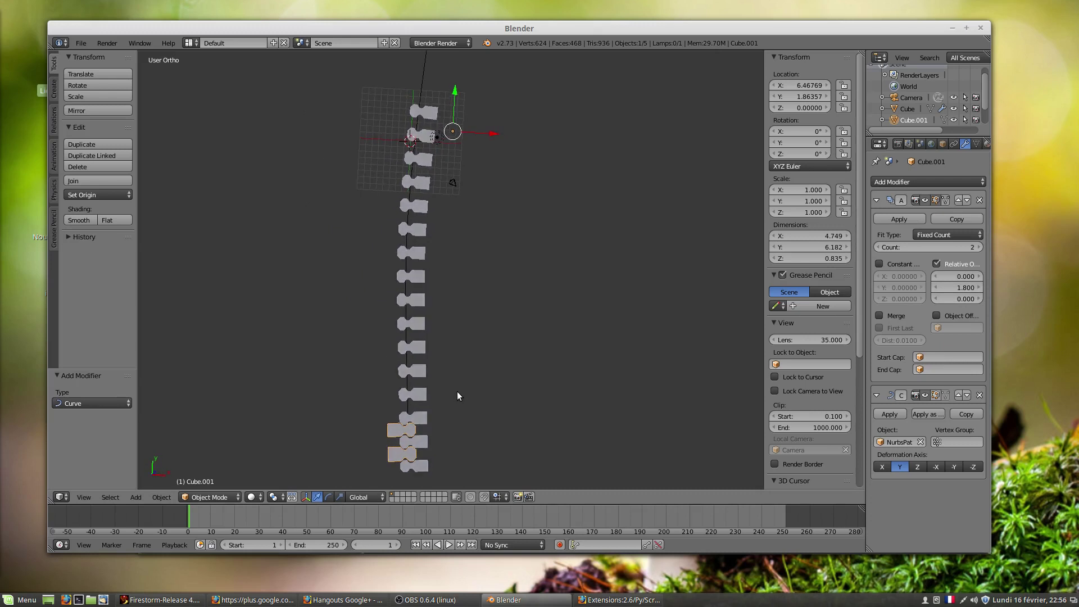
left_click(979, 248)
left_click(980, 248)
left_click(979, 248)
left_click(979, 249)
left_click(980, 249)
left_click(980, 250)
left_click(980, 250)
left_click(980, 250)
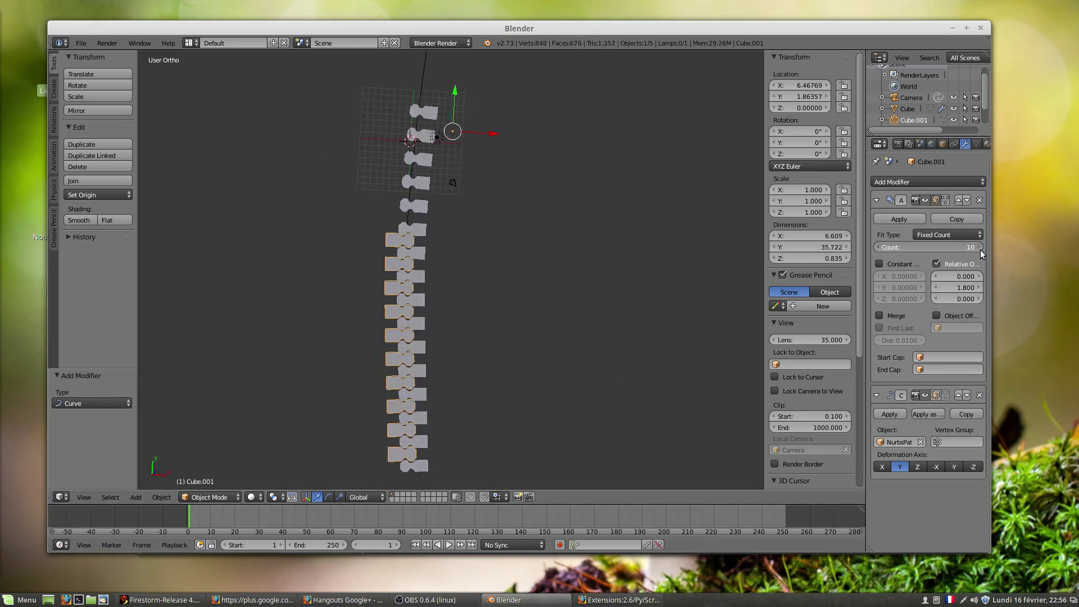
left_click(980, 249)
left_click(980, 250)
left_click(980, 250)
left_click(980, 251)
left_click(980, 250)
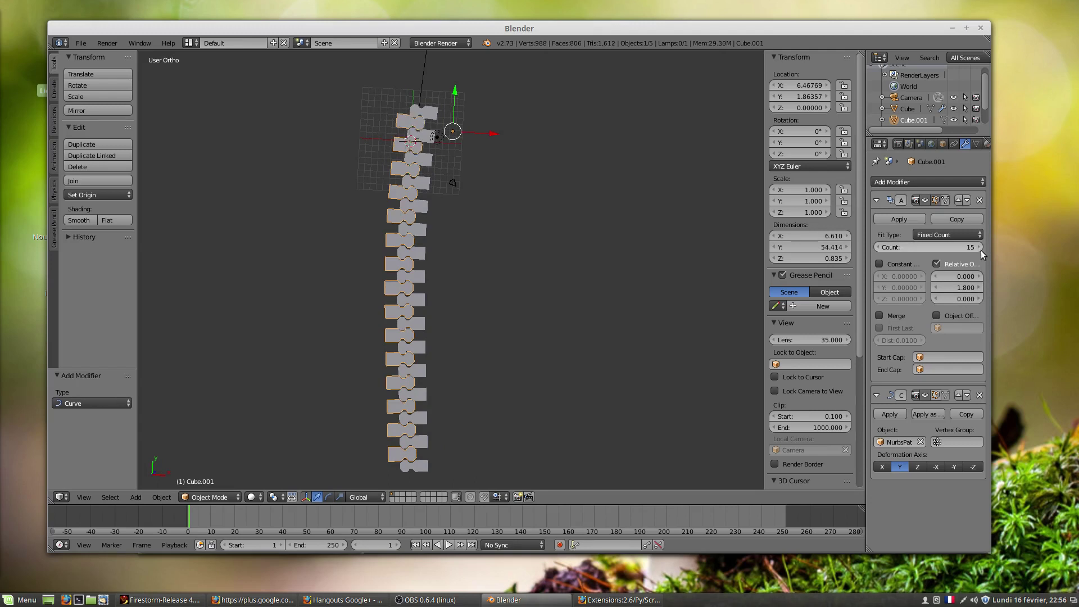
left_click(980, 251)
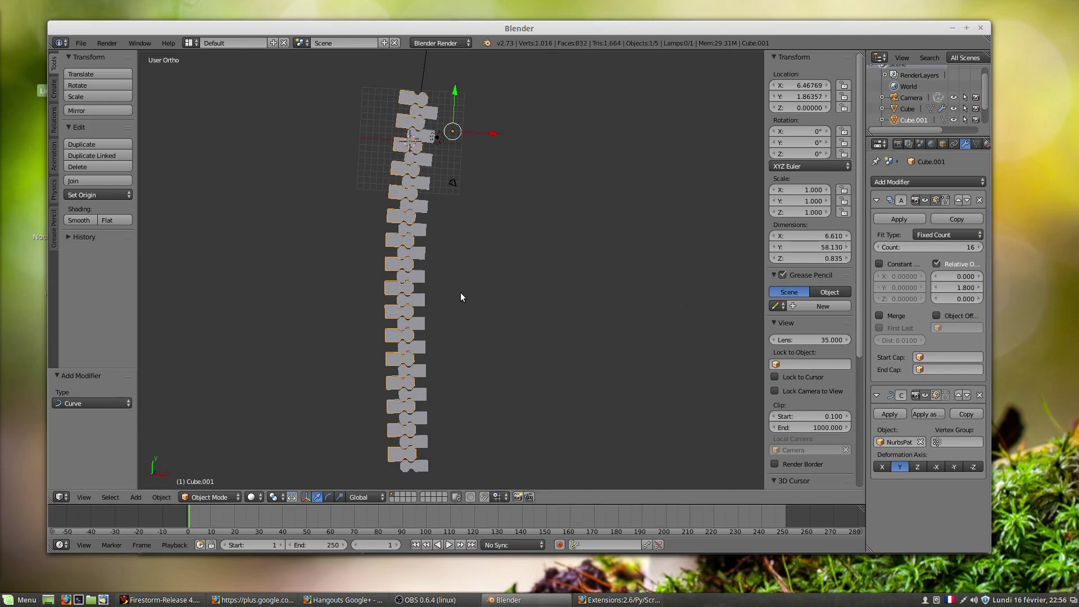
- Try moving the NurbsPath about 5.96 units along the X axis, and undo the move
scroll(460, 297, "down", 1)
scroll(443, 269, "down", 1)
middle_click_drag(442, 281, 441, 406, "shift")
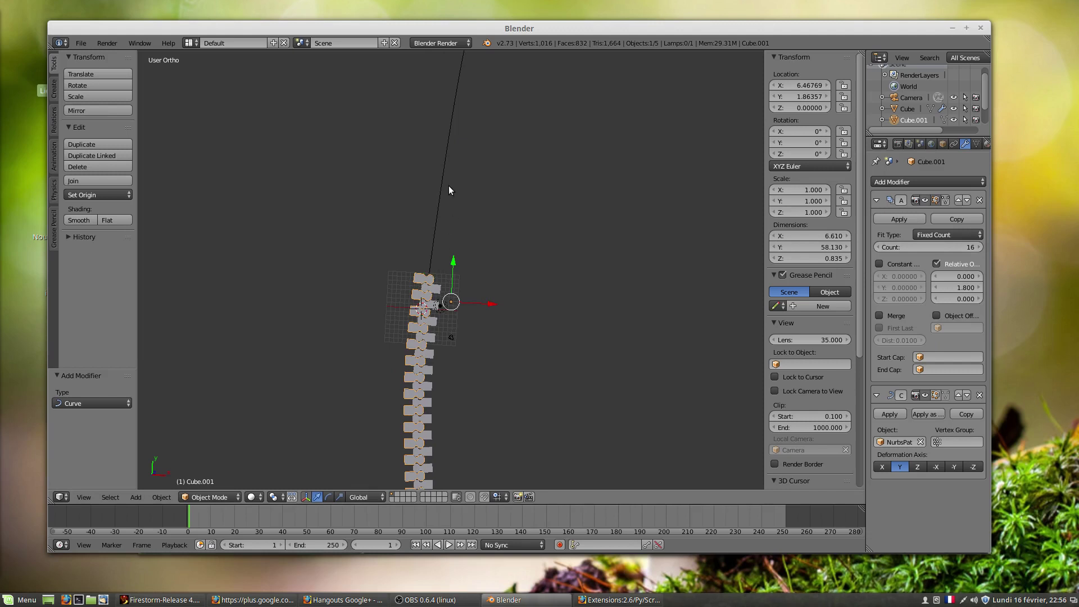
right_click(436, 239)
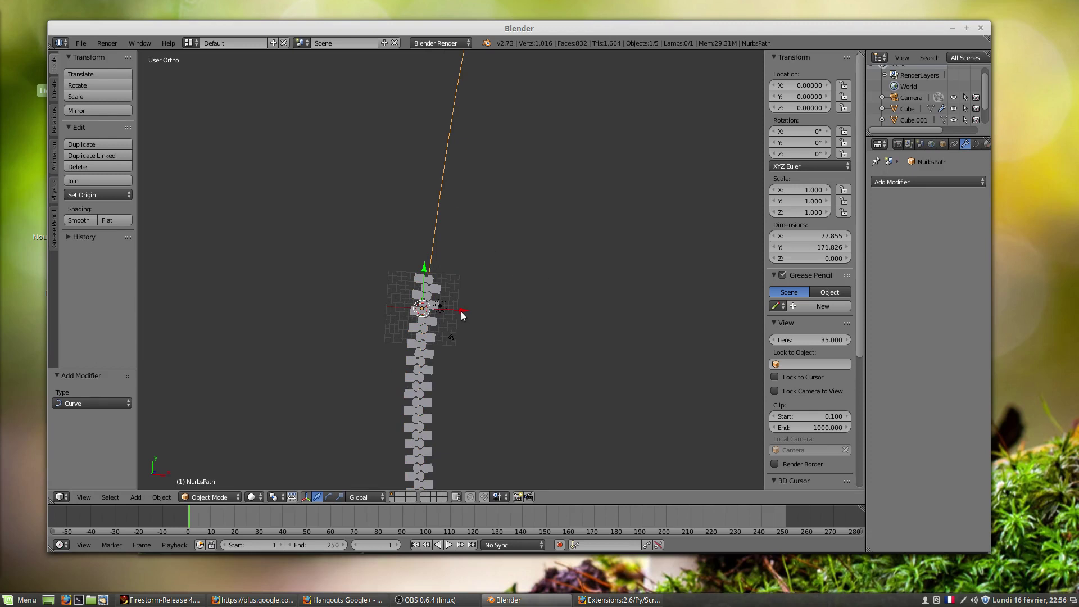
left_click_drag(462, 313, 488, 313)
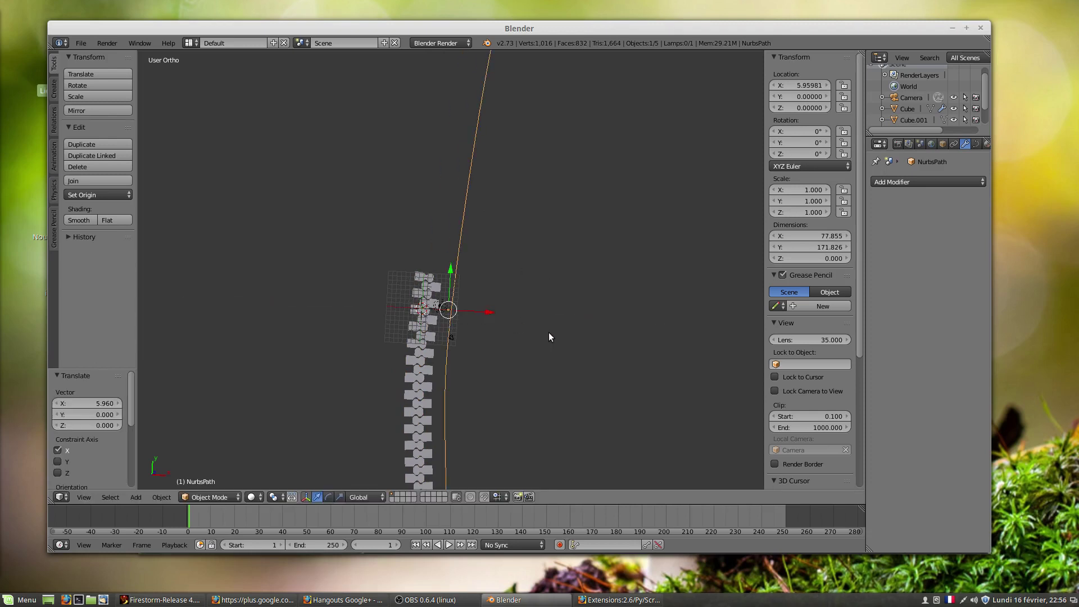
key("ctrl+z")
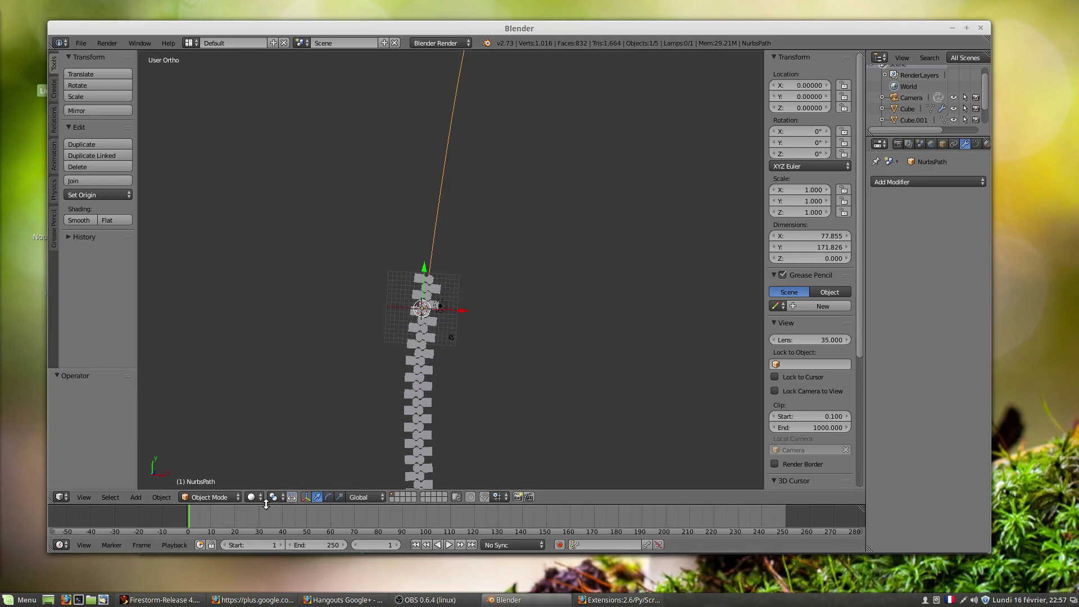
- Duplicate the NurbsPath in top view, leaving the copy exactly at the original's position
scroll(450, 409, "down", 1)
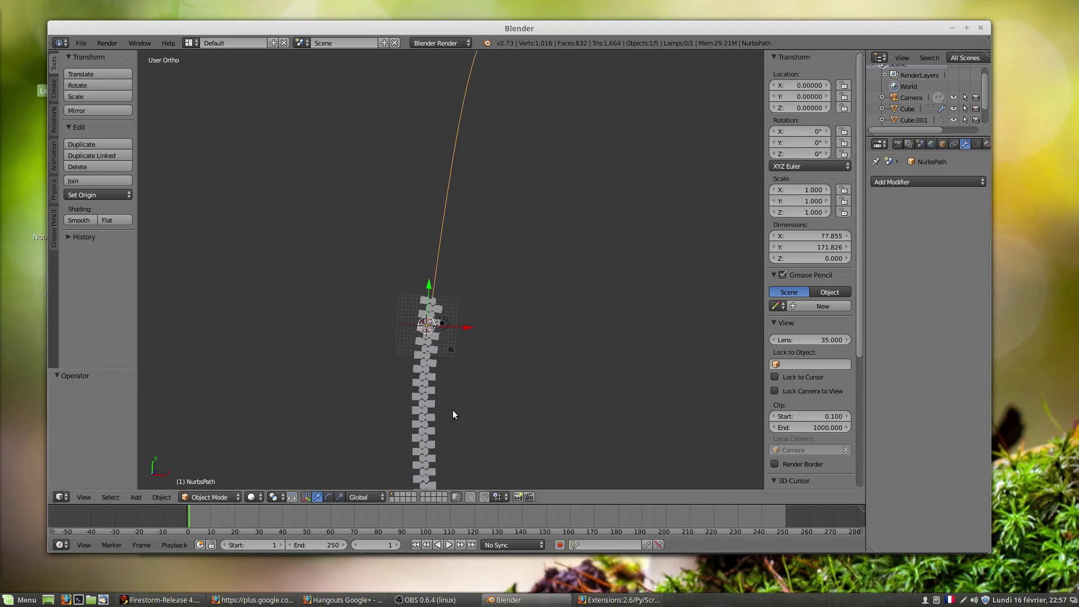
middle_click_drag(453, 409, 449, 292, "shift")
scroll(451, 419, "up", 2)
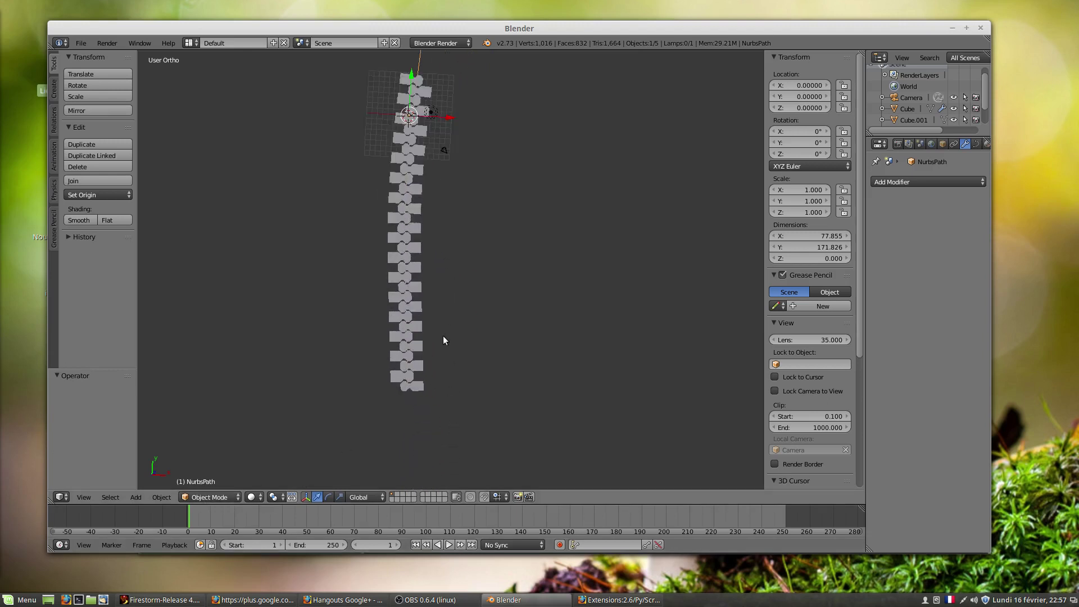
middle_click_drag(419, 350, 418, 484, "shift")
middle_click_drag(419, 55, 418, 194, "shift")
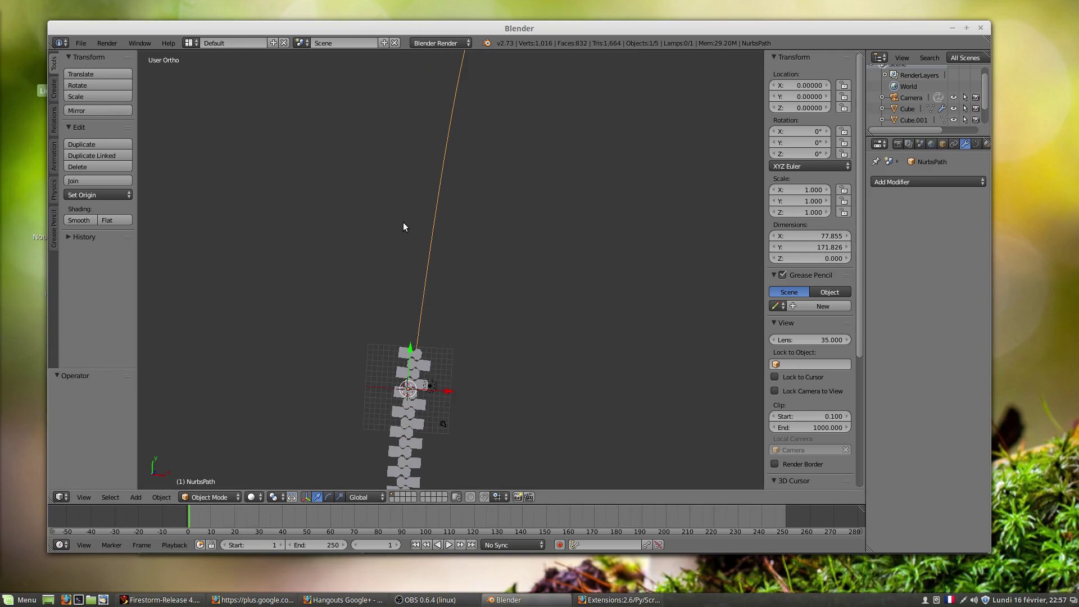
key("KP_7")
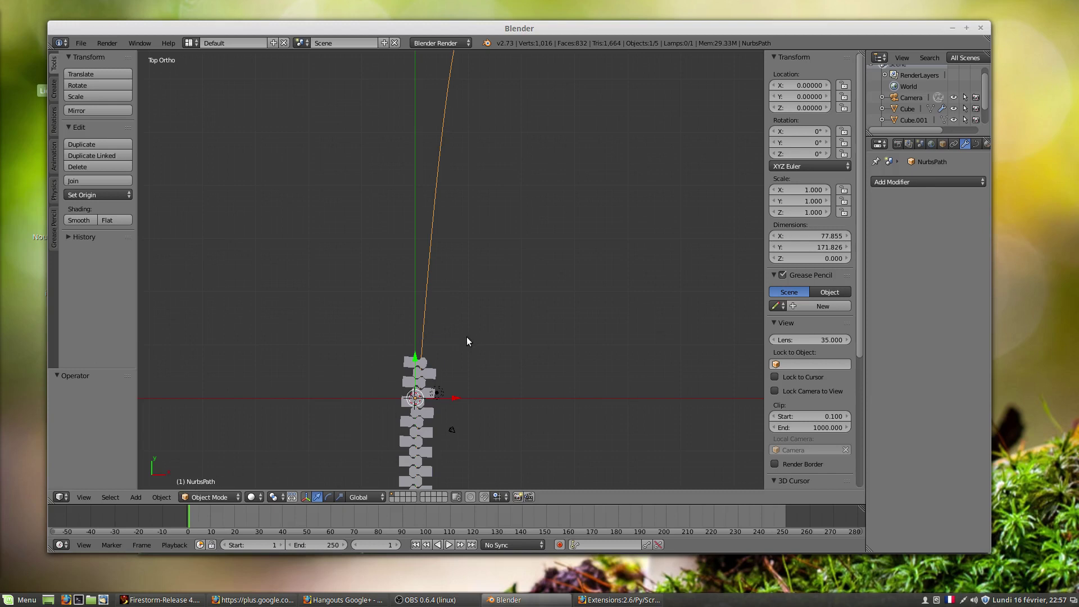
key("shift+d")
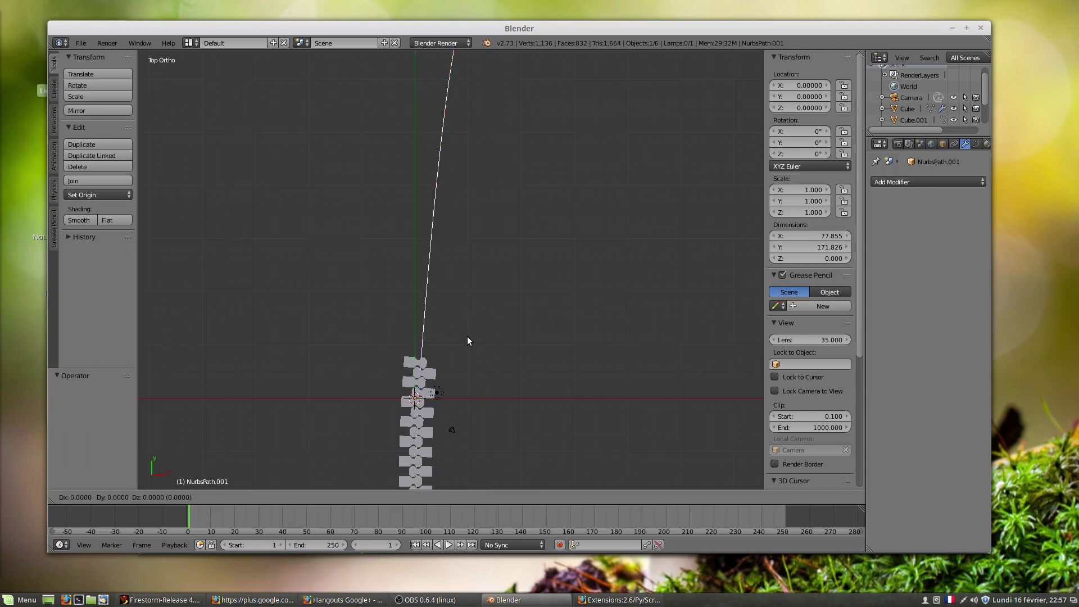
right_click(505, 335)
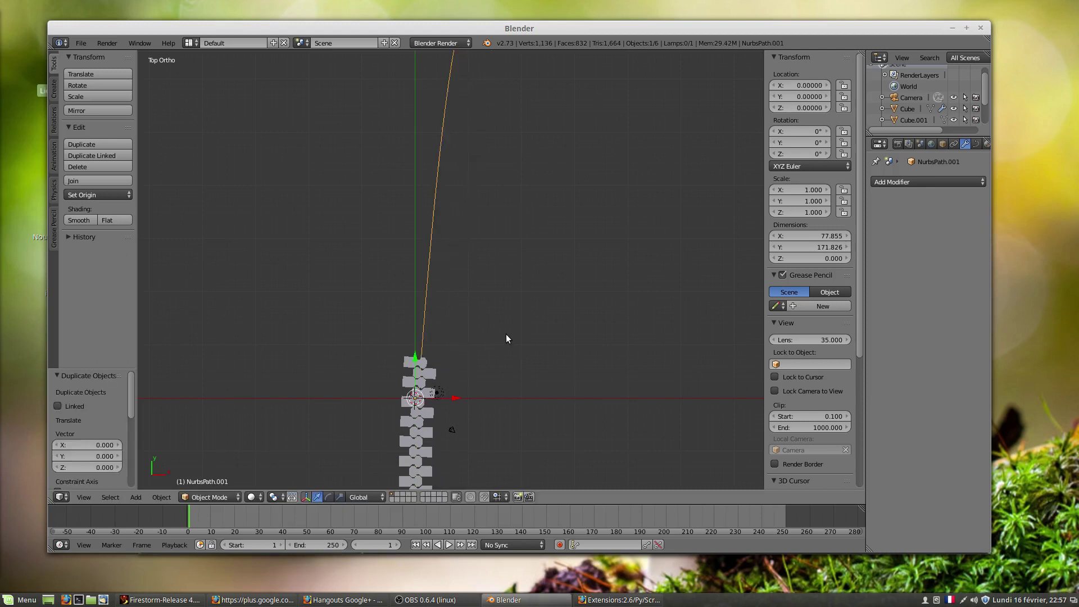
- Assign the duplicate path NurbsPath.001 as the object of Cube.001's Curve modifier
right_click(406, 366)
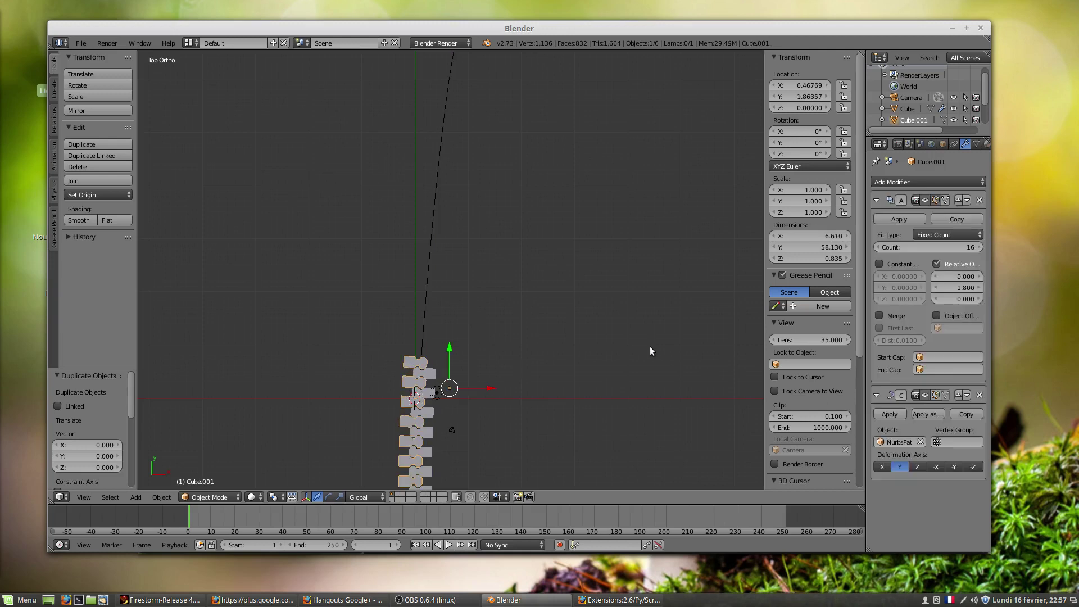
left_click(902, 442)
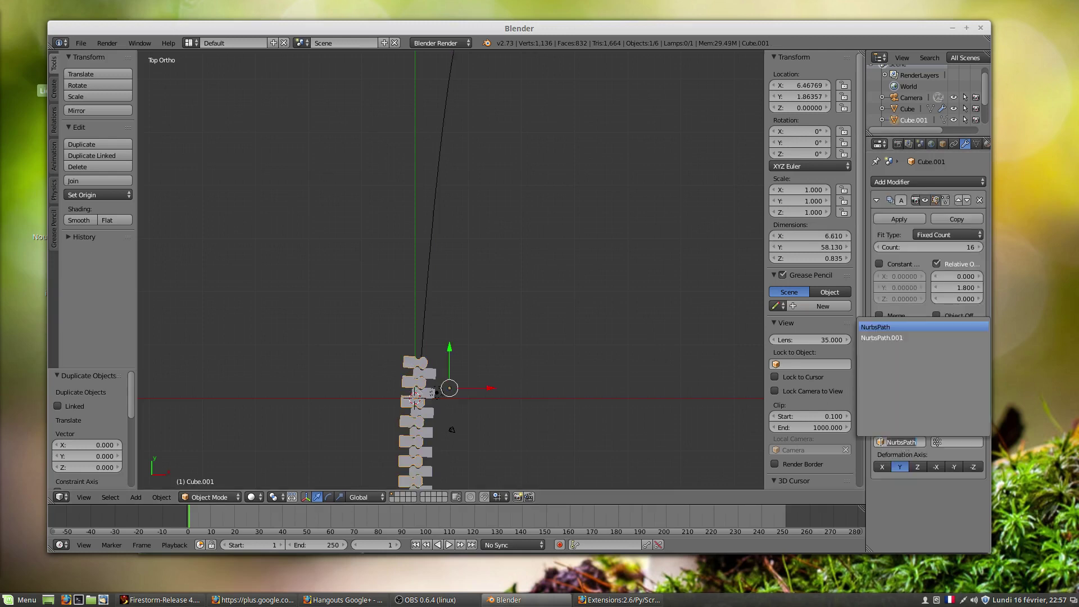
left_click(883, 338)
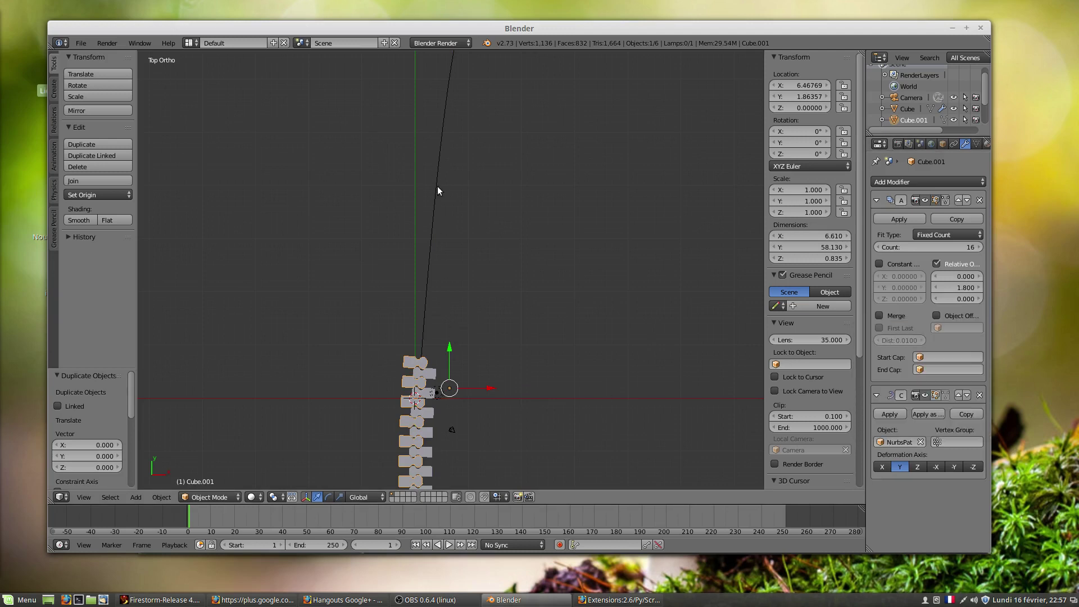
scroll(442, 301, "down", 2)
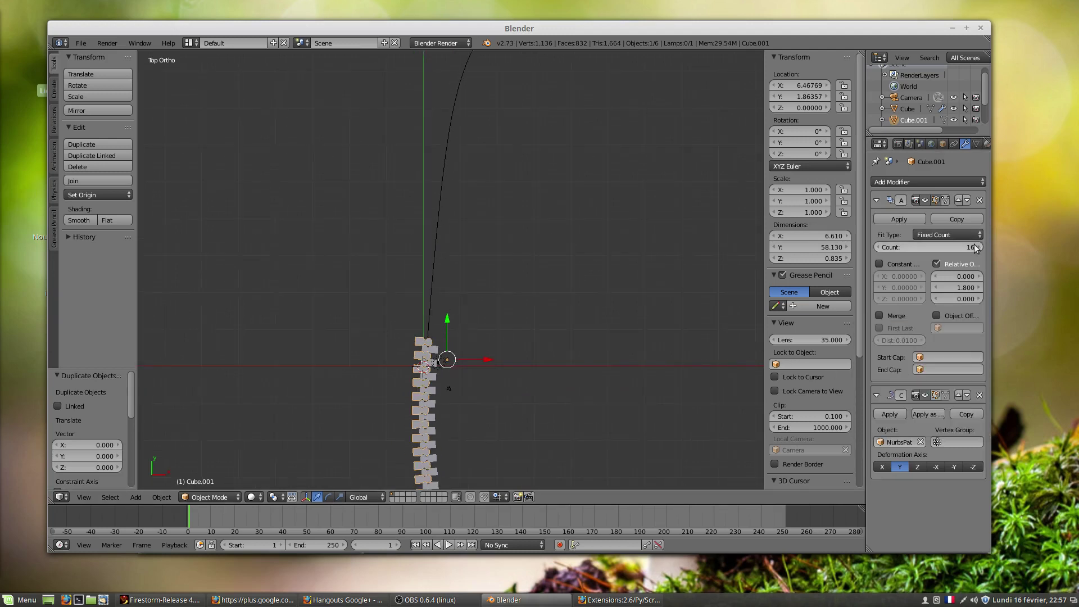
- Raise the Array modifier count to 42 for Cube.001 and to 39 for Cube
left_click_drag(955, 248, 970, 247)
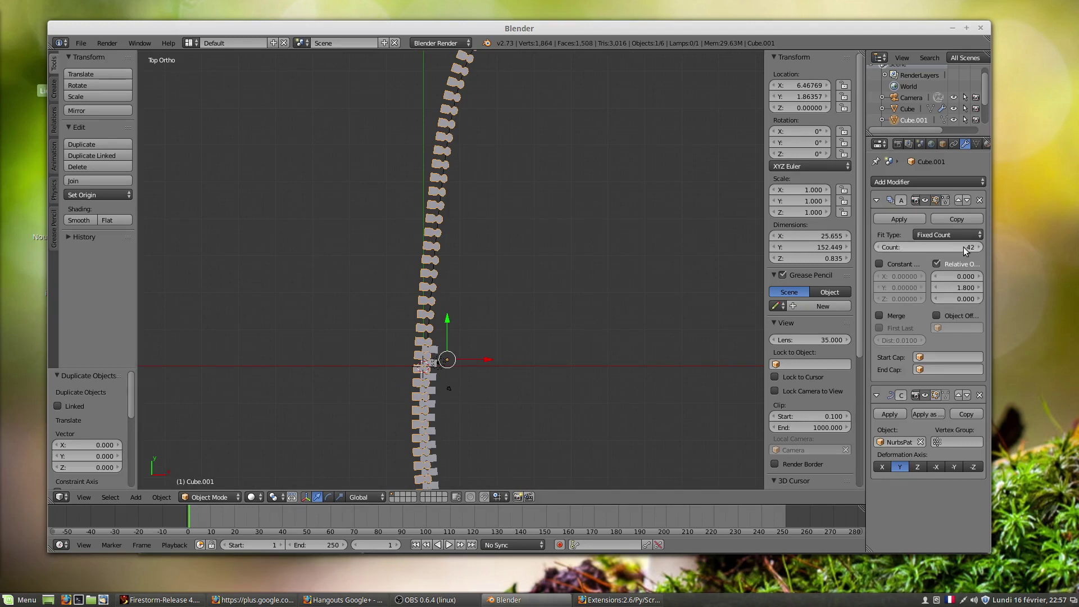
right_click(438, 366)
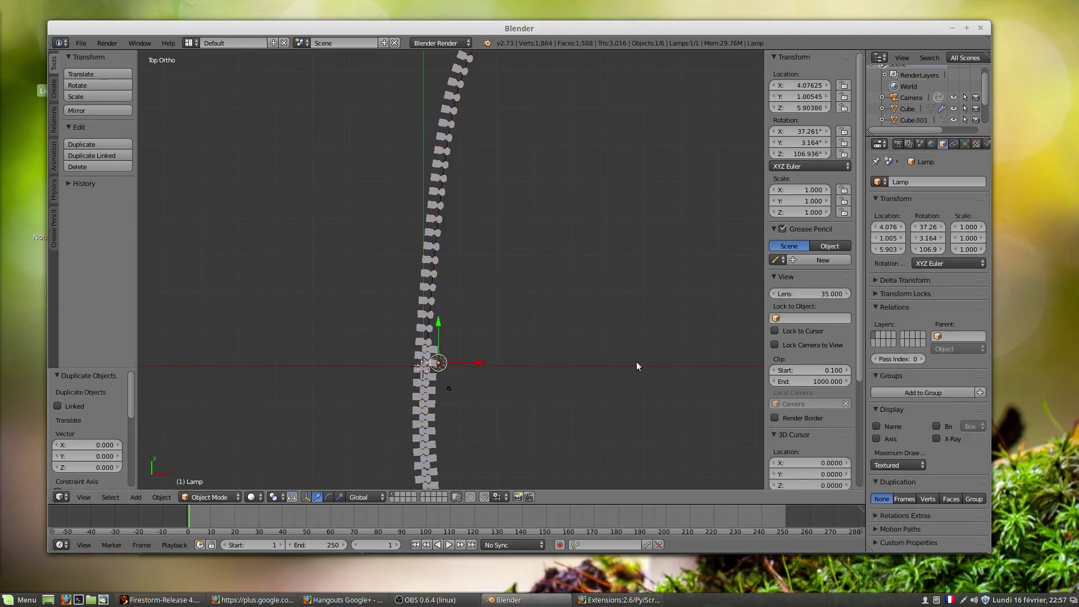
right_click(432, 402)
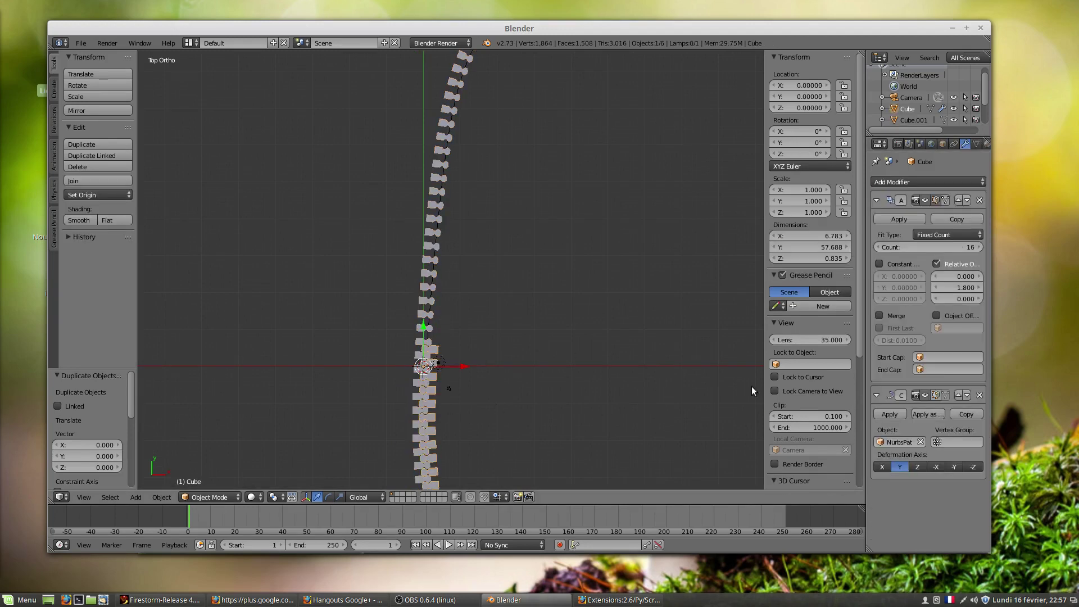
left_click_drag(963, 249, 976, 249)
- Enter Edit Mode on NurbsPath.001 and select its eight upper control points, leaving the three lowest unselected
scroll(505, 294, "down", 1)
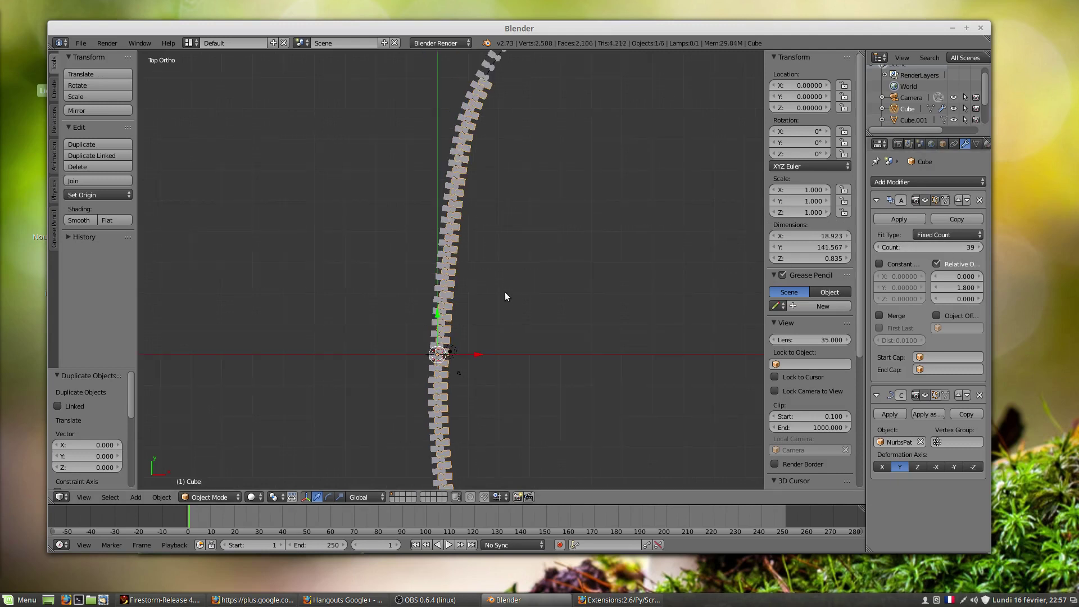
middle_click_drag(506, 262, 461, 389, "shift")
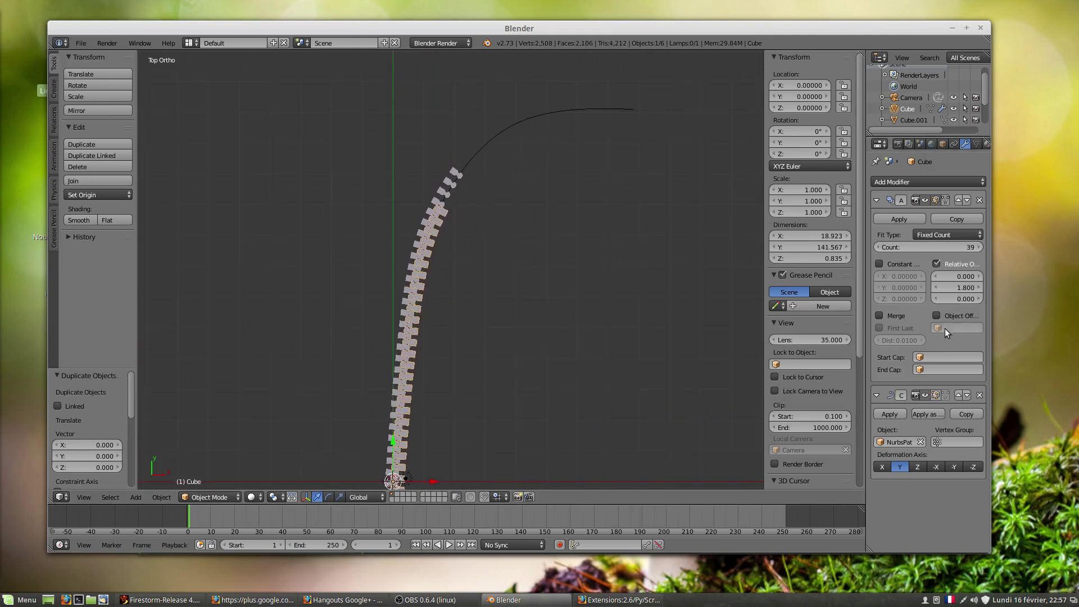
right_click(487, 145)
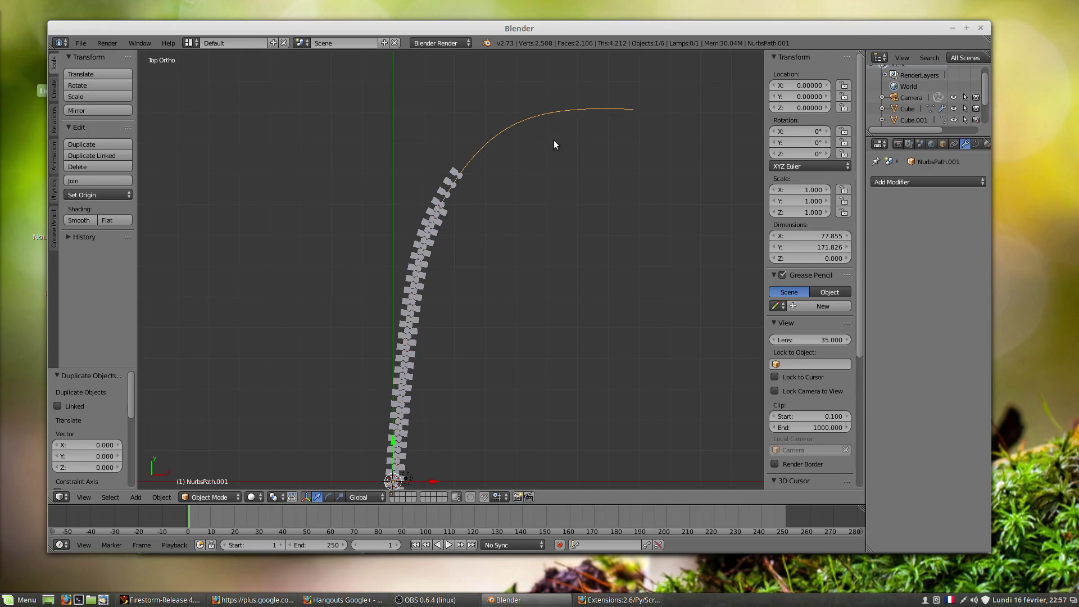
key("Tab")
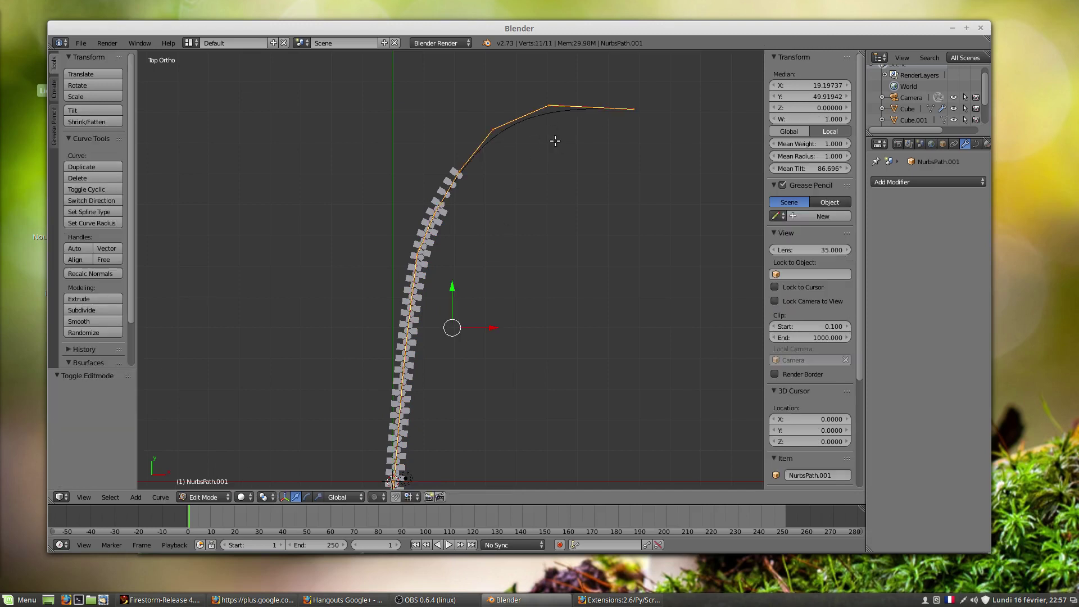
right_click(491, 128)
right_click(549, 106, "shift")
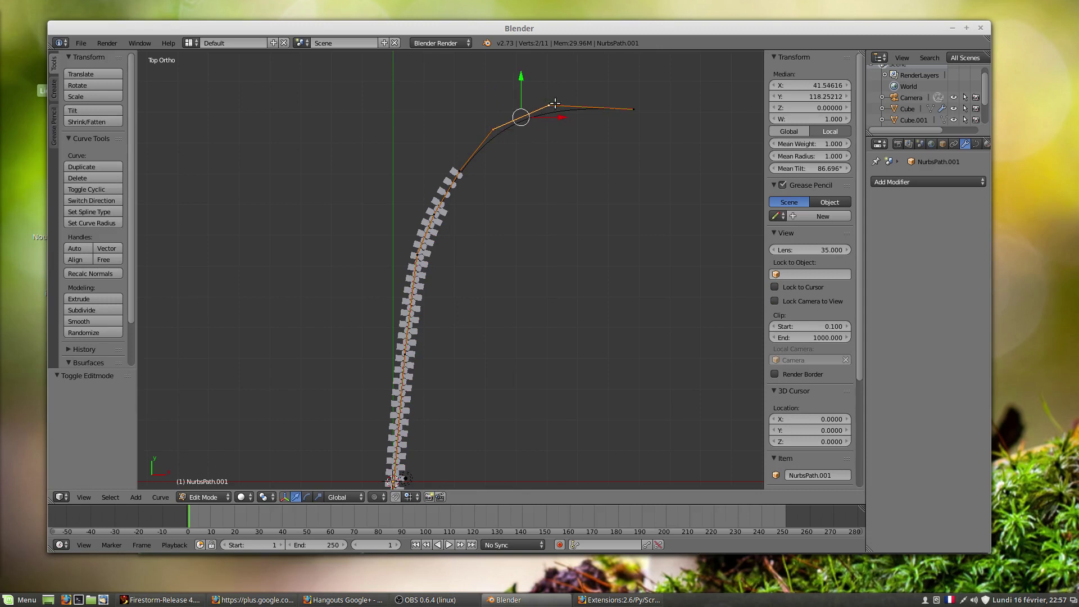
right_click(634, 109, "shift")
right_click(434, 214, "shift")
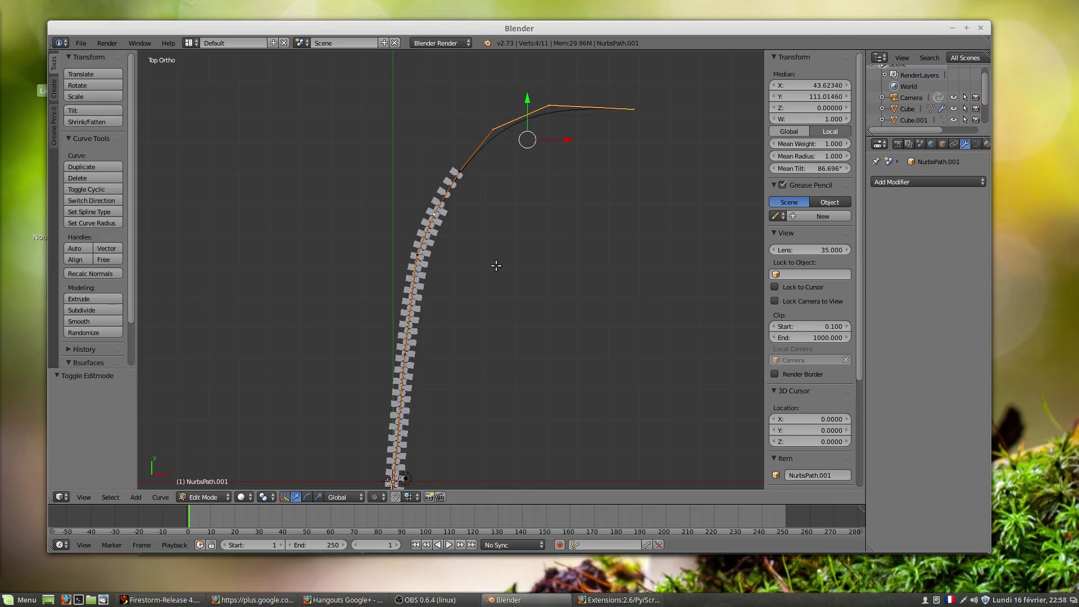
key("ctrl+KP_Add")
key("ctrl+KP_Add")
key("ctrl+KP_Add")
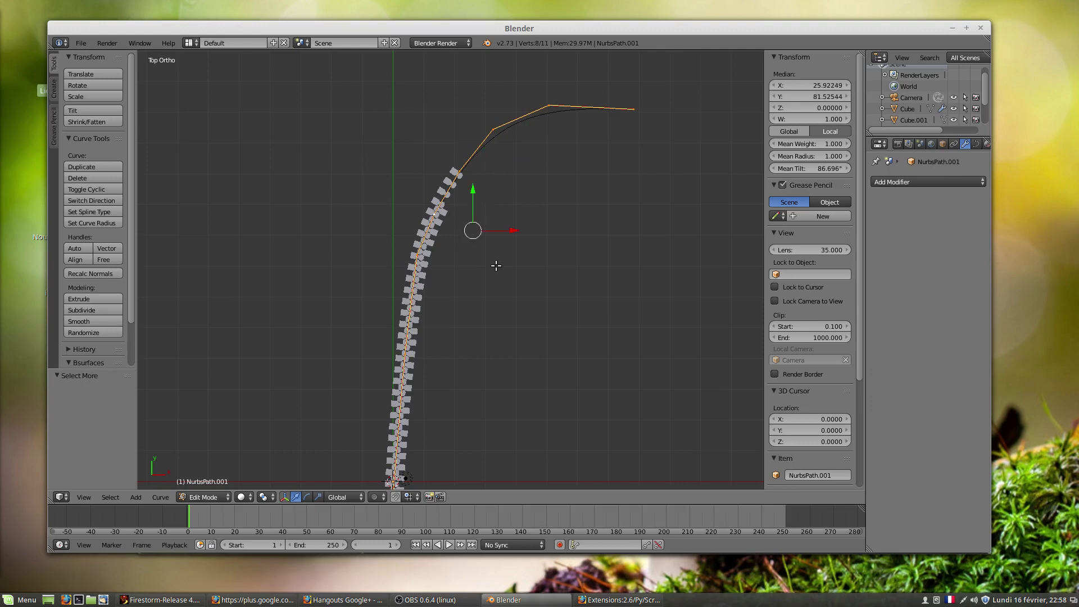
- Try moving the eight selected control points about -6 units along the X axis, and undo the move
key("g")
key("x")
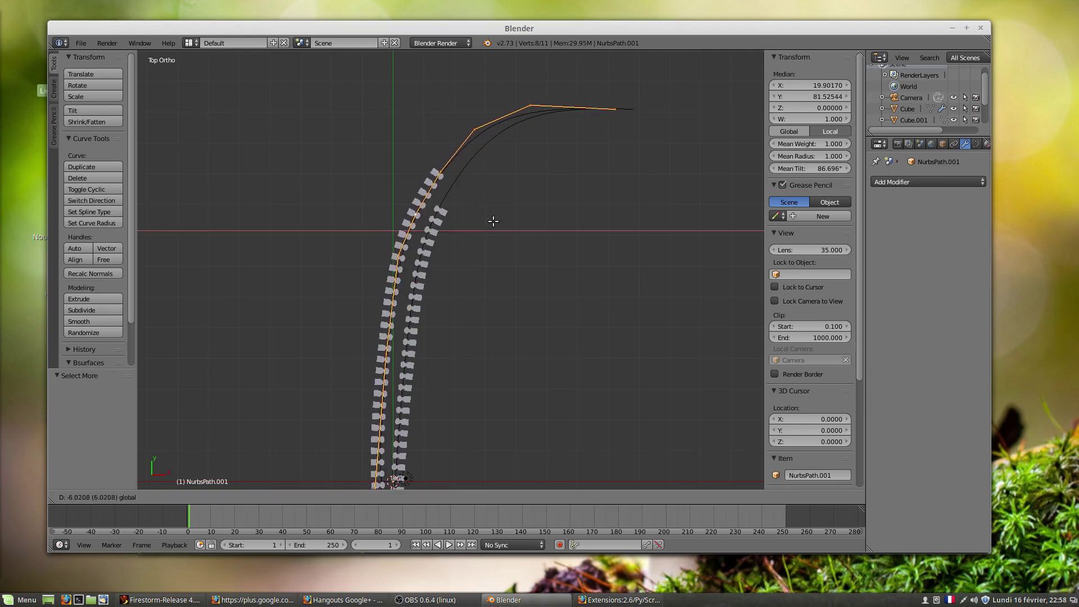
left_click(499, 219)
key("ctrl+z")
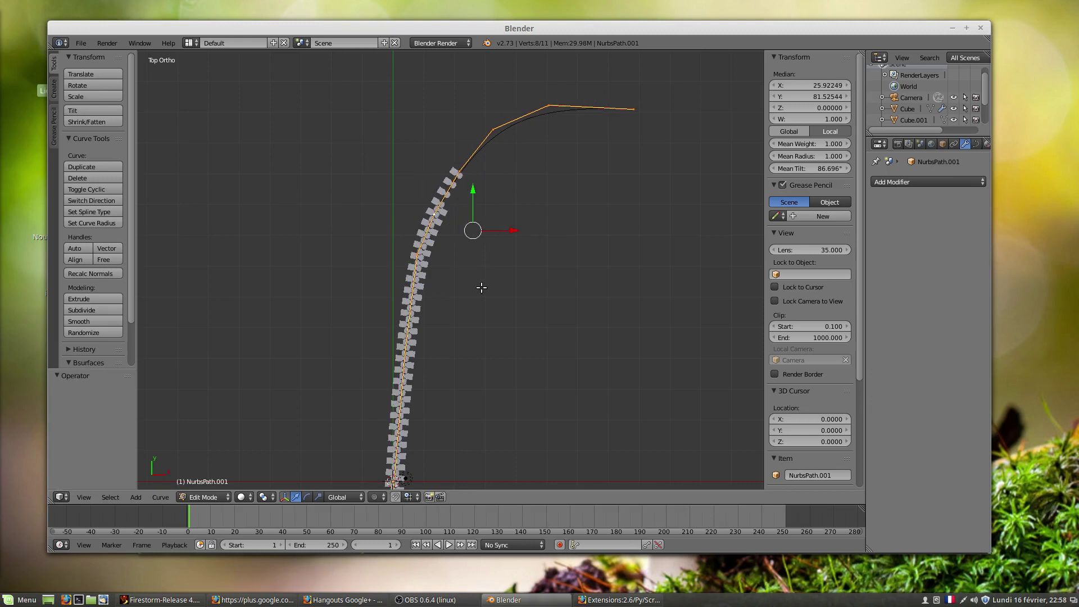
- Reduce the selection to the seven upper control points, move them -17.333 units along X and rotate them -11.59°
key("ctrl+KP_Subtract")
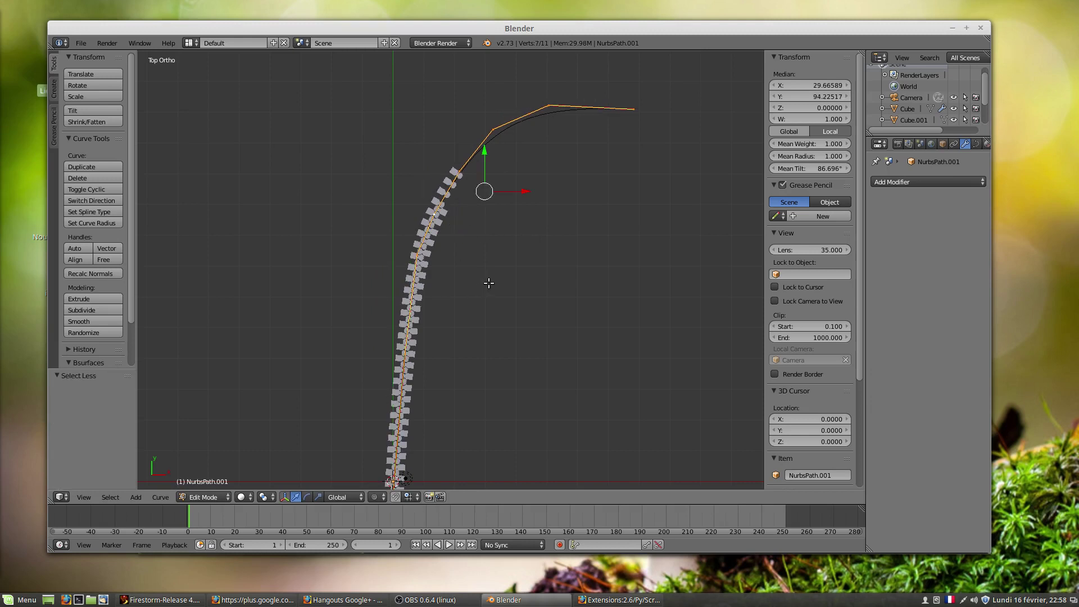
key("g")
key("x")
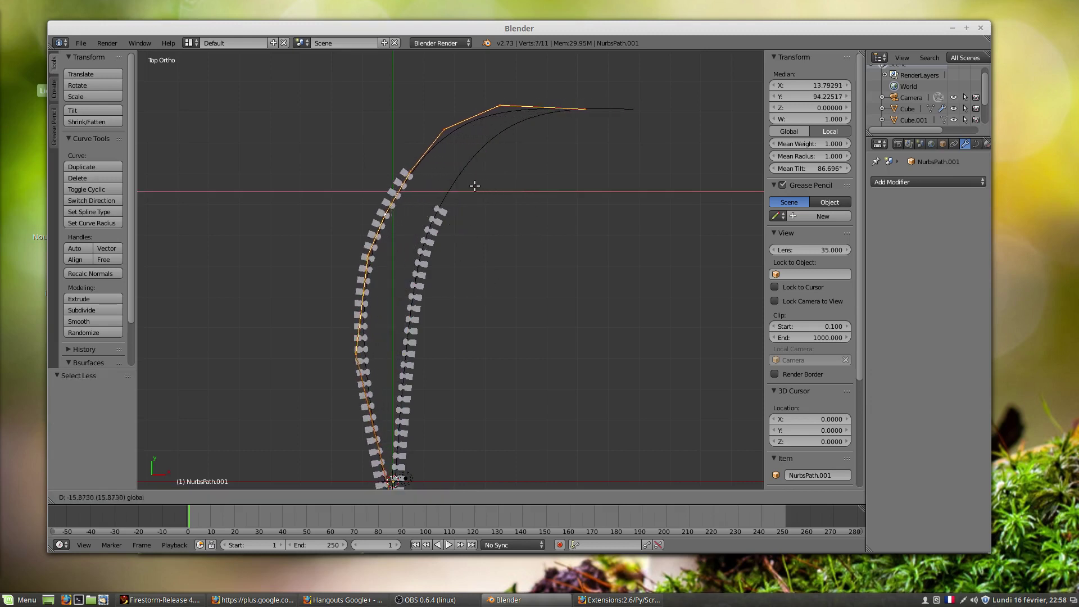
left_click(473, 185)
key("r")
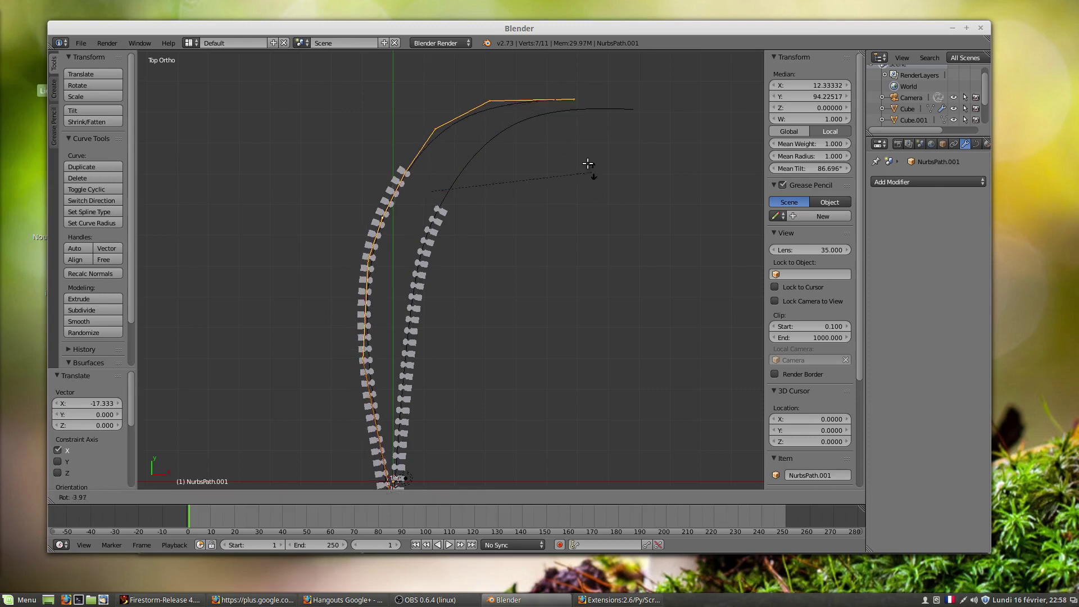
left_click(568, 155)
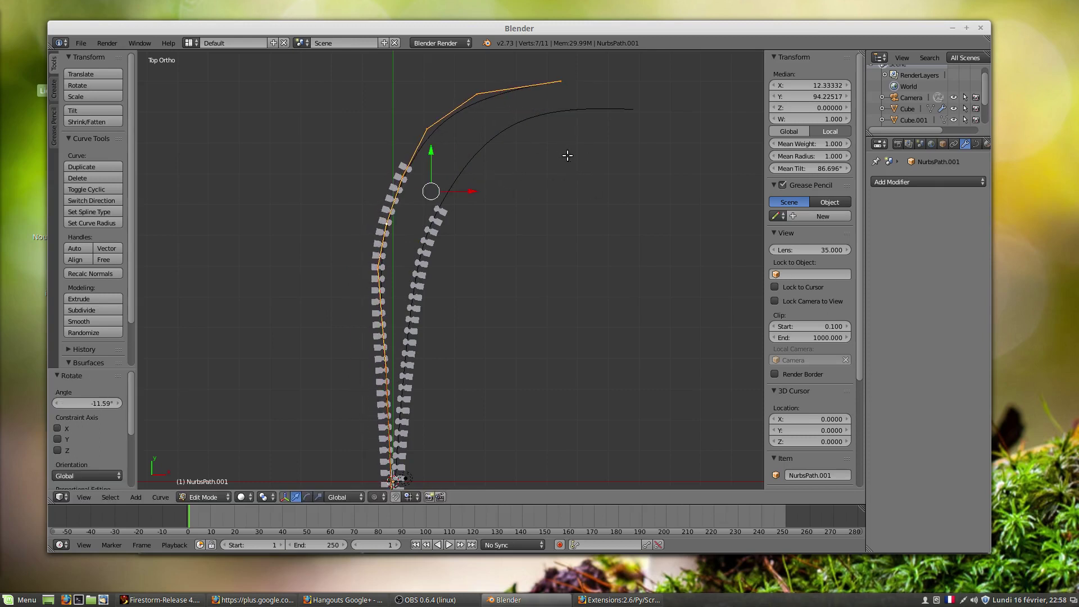
- Along X, move the third control point from the path's upper end -32.293 units and the fourth -14.778 units
right_click(427, 128)
key("g")
key("x")
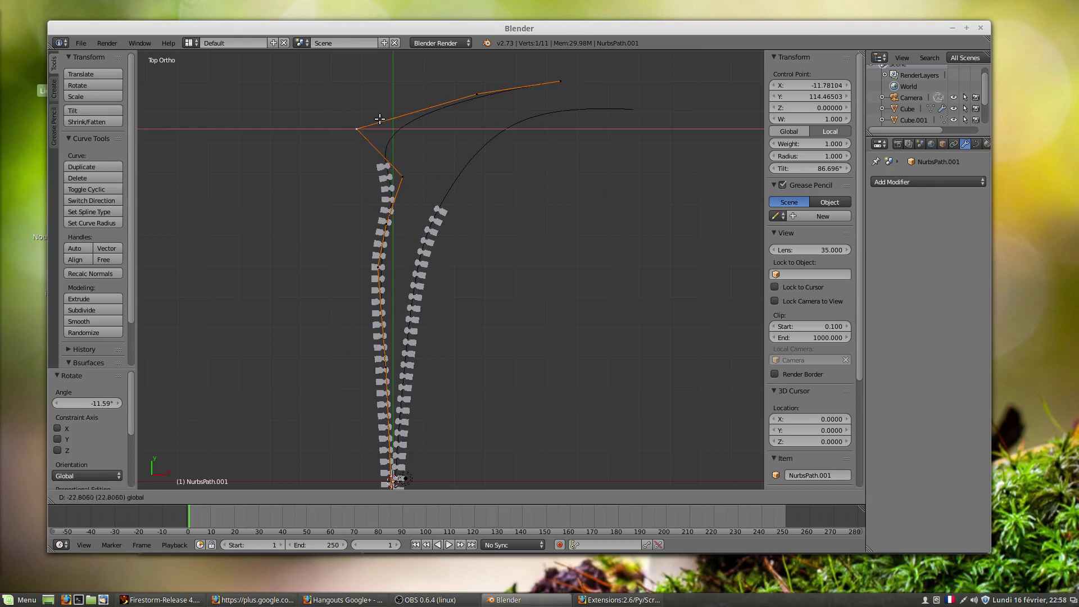
left_click(399, 179)
right_click(399, 179)
key("g")
key("x")
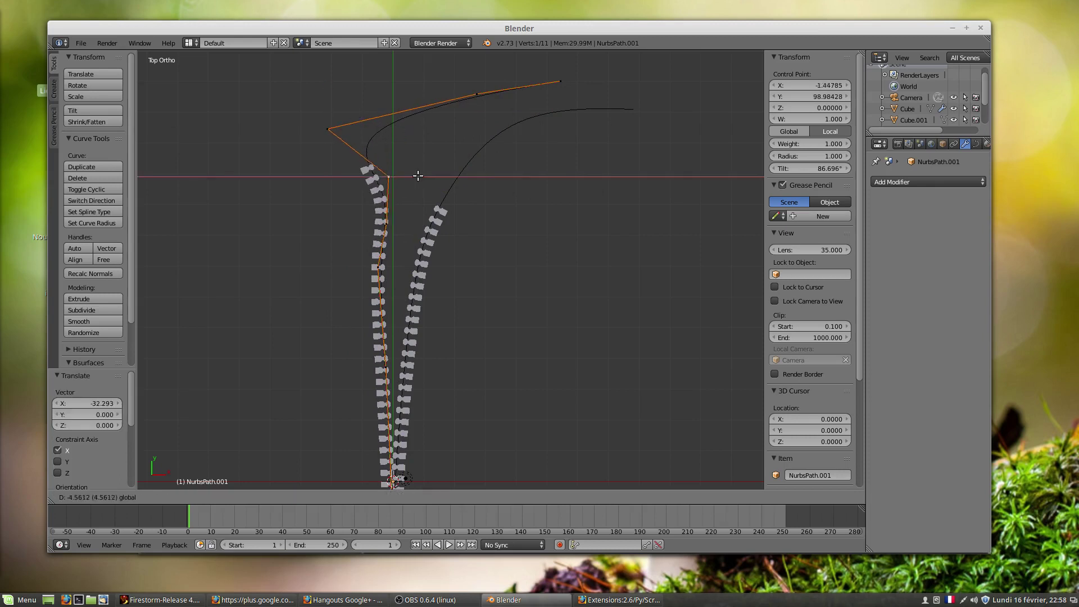
left_click(396, 175)
- Along X, move the fifth control point from the path's upper end -10.764 units and the sixth -5.838 units
right_click(388, 220)
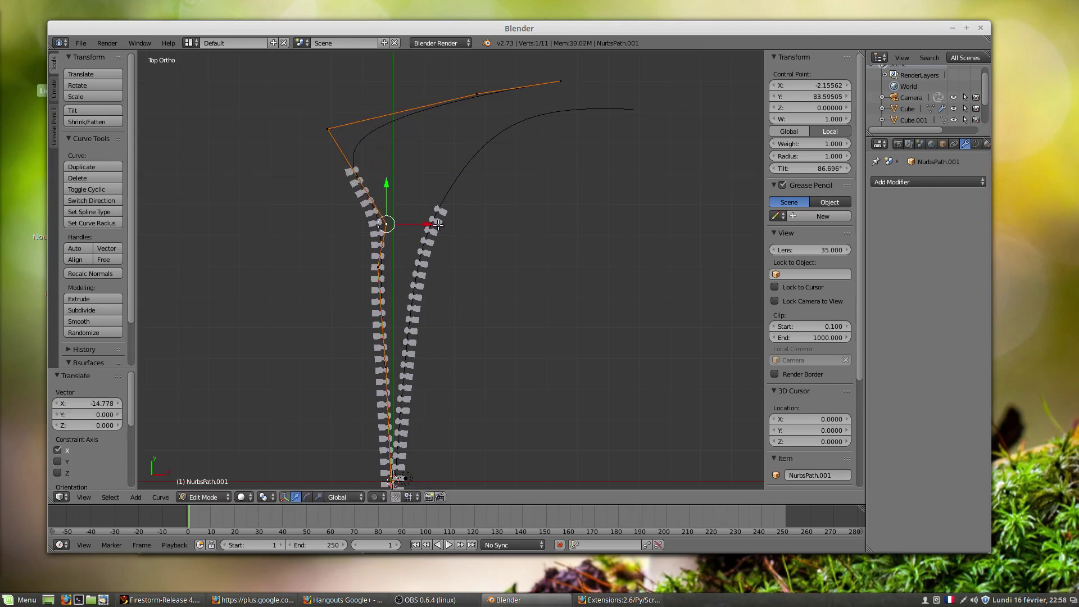
left_click_drag(420, 219, 385, 216)
right_click(378, 262)
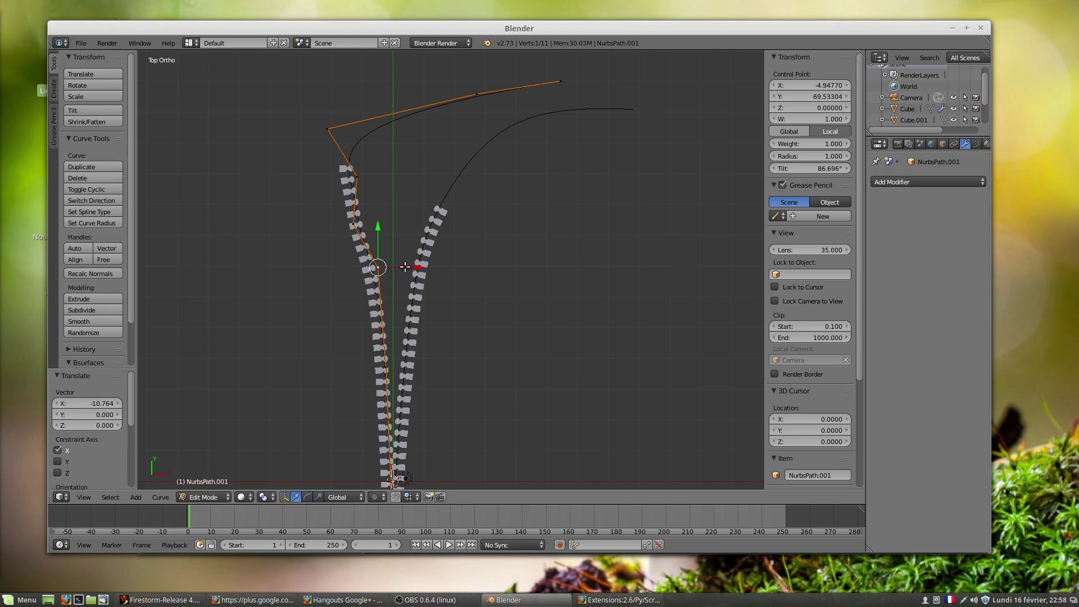
left_click_drag(411, 268, 393, 266)
- Along X, shift the fourth control point from the path's upper end another -6.751 units and the second -29.192 units
right_click(359, 173)
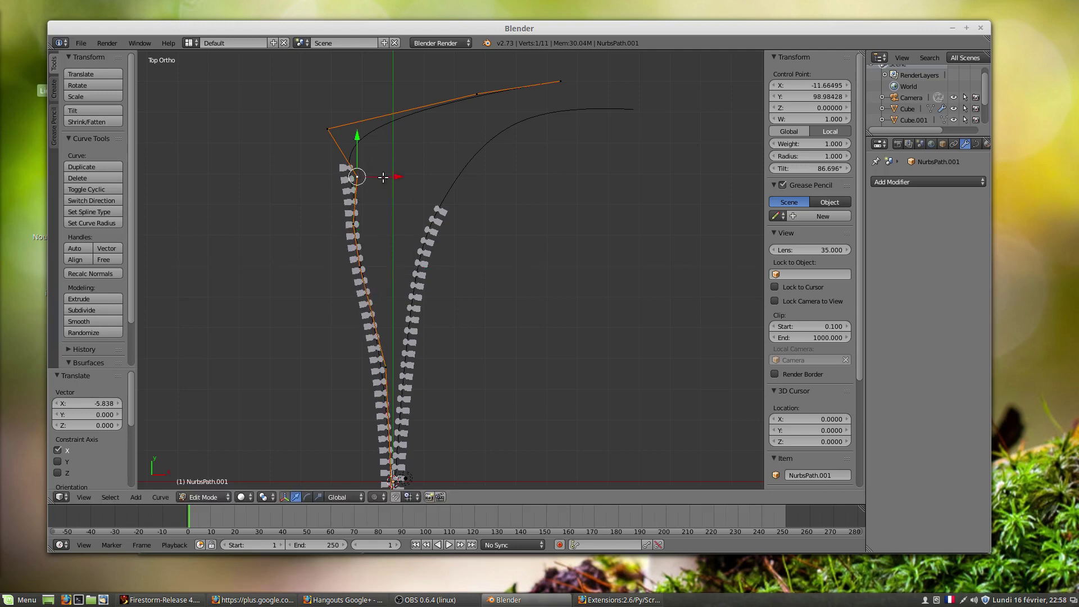
left_click_drag(383, 177, 363, 179)
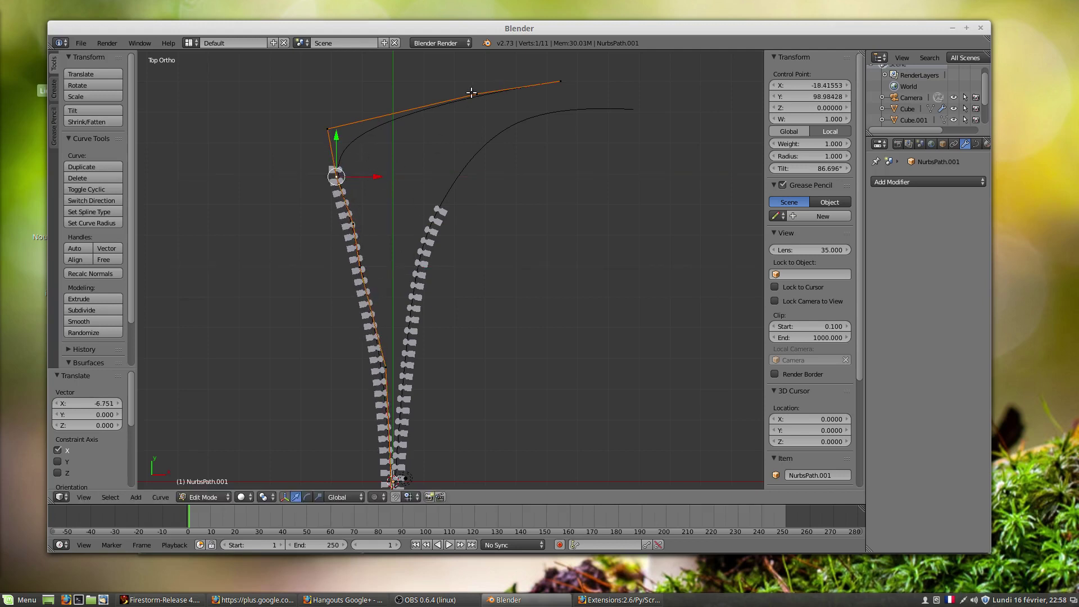
right_click(471, 93)
left_click(501, 100)
left_click_drag(510, 95, 420, 86)
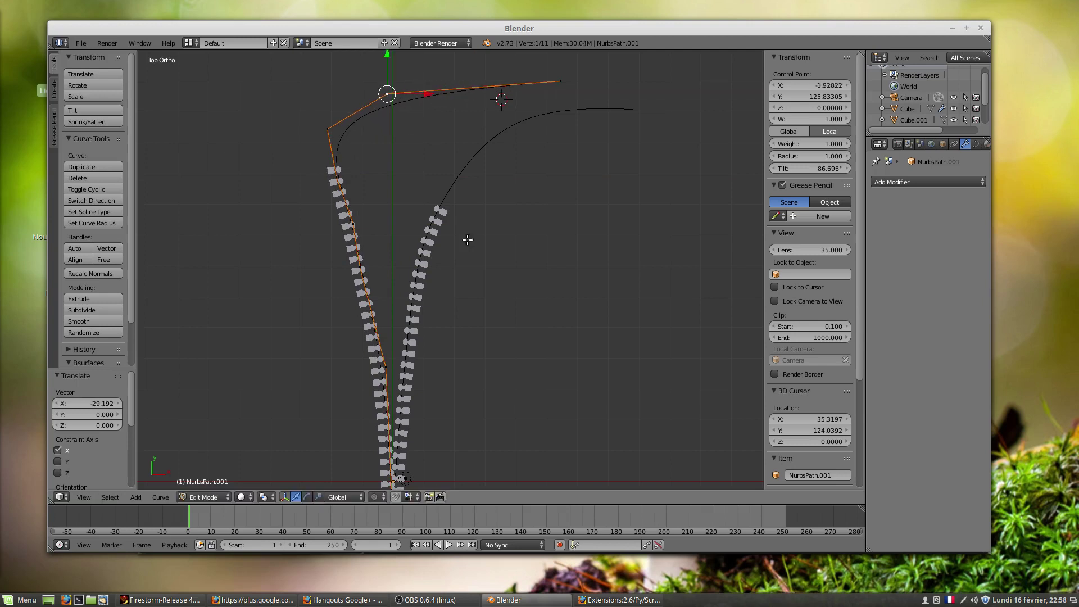
- Examine up close how the two rows of teeth mesh along the lower part and where they separate
scroll(453, 303, "down", 2)
middle_click_drag(453, 357, 456, 149, "shift")
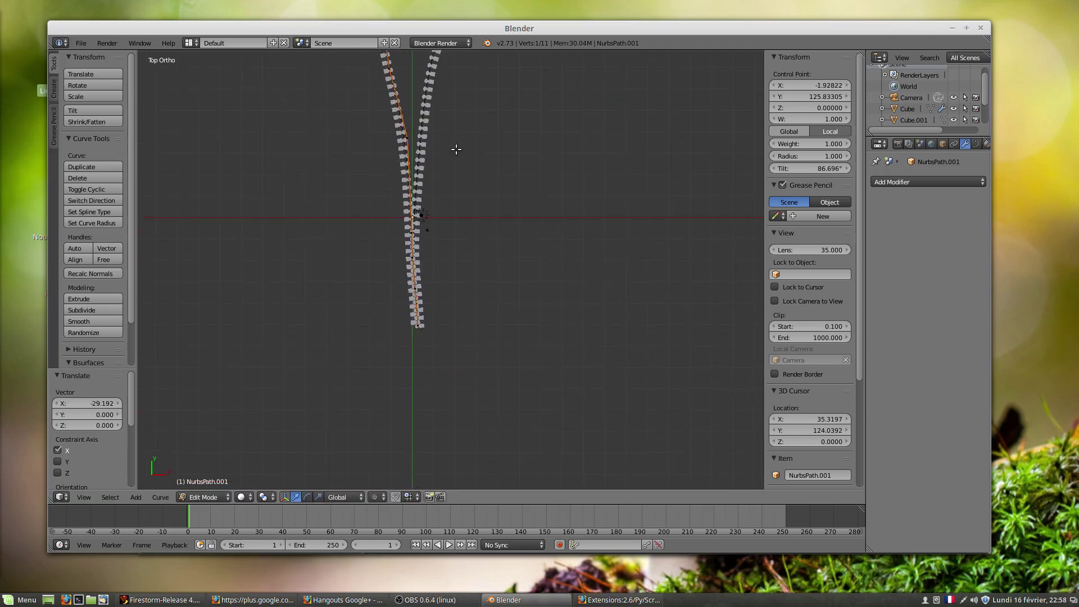
scroll(449, 238, "up", 4)
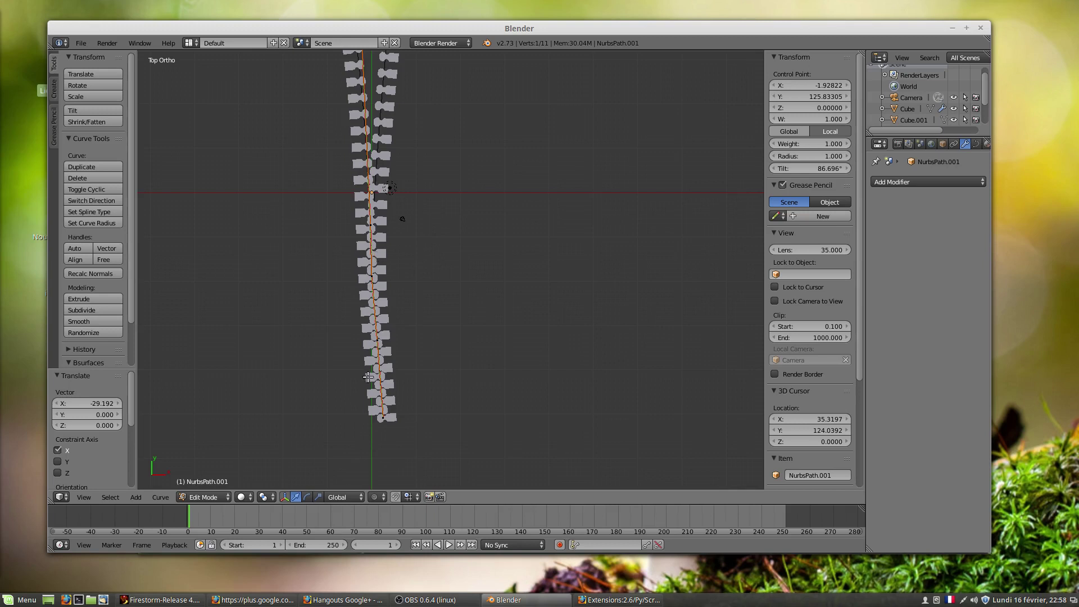
scroll(381, 285, "up", 1)
scroll(382, 284, "up", 2)
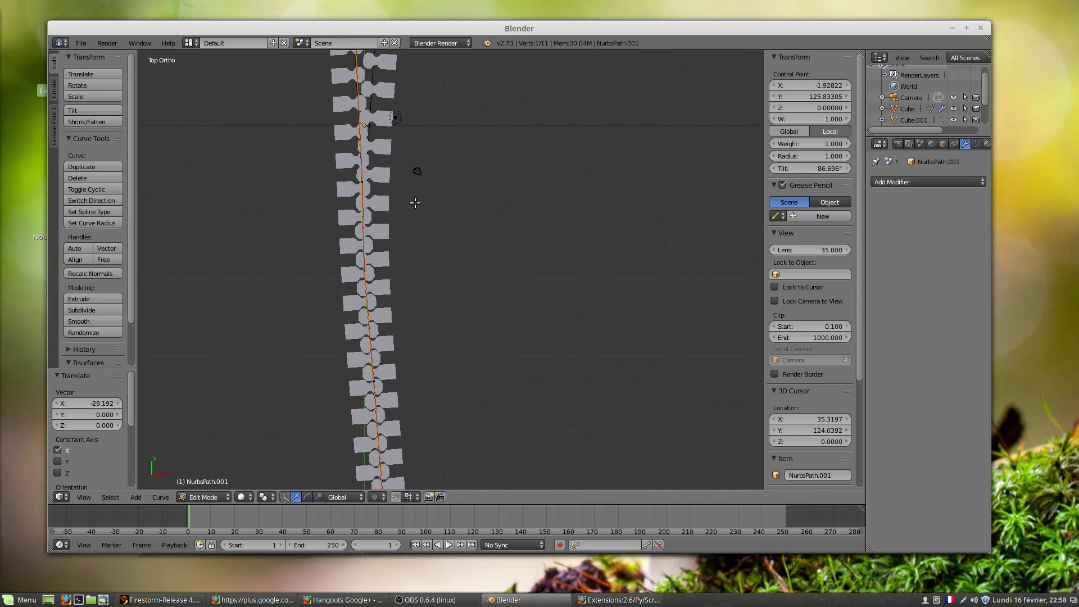
middle_click_drag(416, 206, 422, 390, "shift")
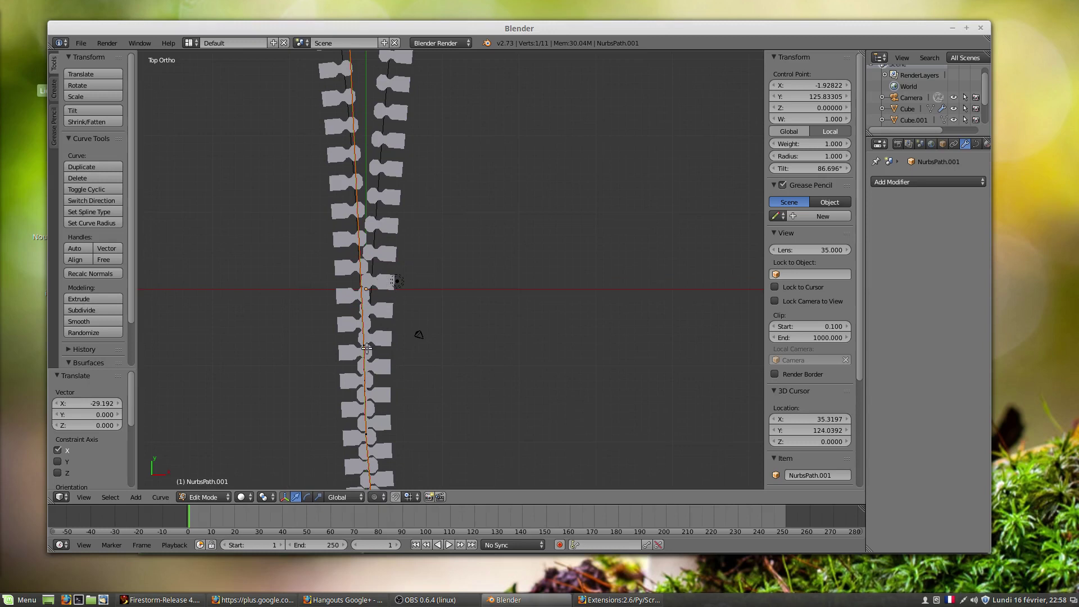
scroll(400, 352, "down", 4)
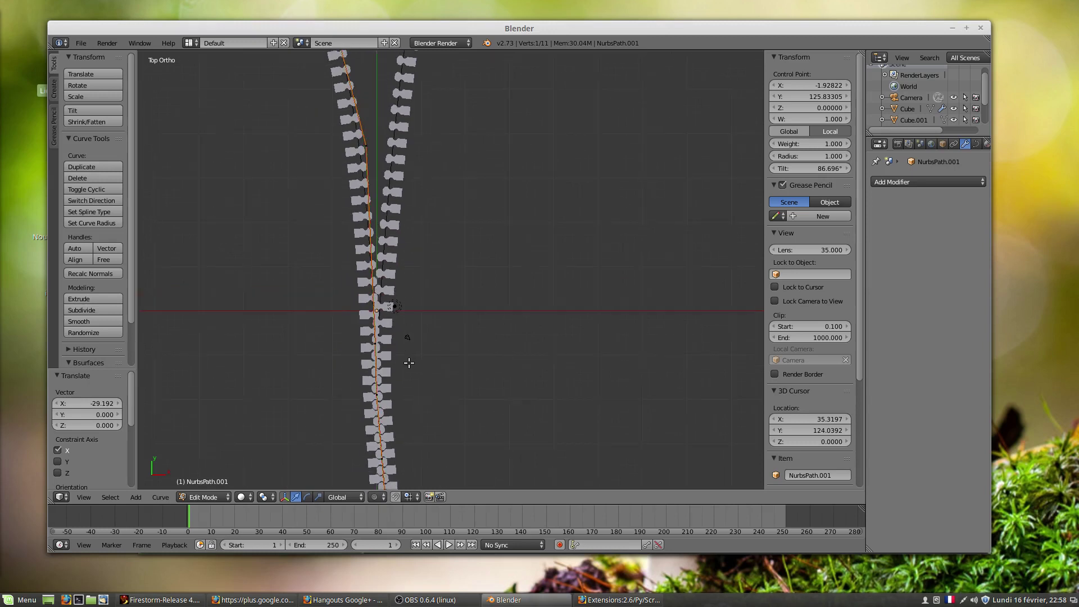
- Select the two lowest control points of NurbsPath.001, move them -2.077 units along X and rotate them 4.128°
middle_click_drag(432, 379, 422, 223, "shift")
scroll(384, 339, "up", 5)
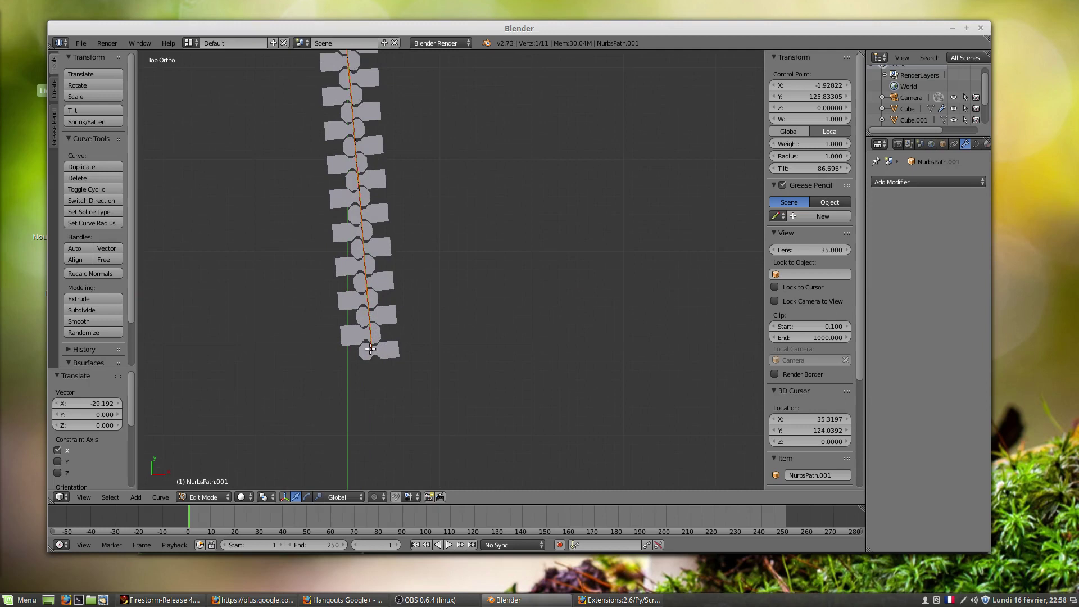
key("a")
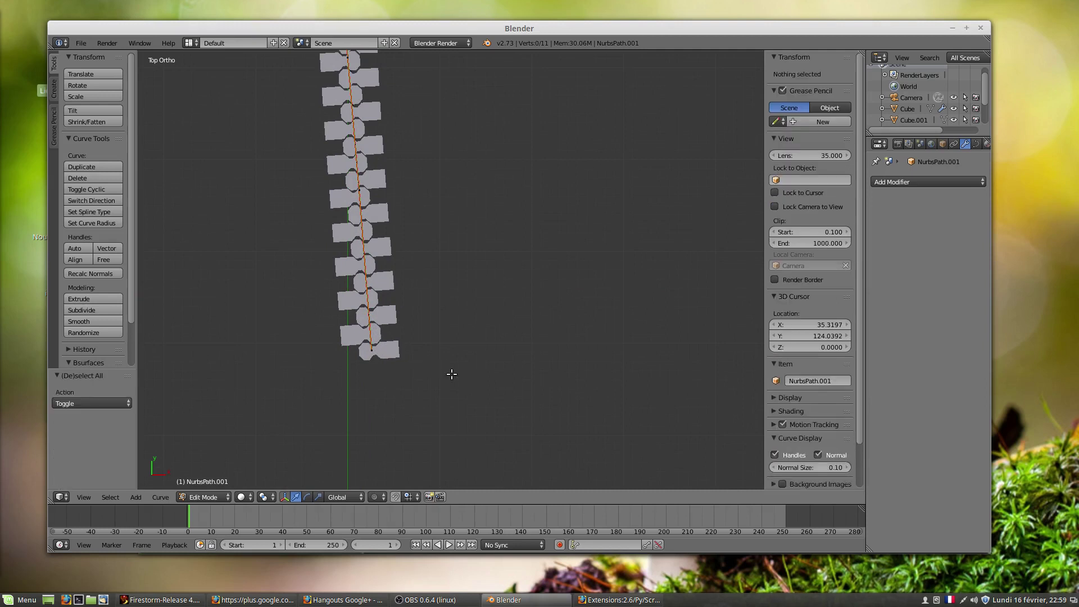
key("b")
left_click_drag(442, 373, 239, 129)
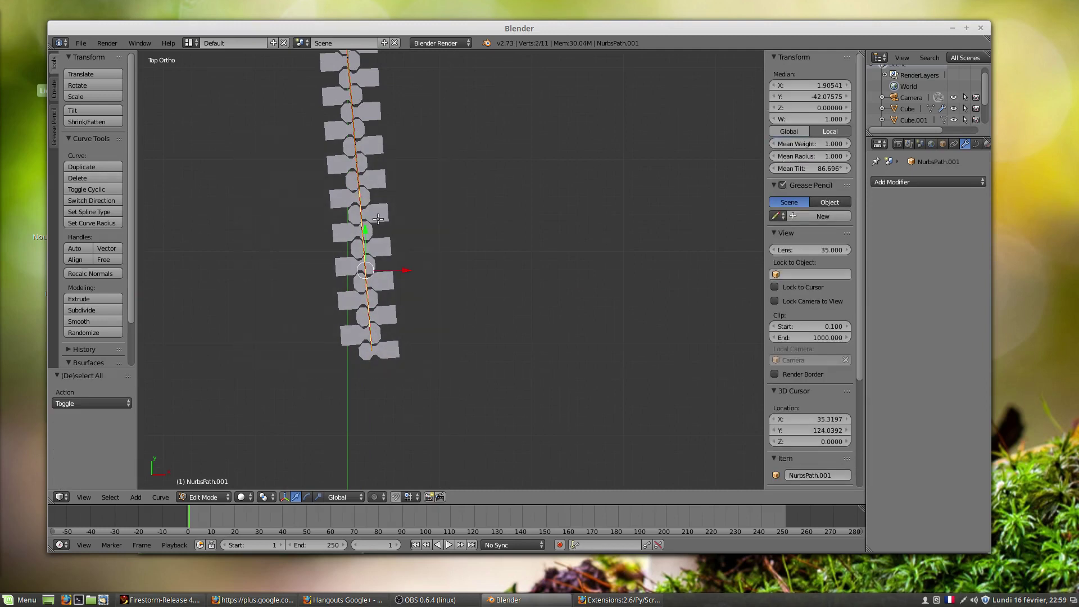
key("g")
key("x")
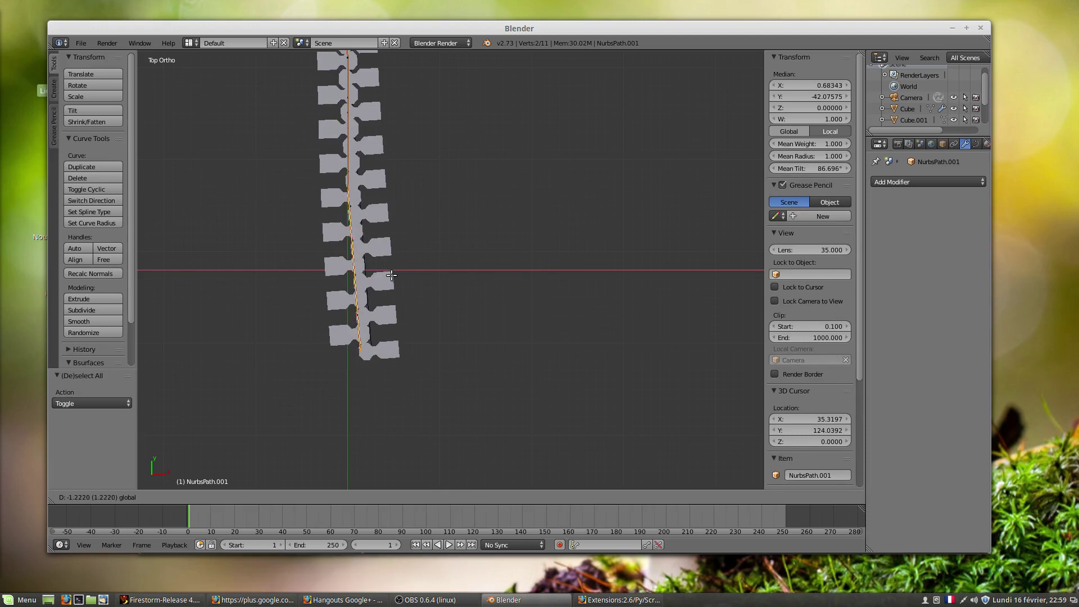
left_click(384, 276)
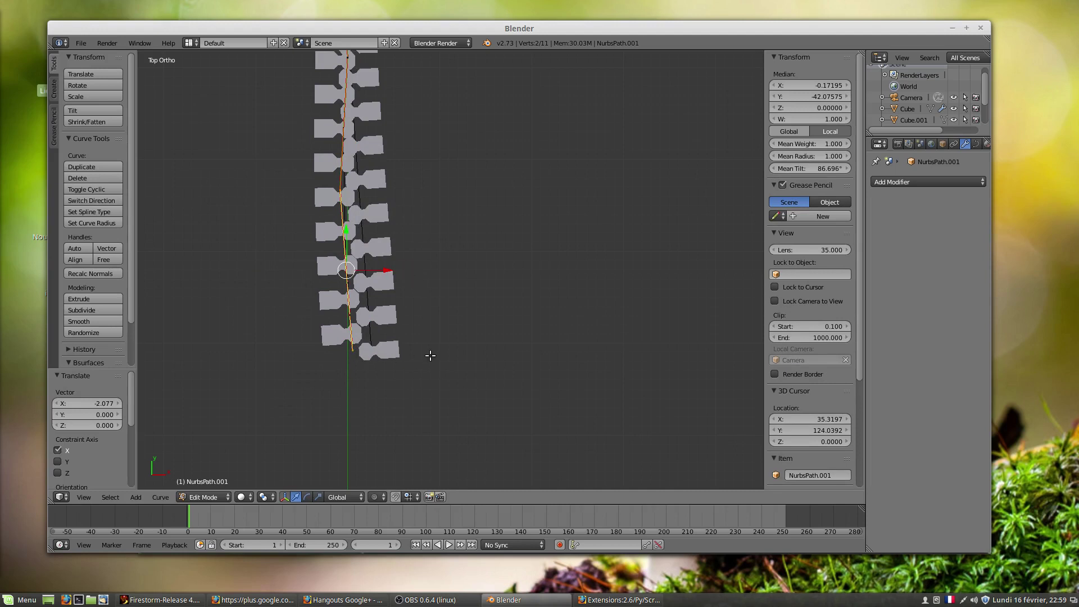
key("r")
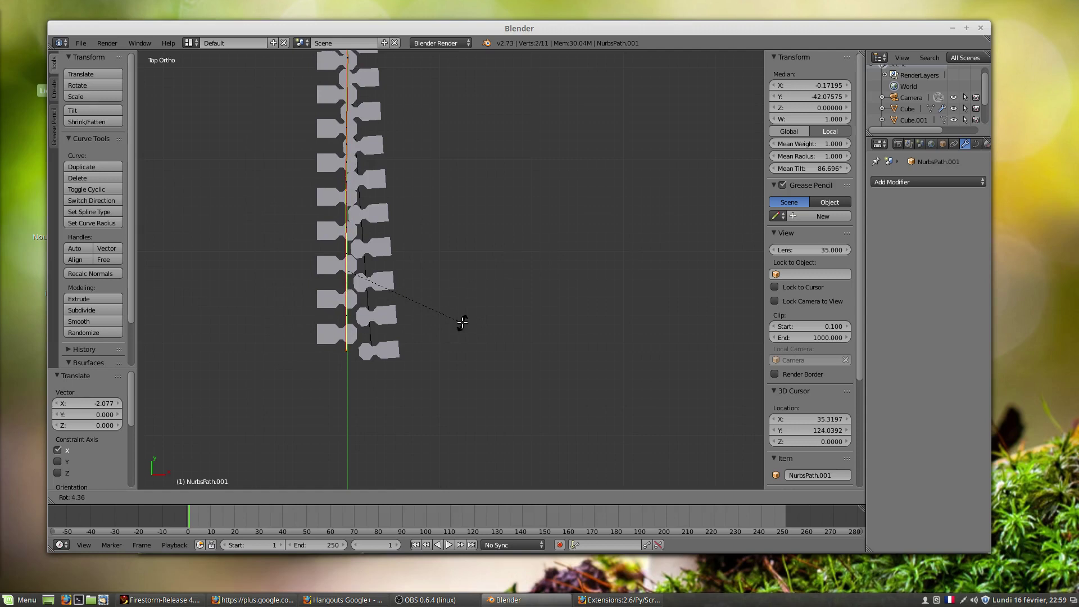
left_click(462, 322)
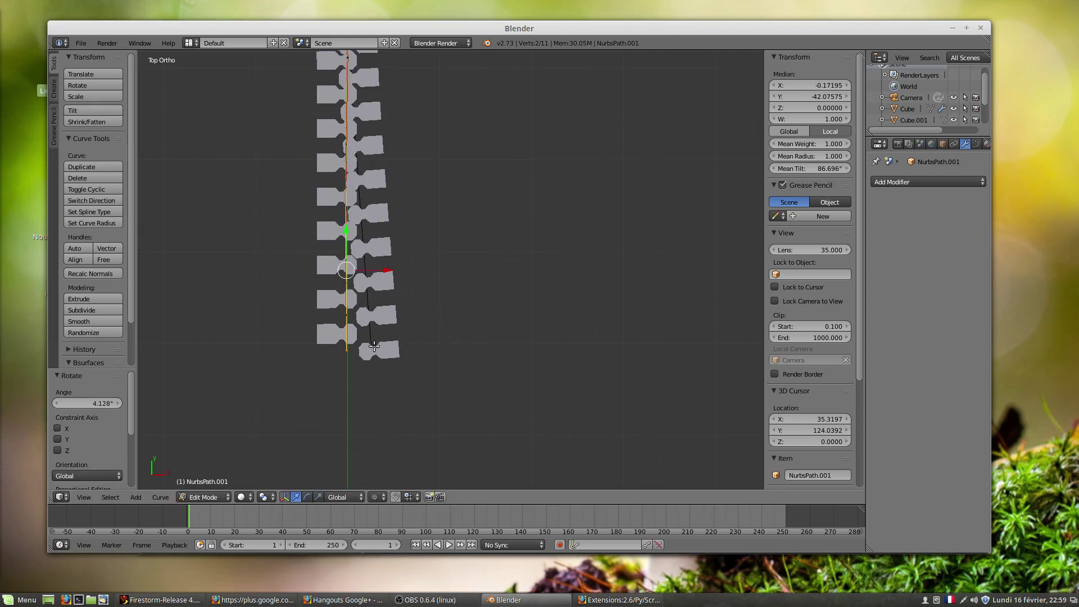
- Switch to editing NurbsPath and move its lowest control point -2.688 units along X
right_click(374, 356)
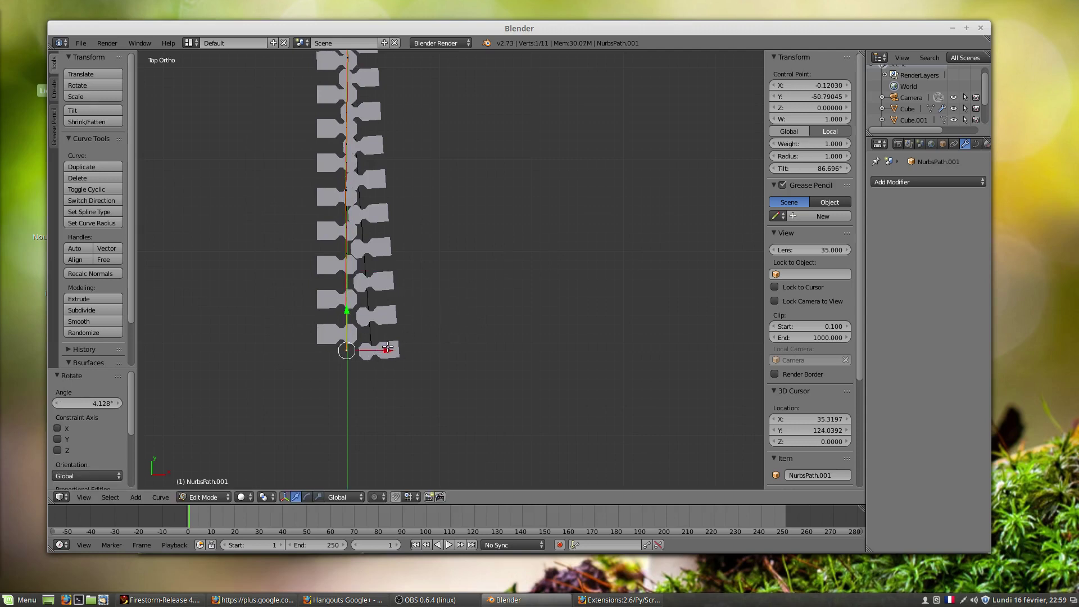
key("Tab")
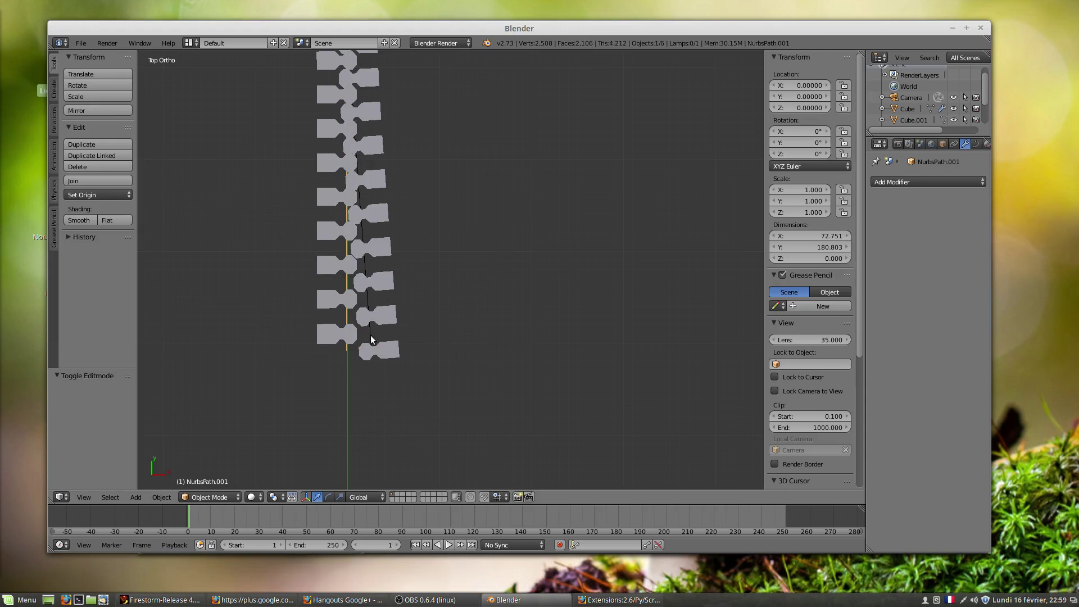
right_click(371, 340)
key("Tab")
right_click(375, 350)
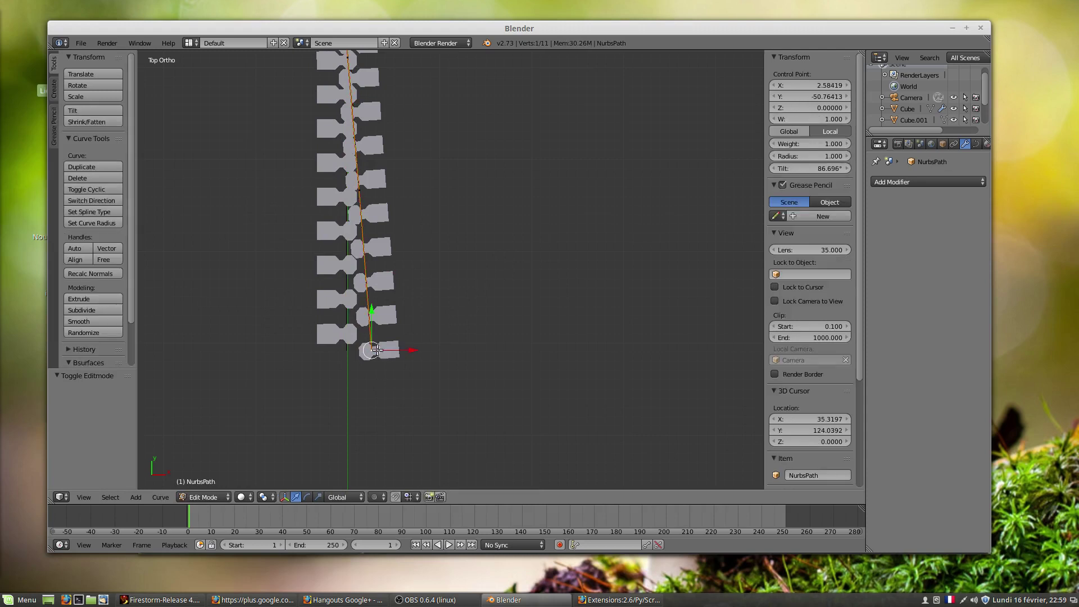
left_click_drag(409, 350, 381, 349)
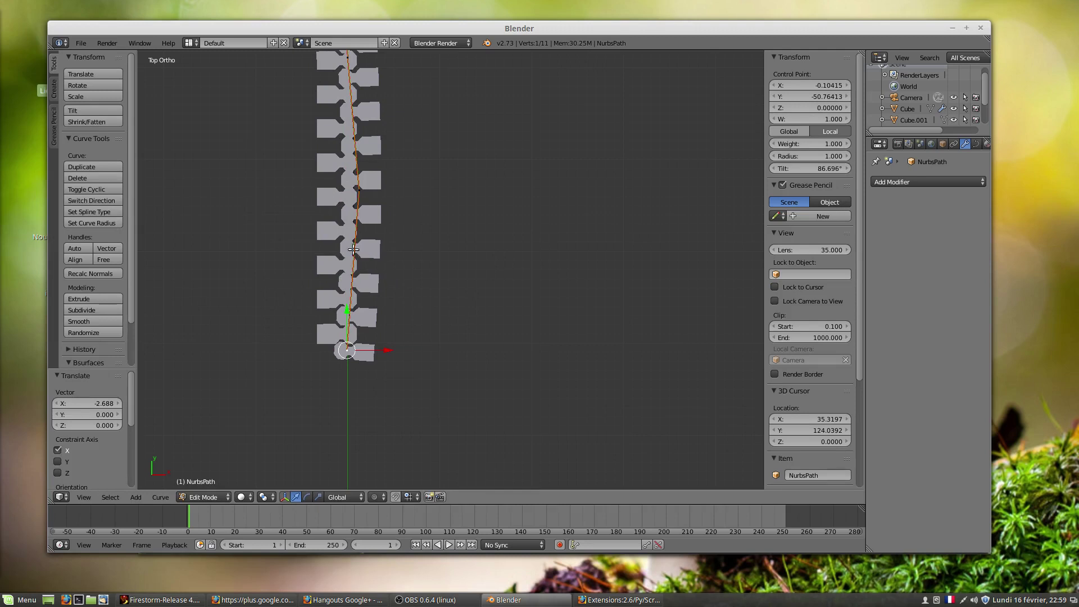
- Along X, move NurbsPath's bulging control point in the lower part -1.222 units and its lowest control point 0.122 units
right_click(358, 193)
left_click_drag(396, 190, 379, 186)
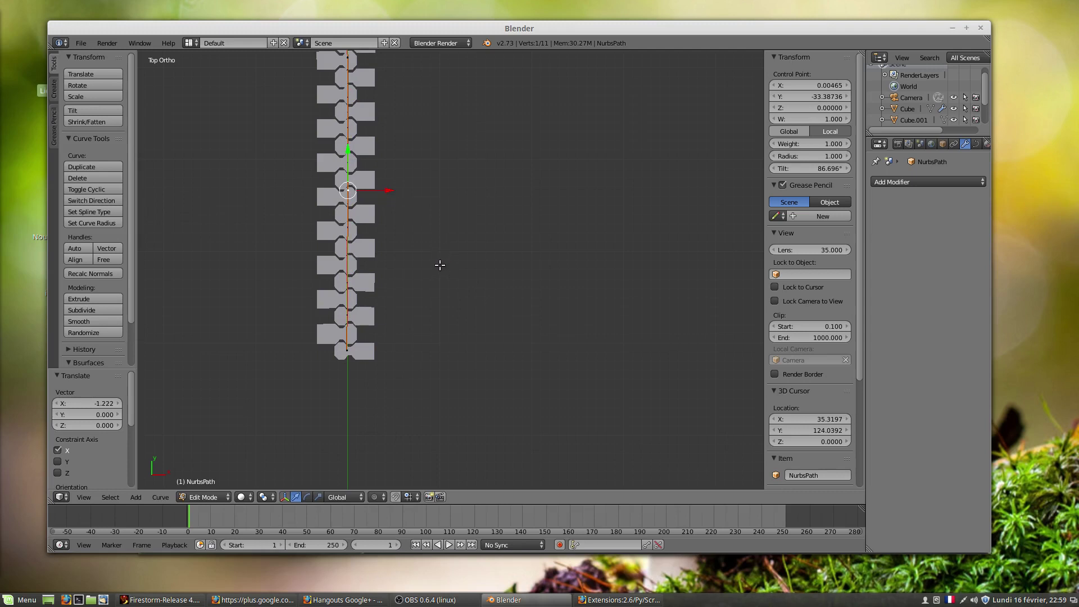
right_click(347, 351)
left_click_drag(383, 352, 385, 350)
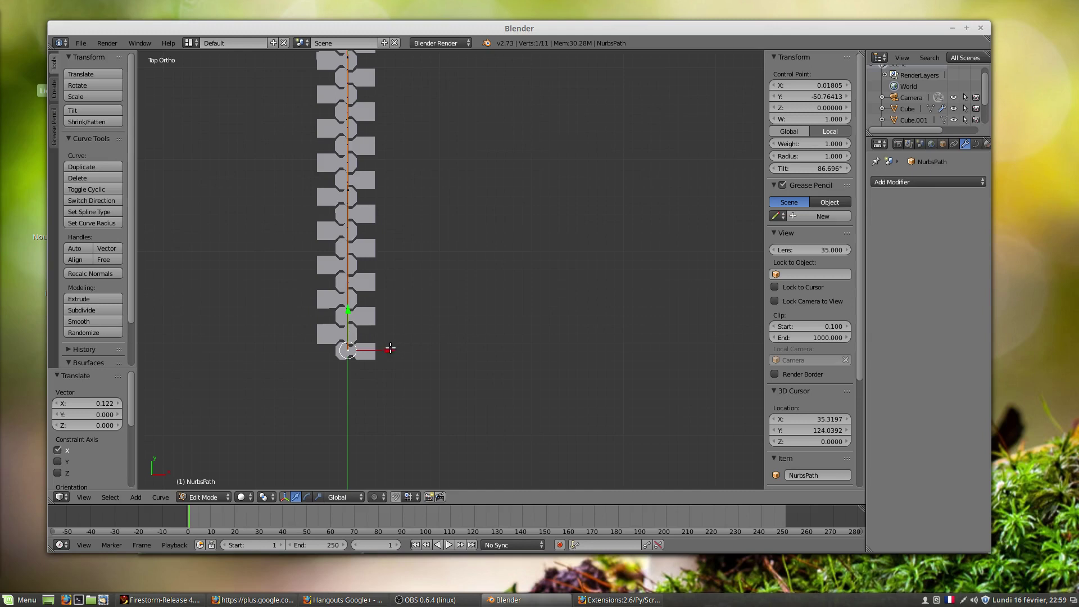
- Place the 3D cursor midway between the two rows of teeth, near the lower end of the closed zipper
middle_click_drag(362, 322, 365, 367, "shift")
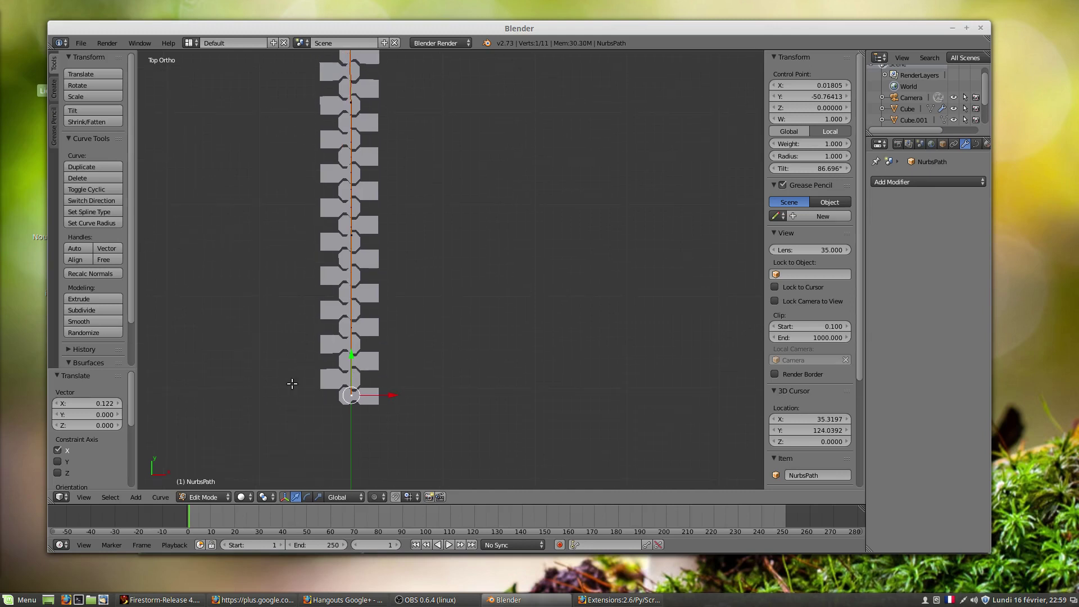
scroll(429, 246, "down", 2)
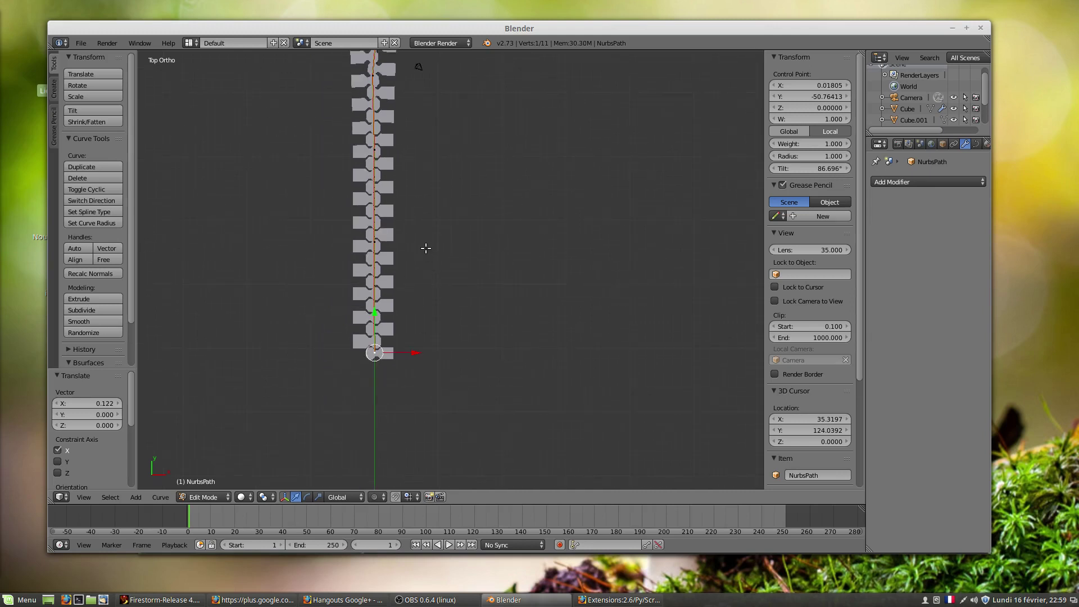
middle_click_drag(426, 248, 437, 319, "shift")
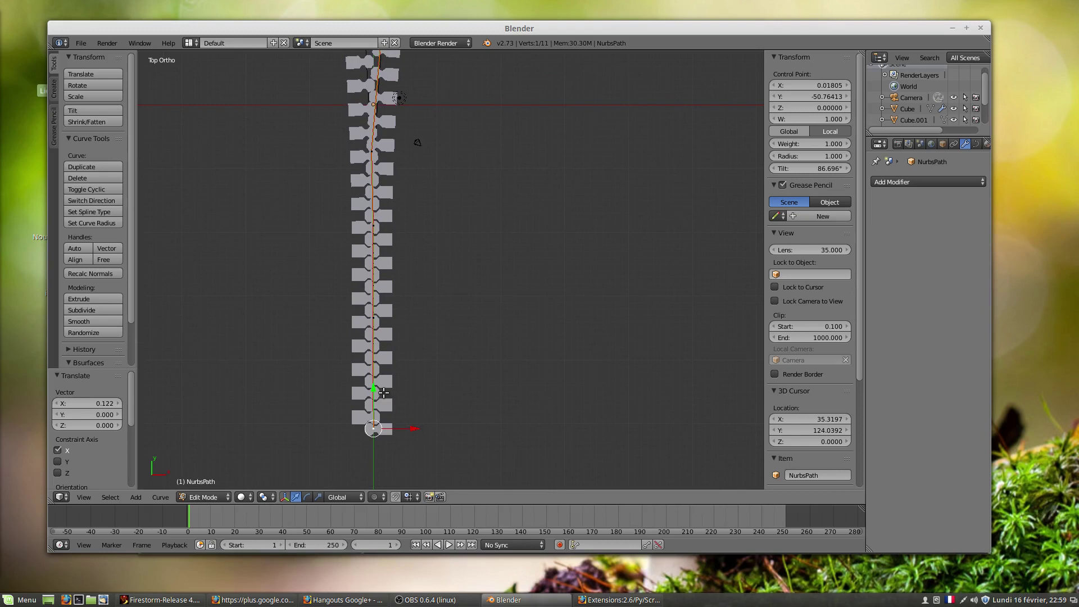
middle_click_drag(390, 389, 392, 350, "shift")
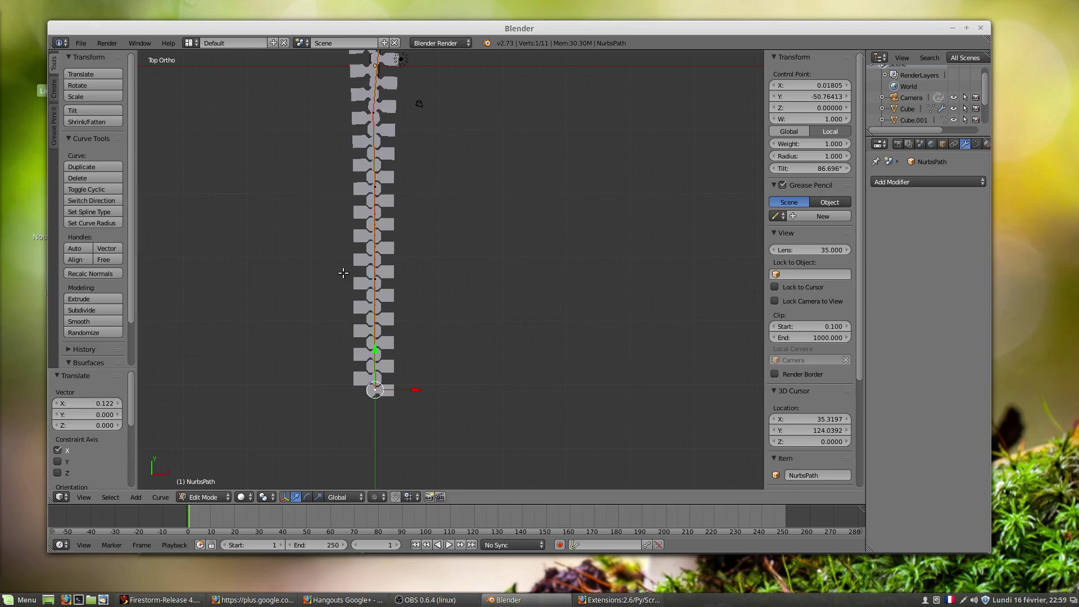
left_click(377, 325)
left_click(375, 326)
left_click(372, 321)
left_click(372, 322)
- Add a mesh cube in Object Mode at the 3D cursor
key("shift+a")
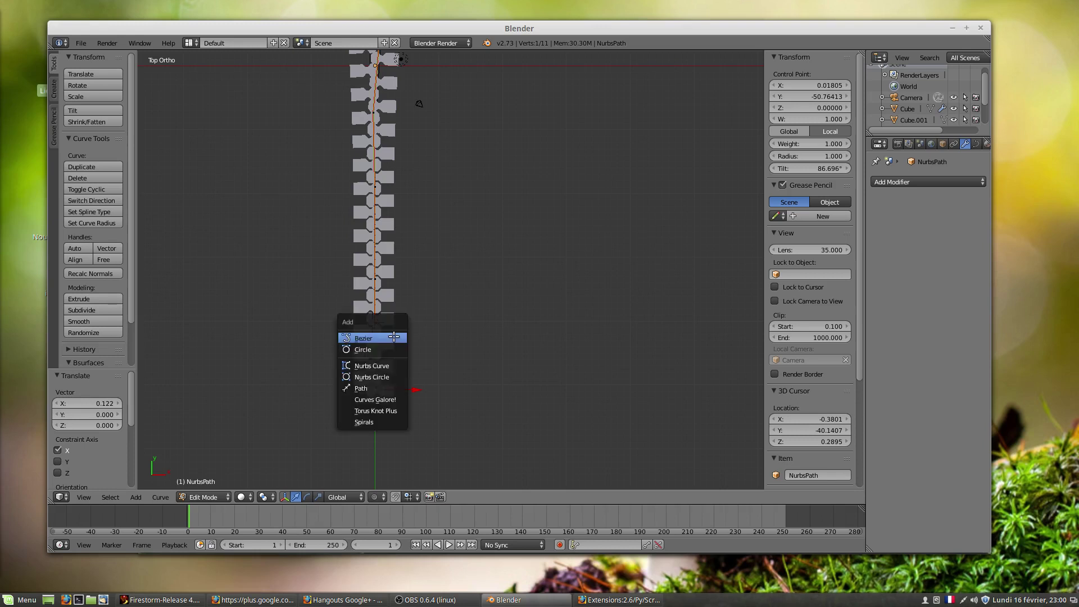
key("Tab")
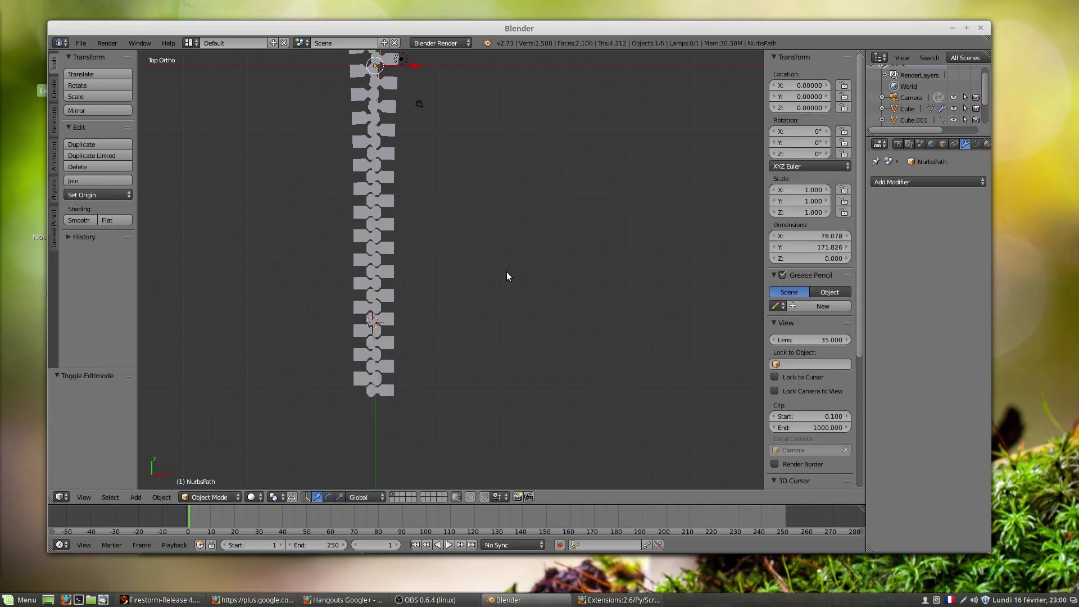
key("shift+a")
mouse_move(507, 274)
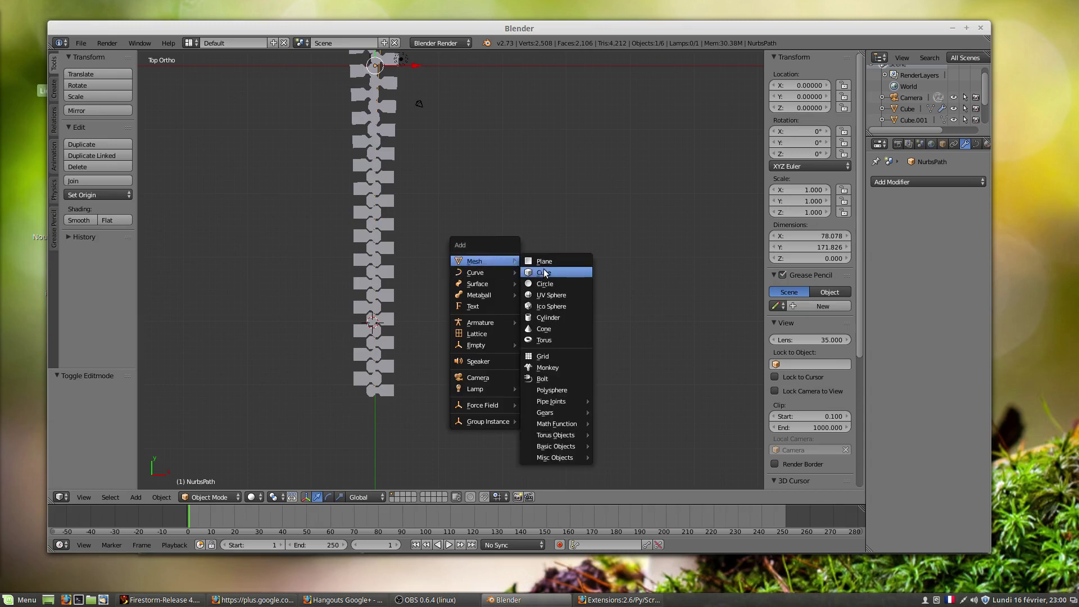
left_click(545, 273)
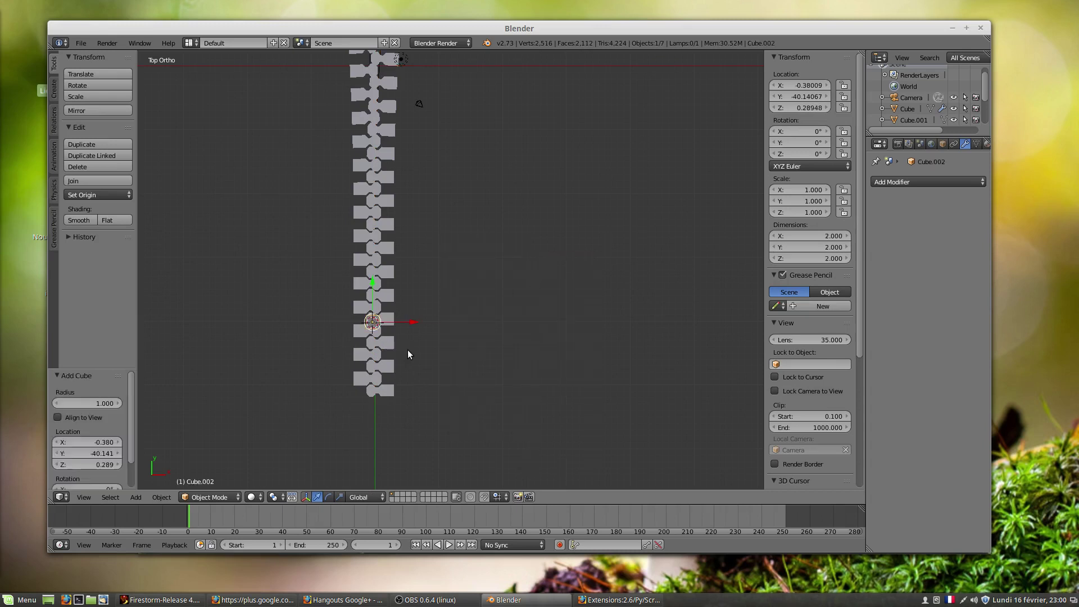
- Try scaling the cube object by 3.912 with a rendered preview, and reset its scale
key("s")
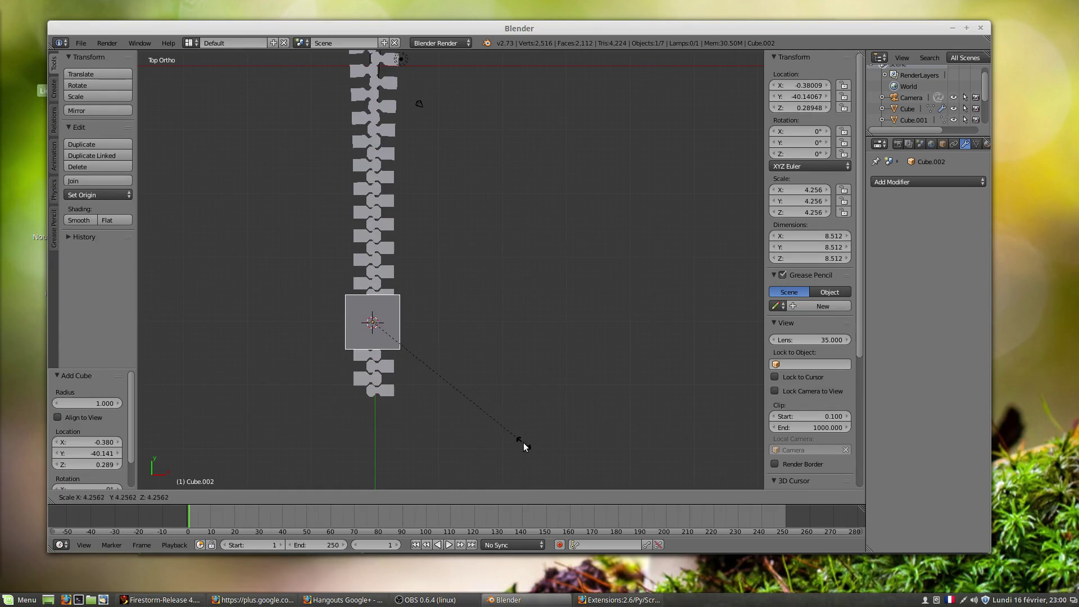
left_click(513, 430)
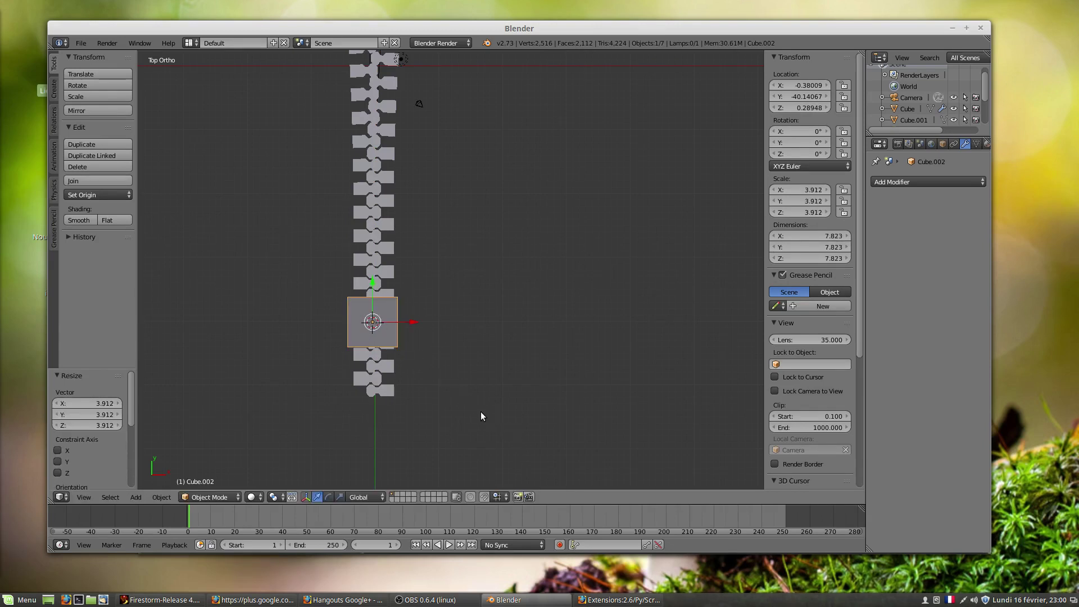
middle_click_drag(460, 396, 379, 283)
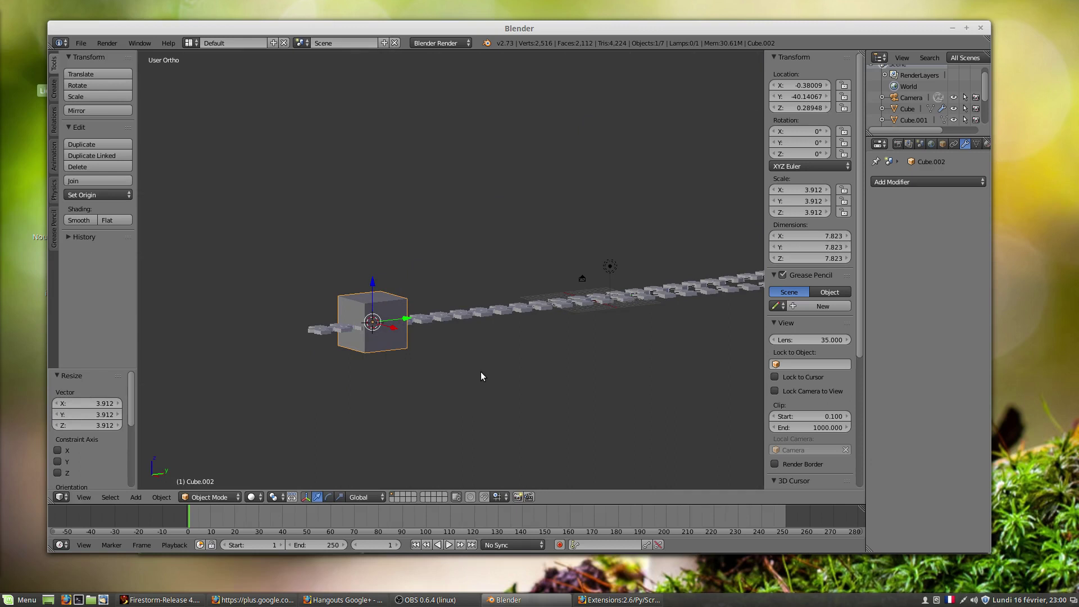
key("shift+z")
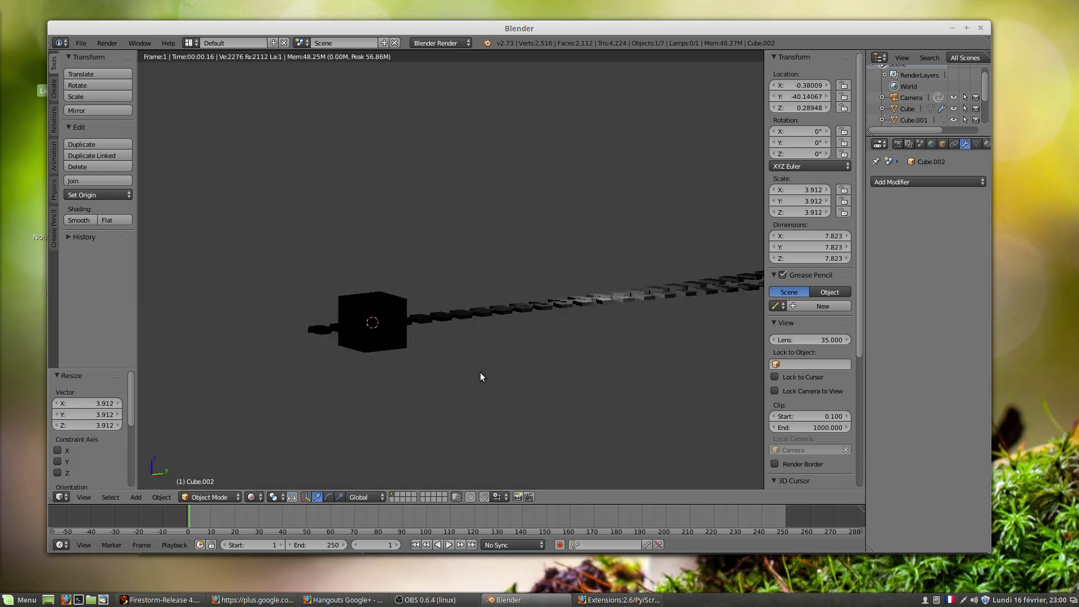
key("shift+z")
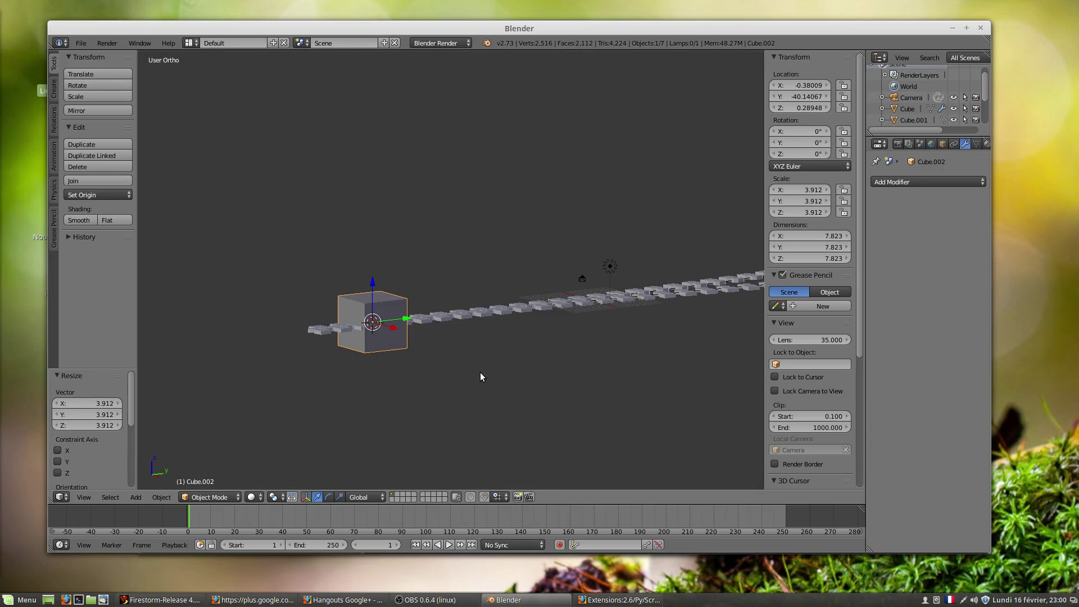
key("alt+s")
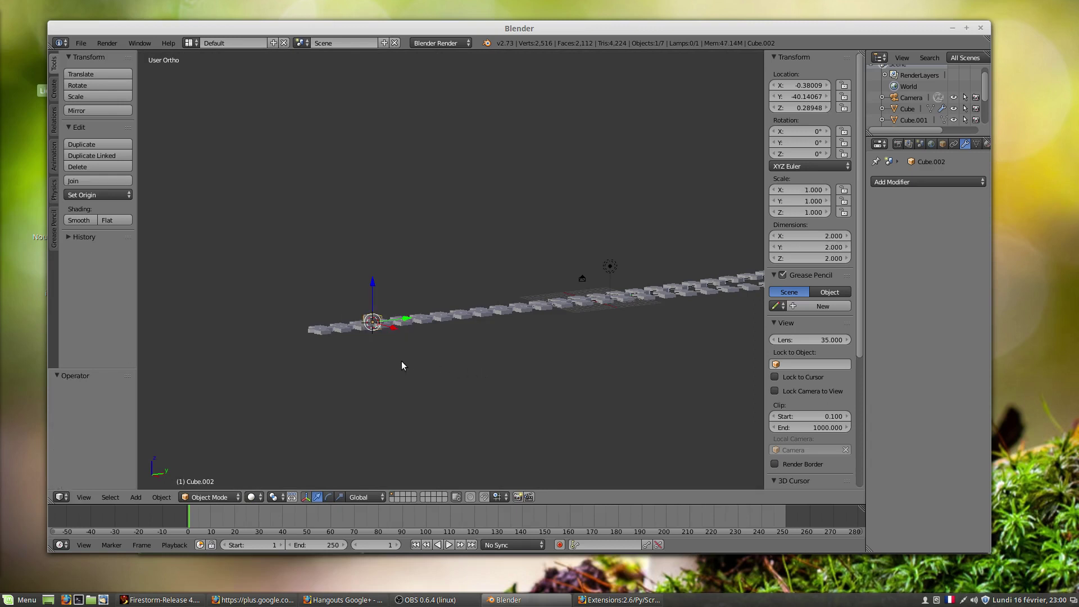
- In Edit Mode, scale the cube's whole mesh by 4.619 and add a Subdivision Surface modifier to it
key("Tab")
middle_click_drag(365, 342, 459, 404)
key("KP_7")
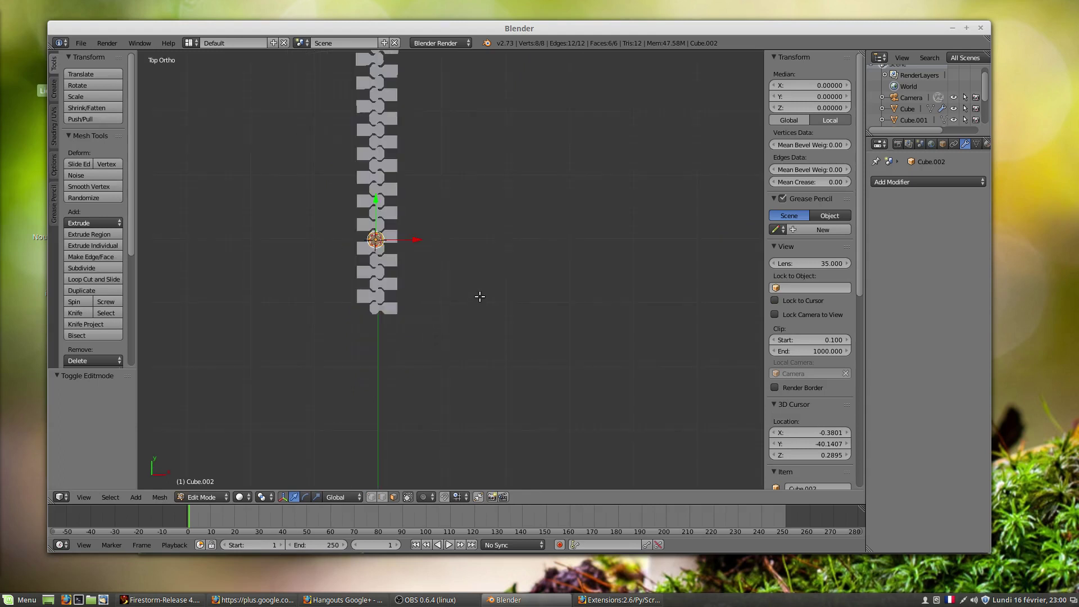
key("s")
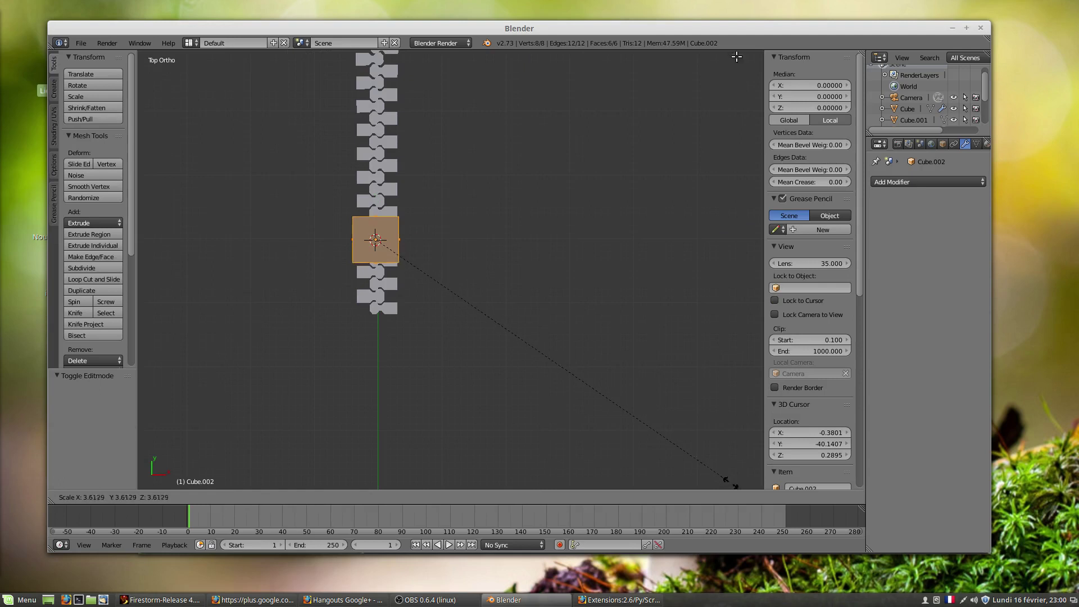
left_click(209, 117)
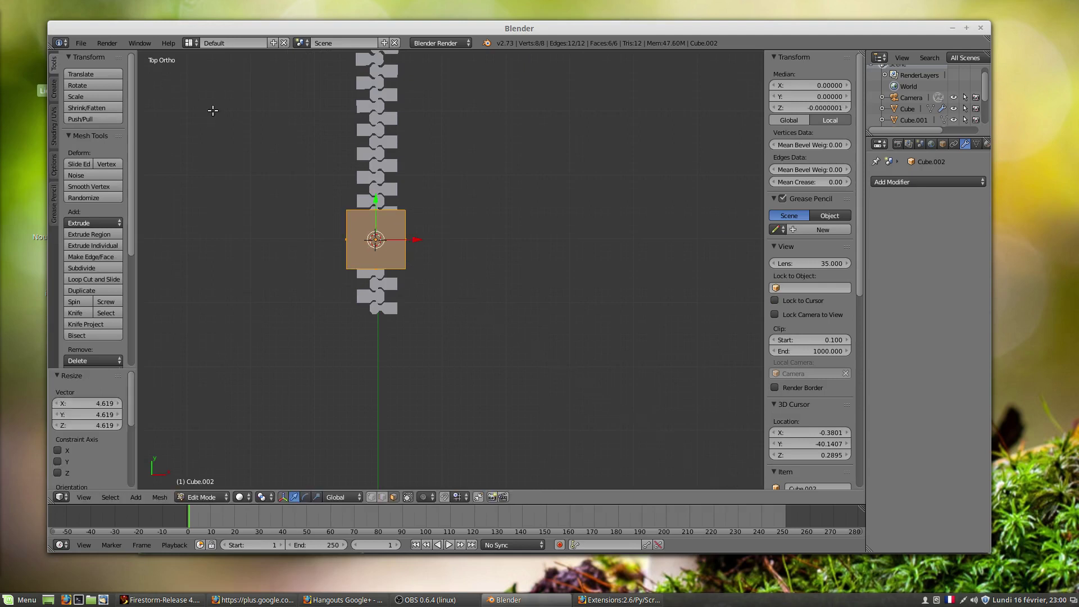
left_click(914, 181)
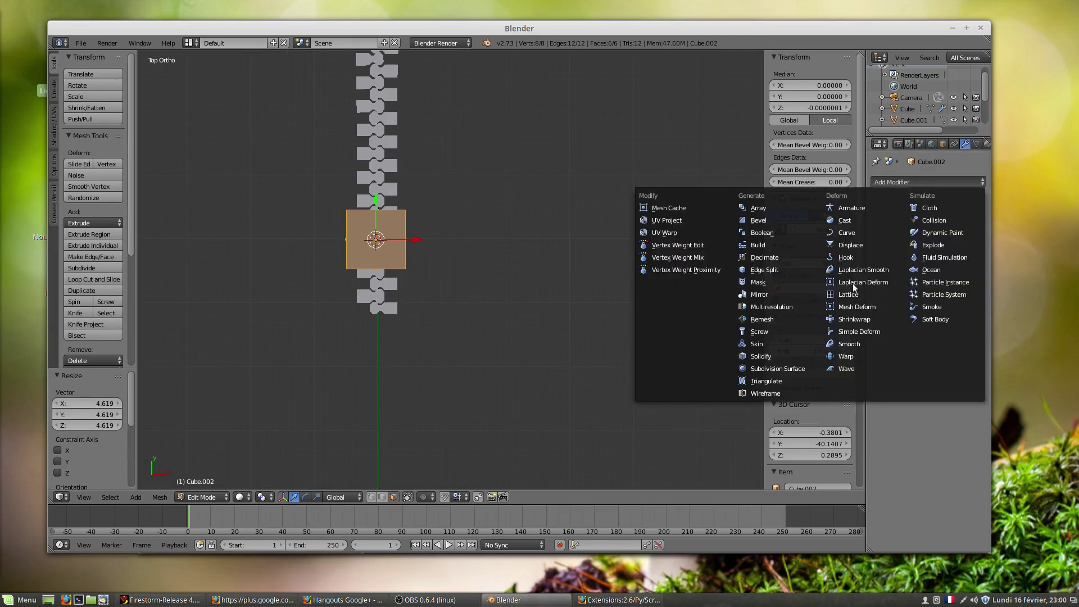
left_click(776, 369)
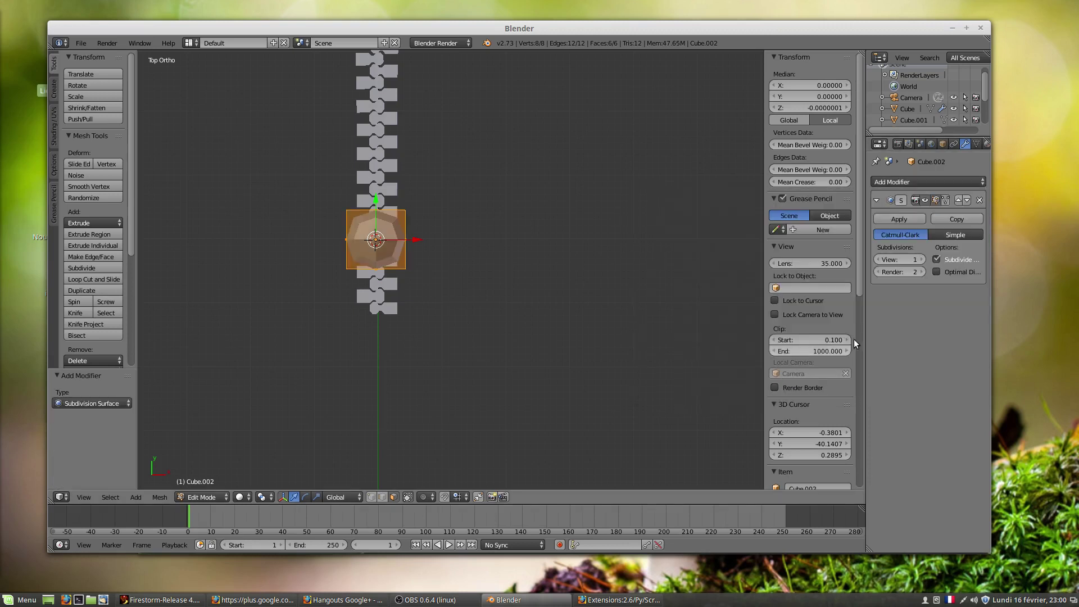
- Add two loop cuts across the cube near its opposite Y ends, at about Y 3.94 and Y -3.38
scroll(397, 219, "up", 3)
scroll(397, 219, "up", 3)
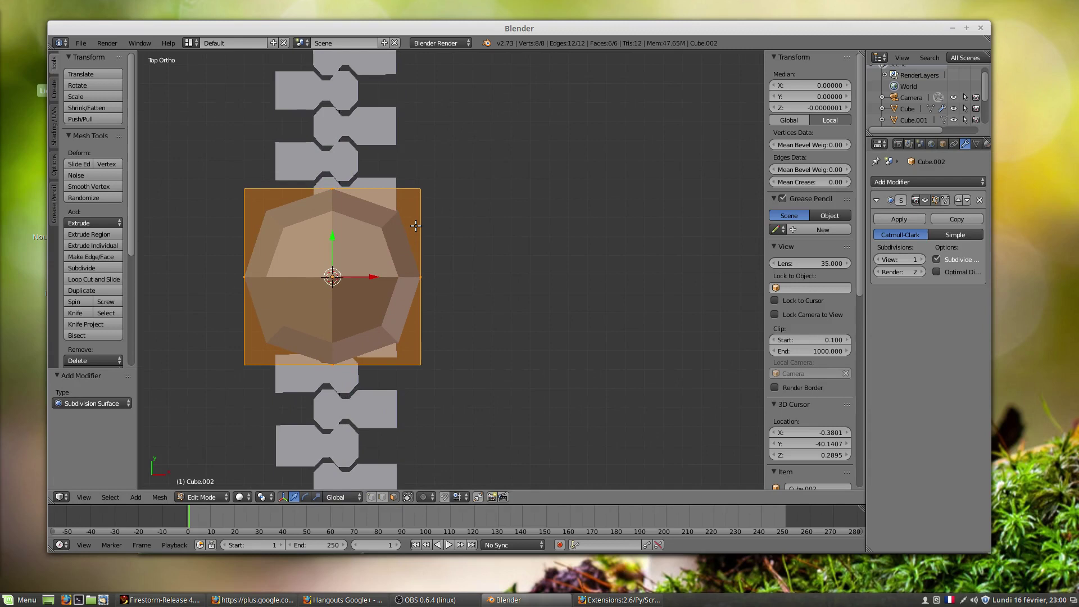
key("ctrl+r")
left_click(421, 221)
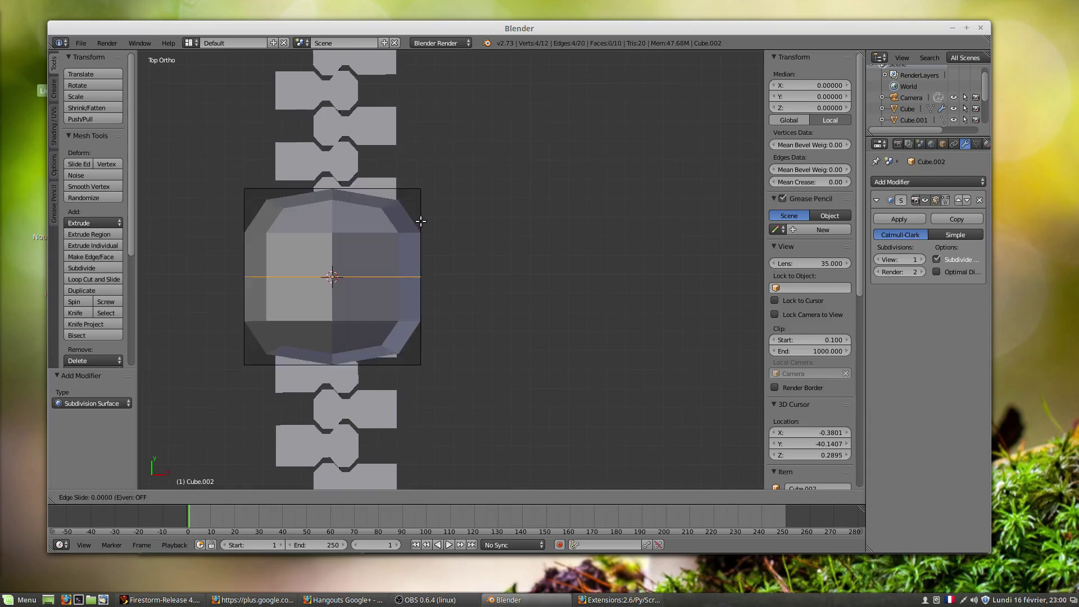
left_click(422, 146)
key("ctrl+r")
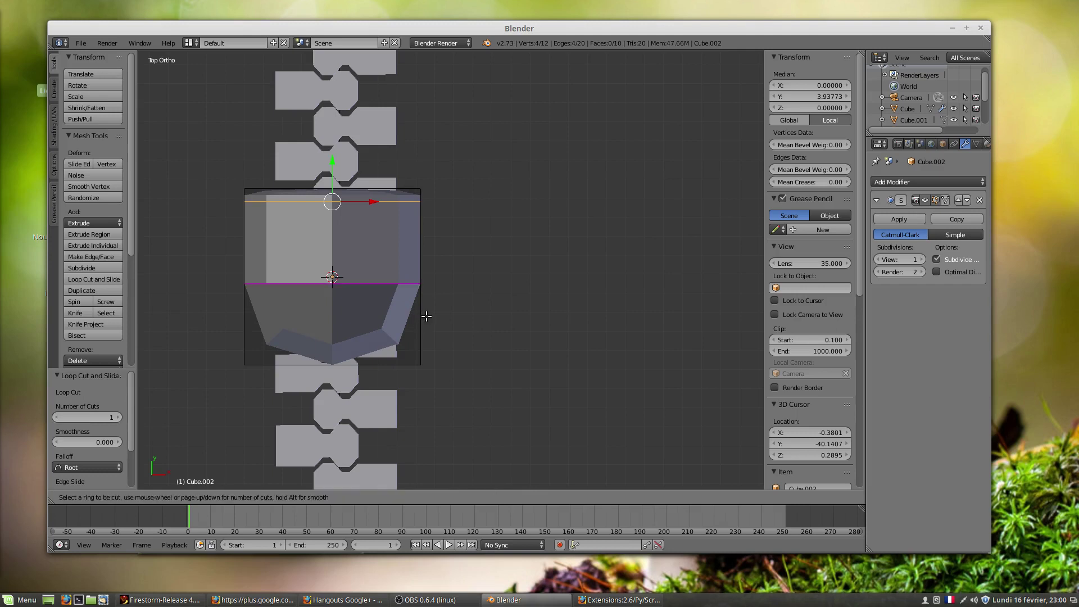
left_click(426, 319)
left_click(432, 376)
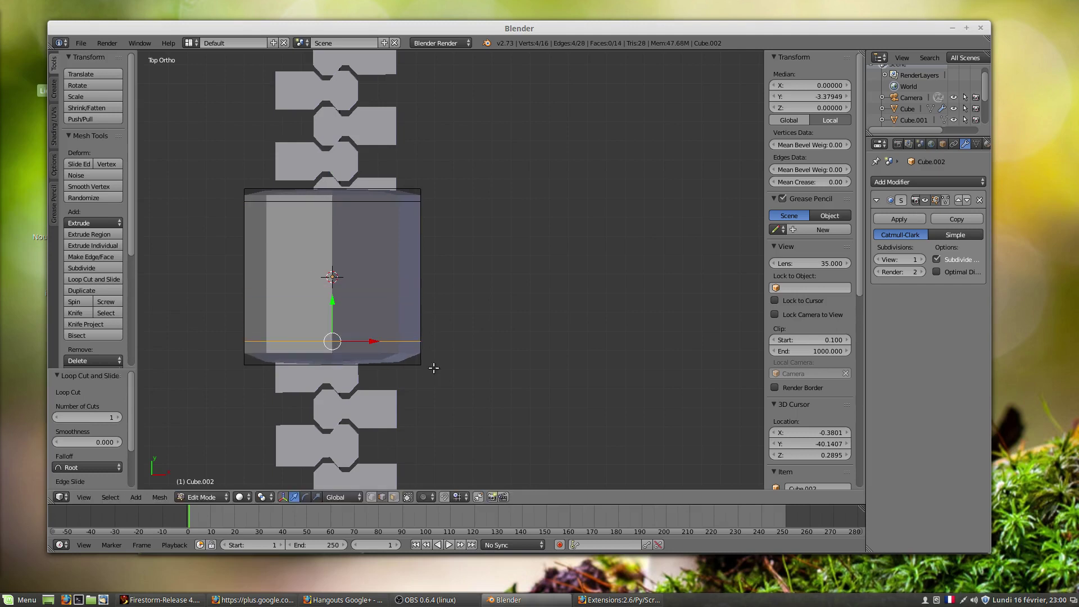
- Select the cube's whole mesh and flatten it by scaling it 0.385 along Z
middle_click_drag(385, 345, 392, 238)
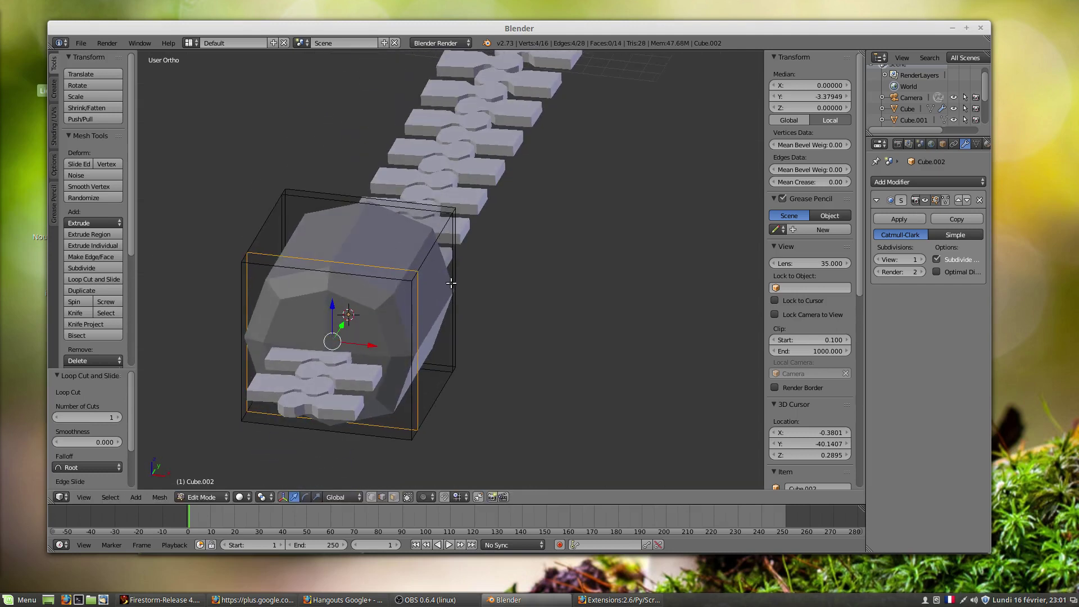
key("a")
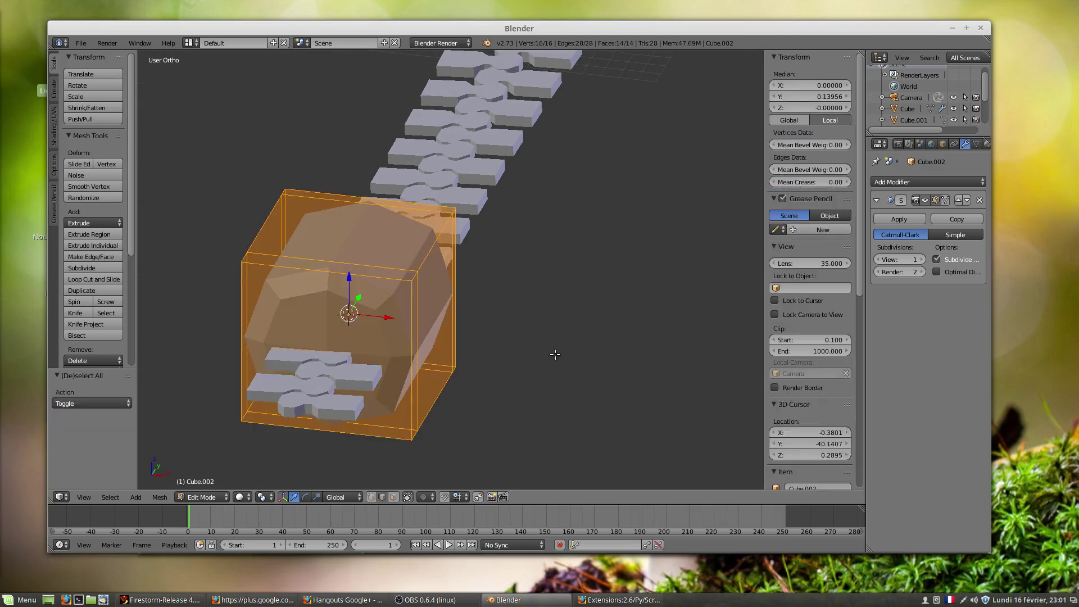
key("s")
key("z")
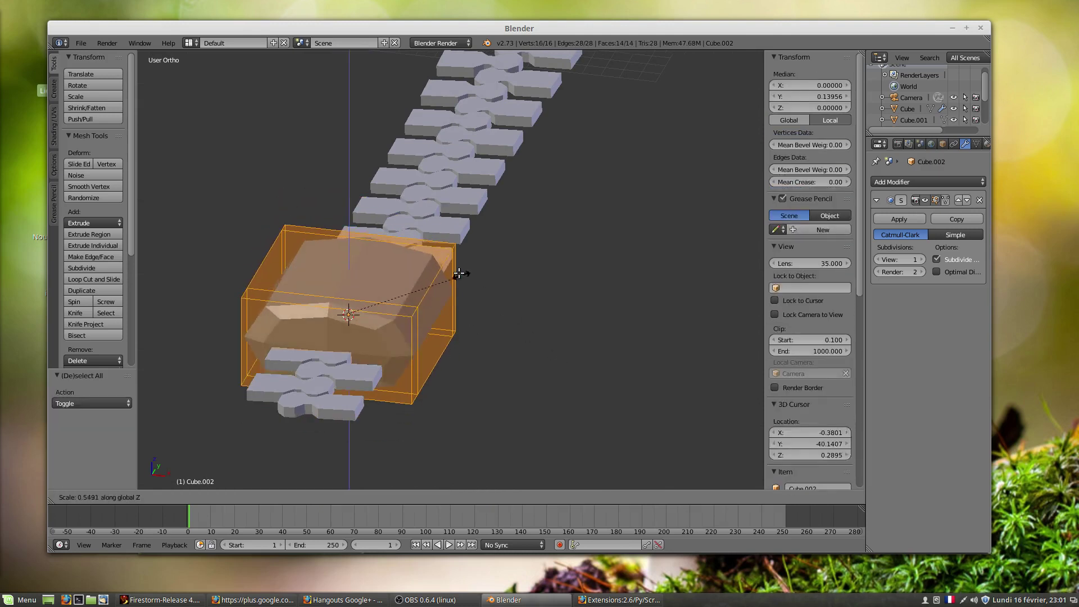
left_click(416, 268)
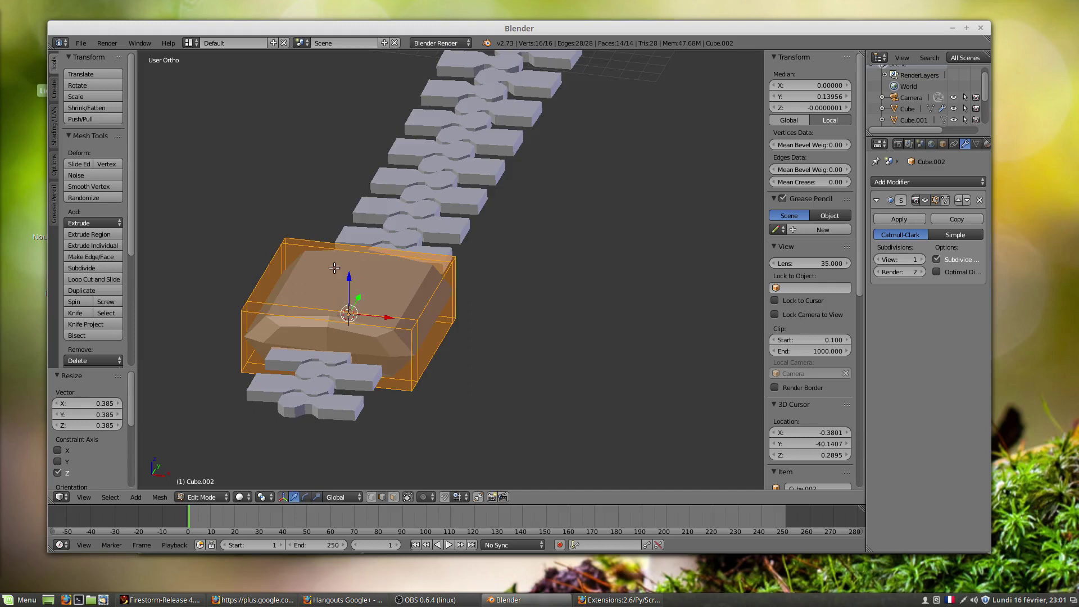
middle_click_drag(335, 268, 353, 375)
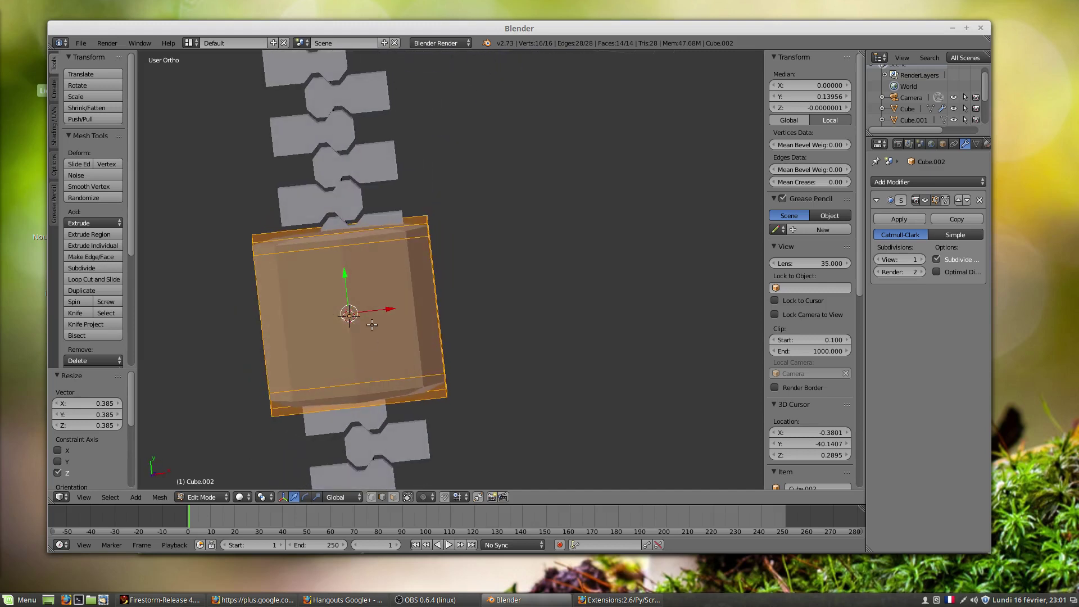
middle_click_drag(359, 253, 364, 278)
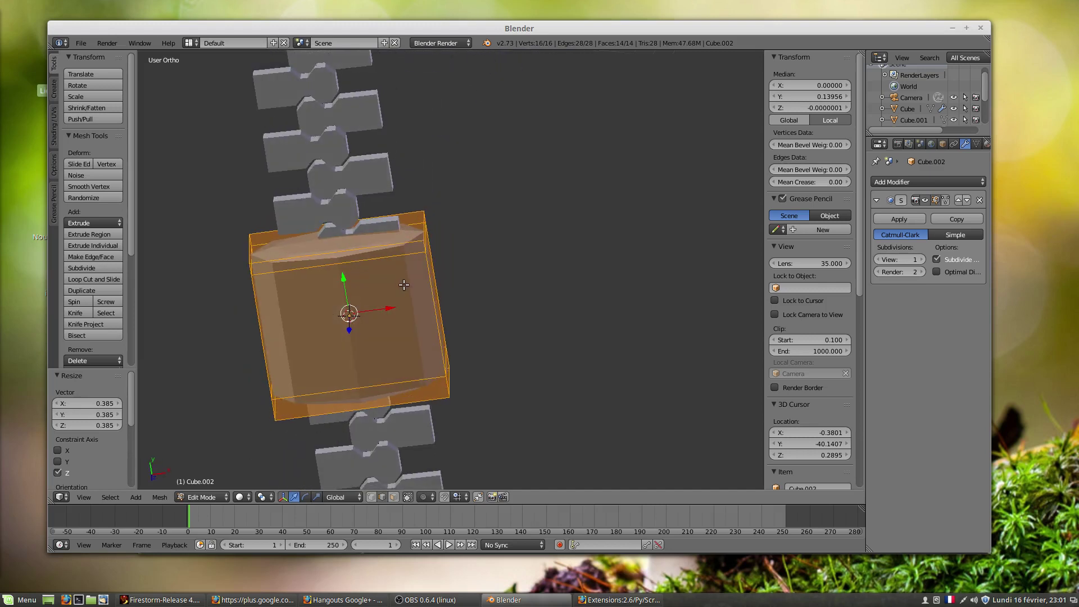
- Add two lengthwise loop cuts through the slider mesh and spread them apart by scaling 1.726 along X
key("ctrl+r")
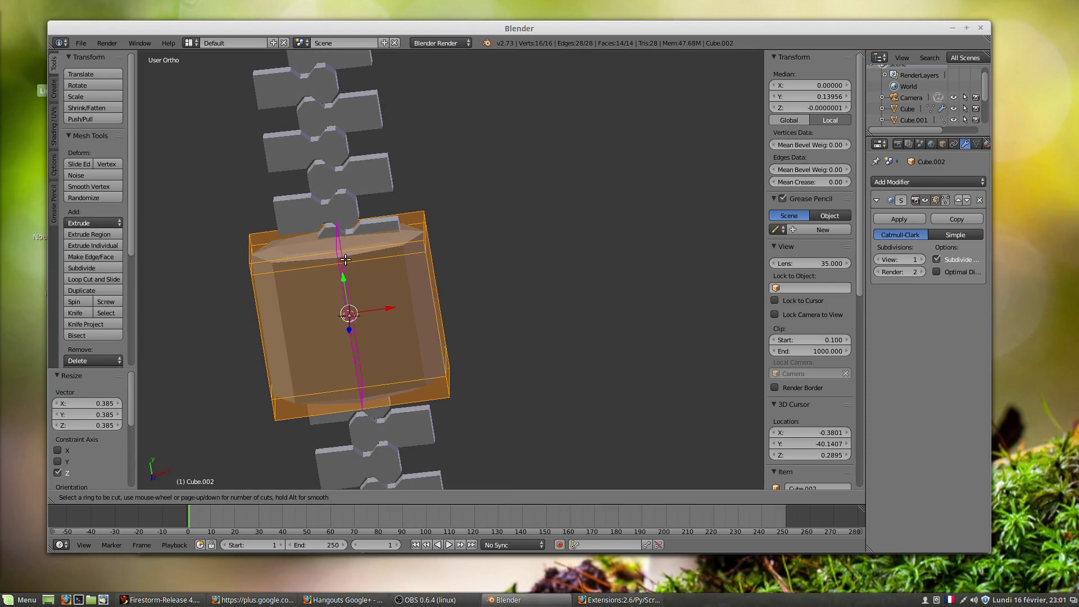
scroll(345, 260, "up", 1)
left_click(346, 260)
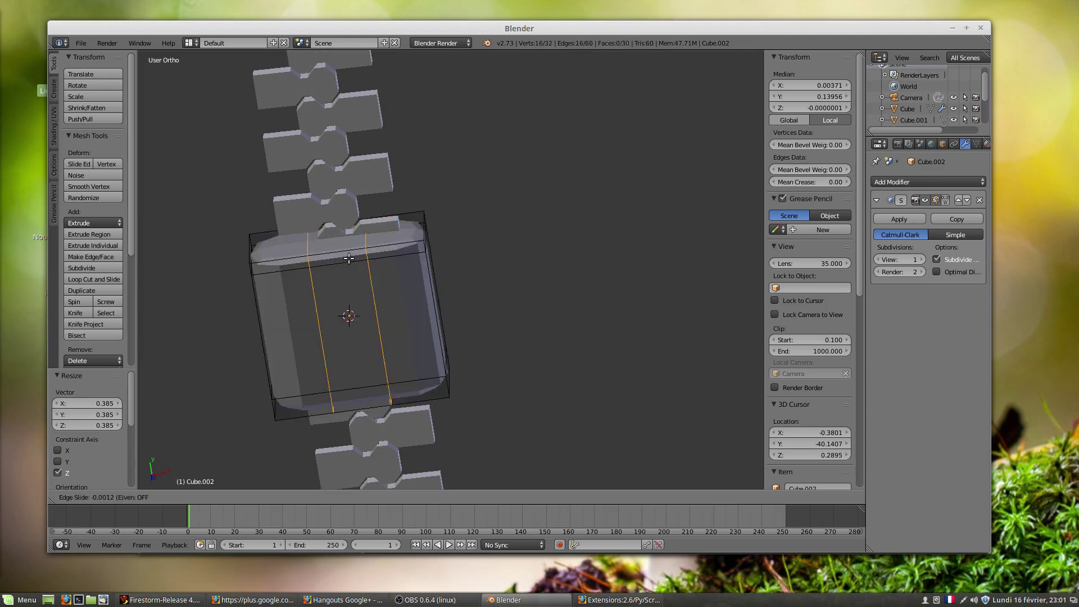
left_click(349, 259)
key("s")
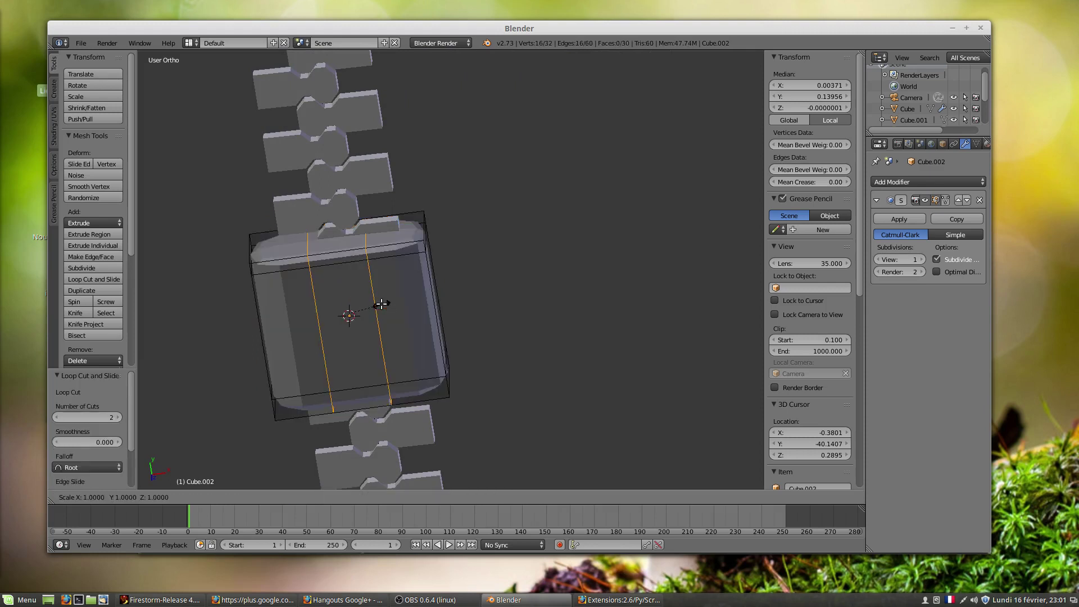
key("x")
left_click(405, 306)
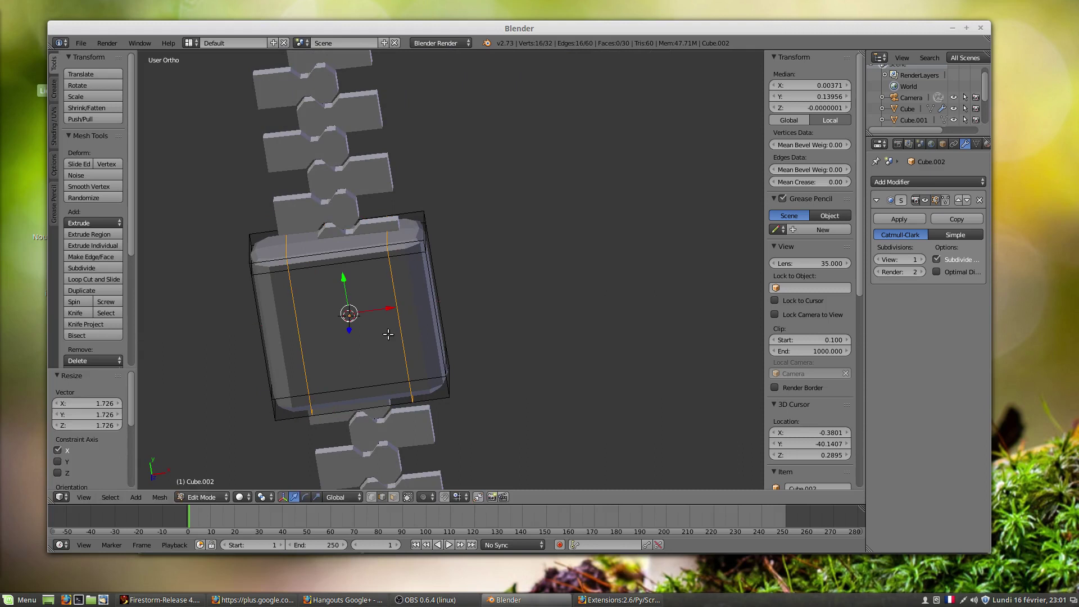
- In face selection mode, select the two outer faces on the slider's +Y end and extrude them 3.819 along Y
left_click(395, 498)
right_click(406, 229)
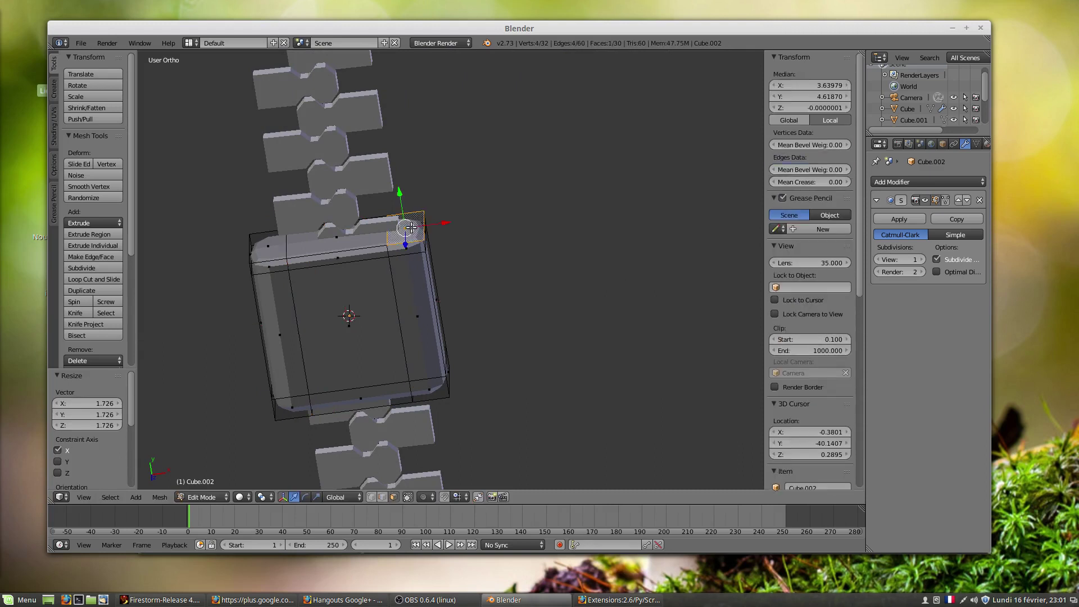
right_click(267, 249, "ctrl")
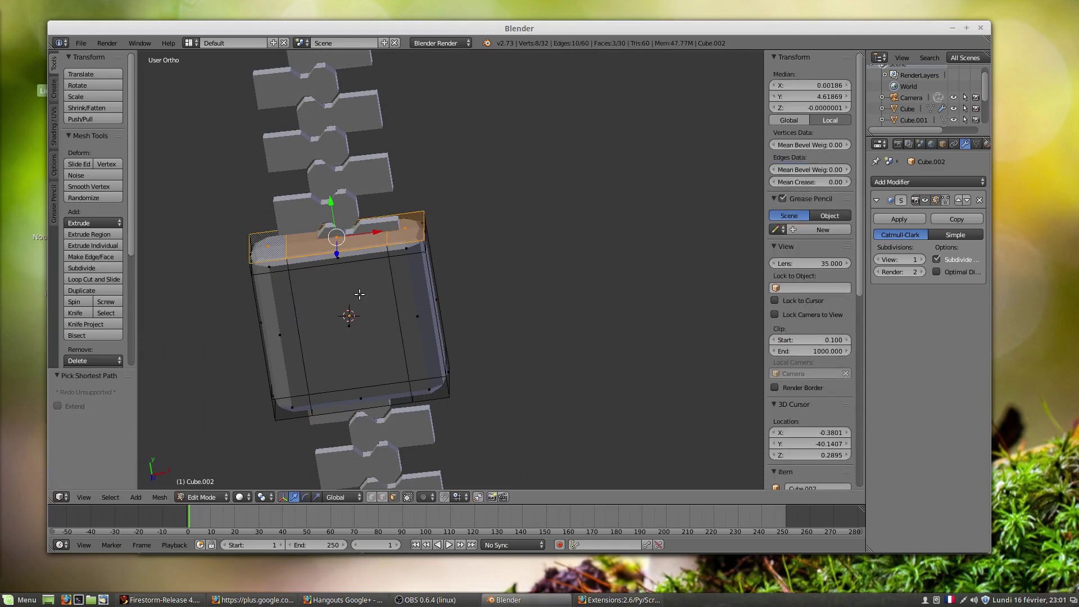
right_click(400, 230)
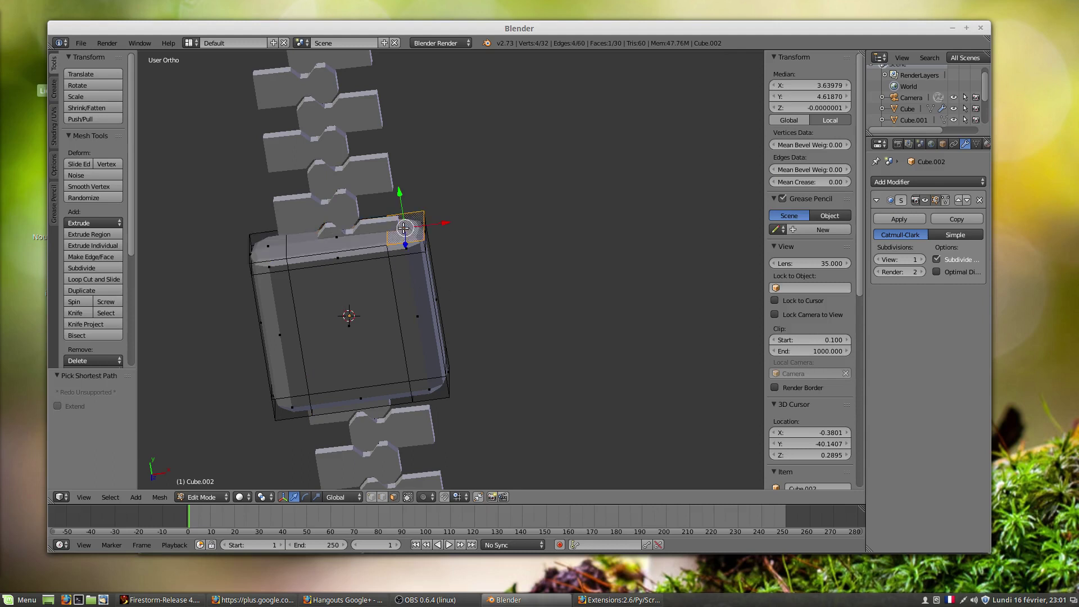
right_click(263, 240, "shift")
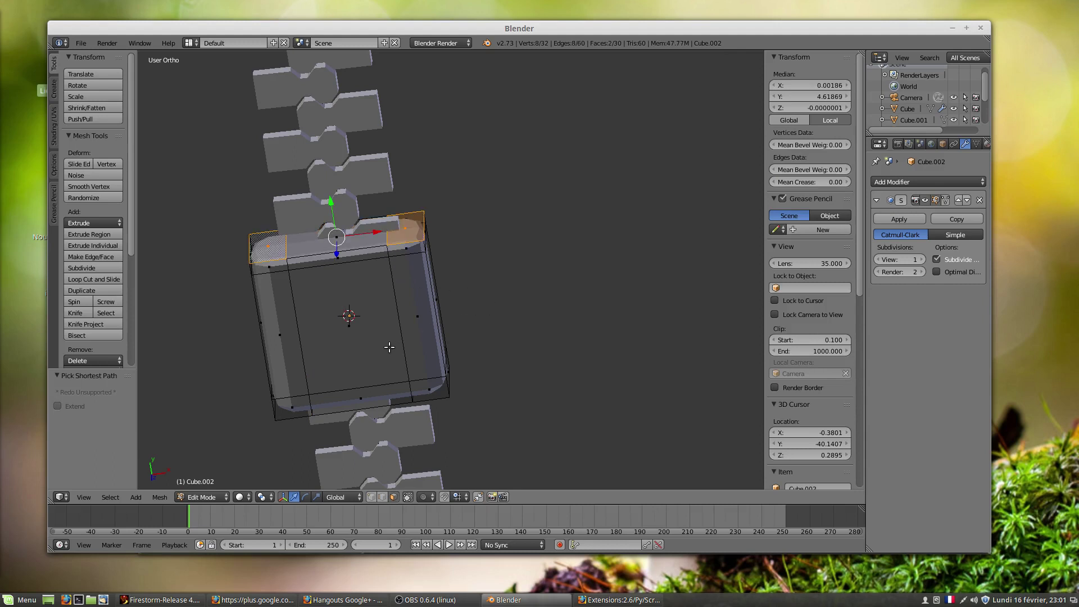
key("KP_7")
scroll(390, 347, "down", 3)
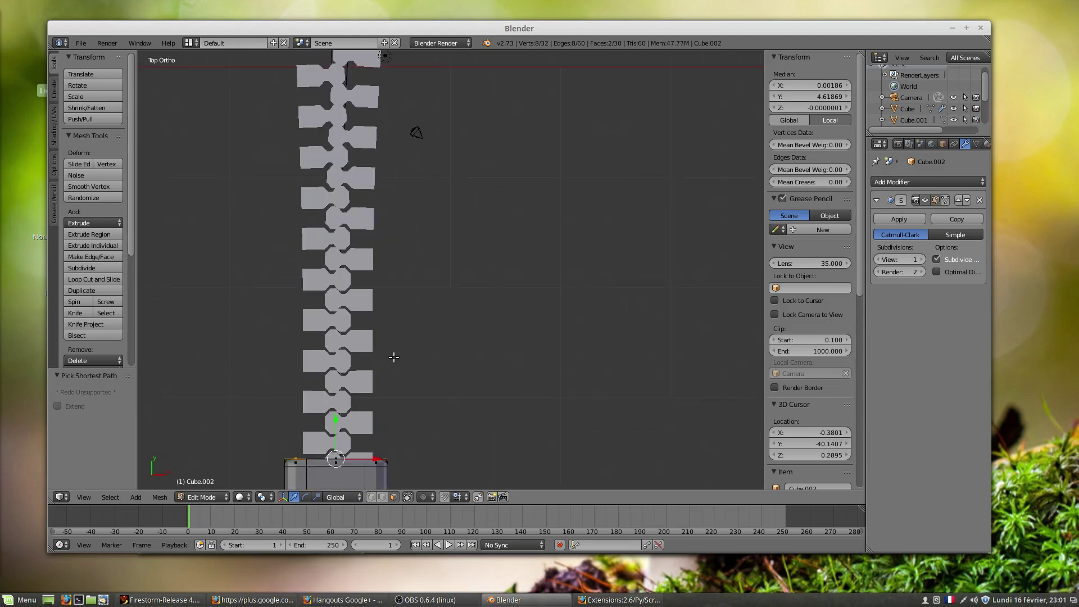
middle_click_drag(421, 351, 445, 247, "shift")
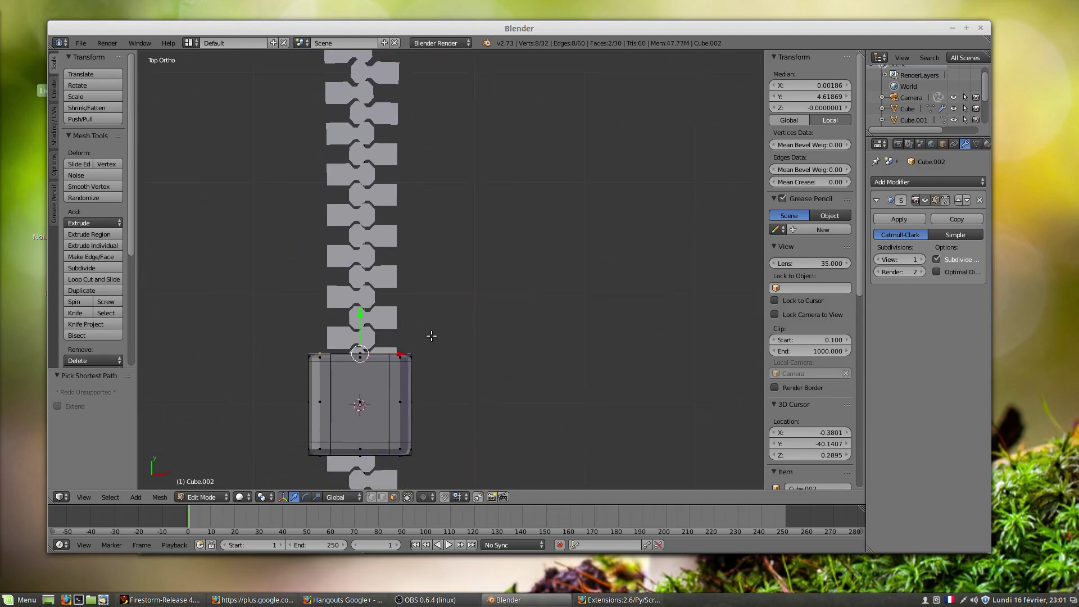
key("e")
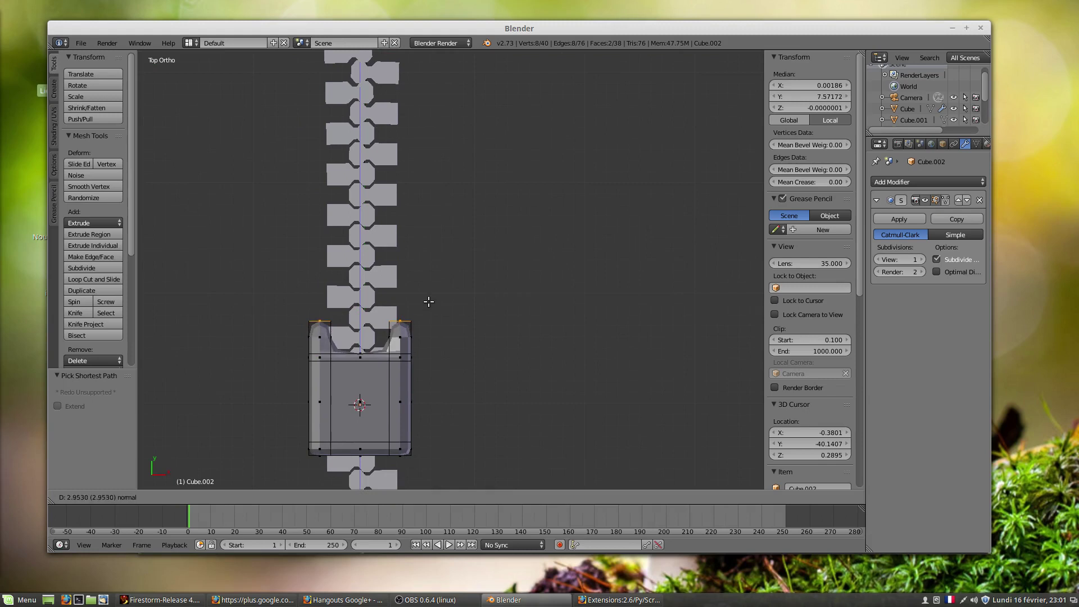
left_click(429, 295)
- Extrude the two prong end faces twice more along Y, by 3.106 and 1.680
key("e")
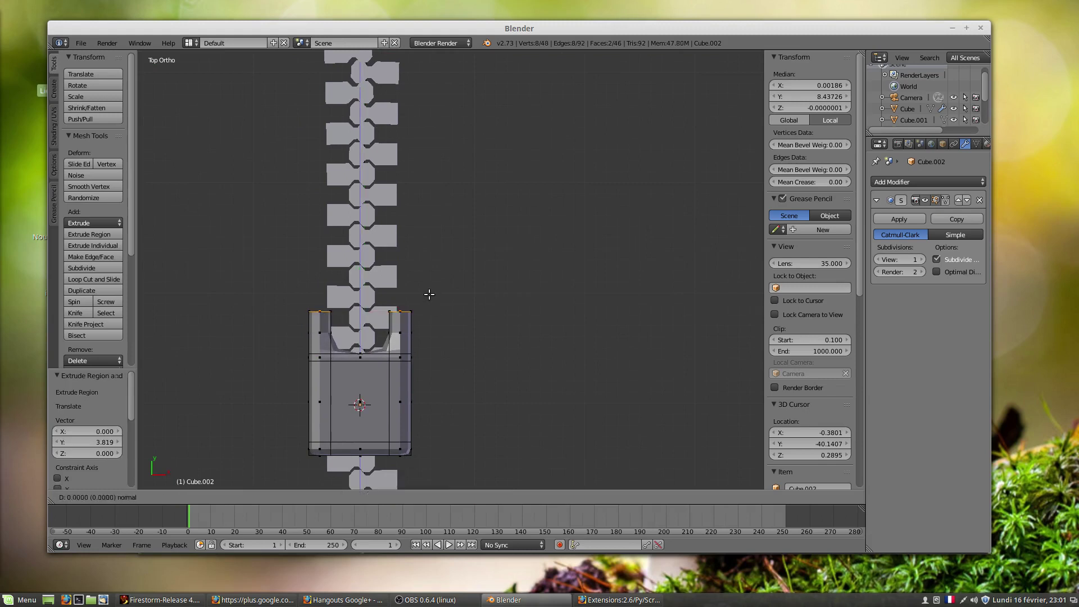
left_click(431, 262)
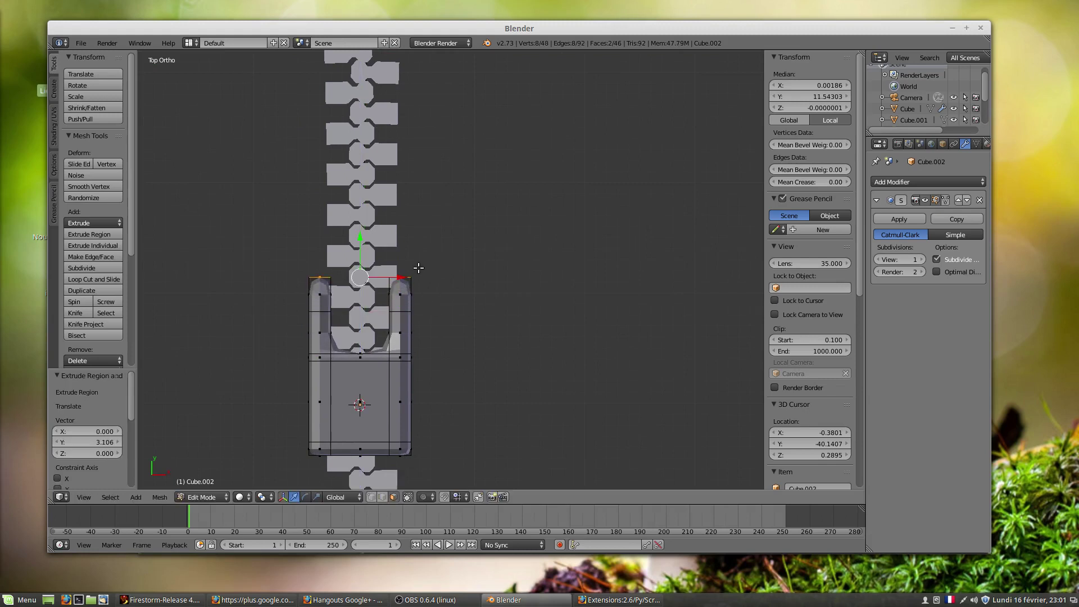
key("e")
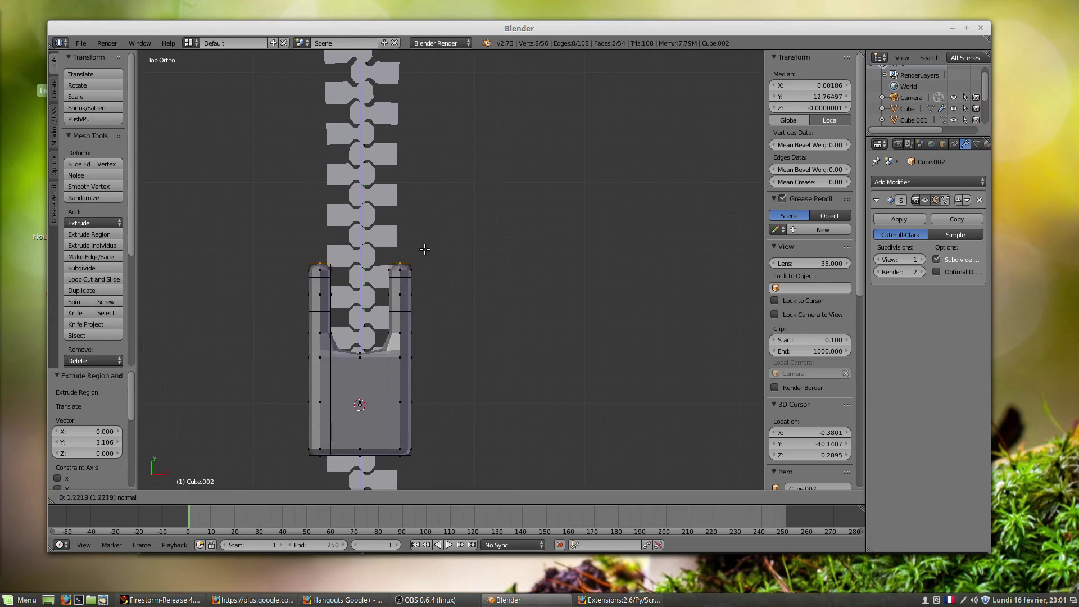
left_click(424, 244)
- Select the facing inner faces at the prong tips and connect them with the LoopTools Bridge operation
middle_click_drag(388, 272, 430, 315)
right_click(346, 283)
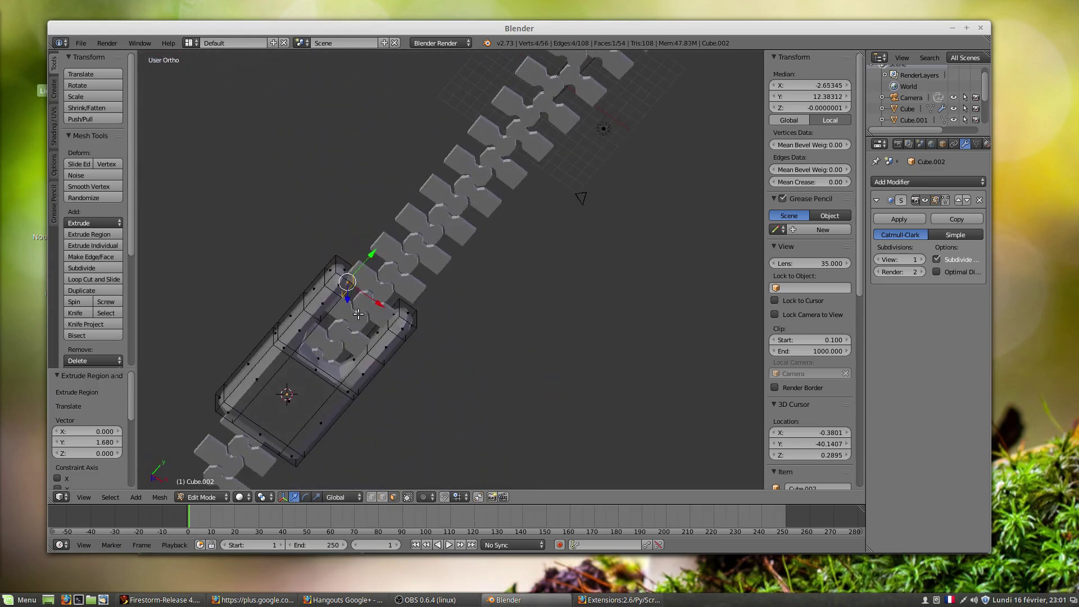
right_click(392, 310, "shift")
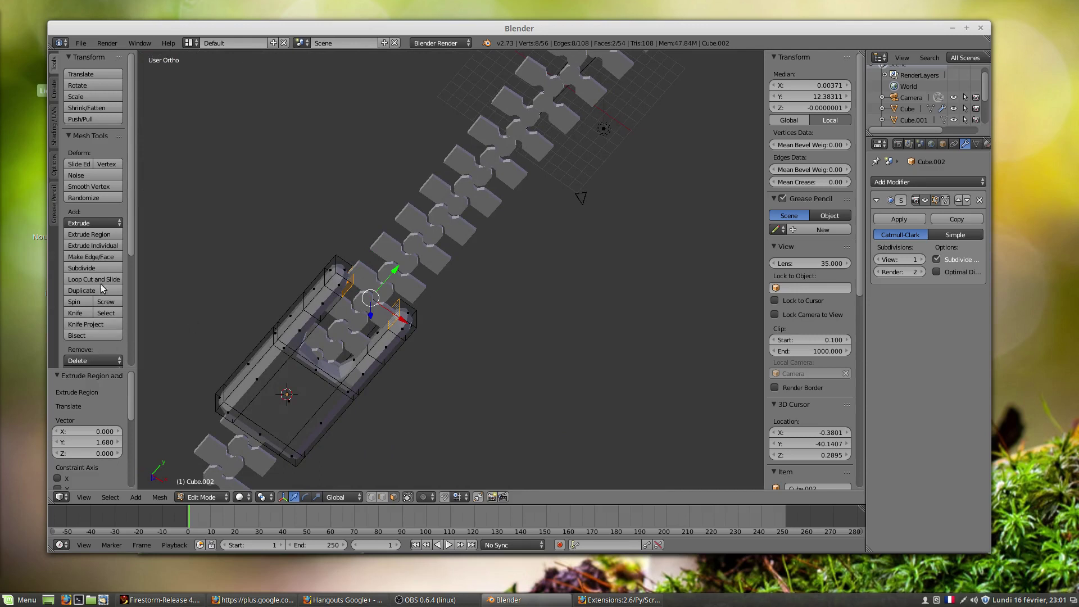
scroll(97, 304, "down", 8)
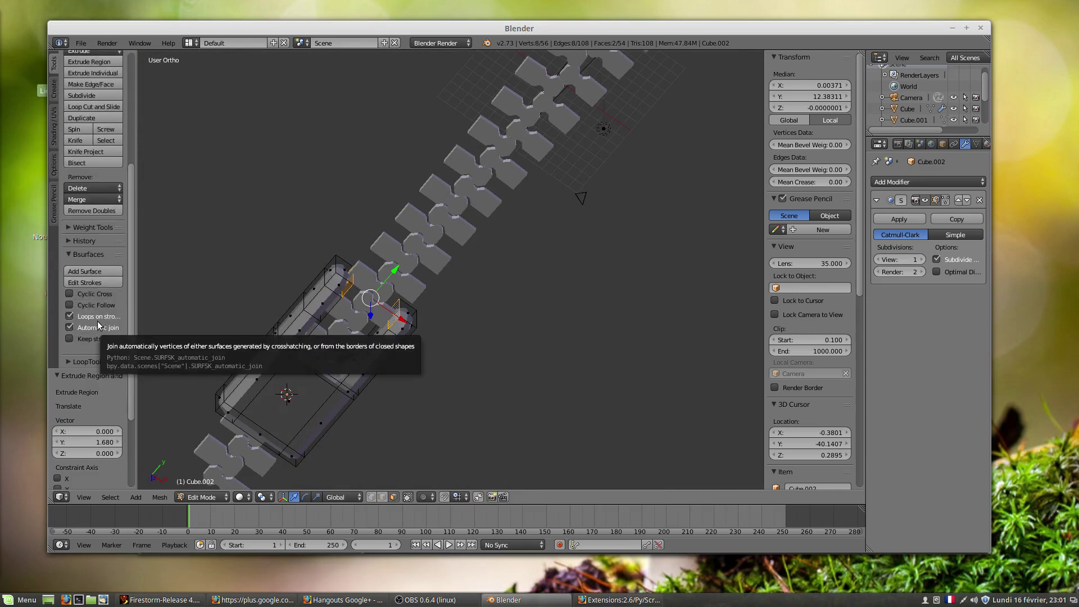
left_click(73, 364)
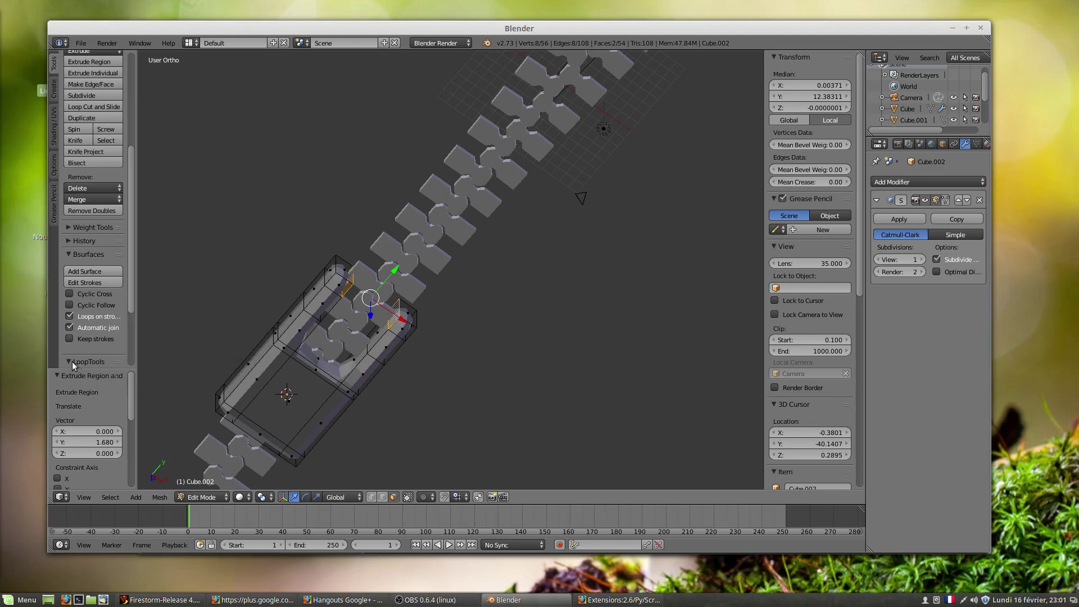
scroll(92, 326, "down", 4)
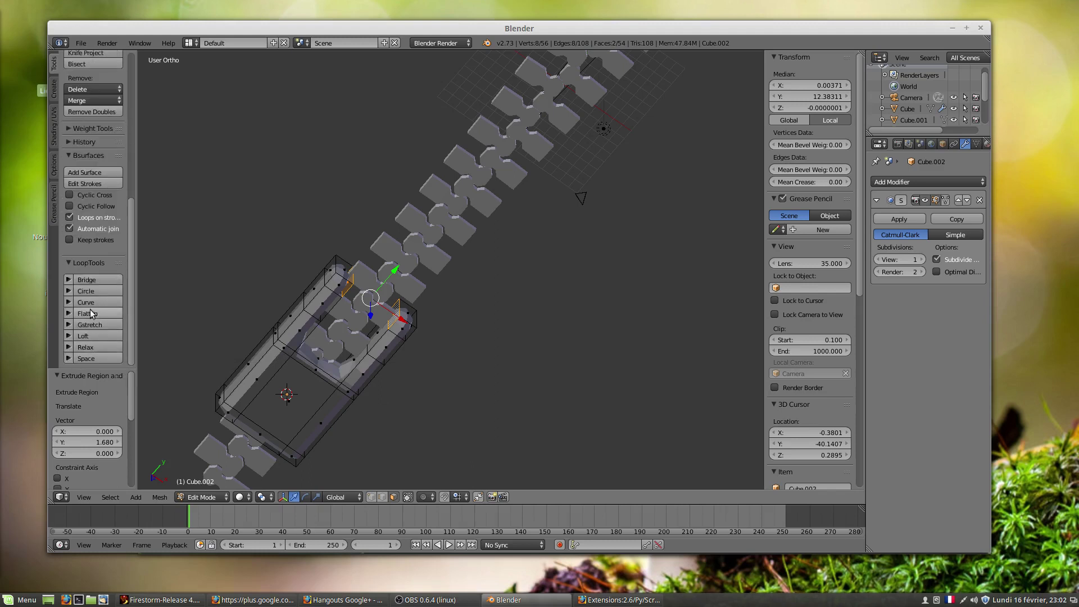
left_click(99, 281)
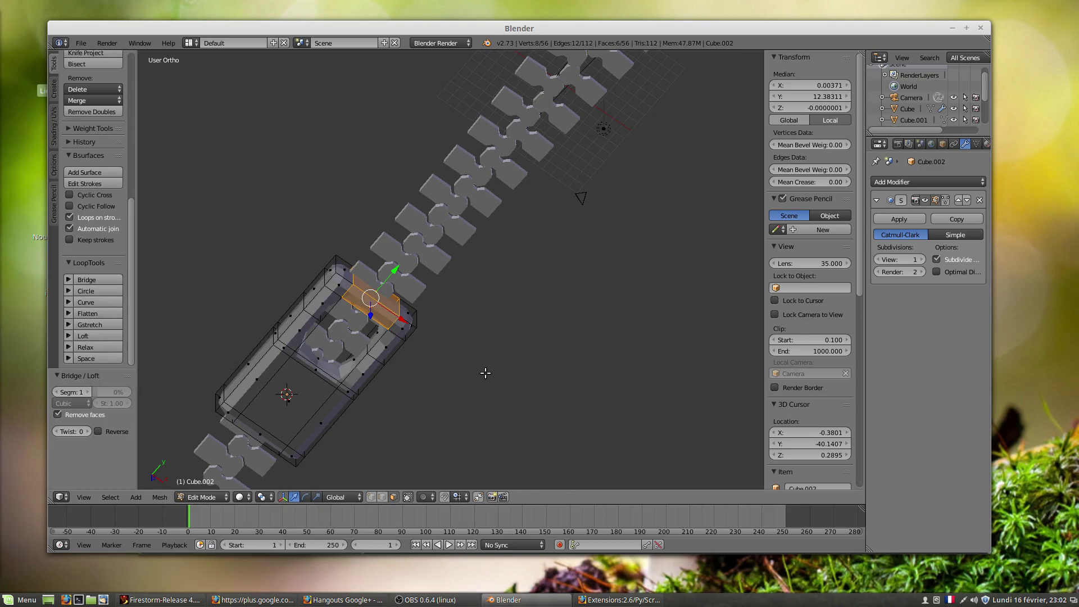
- Duplicate the slider's whole mesh, offset the copy by X 0.146, Y 3.986, Z 4.667, and hide it
key("KP_7")
middle_click_drag(524, 388, 449, 148, "shift")
scroll(508, 275, "up", 1)
scroll(508, 275, "up", 2)
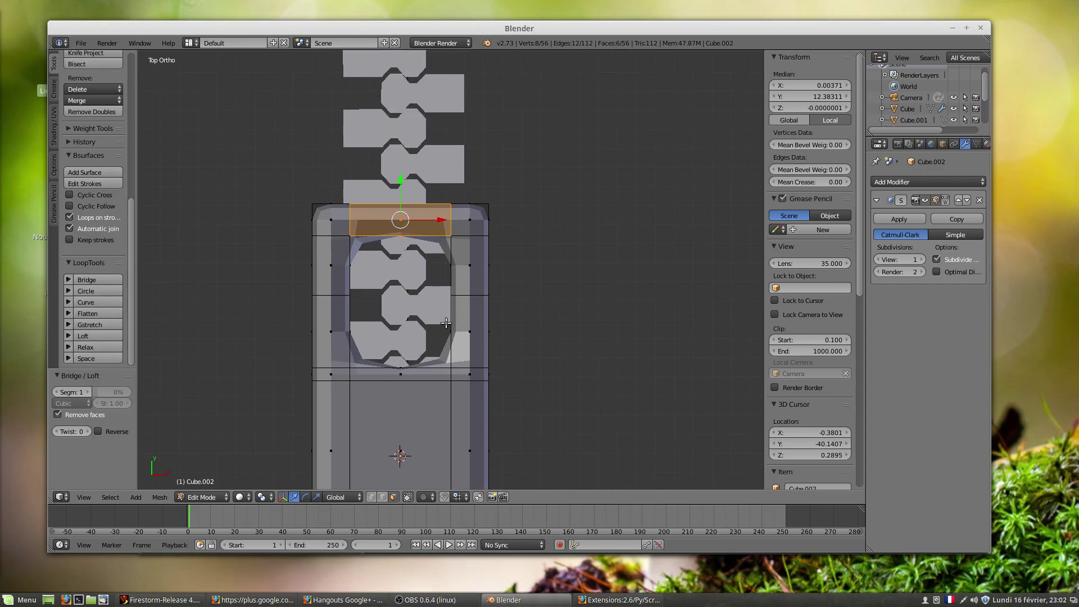
scroll(447, 332, "down", 4)
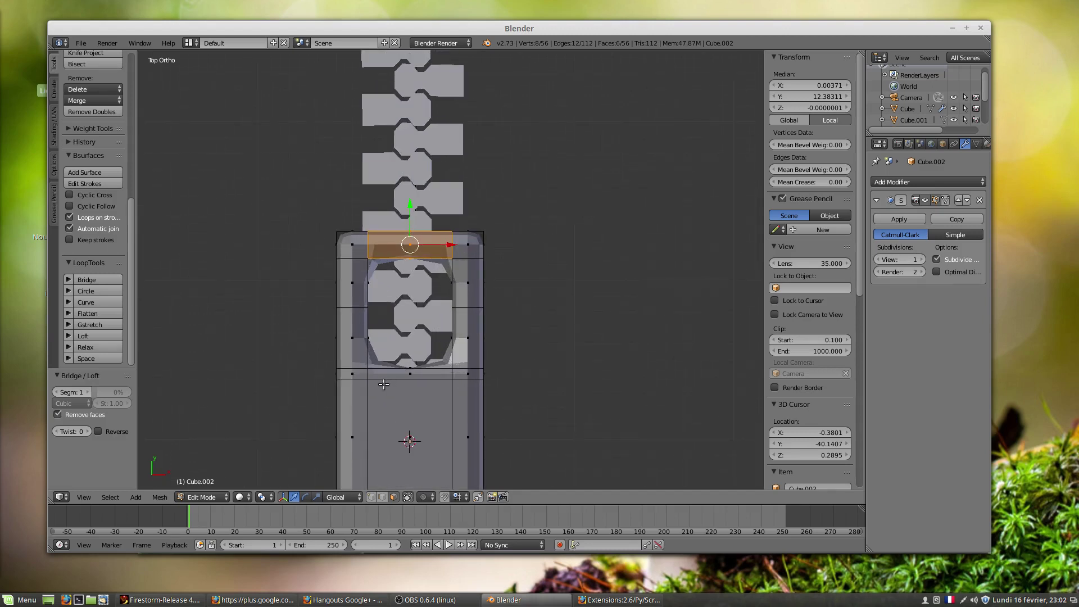
middle_click_drag(400, 389, 550, 282)
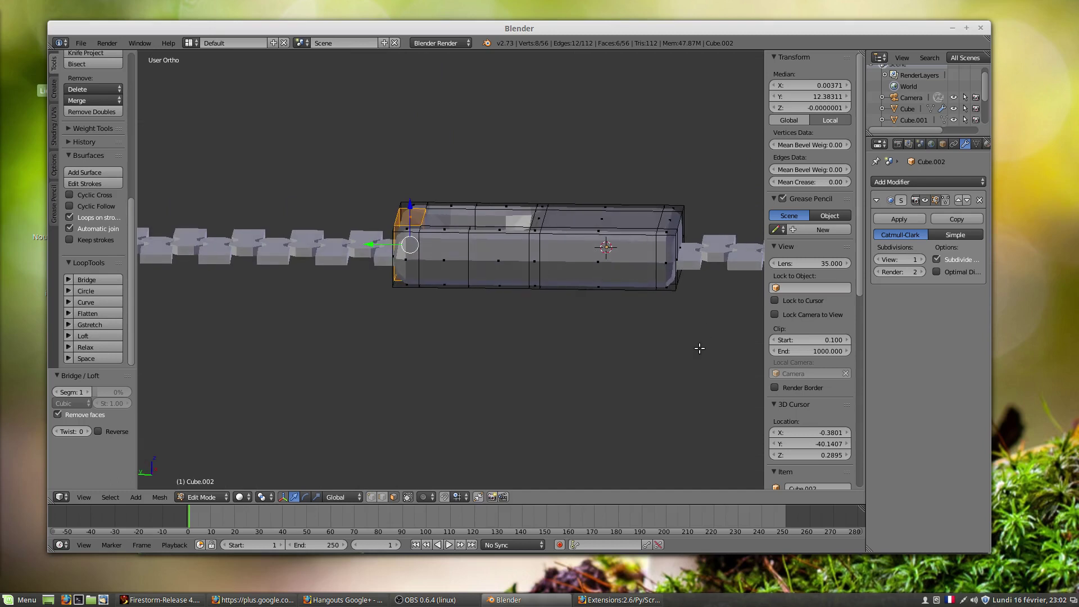
key("a")
key("a")
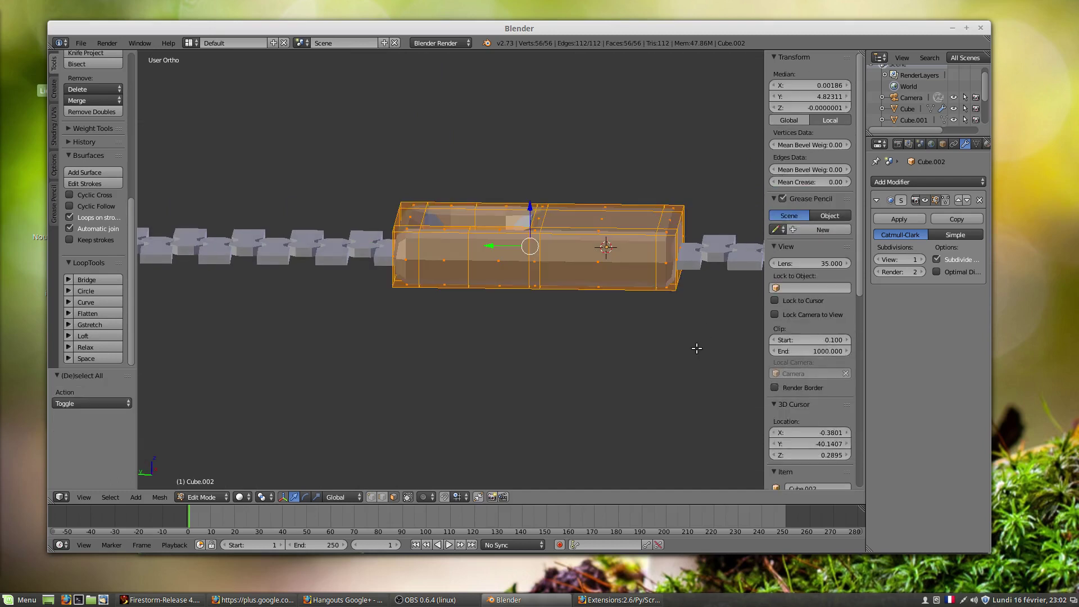
mouse_move(607, 273)
middle_mouse_down()
mouse_move(610, 295)
mouse_move(613, 254)
mouse_move(619, 260)
middle_mouse_up()
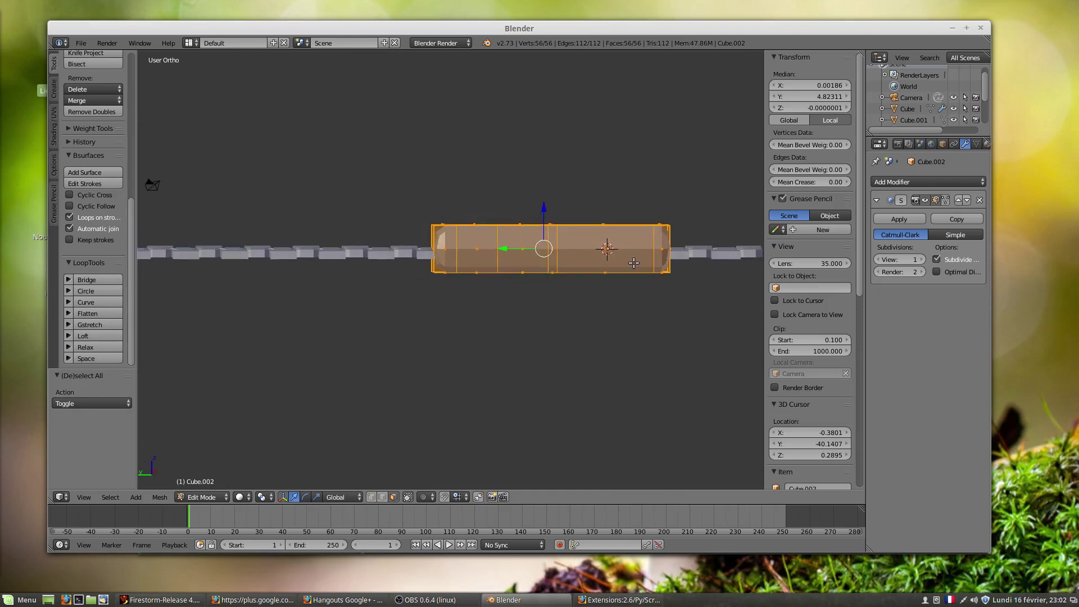
key("shift+d")
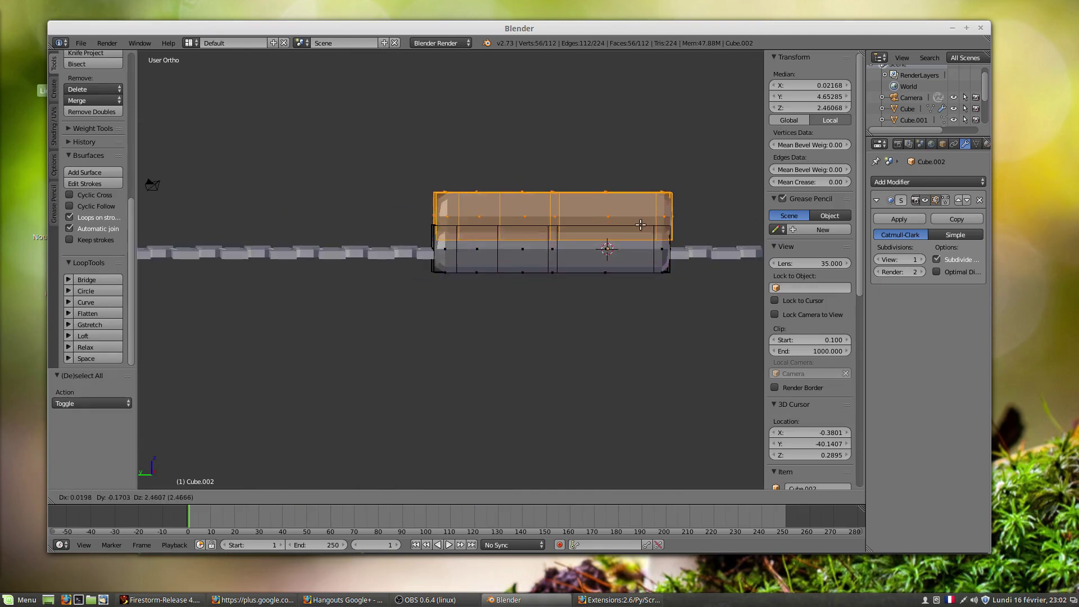
left_click(585, 201)
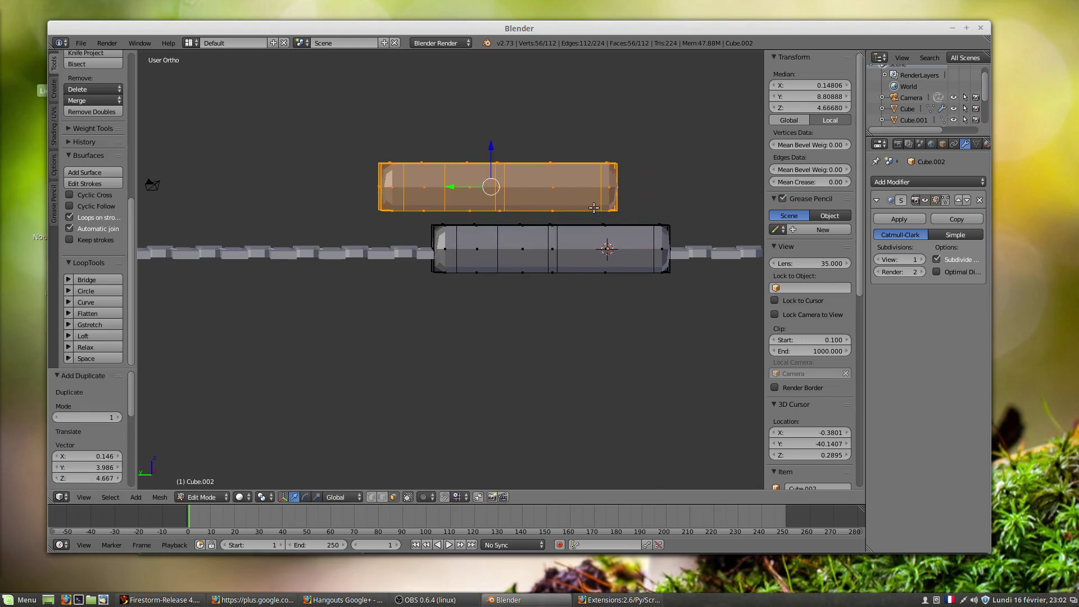
key("h")
- Extrude the opening's inner face on the slider body by 0.008, scale it to about 0.585, and move it -6.419 along Y into the body
middle_click_drag(602, 206, 474, 324)
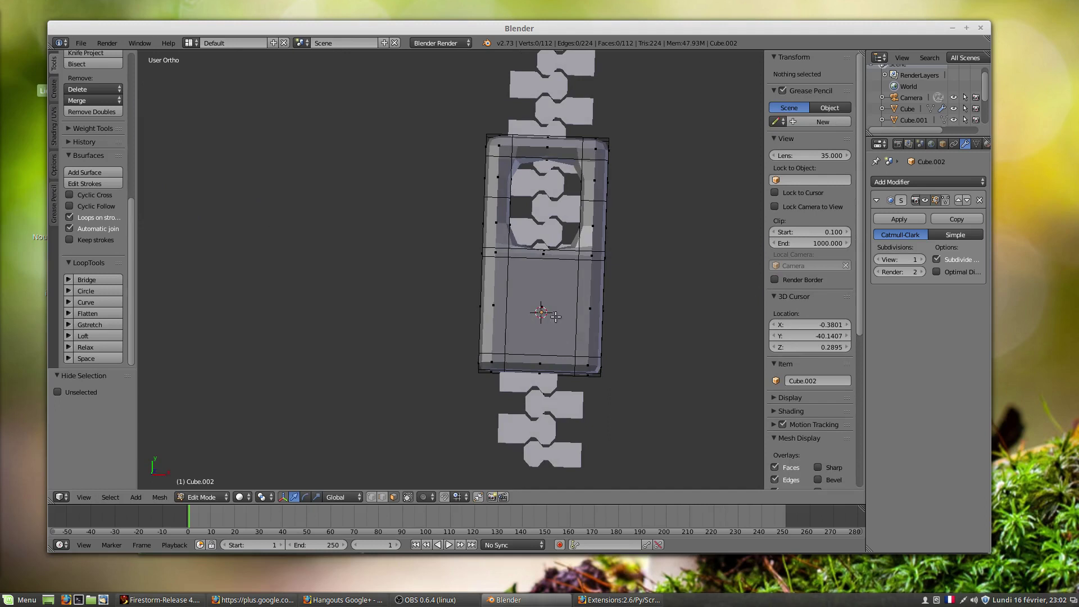
mouse_move(552, 313)
middle_mouse_down()
mouse_move(561, 299)
mouse_move(561, 312)
middle_mouse_up()
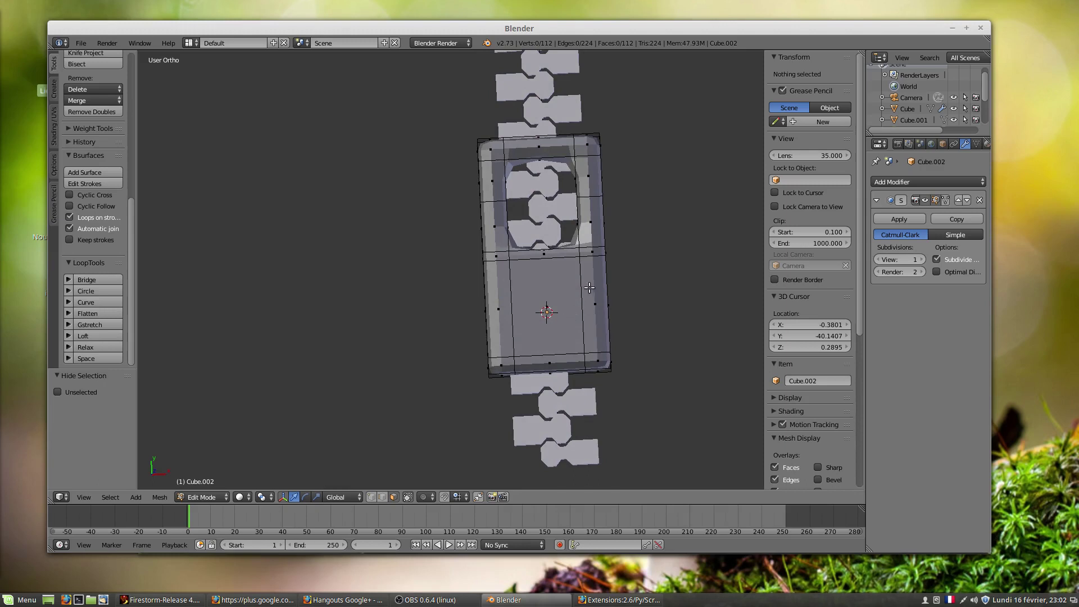
middle_click_drag(580, 267, 578, 338)
right_click(552, 255)
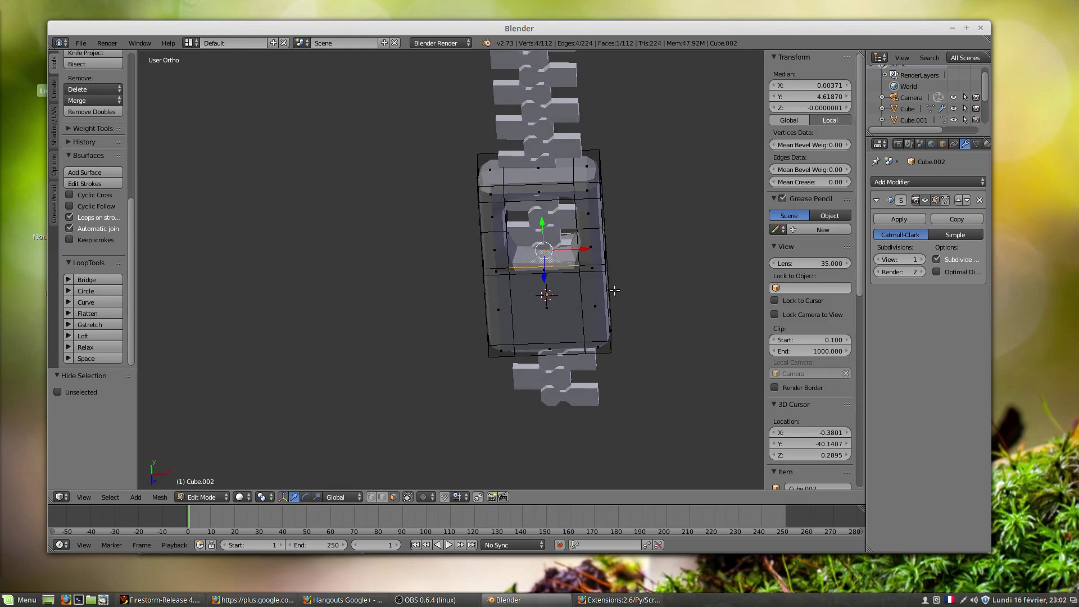
key("e")
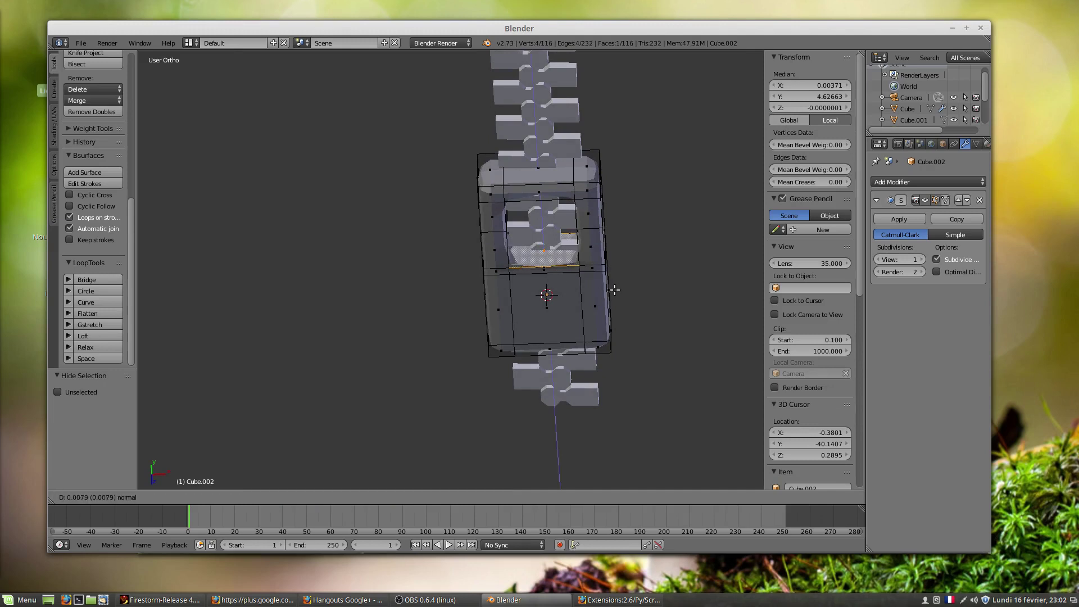
left_click(614, 289)
key("s")
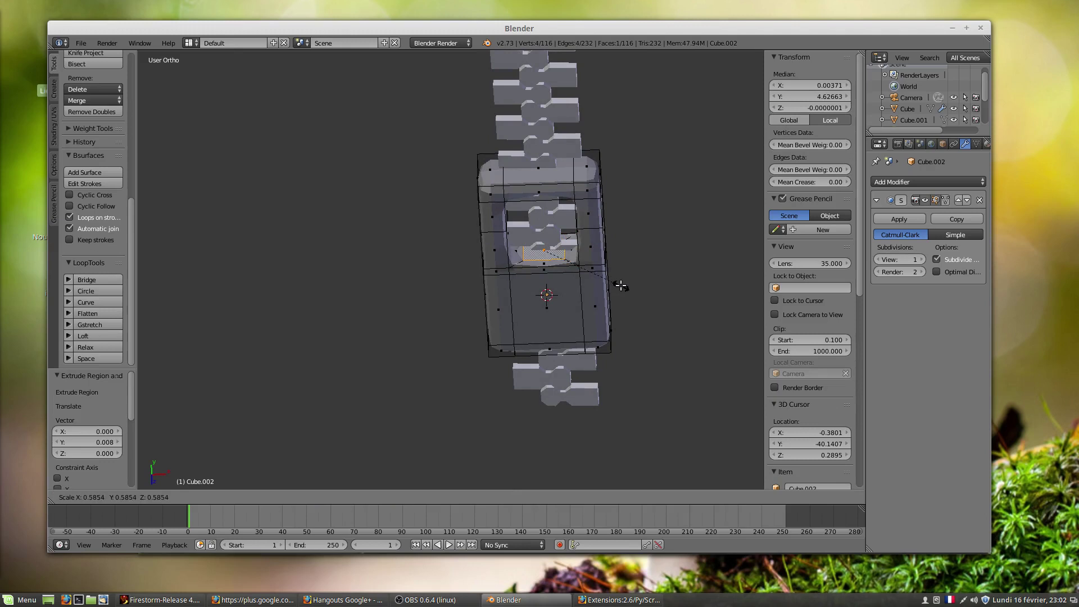
left_click(621, 285)
left_click_drag(541, 224, 565, 281)
- Extrude the middle face on the slider's lower end inward by 0.086 along Y and scale it to 0.708
middle_click_drag(565, 304, 556, 187)
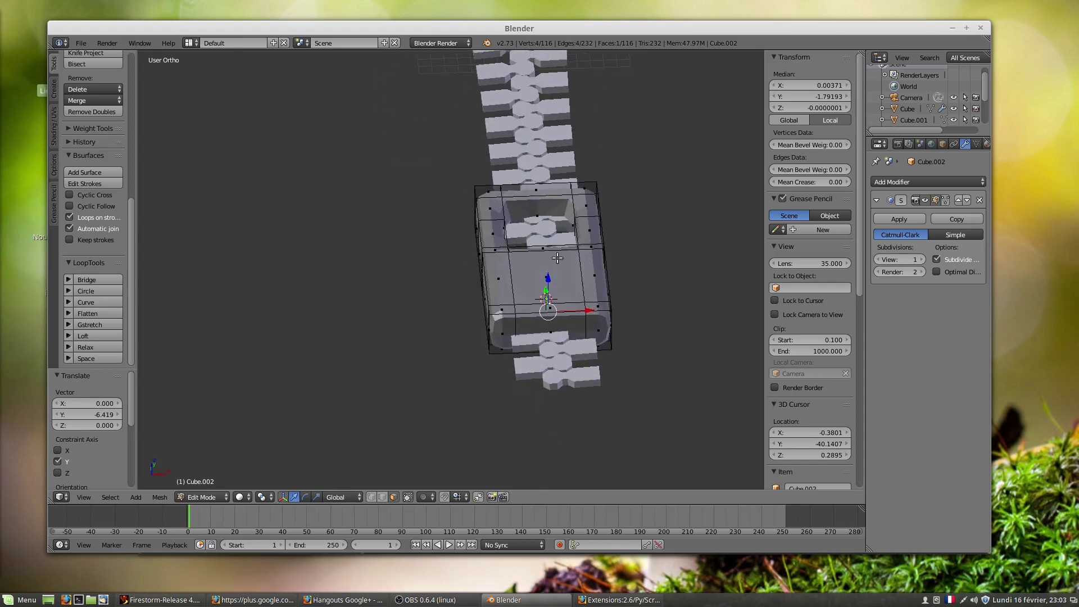
right_click(549, 330)
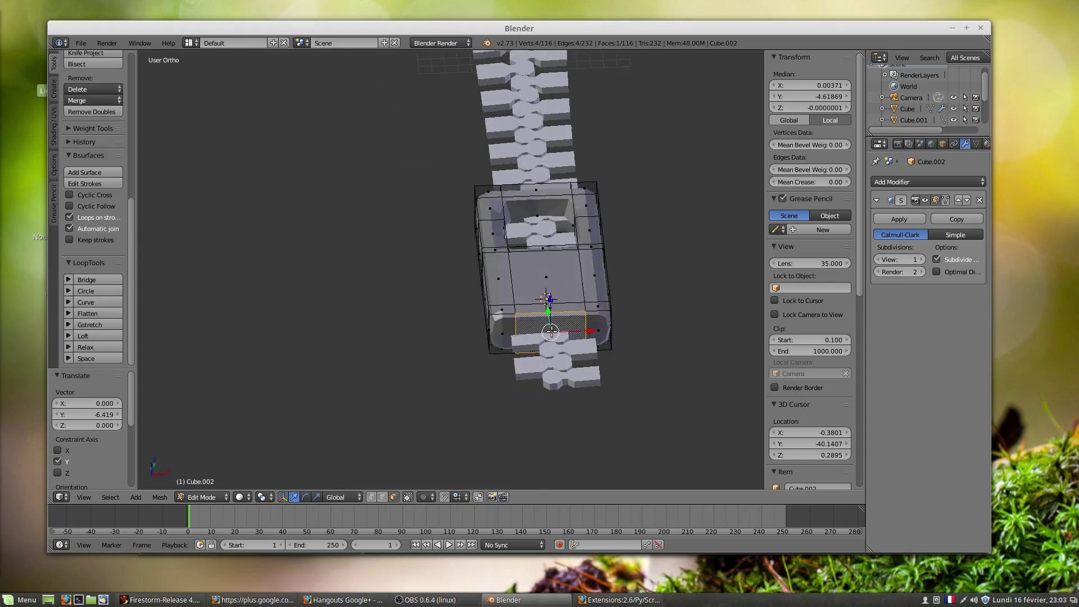
key("e")
left_click(582, 353)
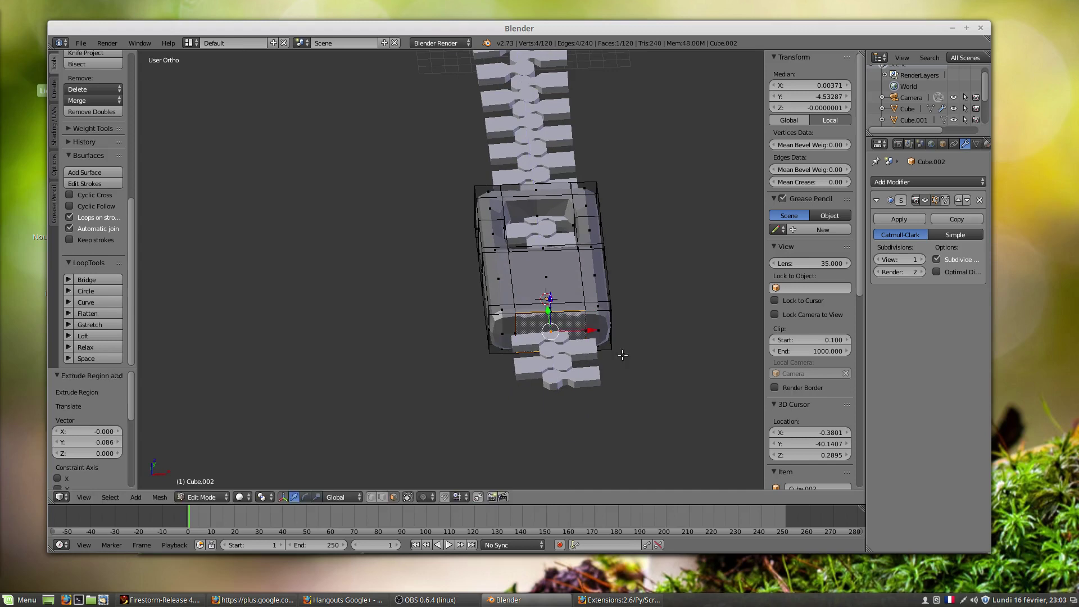
key("s")
left_click(600, 351)
- Bridge the inset end face to the face inside the slider body with LoopTools, with Remove faces turned off
middle_click_drag(561, 343, 574, 409)
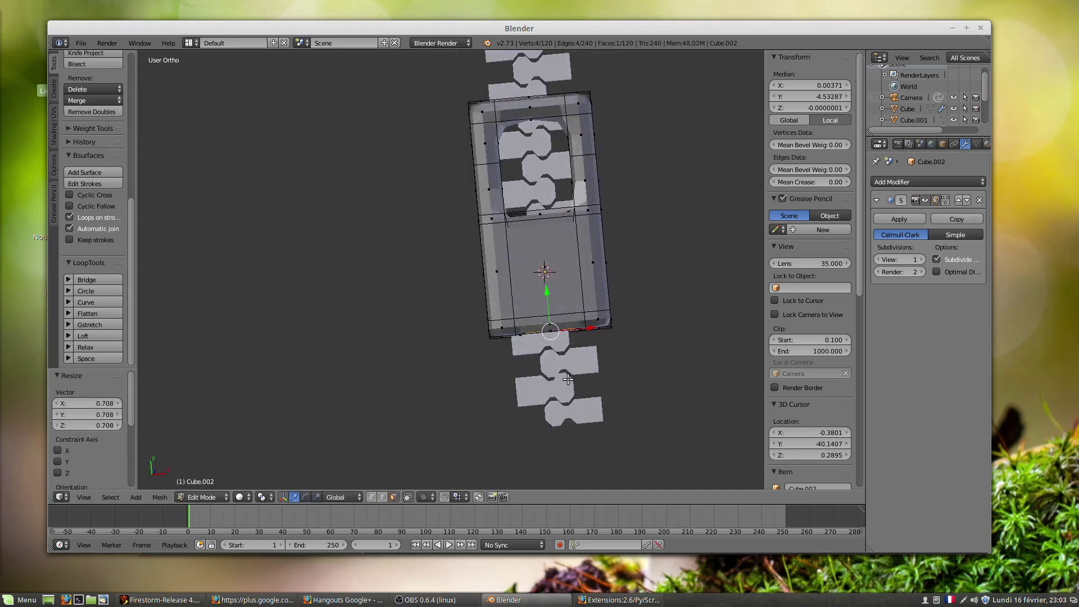
key("z")
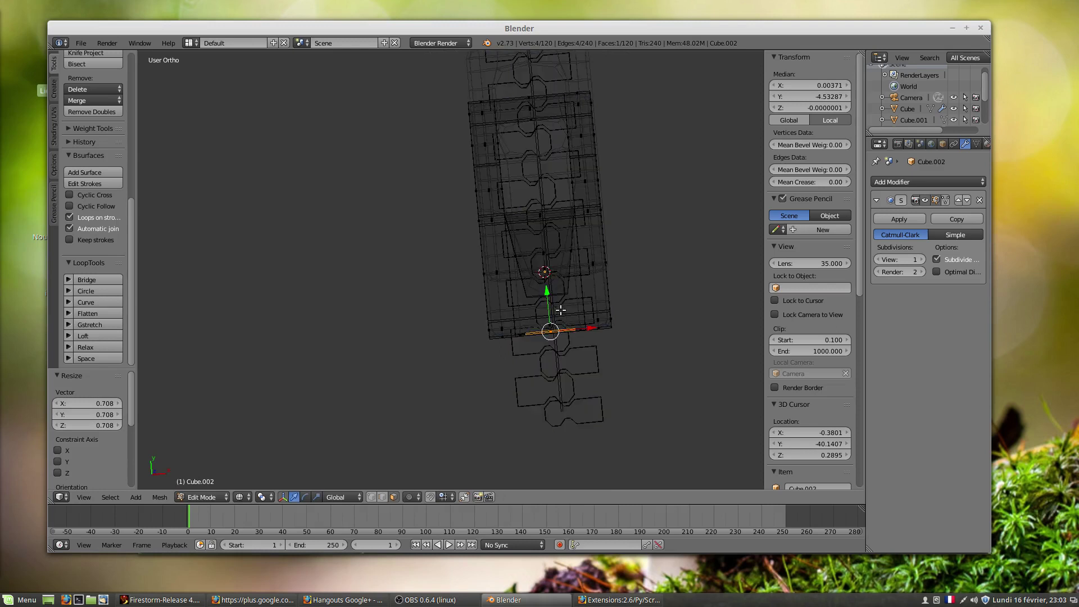
middle_click_drag(560, 310, 561, 274)
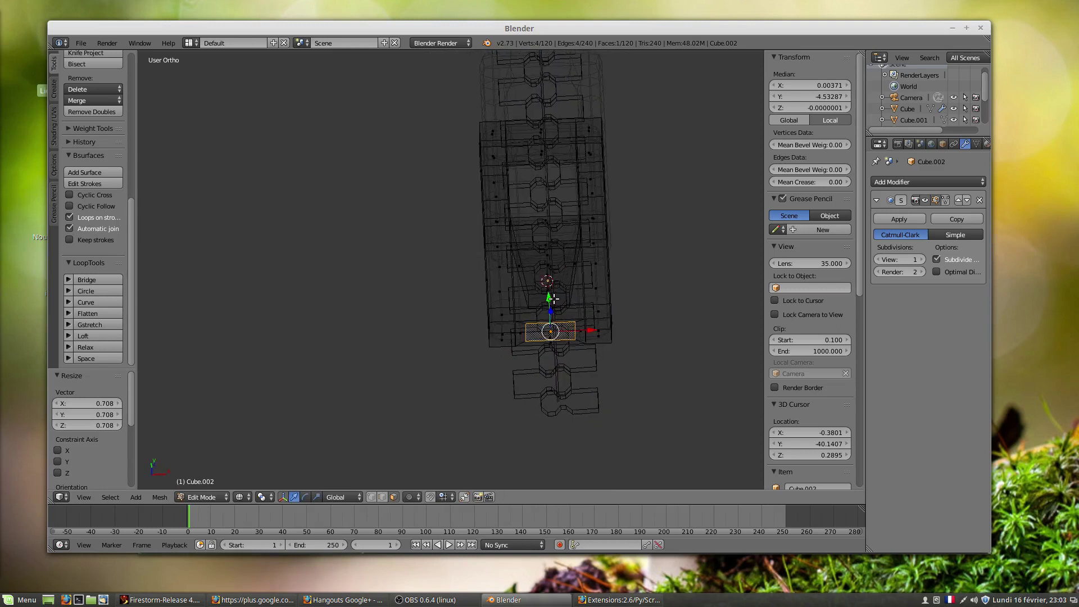
right_click(553, 299, "shift")
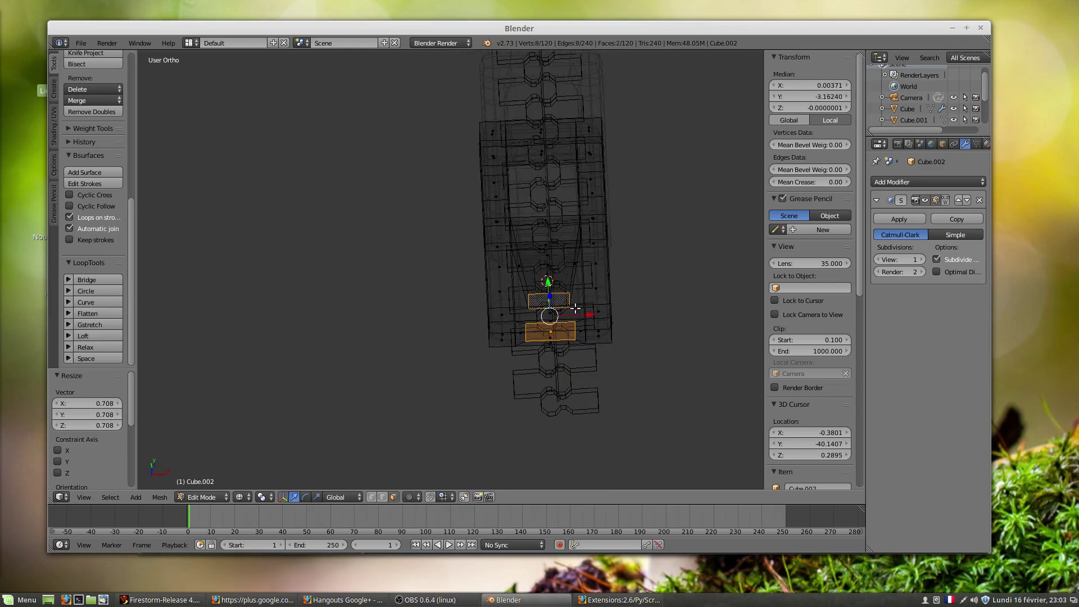
left_click(85, 279)
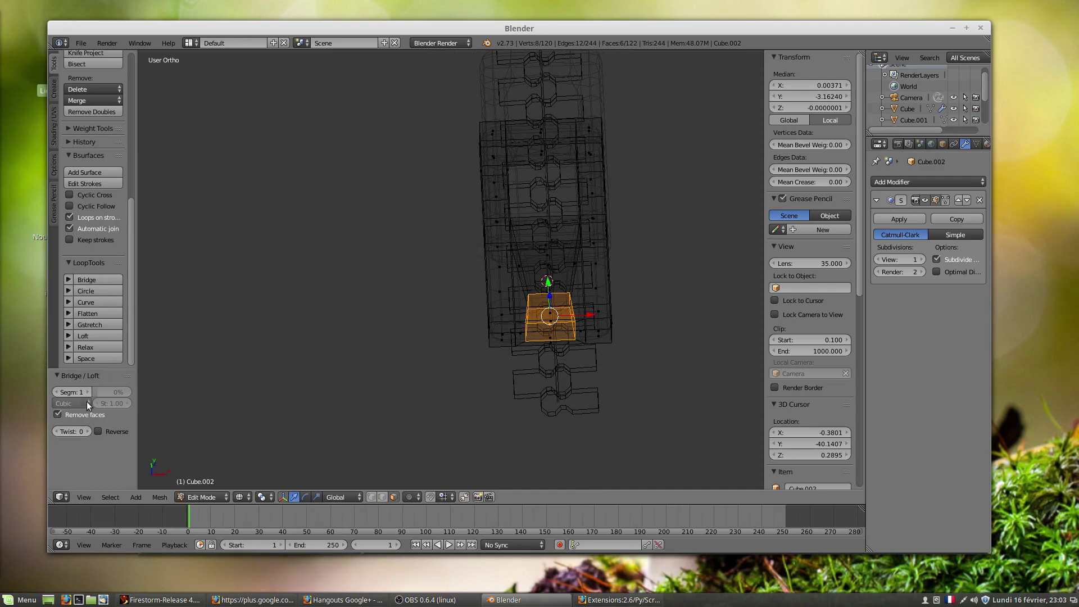
left_click(58, 414)
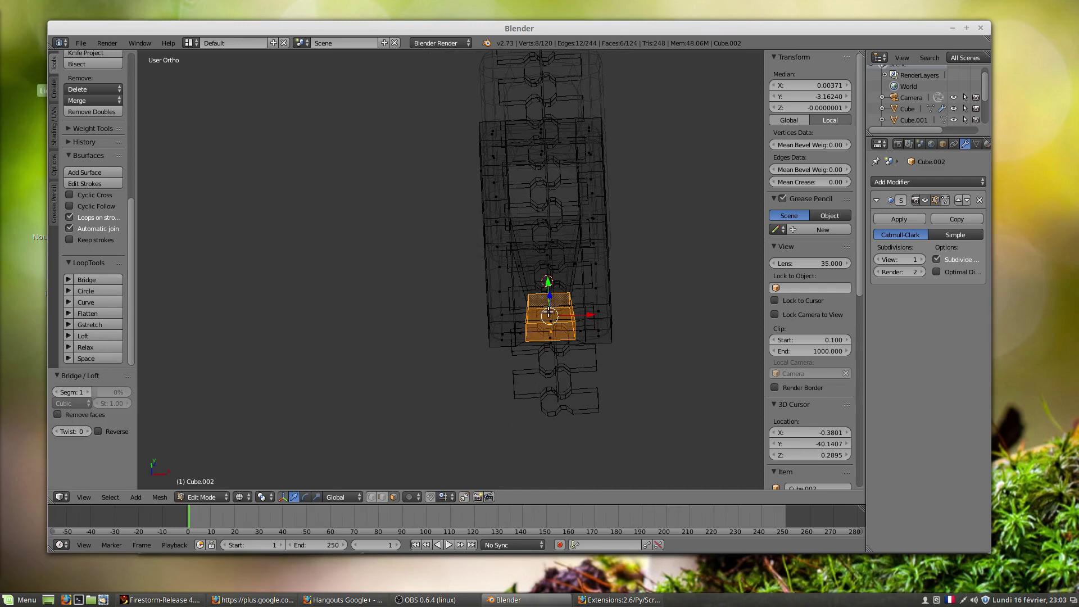
middle_click_drag(548, 312, 538, 266)
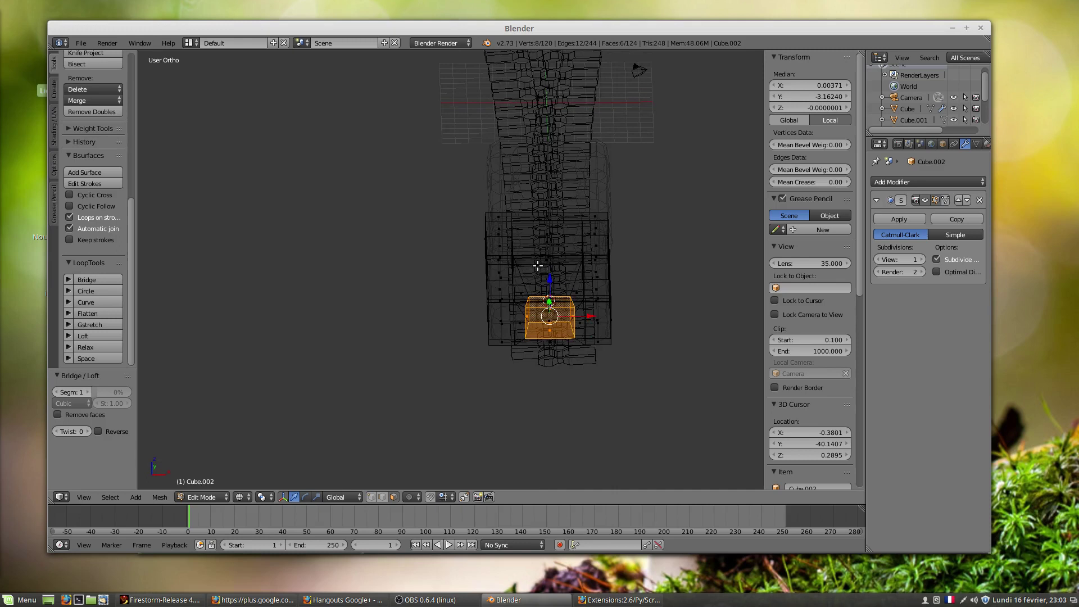
scroll(548, 306, "up", 5)
key("z")
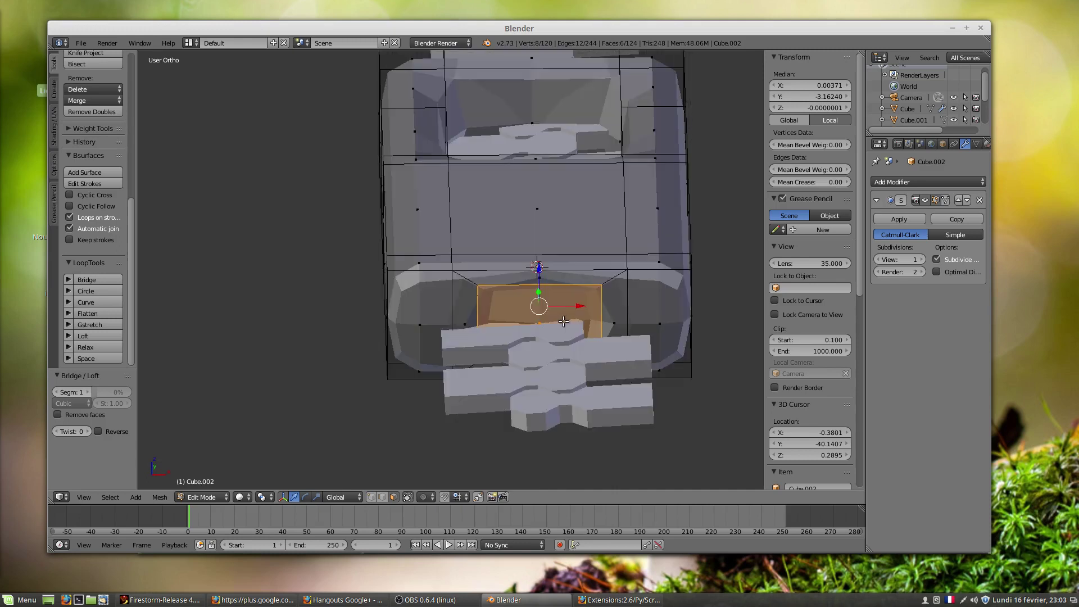
- Delete the two faces capping the bridged channel so the passage runs through the slider
scroll(566, 314, "up", 1)
middle_click_drag(566, 313, 559, 283)
scroll(557, 285, "down", 1)
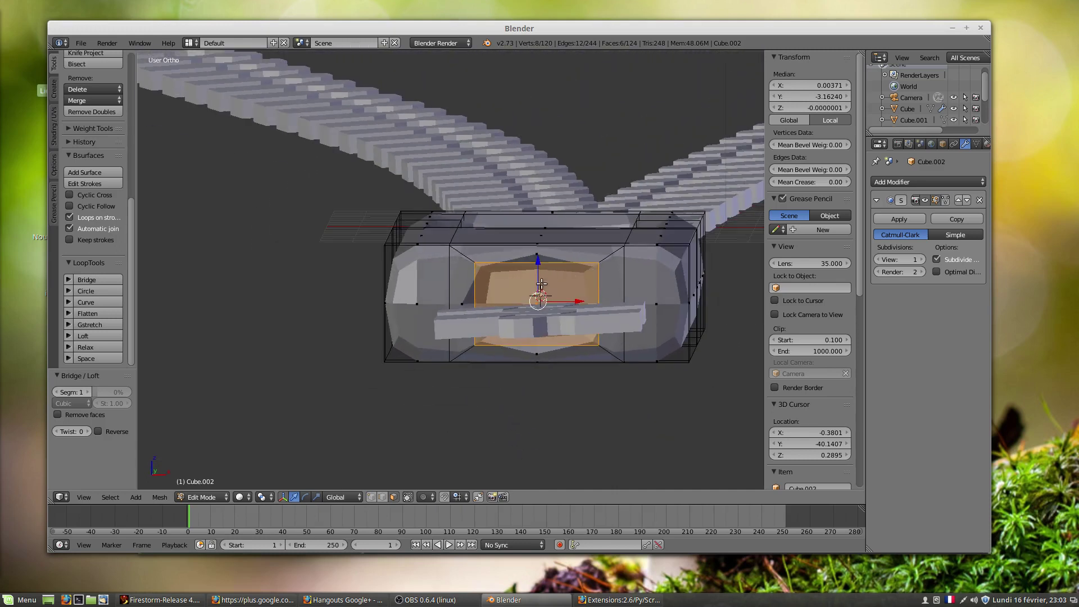
right_click(544, 289)
scroll(545, 289, "up", 2)
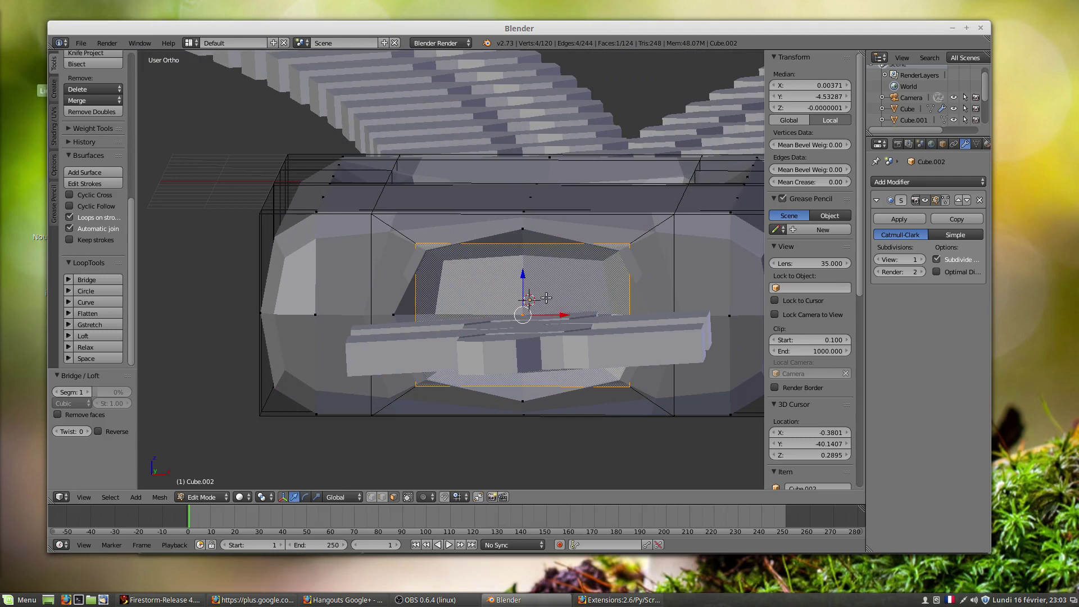
key("x")
left_click(565, 310)
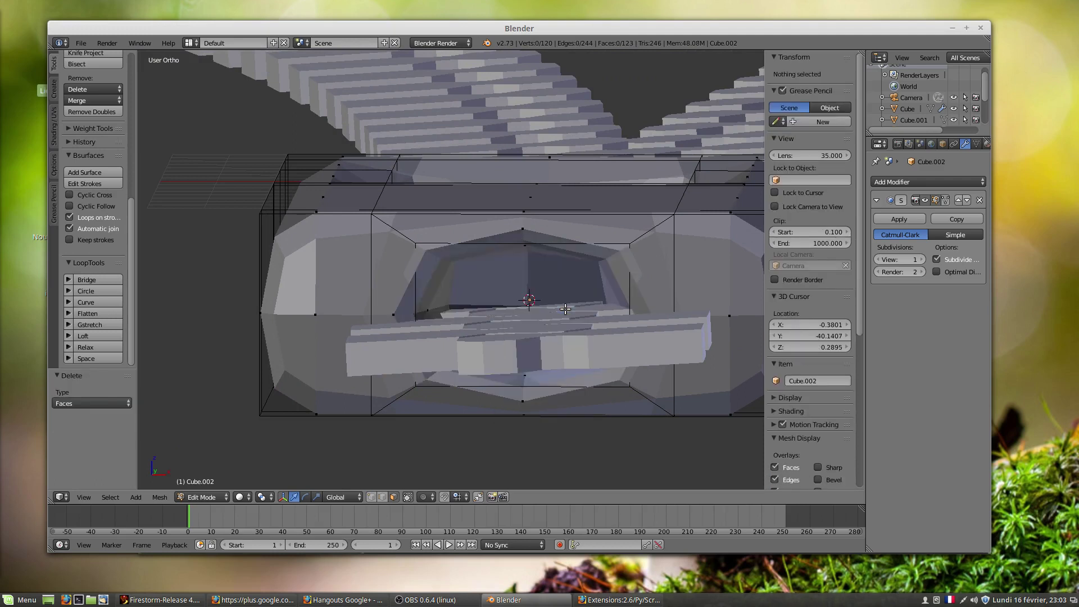
middle_click_drag(547, 303, 531, 289)
right_click(530, 289)
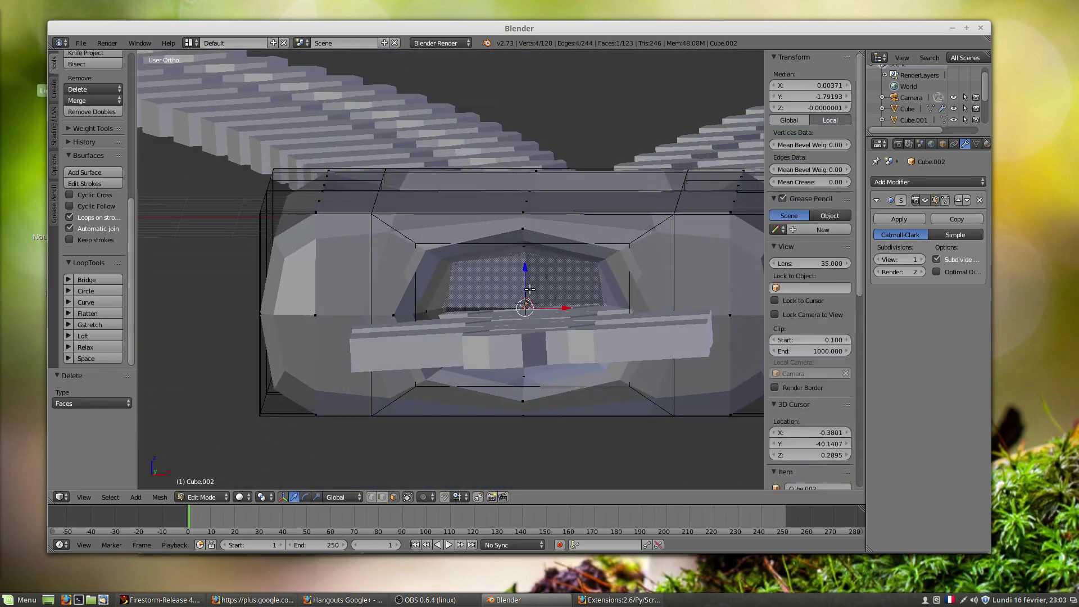
key("x")
left_click(547, 296)
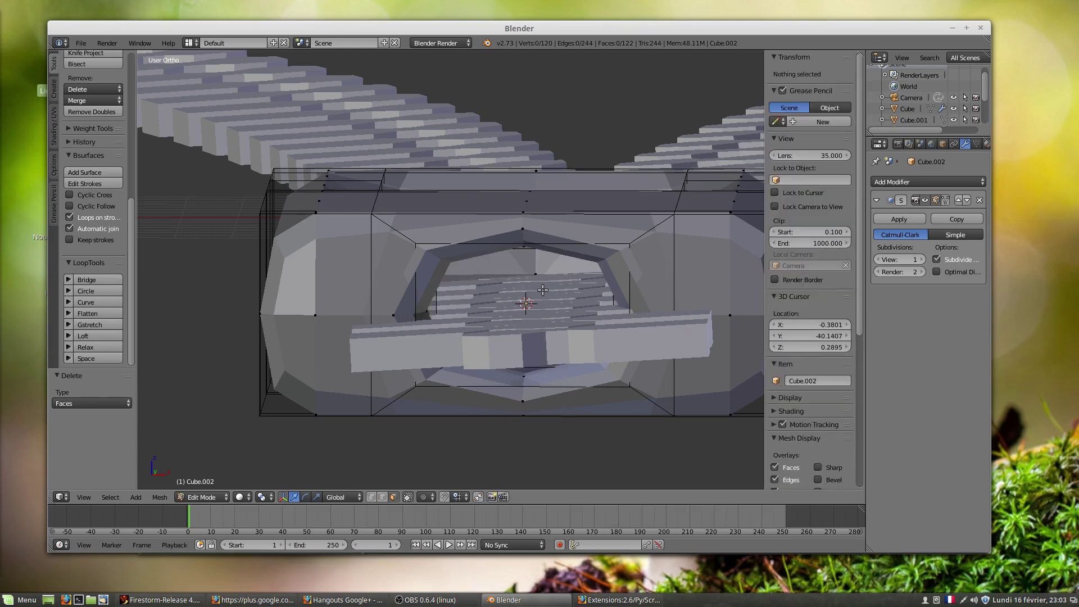
- Examine the hollow slider and how the interlocking teeth pass through it, from several angles and distances
middle_click_drag(547, 288, 520, 406)
scroll(551, 354, "down", 9)
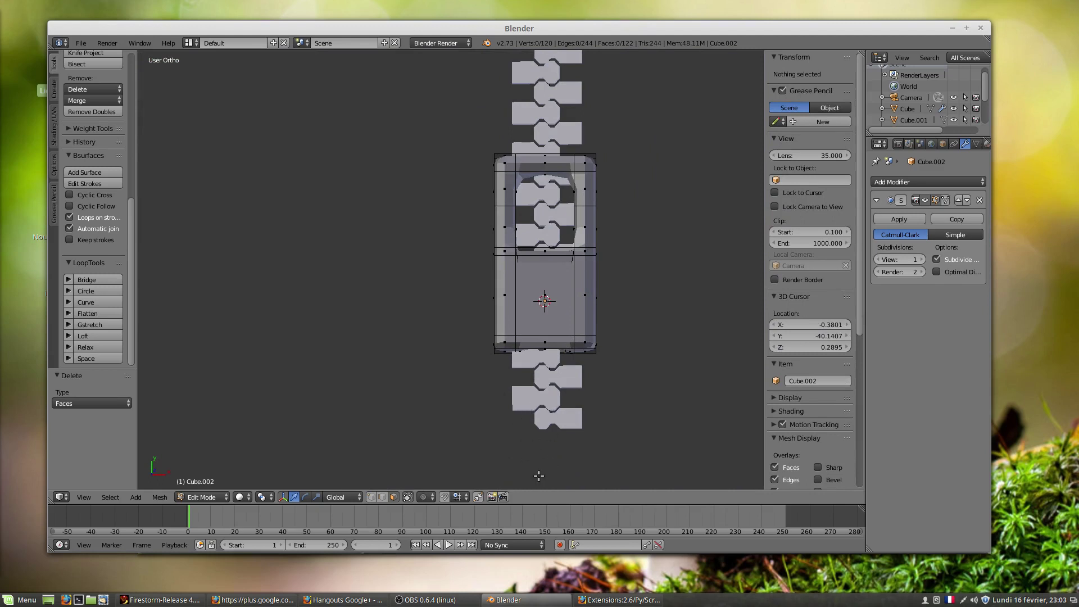
mouse_move(546, 344)
middle_mouse_down()
mouse_move(515, 340)
mouse_move(547, 330)
middle_mouse_up()
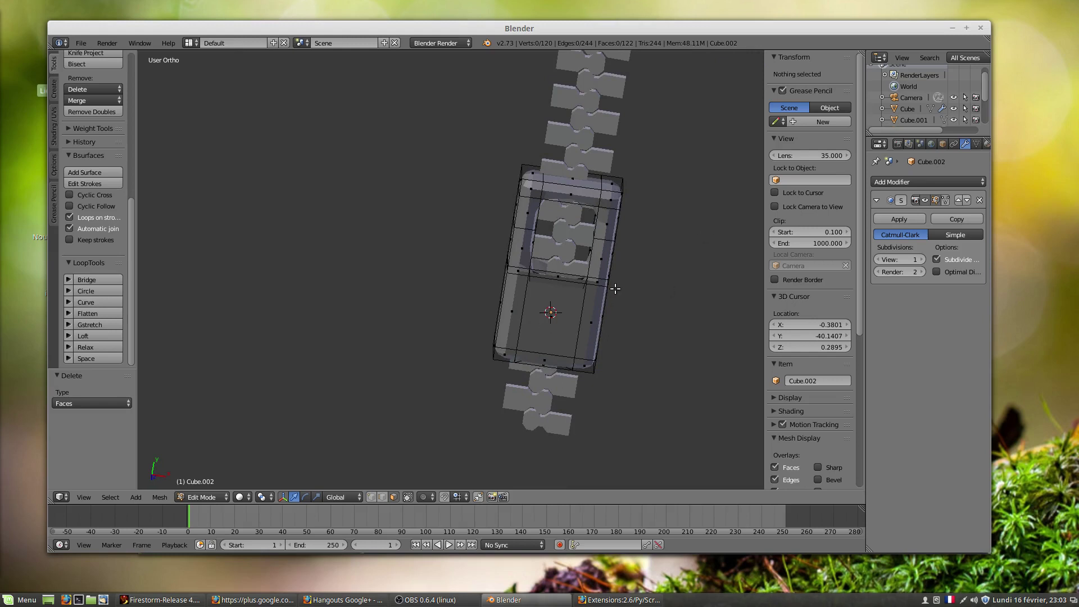
middle_click_drag(615, 288, 506, 161, "shift")
middle_click_drag(381, 268, 406, 360)
key("KP_1")
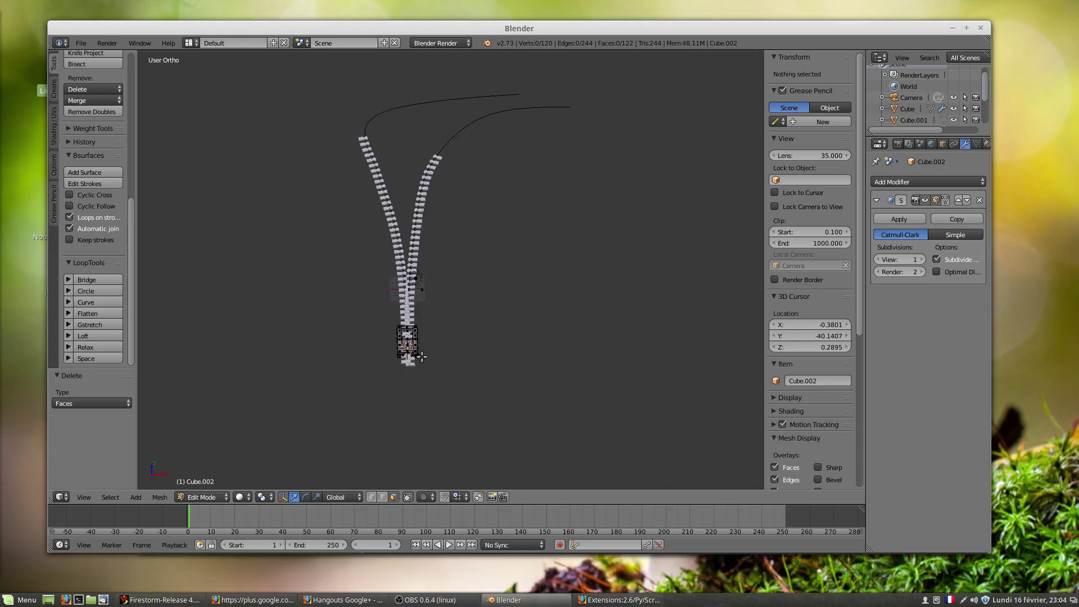
scroll(428, 346, "up", 5)
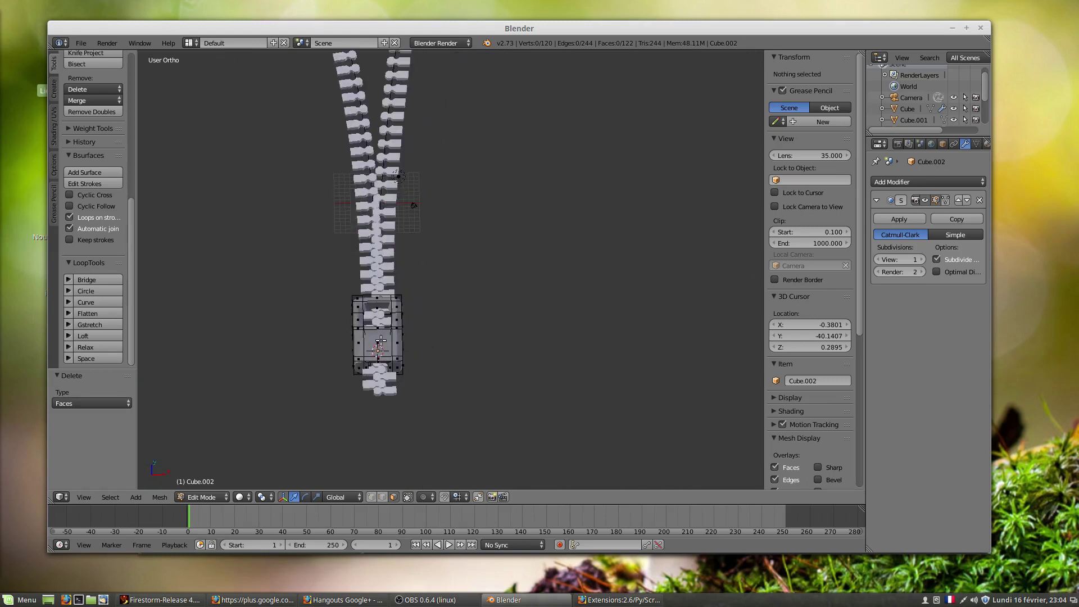
middle_click_drag(374, 343, 379, 364)
scroll(388, 396, "up", 2)
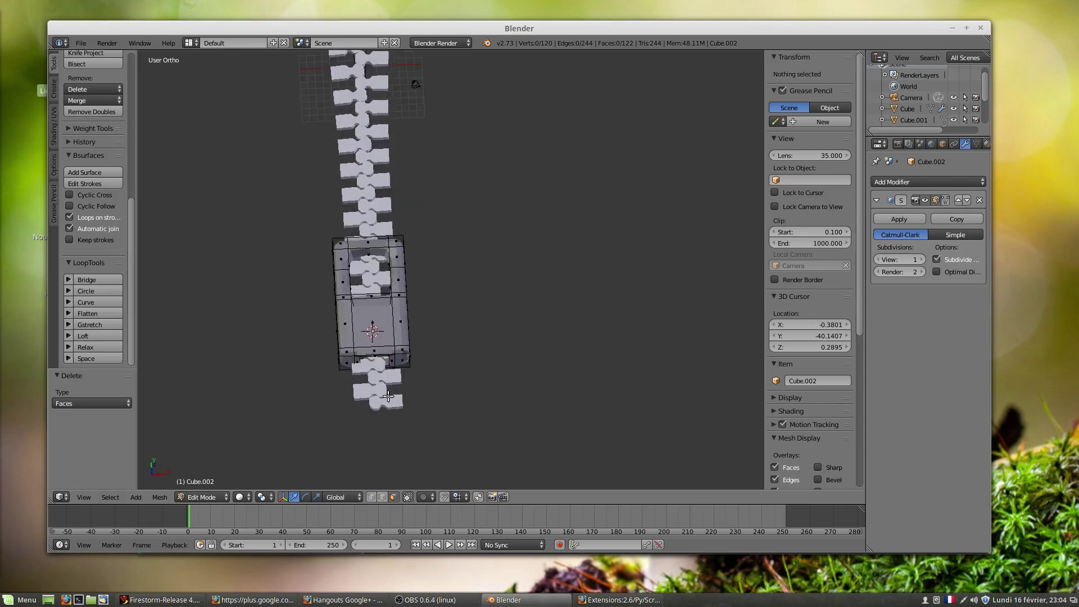
scroll(387, 395, "up", 4)
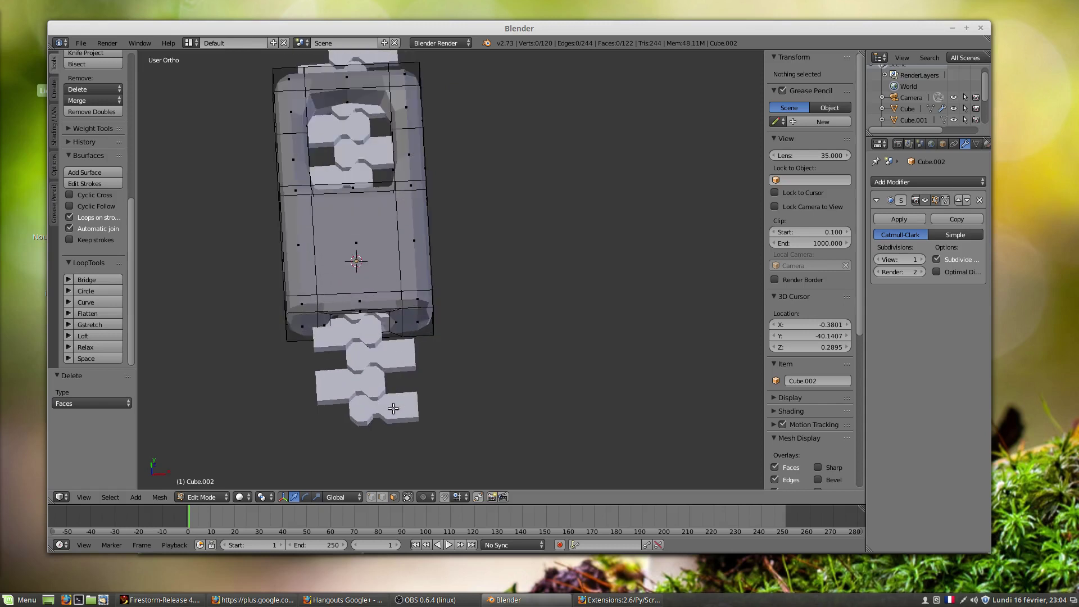
- Leave the slider's mesh editing and open the right-hand row of teeth for mesh editing
key("Tab")
right_click(396, 407)
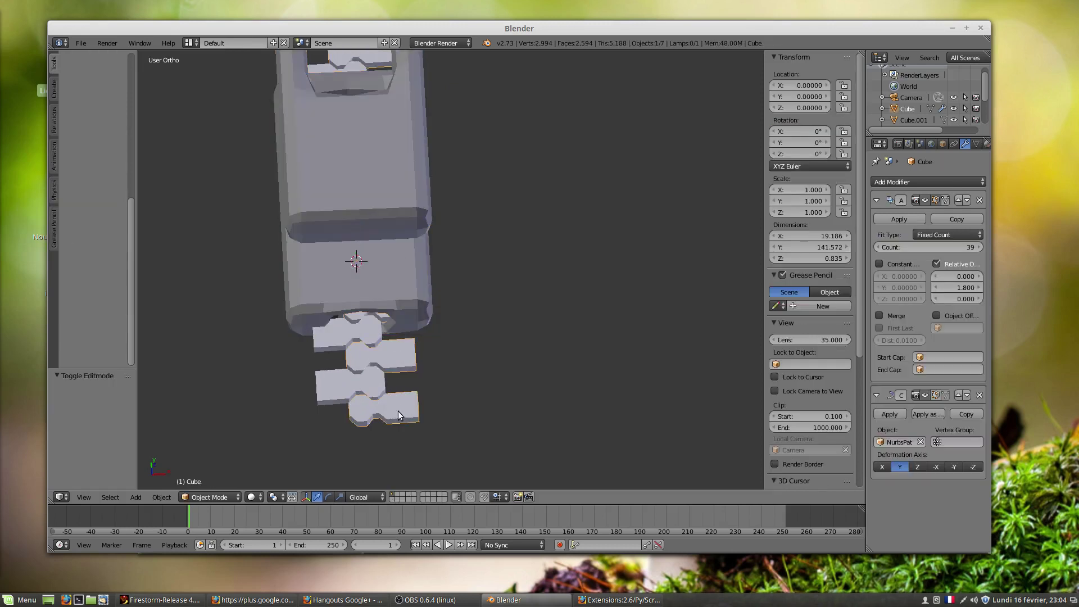
key("Tab")
- Examine the row's original tooth mesh, its curve-deformed copies and their spacing up to the slider
scroll(446, 296, "down", 4)
scroll(445, 297, "down", 3)
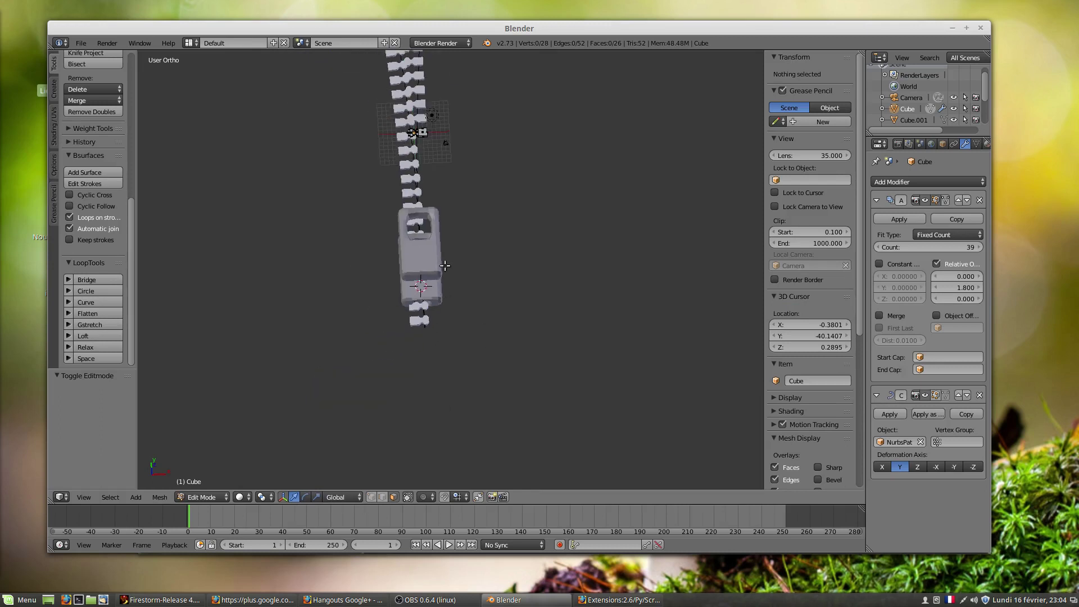
scroll(417, 165, "up", 9)
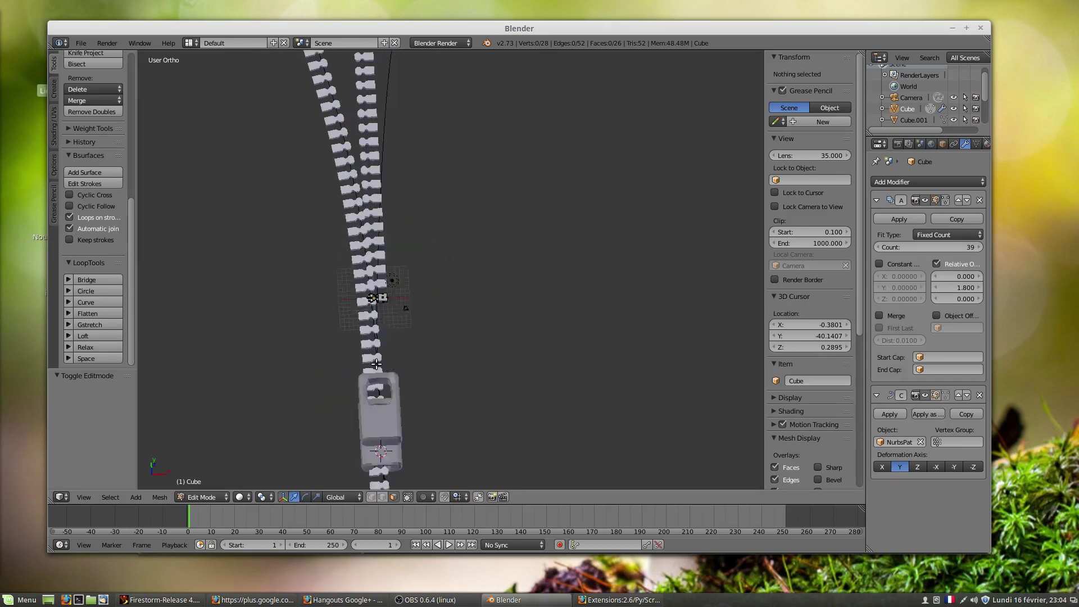
middle_click_drag(372, 288, 399, 282)
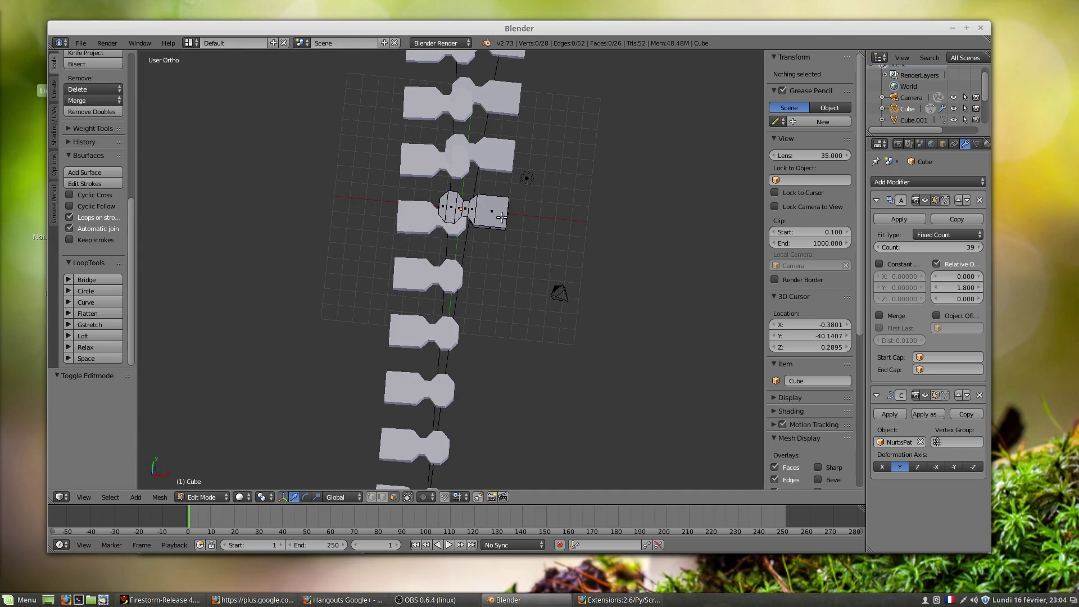
scroll(509, 213, "down", 7)
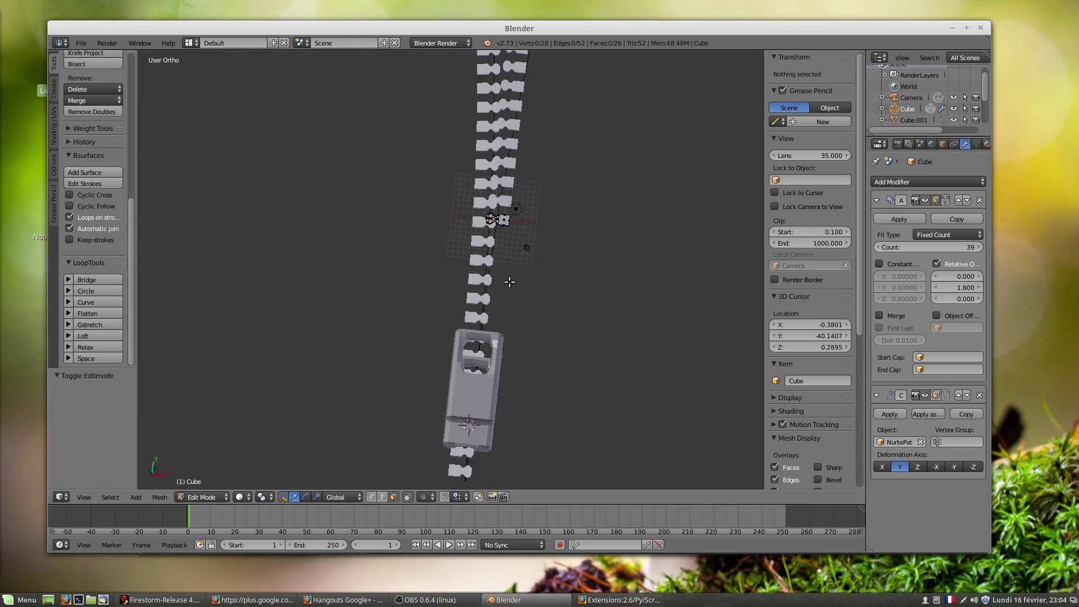
mouse_move(514, 310)
middle_mouse_down()
mouse_move(460, 238)
mouse_move(522, 326)
middle_mouse_up()
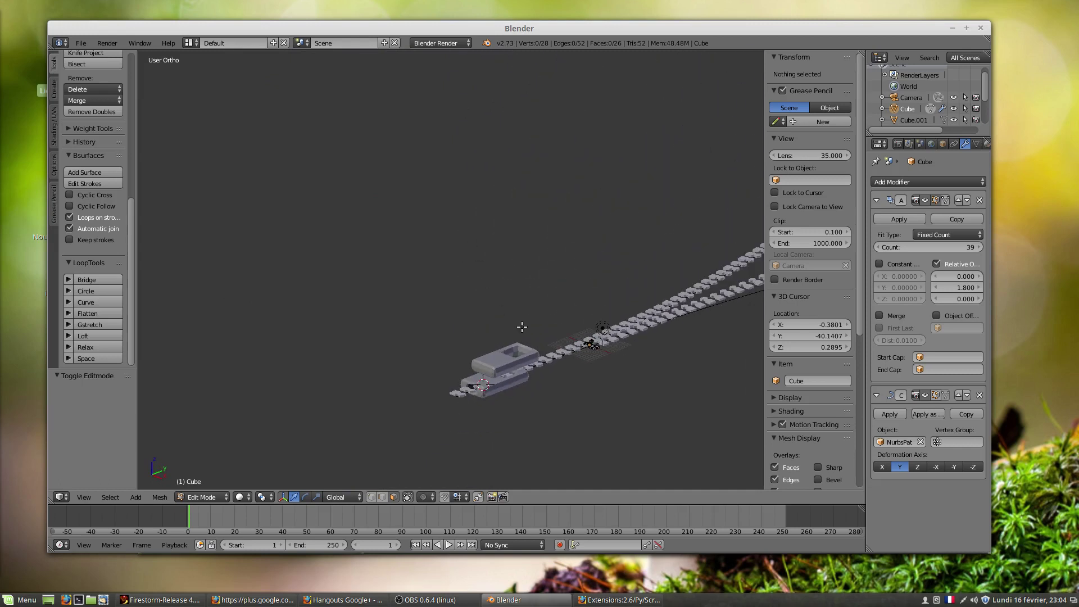
middle_click_drag(615, 345, 499, 343, "shift")
scroll(453, 372, "up", 8)
scroll(488, 334, "down", 1)
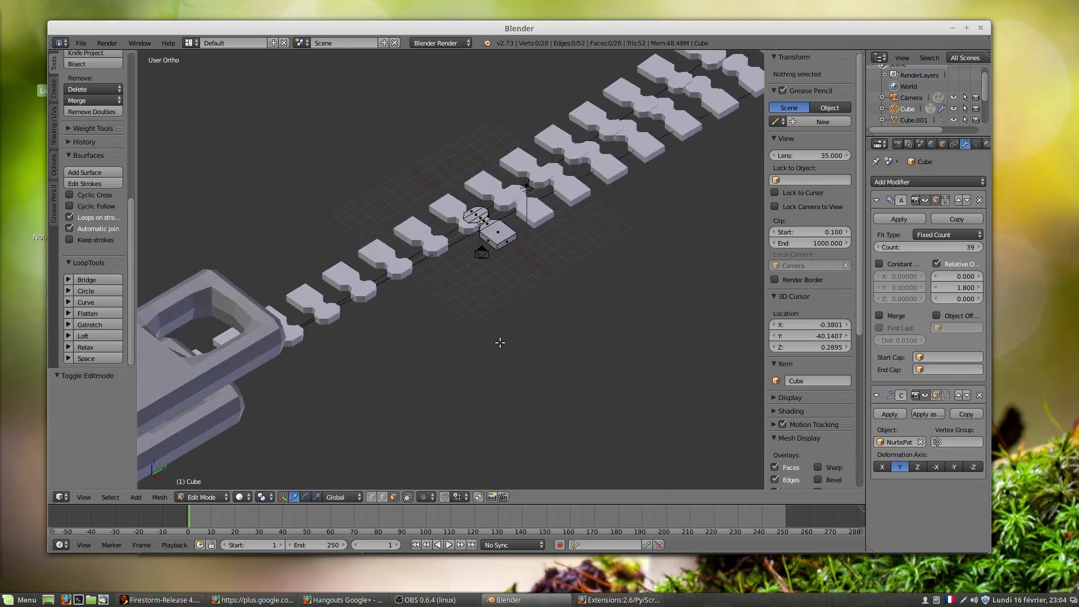
middle_click_drag(510, 263, 451, 395, "shift")
scroll(451, 399, "up", 2)
scroll(451, 398, "up", 3)
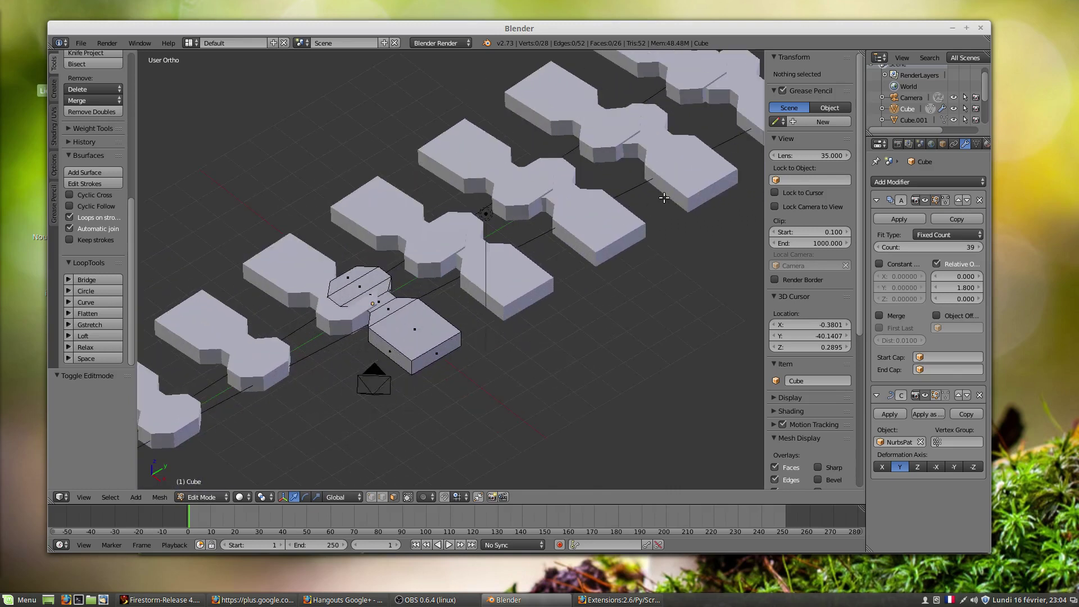
middle_click_drag(391, 339, 392, 356)
scroll(410, 337, "down", 1)
middle_click_drag(408, 258, 371, 420, "shift")
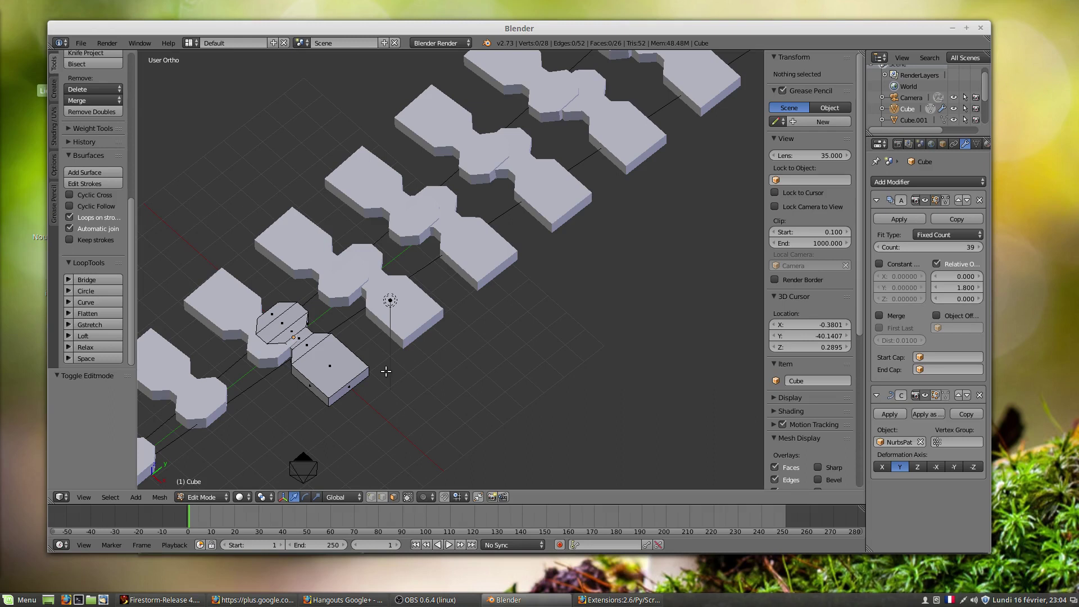
scroll(386, 372, "down", 8)
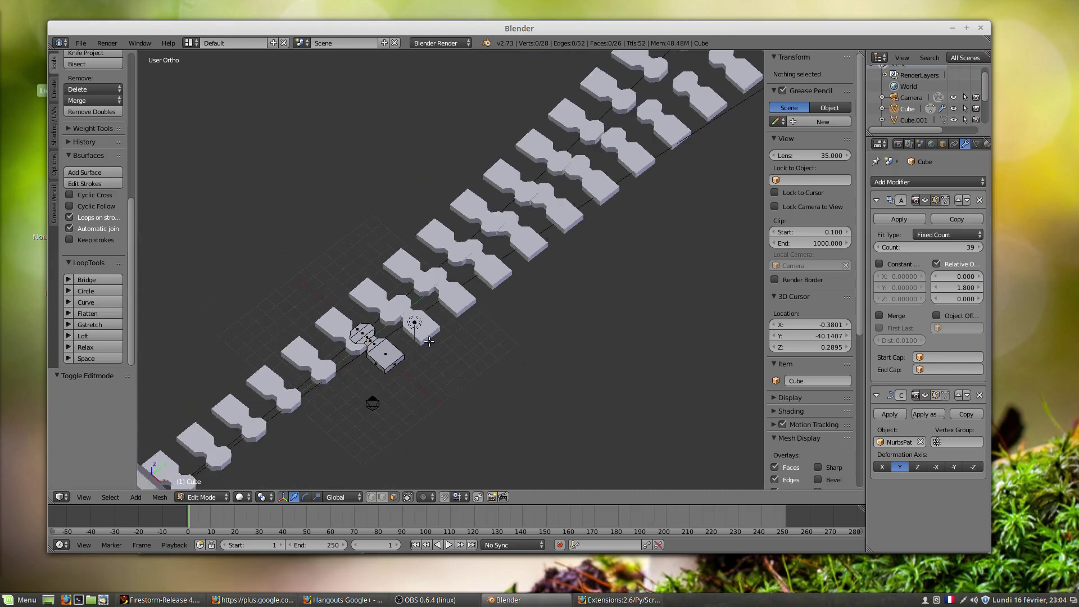
middle_click_drag(392, 379, 428, 343)
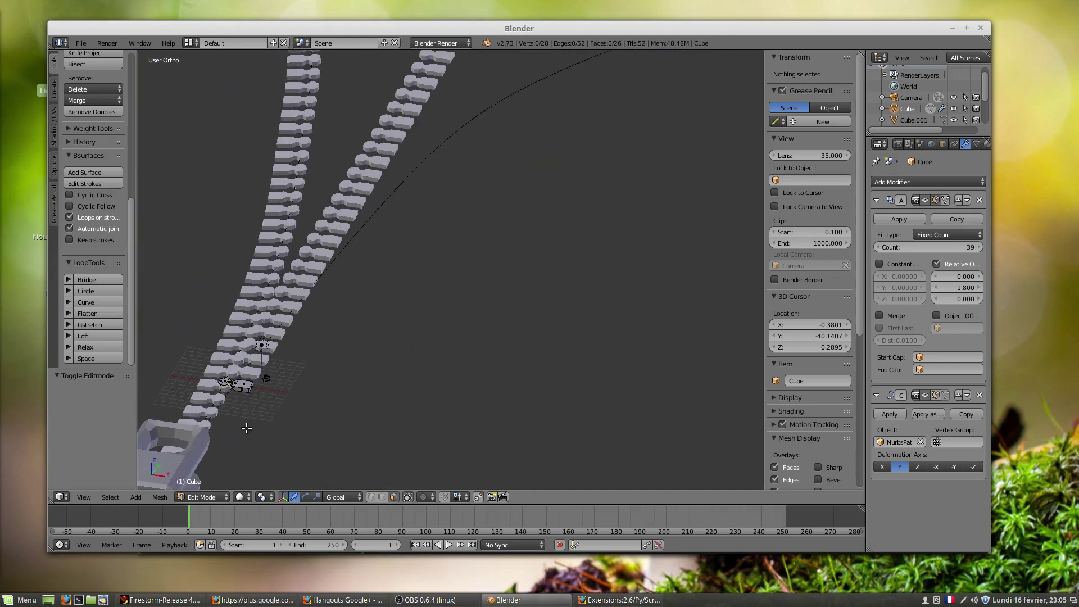
mouse_move(246, 428)
middle_mouse_down()
mouse_move(248, 442)
mouse_move(258, 437)
middle_mouse_up()
middle_click_drag(264, 393, 371, 300, "shift")
middle_click_drag(485, 203, 448, 224)
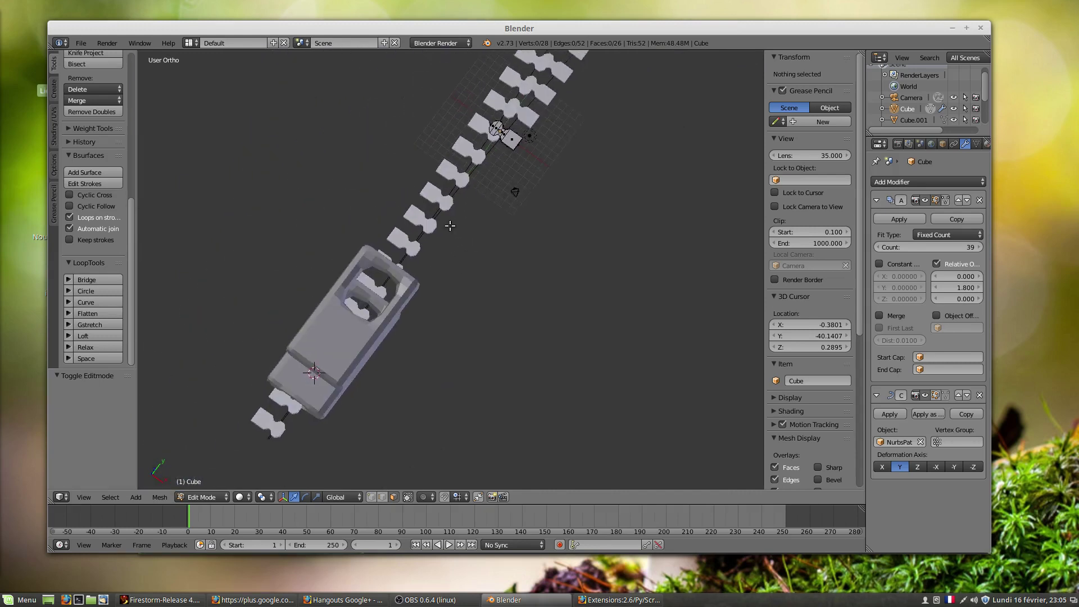
middle_click_drag(501, 171, 346, 312, "shift")
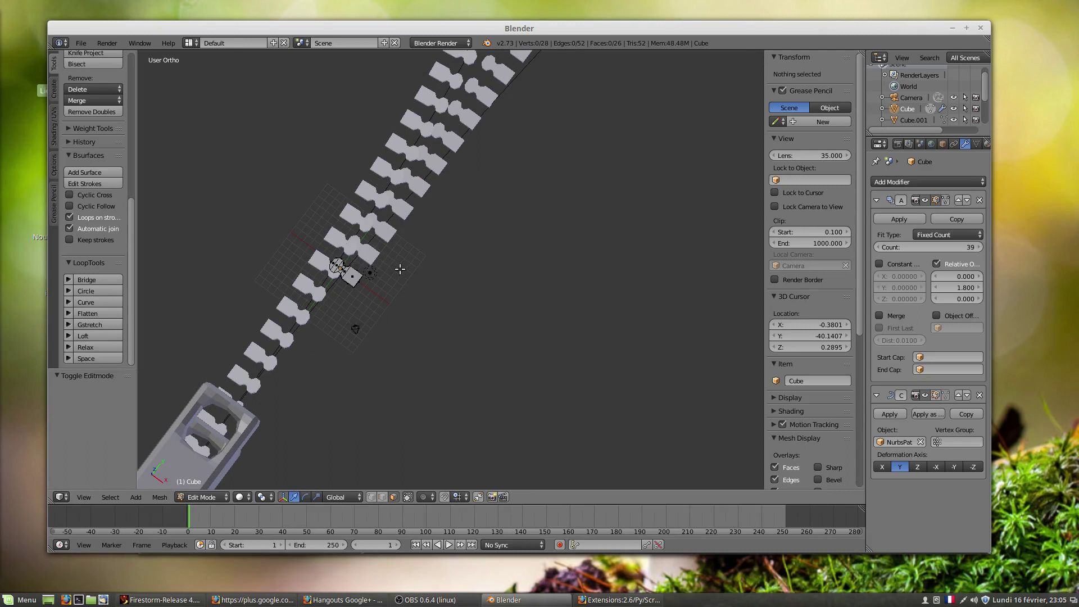
- Compare the right-hand row's curve-deformed teeth in object mode with how they appear during mesh editing
key("Tab")
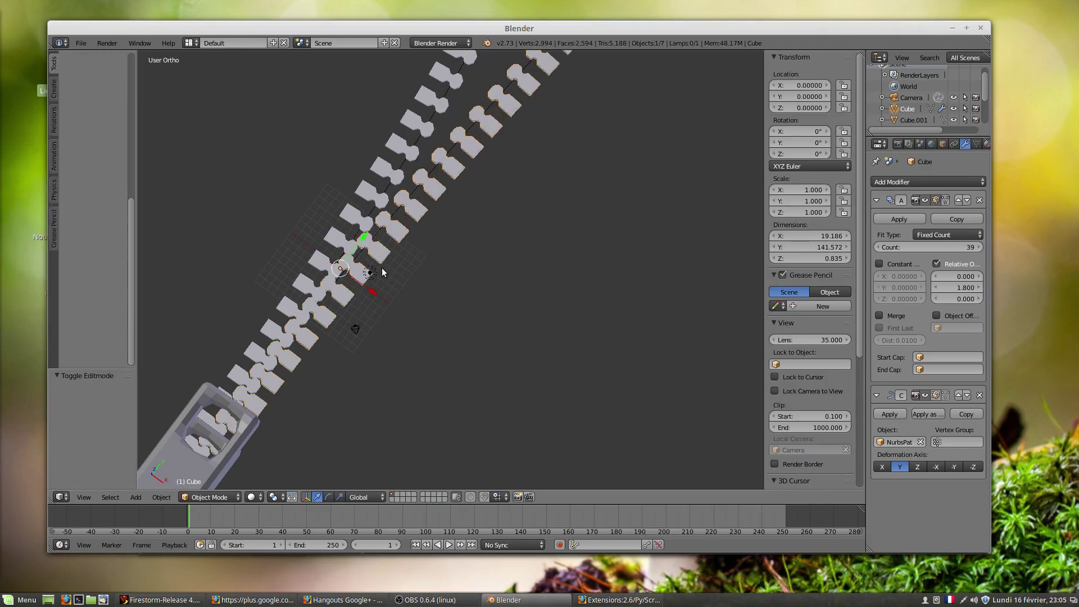
key("Tab")
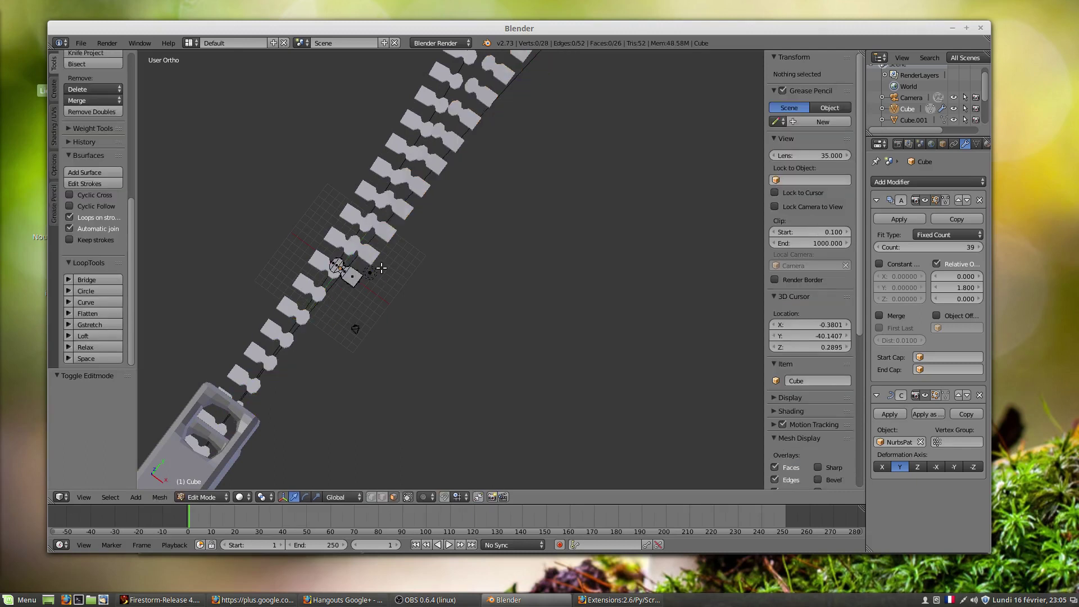
key("Tab")
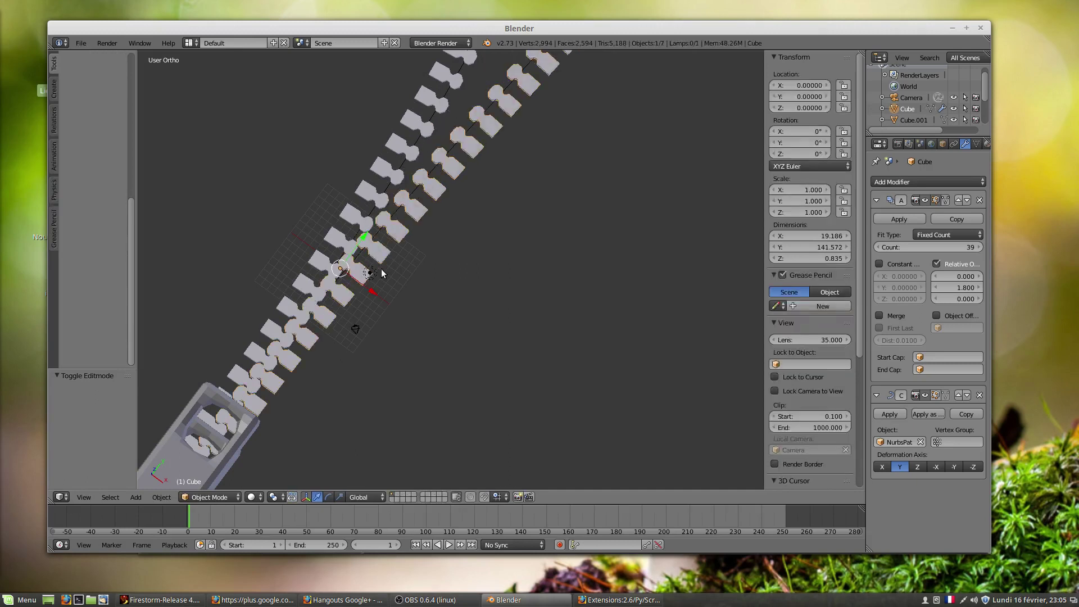
key("Tab")
middle_click_drag(330, 321, 366, 260)
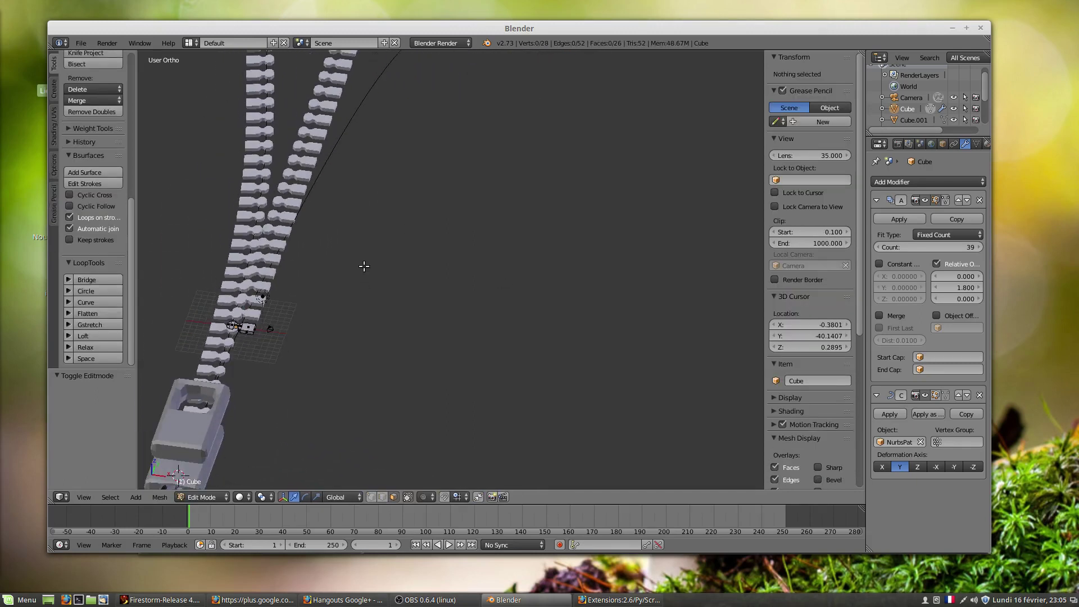
- Try the Array modifier's on-cage editing display on the right-hand row of teeth, and switch it back off
left_click(945, 200)
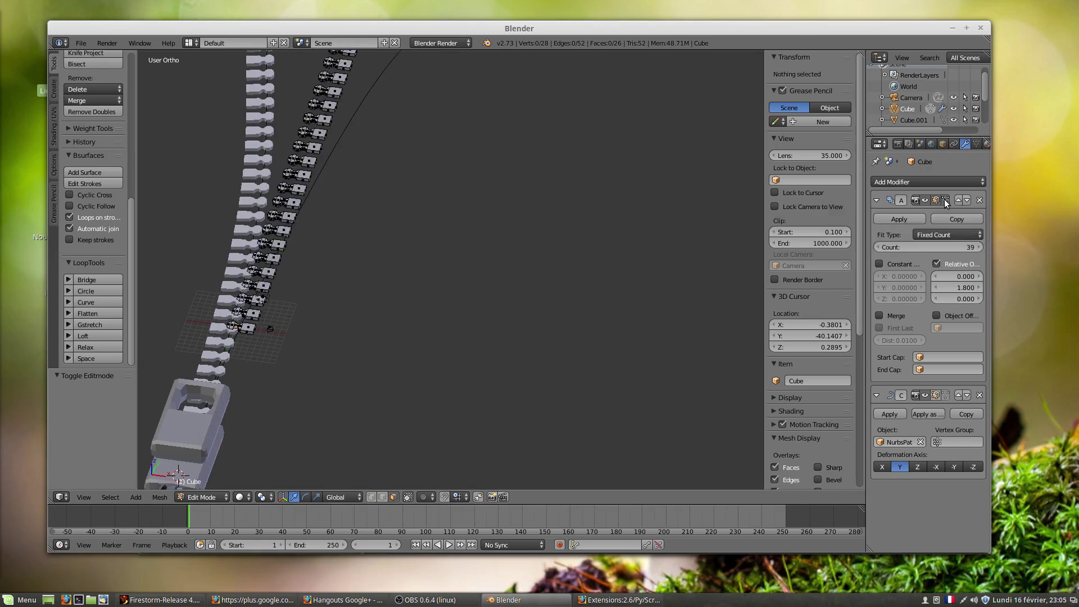
left_click(946, 201)
left_click(946, 201)
left_click(945, 201)
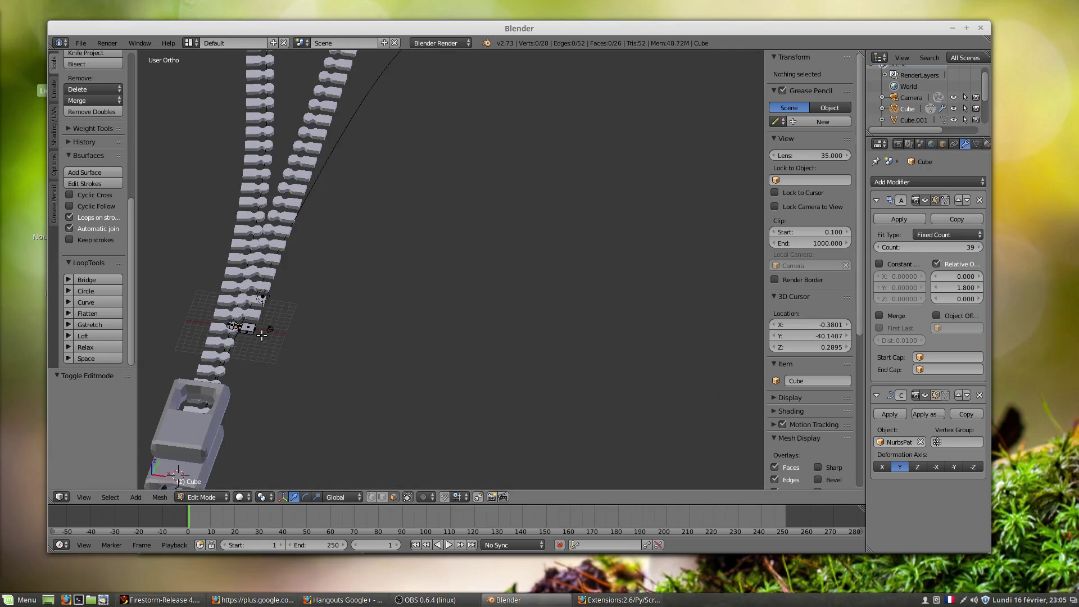
- Turn off the Array modifier's edit-mode display for the right-hand row and compare the row between mesh editing and object mode
scroll(293, 312, "down", 1)
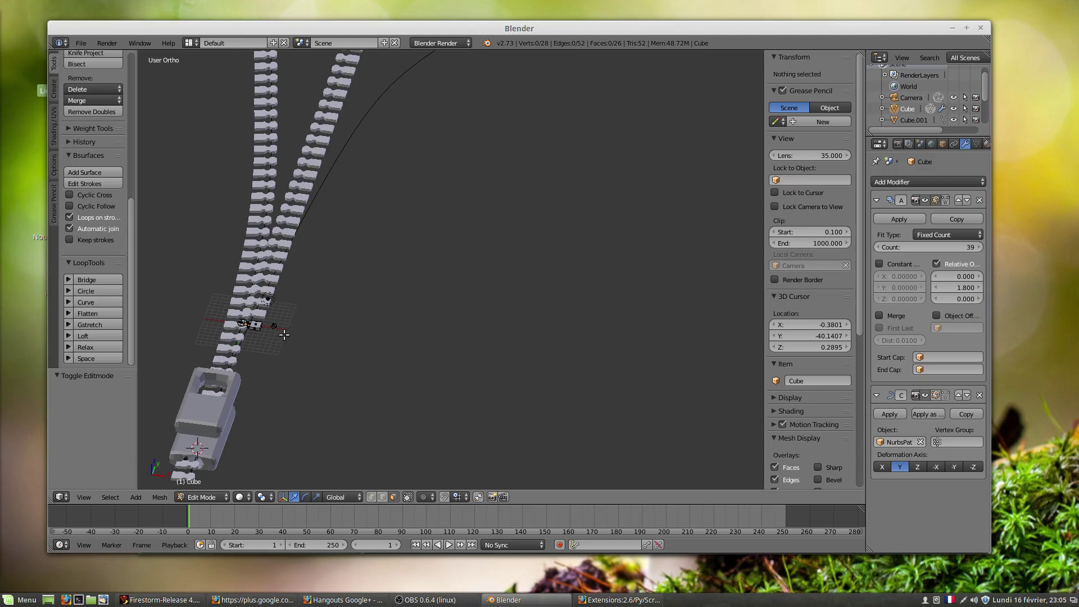
left_click(936, 201)
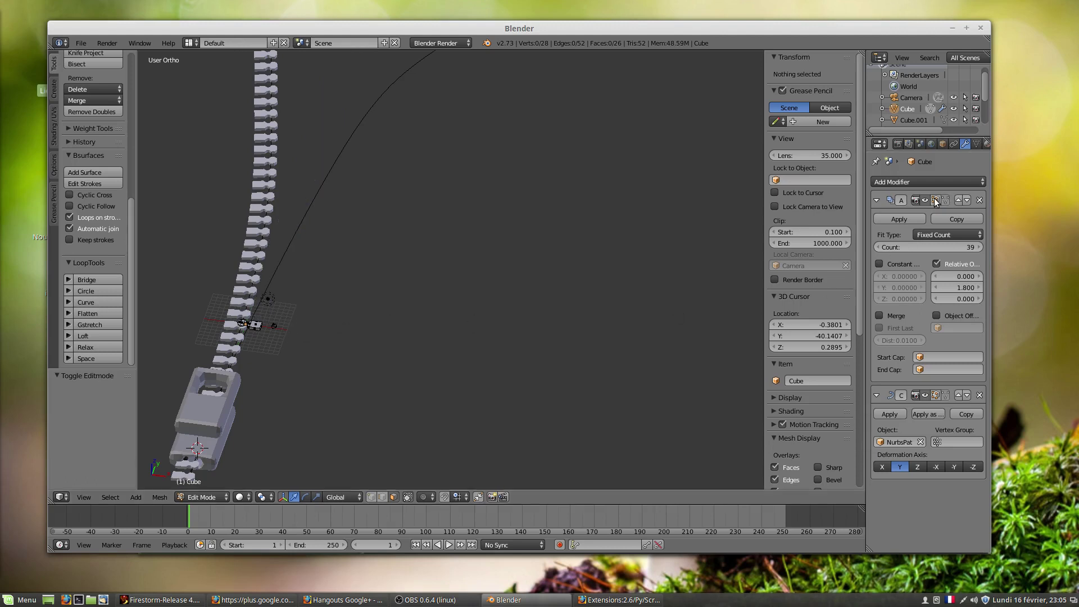
scroll(264, 329, "up", 3)
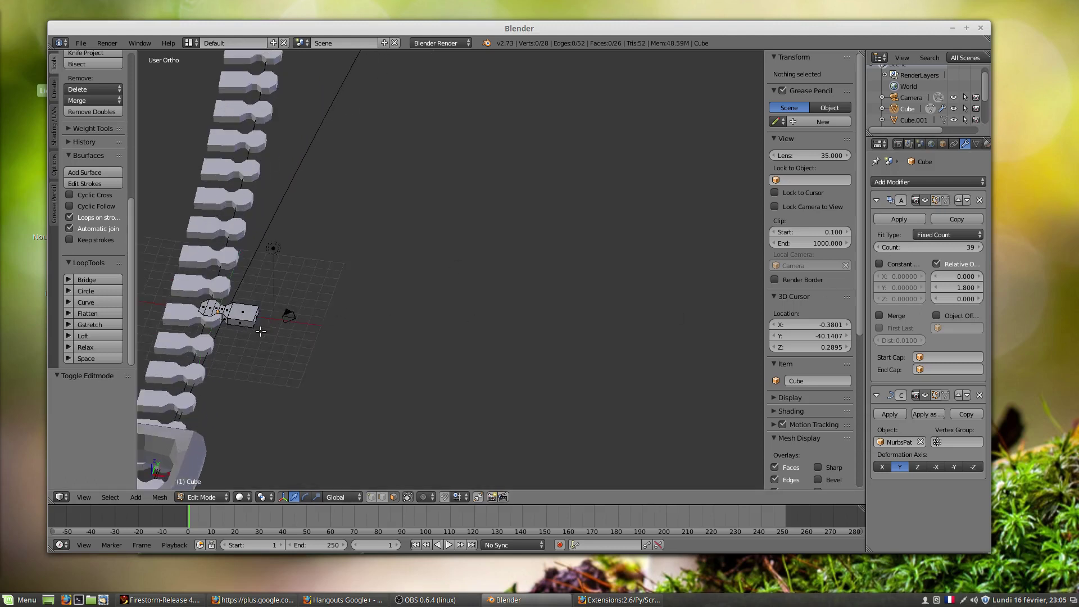
scroll(260, 331, "up", 5)
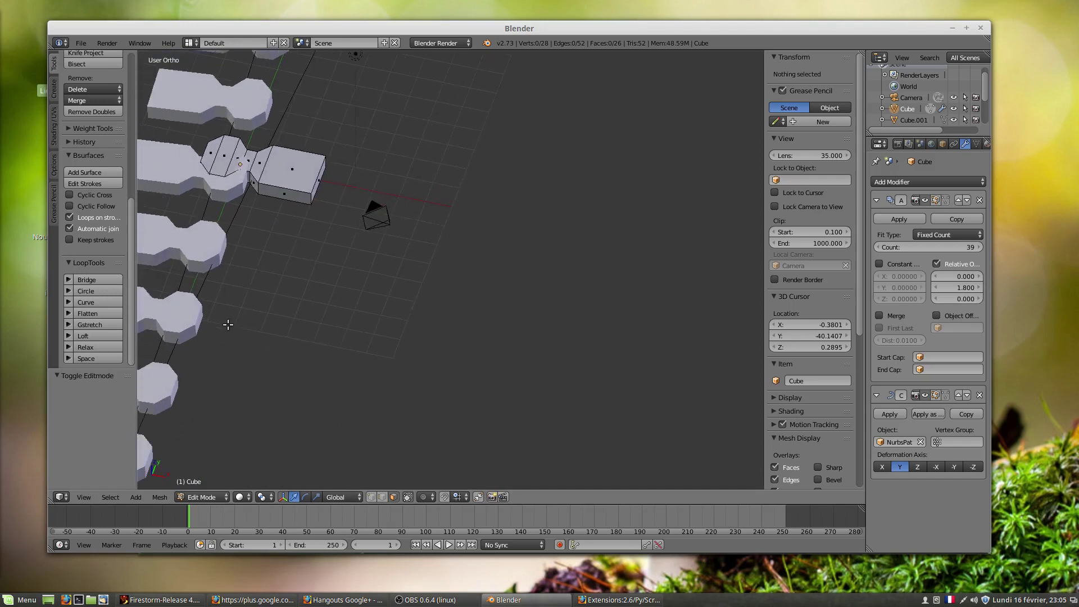
key("Tab")
scroll(267, 319, "down", 7)
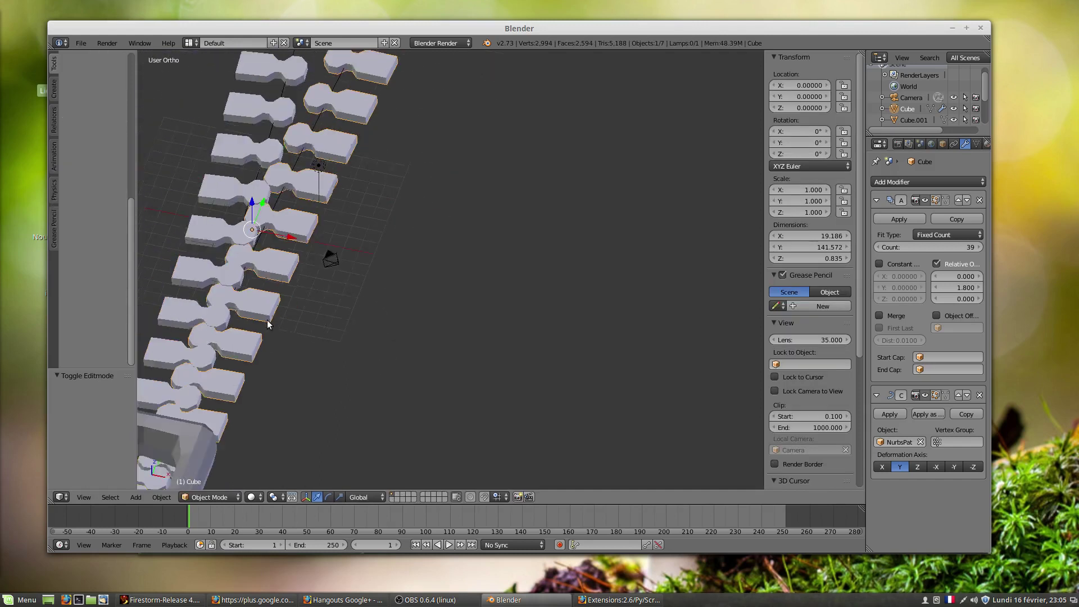
key("Tab")
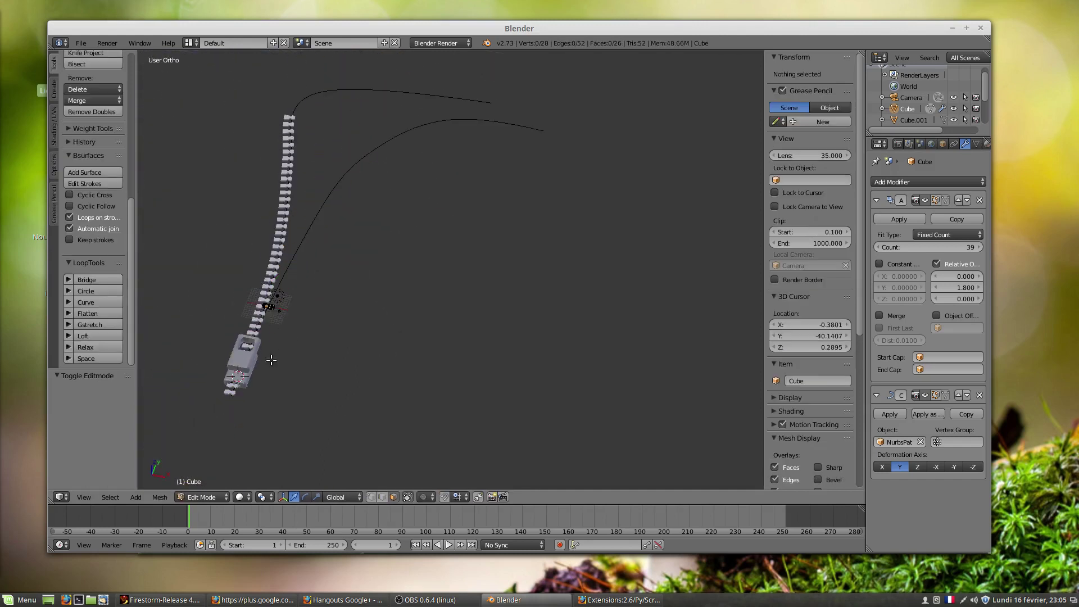
middle_click_drag(261, 365, 274, 388)
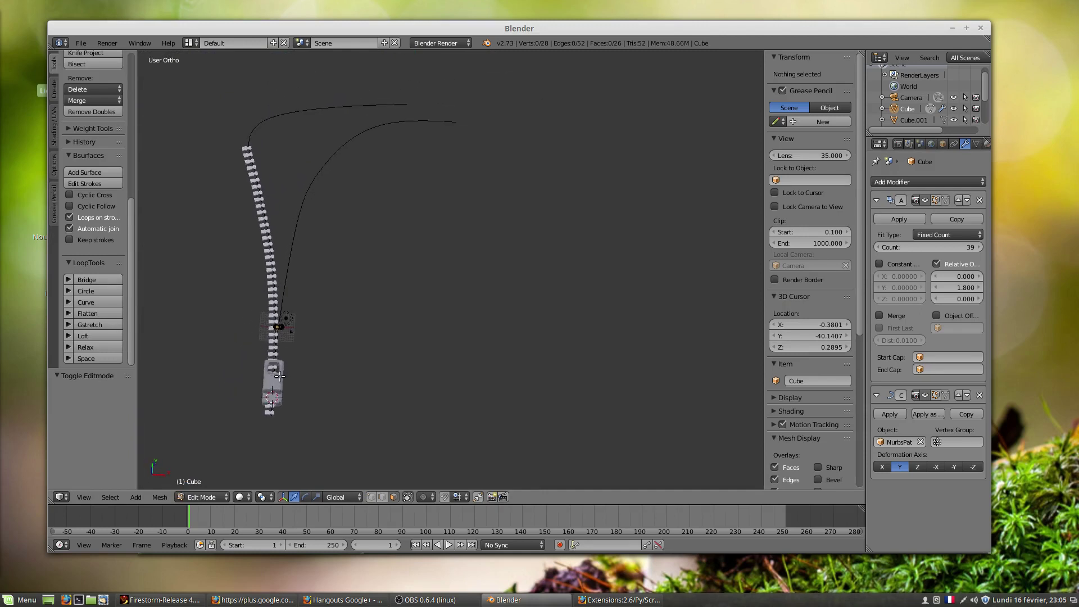
scroll(273, 387, "up", 5)
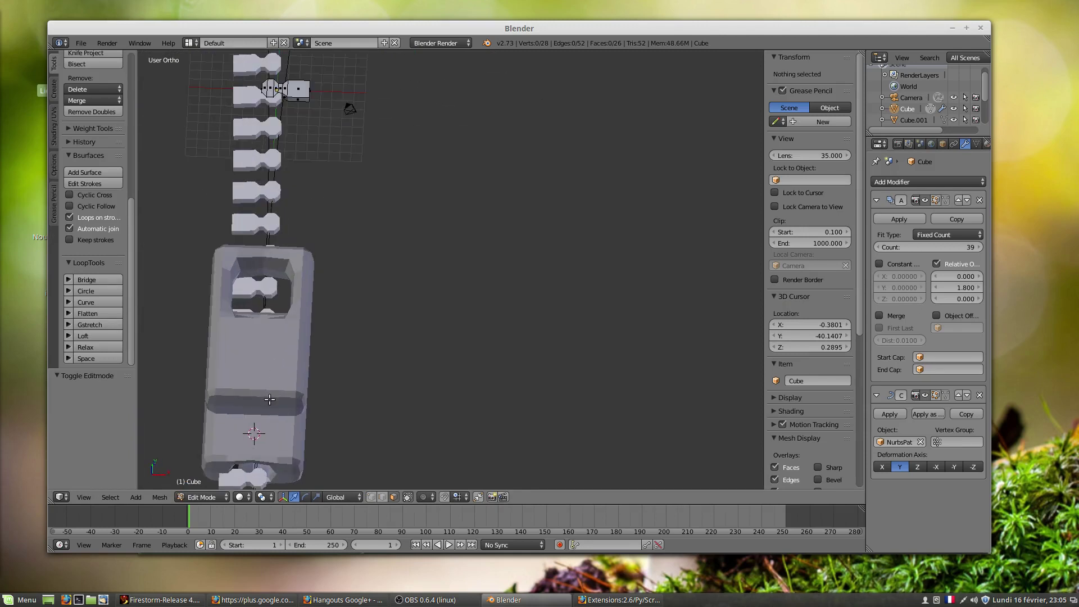
- Leave the tooth row's mesh editing, open the slider for mesh editing and reveal its hidden upper plate
key("Tab")
right_click(273, 376)
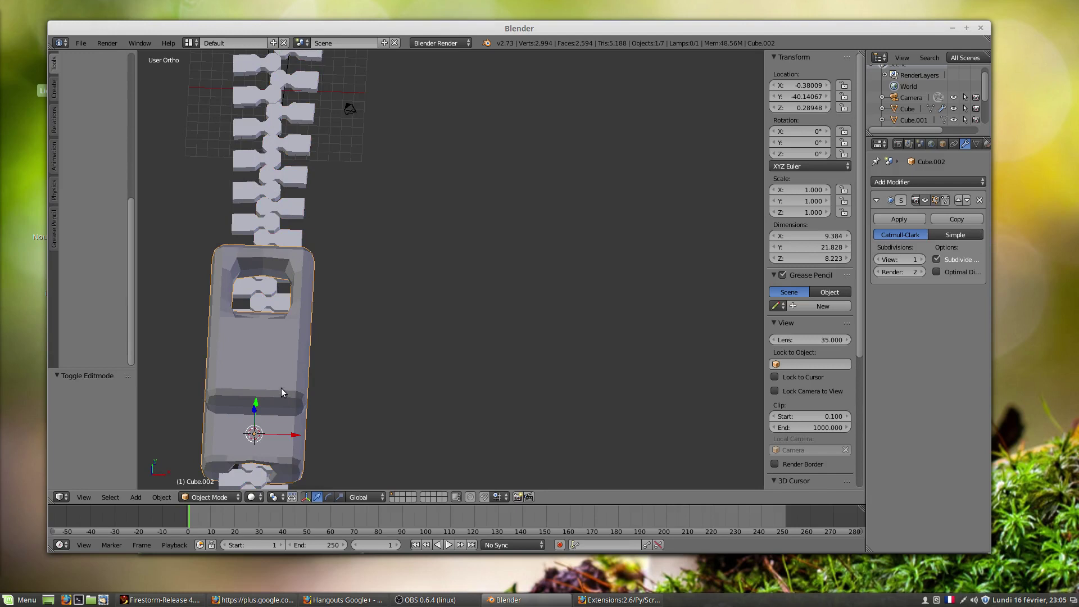
middle_click_drag(281, 391, 288, 393)
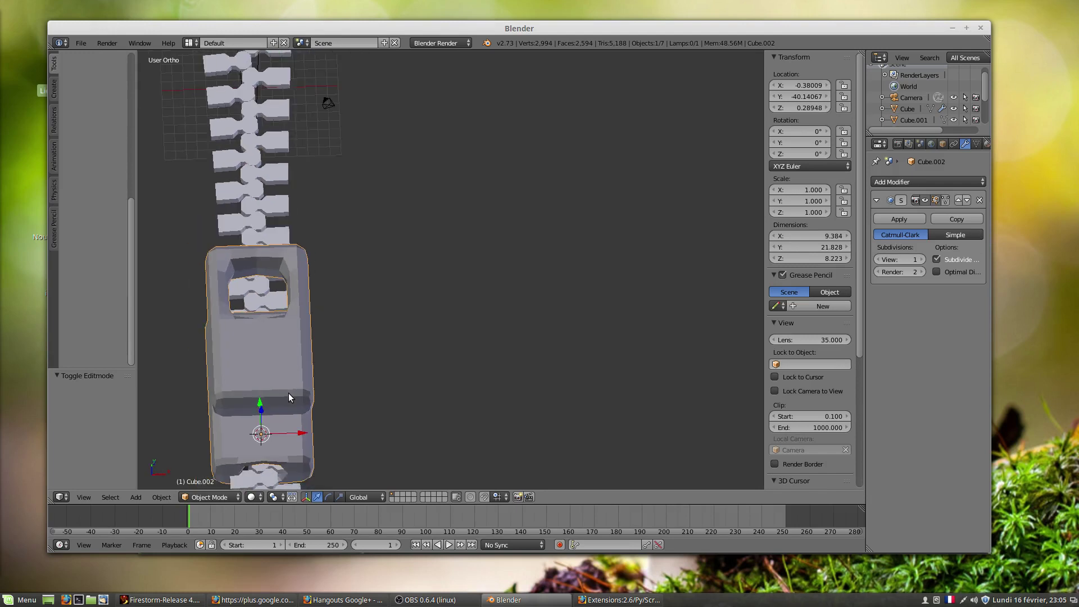
key("Tab")
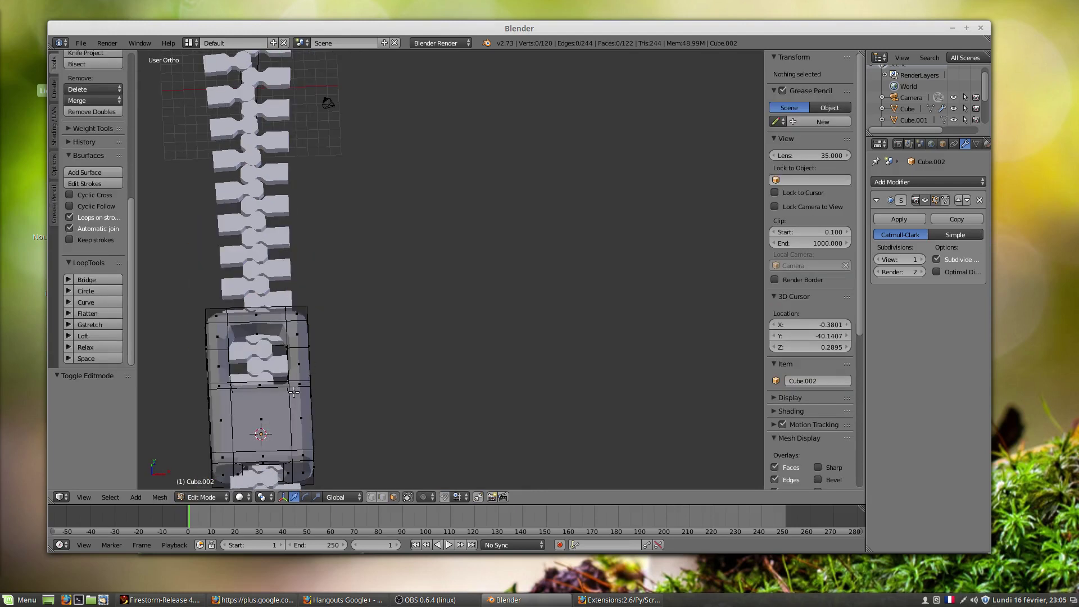
middle_click_drag(287, 397, 243, 364)
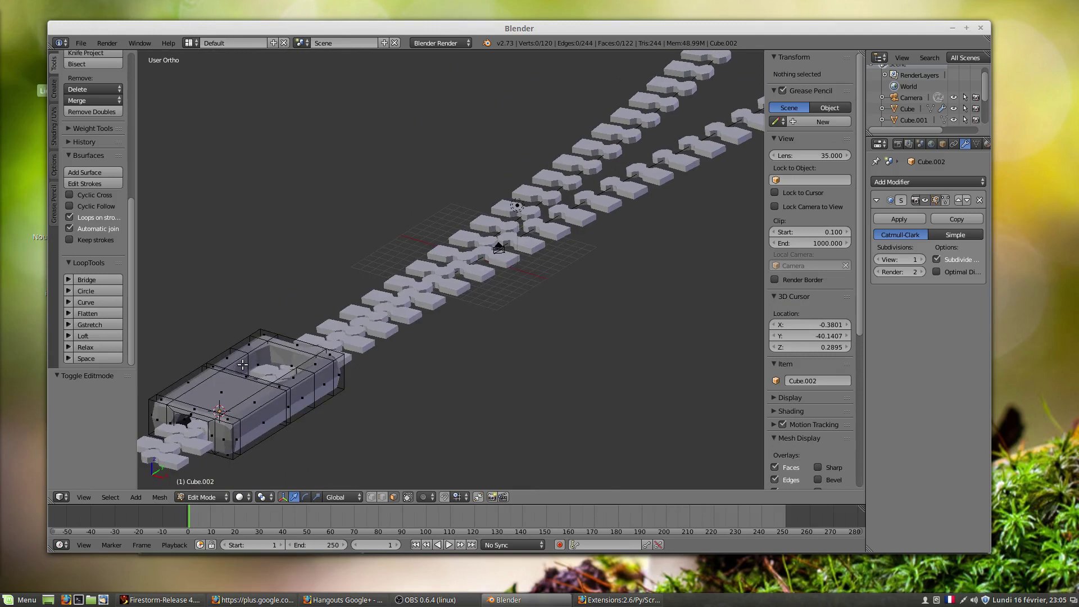
key("alt+h")
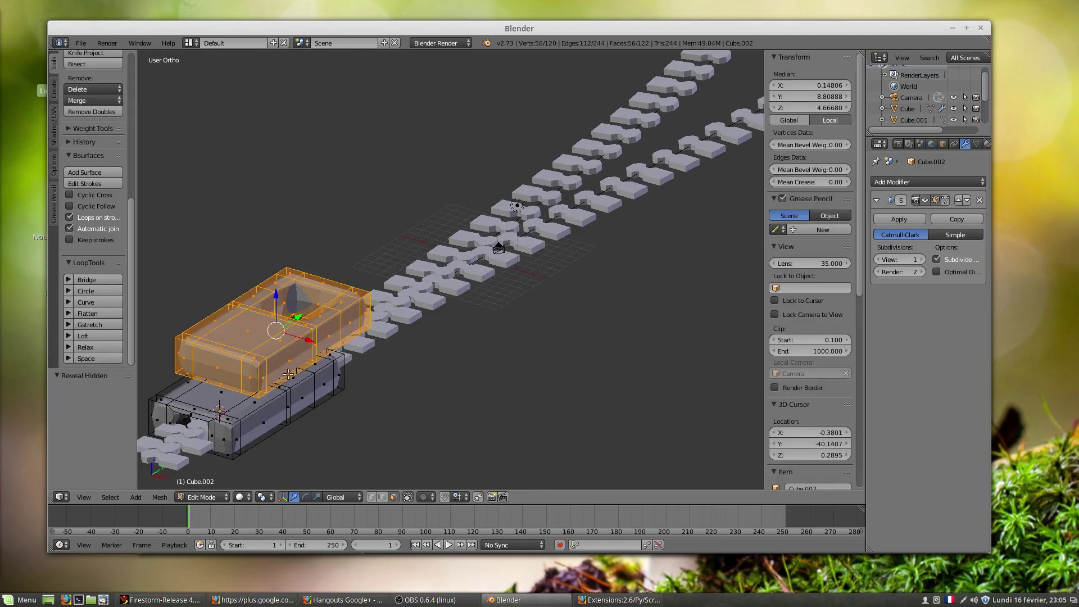
- Flatten the revealed upper plate by scaling it to about 0.49 along Z
key("s")
key("z")
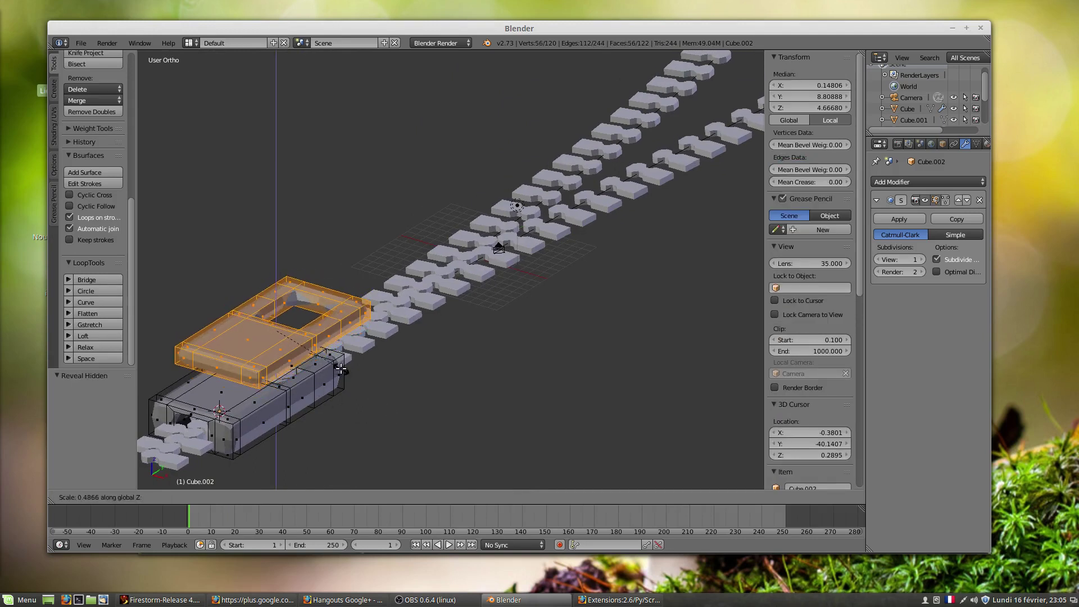
left_click(340, 369)
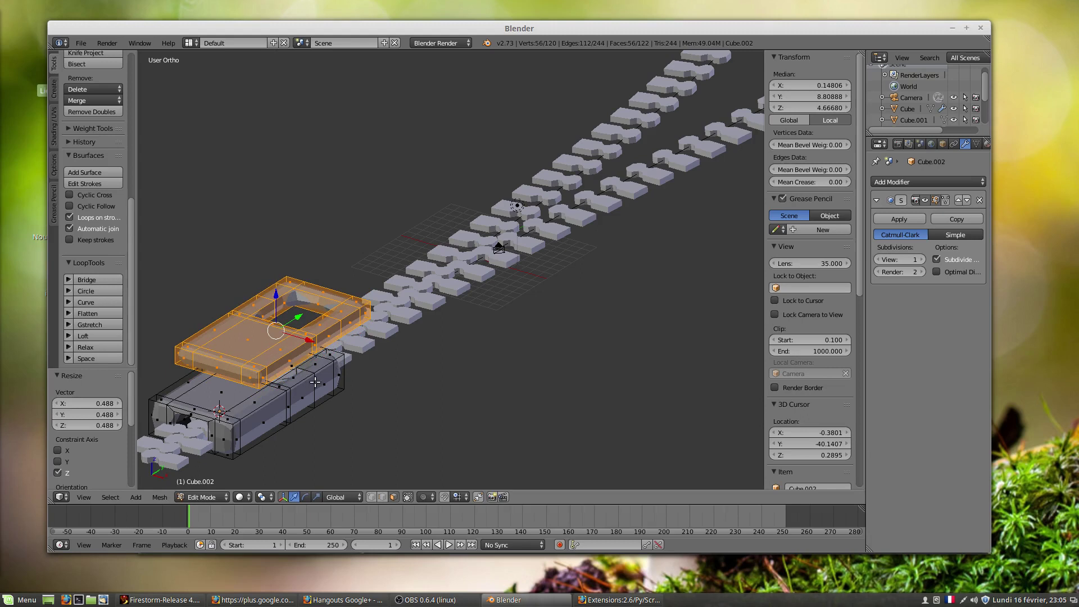
- Tilt the flattened plate so its end toward the open teeth rises, and lower it about 0.46 units along Z
middle_click_drag(314, 383, 216, 346)
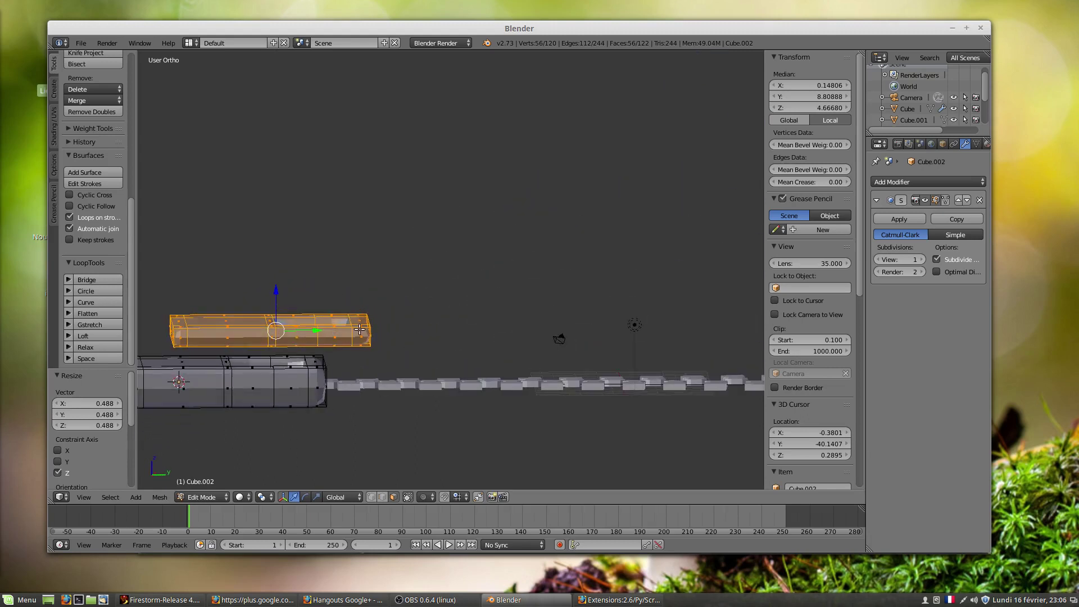
key("r")
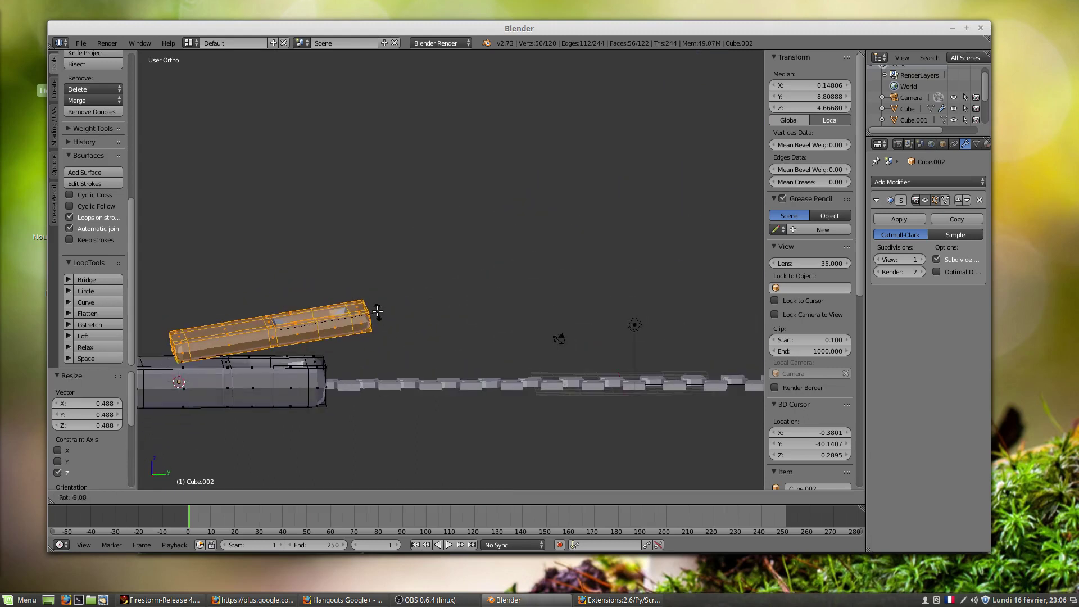
left_click(372, 307)
left_click_drag(278, 293, 277, 299)
middle_click_drag(154, 365, 191, 366)
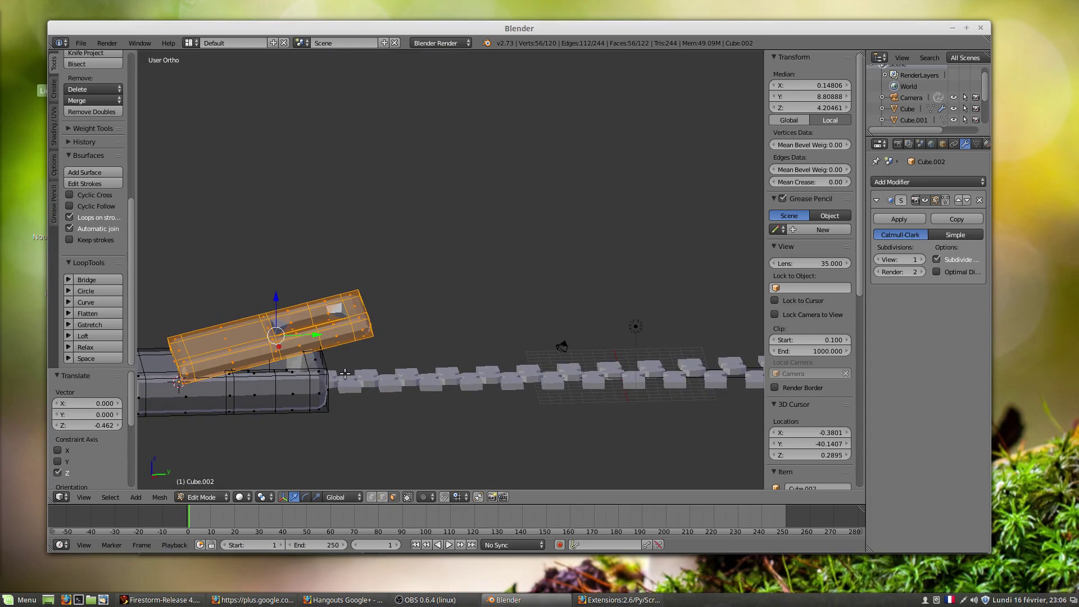
- Rotate the upper plate about -184° in the right side view and move it about -2.02 units along Y
key("KP_1")
key("KP_3")
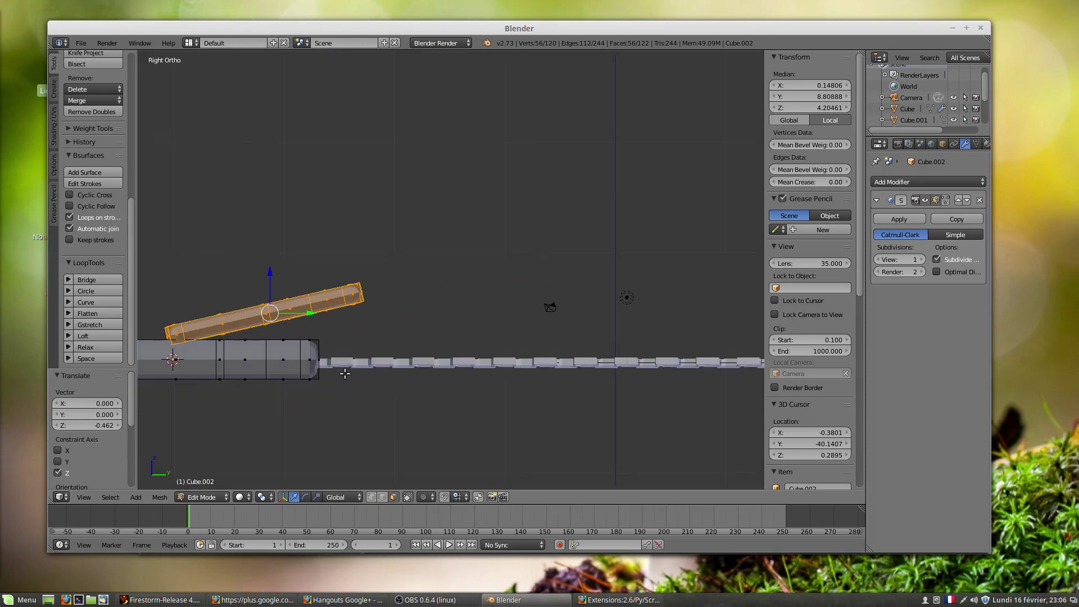
middle_click_drag(336, 347, 481, 344, "shift")
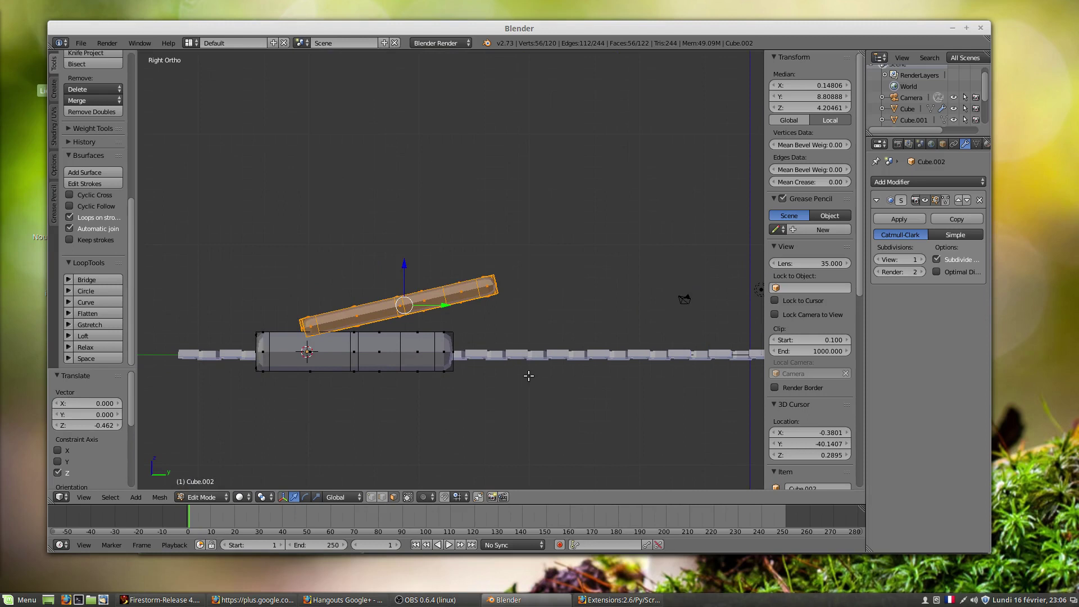
key("r")
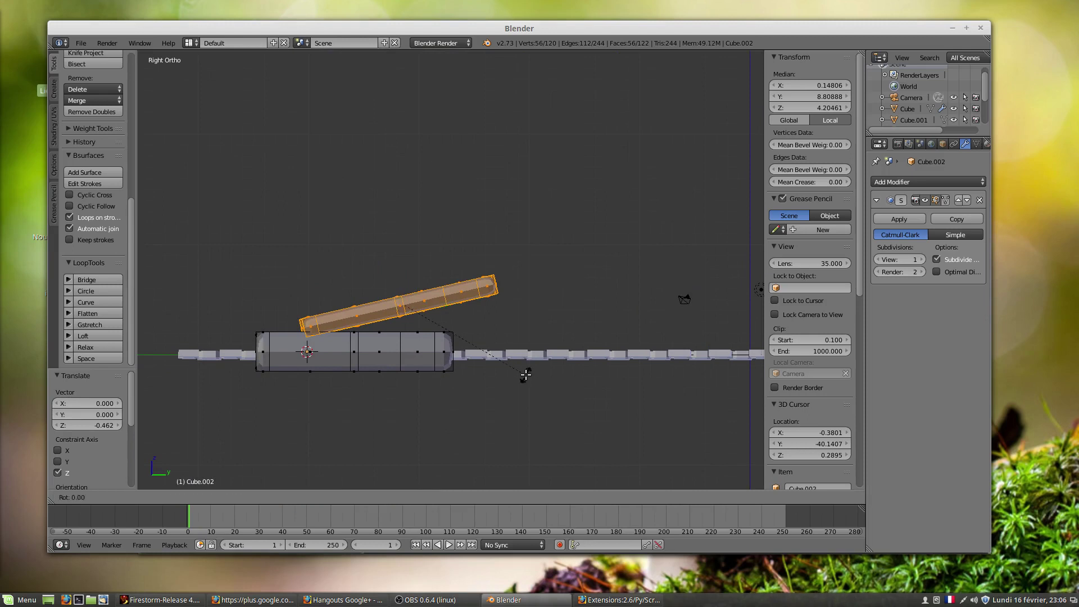
left_click(303, 260)
middle_click_drag(305, 287, 405, 260)
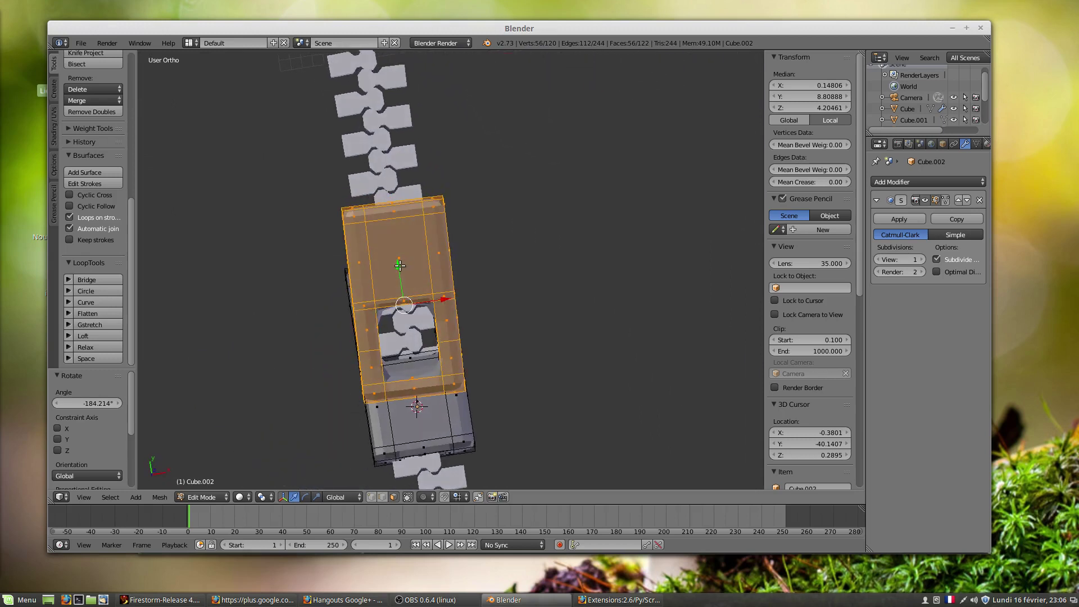
left_click_drag(399, 266, 402, 290)
- Inset the large top face of the slider body by about 1.45 units
middle_click_drag(434, 376, 301, 364)
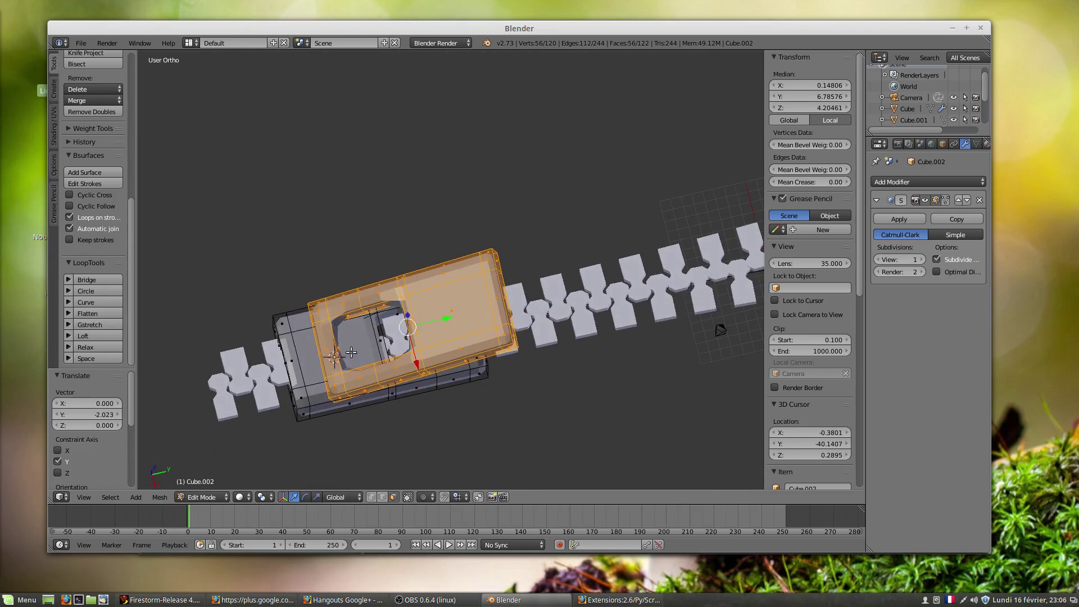
right_click(354, 346)
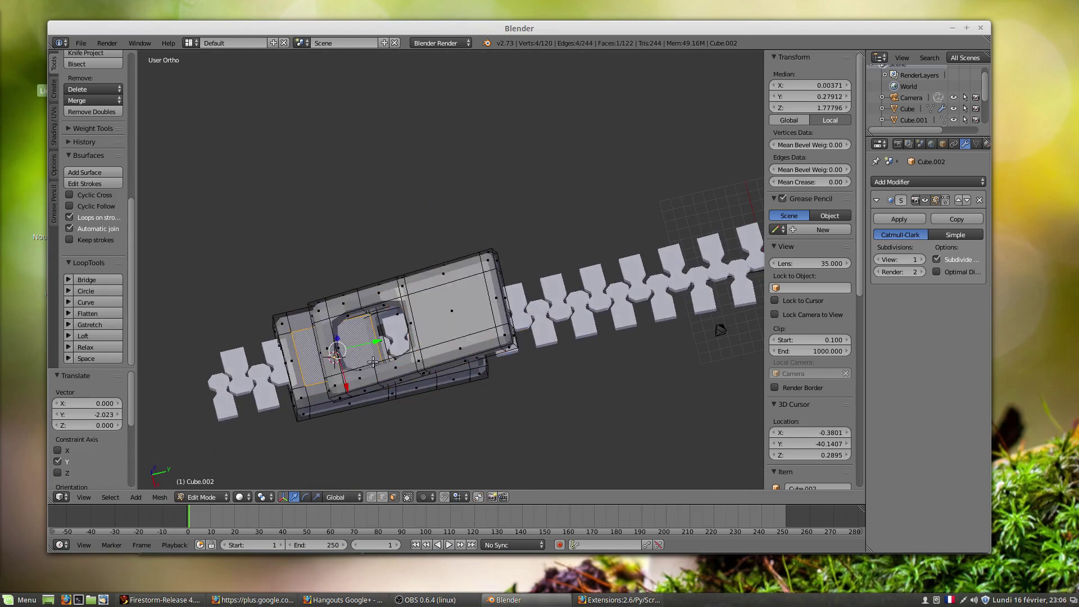
key("i")
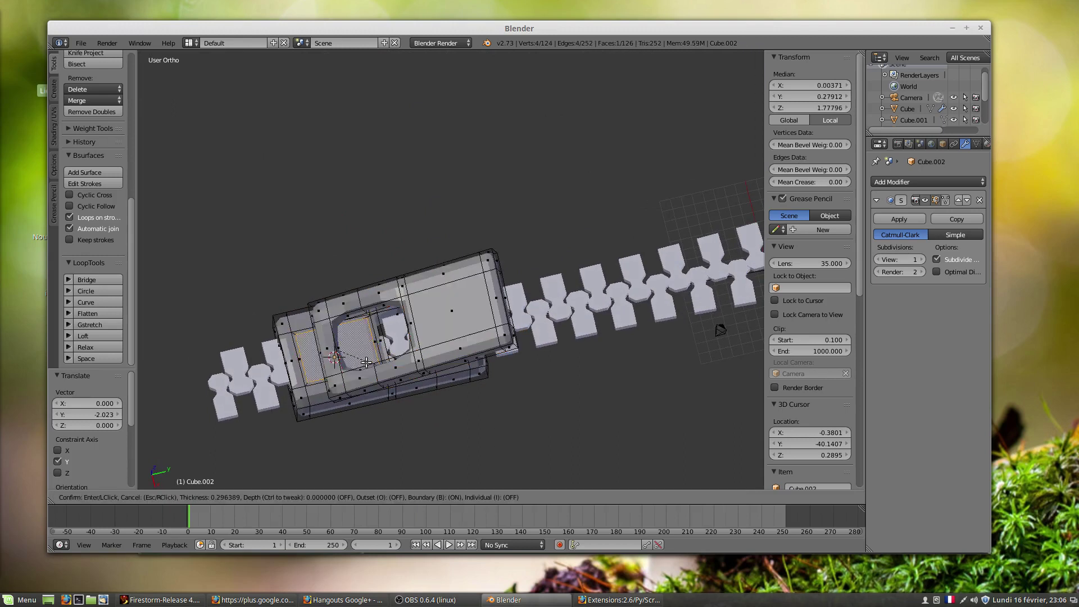
left_click(357, 359)
- Extrude the two small inset faces on the slider body's top by about 2.78 units along Z
right_click(368, 344)
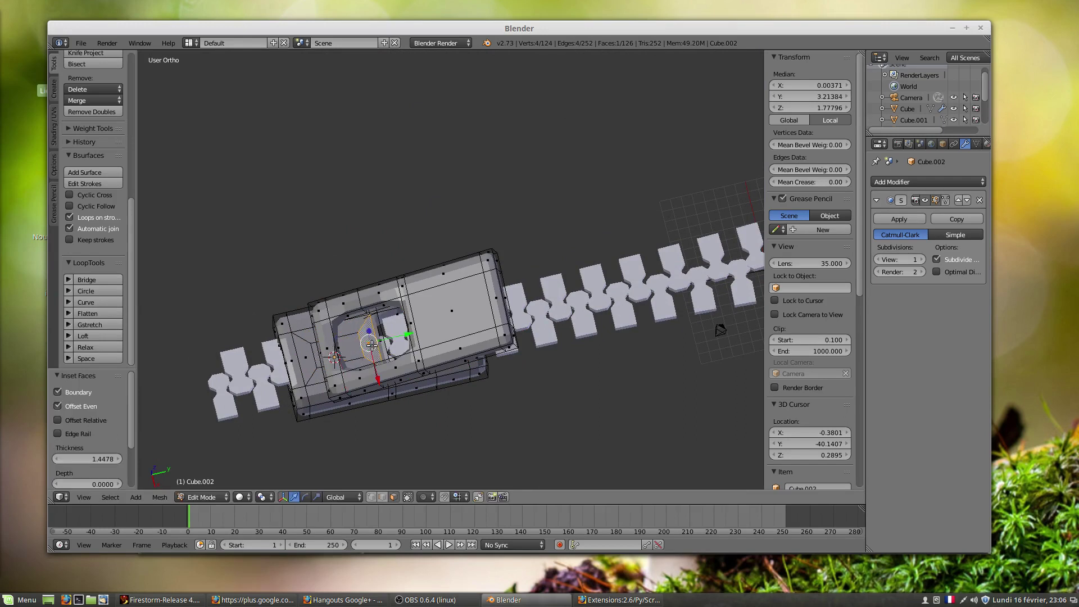
right_click(307, 358, "shift")
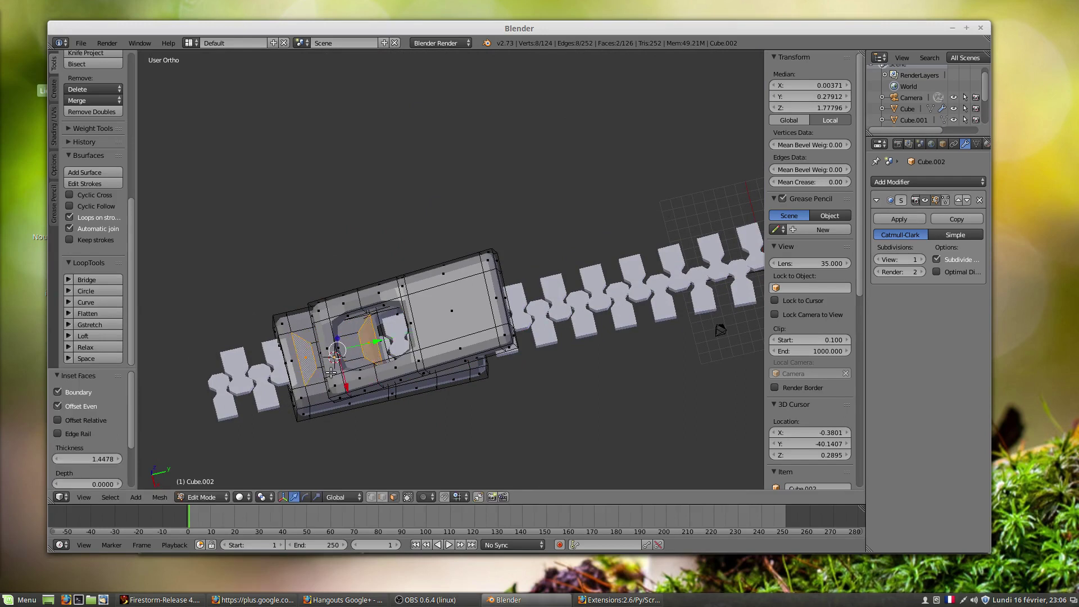
middle_click_drag(331, 372, 327, 312)
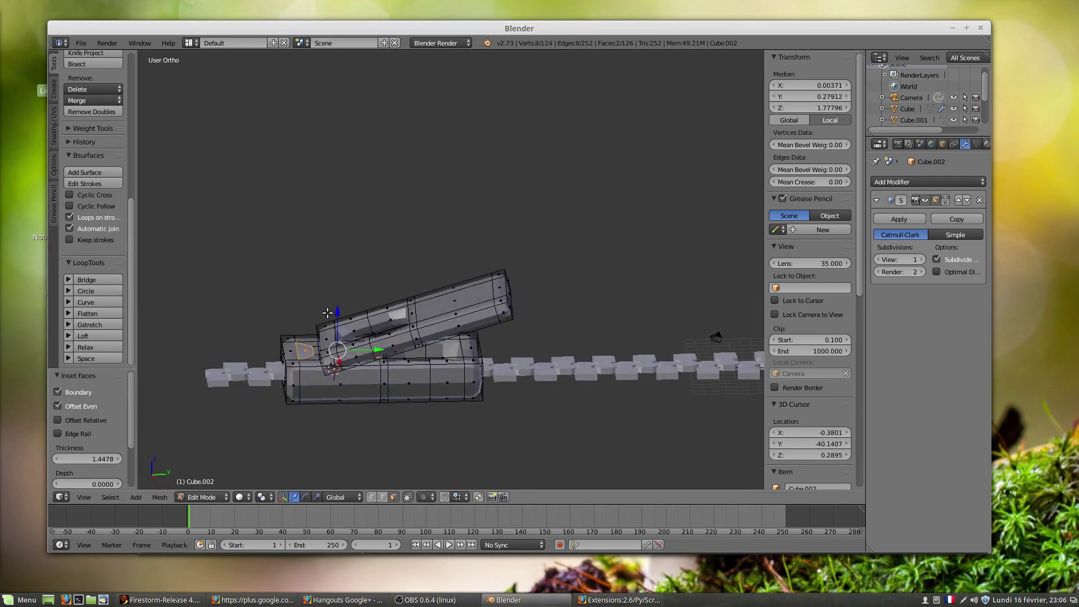
key("e")
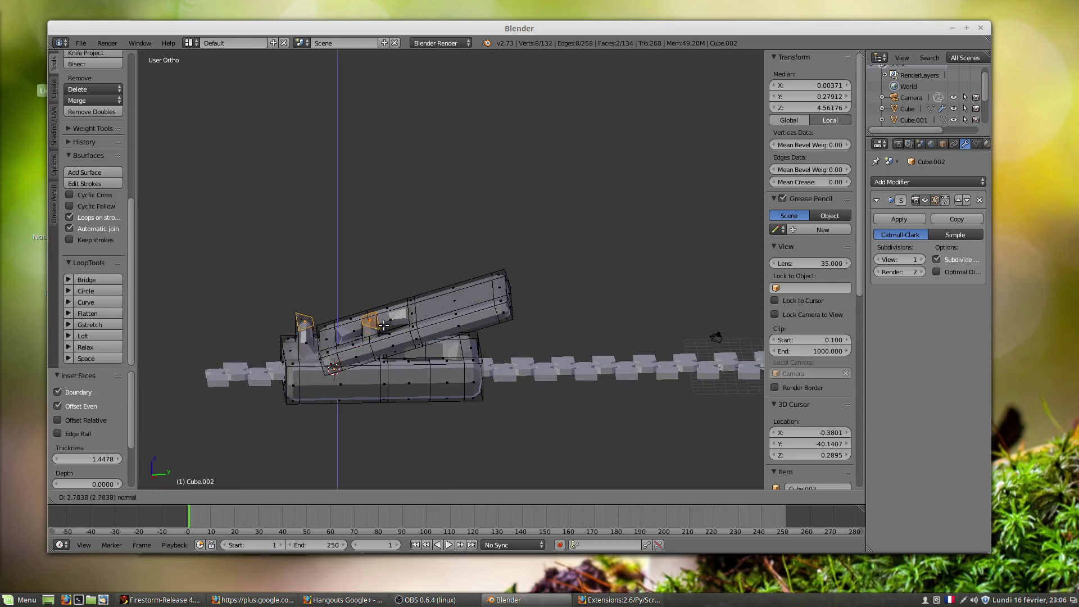
left_click(384, 325)
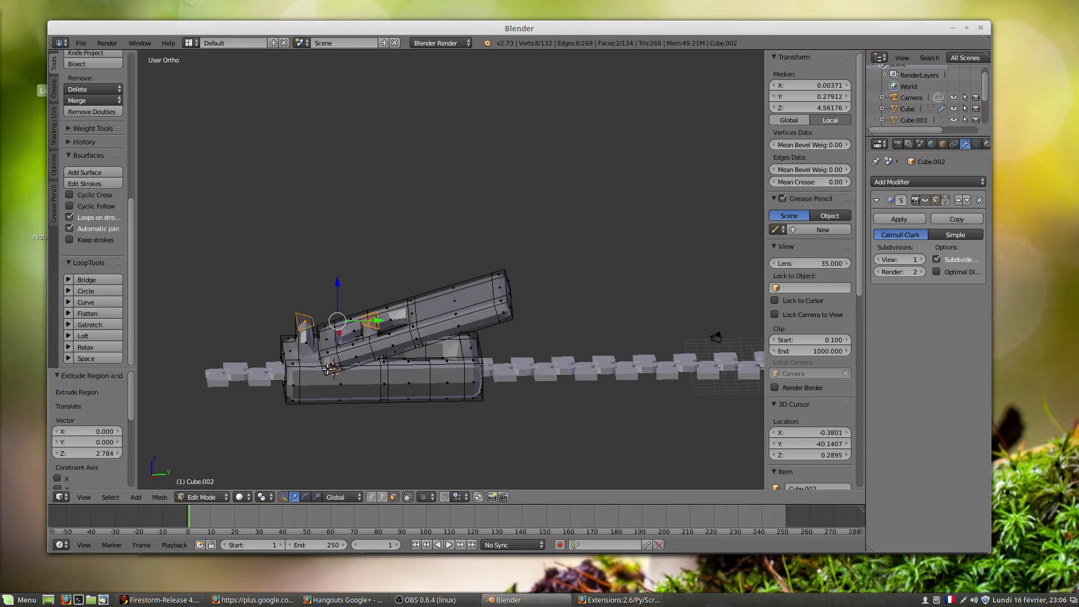
- Rotate the top face of the bracket post inside the plate's opening by about -42° in a side view
mouse_move(359, 339)
middle_mouse_down()
mouse_move(362, 324)
mouse_move(354, 337)
middle_mouse_up()
right_click(368, 322)
scroll(362, 352, "up", 1)
scroll(355, 338, "down", 1)
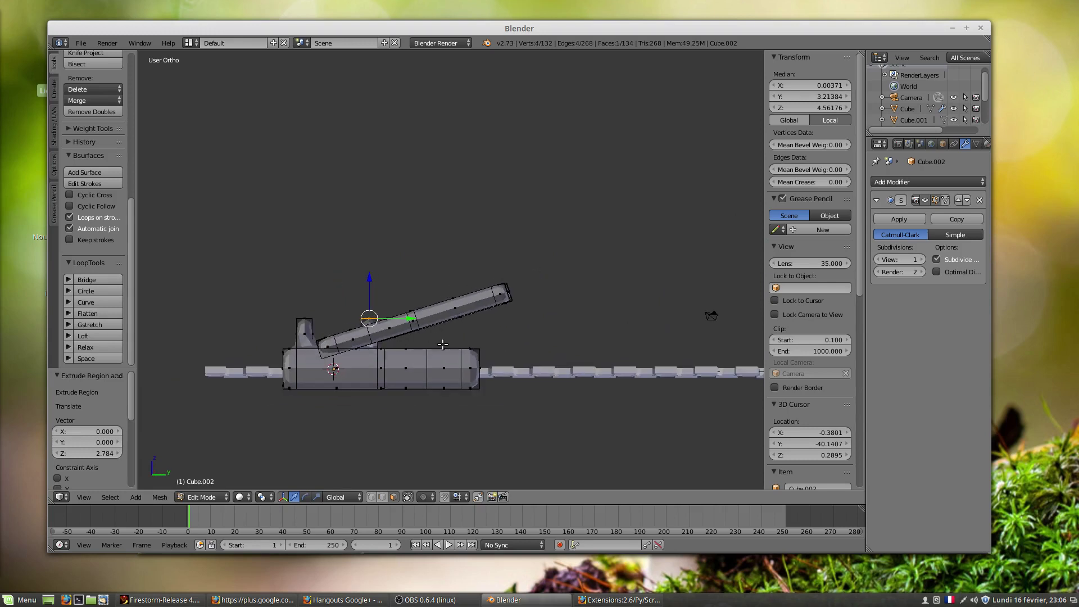
key("r")
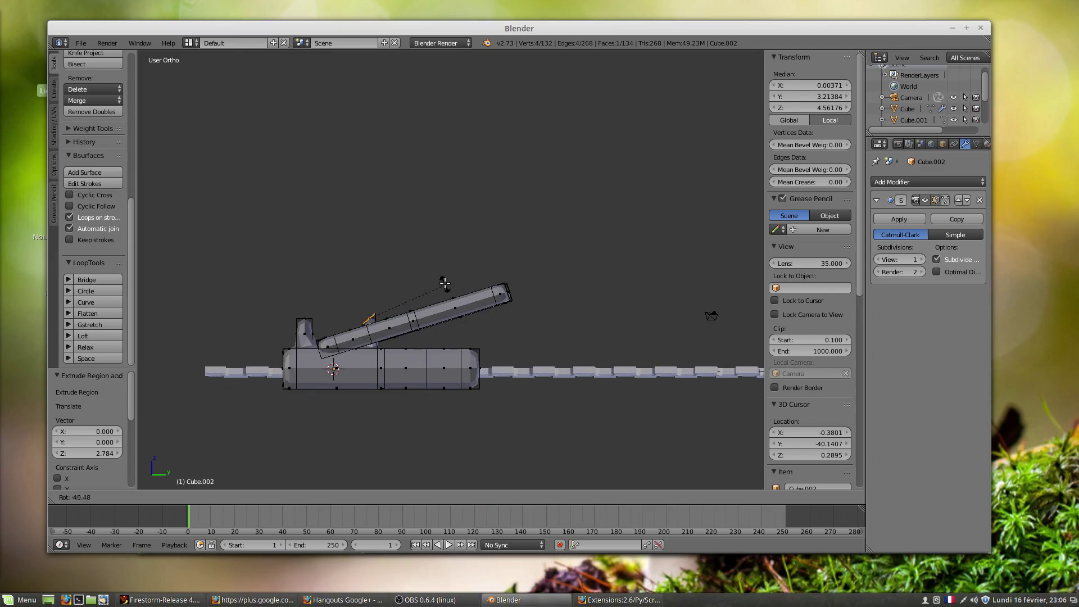
left_click(445, 281)
- Rotate the top face of the bracket post at the slider's end by 53° in a side view
middle_click_drag(312, 326, 352, 315)
right_click(312, 321)
scroll(349, 337, "up", 1)
scroll(353, 315, "down", 1)
key("r")
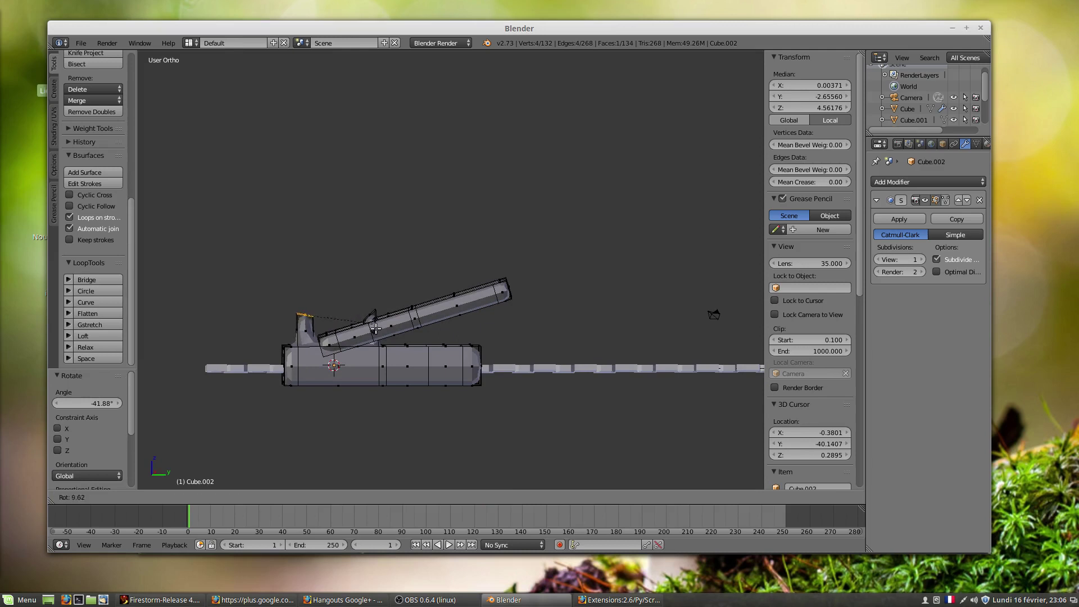
left_click(348, 358)
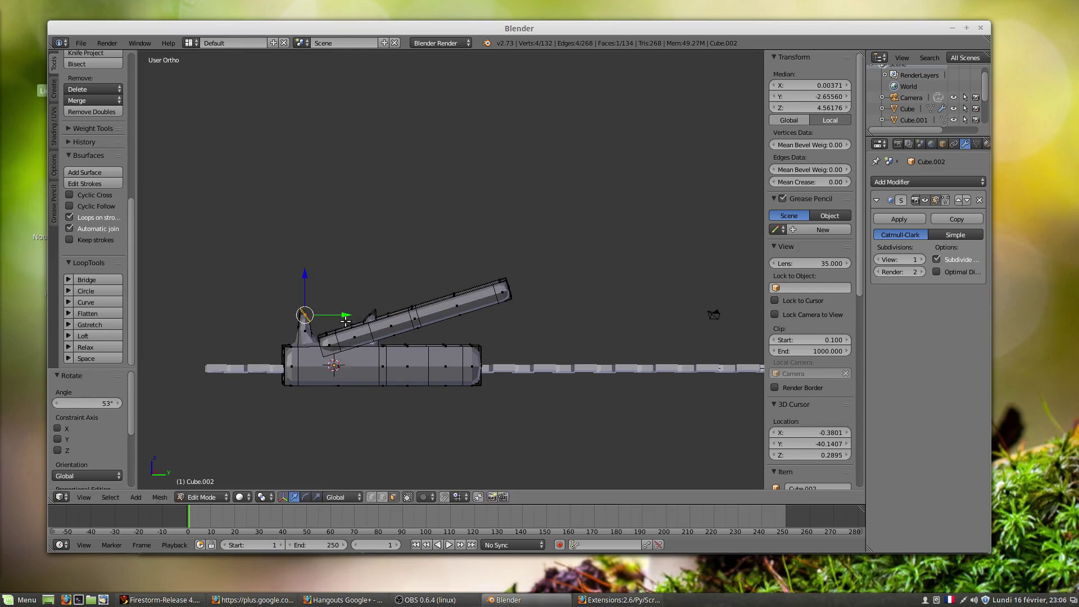
- Bridge the tilted top faces of the two posts to close the bracket over the pull plate
middle_click_drag(344, 340, 350, 360)
scroll(350, 361, "up", 1)
scroll(350, 360, "down", 1)
right_click(371, 317, "shift")
middle_click_drag(371, 316, 363, 296)
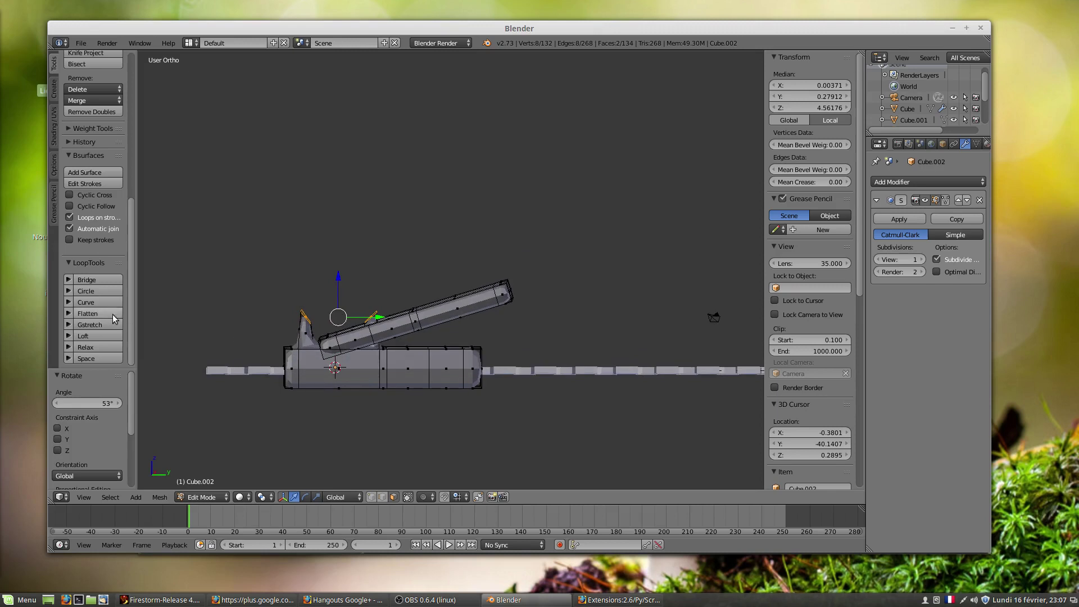
left_click(87, 280)
middle_click_drag(270, 352, 405, 436)
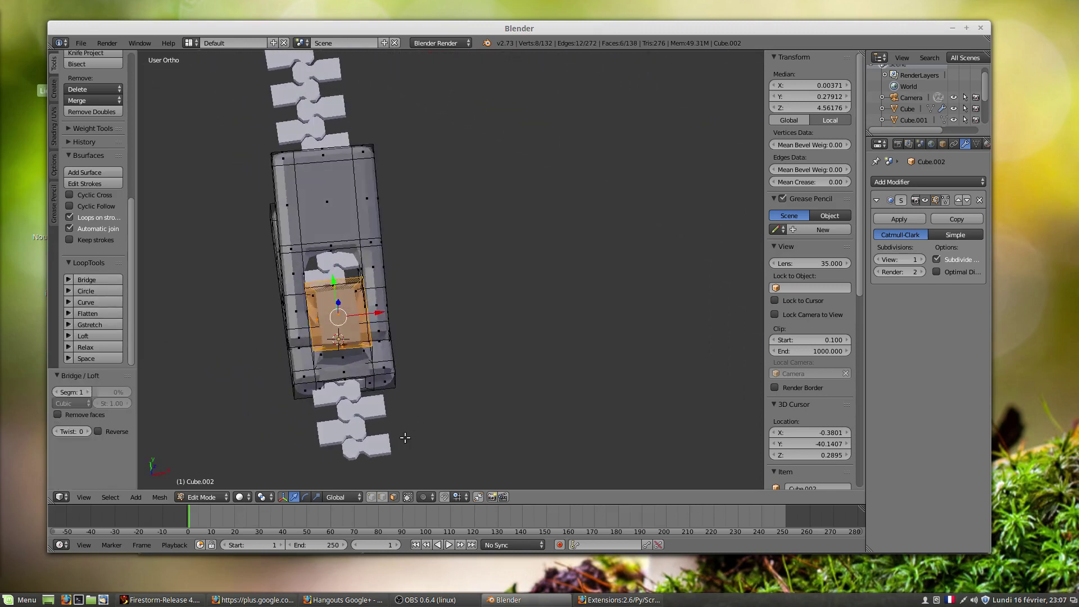
middle_click_drag(369, 400, 360, 340)
right_click(302, 380)
right_click(382, 373, "shift")
scroll(370, 425, "down", 1)
key("KP_7")
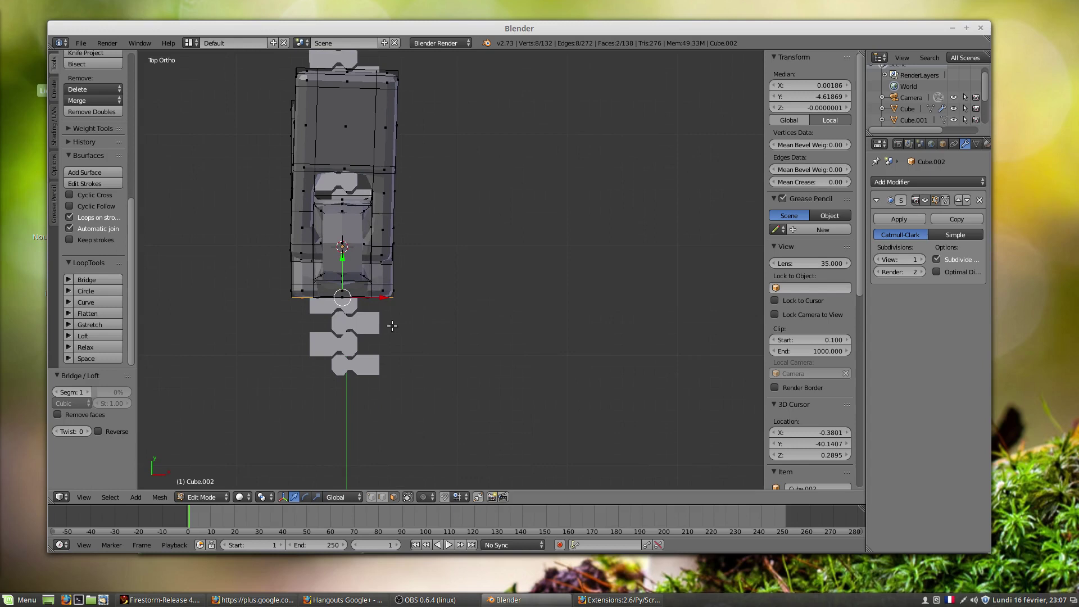
key("e")
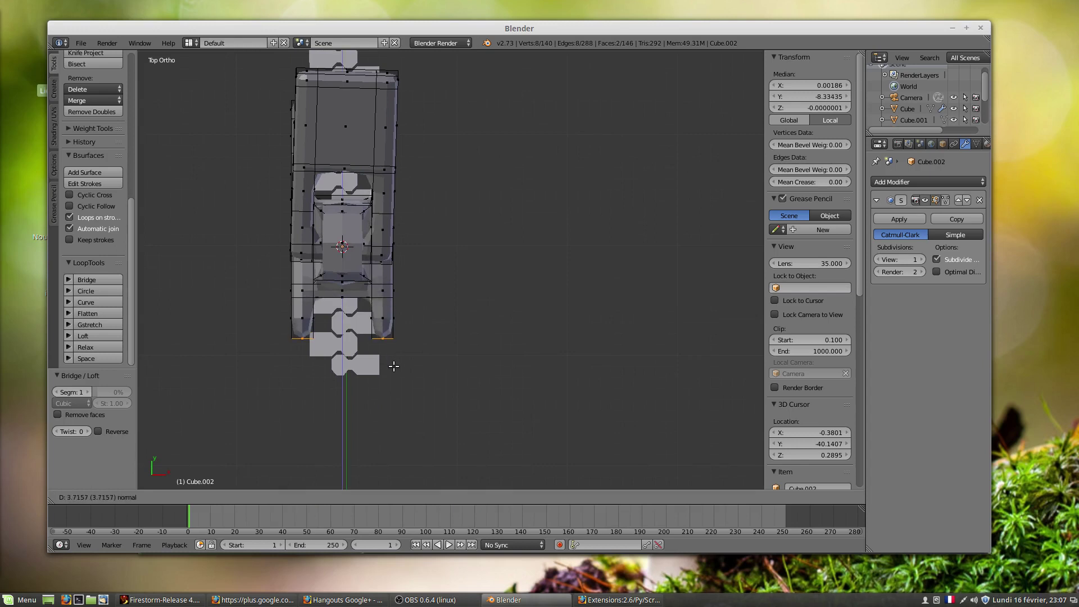
right_click(394, 364)
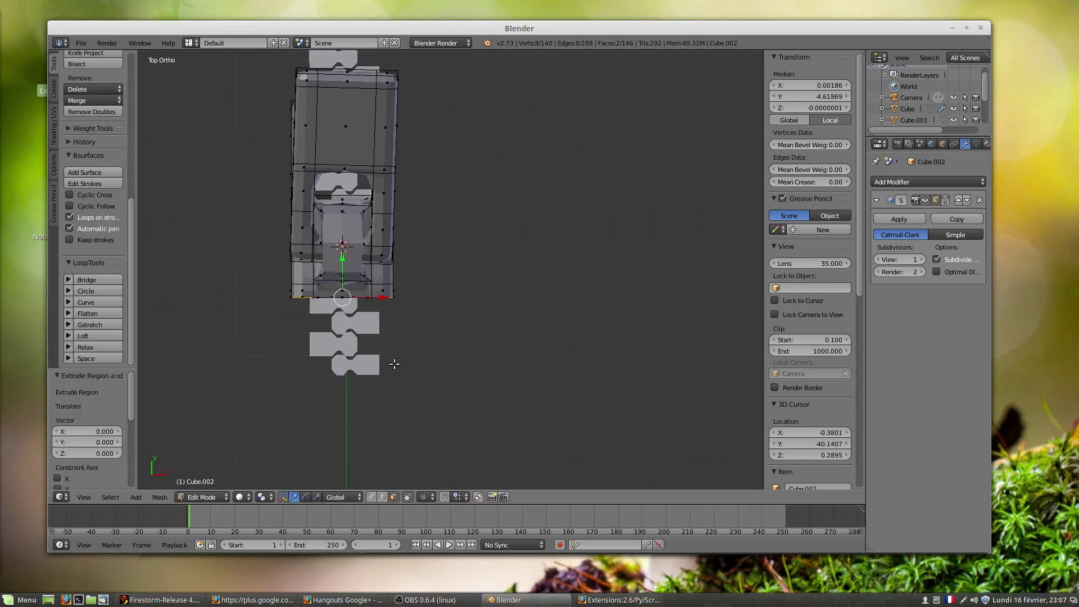
- Select the four faces framing the tooth opening at the slider's closed-teeth end and switch to the top view
middle_click_drag(354, 306, 360, 241)
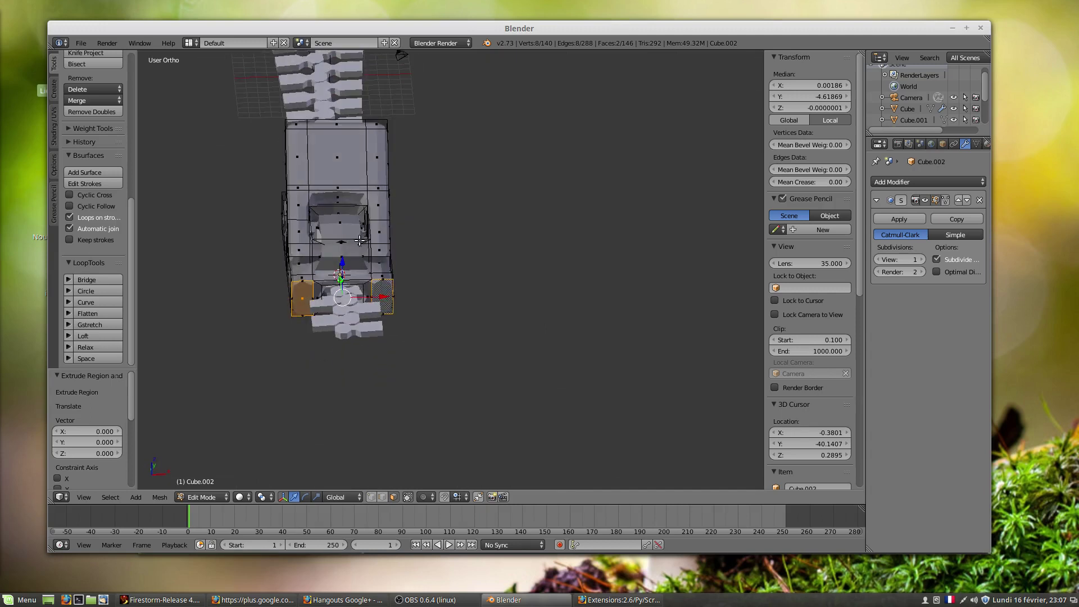
right_click(348, 282)
right_click(300, 290)
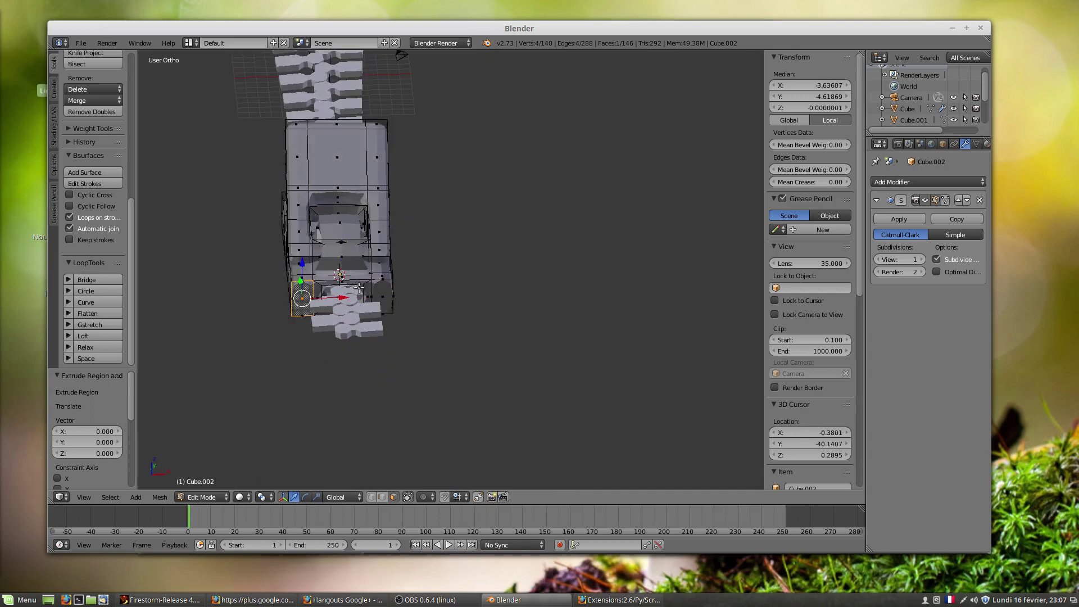
right_click(349, 281, "shift")
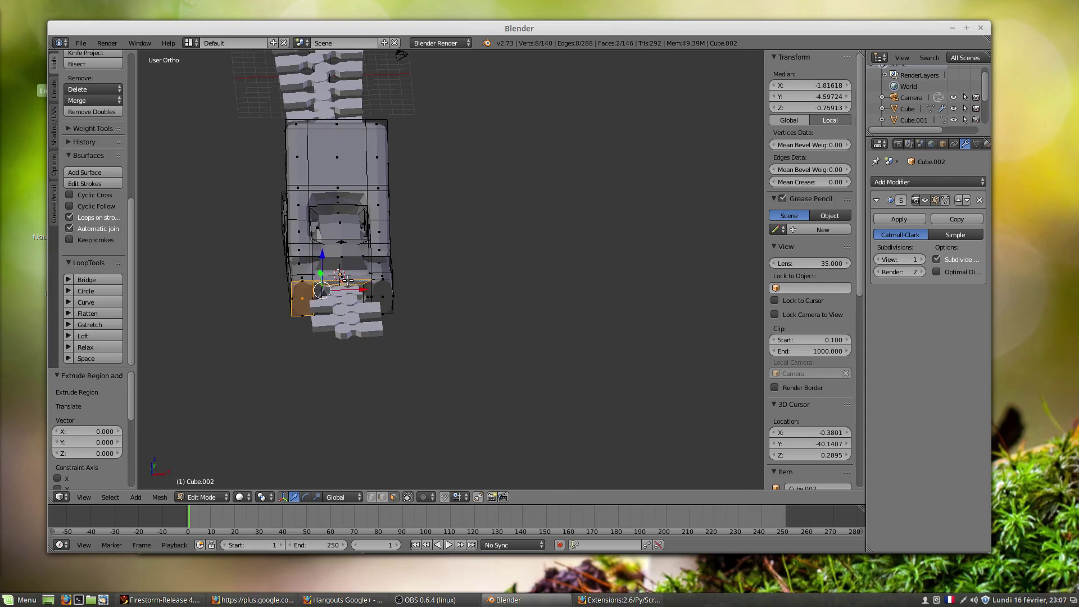
right_click(382, 289, "shift")
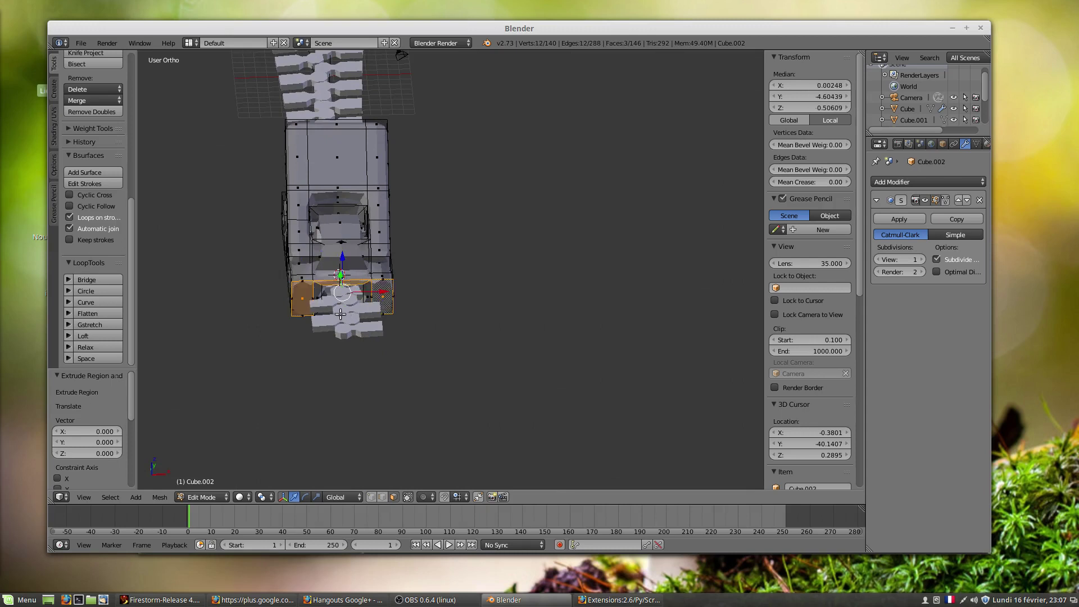
middle_click_drag(312, 331, 264, 358)
scroll(330, 330, "up", 6)
scroll(341, 299, "up", 1)
scroll(341, 299, "down", 1)
right_click(259, 291, "shift")
key("KP_7")
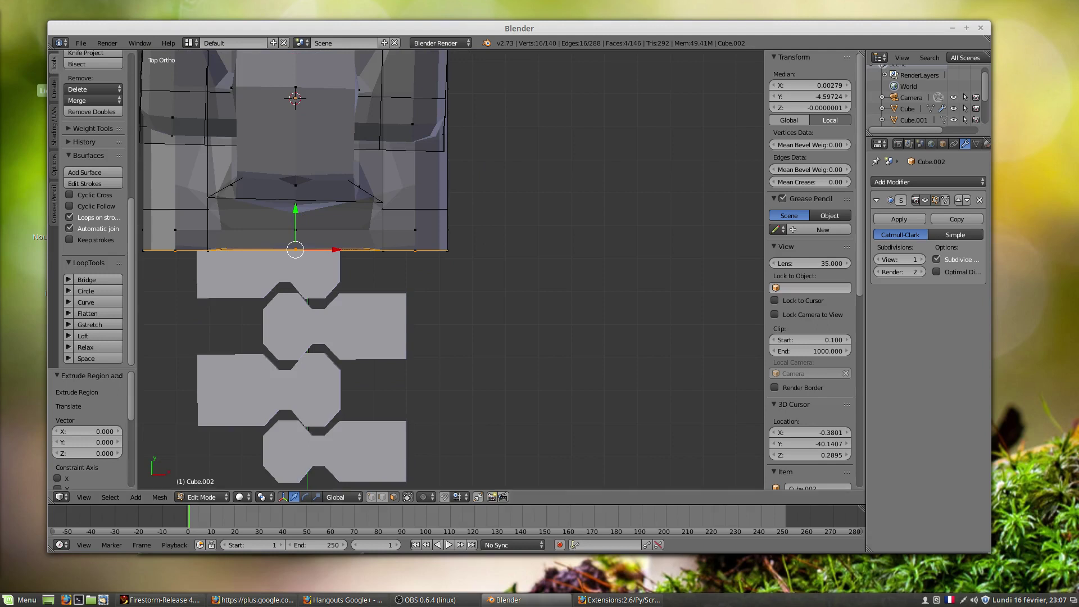
- Switch to the Extensions browser window and close it
key("alt+Tab")
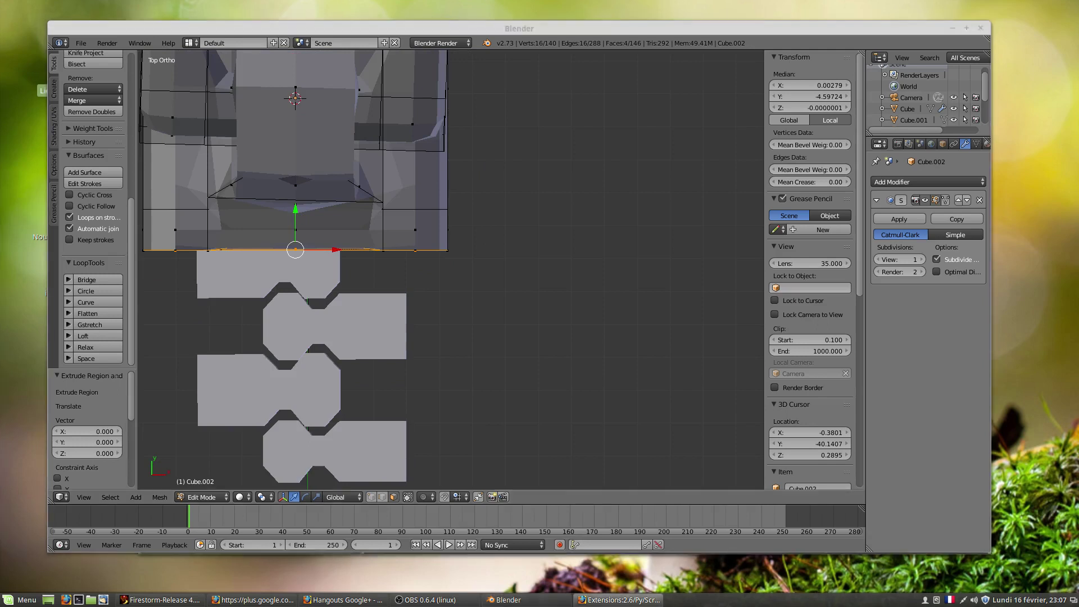
key("alt+F4")
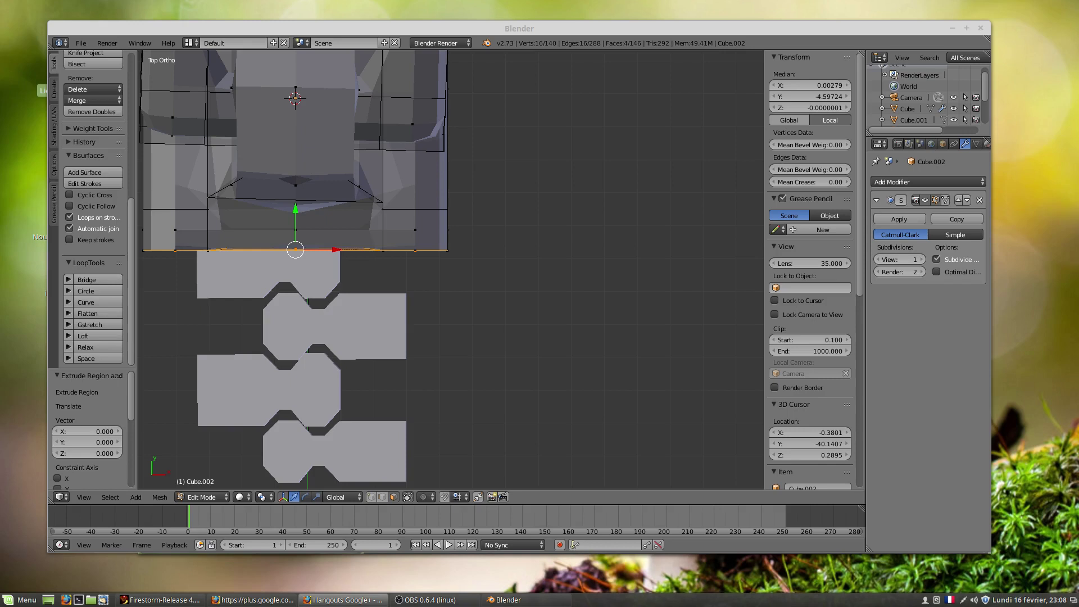
- Extrude the four selected end faces of the slider by about -5.1 units along Y
scroll(536, 333, "down", 3)
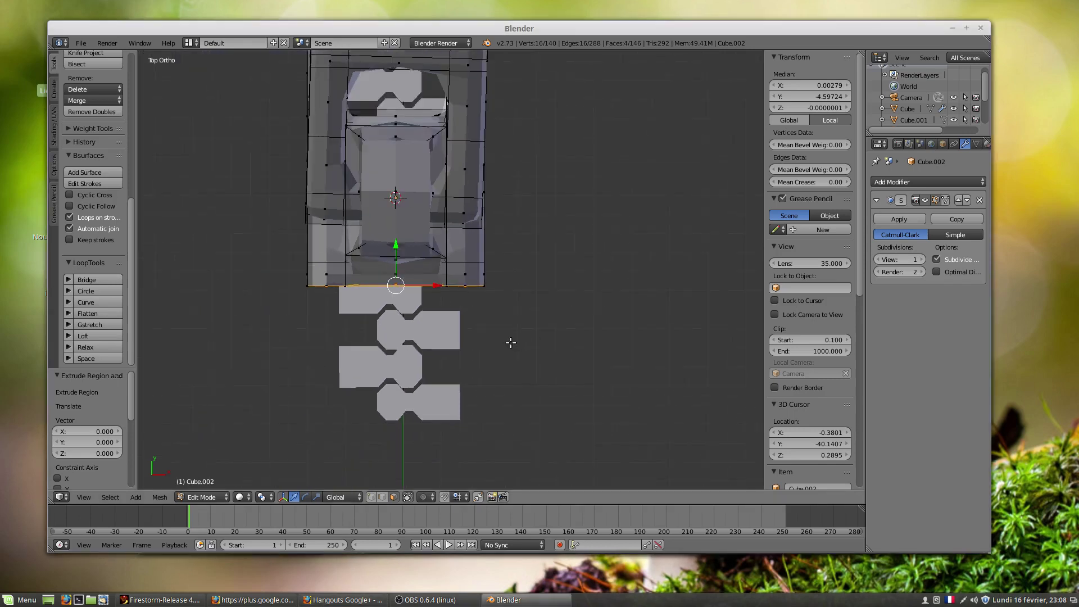
key("e")
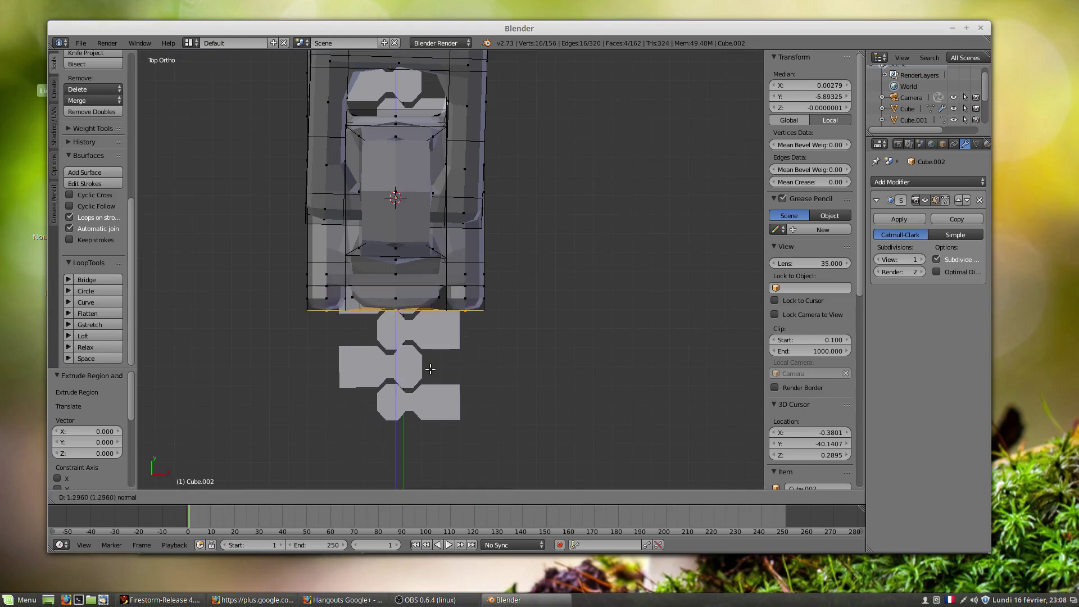
left_click(429, 441)
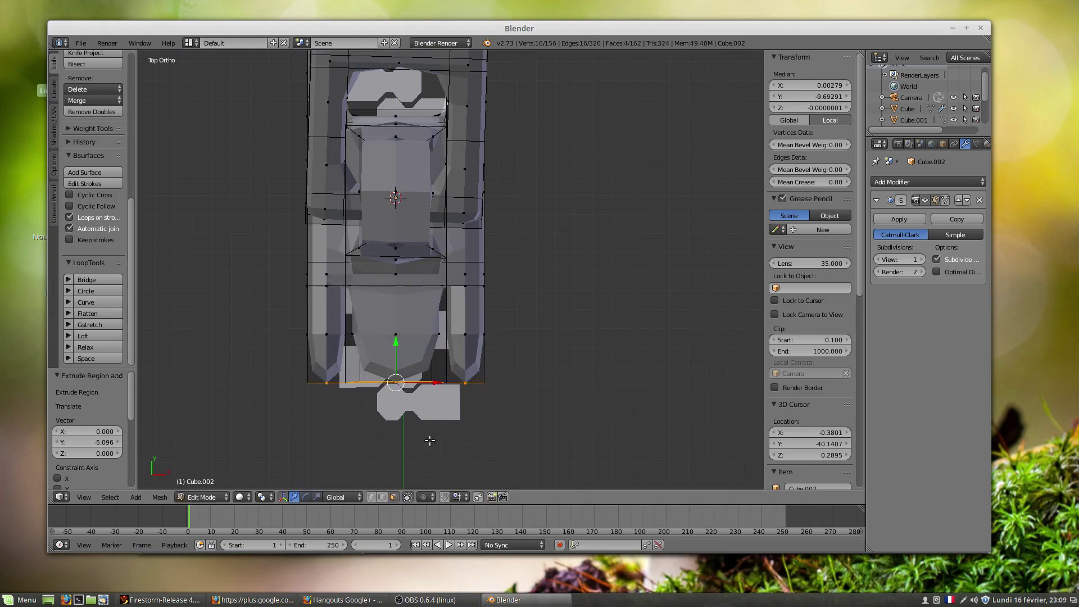
- Extrude the same end faces again by -0.24 units along Y to add a narrow rim
middle_click_drag(438, 428, 456, 379)
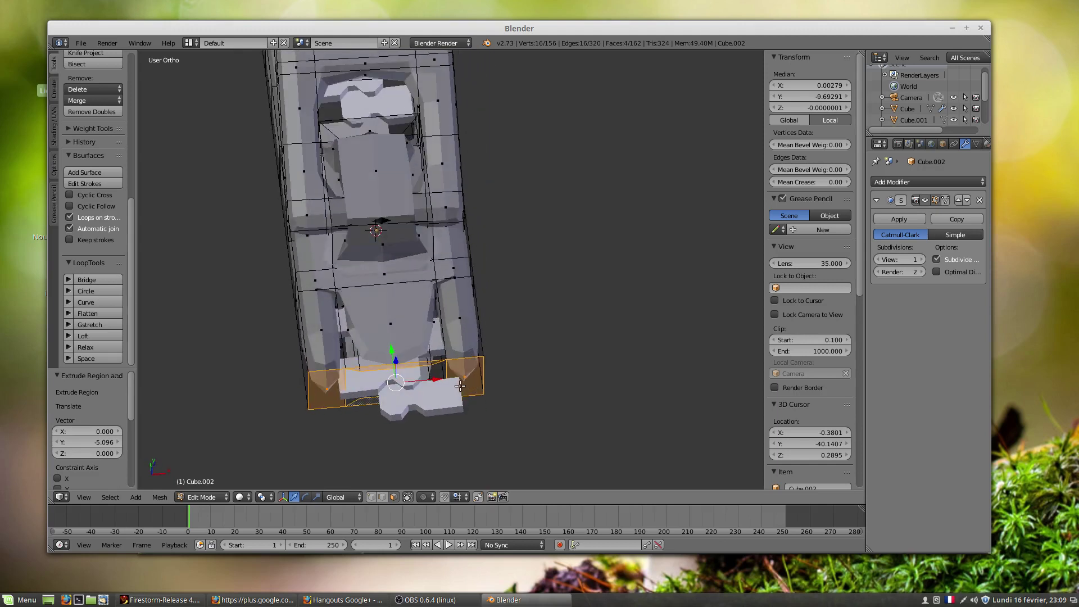
middle_click_drag(460, 384, 455, 412)
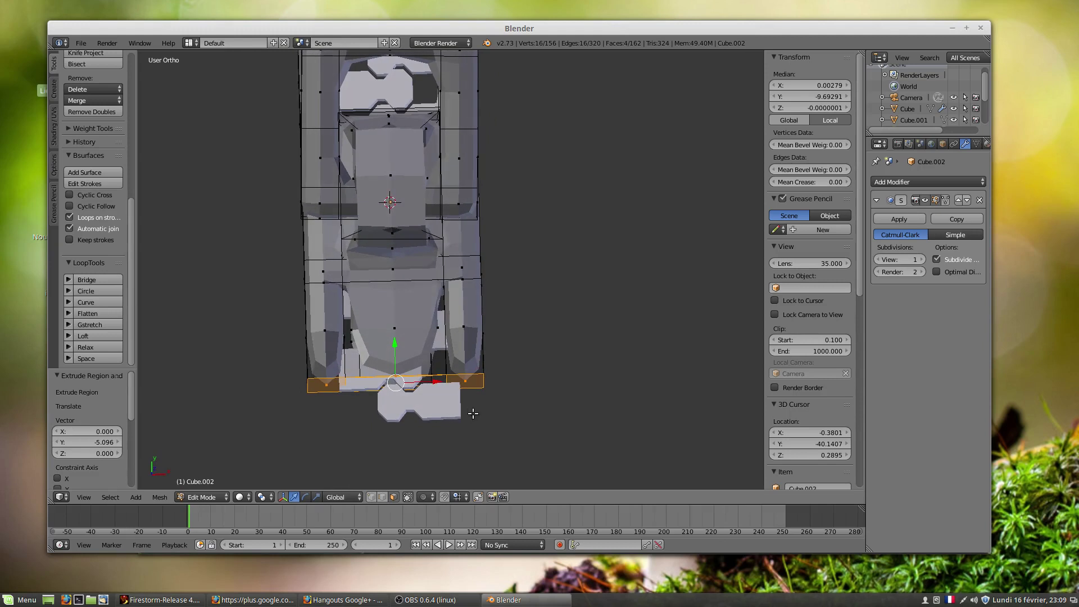
key("e")
left_click(472, 417)
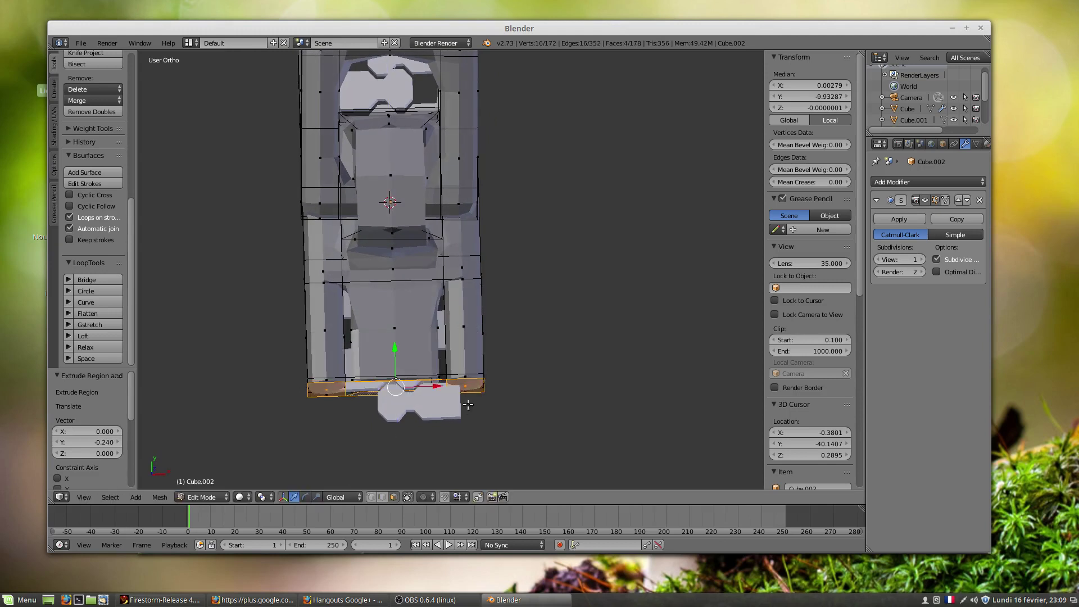
- Examine the lengthened slider and its fit around the rows of teeth from several angles and distances
middle_click_drag(462, 383, 454, 361)
scroll(454, 395, "down", 3)
scroll(454, 361, "down", 1)
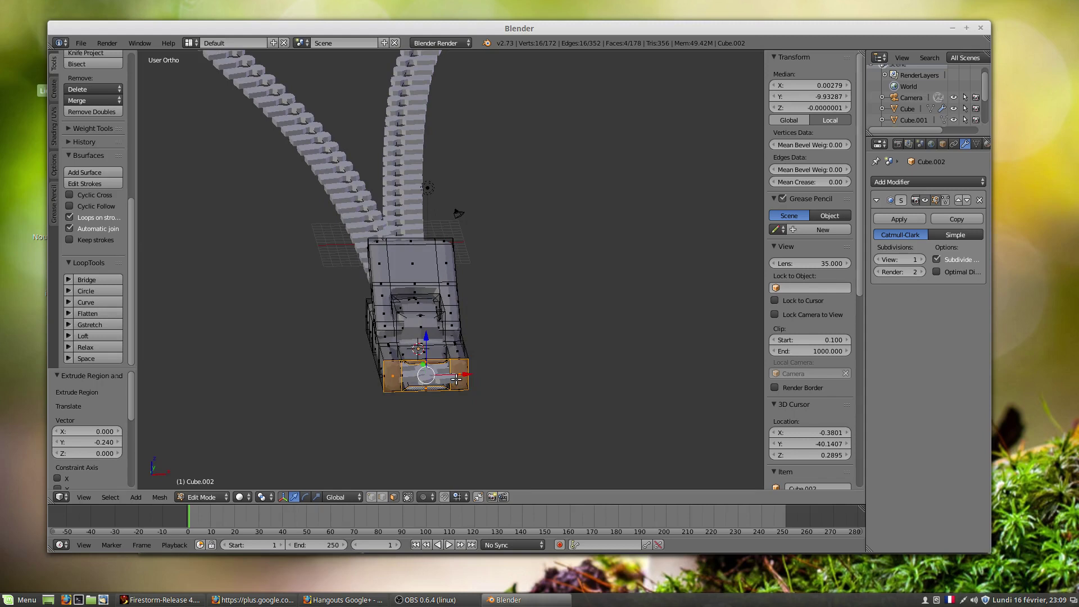
scroll(455, 380, "down", 1)
scroll(444, 354, "down", 1)
middle_click_drag(444, 355, 437, 399)
scroll(444, 384, "up", 3)
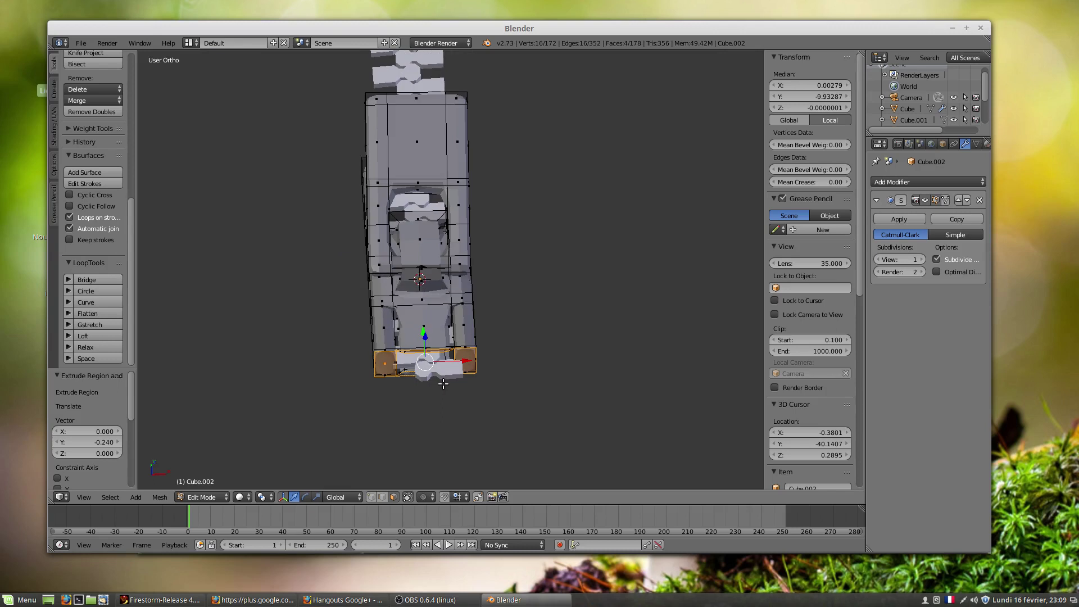
middle_click_drag(440, 331, 451, 371)
scroll(451, 371, "down", 4)
- Draw a large Grease Pencil square beside the teeth rows, with a small irregular stepped outline inside its upper part
middle_click_drag(452, 307, 400, 452, "shift")
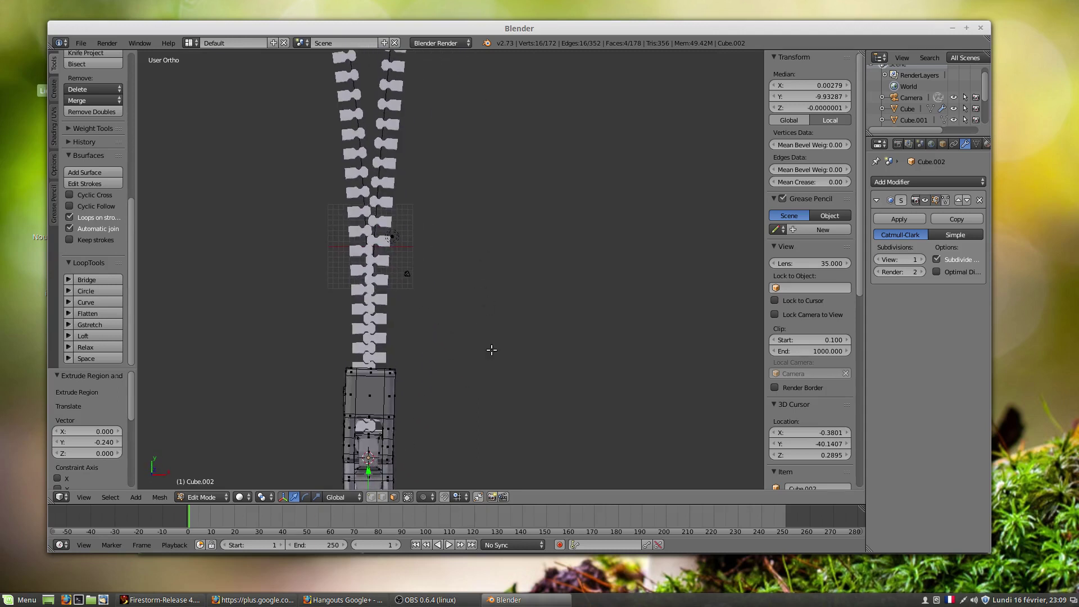
mouse_move(484, 232)
left_mouse_down()
mouse_move(479, 392)
mouse_move(664, 405)
mouse_move(663, 224)
mouse_move(573, 222)
mouse_move(485, 223)
mouse_move(476, 406)
mouse_move(658, 397)
left_mouse_up()
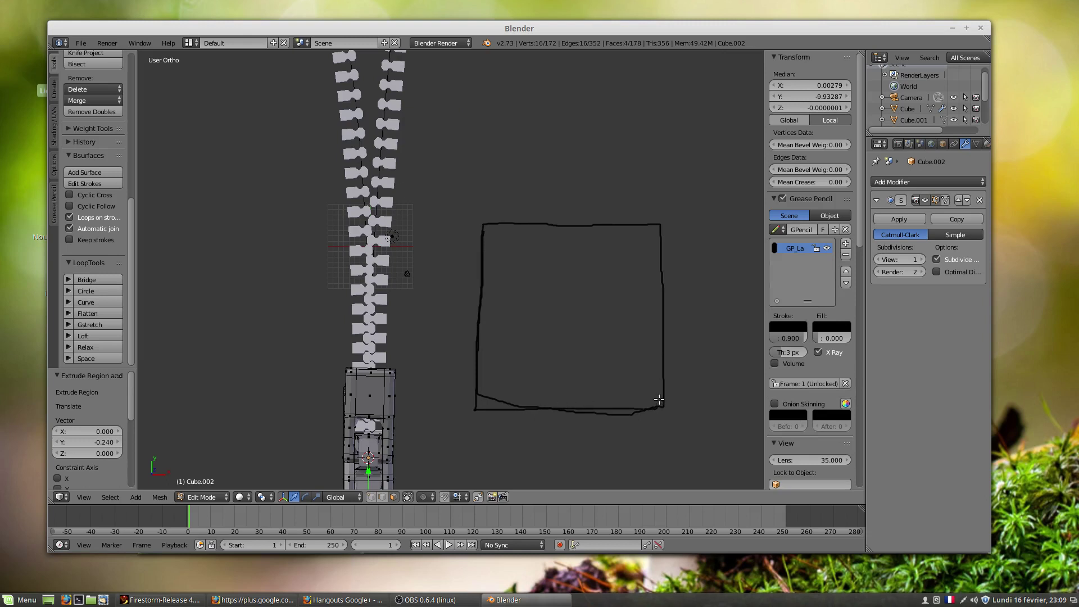
middle_click_drag(650, 364, 606, 418, "shift")
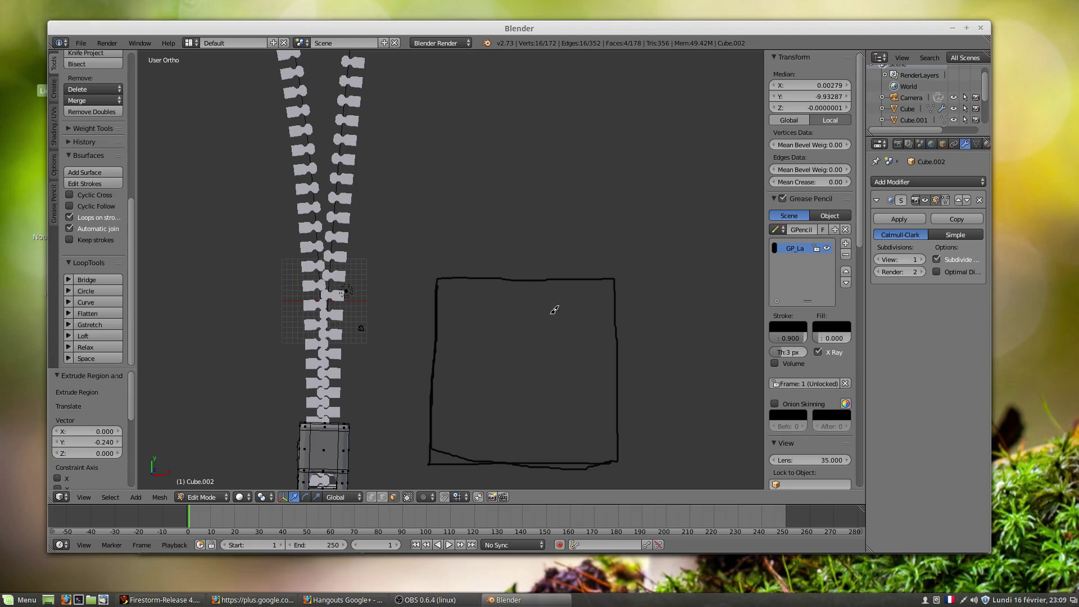
mouse_move(551, 310)
left_mouse_down()
mouse_move(550, 357)
mouse_move(594, 362)
mouse_move(594, 308)
mouse_move(579, 292)
mouse_move(575, 307)
mouse_move(501, 318)
mouse_move(532, 323)
mouse_move(543, 308)
mouse_move(550, 334)
mouse_move(551, 312)
left_mouse_up()
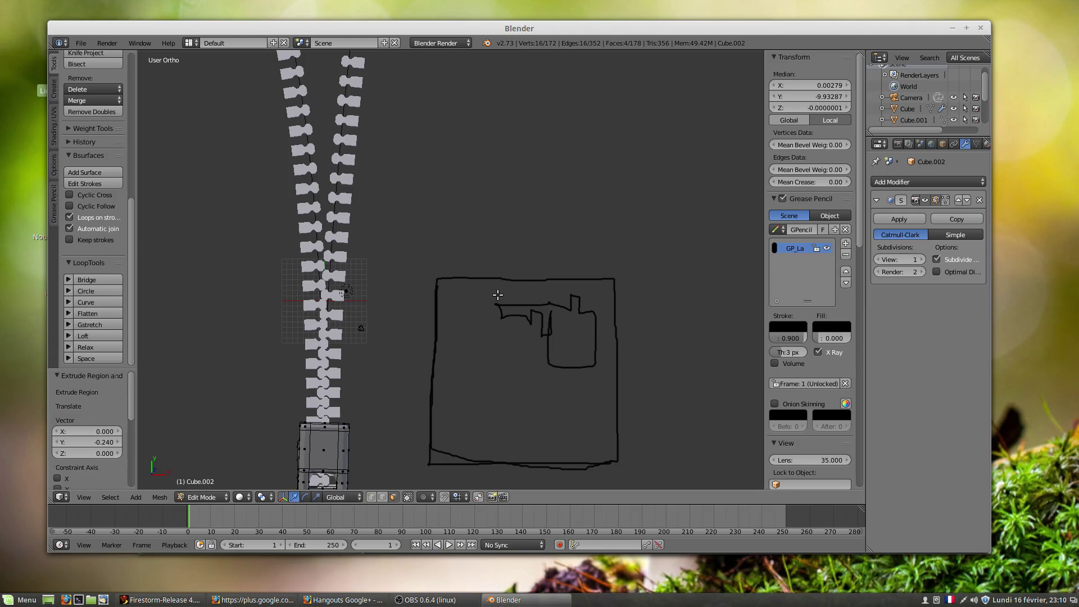
- Hatch across the stepped outline with diagonal Grease Pencil strokes in both directions
left_click_drag(496, 294, 472, 335)
mouse_move(532, 311)
left_mouse_down()
mouse_move(499, 353)
mouse_move(535, 357)
left_mouse_up()
mouse_move(594, 308)
left_mouse_down()
mouse_move(563, 354)
mouse_move(570, 382)
left_mouse_up()
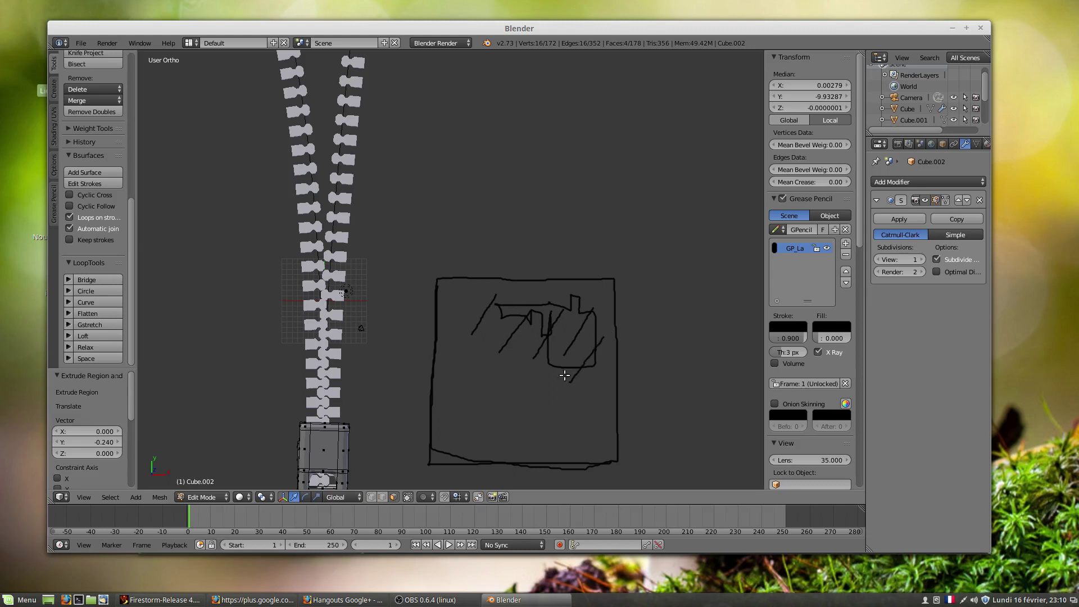
left_click_drag(491, 334, 523, 358)
left_click_drag(504, 306, 563, 367)
left_click_drag(555, 312, 611, 354)
left_click_drag(592, 308, 613, 329)
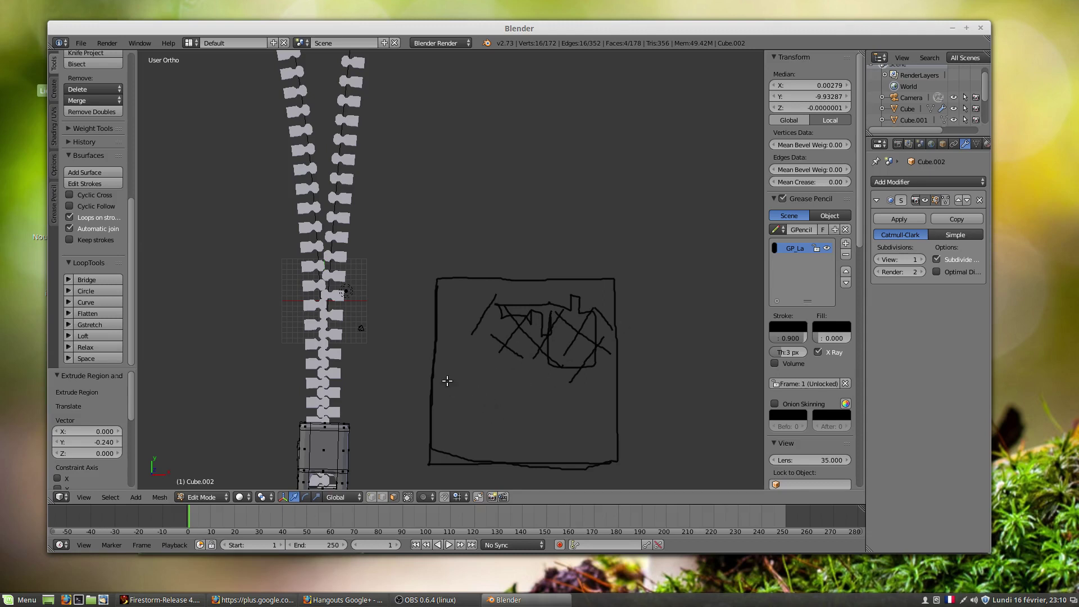
- Hatch the lower half of the Grease Pencil square with short diagonal and roughly horizontal strokes on both sides
mouse_move(462, 391)
left_mouse_down()
mouse_move(453, 404)
mouse_move(464, 422)
left_mouse_up()
left_click_drag(524, 399, 484, 436)
left_click_drag(539, 414, 508, 436)
left_click_drag(465, 384, 535, 383)
left_click_drag(464, 414, 526, 412)
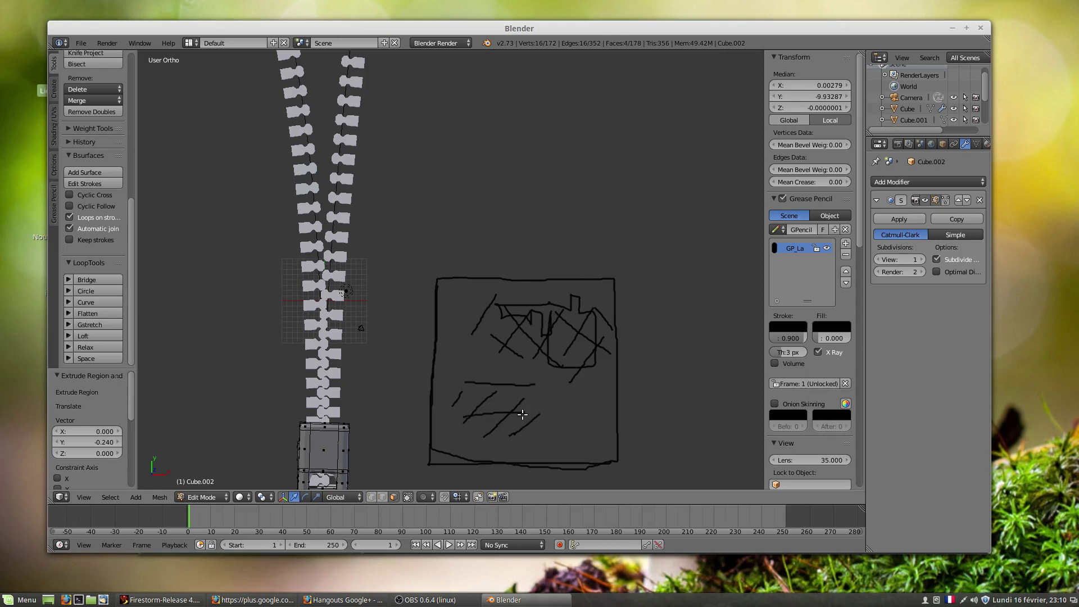
left_click_drag(460, 434, 514, 431)
mouse_move(556, 390)
left_mouse_down()
mouse_move(610, 405)
mouse_move(613, 438)
mouse_move(592, 444)
left_mouse_up()
mouse_move(592, 396)
left_mouse_down()
mouse_move(534, 419)
mouse_move(549, 442)
mouse_move(573, 442)
left_mouse_up()
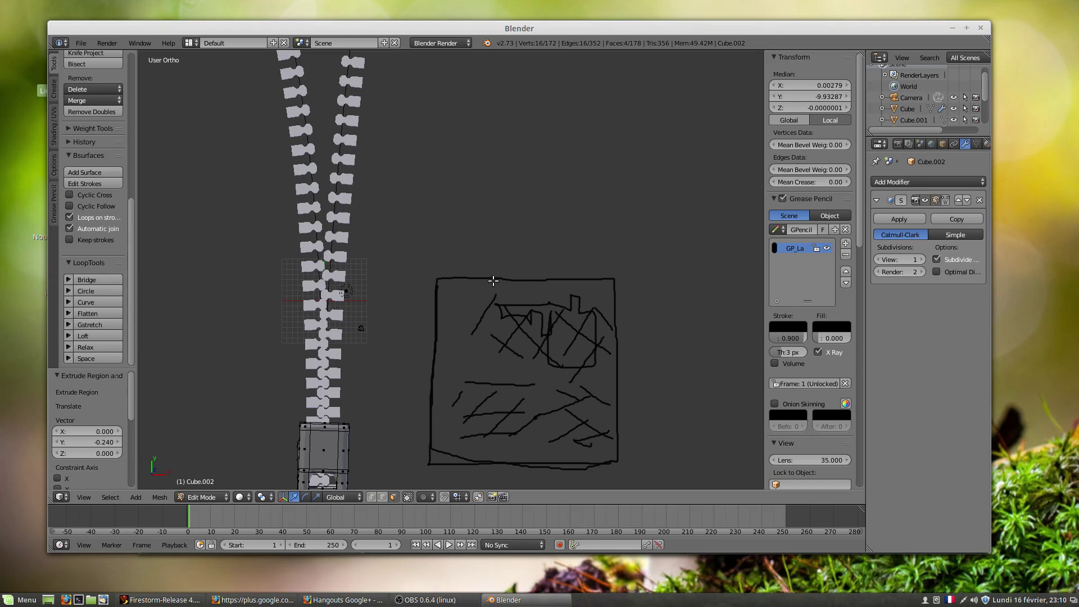
- Sketch dividing lines through the square and a grid of small U-shaped and round marks in its upper part
mouse_move(495, 280)
left_mouse_down()
mouse_move(495, 333)
mouse_move(621, 365)
left_mouse_up()
mouse_move(527, 376)
left_mouse_down()
mouse_move(520, 453)
mouse_move(606, 384)
left_mouse_up()
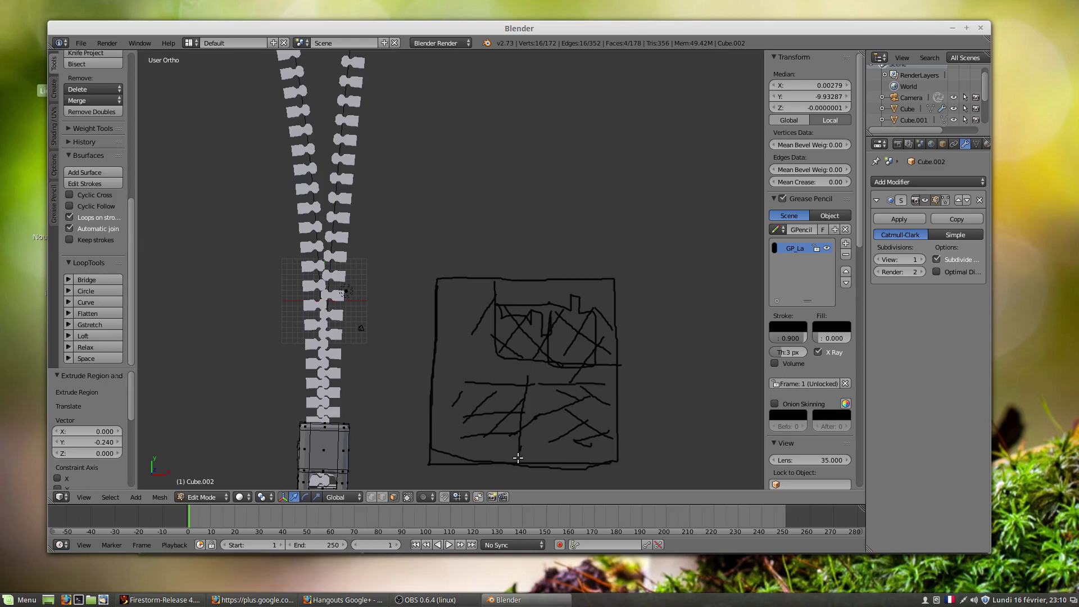
left_click_drag(518, 458, 595, 458)
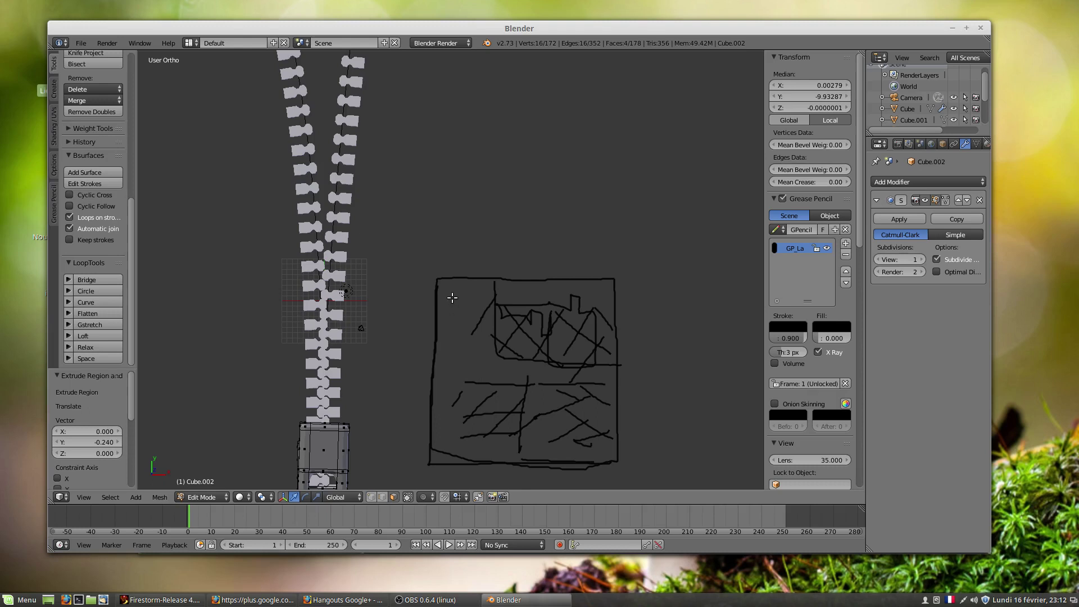
mouse_move(449, 294)
left_mouse_down()
mouse_move(517, 300)
mouse_move(520, 290)
mouse_move(557, 304)
left_mouse_up()
mouse_move(455, 325)
left_mouse_down()
mouse_move(456, 337)
mouse_move(463, 319)
mouse_move(473, 334)
mouse_move(502, 327)
mouse_move(492, 320)
left_mouse_up()
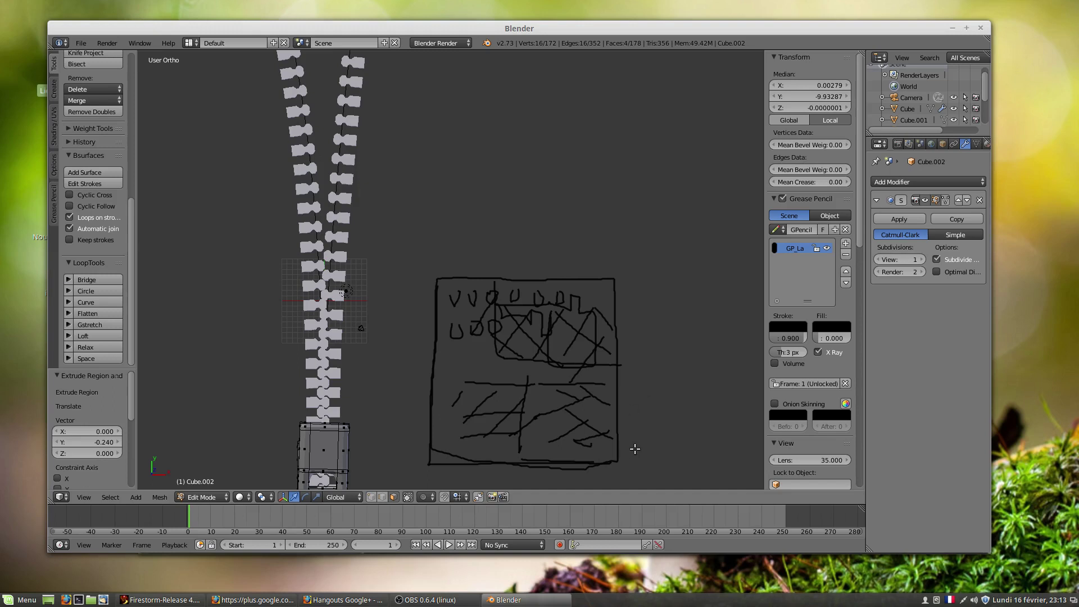
- Erase the Grease Pencil hatching, marks and outlines inside the square
scroll(630, 449, "down", 2)
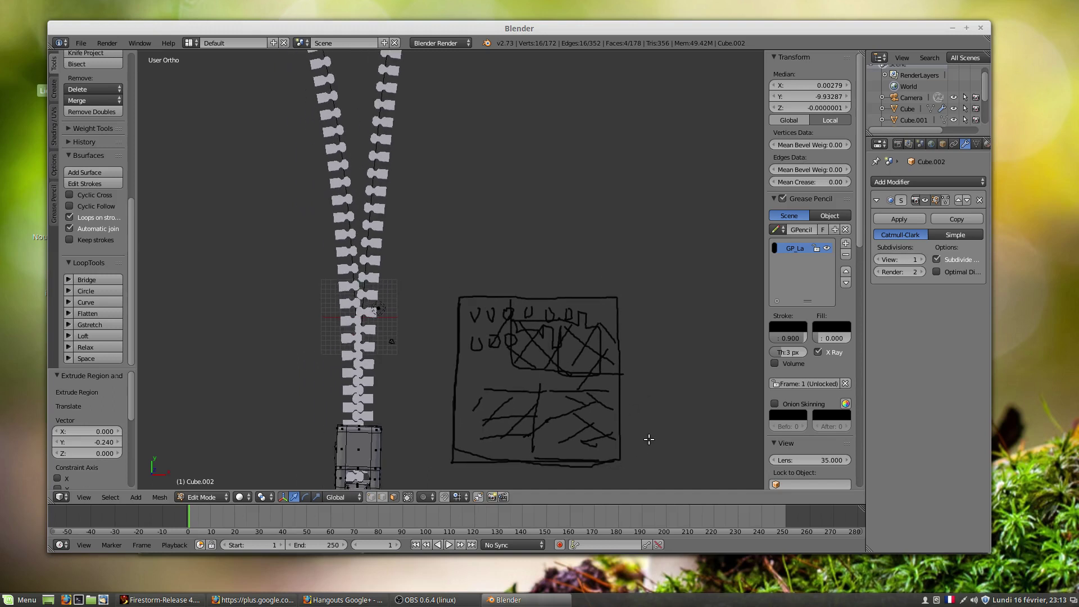
mouse_move(652, 441)
left_mouse_down("ctrl")
mouse_move(612, 449)
mouse_move(624, 449)
left_mouse_up("ctrl")
mouse_move(622, 447)
right_mouse_down()
mouse_move(587, 467)
mouse_move(539, 457)
mouse_move(493, 427)
mouse_move(567, 395)
mouse_move(475, 317)
mouse_move(479, 393)
mouse_move(604, 383)
mouse_move(511, 334)
mouse_move(494, 397)
right_mouse_up()
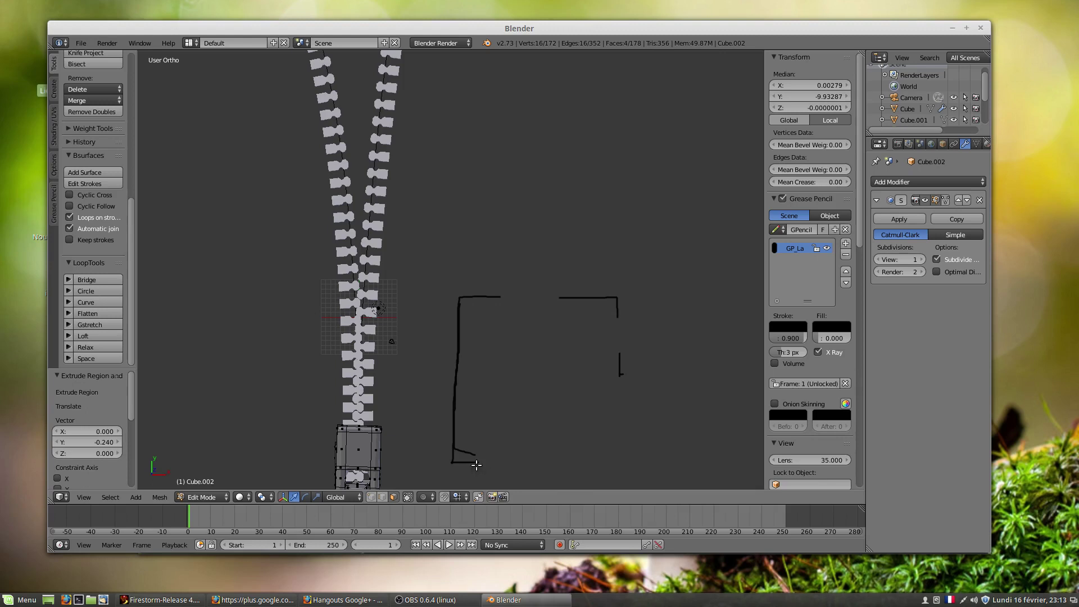
- Redraw the square's missing edges with Grease Pencil and sketch overlapping rectangular outlines inside it, one with an hourglass shape
mouse_move(476, 465)
left_mouse_down()
mouse_move(622, 457)
mouse_move(616, 298)
mouse_move(495, 301)
mouse_move(502, 410)
mouse_move(544, 393)
mouse_move(541, 339)
mouse_move(507, 331)
mouse_move(518, 360)
mouse_move(503, 396)
mouse_move(529, 413)
mouse_move(547, 377)
mouse_move(531, 370)
mouse_move(540, 333)
mouse_move(517, 331)
mouse_move(590, 340)
mouse_move(591, 412)
mouse_move(551, 414)
left_mouse_up()
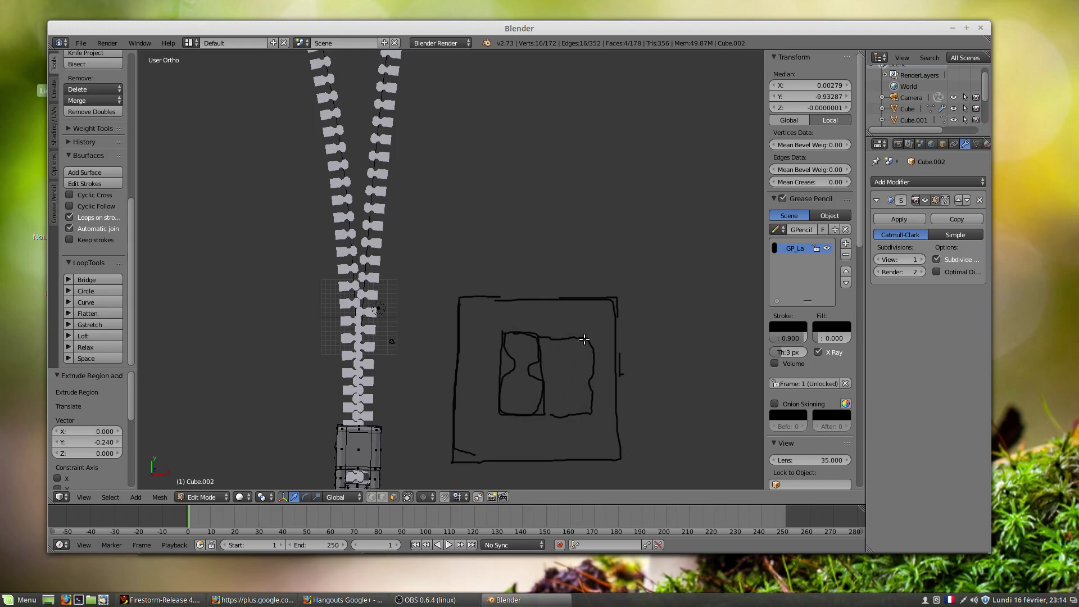
mouse_move(503, 340)
left_mouse_down()
mouse_move(499, 377)
mouse_move(512, 400)
left_mouse_up()
mouse_move(487, 321)
left_mouse_down()
mouse_move(492, 372)
mouse_move(519, 401)
mouse_move(561, 357)
mouse_move(550, 332)
mouse_move(490, 322)
left_mouse_up()
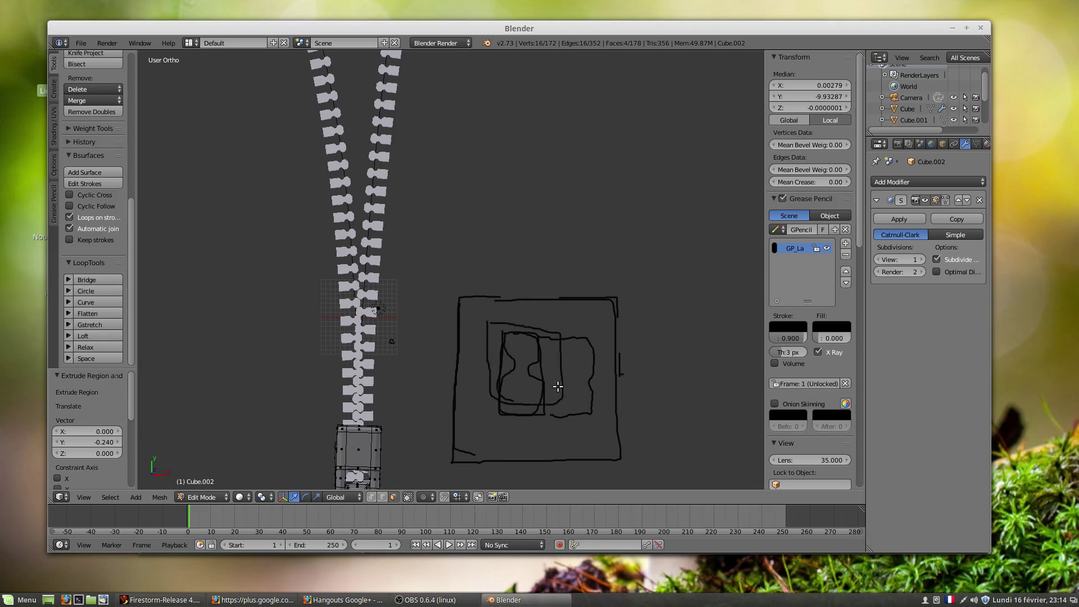
mouse_move(553, 384)
left_mouse_down()
mouse_move(553, 407)
mouse_move(587, 438)
mouse_move(610, 391)
mouse_move(553, 384)
left_mouse_up()
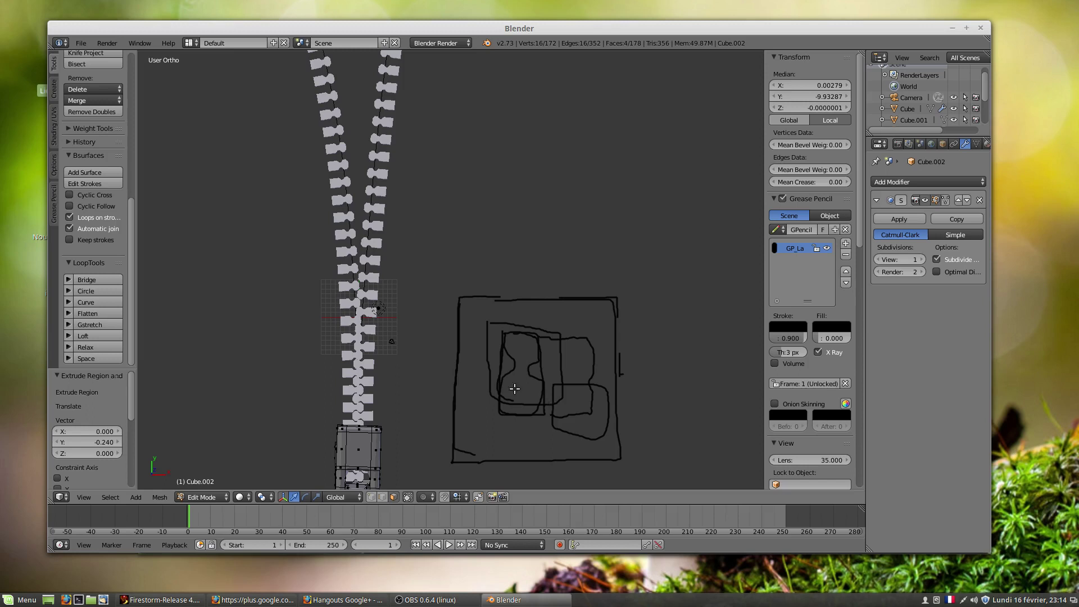
- Switch to the Google+ Hangouts window showing the other shared Blender screen with the unwrapped cube
left_click(0, 432)
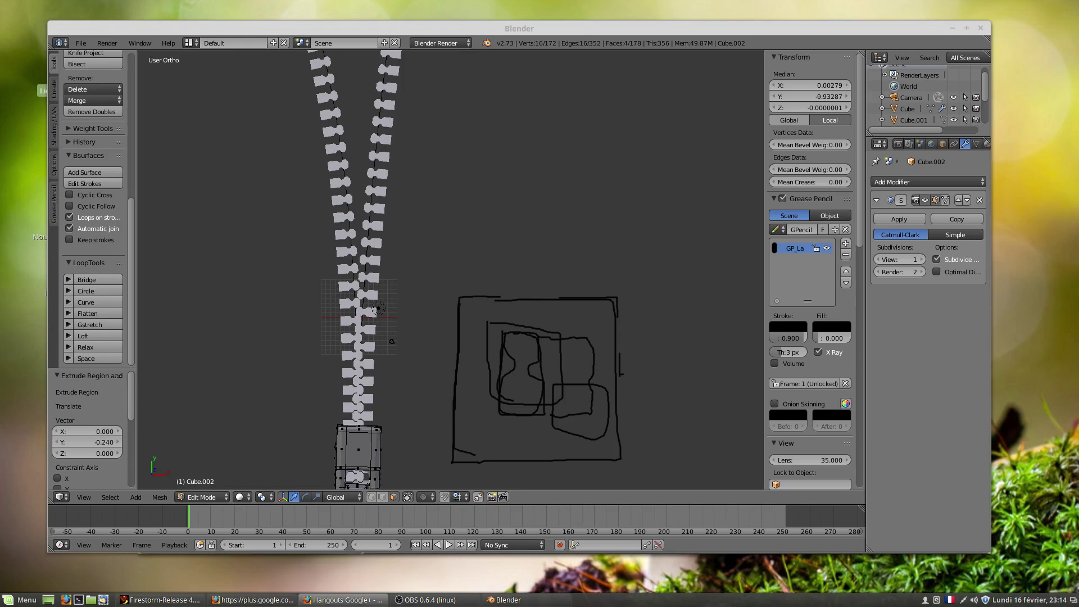
left_click_drag(0, 67, 611, 59)
double_click(611, 57)
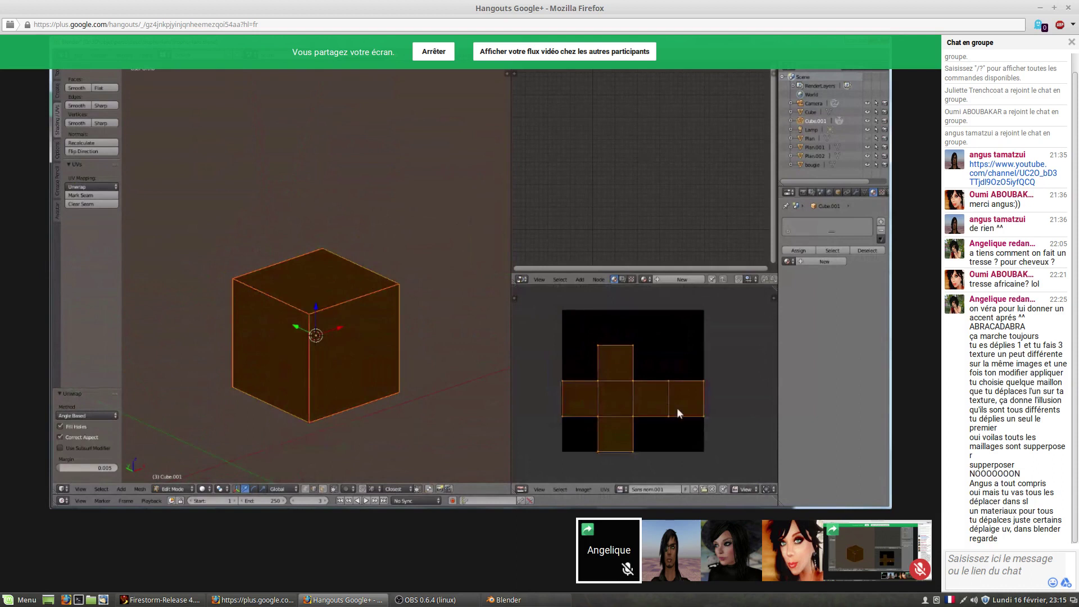
- Scale the cube's cross-shaped UV island by about 0.43 and move it into the image's upper-left area
key("s")
left_click(654, 399)
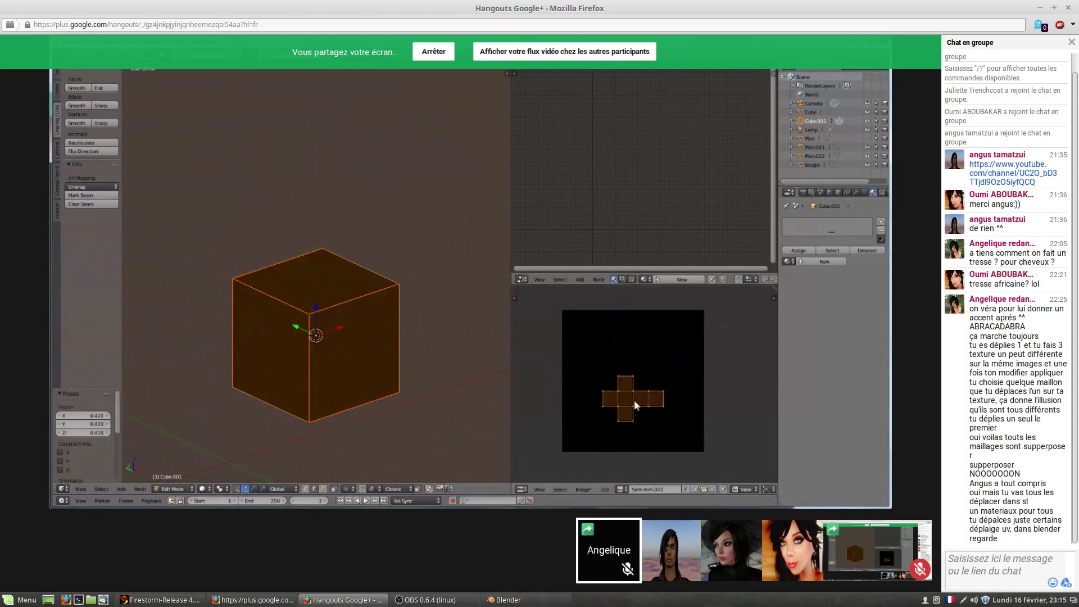
key("g")
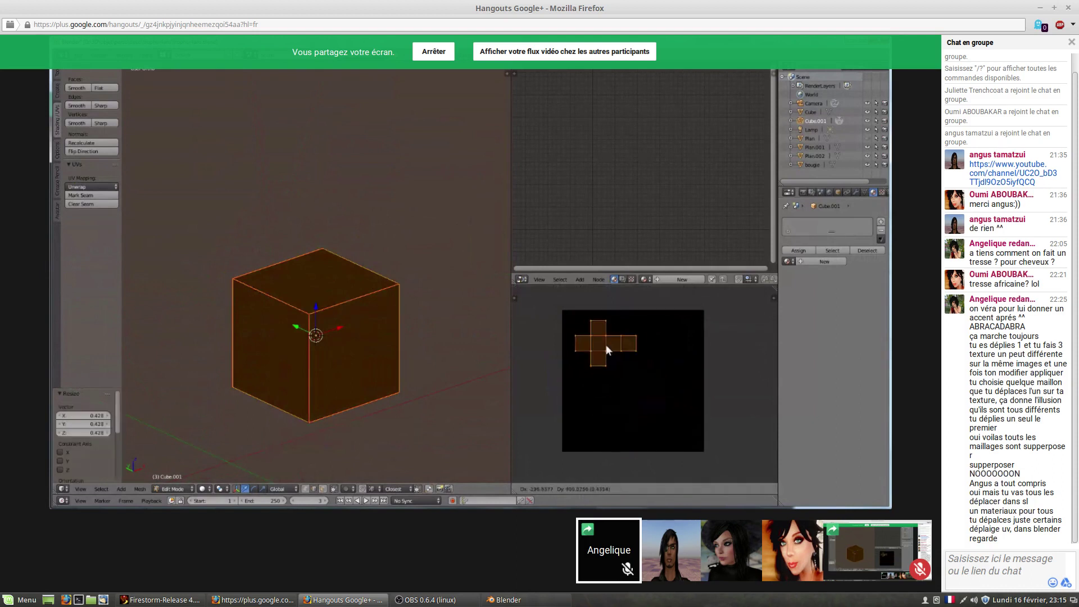
left_click(608, 346)
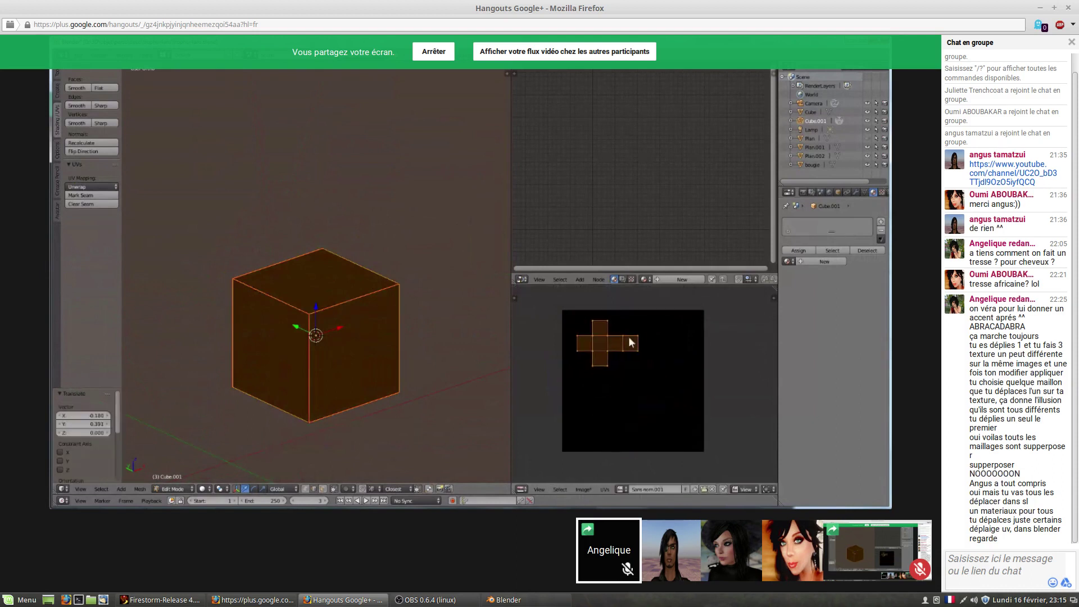
- Bake Ambient Occlusion onto the image and frame the baked UV cross
left_click(802, 193)
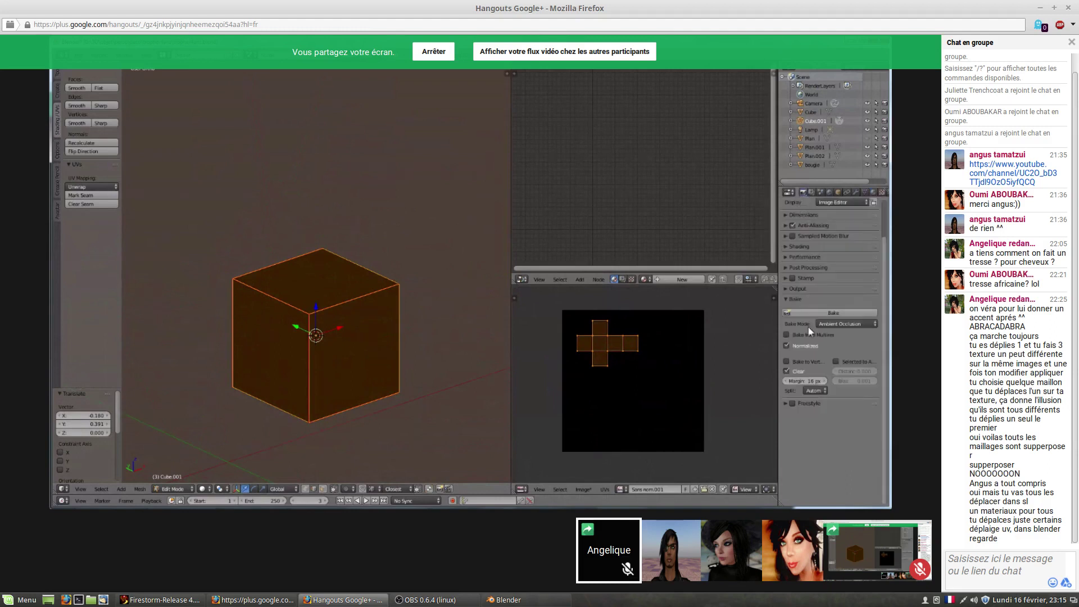
left_click(813, 313)
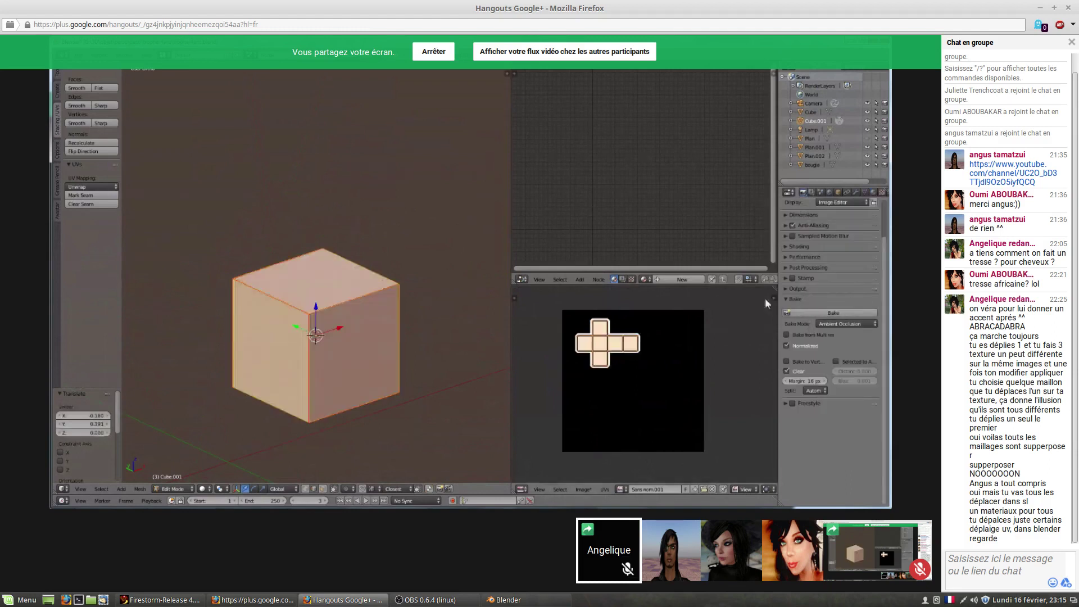
scroll(624, 385, "up", 2)
middle_click_drag(609, 323, 649, 371)
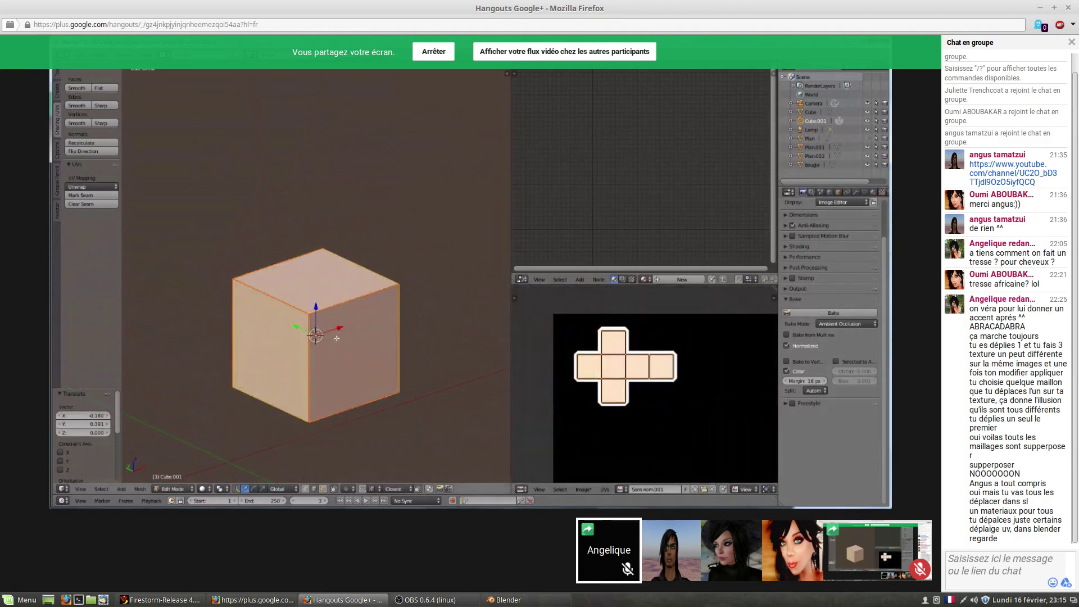
- Duplicate the baked cube six times, placing the copies above and around the original
key("g")
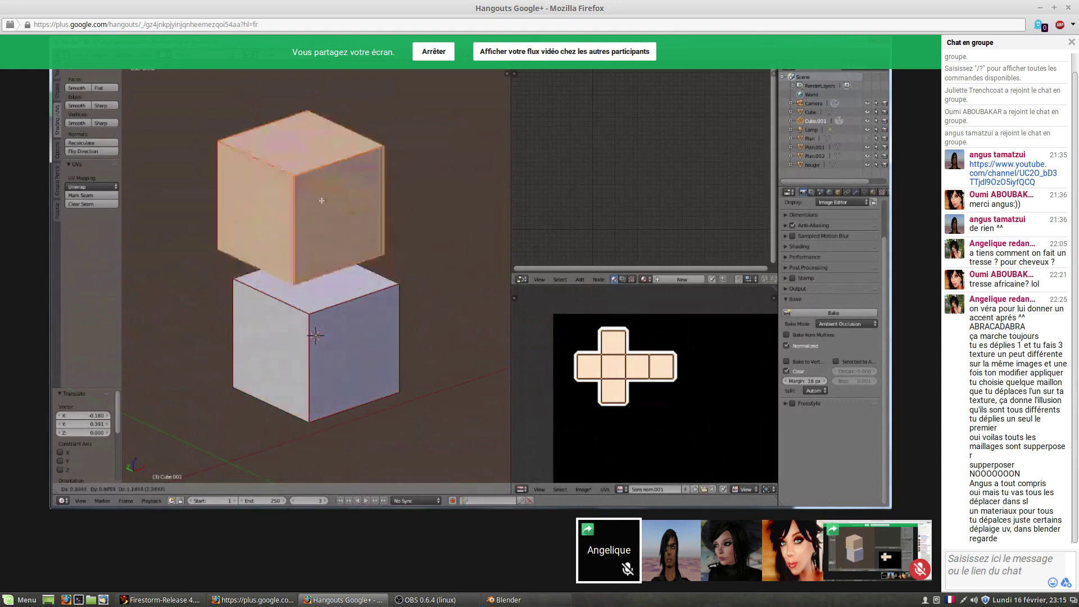
left_click(341, 197)
scroll(376, 291, "down", 4)
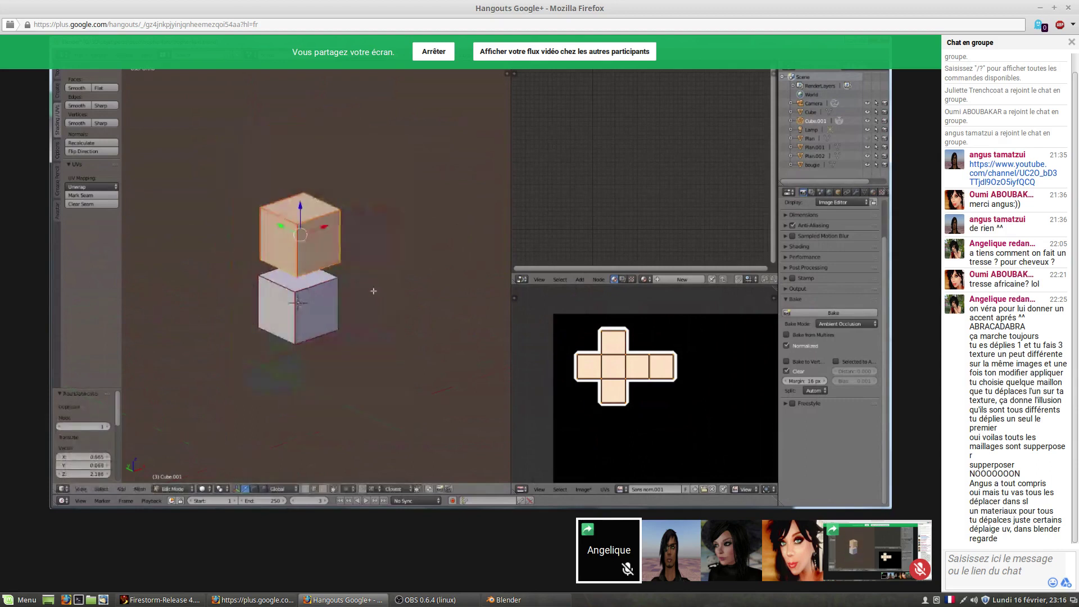
key("shift+d")
left_click(272, 346)
key("shift+d")
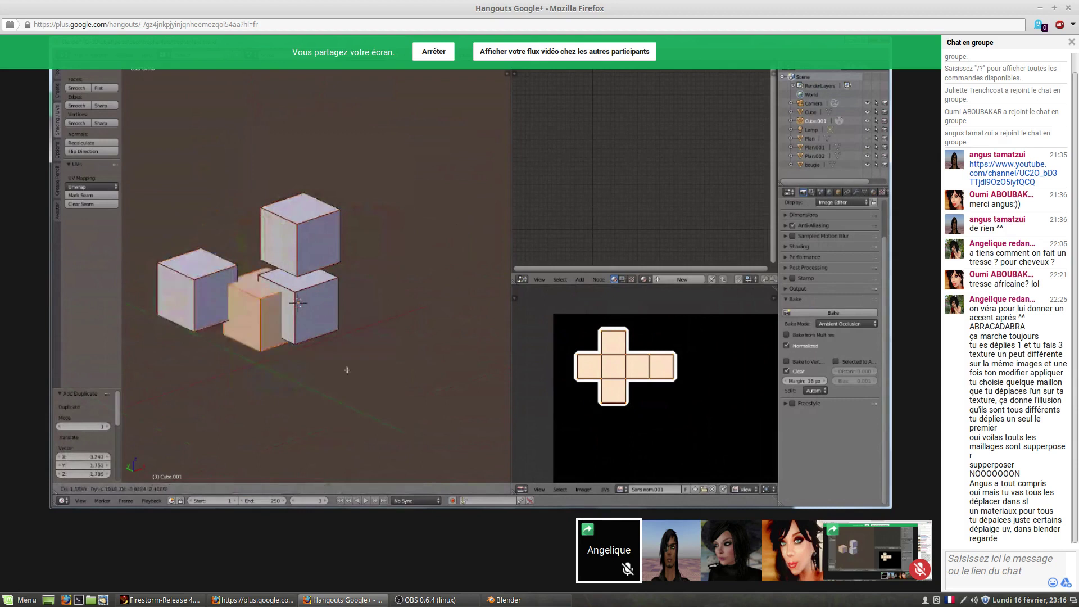
left_click(316, 419)
key("shift+d")
left_click(444, 432)
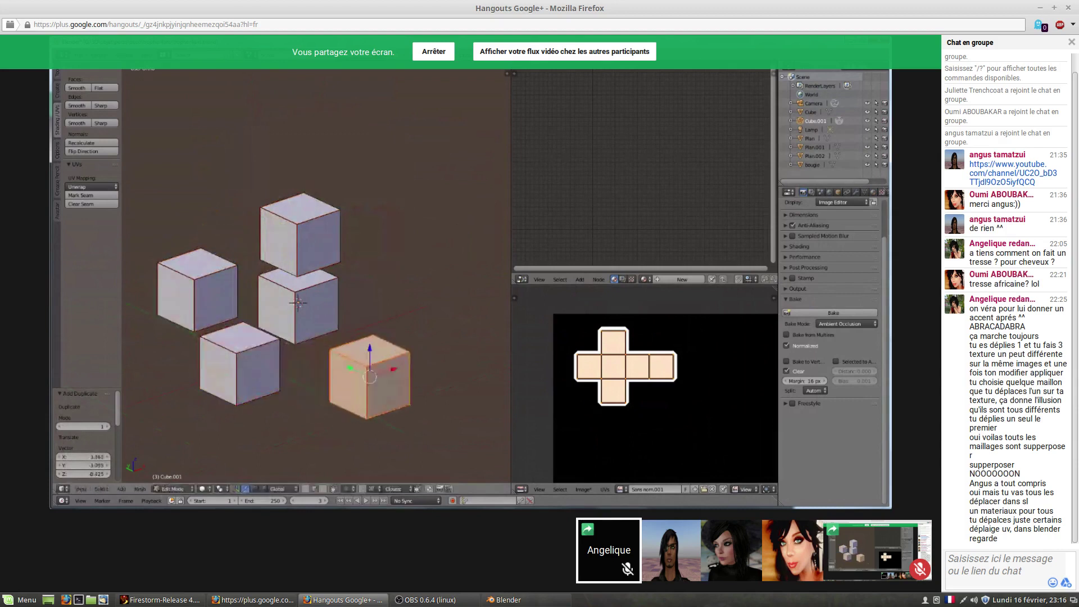
key("shift+d")
left_click(474, 343)
key("shift+d")
left_click(454, 243)
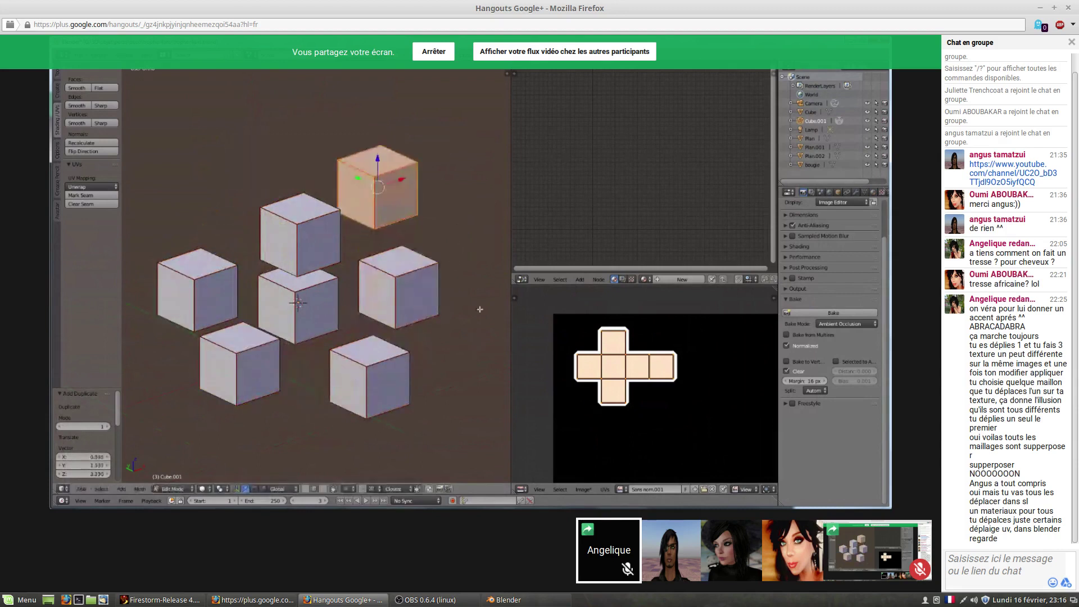
- Select the whole original central cube and move its UV island onto the black area below the baked cross
scroll(390, 285, "down", 4)
mouse_move(386, 289)
middle_mouse_down()
mouse_move(361, 291)
mouse_move(380, 290)
middle_mouse_up()
scroll(362, 291, "up", 3)
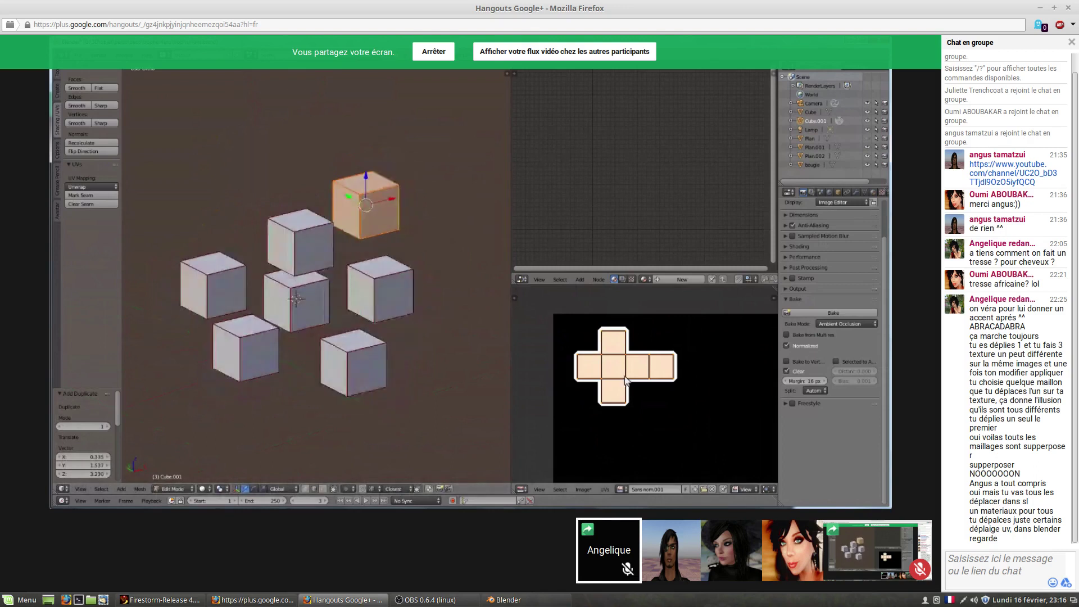
right_click(384, 195)
right_click(310, 291)
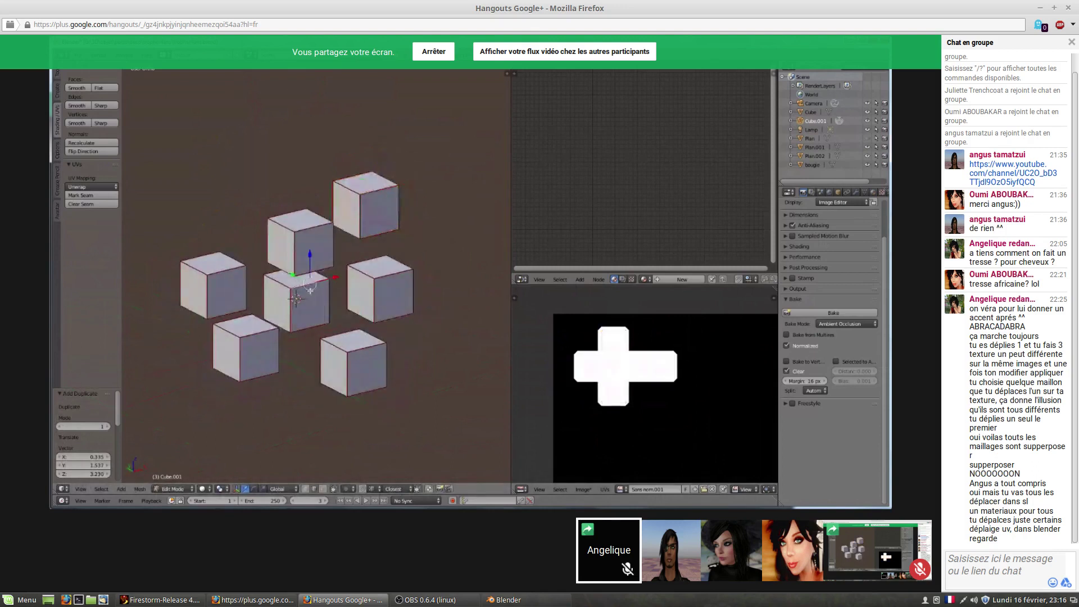
key("ctrl+l")
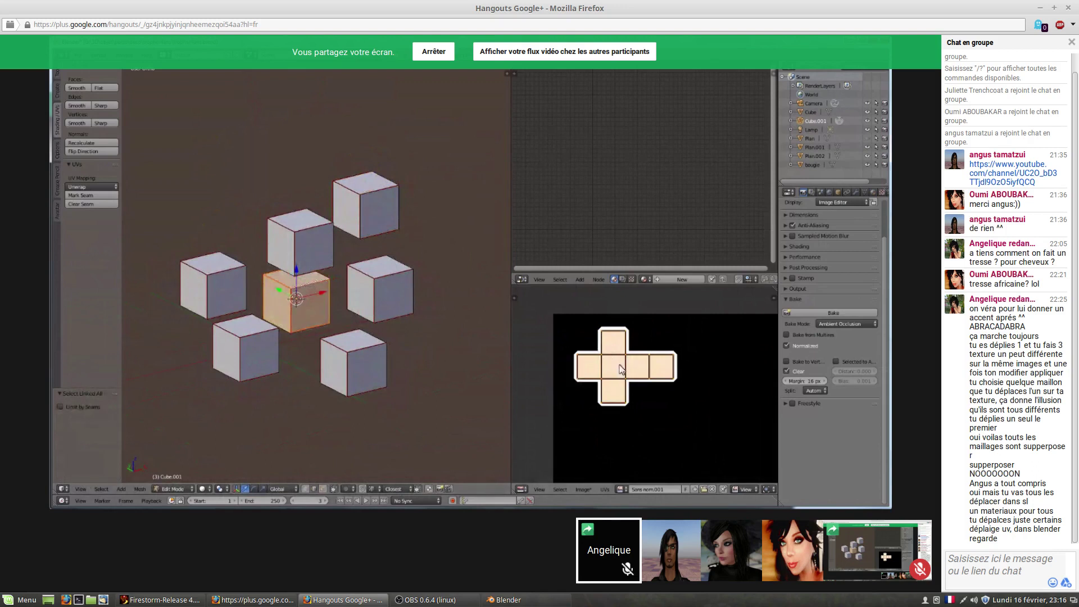
key("g")
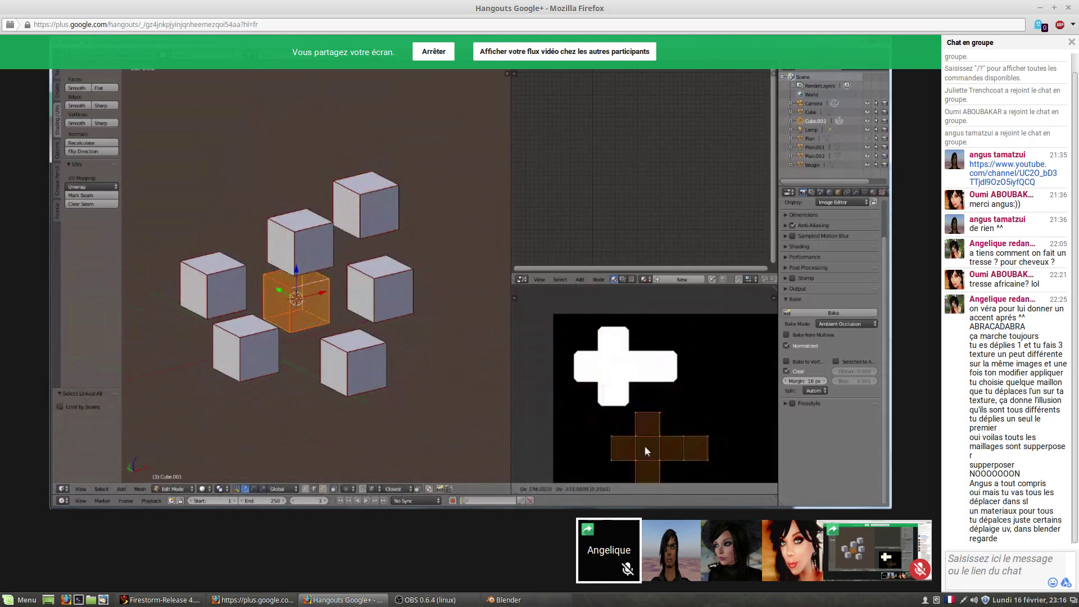
left_click(620, 455)
middle_click_drag(684, 428, 668, 384)
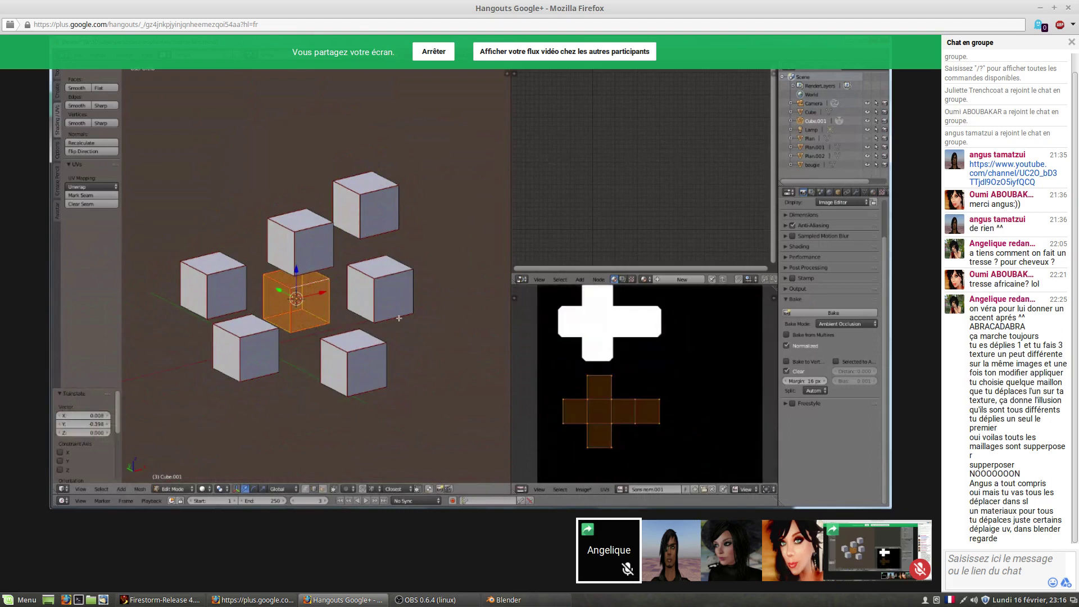
- Select the whole leftmost cube and move its UV island onto the black area below and right of the baked cross
right_click(211, 278)
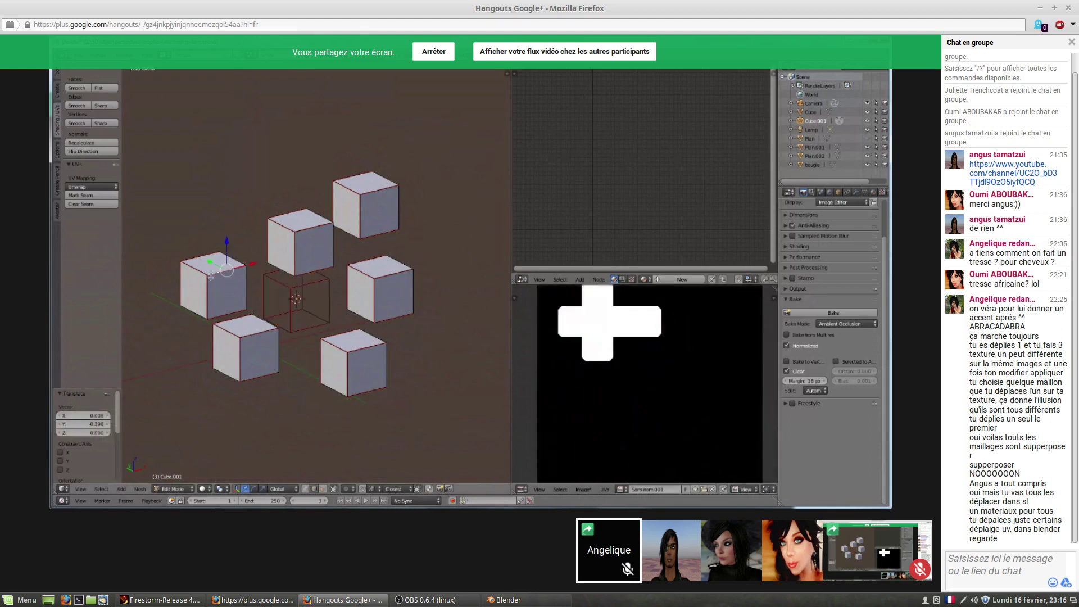
key("ctrl+l")
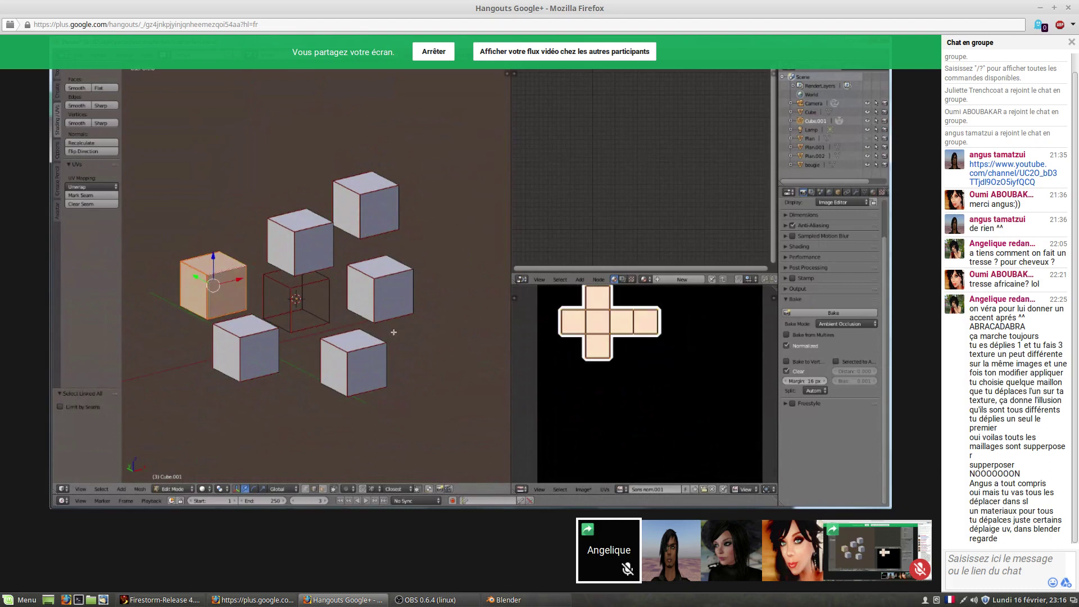
key("g")
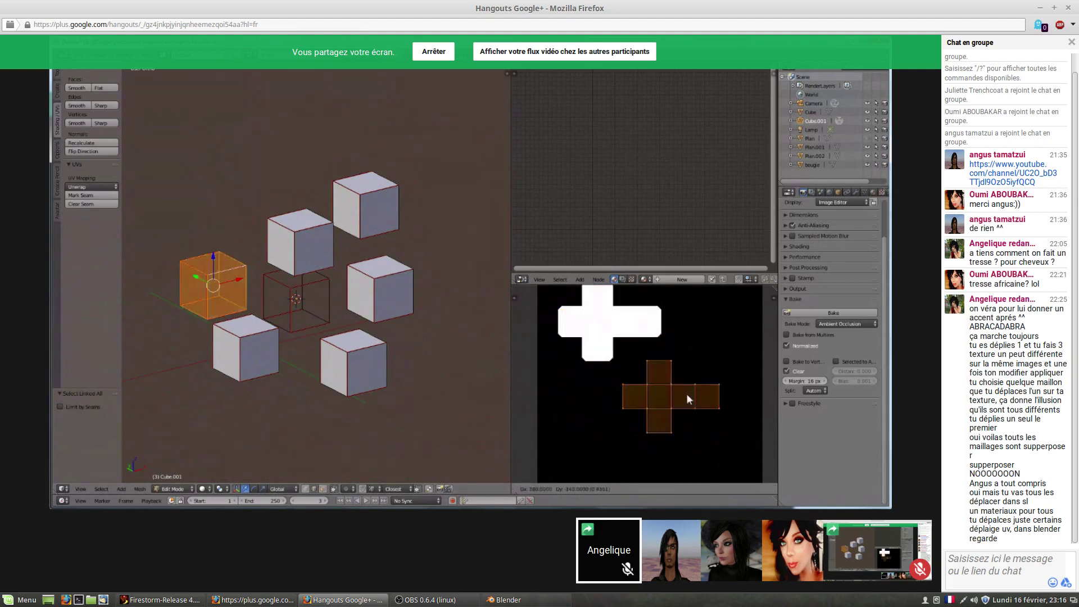
left_click(683, 410)
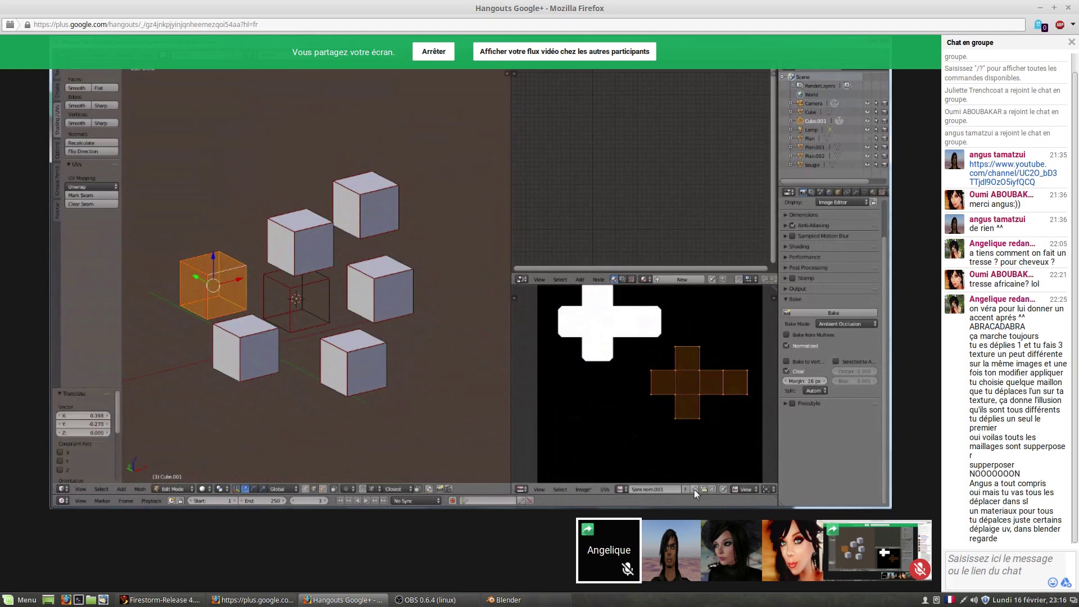
- Set the image editor to Paint mode and display the TexDraw brush's settings
left_click(744, 489)
left_click(746, 472)
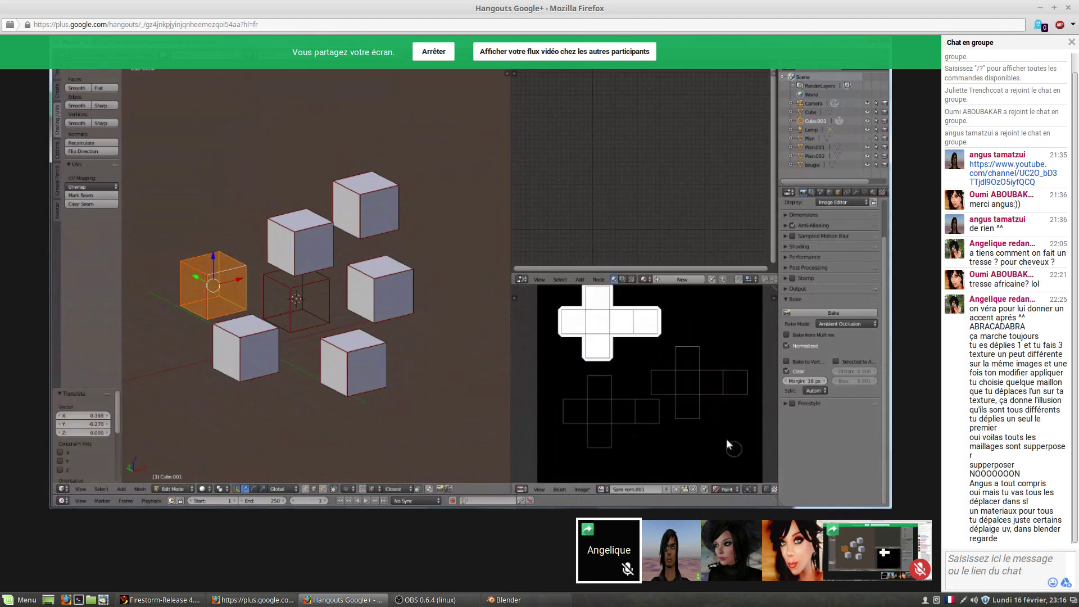
left_click_drag(516, 297, 540, 298)
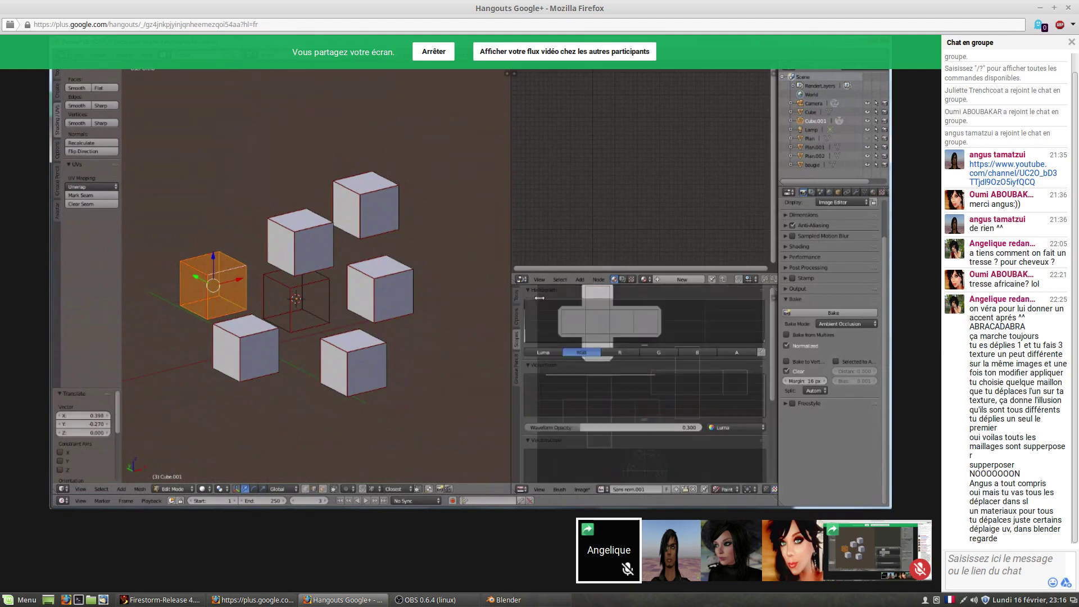
left_click(516, 296)
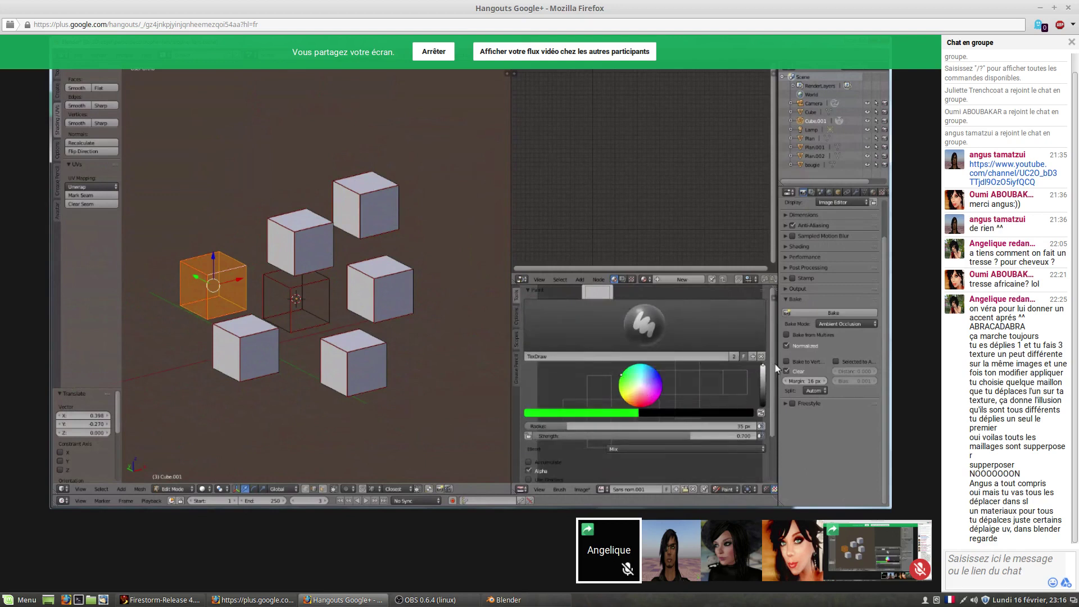
- Hide the brush settings and paint the central cube's UV island bright green on the image below the white cross
left_click_drag(777, 363, 533, 375)
mouse_move(620, 382)
left_mouse_down()
mouse_move(610, 377)
mouse_move(570, 411)
mouse_move(595, 418)
mouse_move(613, 408)
mouse_move(599, 399)
mouse_move(652, 401)
mouse_move(660, 426)
mouse_move(658, 416)
mouse_move(618, 419)
mouse_move(611, 444)
mouse_move(585, 434)
mouse_move(595, 446)
mouse_move(630, 434)
mouse_move(606, 427)
left_mouse_up()
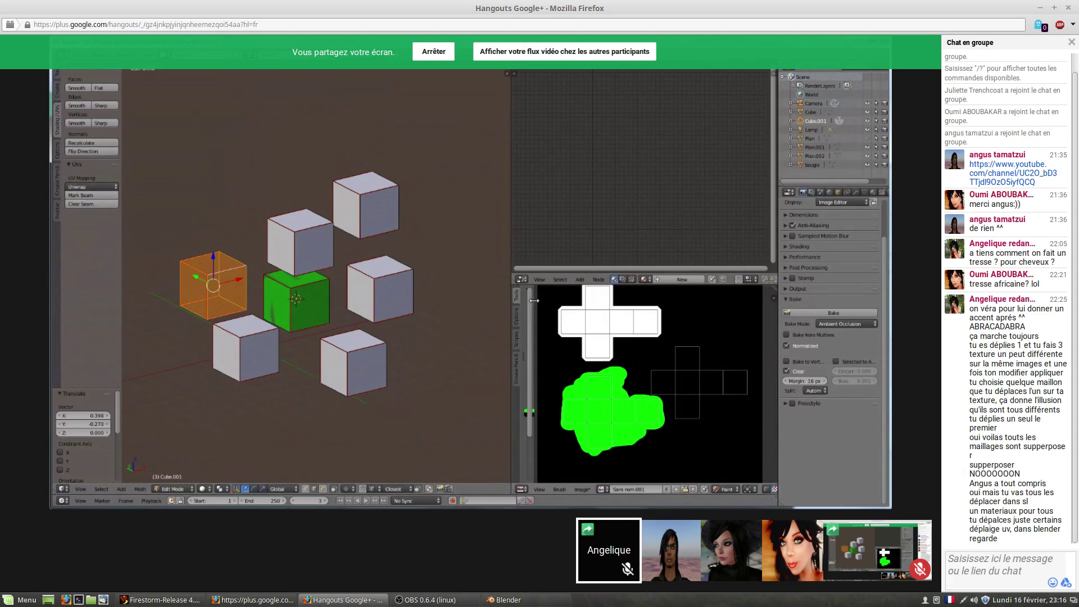
- Set the TexDraw brush colour to crimson pink and paint over the leftmost cube's UV island on the shared image
left_click_drag(534, 301, 612, 307)
left_click(567, 403)
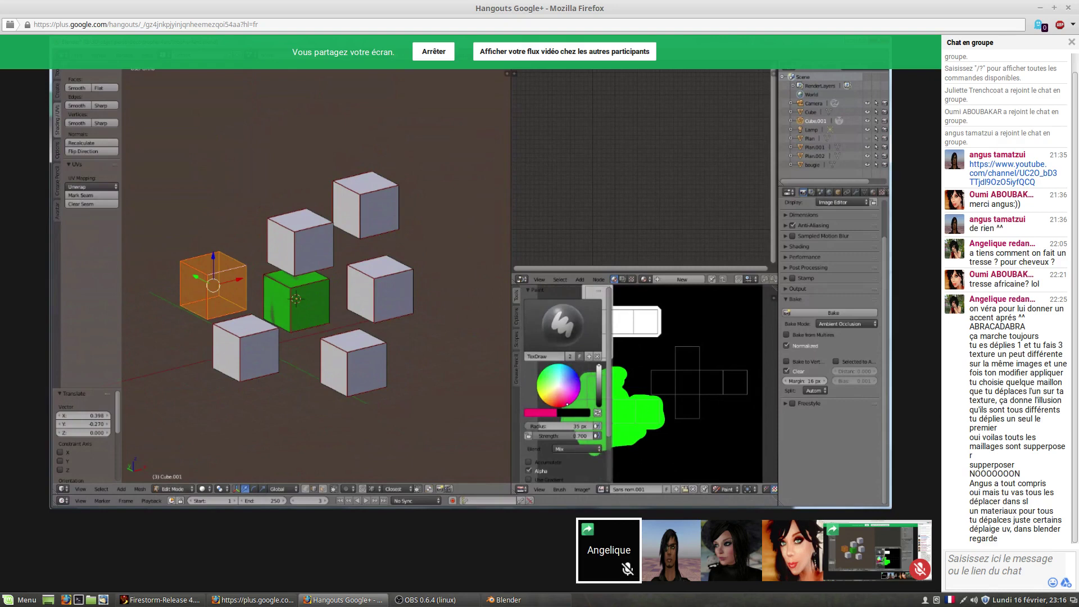
mouse_move(687, 349)
left_mouse_down()
mouse_move(654, 388)
mouse_move(736, 396)
mouse_move(750, 382)
mouse_move(677, 349)
mouse_move(680, 423)
mouse_move(736, 385)
mouse_move(669, 376)
mouse_move(682, 410)
left_mouse_up()
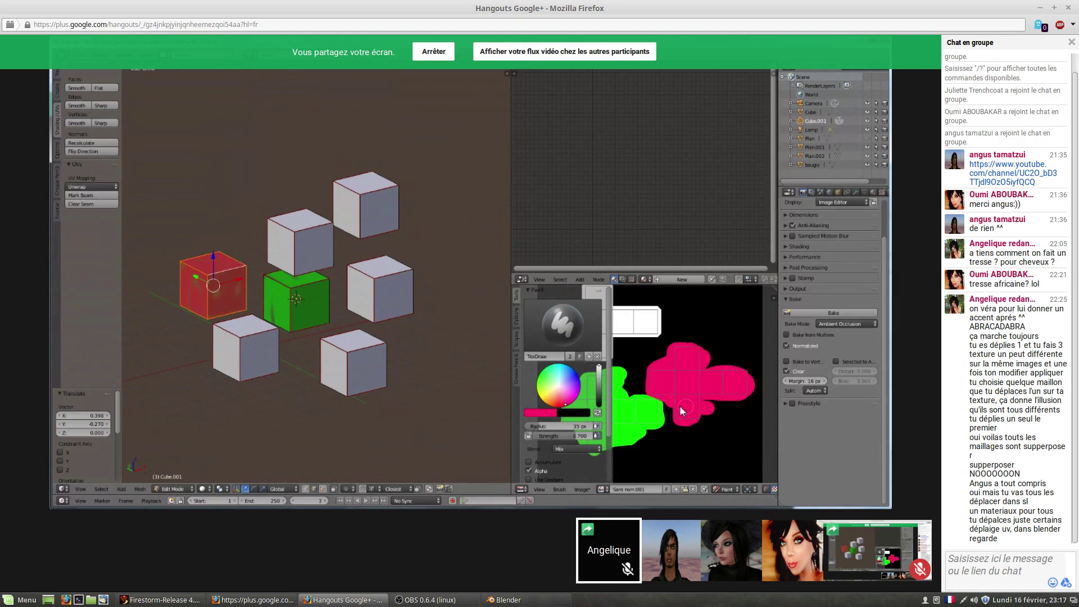
scroll(306, 380, "down", 2)
middle_click_drag(305, 381, 323, 379)
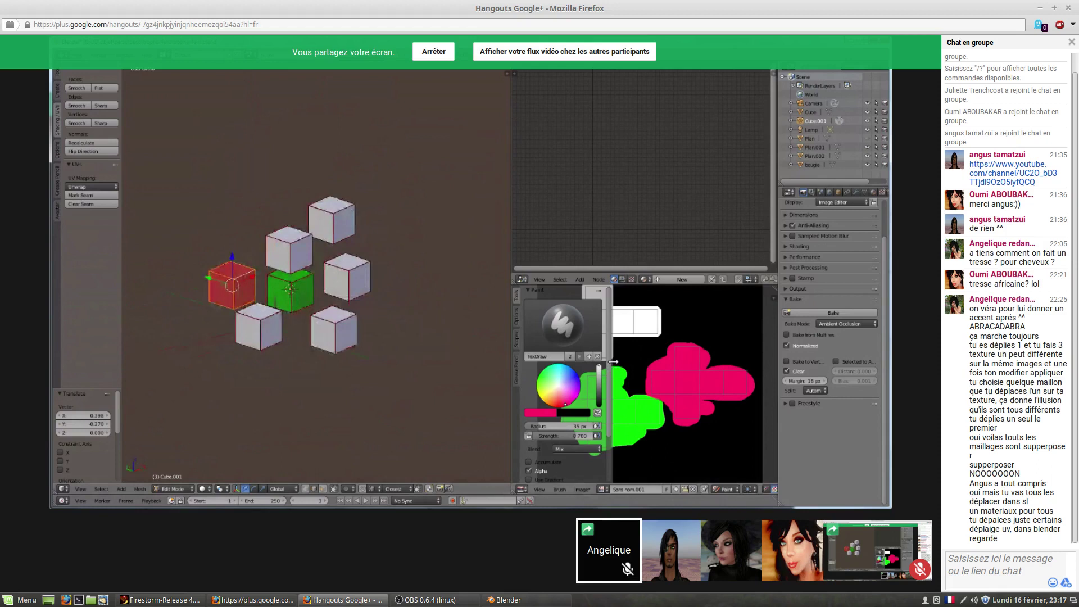
left_click_drag(613, 362, 514, 357)
- Select the whole cube to the right of the green one and move its UV island in View mode onto the pink area
scroll(388, 287, "up", 2)
right_click(392, 261)
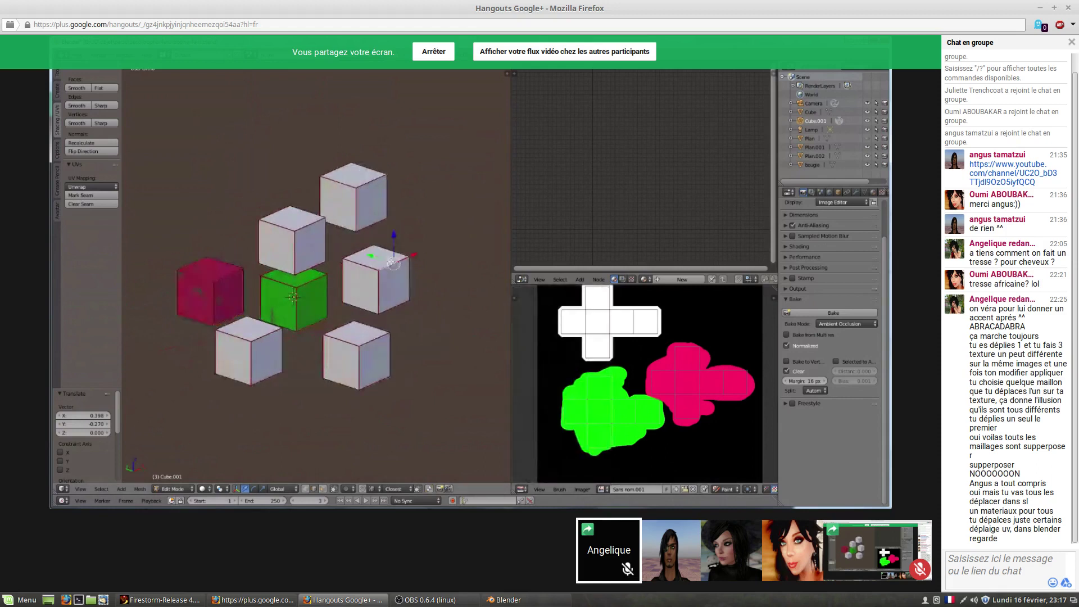
key("ctrl+l")
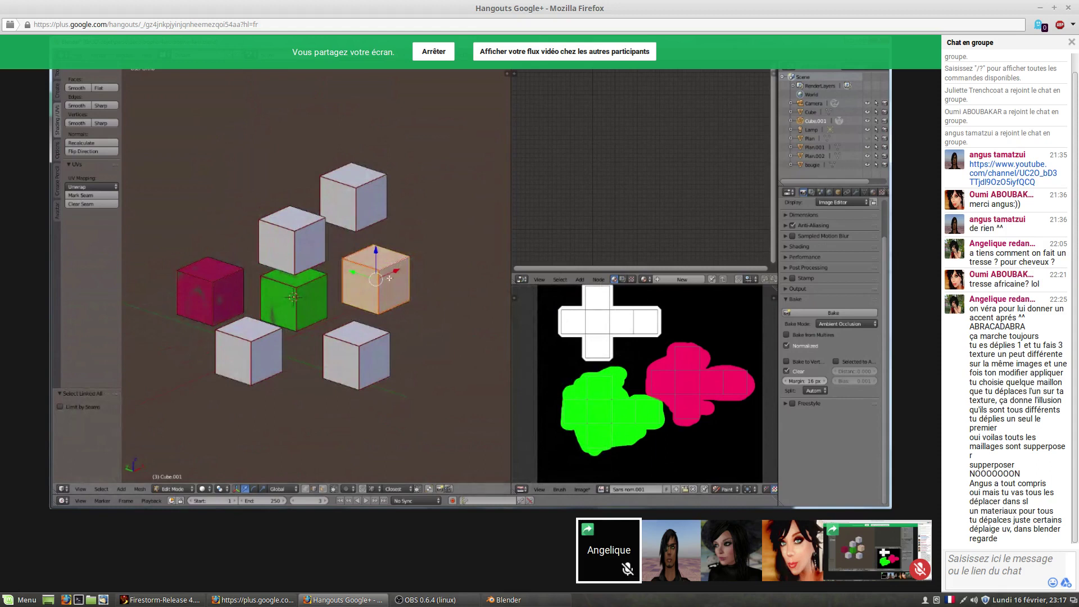
left_click(726, 489)
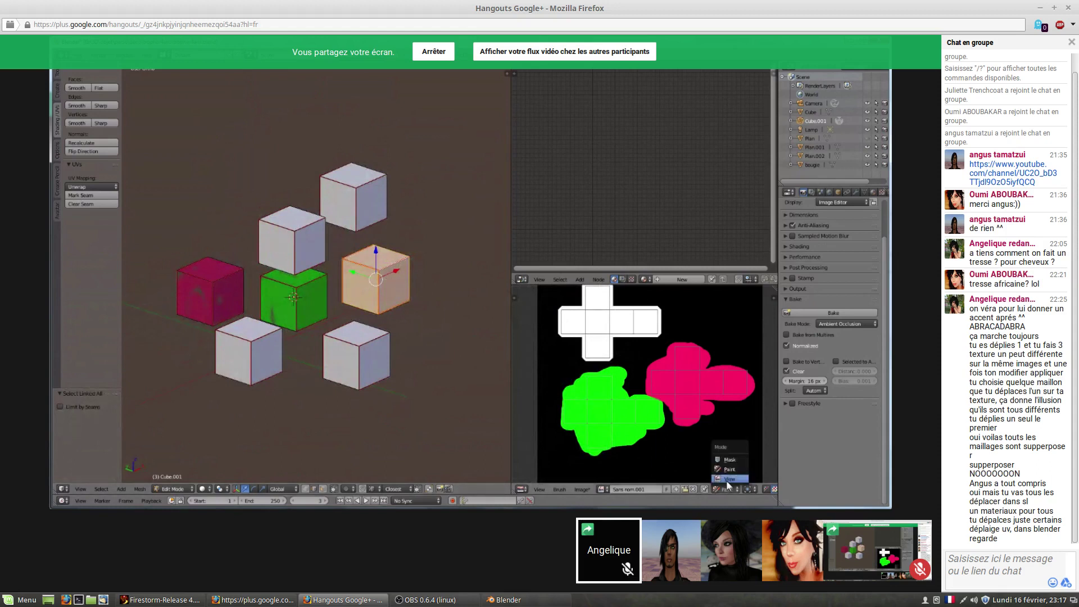
left_click(726, 480)
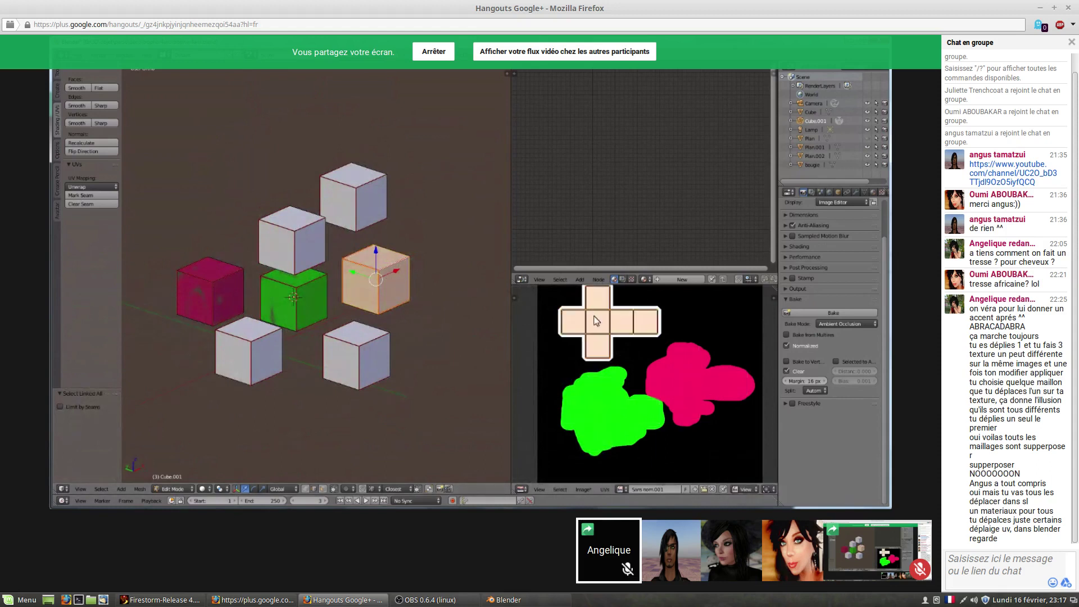
key("g")
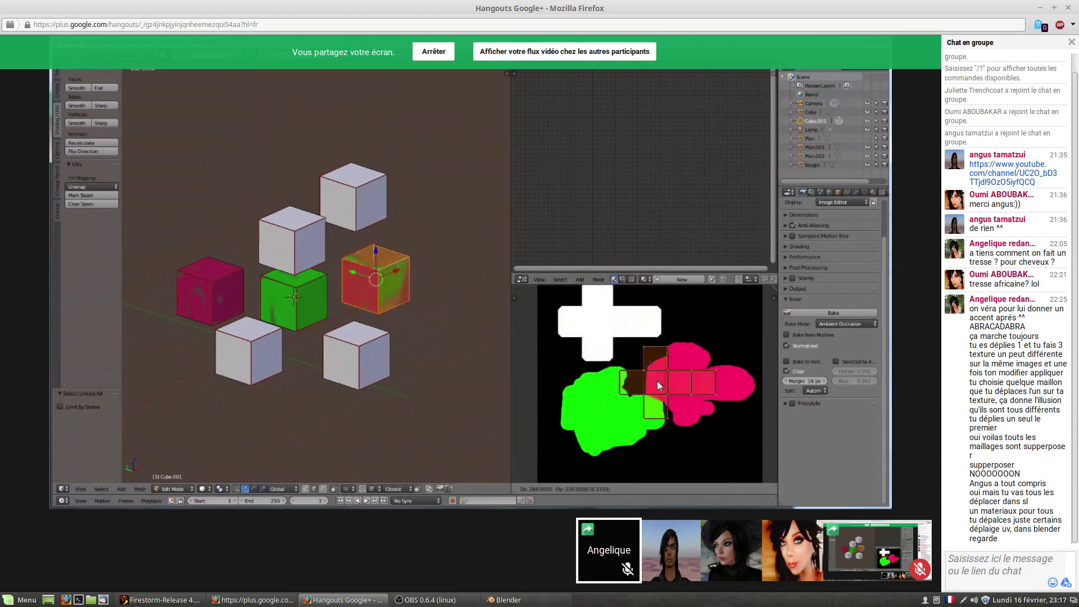
left_click(681, 377)
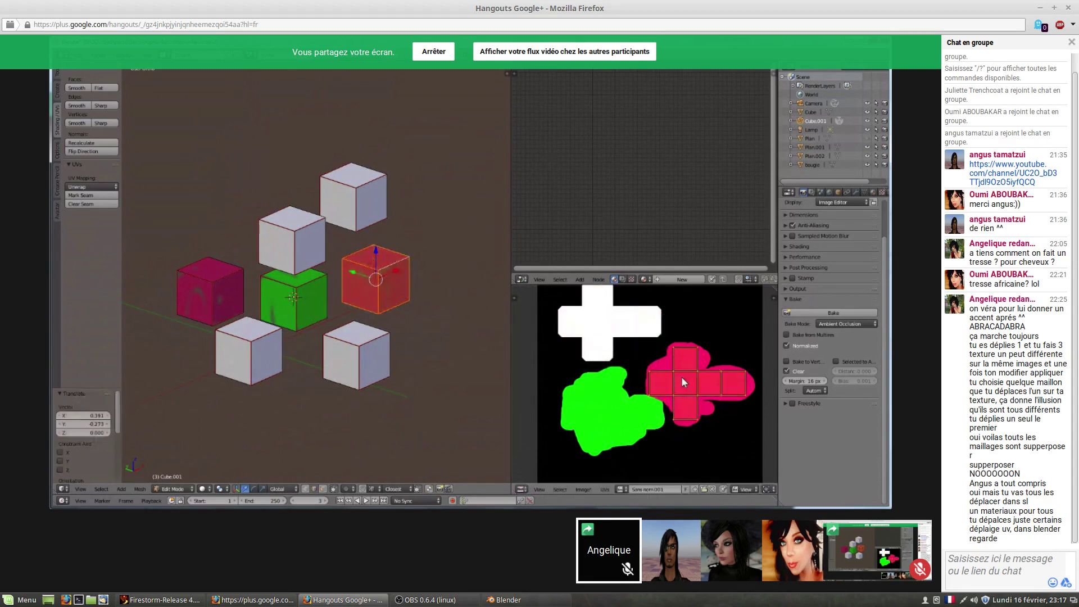
- Select the whole lower-right cube and move its UV island onto the green painted area
right_click(375, 342)
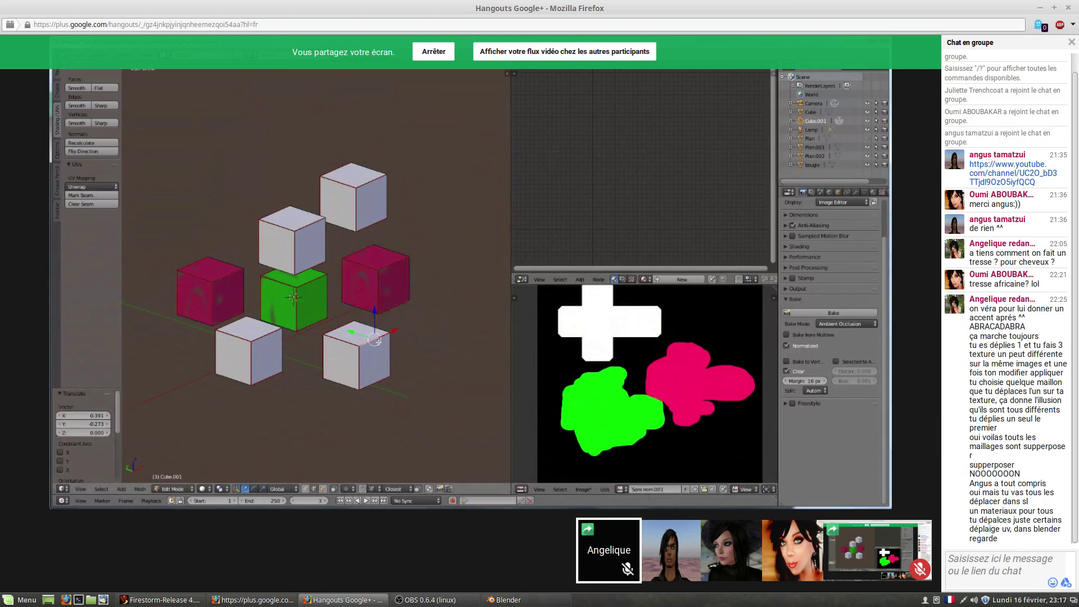
key("ctrl+l")
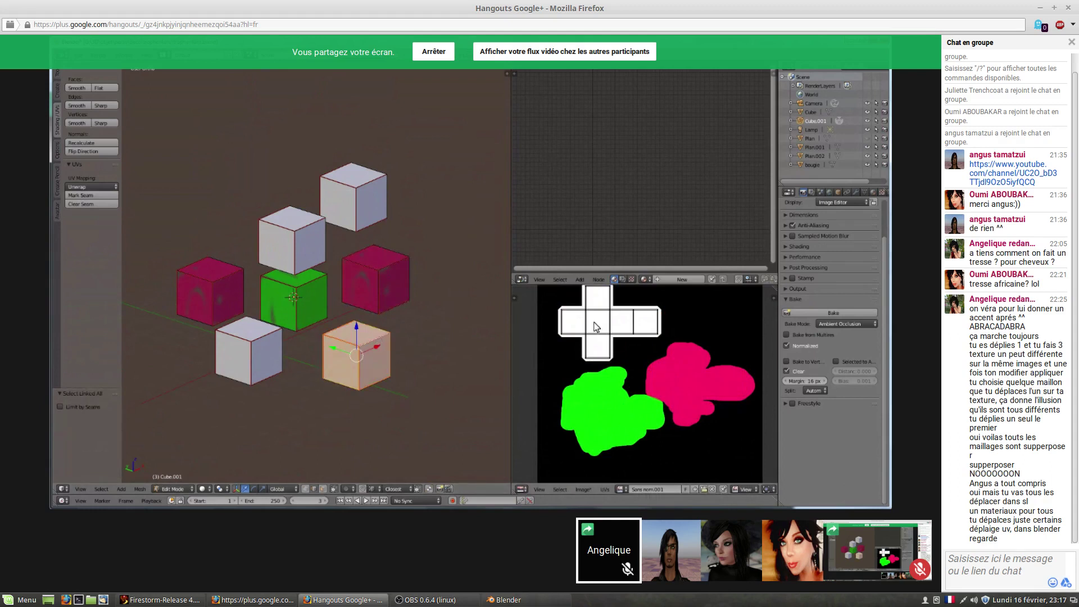
key("a")
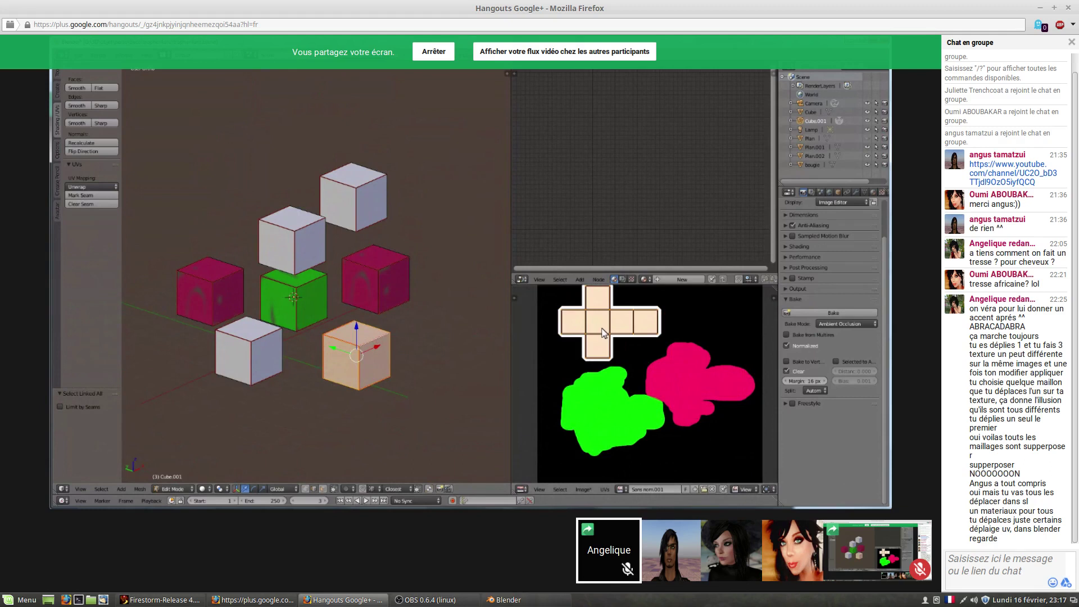
key("g")
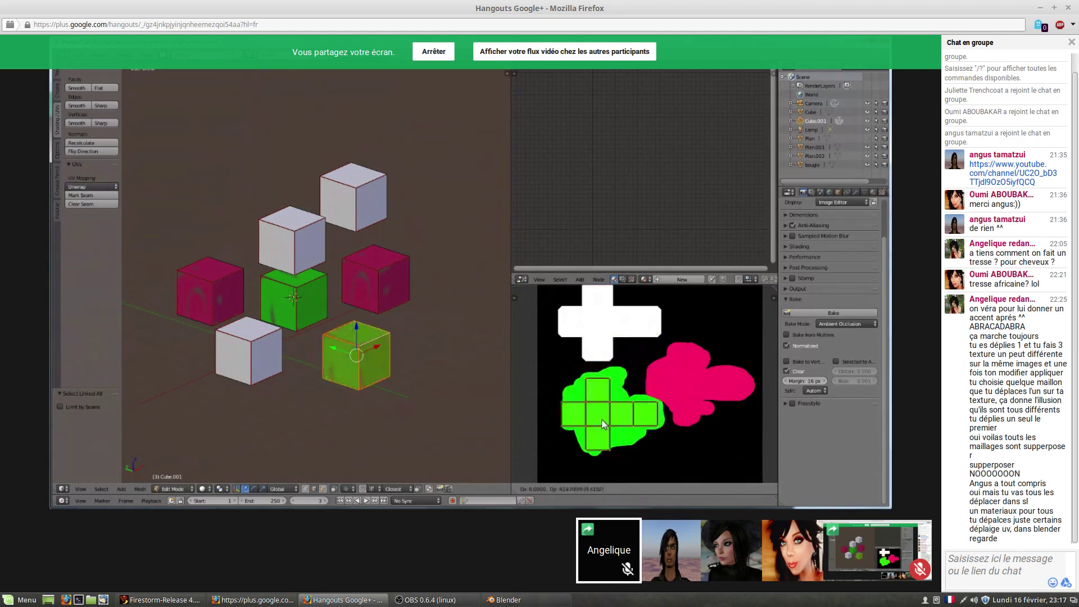
left_click(603, 418)
- Select the whole cube directly above the green one and place its UV island across the white, green and pink areas
middle_click_drag(450, 362, 470, 347)
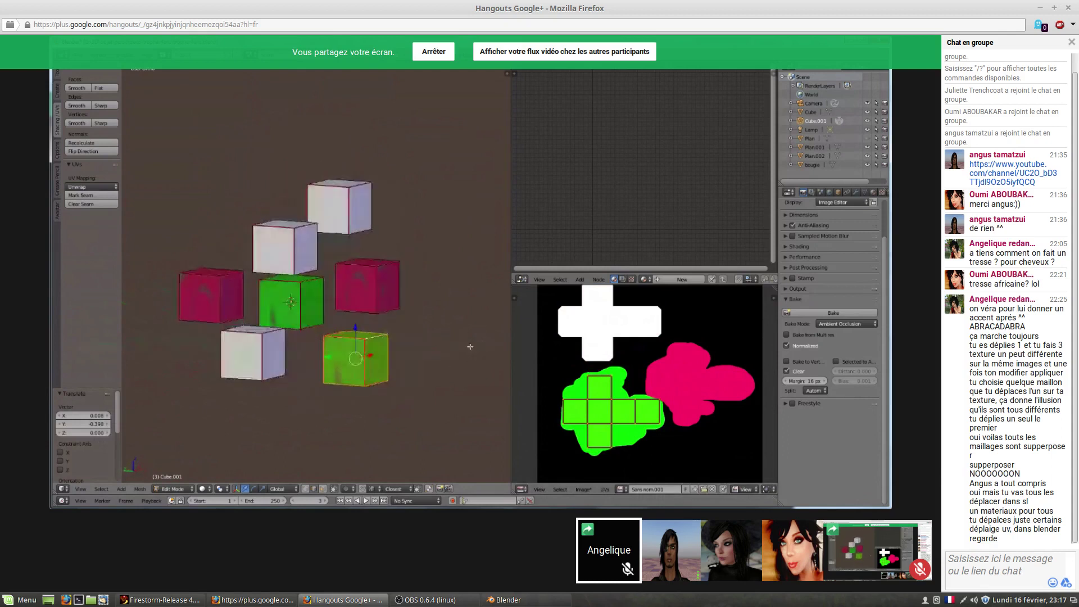
scroll(421, 363, "up", 2)
scroll(417, 359, "down", 1)
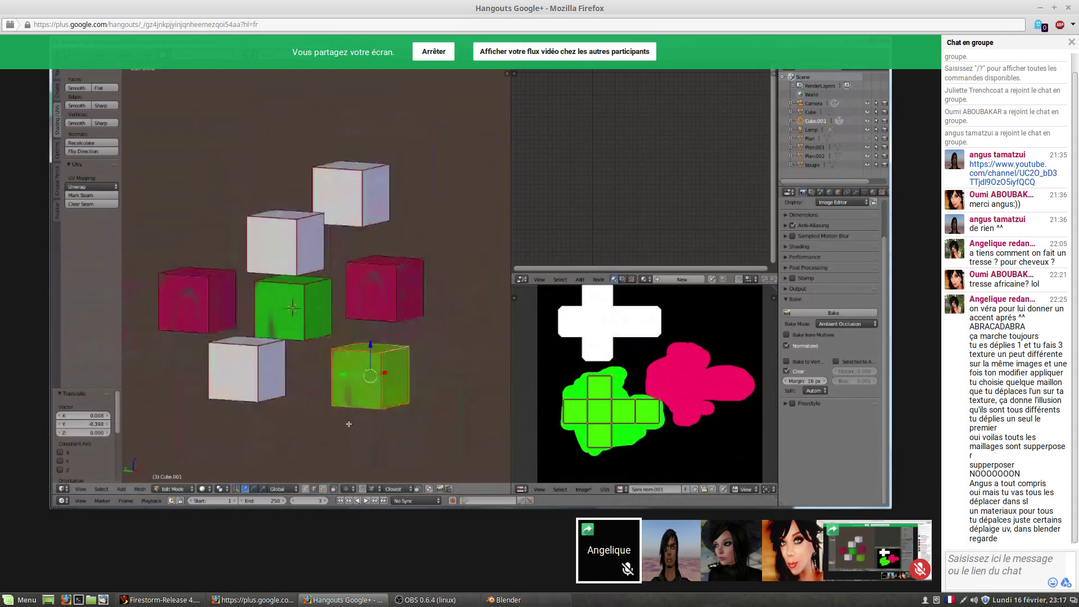
mouse_move(256, 508)
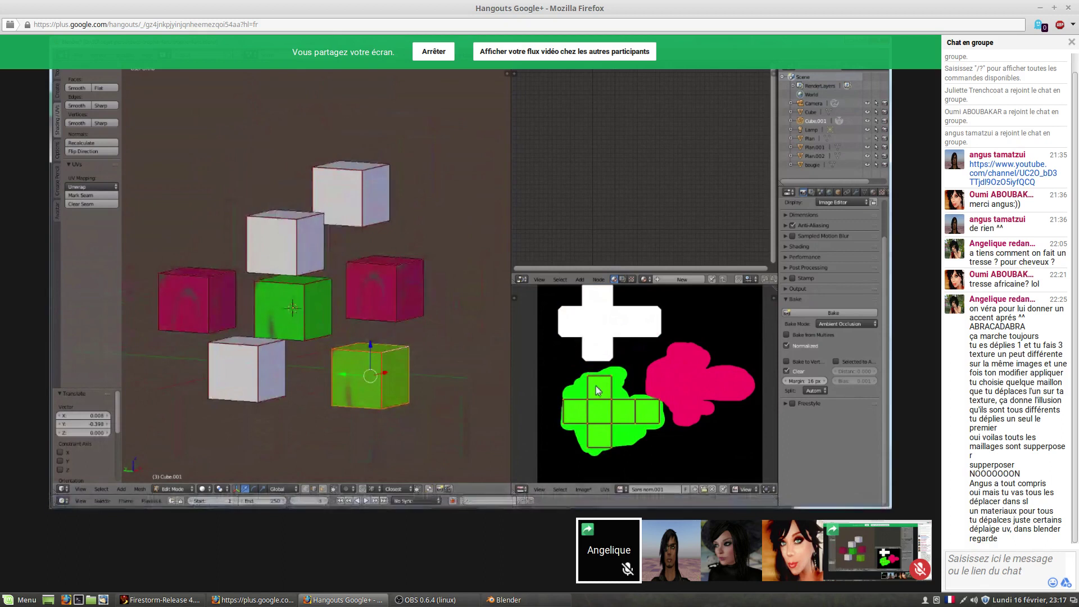
right_click(302, 229)
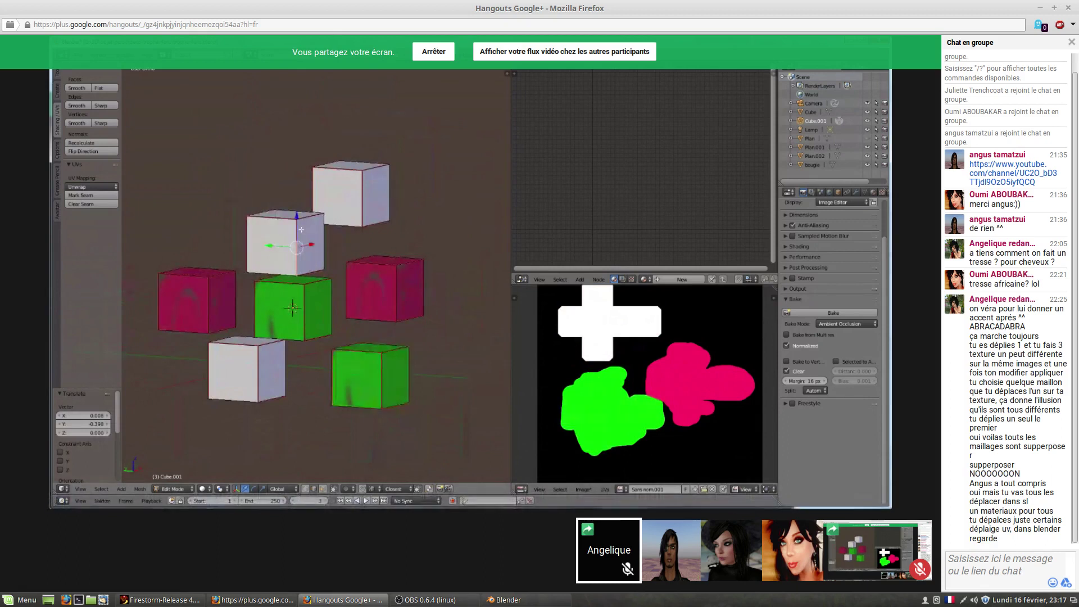
key("a")
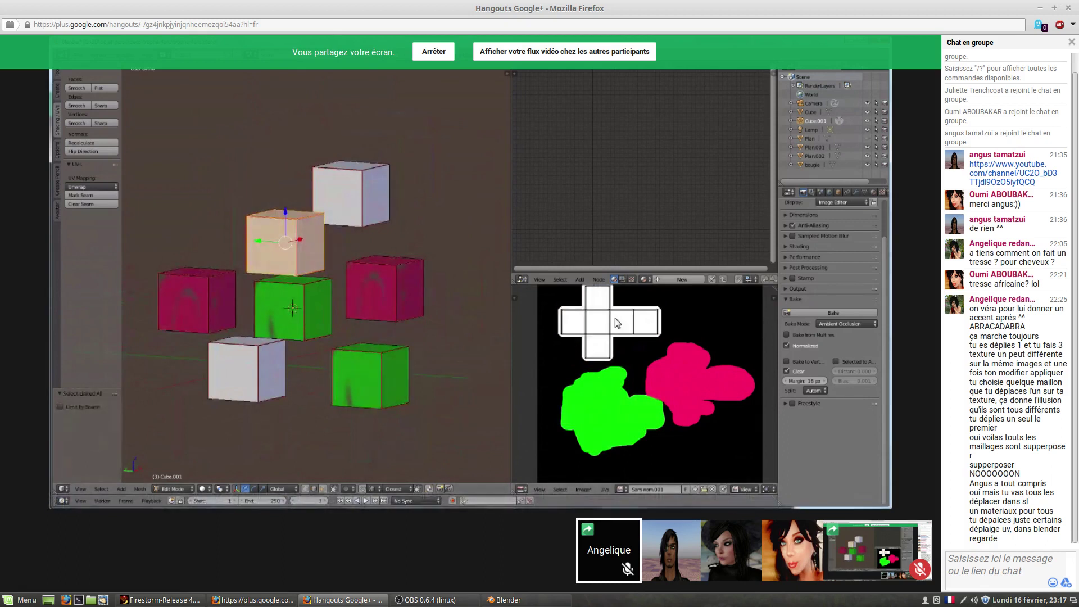
key("a")
key("g")
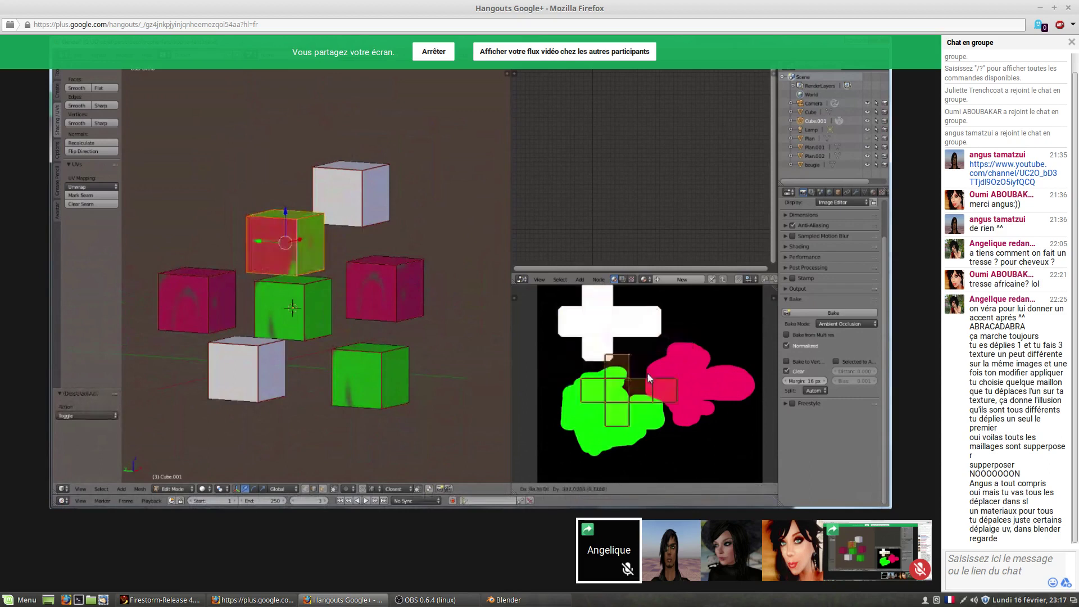
left_click(647, 362)
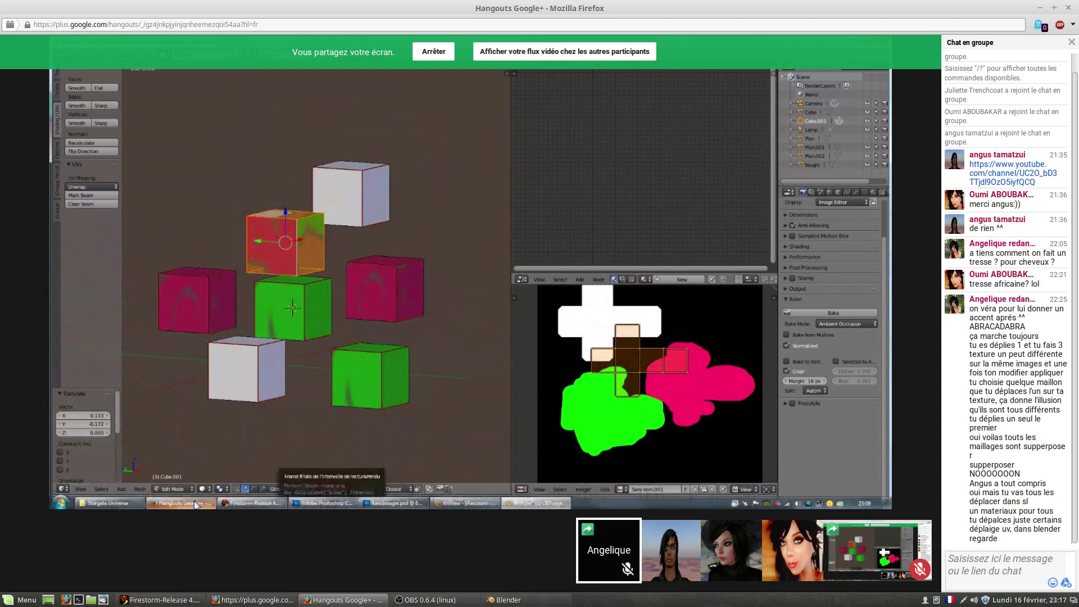
- Put away the Hangouts window and switch to the Blender window containing the zipper model
mouse_move(194, 504)
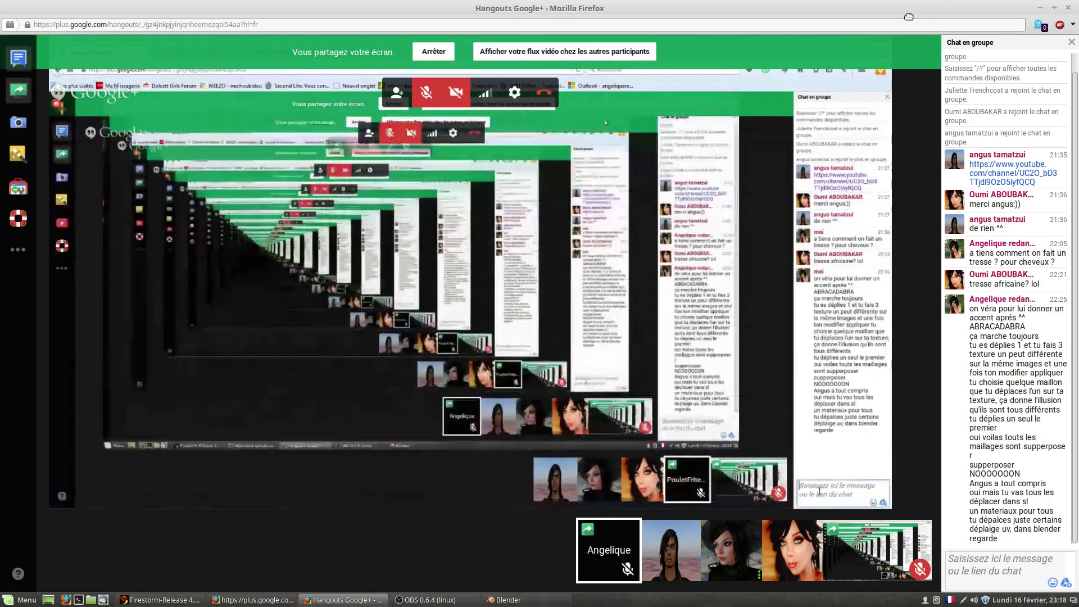
left_click_drag(946, 5, 0, 50)
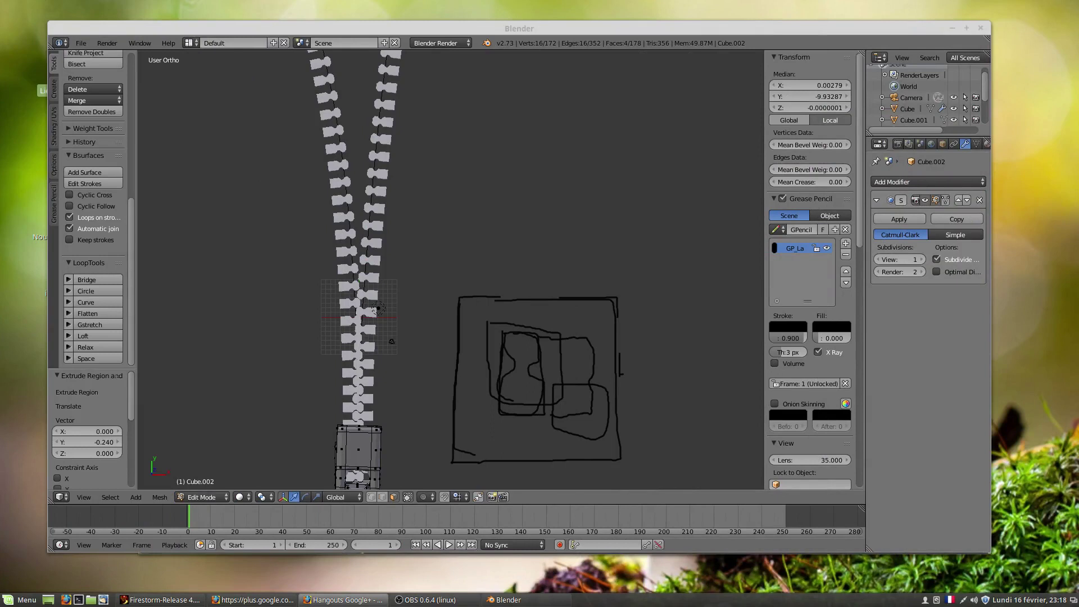
left_click(258, 407)
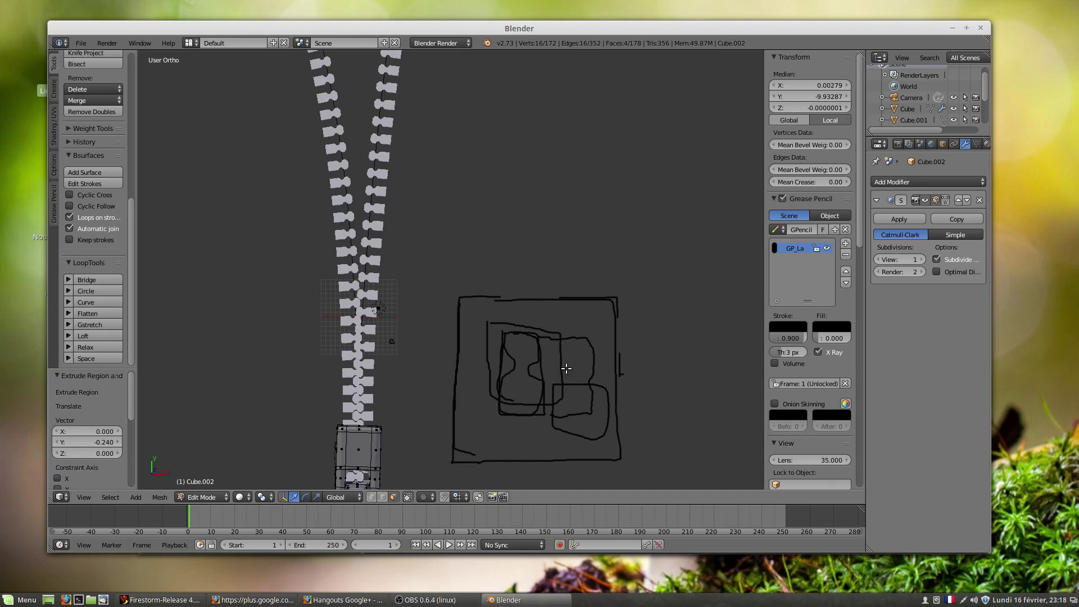
- Examine the zipper's two rows of teeth from above and at an angle, including the curves they follow
scroll(381, 336, "up", 5)
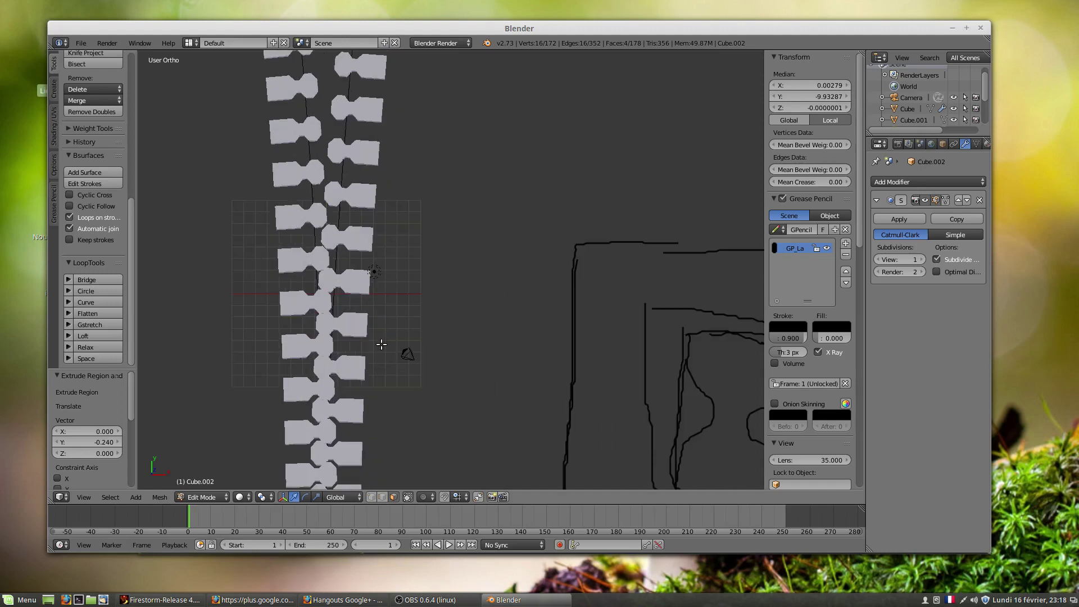
scroll(382, 345, "down", 1)
scroll(383, 344, "up", 2)
scroll(384, 345, "down", 6)
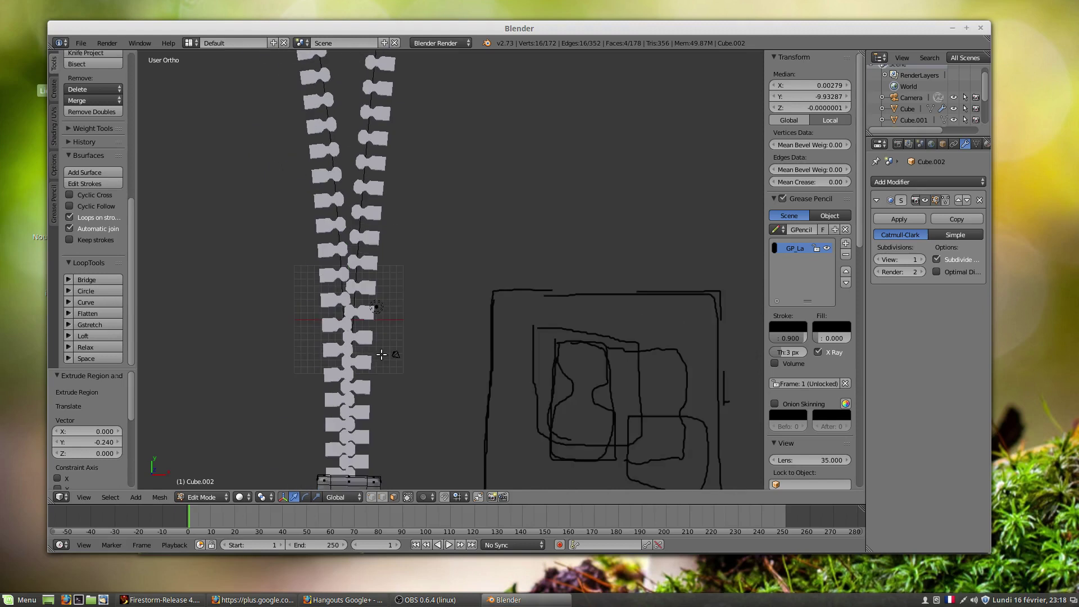
middle_click_drag(380, 347, 376, 403)
scroll(375, 405, "up", 2)
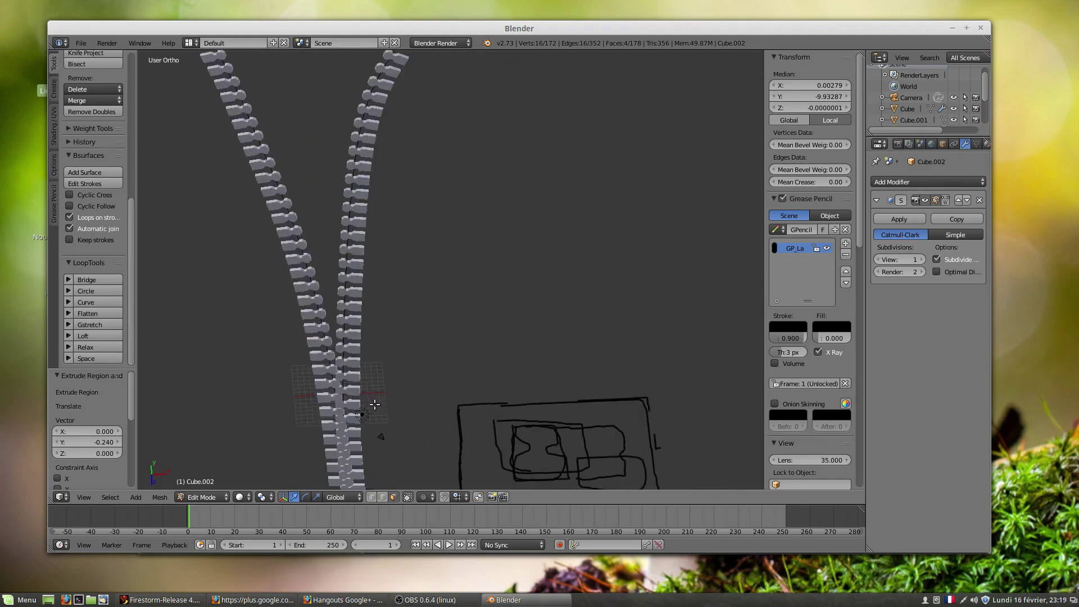
scroll(373, 405, "down", 3)
mouse_move(368, 413)
middle_mouse_down()
mouse_move(396, 340)
mouse_move(414, 410)
mouse_move(448, 428)
middle_mouse_up()
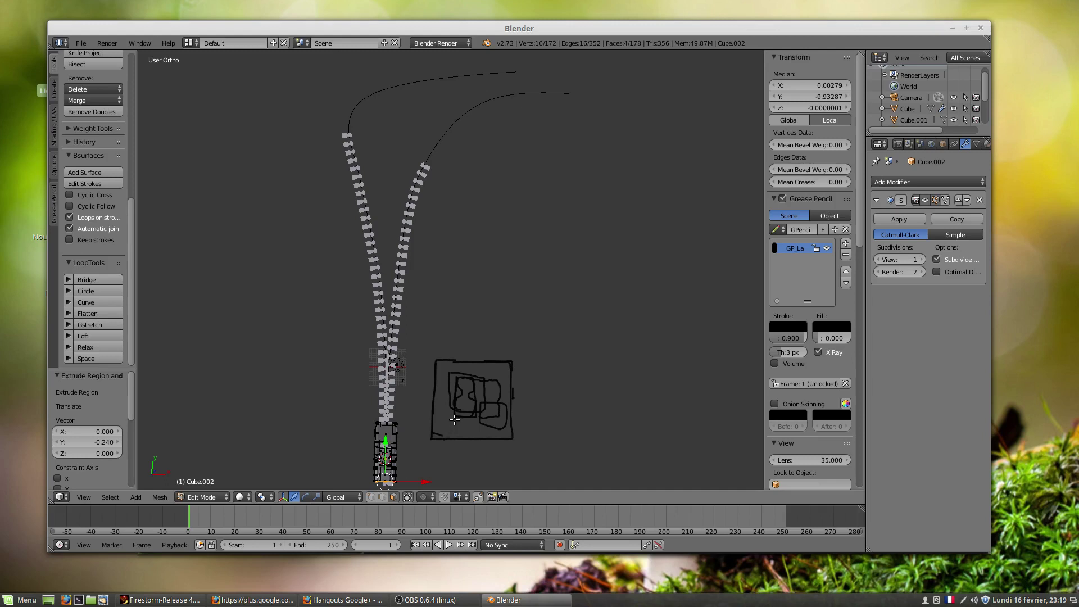
- Maximize the Blender window and examine the zipper's slider, its interlocking teeth and the grease pencil sketch beside them
double_click(636, 26)
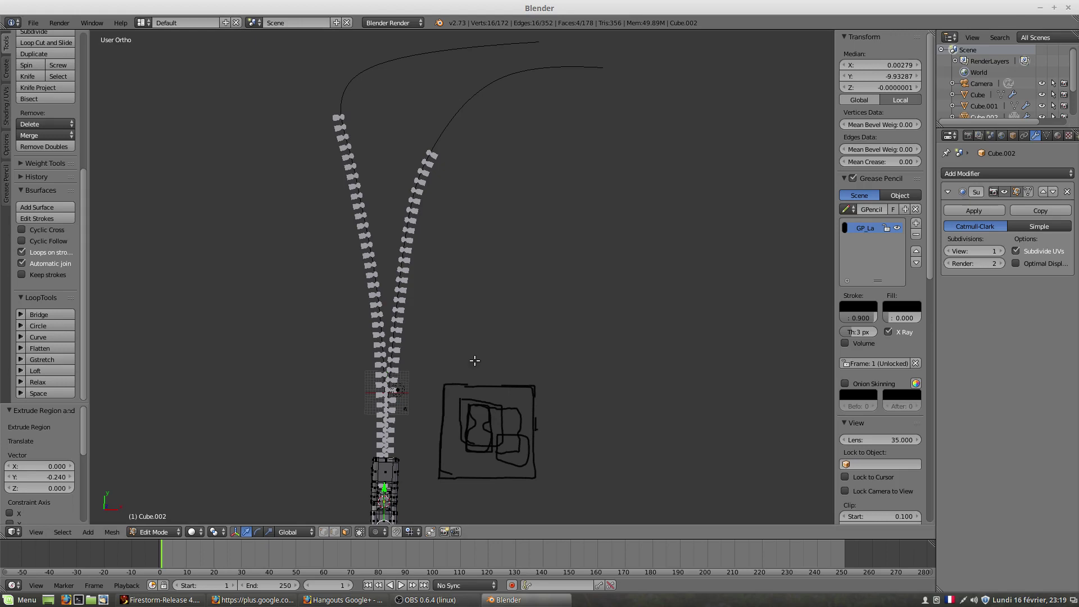
middle_click_drag(471, 351, 528, 224, "shift")
scroll(503, 356, "up", 3)
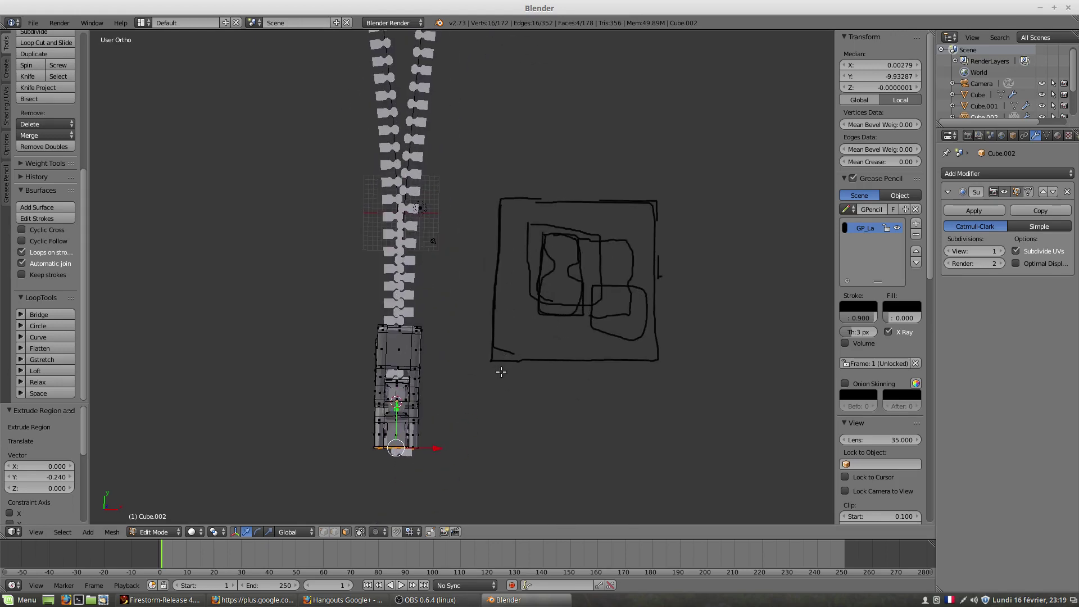
scroll(495, 375, "up", 4)
scroll(491, 381, "down", 4)
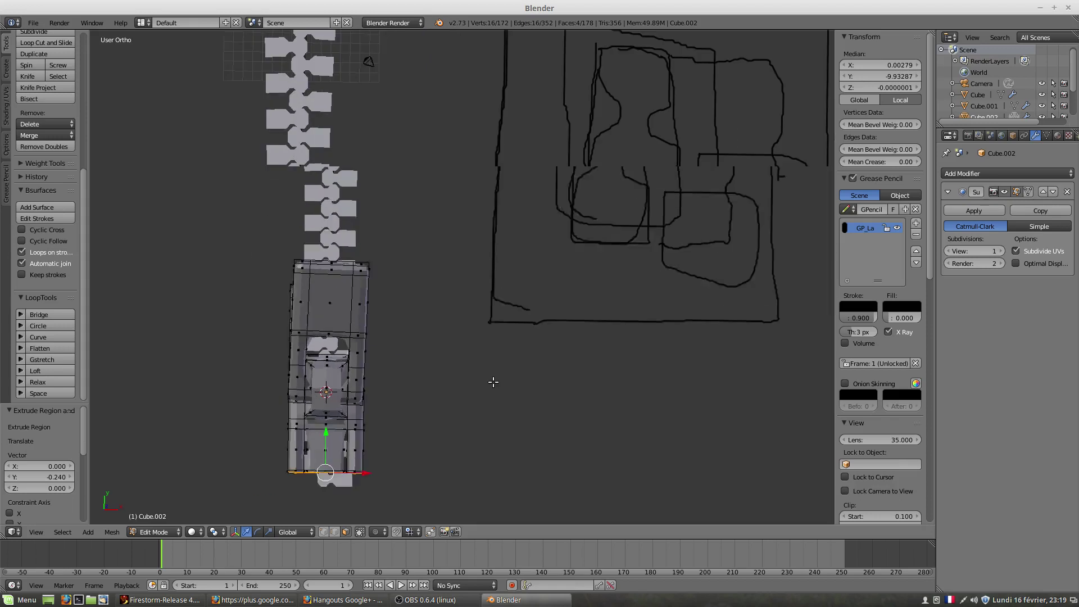
middle_click_drag(483, 348, 460, 420, "shift")
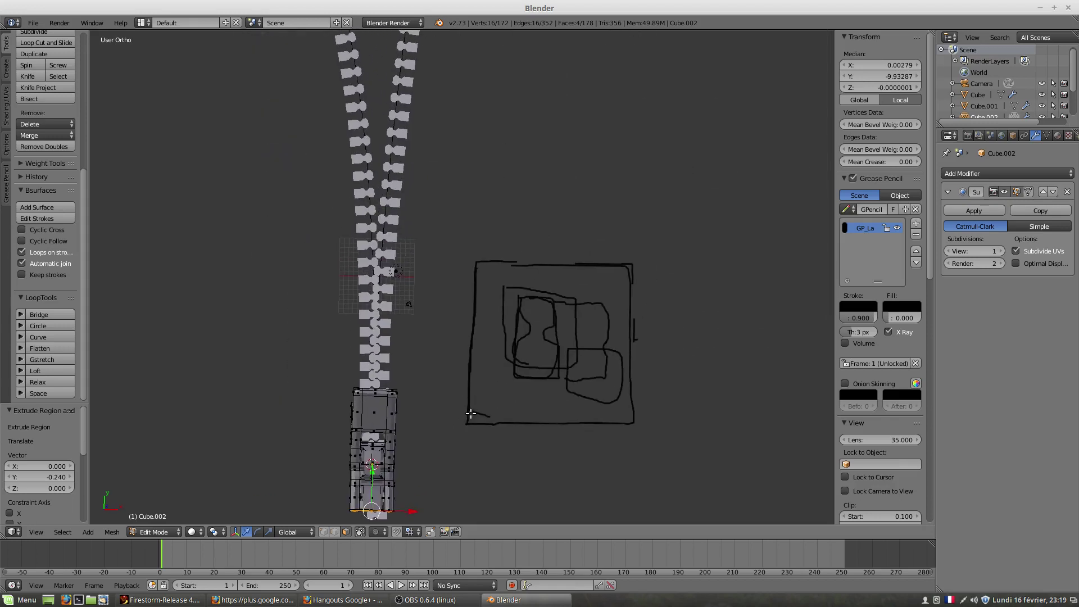
scroll(472, 413, "down", 2)
scroll(478, 403, "up", 3)
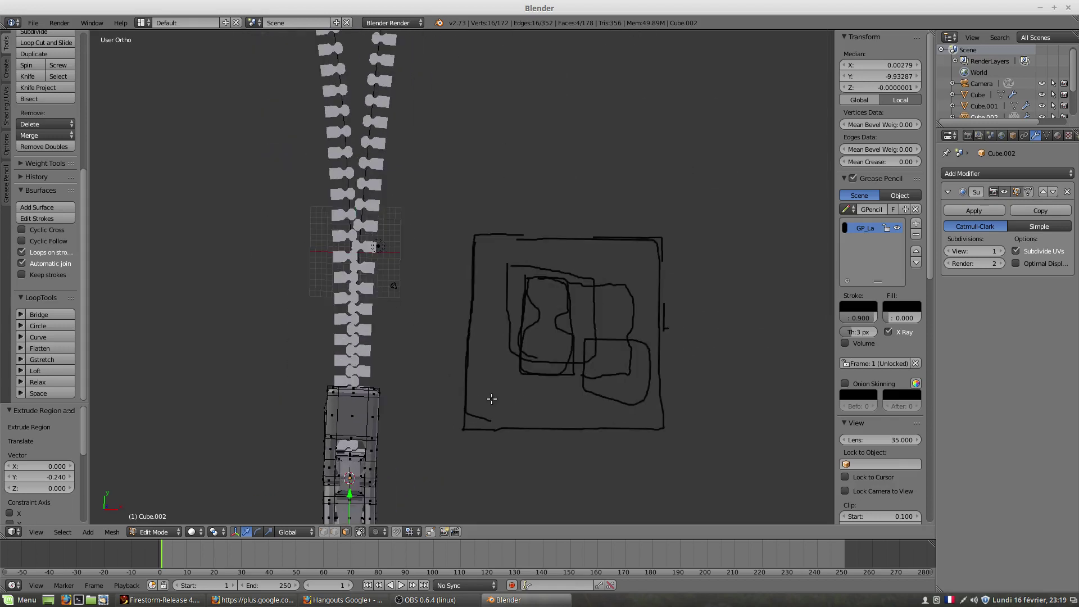
mouse_move(497, 379)
middle_mouse_down("shift")
mouse_move(459, 409)
mouse_move(464, 395)
middle_mouse_up("shift")
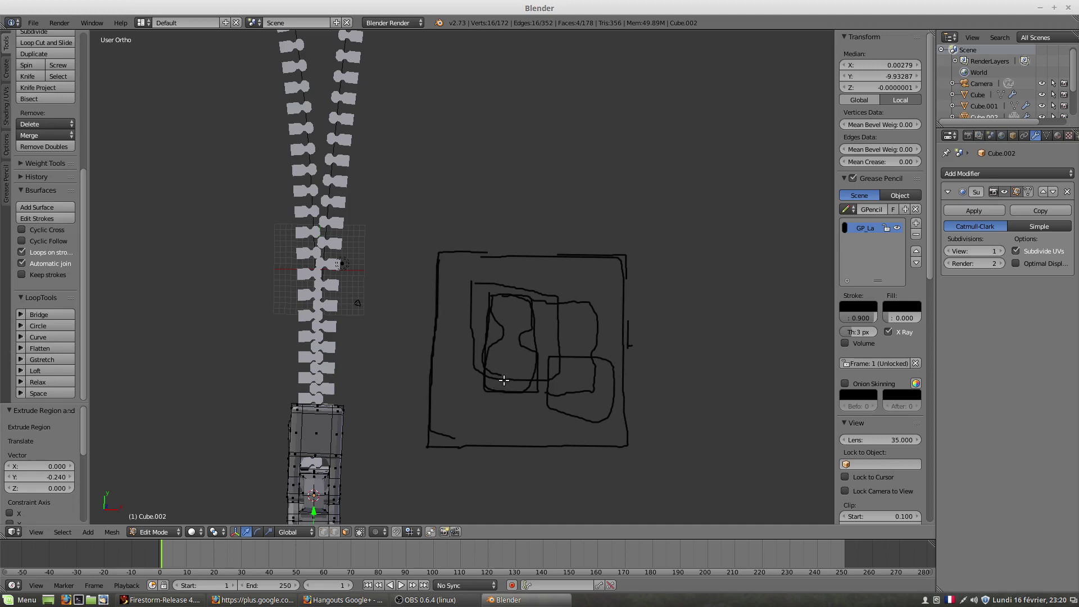
scroll(298, 399, "up", 5)
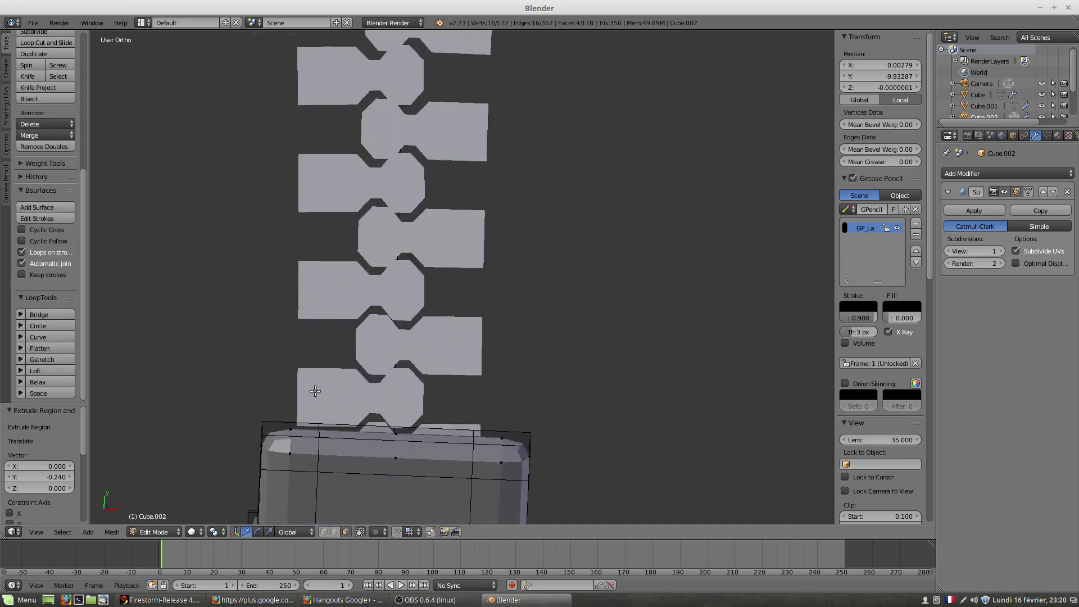
- Examine the full length of the zipper from above, from the slider to where the two tooth rows spread along their curves
scroll(317, 394, "down", 7)
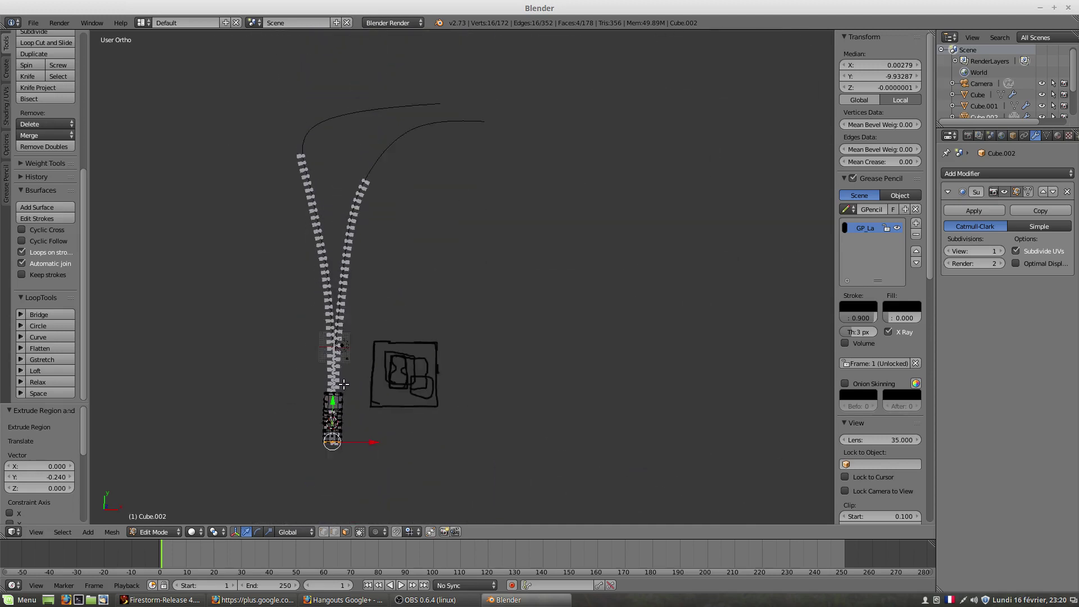
scroll(345, 385, "down", 3)
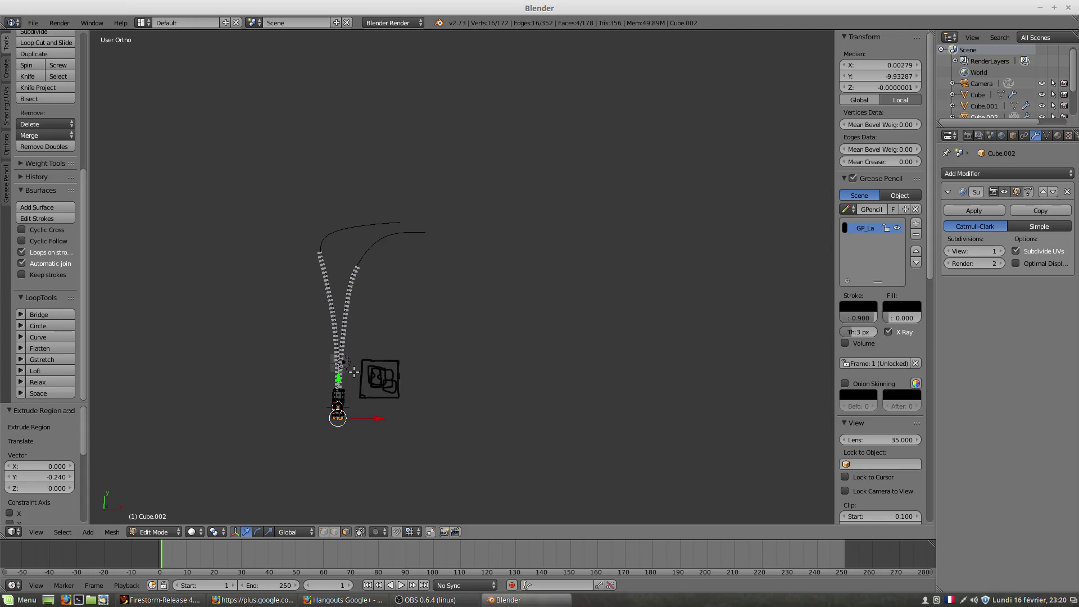
scroll(355, 372, "up", 3)
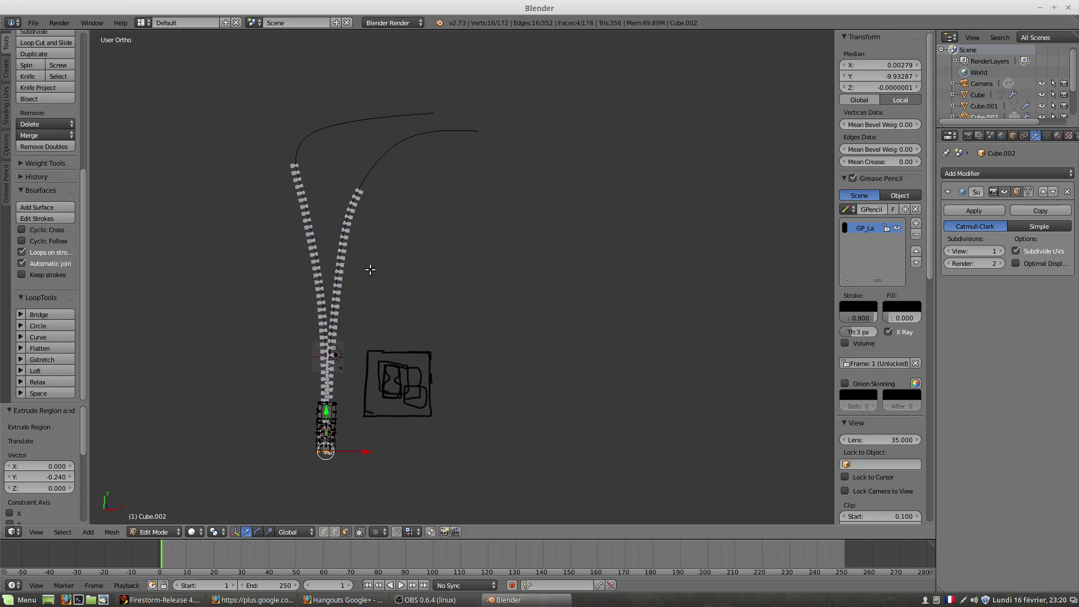
scroll(340, 396, "down", 1)
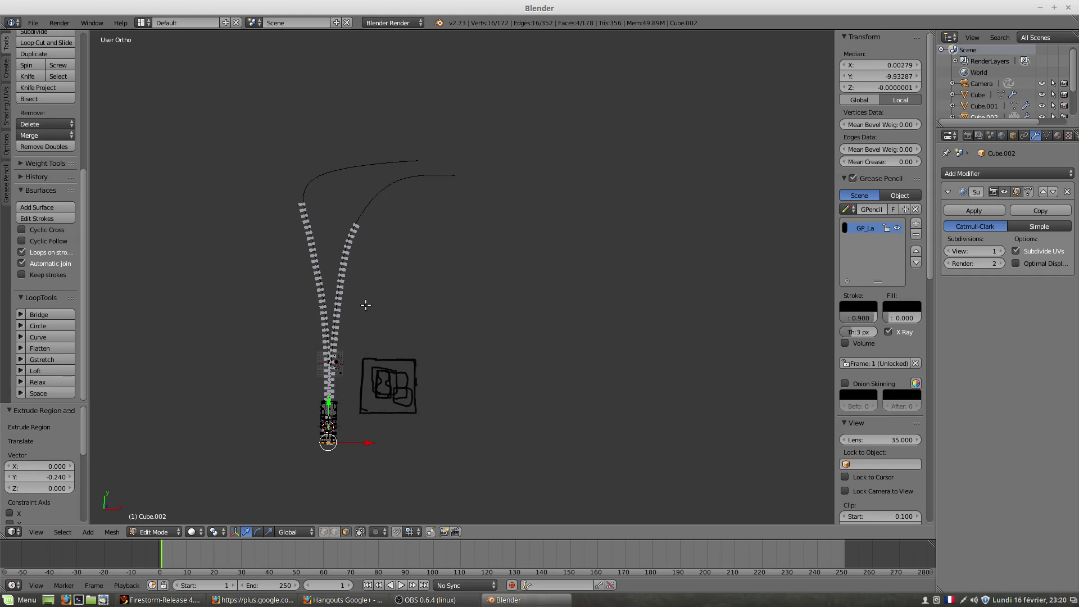
scroll(366, 306, "up", 4)
scroll(365, 310, "down", 3)
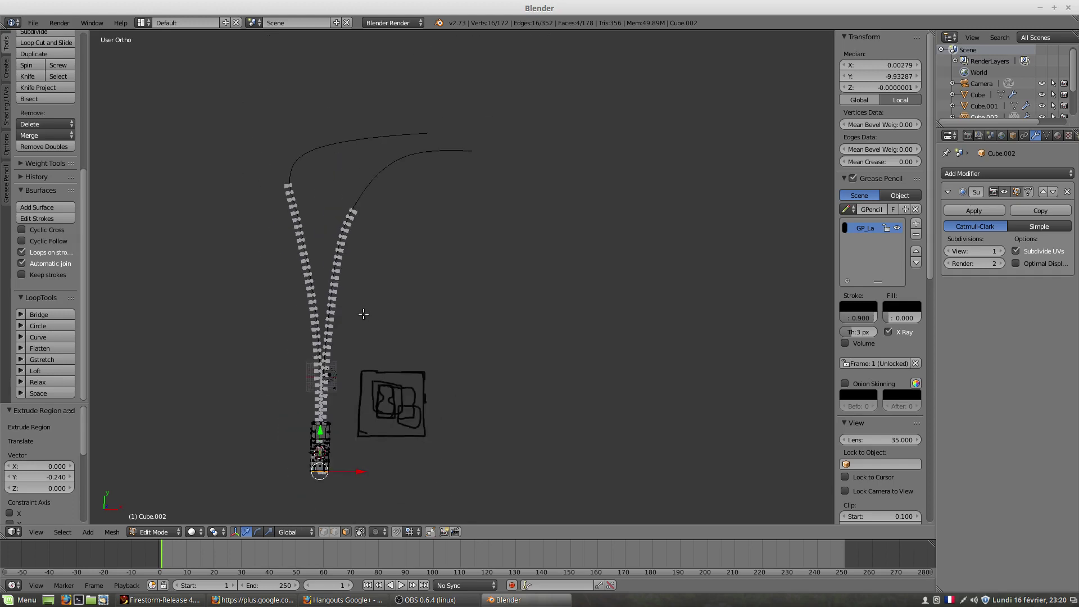
mouse_move(308, 365)
middle_mouse_down()
mouse_move(346, 346)
mouse_move(329, 335)
mouse_move(312, 355)
mouse_move(316, 386)
middle_mouse_up()
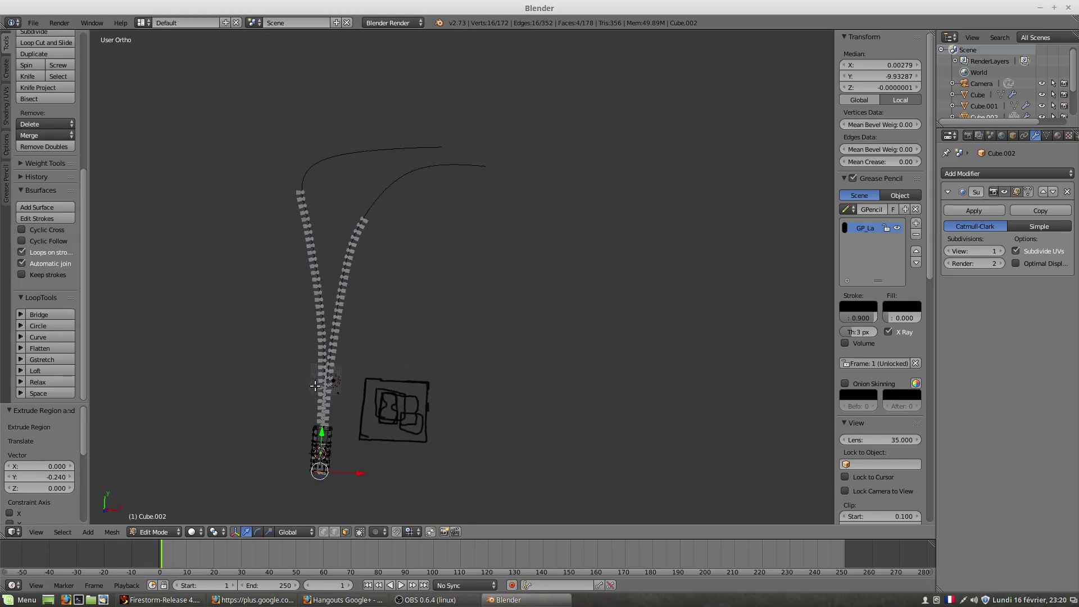
scroll(320, 381, "up", 1)
scroll(319, 381, "up", 1)
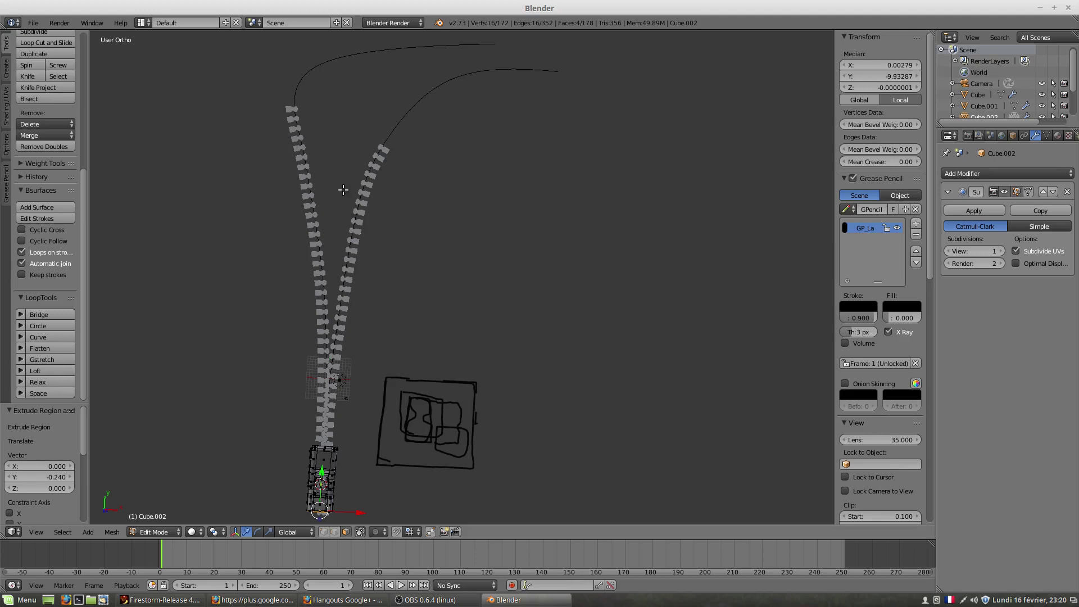
mouse_move(369, 231)
middle_mouse_down()
mouse_move(412, 212)
mouse_move(377, 214)
middle_mouse_up()
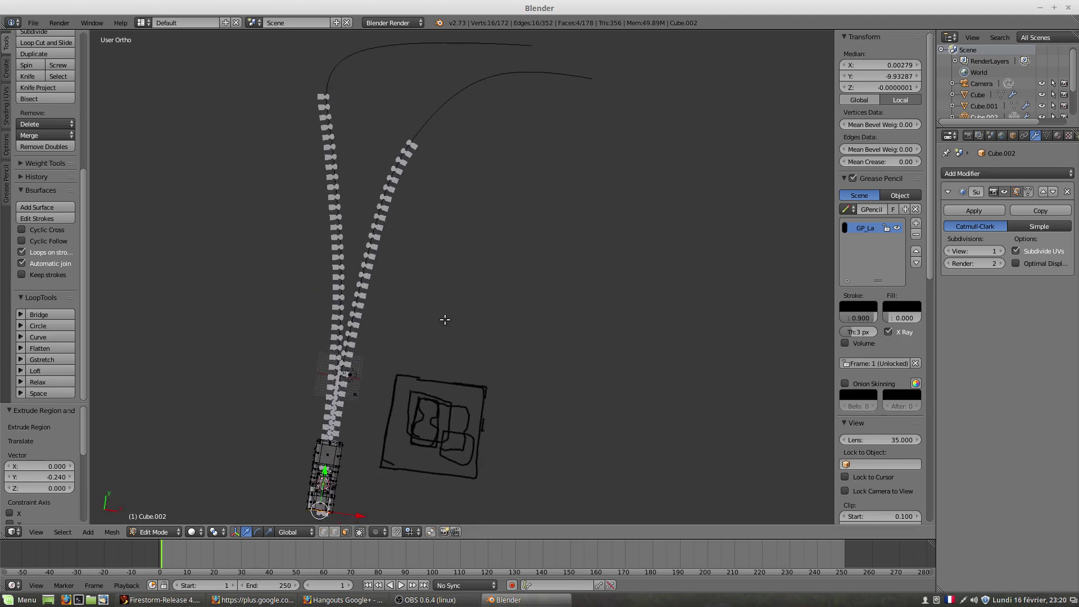
- Inspect the teeth where they enter the slider up close at an angle, and return to an overview of the whole zipper
middle_click_drag(457, 281, 453, 264, "shift")
scroll(336, 282, "up", 1)
middle_click_drag(336, 282, 352, 260)
scroll(351, 261, "down", 1)
mouse_move(328, 438)
middle_mouse_down("shift")
mouse_move(373, 234)
mouse_move(352, 276)
mouse_move(315, 281)
mouse_move(280, 244)
mouse_move(230, 248)
mouse_move(303, 304)
middle_mouse_up("shift")
scroll(368, 326, "up", 5)
mouse_move(438, 369)
middle_mouse_down()
mouse_move(474, 429)
mouse_move(540, 414)
mouse_move(567, 372)
mouse_move(559, 378)
middle_mouse_up()
middle_click_drag(456, 323, 414, 437, "shift")
scroll(377, 442, "up", 2)
scroll(377, 441, "up", 4)
scroll(414, 428, "up", 1)
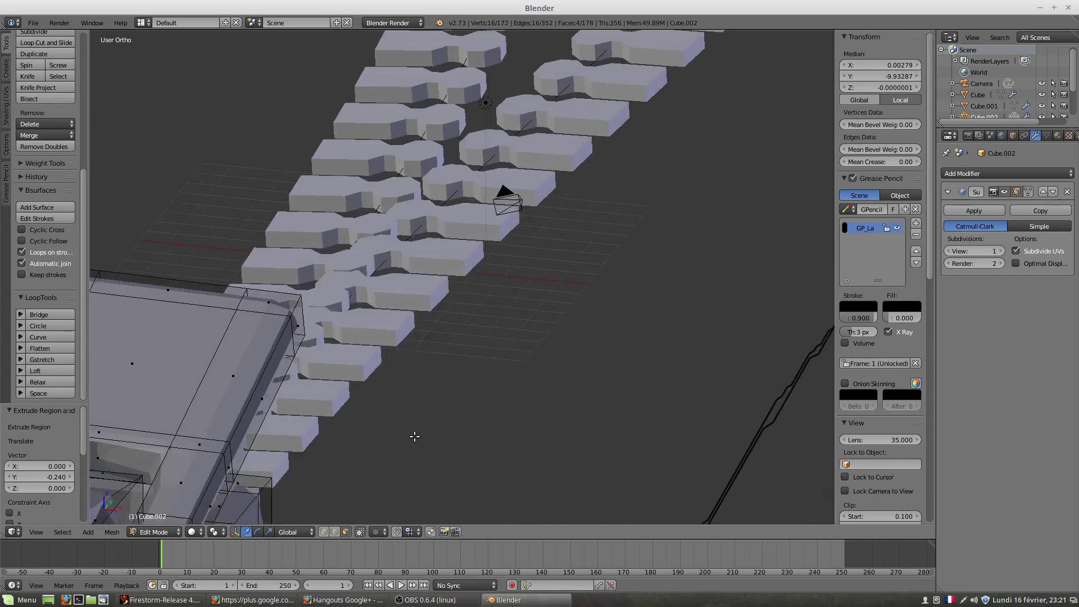
scroll(408, 408, "down", 8)
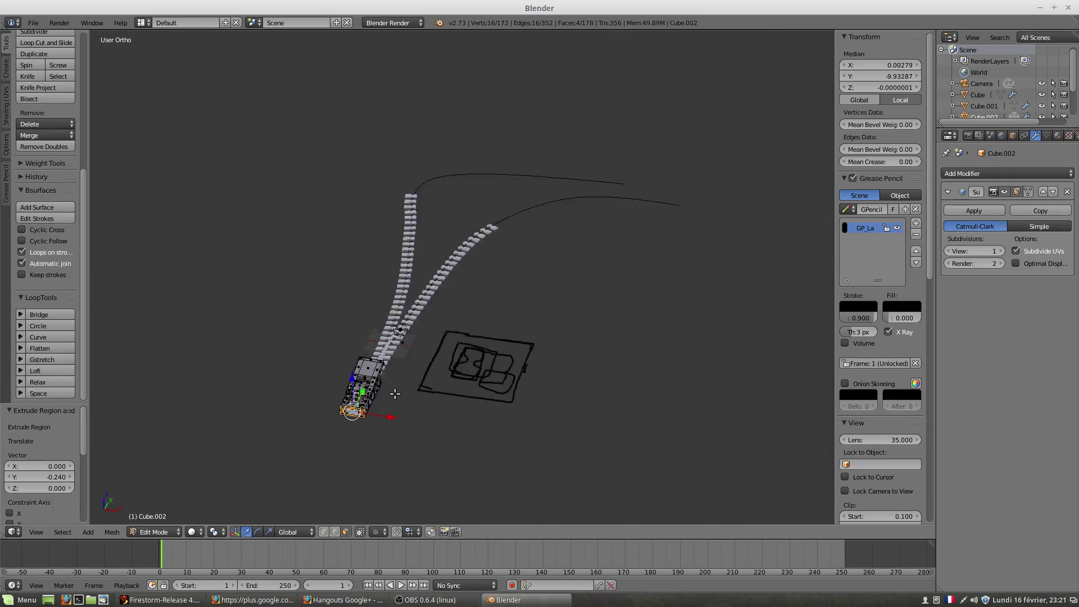
middle_click_drag(395, 394, 404, 398)
scroll(404, 398, "down", 1)
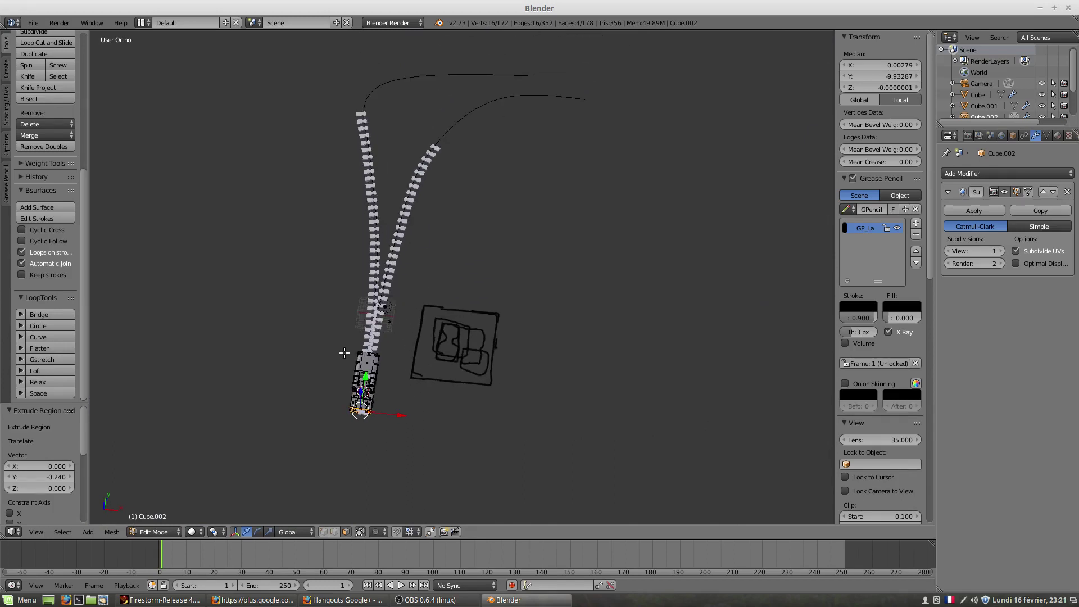
middle_click_drag(344, 353, 413, 443, "shift")
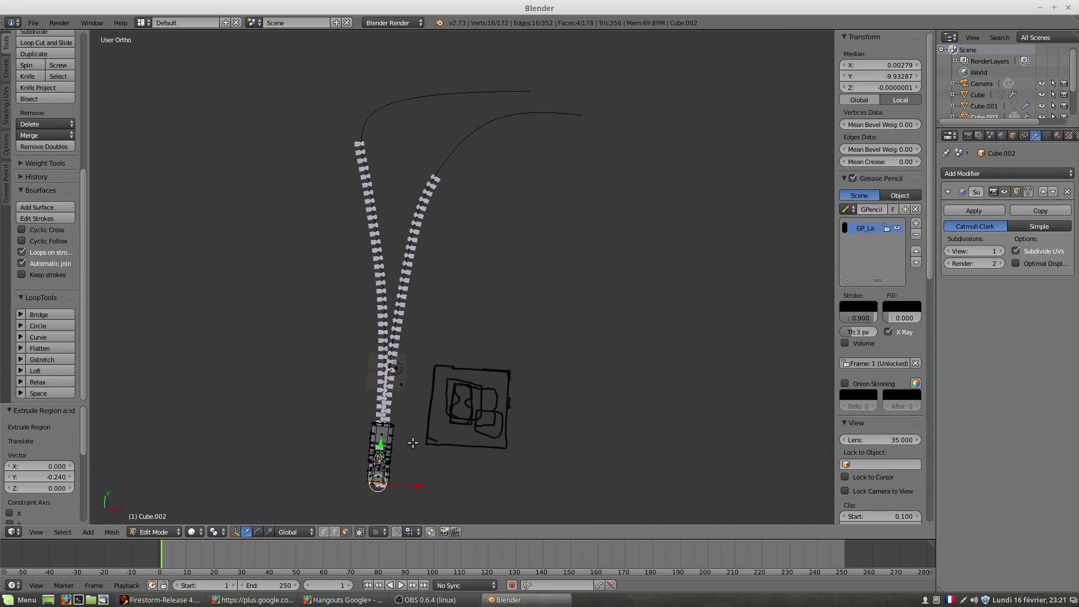